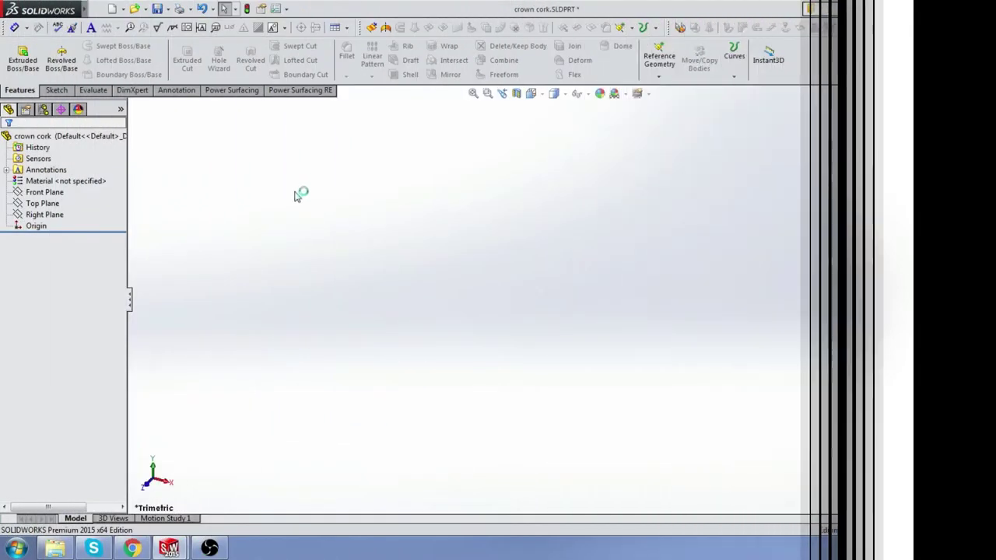
# Start a revolve feature with a new cross-section sketch on the Right Plane.
pyautogui.click(60, 60)
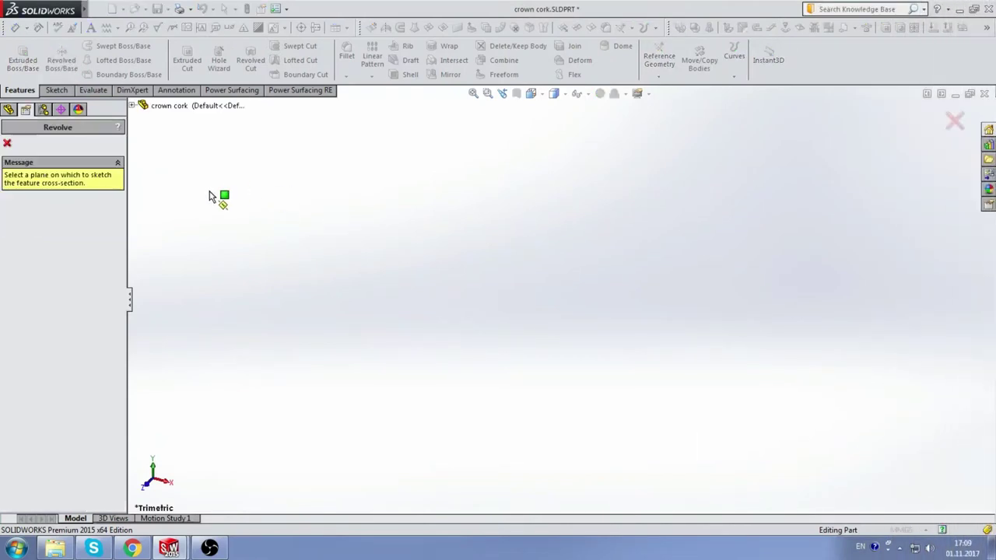
pyautogui.click(133, 106)
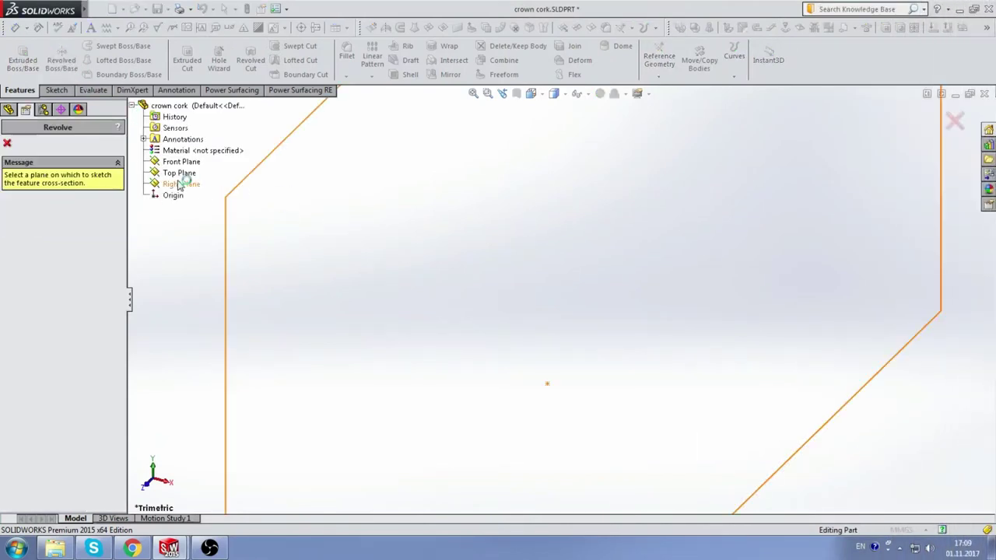
pyautogui.click(179, 182)
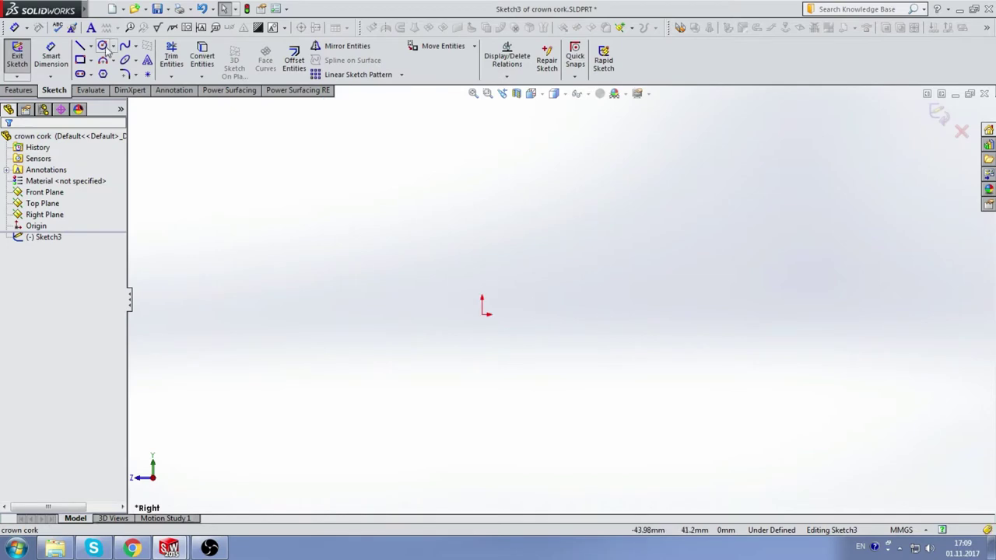
pyautogui.click(90, 46)
# Draw a vertical centerline and a vertical line up from the origin.
pyautogui.click(98, 69)
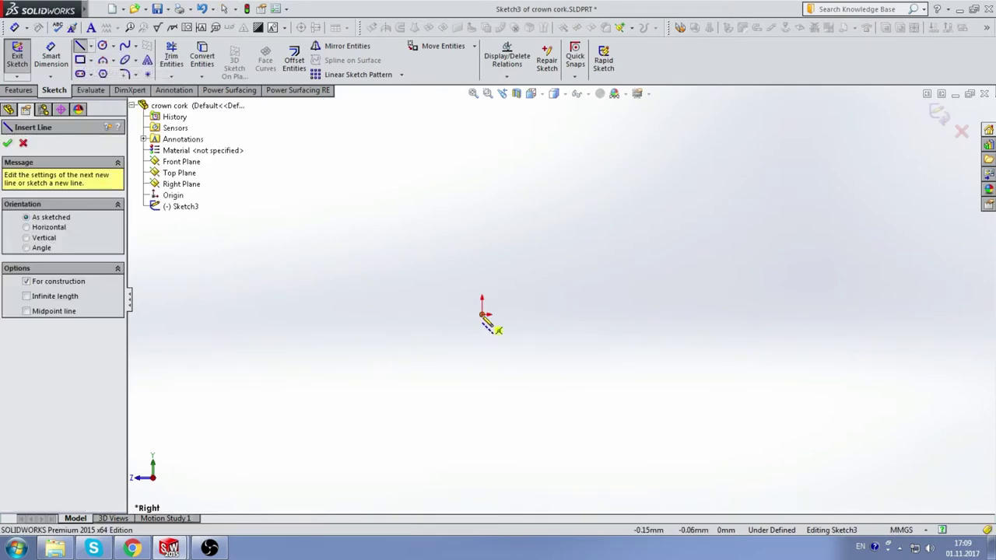
pyautogui.moveTo(482, 314); pyautogui.dragTo(481, 155)
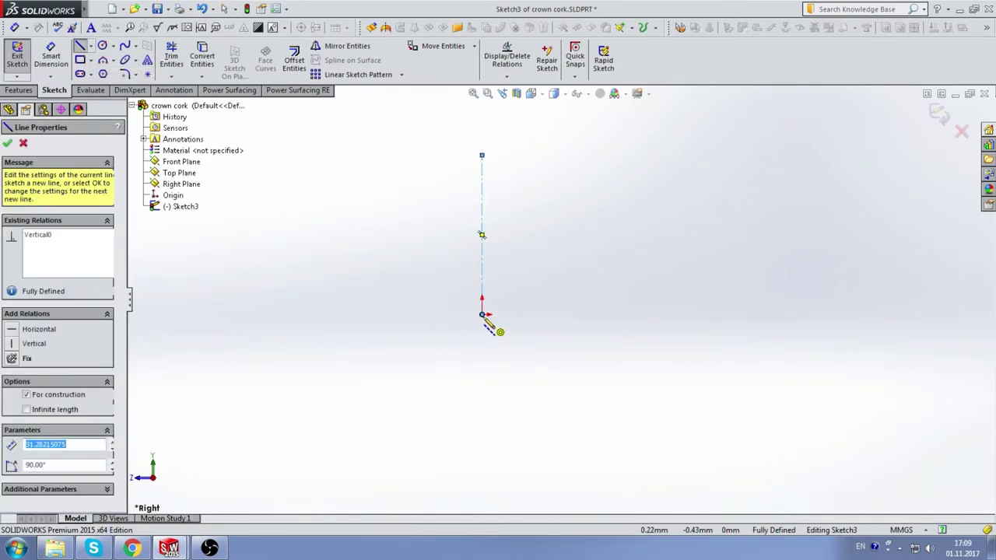
pyautogui.click(90, 46)
pyautogui.click(97, 58)
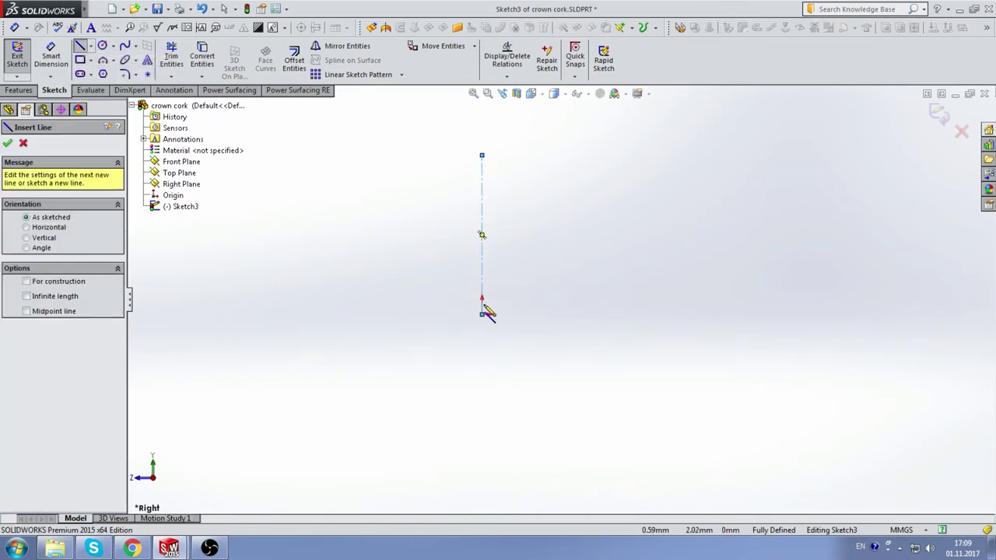
pyautogui.moveTo(482, 314); pyautogui.dragTo(482, 198)
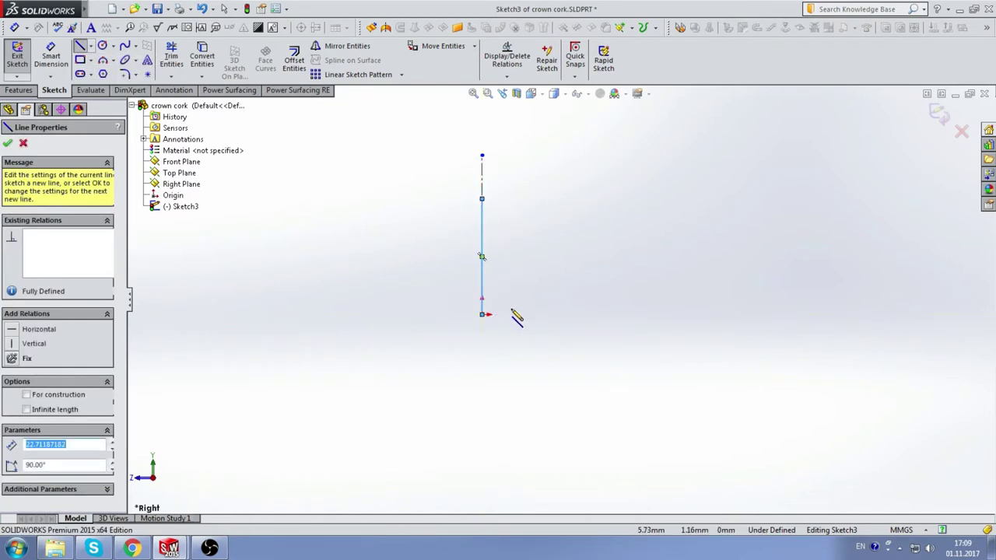
pyautogui.scroll(2, 545, 277)
# Dimension the vertical line to 7.2 mm.
pyautogui.press('d')
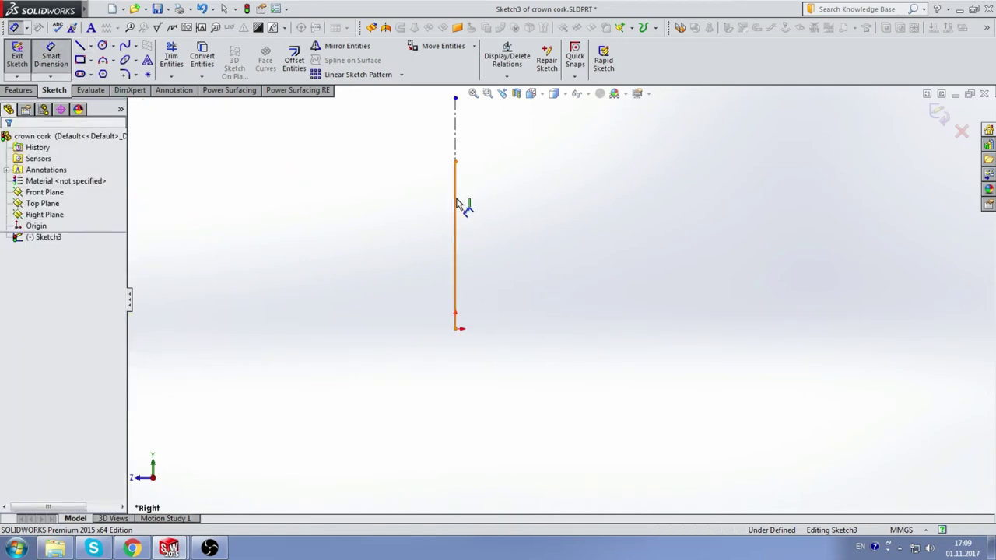
pyautogui.click(458, 204)
pyautogui.click(358, 260)
pyautogui.write('7.2')
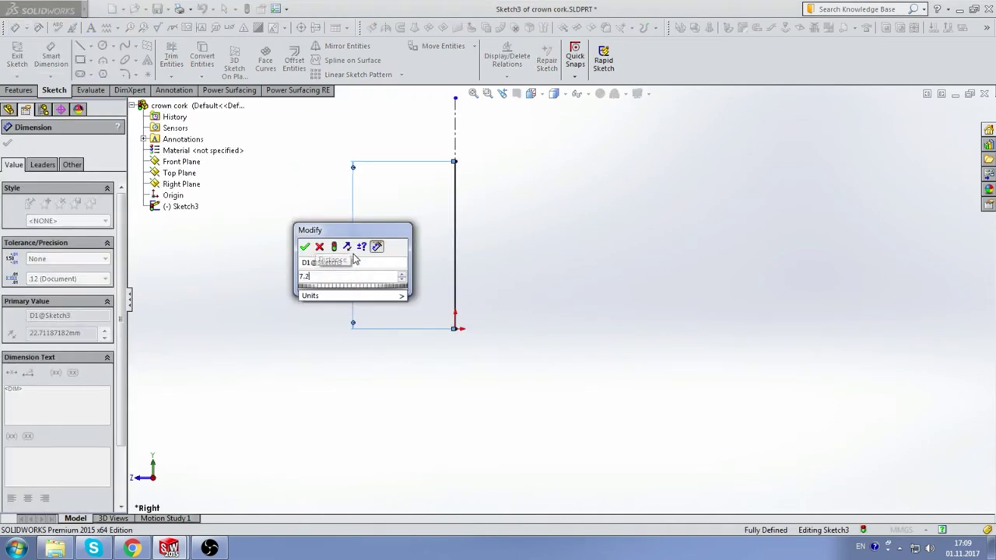
pyautogui.press('Return')
pyautogui.click(262, 256)
pyautogui.scroll(-3, 551, 338)
pyautogui.scroll(2, 554, 327)
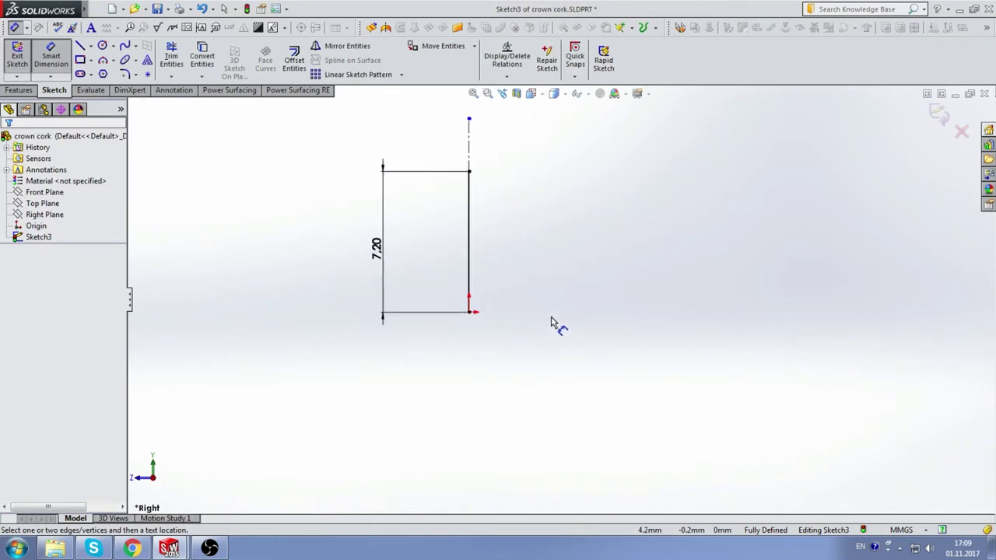
# Draw a horizontal line from the origin and an angled line.
pyautogui.click(81, 47)
pyautogui.click(469, 311)
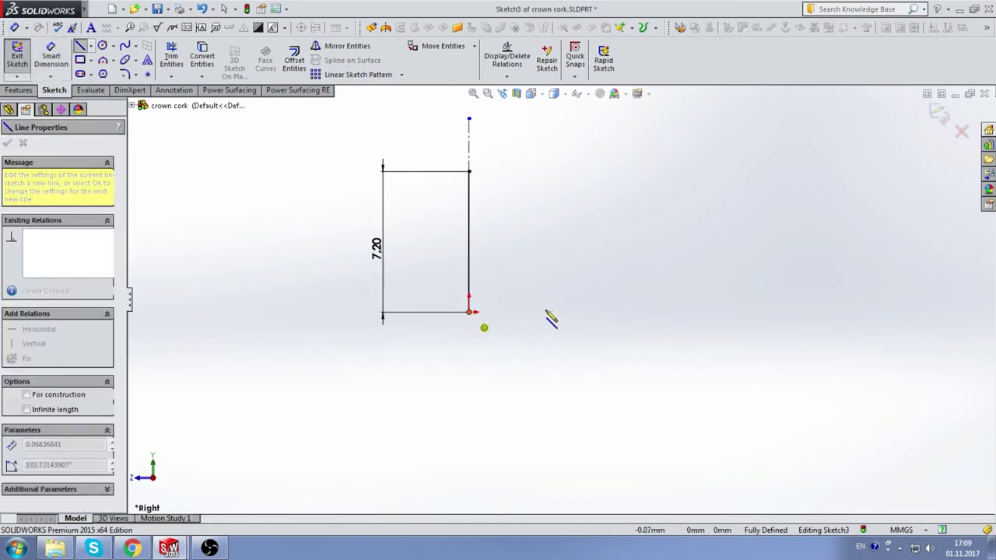
pyautogui.click(581, 312)
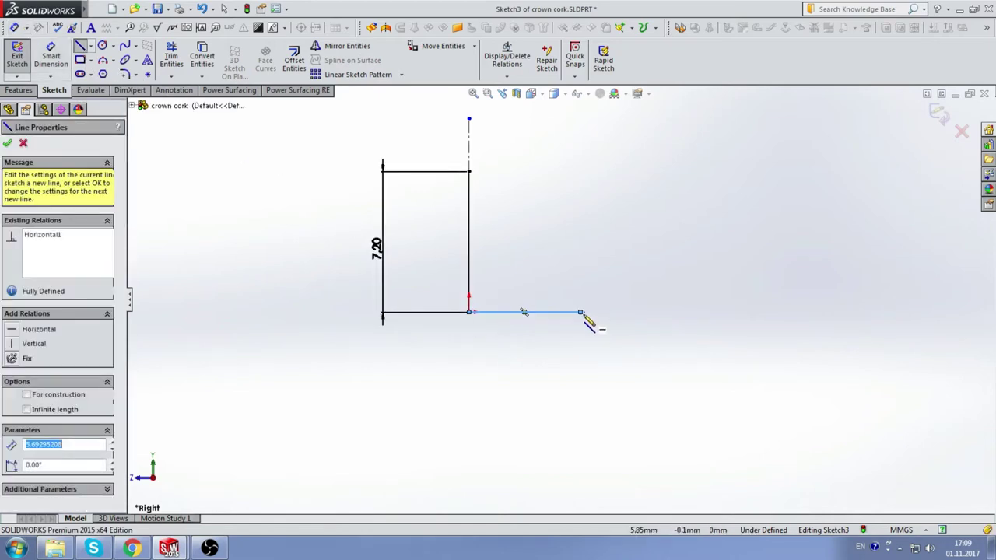
pyautogui.doubleClick(546, 273)
# Dimension the horizontal line's end 29.4 mm from the vertical line.
pyautogui.press('d')
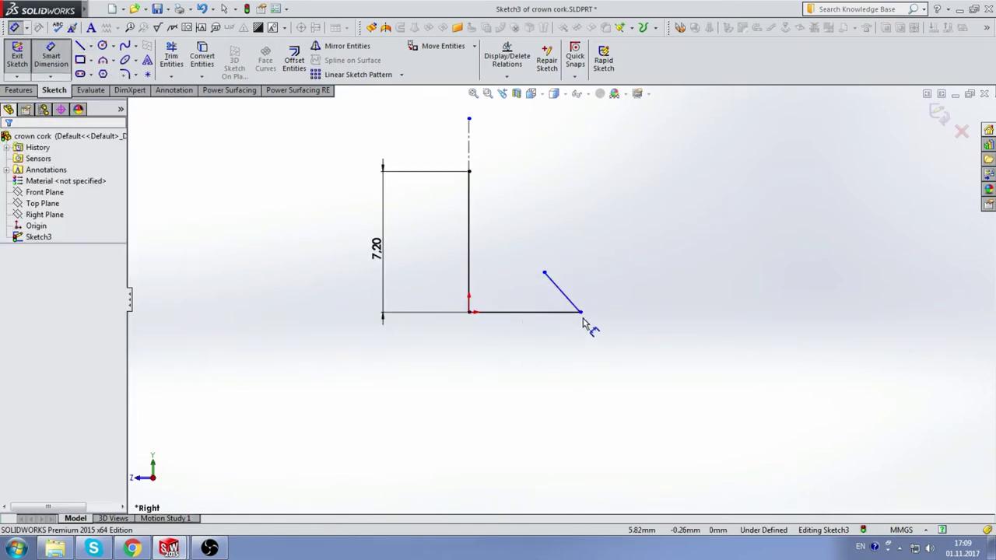
pyautogui.click(580, 312)
pyautogui.click(469, 160)
pyautogui.click(370, 391)
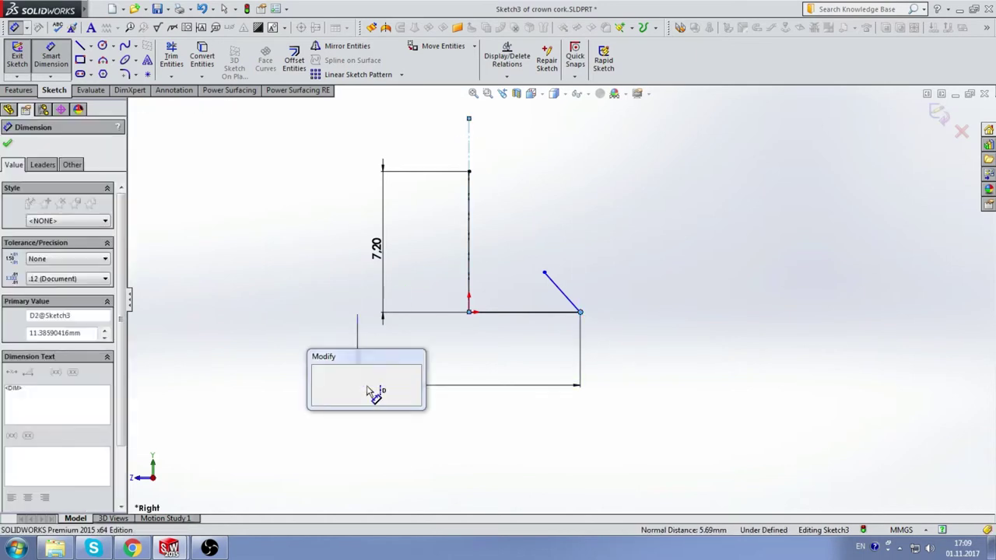
pyautogui.write('29.4')
pyautogui.press('Return')
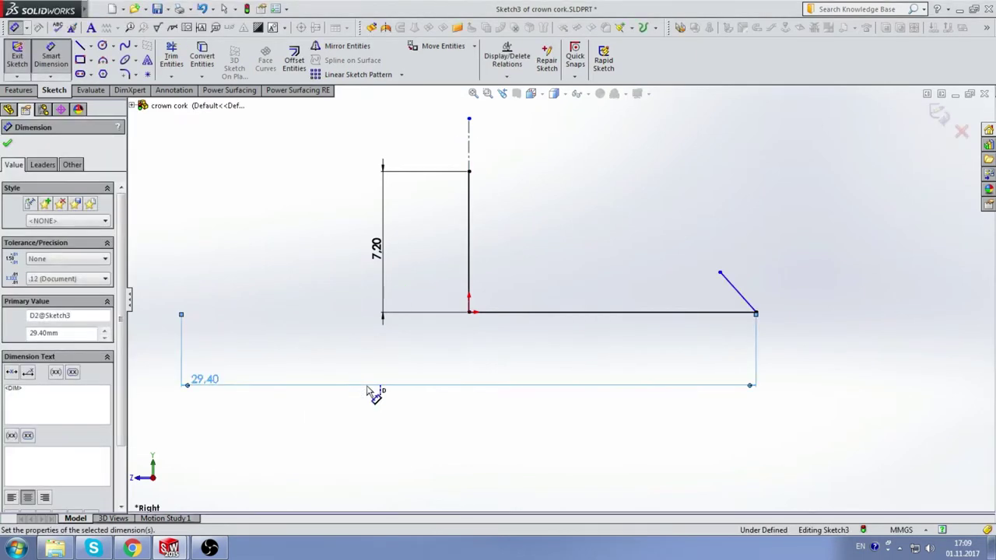
pyautogui.scroll(3, 624, 249)
pyautogui.scroll(-2, 661, 333)
pyautogui.press('Escape')
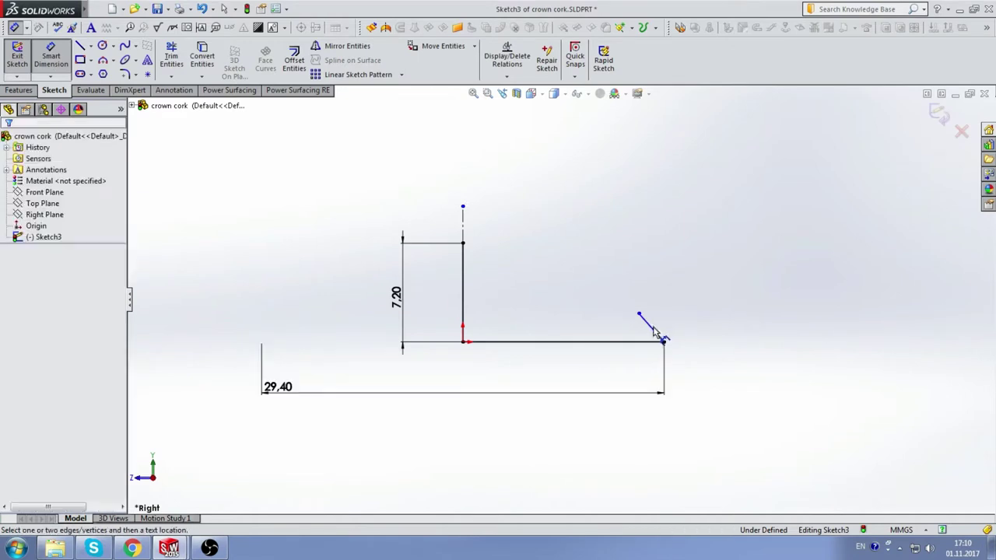
# Set the angle between the slanted and horizontal lines to 65°.
pyautogui.click(651, 329)
pyautogui.click(653, 341)
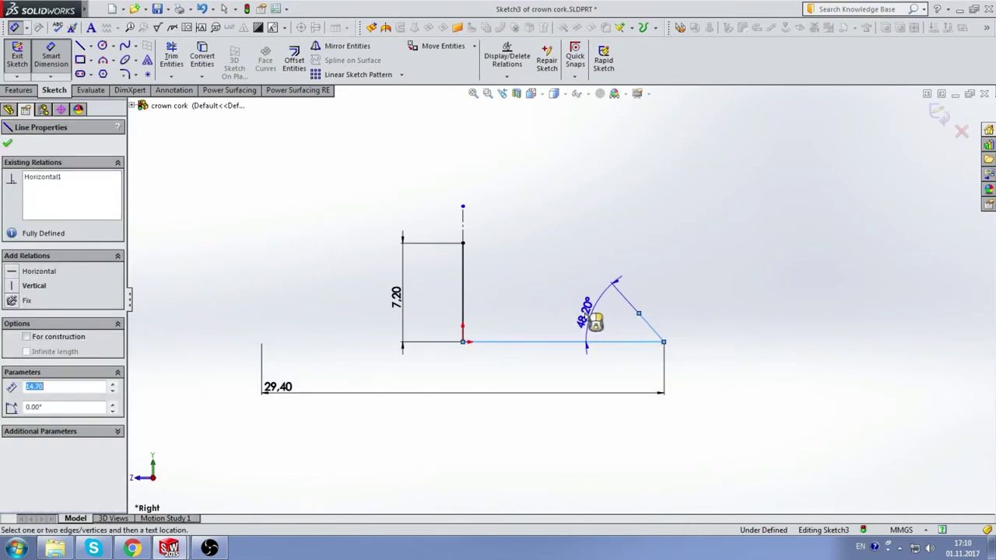
pyautogui.click(582, 314)
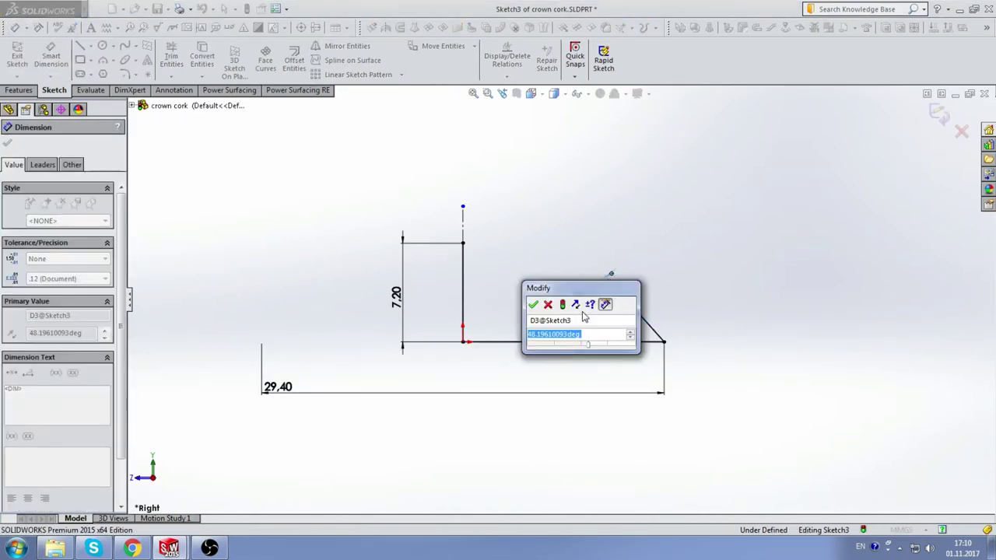
pyautogui.write('65')
pyautogui.press('Return')
pyautogui.press('Escape')
pyautogui.scroll(-4, 672, 266)
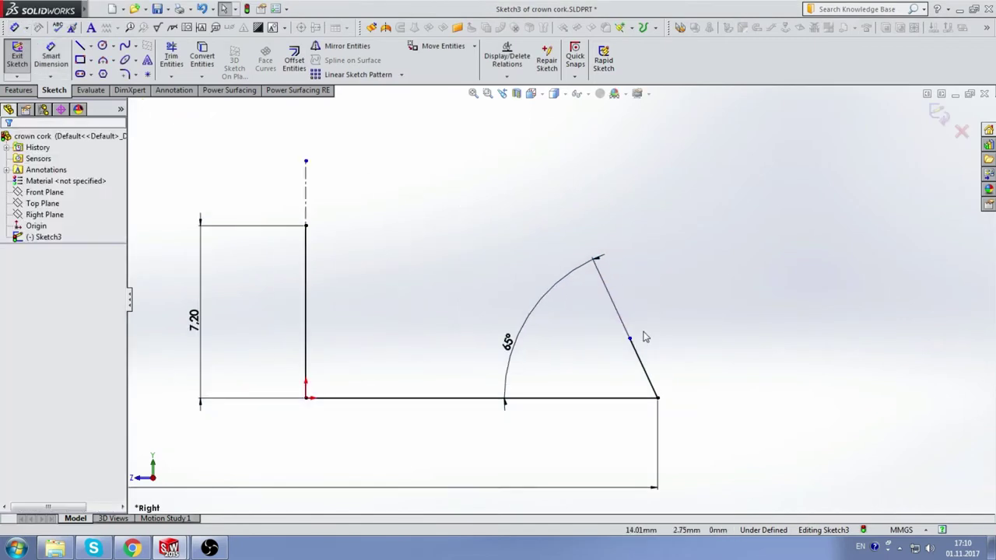
# Move the slanted line's upper end point down onto the slanted line.
pyautogui.moveTo(599, 257); pyautogui.dragTo(575, 223)
pyautogui.scroll(3, 460, 264)
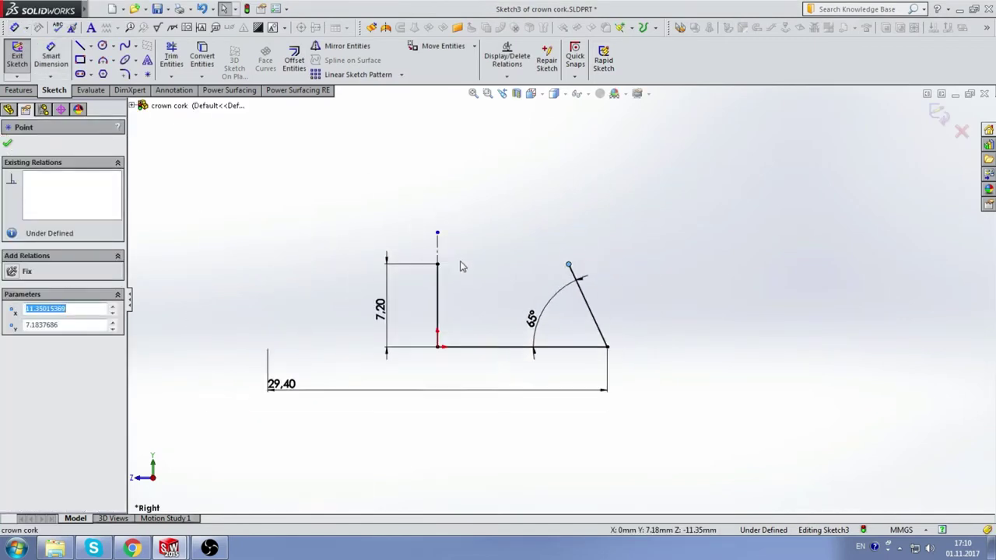
pyautogui.scroll(-2, 580, 297)
pyautogui.moveTo(593, 237); pyautogui.dragTo(635, 327)
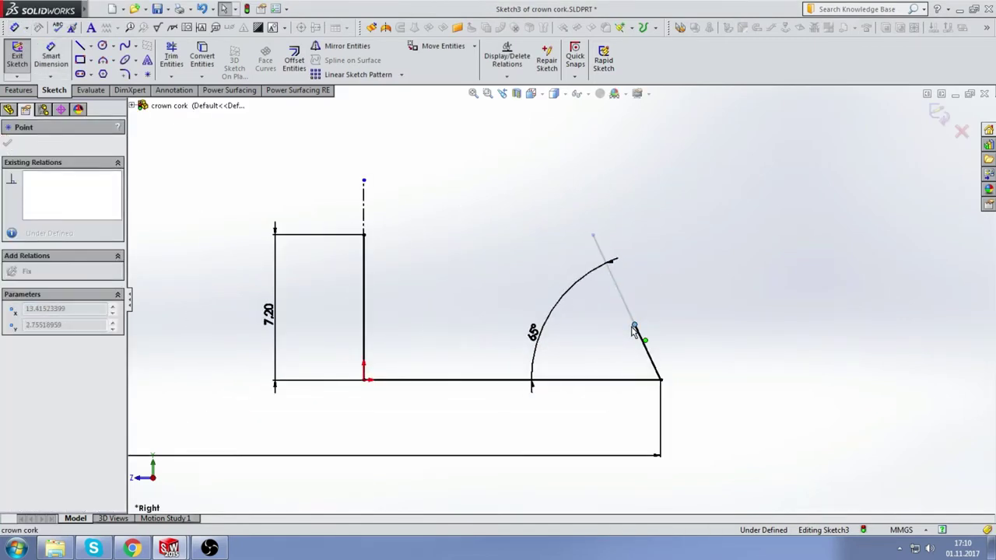
pyautogui.scroll(2, 510, 323)
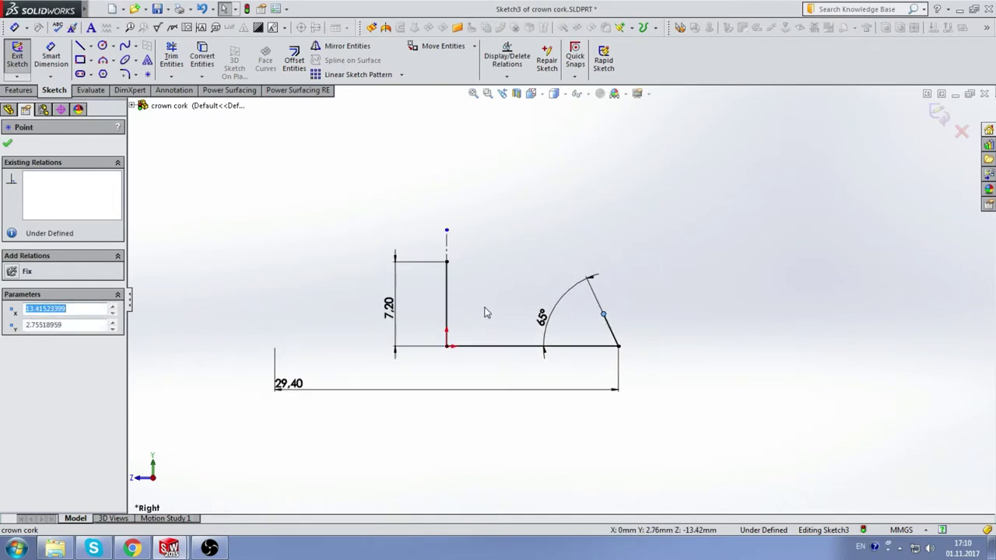
pyautogui.scroll(-2, 557, 266)
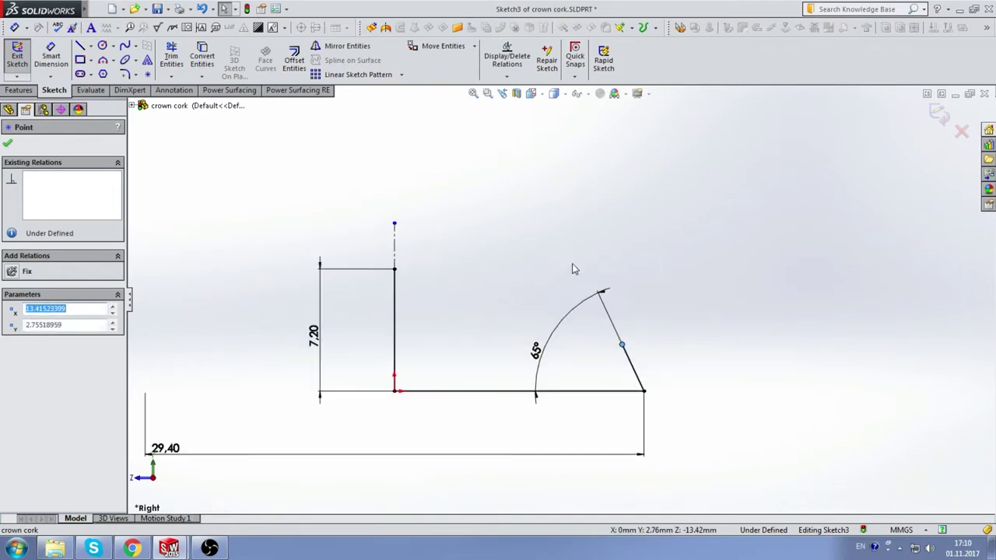
pyautogui.scroll(-2, 629, 348)
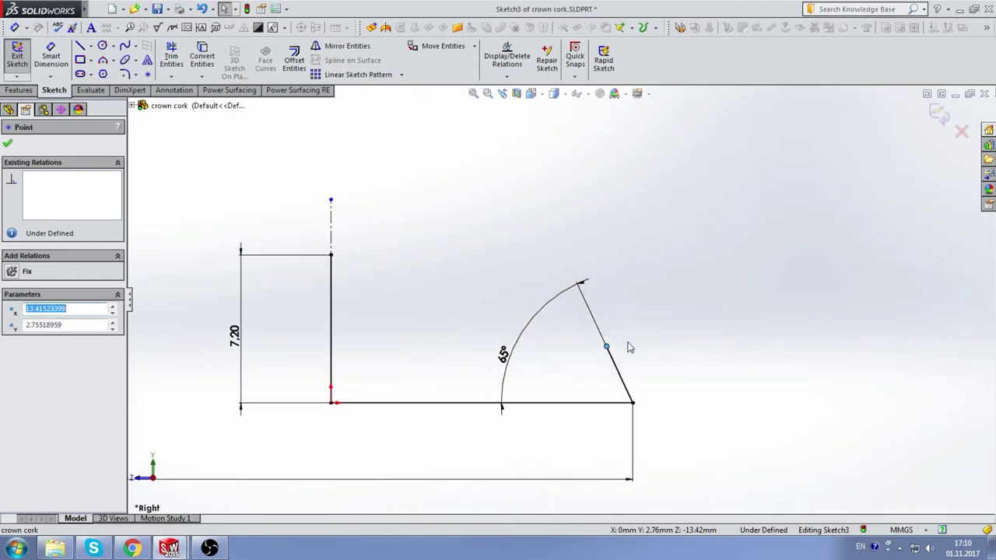
# Draw a horizontal centerline from the top of the vertical line.
pyautogui.click(90, 46)
pyautogui.click(113, 71)
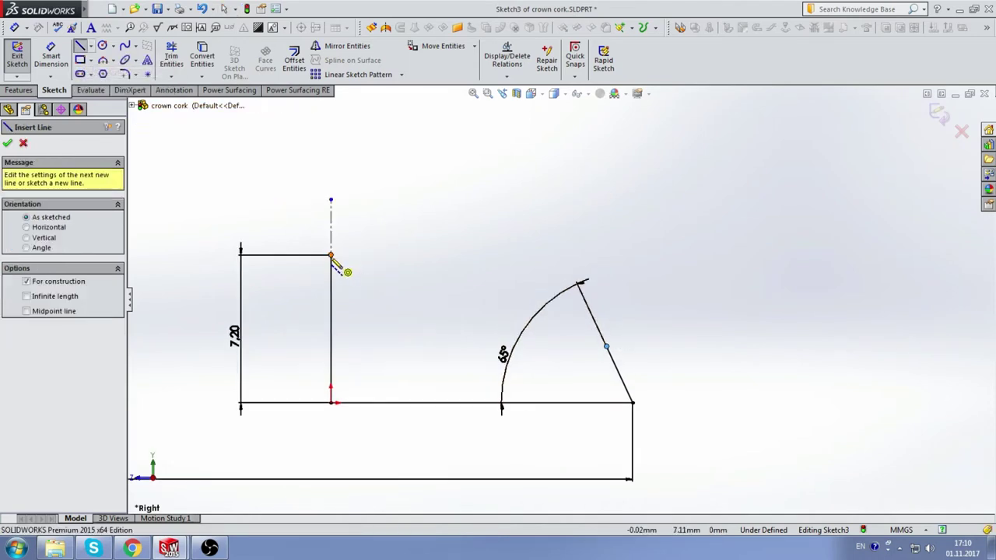
pyautogui.click(330, 255)
pyautogui.click(548, 255)
# Add an arc from the vertical line's top, tangent to the horizontal centerline.
pyautogui.click(91, 46)
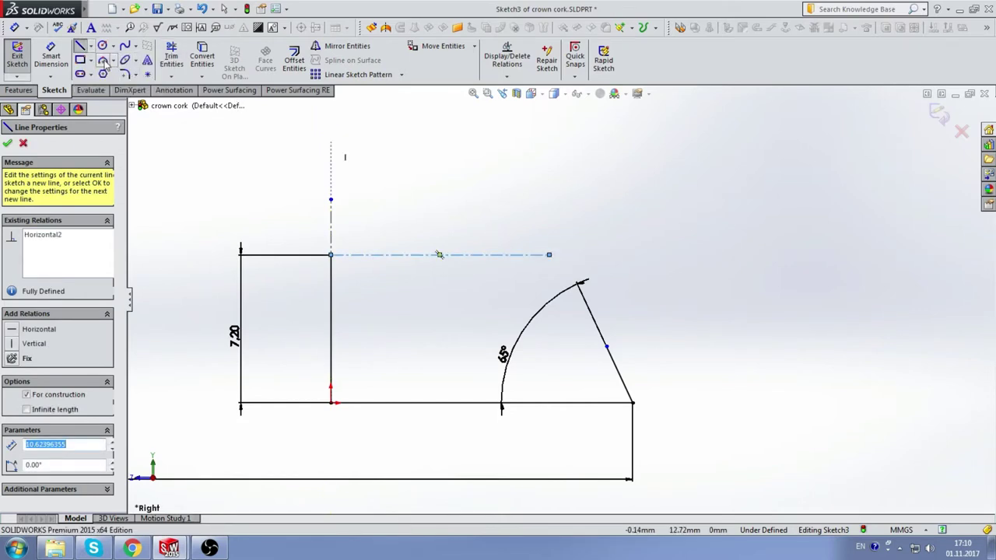
pyautogui.click(104, 60)
pyautogui.click(331, 254)
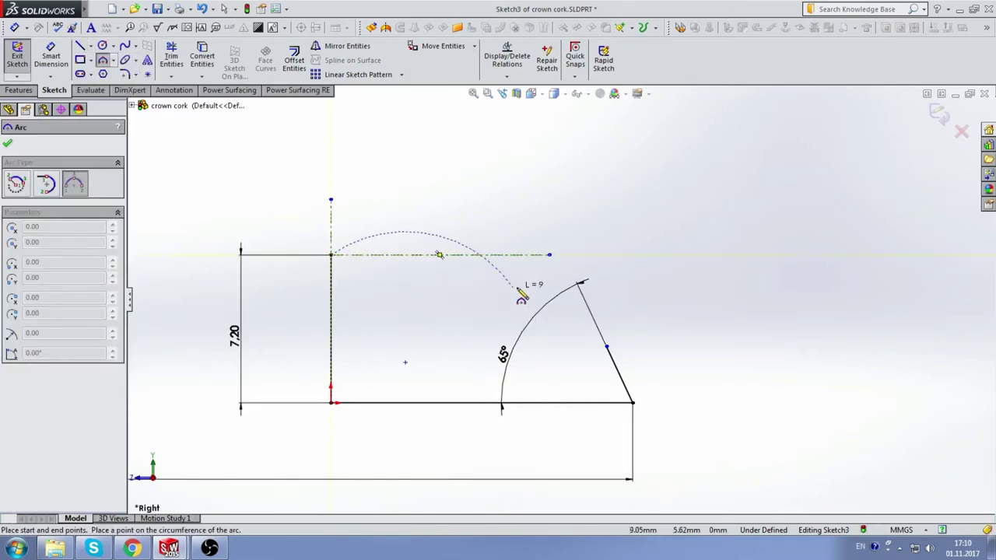
pyautogui.press('Escape')
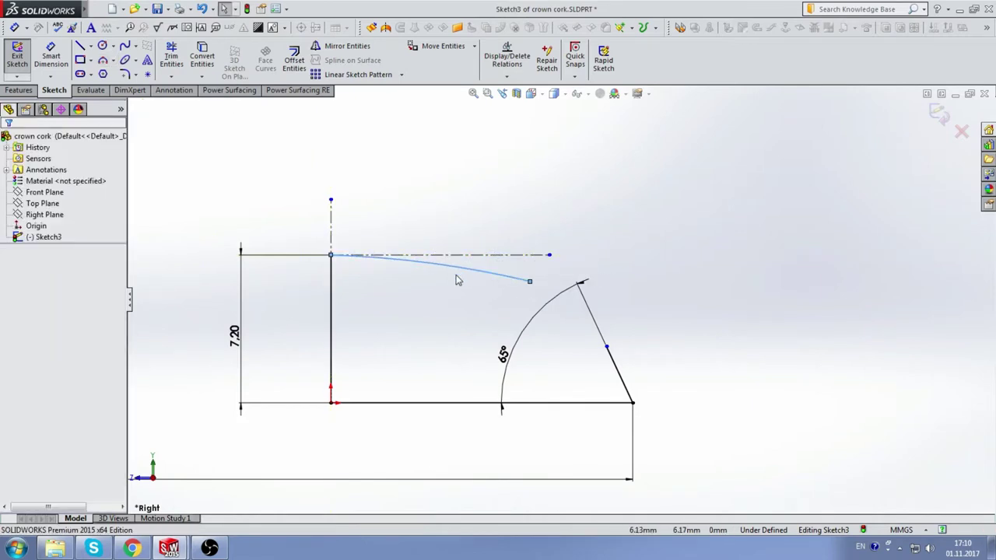
pyautogui.keyDown('ctrl'); pyautogui.click(457, 264); pyautogui.keyUp('ctrl')
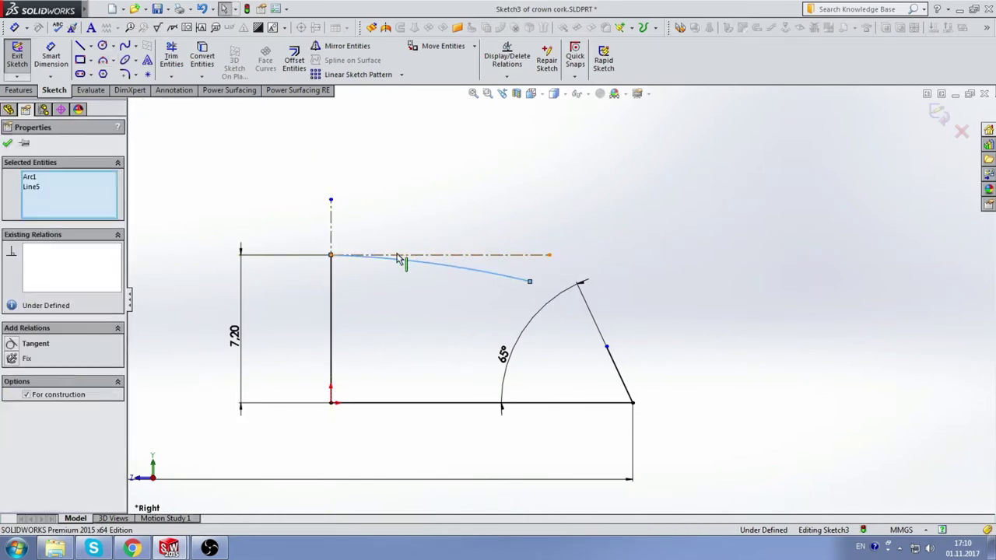
pyautogui.click(29, 345)
pyautogui.click(476, 191)
pyautogui.scroll(2, 599, 289)
pyautogui.scroll(-3, 638, 304)
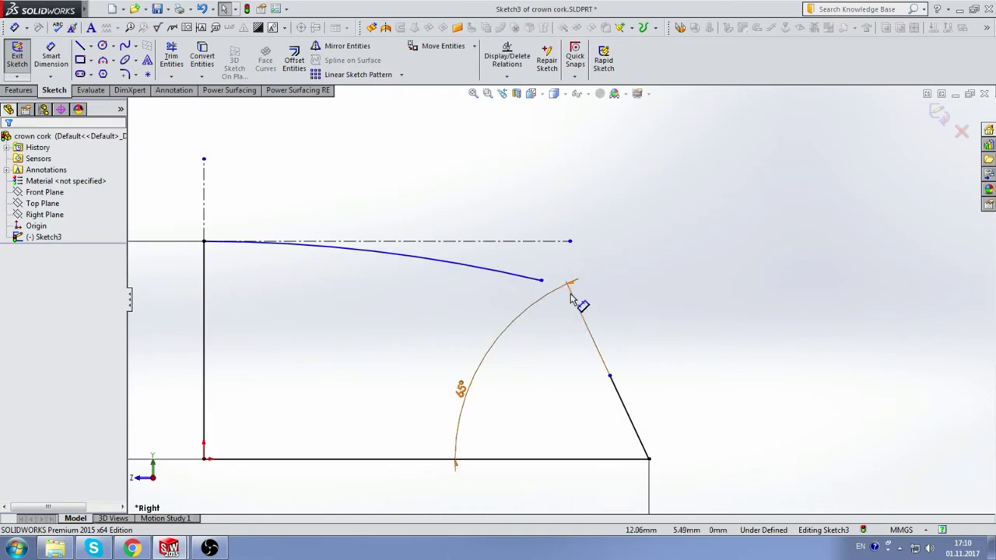
# Give the top arc a 77 mm radius and shorten it toward the slanted side.
pyautogui.click(51, 56)
pyautogui.click(398, 250)
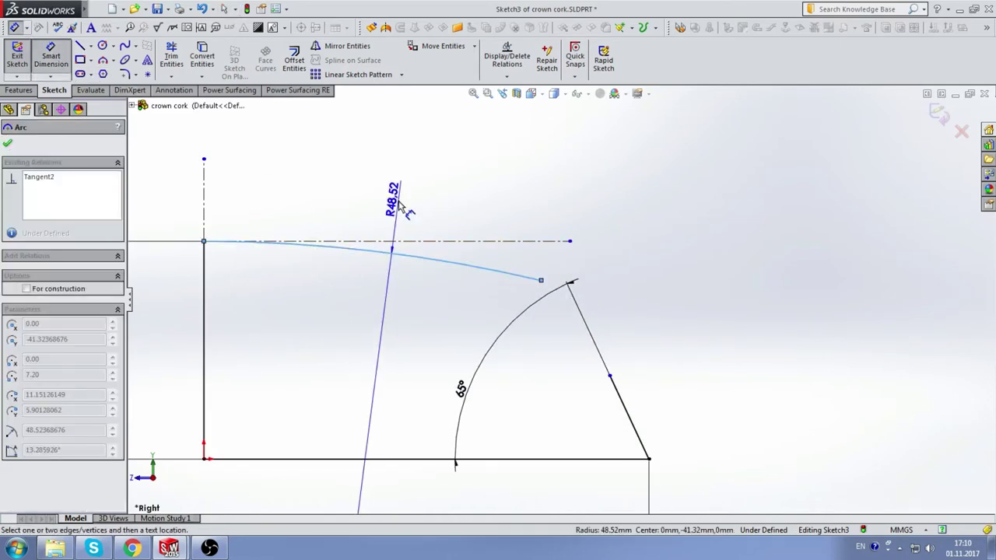
pyautogui.click(399, 203)
pyautogui.write('77')
pyautogui.press('Return')
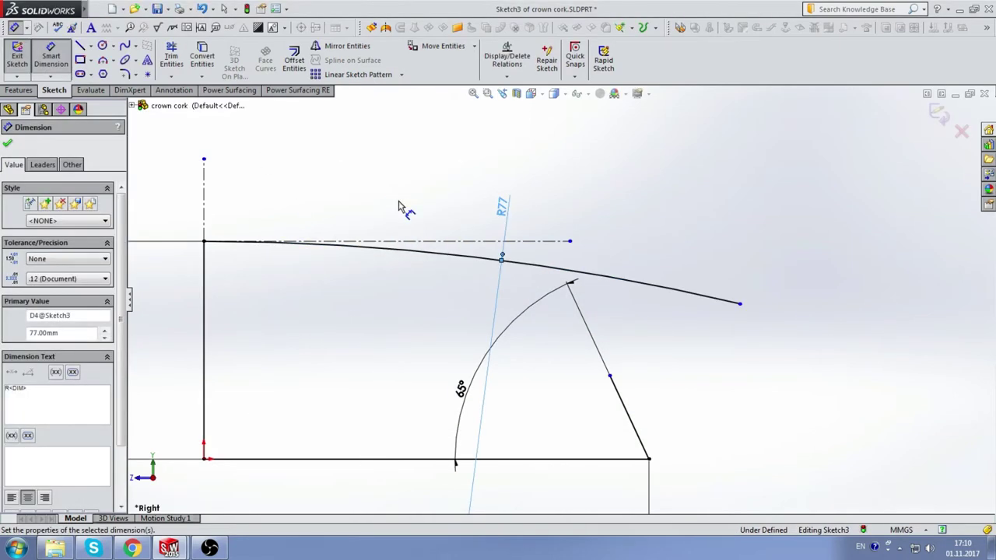
pyautogui.press('Escape')
pyautogui.press('Escape')
pyautogui.moveTo(741, 304); pyautogui.dragTo(533, 264)
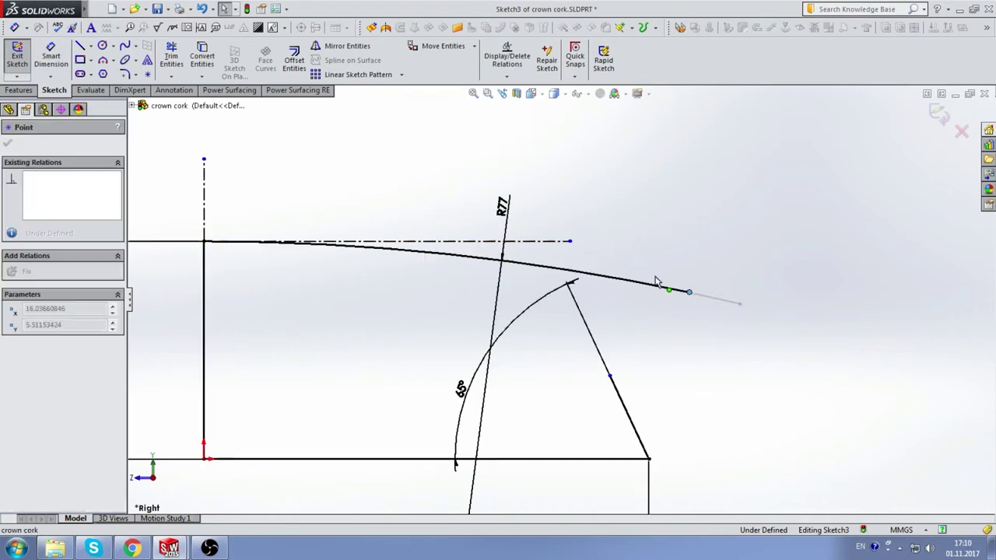
pyautogui.scroll(3, 591, 296)
pyautogui.press('Escape')
pyautogui.scroll(-3, 603, 334)
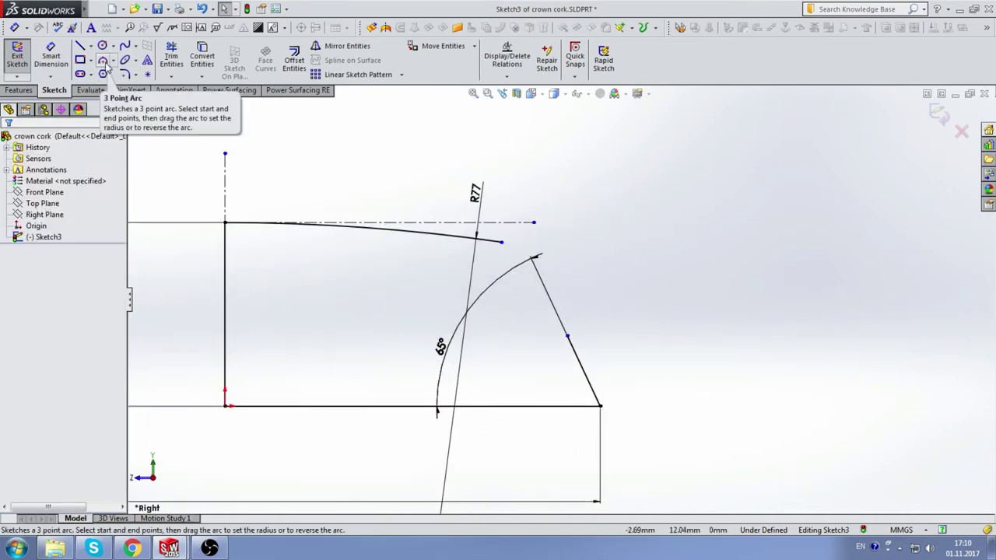
# Draw a short vertical line just below the top curve's end.
pyautogui.click(80, 46)
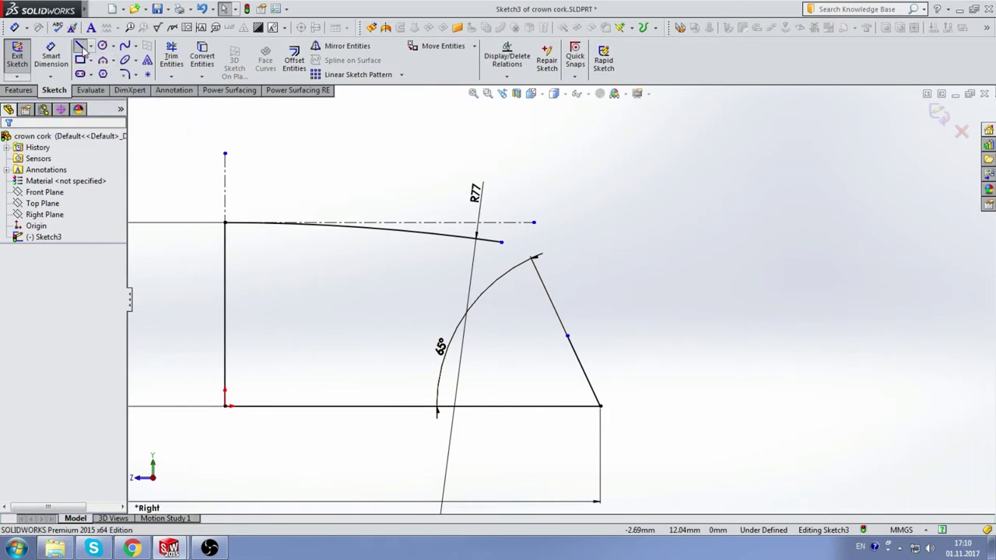
pyautogui.scroll(-2, 581, 286)
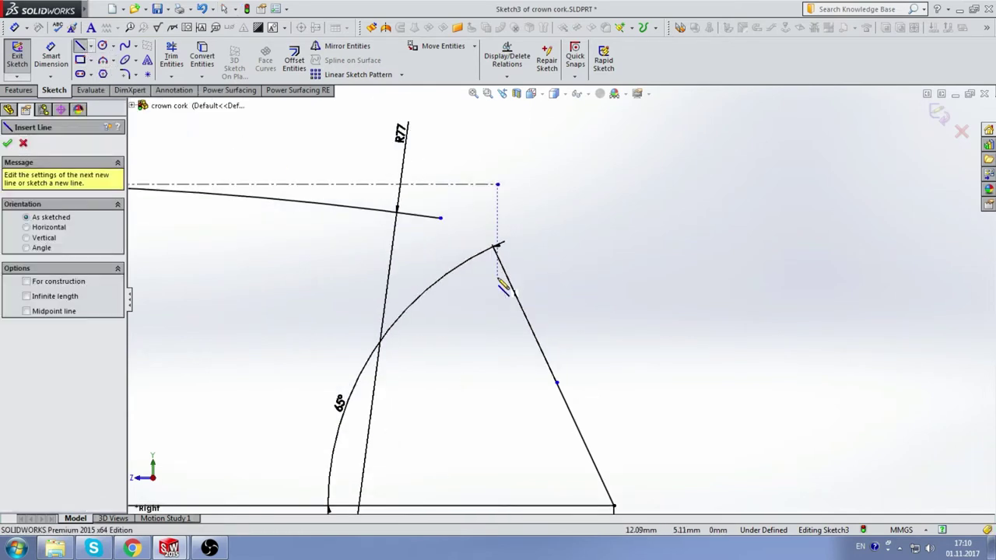
pyautogui.moveTo(497, 277); pyautogui.dragTo(497, 346)
pyautogui.scroll(3, 552, 337)
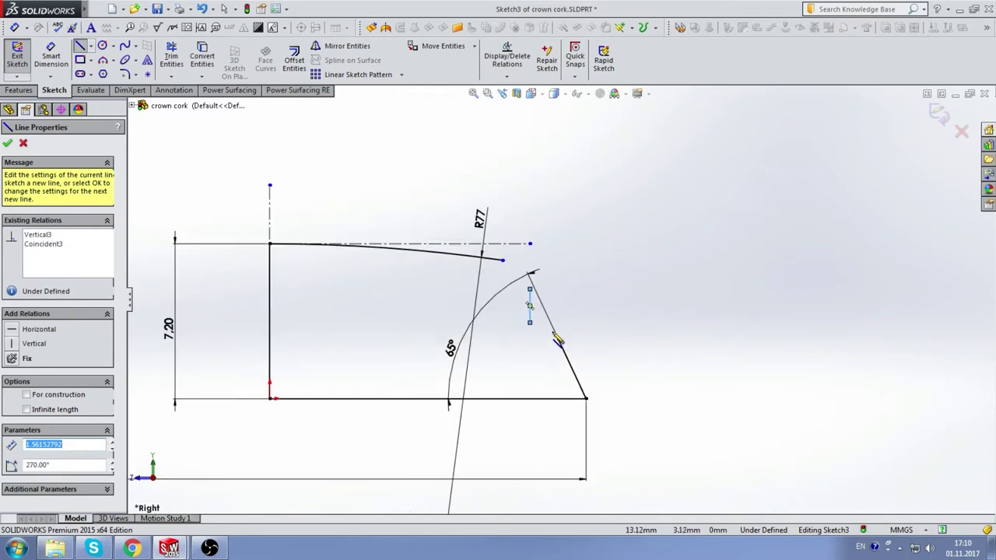
pyautogui.scroll(-1, 552, 337)
pyautogui.scroll(-1, 553, 334)
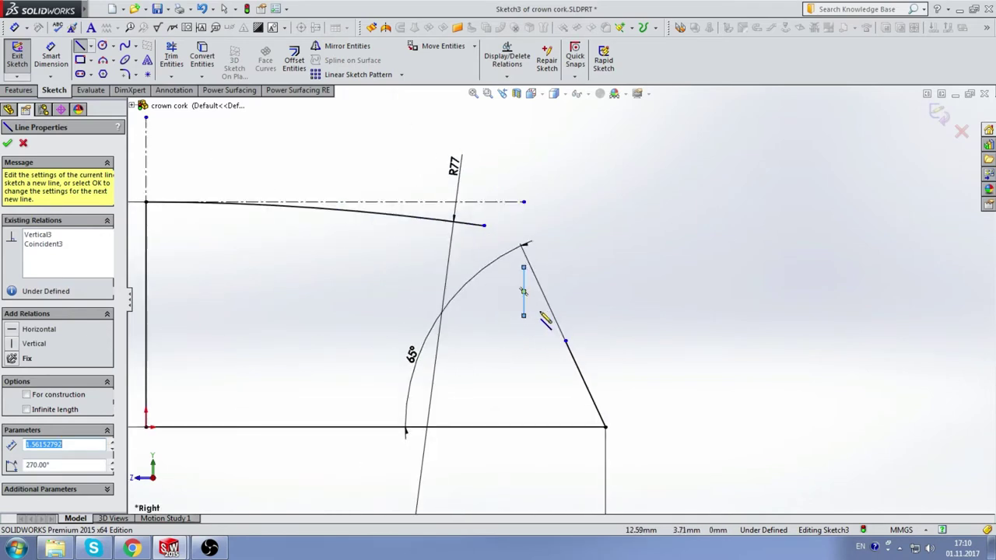
pyautogui.scroll(-2, 544, 319)
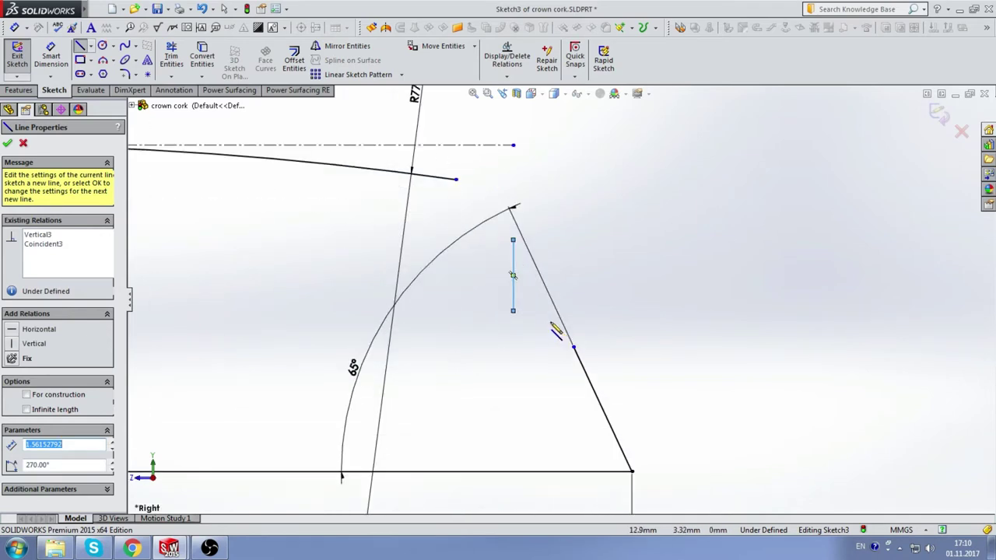
pyautogui.click(124, 73)
pyautogui.write('3')
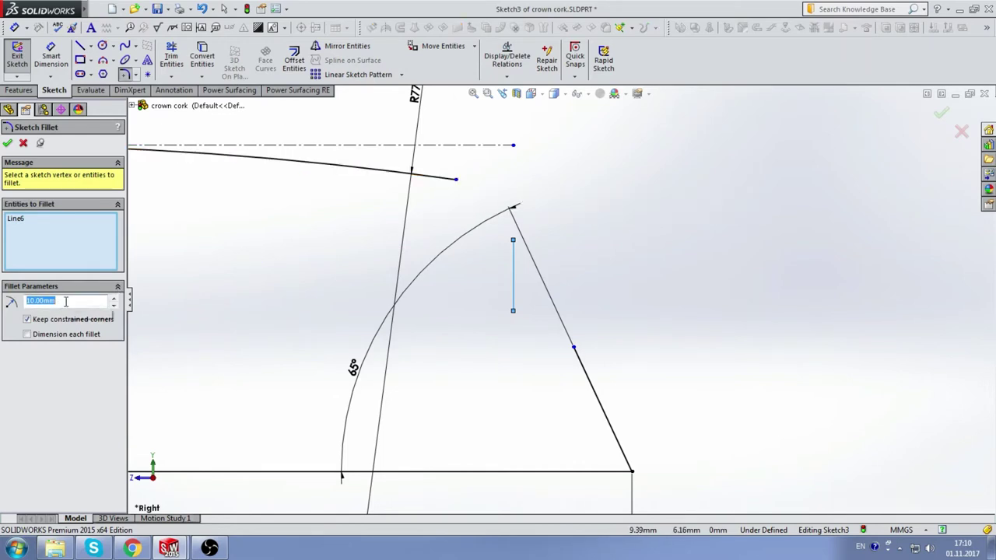
# Round the corner between the top curve and vertical line with a 3 mm fillet.
pyautogui.click(440, 179)
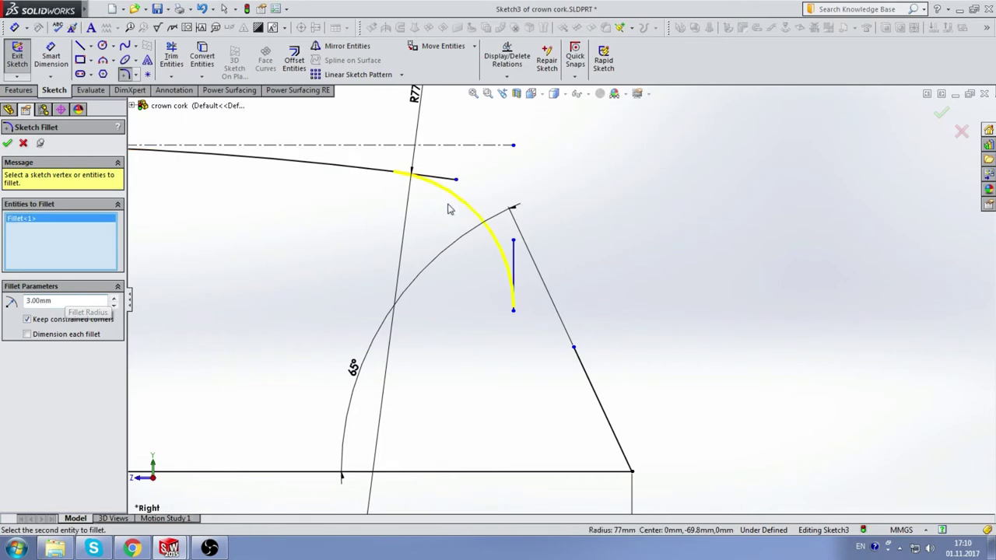
pyautogui.click(8, 144)
pyautogui.scroll(-2, 519, 326)
pyautogui.scroll(-1, 520, 319)
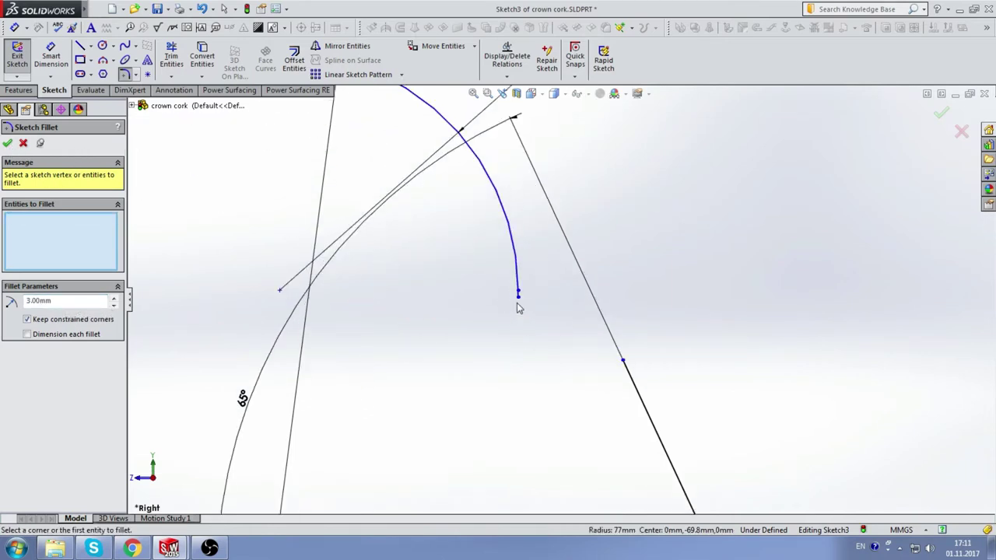
pyautogui.moveTo(518, 299); pyautogui.dragTo(514, 354)
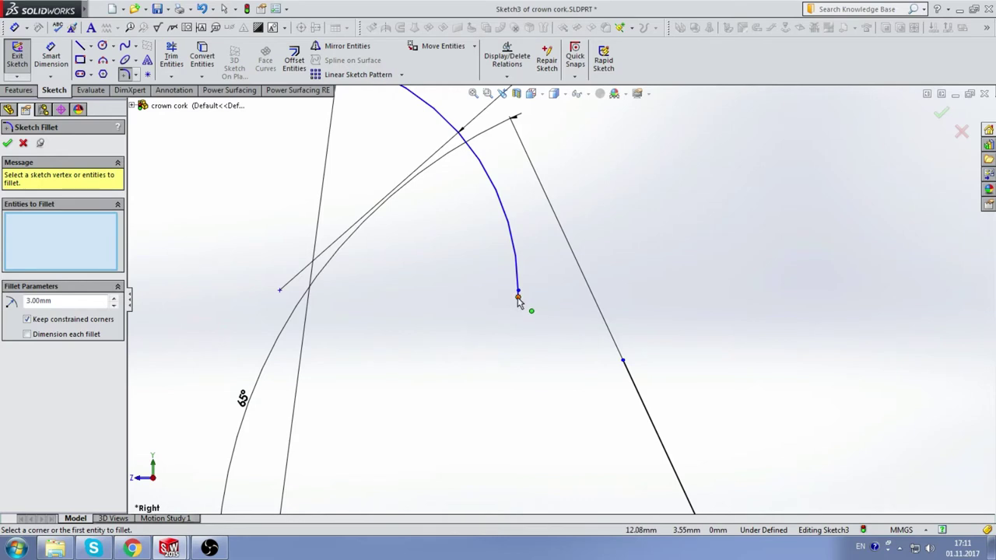
pyautogui.press('Escape')
# Lengthen the short vertical line by pulling its end downward.
pyautogui.moveTo(518, 298); pyautogui.dragTo(516, 354)
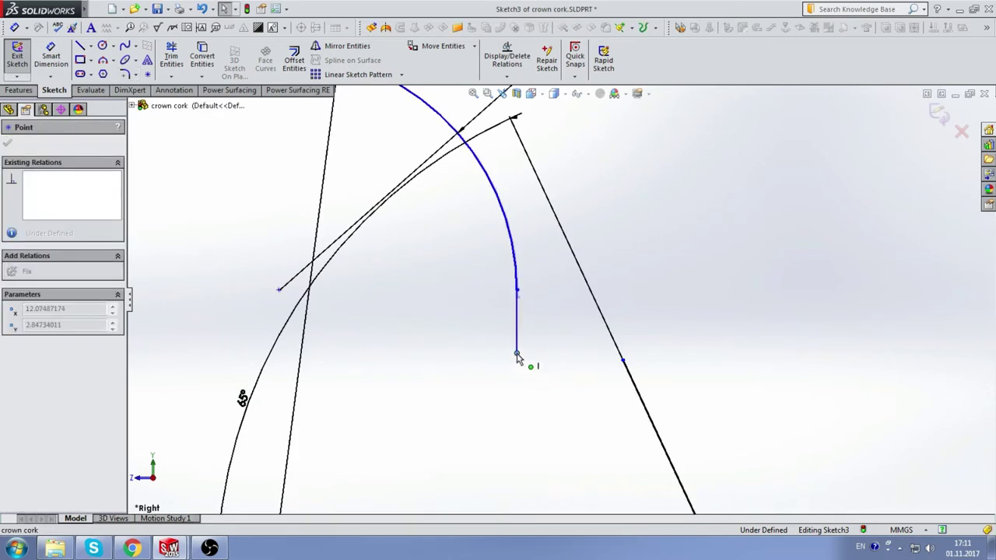
pyautogui.scroll(2, 564, 278)
pyautogui.scroll(1, 568, 262)
pyautogui.press('Escape')
pyautogui.scroll(-1, 549, 309)
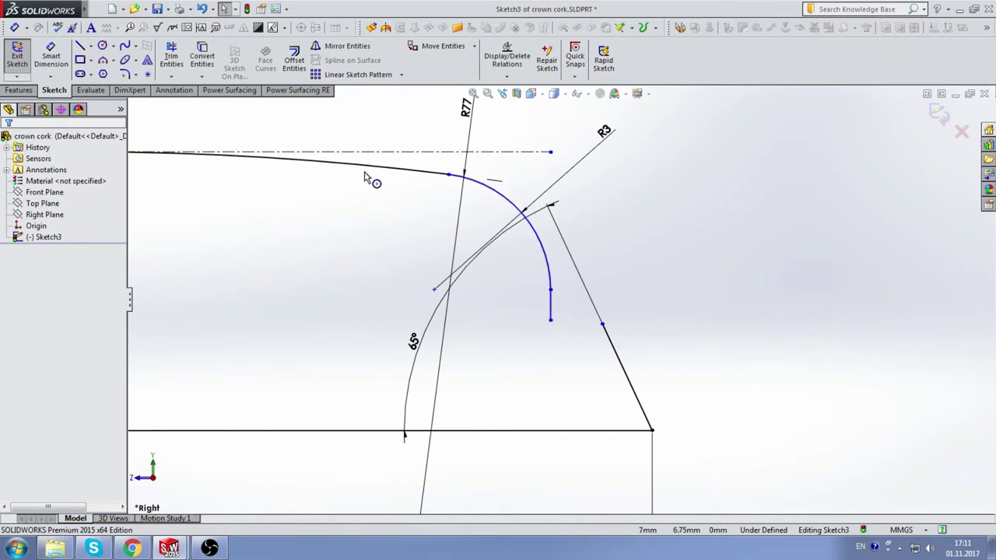
# Dimension the R3 fillet centre 23.7 mm from the vertical centerline.
pyautogui.click(50, 56)
pyautogui.click(433, 289)
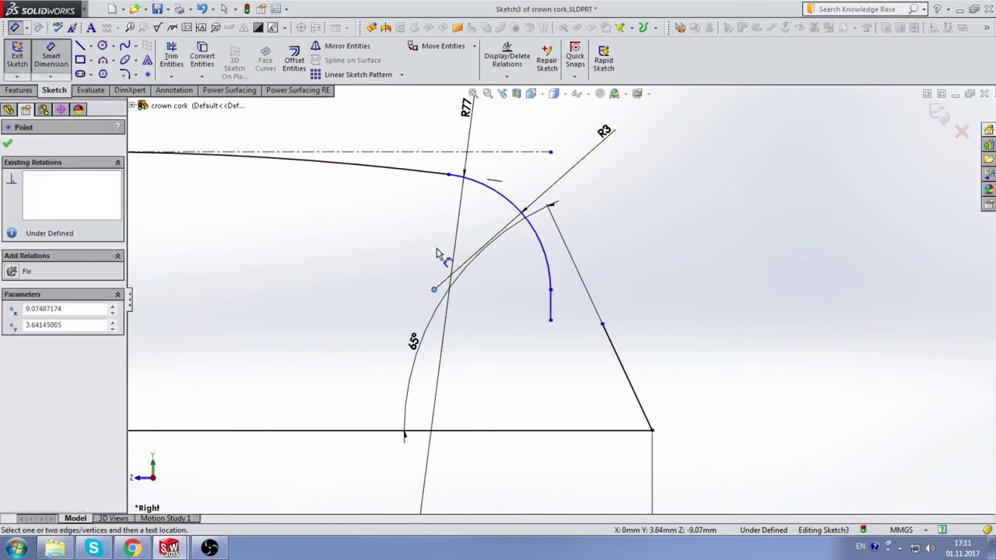
pyautogui.scroll(3, 561, 299)
pyautogui.click(329, 206)
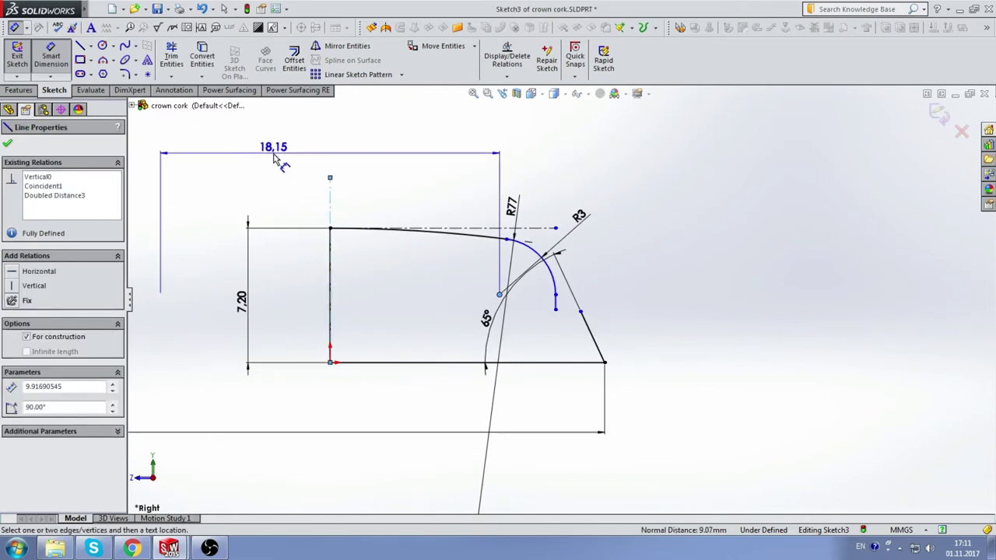
pyautogui.click(274, 158)
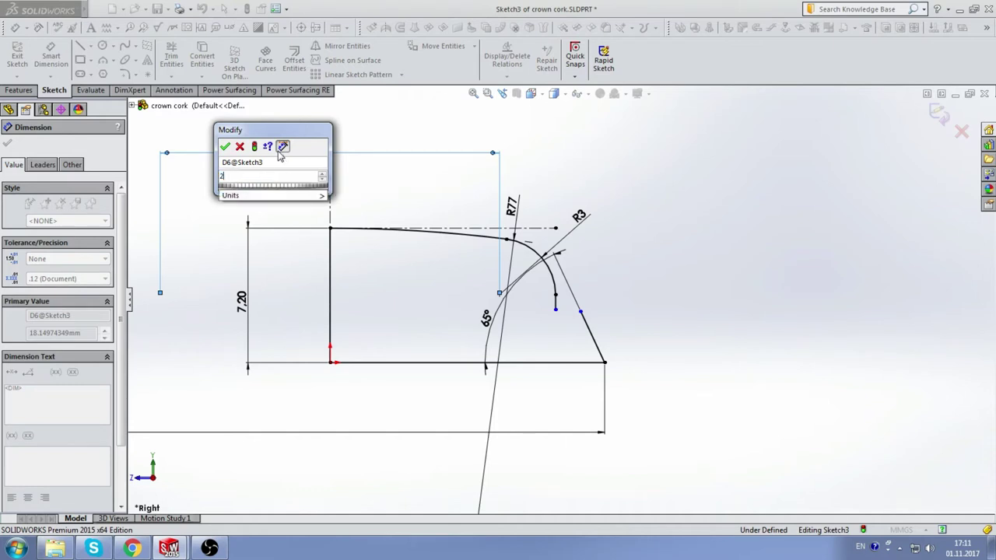
pyautogui.write('23.7')
pyautogui.press('Return')
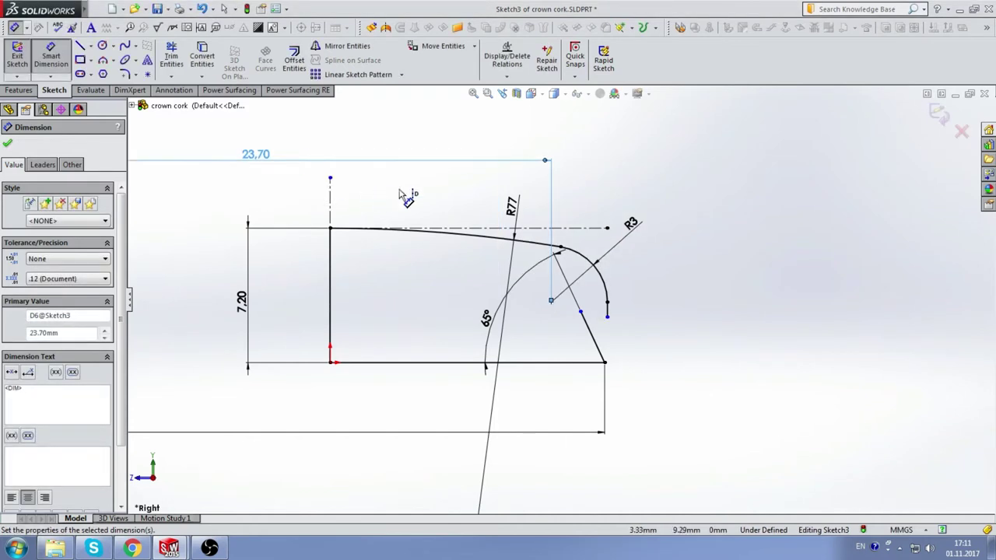
pyautogui.scroll(-3, 599, 260)
pyautogui.scroll(-1, 604, 257)
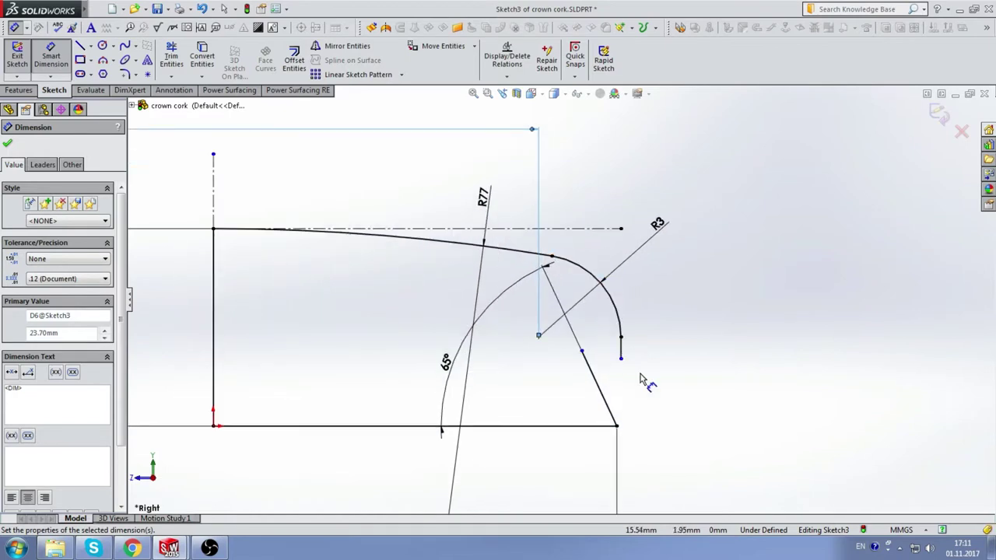
pyautogui.scroll(2, 623, 374)
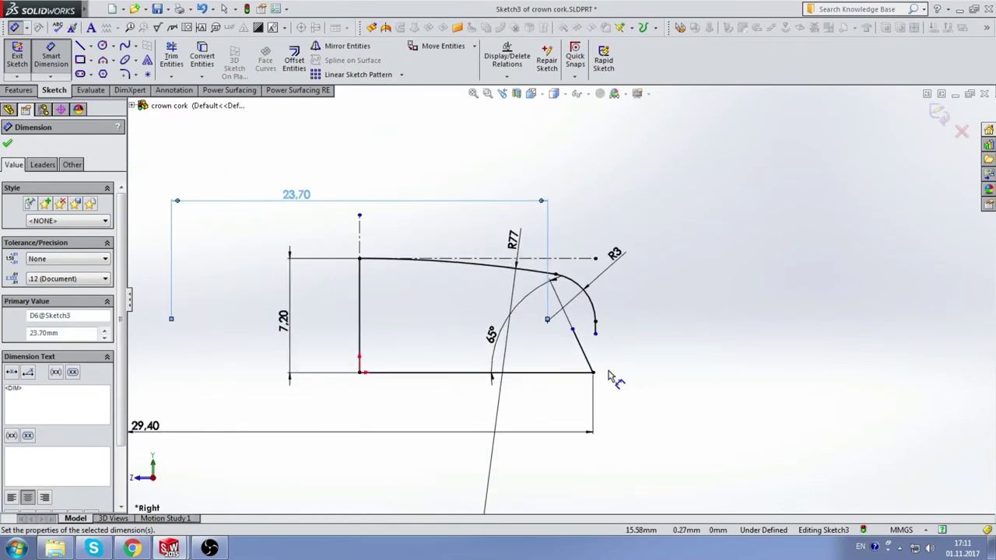
pyautogui.scroll(-3, 591, 350)
pyautogui.press('Escape')
# Slide the slanted-line point down and move the 65° arc and line under the round.
pyautogui.moveTo(544, 309); pyautogui.dragTo(566, 353)
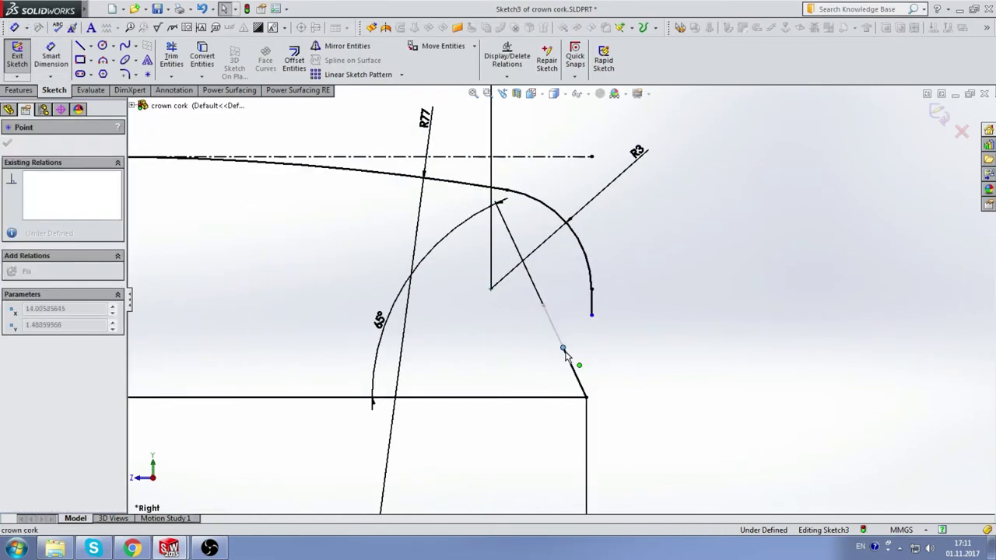
pyautogui.press('Escape')
pyautogui.scroll(2, 666, 240)
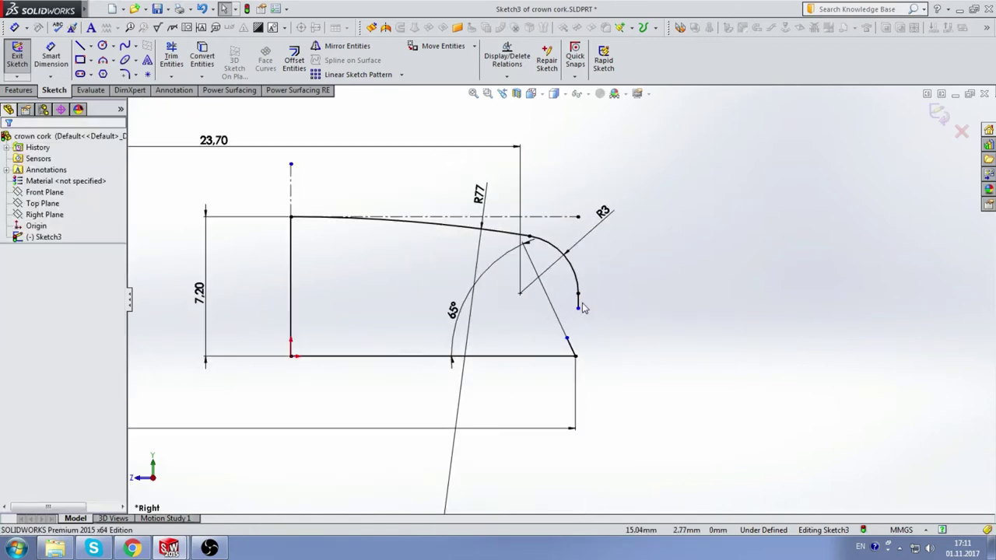
pyautogui.scroll(-1, 594, 320)
pyautogui.moveTo(389, 327); pyautogui.dragTo(469, 377)
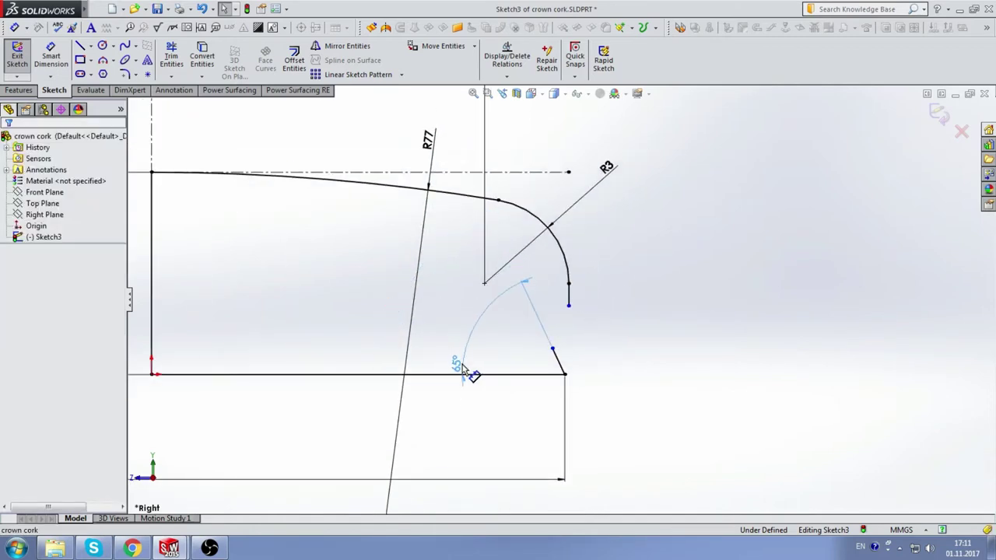
pyautogui.click(634, 241)
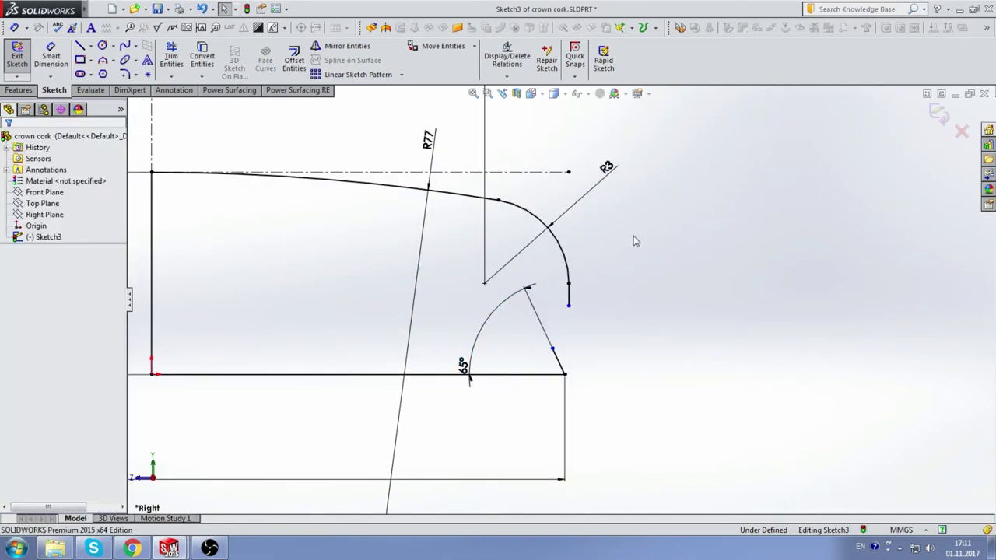
# Draw a small tangent arc at the vertical line's lower end.
pyautogui.click(105, 62)
pyautogui.scroll(-4, 576, 312)
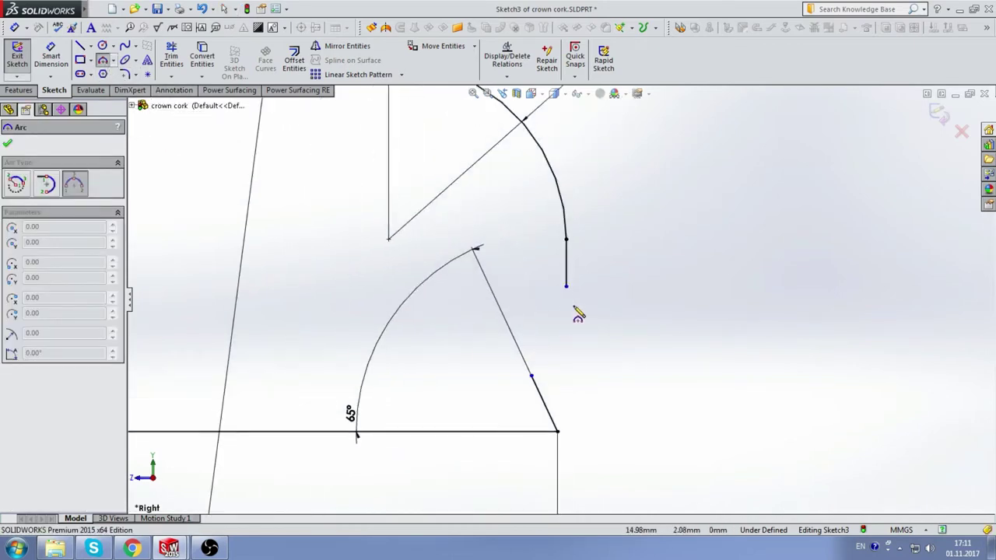
pyautogui.scroll(-1, 567, 296)
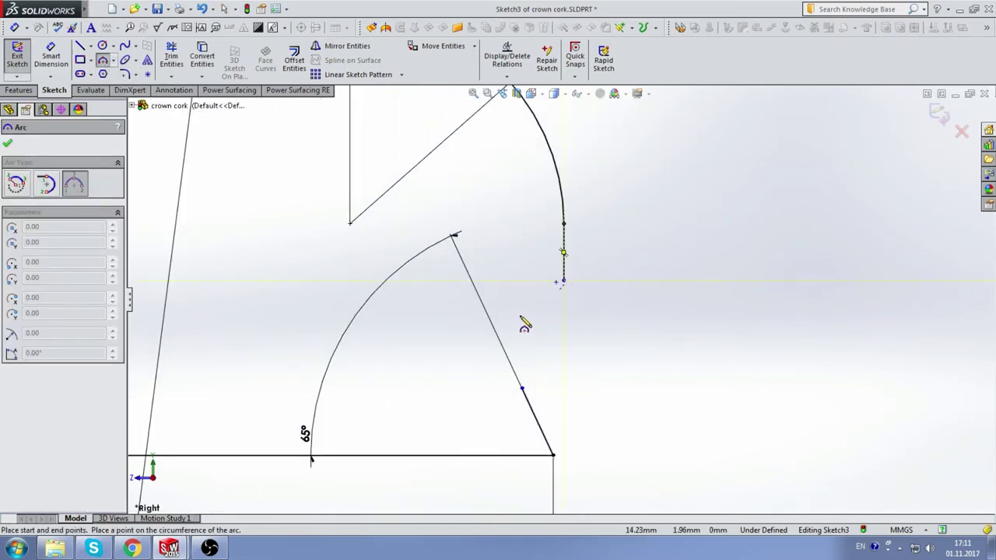
pyautogui.moveTo(563, 280); pyautogui.dragTo(559, 290)
pyautogui.scroll(-3, 568, 294)
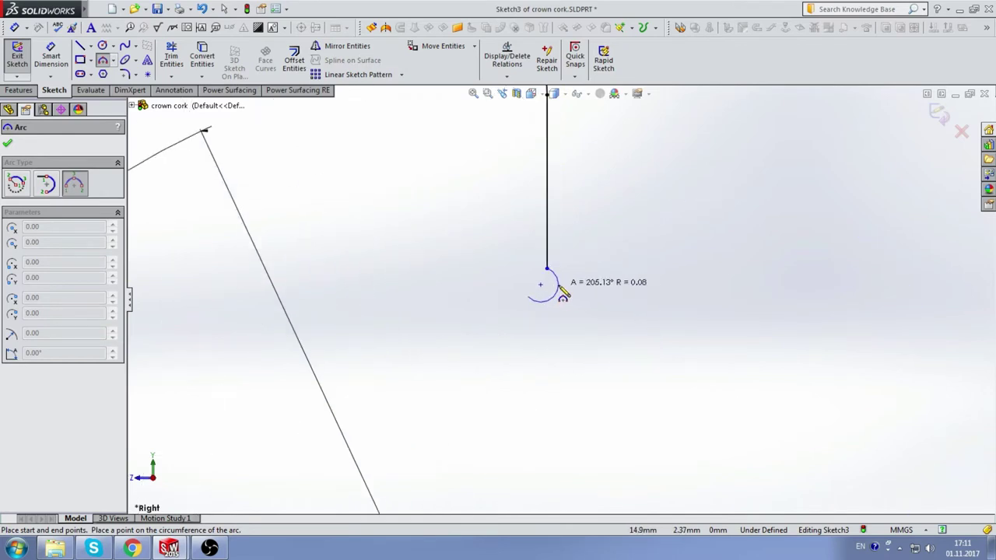
pyautogui.moveTo(561, 291); pyautogui.dragTo(528, 296)
pyautogui.scroll(2, 567, 311)
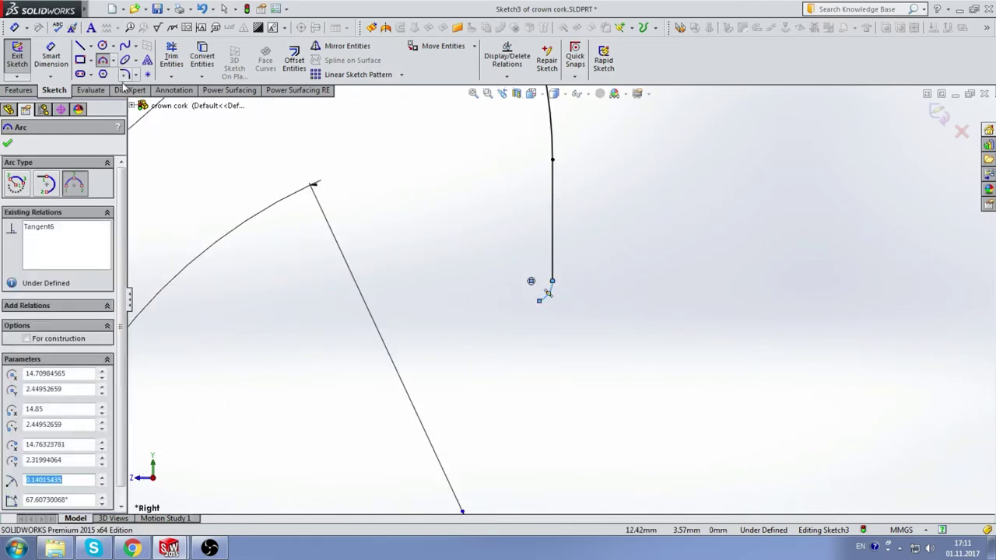
# Dimension the small arc to 1.3 mm radius, then undo the change.
pyautogui.click(50, 56)
pyautogui.click(551, 295)
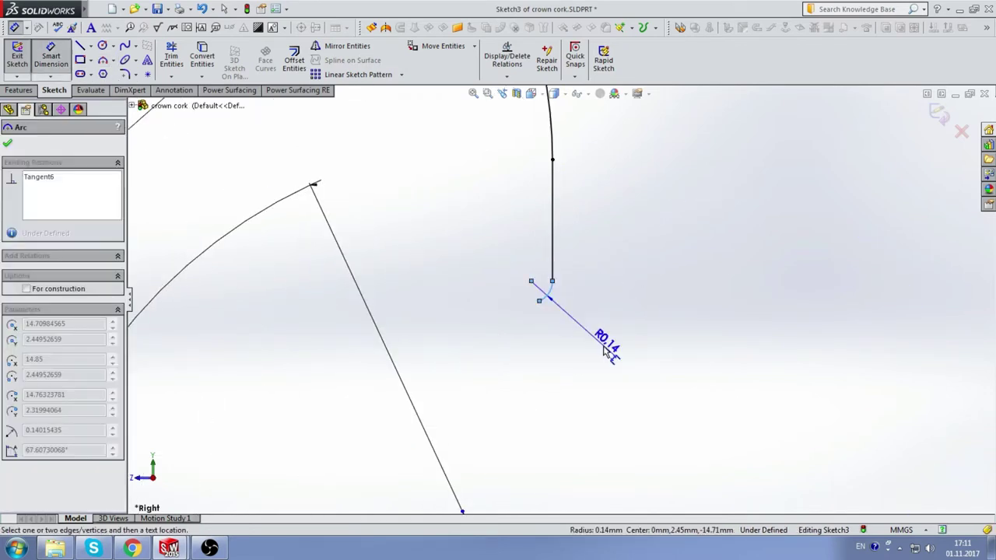
pyautogui.click(605, 344)
pyautogui.write('1.3')
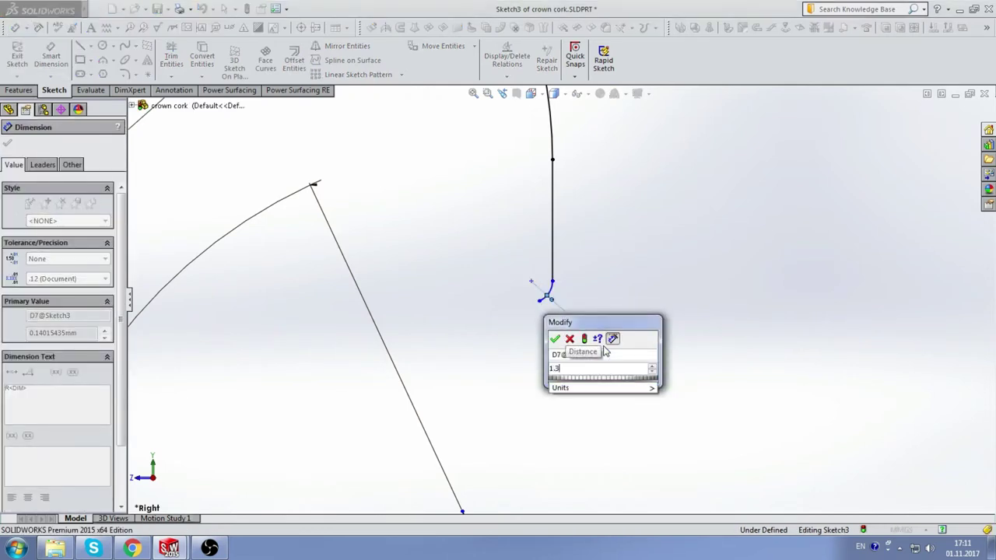
pyautogui.press('Return')
pyautogui.scroll(3, 599, 342)
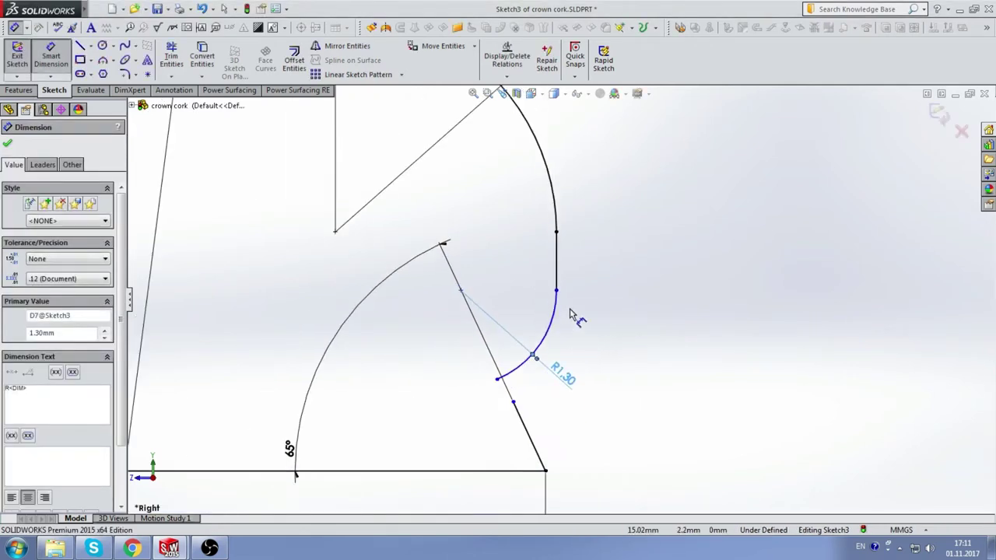
pyautogui.press('Escape')
pyautogui.click(557, 274)
pyautogui.keyDown('ctrl'); pyautogui.click(546, 336); pyautogui.keyUp('ctrl')
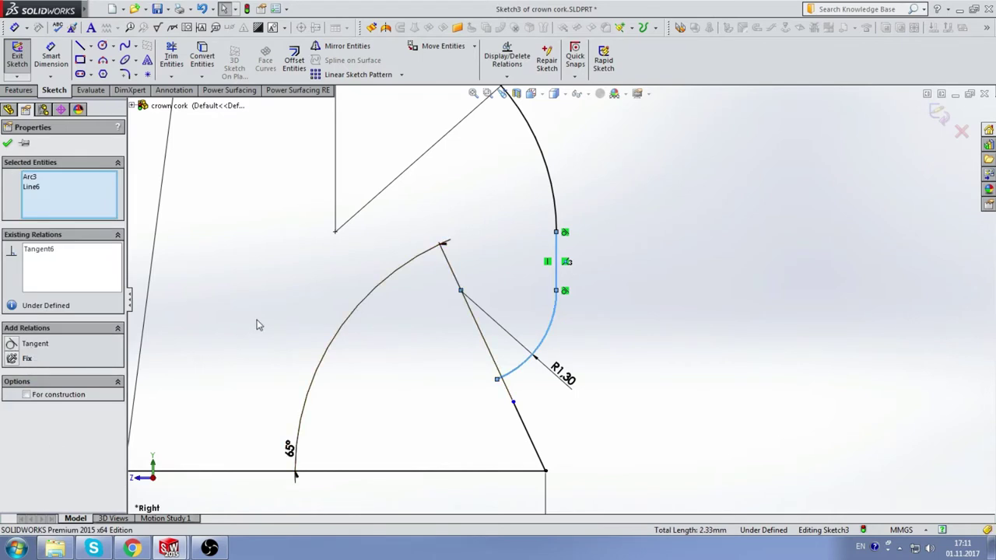
pyautogui.hotkey('ctrl', 'z')
# Make the small arc tangent to the vertical line and reshape its free end.
pyautogui.scroll(-3, 554, 297)
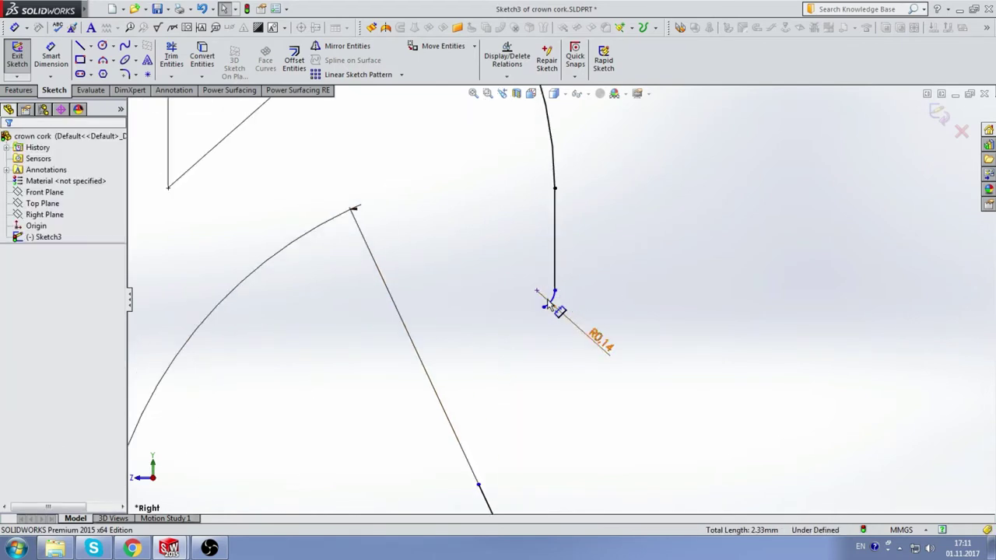
pyautogui.click(550, 298)
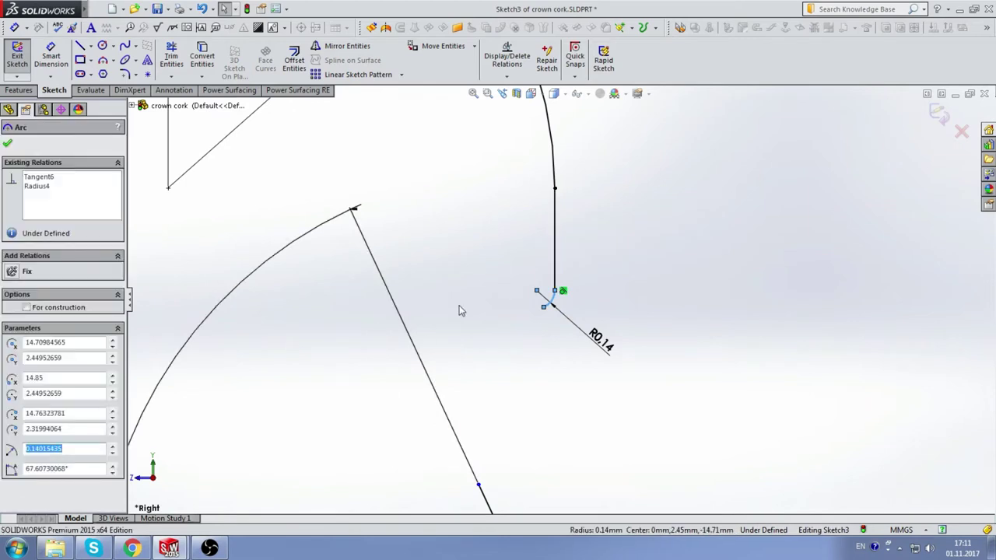
pyautogui.keyDown('ctrl'); pyautogui.click(554, 263); pyautogui.keyUp('ctrl')
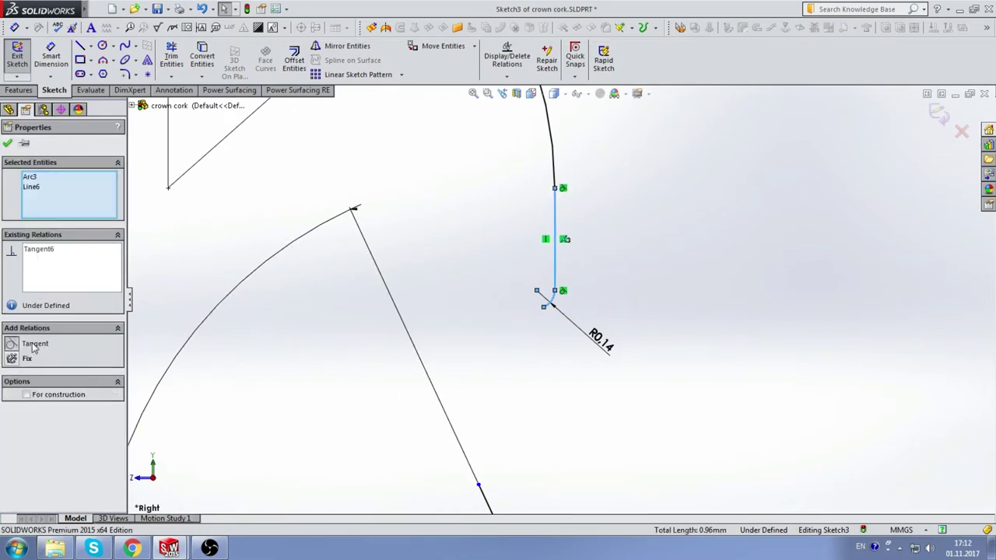
pyautogui.click(34, 348)
pyautogui.click(661, 214)
pyautogui.scroll(2, 555, 293)
pyautogui.scroll(-2, 564, 332)
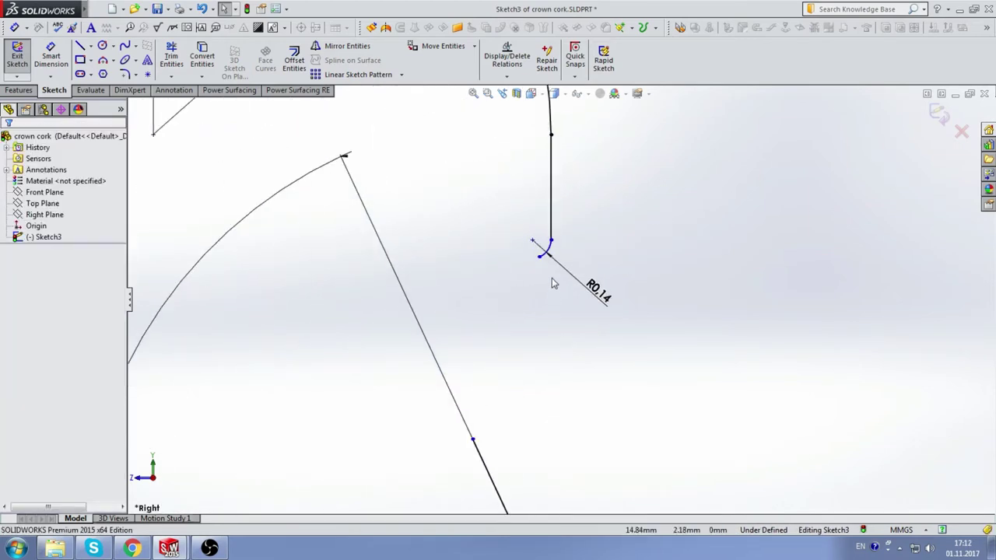
pyautogui.click(538, 259)
pyautogui.moveTo(541, 268); pyautogui.dragTo(493, 287)
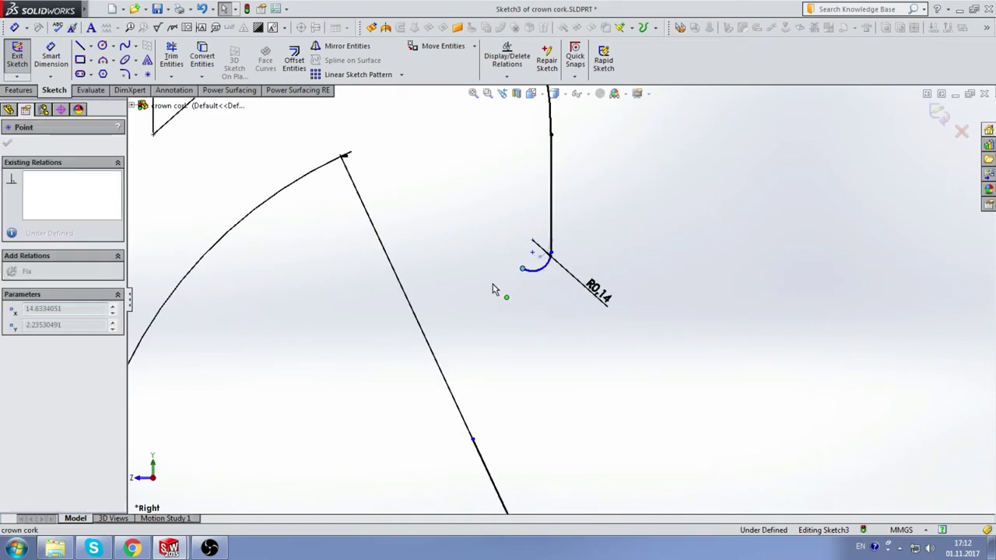
# Change the small arc's radius from R0.14 to 1.3 mm and shorten it.
pyautogui.doubleClick(596, 305)
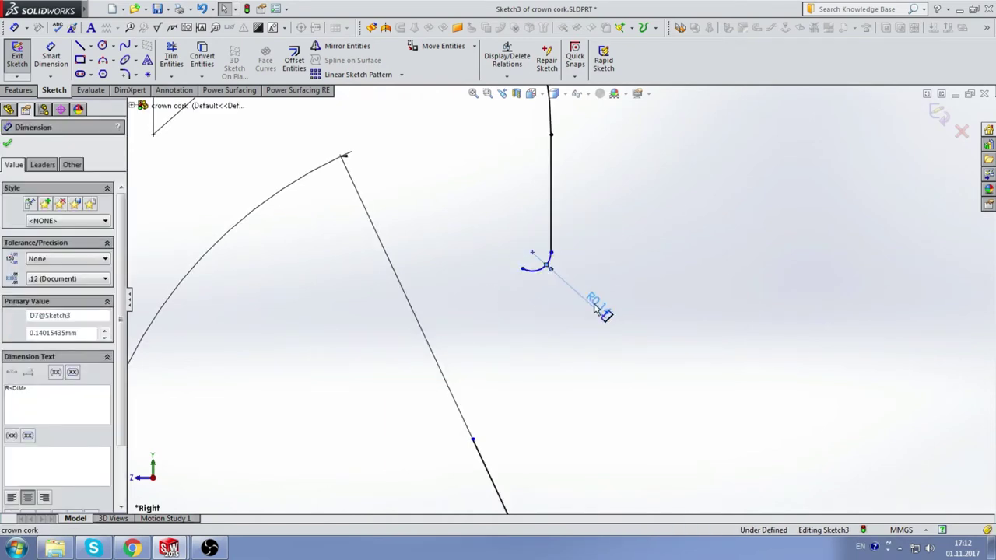
pyautogui.write('1.3')
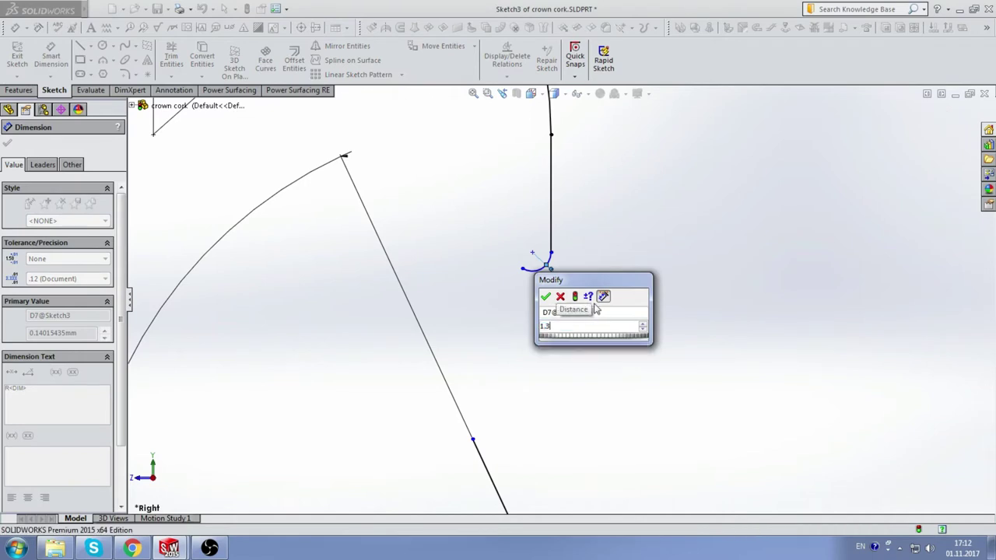
pyautogui.press('Return')
pyautogui.press('Escape')
pyautogui.scroll(3, 591, 311)
pyautogui.click(542, 333)
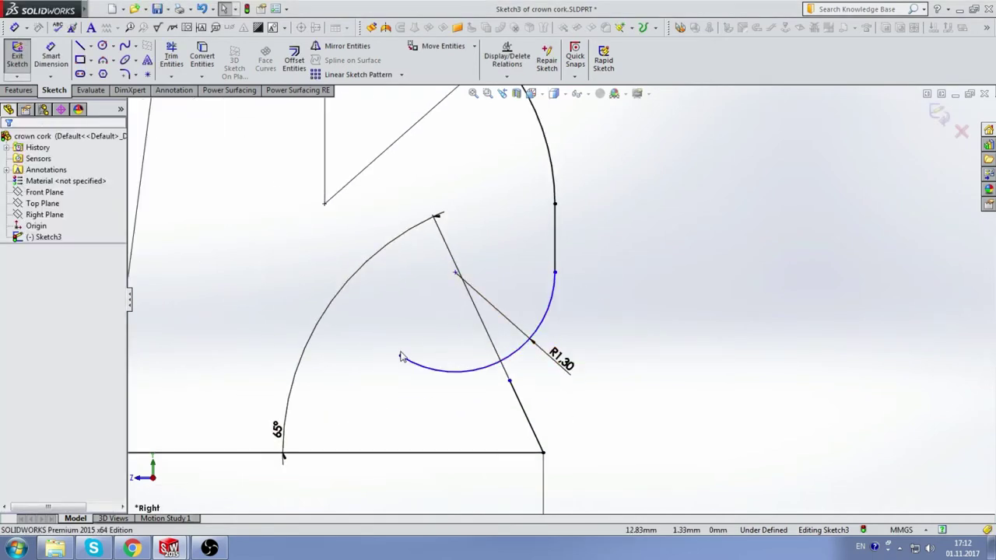
pyautogui.moveTo(403, 360); pyautogui.dragTo(521, 343)
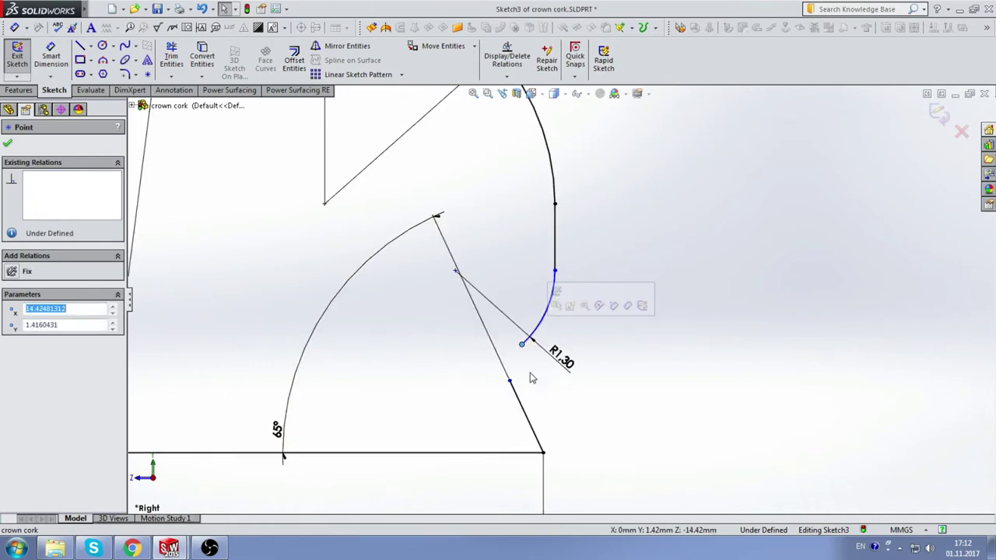
# Draw a 3-point arc from the R1.30 arc's end to the slanted line.
pyautogui.click(103, 62)
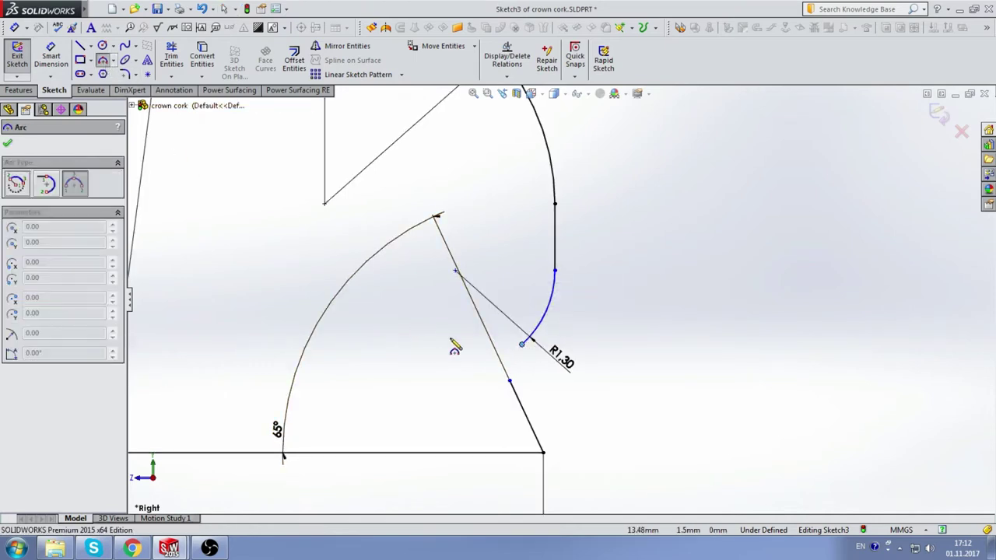
pyautogui.scroll(-3, 544, 381)
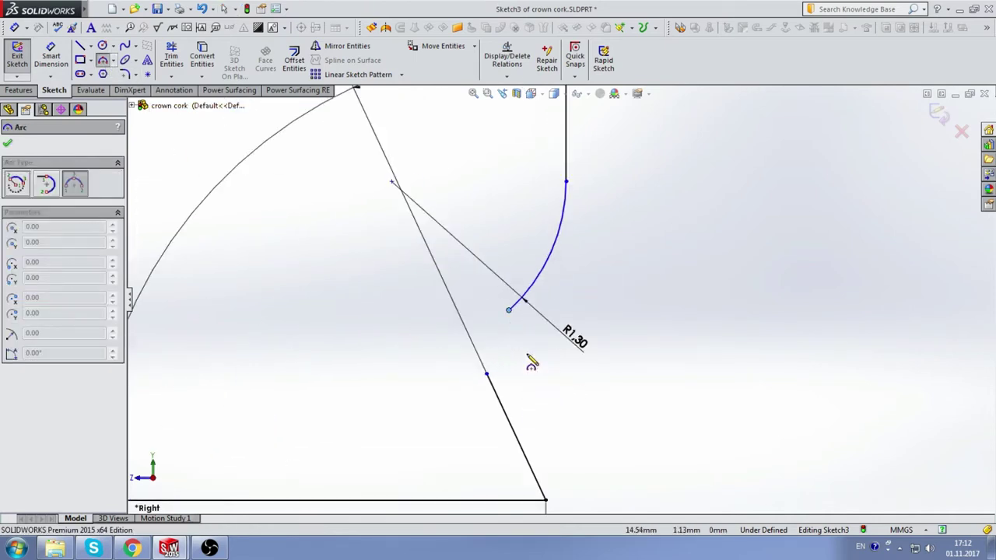
pyautogui.click(509, 310)
pyautogui.click(486, 374)
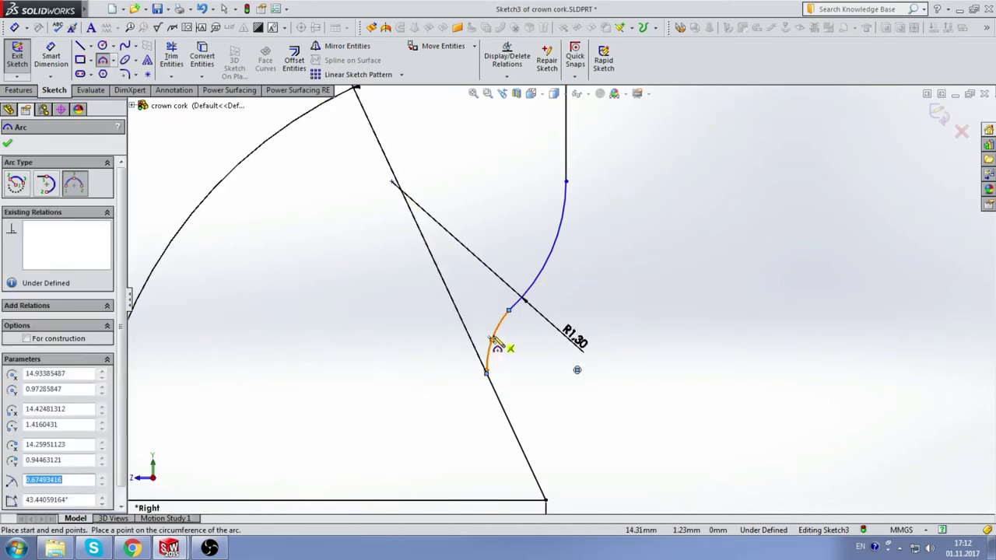
pyautogui.click(492, 340)
pyautogui.press('Escape')
# Make the new arc tangent to the R1.30 arc (Arc3) and the slanted line (Line4).
pyautogui.click(519, 305)
pyautogui.keyDown('ctrl'); pyautogui.click(499, 329); pyautogui.keyUp('ctrl')
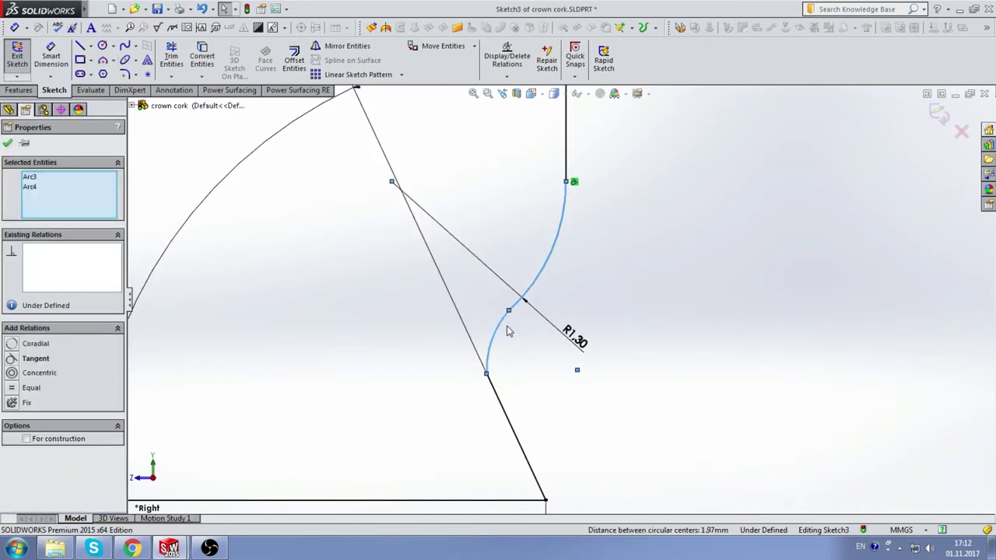
pyautogui.click(44, 361)
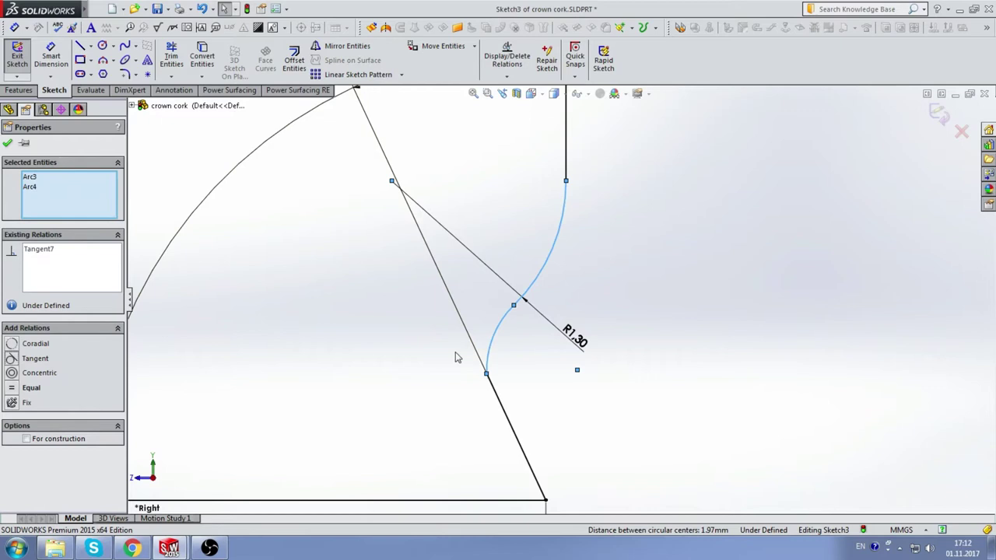
pyautogui.click(502, 400)
pyautogui.keyDown('ctrl'); pyautogui.click(495, 346); pyautogui.keyUp('ctrl')
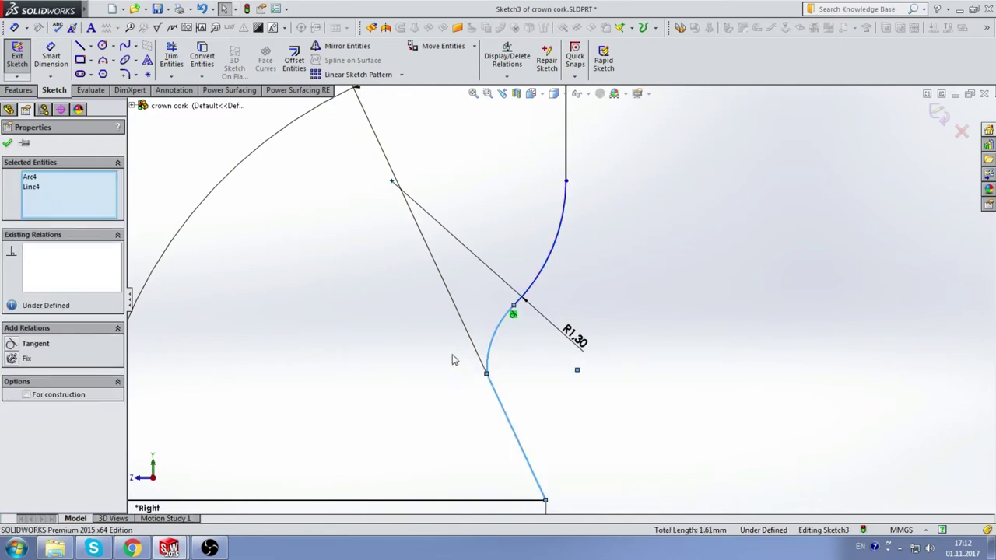
pyautogui.click(33, 353)
pyautogui.click(605, 285)
pyautogui.scroll(2, 623, 311)
pyautogui.scroll(2, 640, 347)
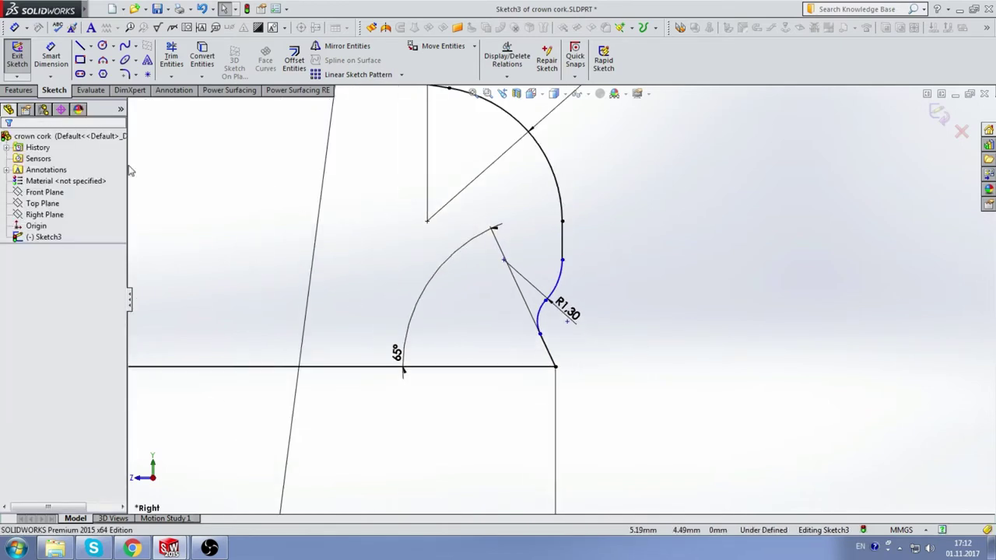
# Dimension the new arc's radius to 0.50 mm.
pyautogui.click(50, 56)
pyautogui.click(543, 319)
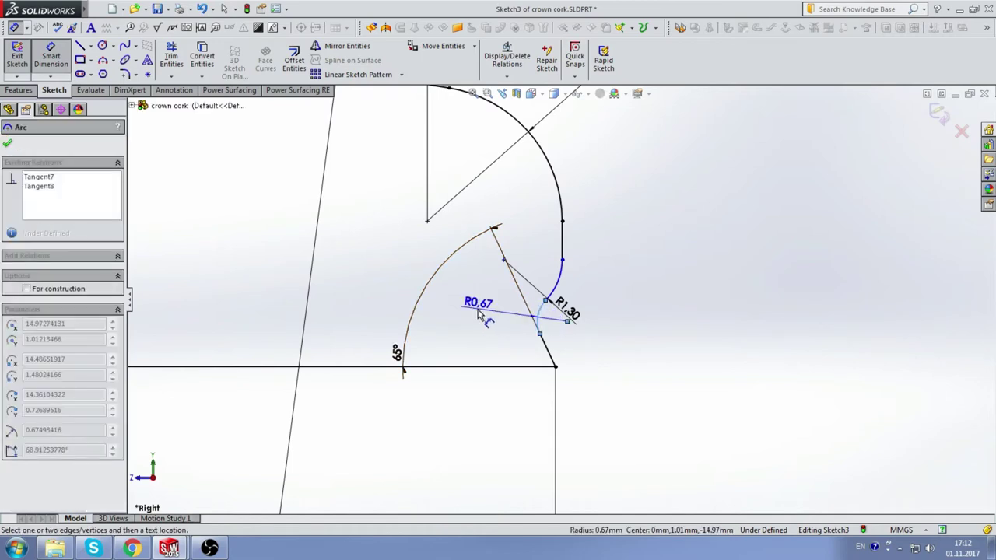
pyautogui.click(480, 312)
pyautogui.press('Return')
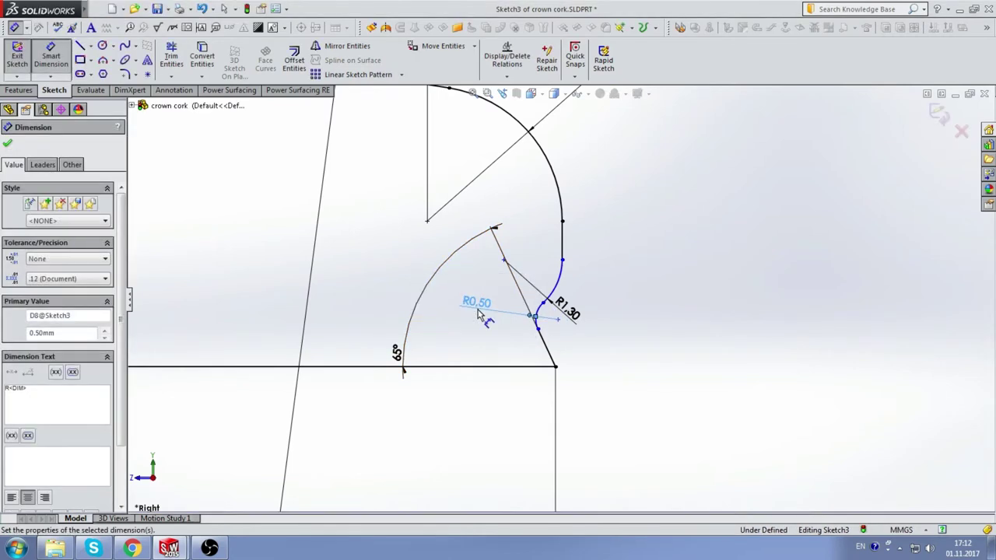
pyautogui.scroll(-2, 615, 272)
pyautogui.scroll(-1, 567, 302)
pyautogui.press('Escape')
pyautogui.click(551, 325)
pyautogui.scroll(1, 551, 325)
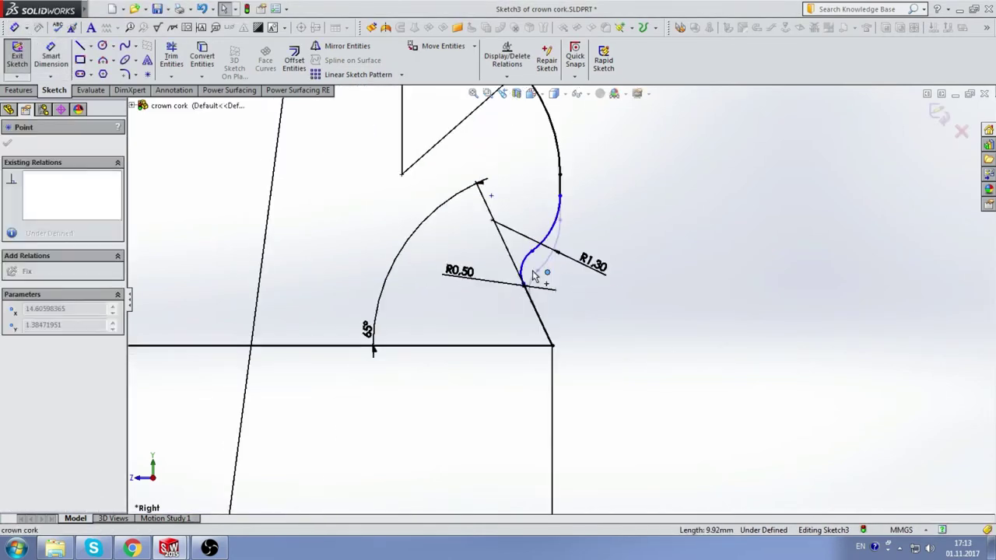
pyautogui.scroll(2, 553, 320)
# Dimension the R0.50 arc centre 1.5 mm above the bottom horizontal line.
pyautogui.click(39, 62)
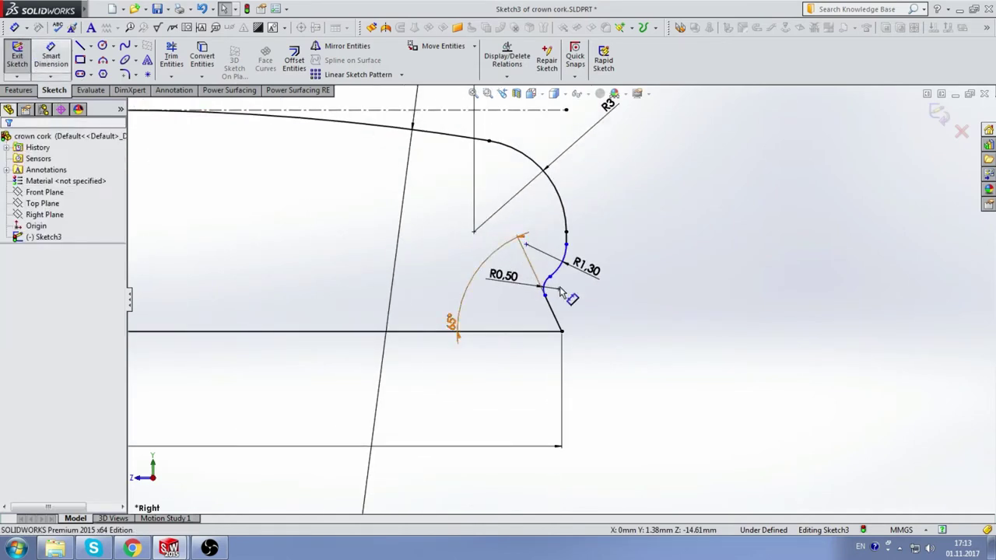
pyautogui.scroll(-1, 560, 300)
pyautogui.click(546, 286)
pyautogui.click(545, 359)
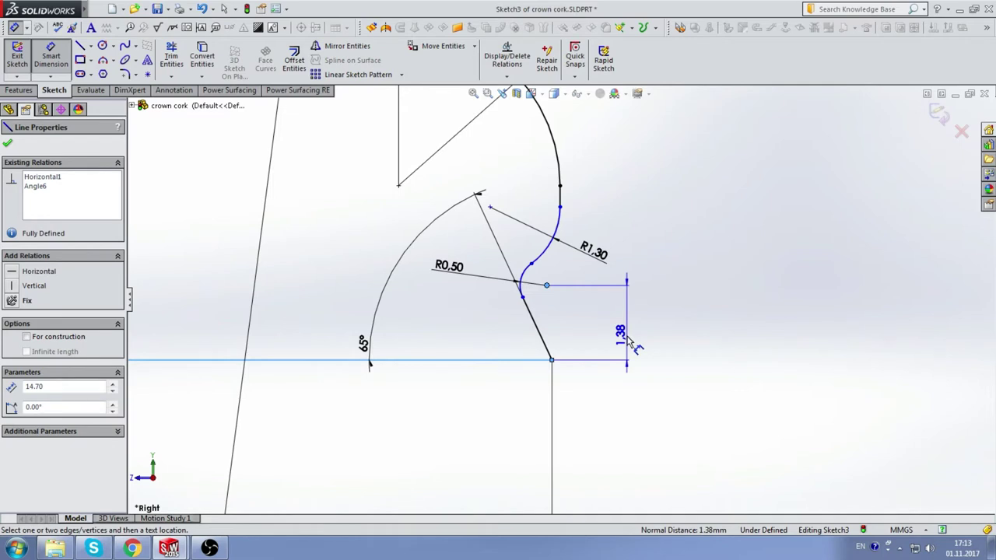
pyautogui.click(630, 342)
pyautogui.write('1.5')
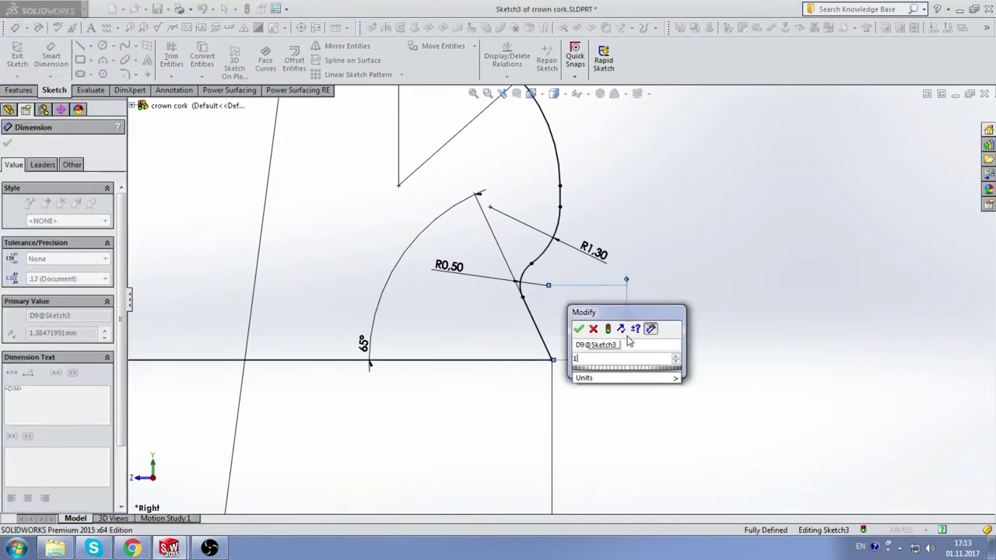
pyautogui.press('Return')
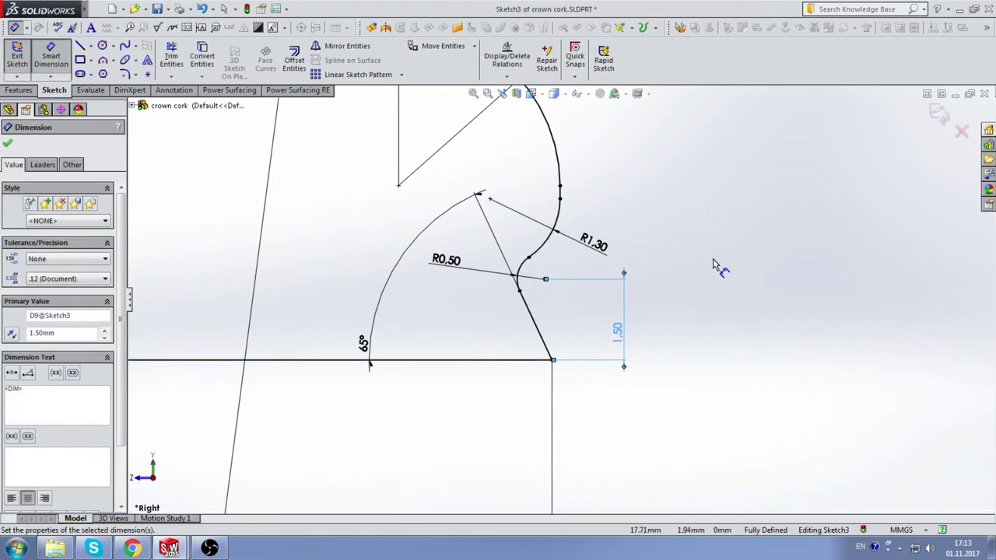
pyautogui.click(716, 267)
pyautogui.scroll(2, 724, 262)
pyautogui.scroll(2, 582, 289)
pyautogui.scroll(-3, 582, 289)
# Inspect the now fully defined sketch and its R0.50 dimension.
pyautogui.click(91, 89)
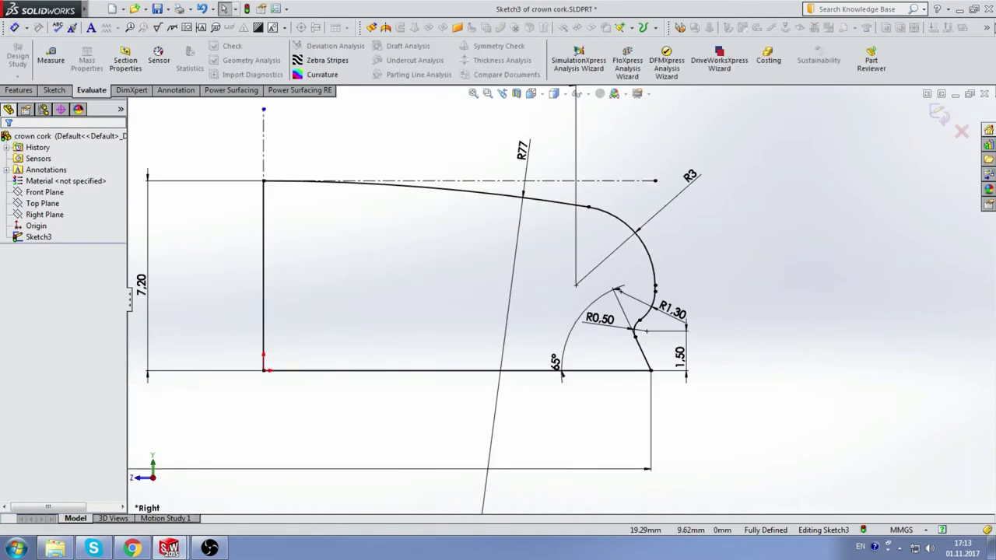
pyautogui.scroll(3, 606, 322)
pyautogui.scroll(-3, 606, 320)
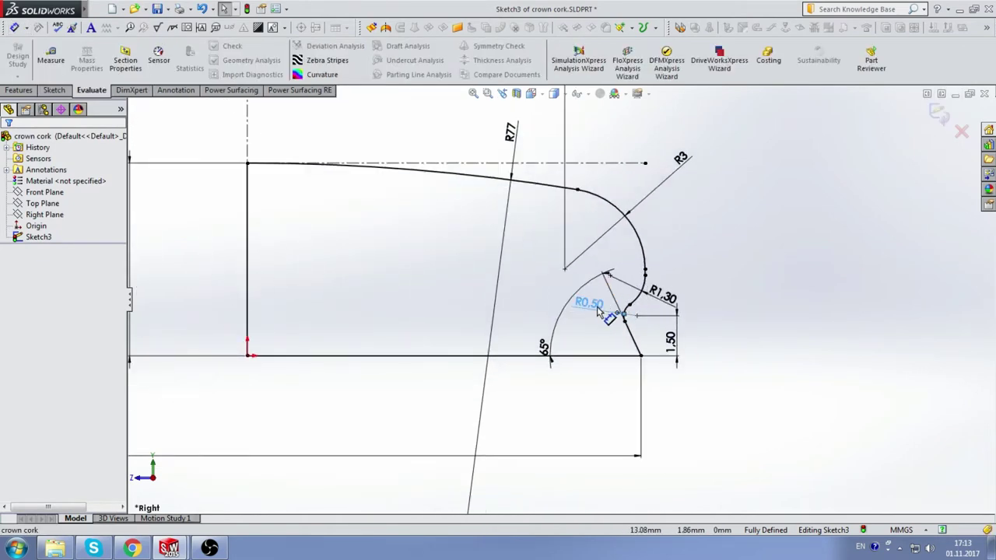
pyautogui.click(593, 327)
pyautogui.click(735, 189)
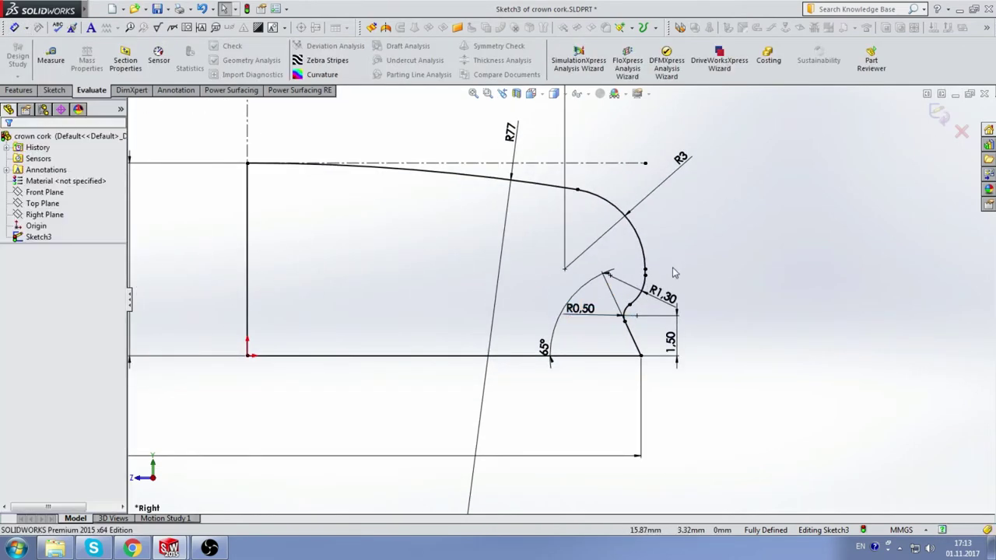
pyautogui.scroll(2, 515, 287)
pyautogui.scroll(-1, 569, 293)
pyautogui.scroll(2, 569, 293)
# Revolve Sketch3 360° about centre line Line1, then orbit to inspect Revolve1.
pyautogui.scroll(-1, 661, 249)
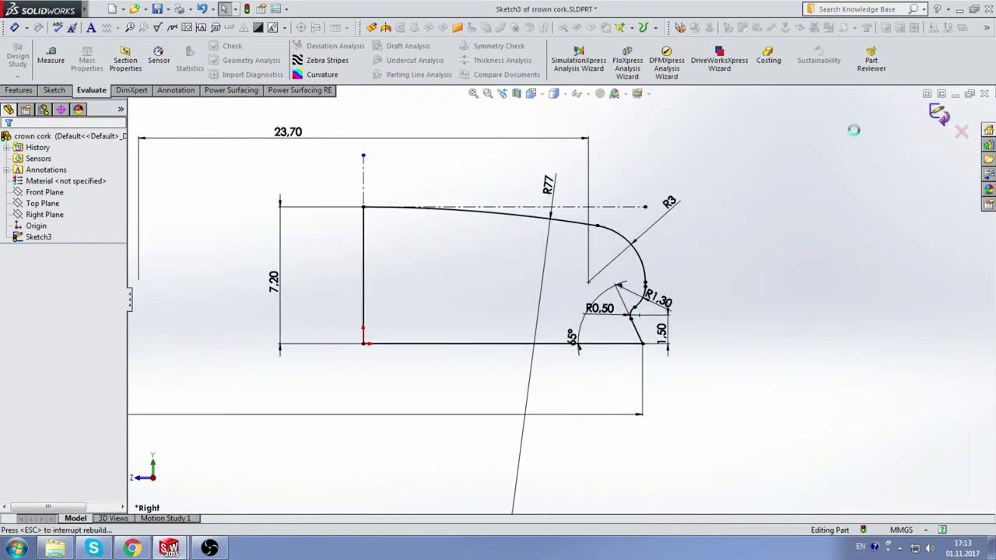
pyautogui.press('r')
pyautogui.click(556, 250)
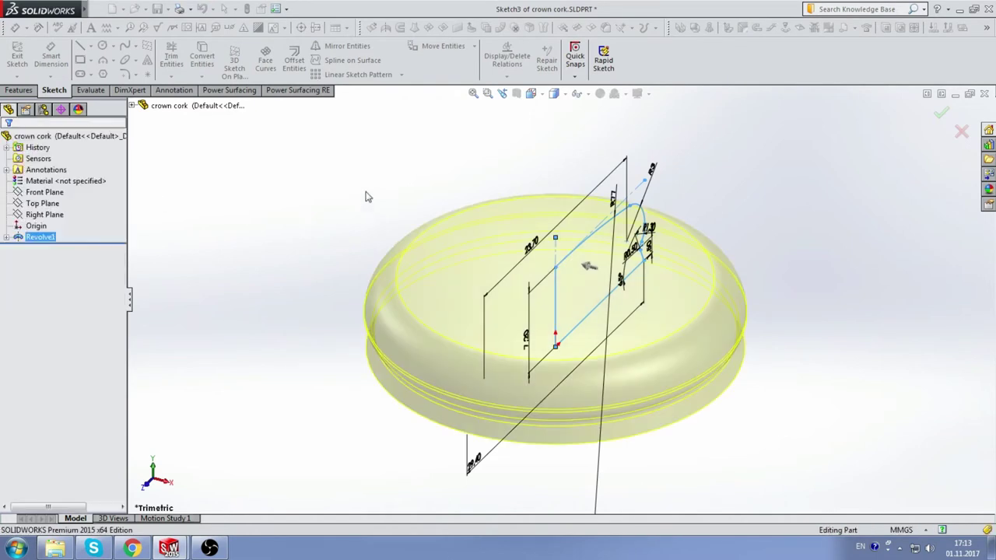
pyautogui.scroll(3, 467, 217)
pyautogui.moveTo(558, 225)
pyautogui.mouseDown(button='middle')
pyautogui.moveTo(464, 167)
pyautogui.moveTo(491, 226)
pyautogui.moveTo(527, 215)
pyautogui.moveTo(523, 227)
pyautogui.mouseUp(button='middle')
pyautogui.scroll(2, 560, 288)
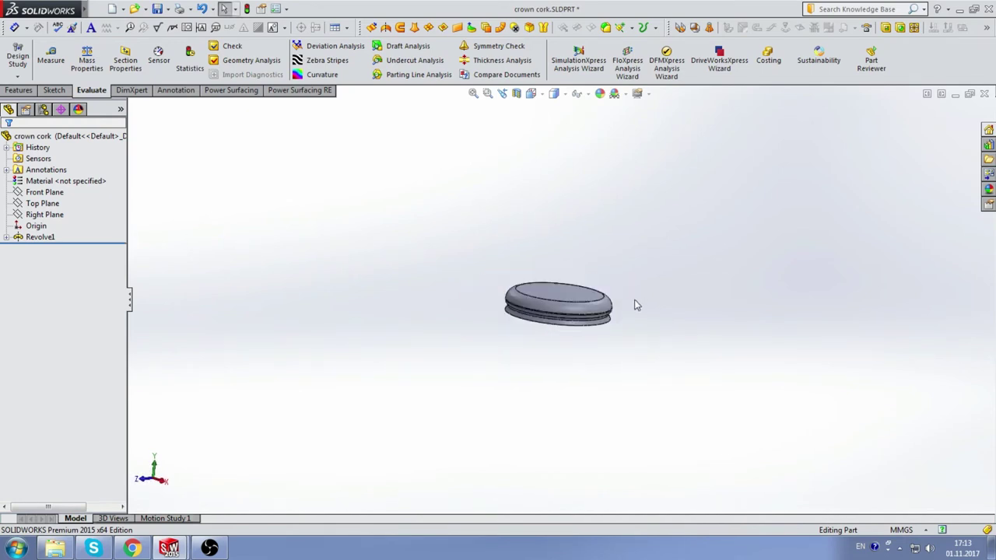
# Start a sketch on the Right Plane and draw a slanted line from the cork's rounded top edge downward.
pyautogui.click(44, 216)
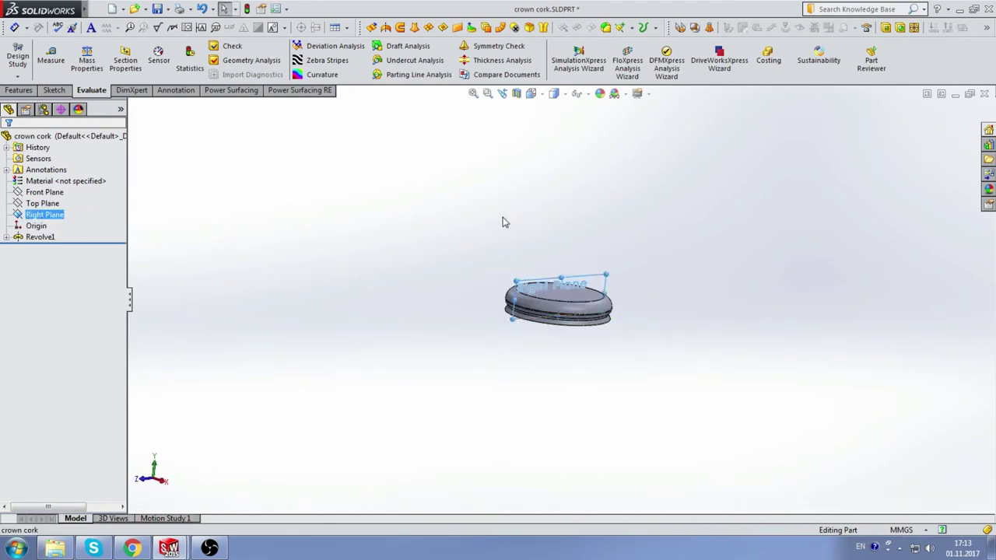
pyautogui.click(54, 91)
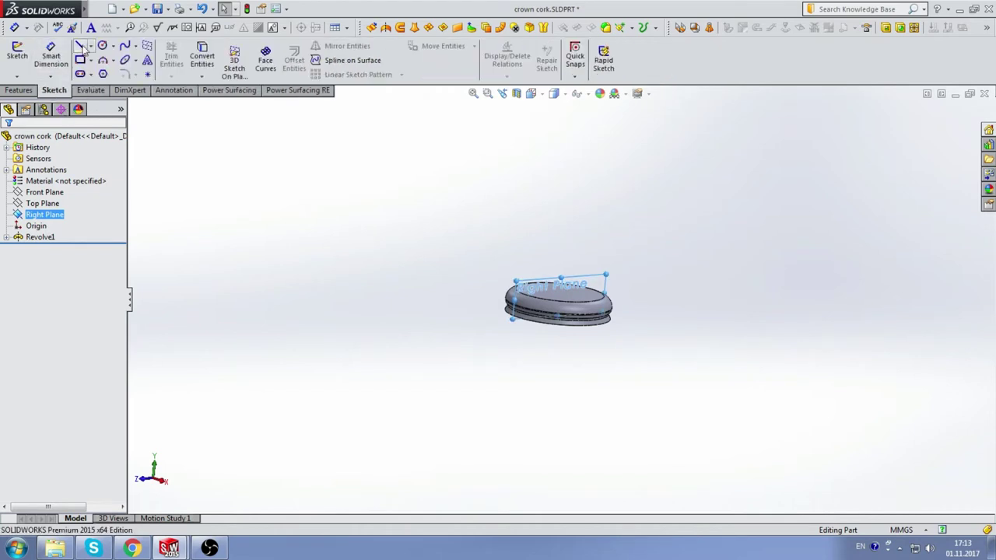
pyautogui.click(80, 46)
pyautogui.click(553, 94)
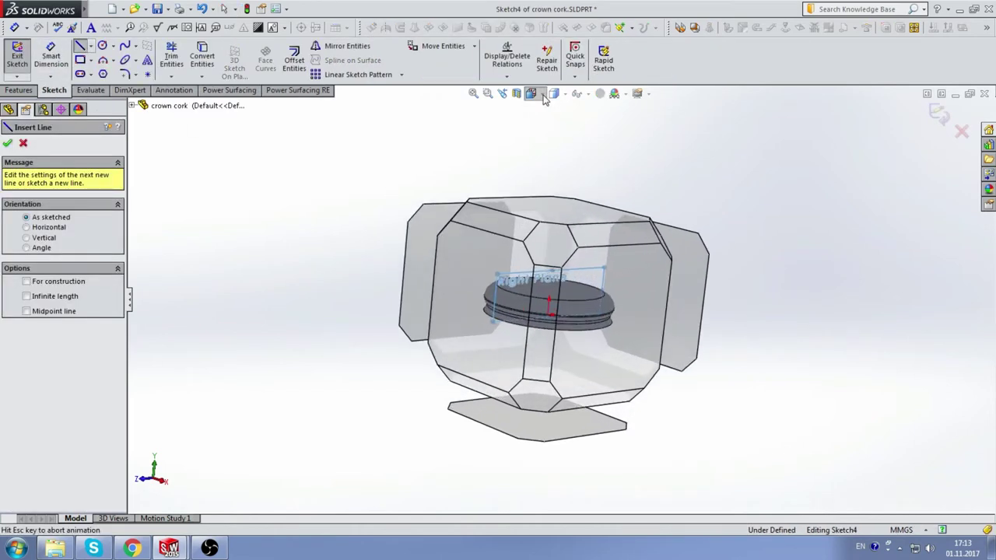
pyautogui.click(600, 160)
pyautogui.scroll(2, 545, 295)
pyautogui.scroll(-2, 733, 316)
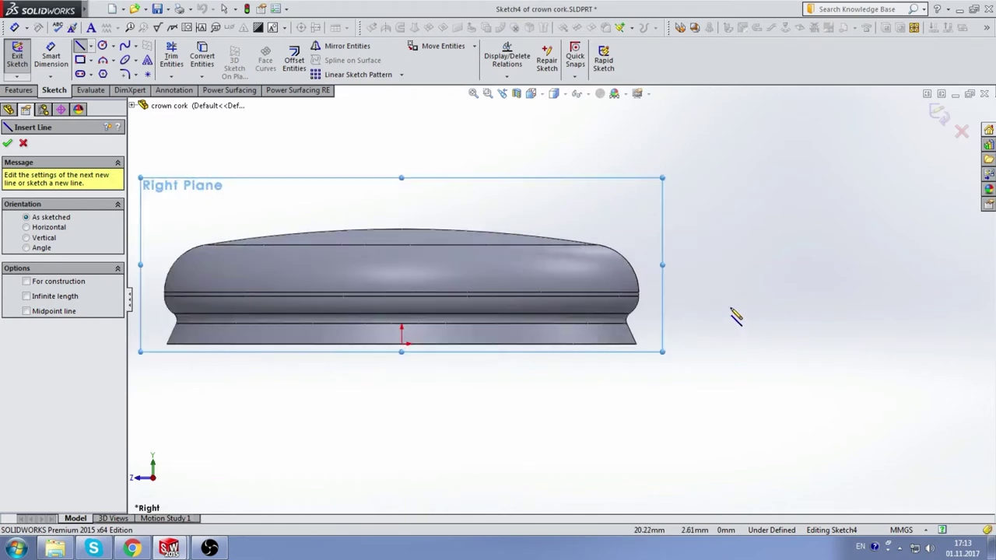
pyautogui.scroll(-1, 708, 304)
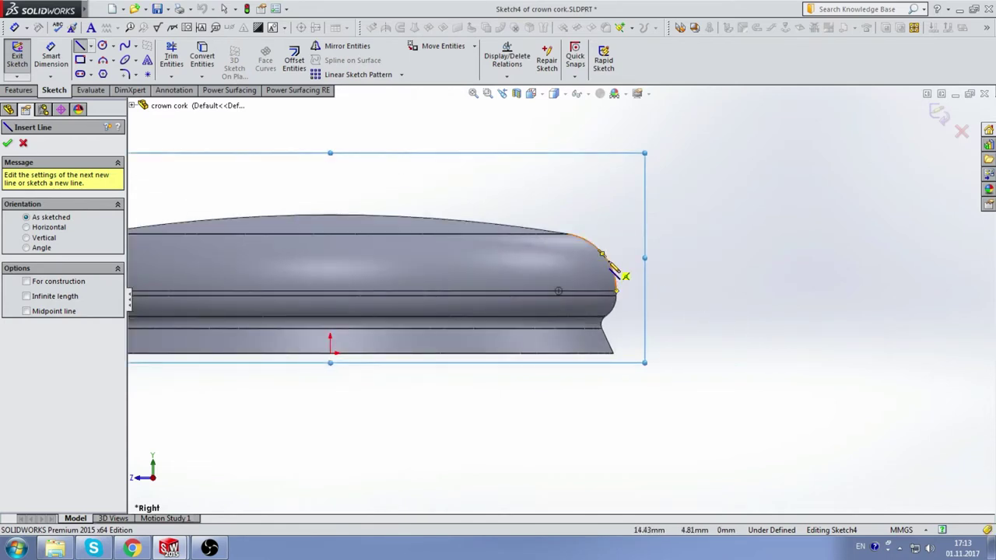
pyautogui.click(603, 234)
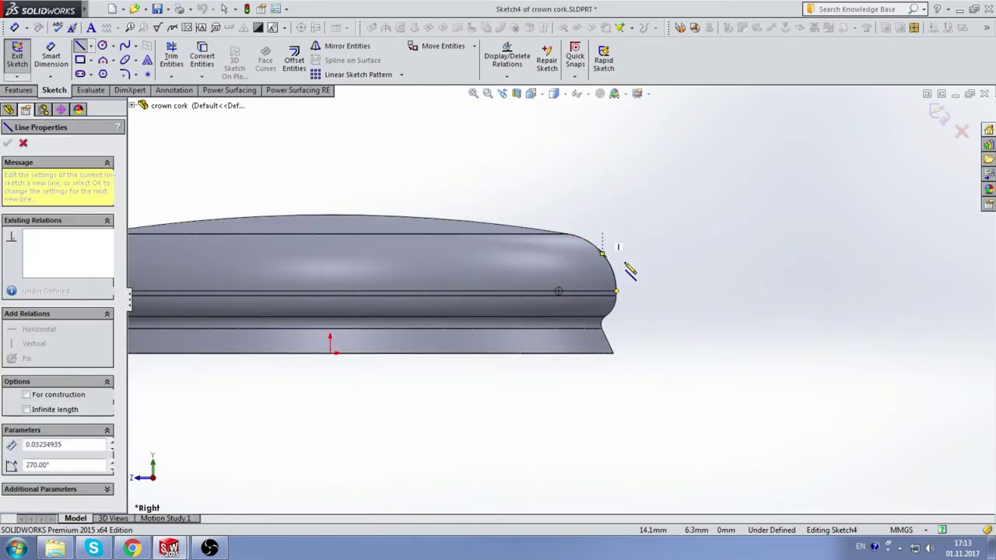
pyautogui.click(683, 352)
pyautogui.press('Escape')
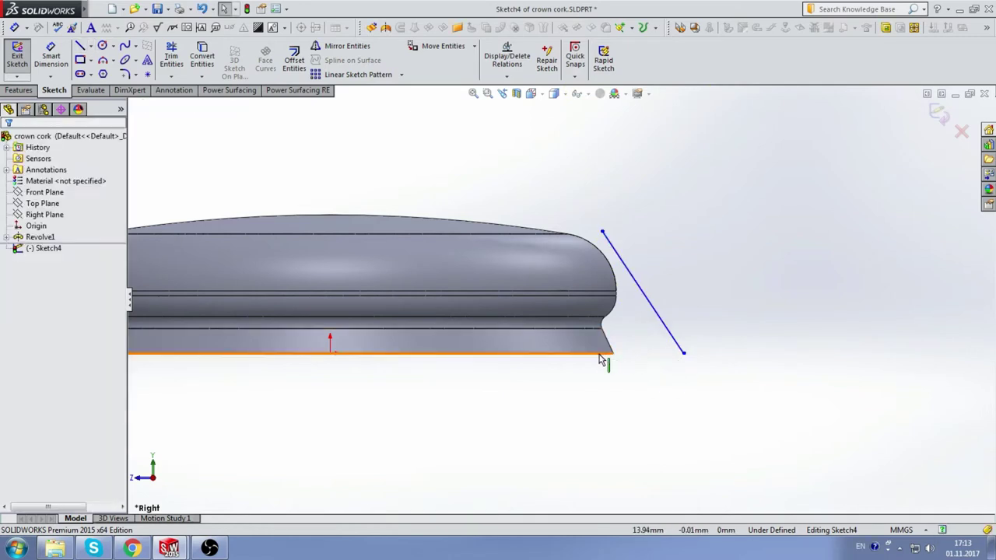
# Make the line's lower end coincident with the base edge and the line tangent to the rounded edge.
pyautogui.keyDown('ctrl'); pyautogui.click(683, 353); pyautogui.keyUp('ctrl')
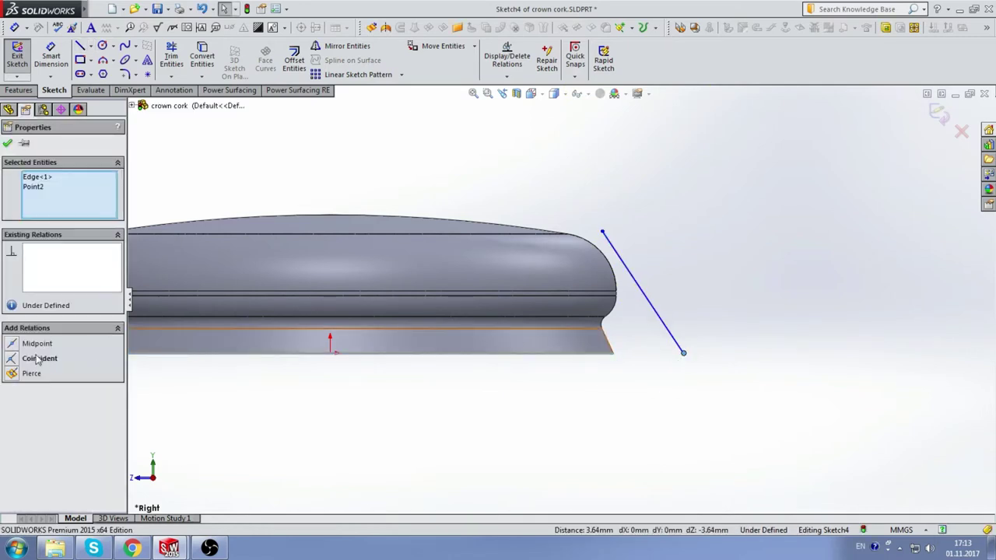
pyautogui.click(10, 359)
pyautogui.press('Escape')
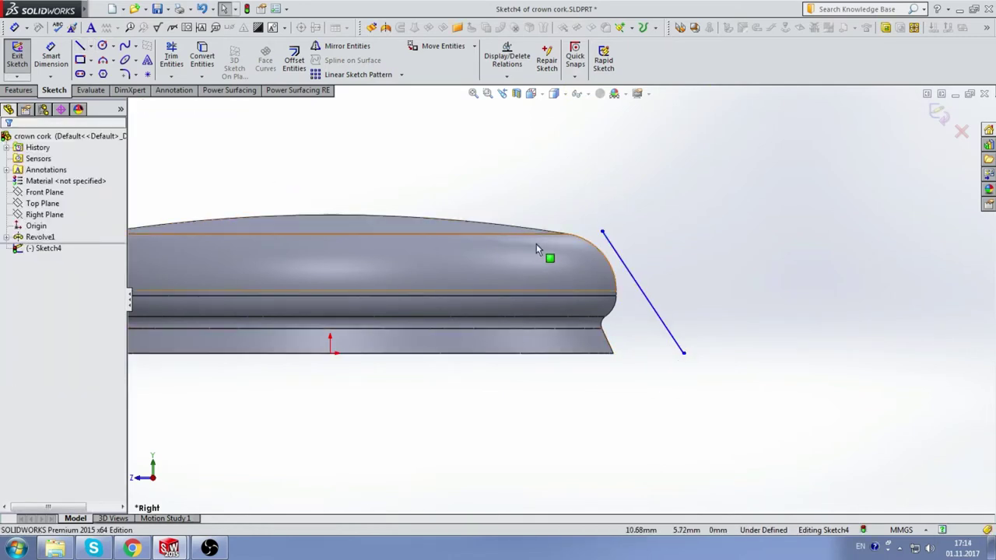
pyautogui.click(611, 249)
pyautogui.keyDown('ctrl'); pyautogui.click(198, 313); pyautogui.keyUp('ctrl')
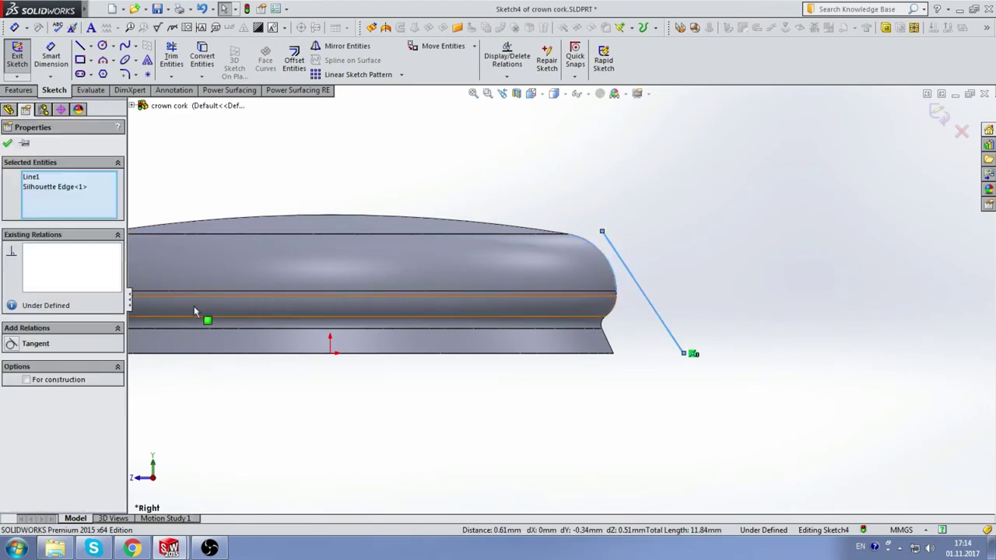
pyautogui.click(23, 345)
pyautogui.press('Escape')
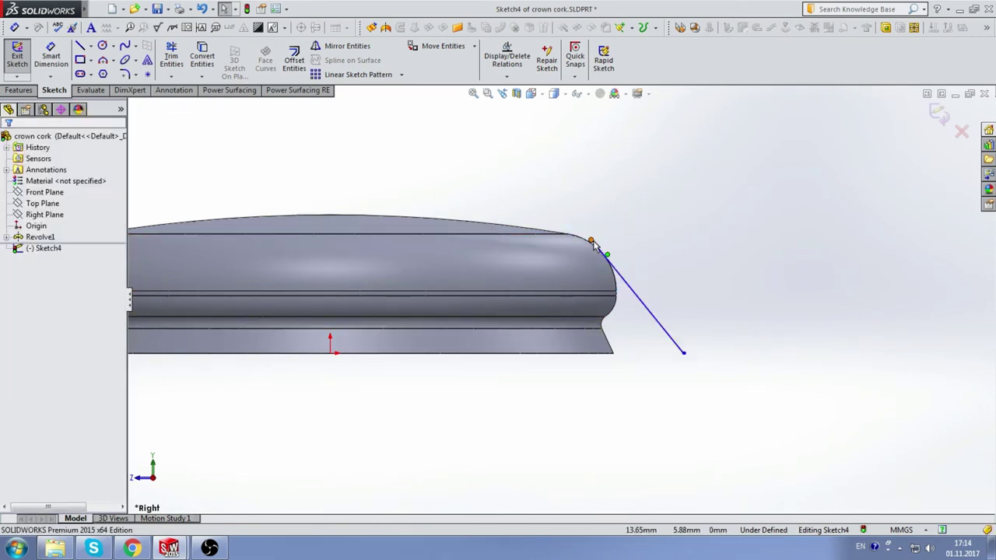
# Make the line's upper endpoint coincident with the cork's outline edge.
pyautogui.click(592, 242)
pyautogui.keyDown('ctrl'); pyautogui.click(618, 282); pyautogui.keyUp('ctrl')
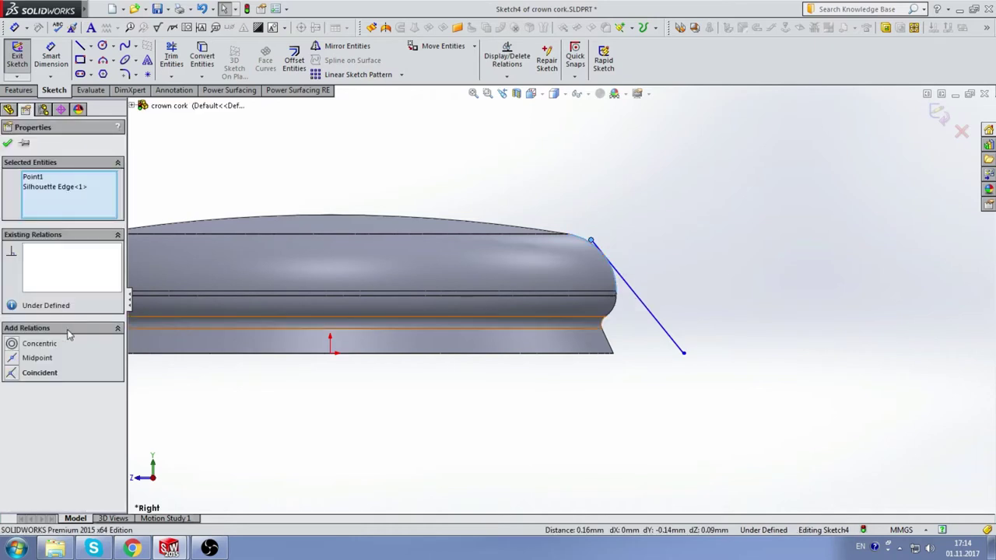
pyautogui.click(24, 373)
pyautogui.click(560, 186)
pyautogui.scroll(2, 578, 179)
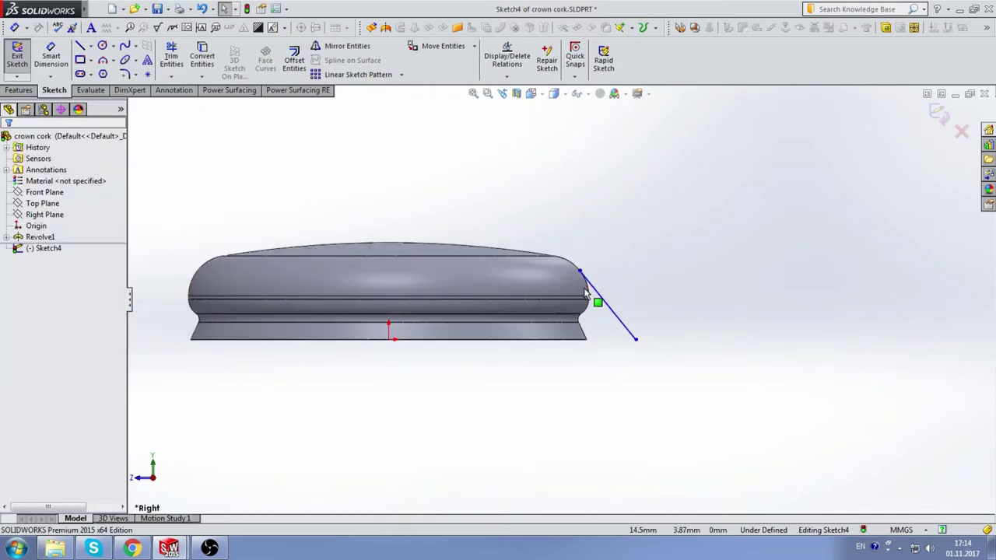
pyautogui.click(50, 56)
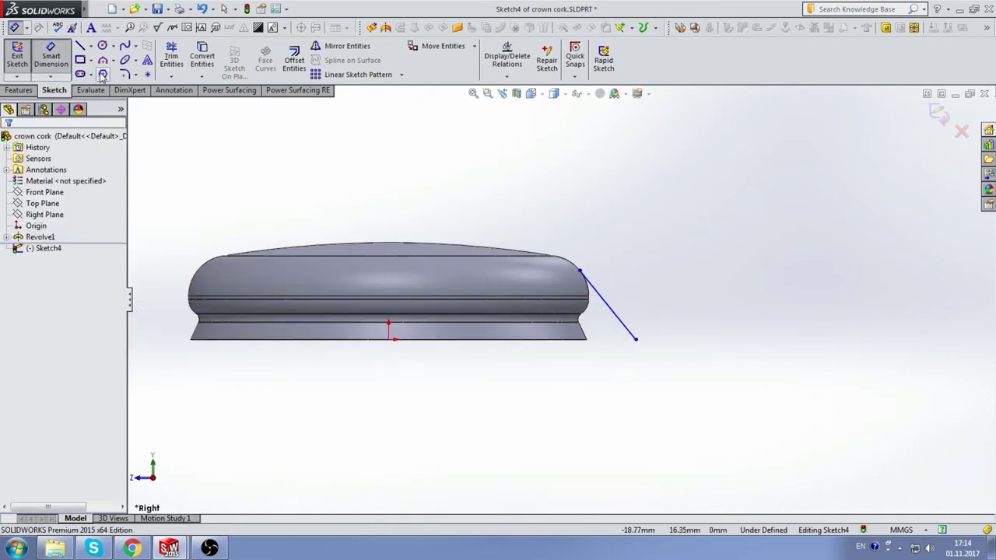
# Draw a vertical construction centerline up from the base midpoint.
pyautogui.click(91, 49)
pyautogui.click(107, 70)
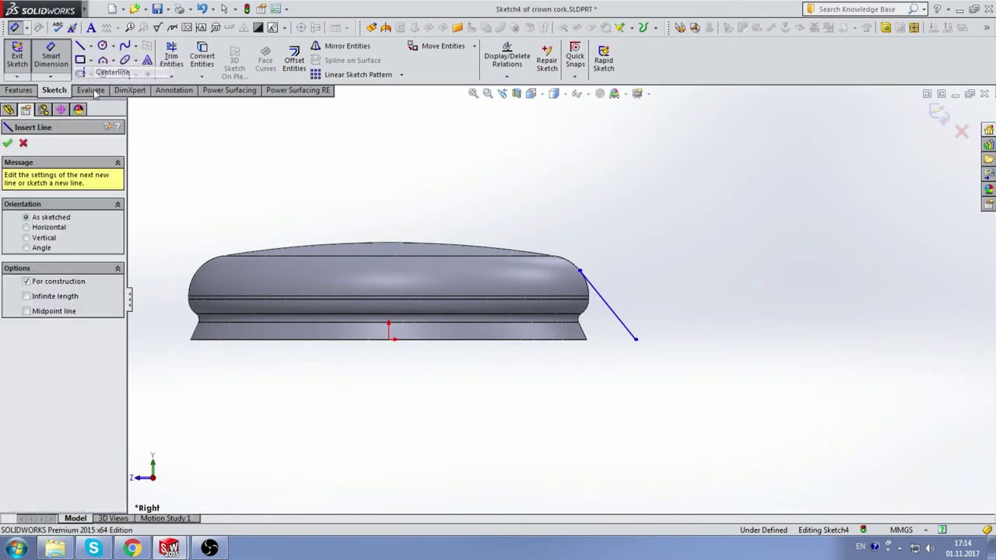
pyautogui.click(388, 340)
pyautogui.click(389, 189)
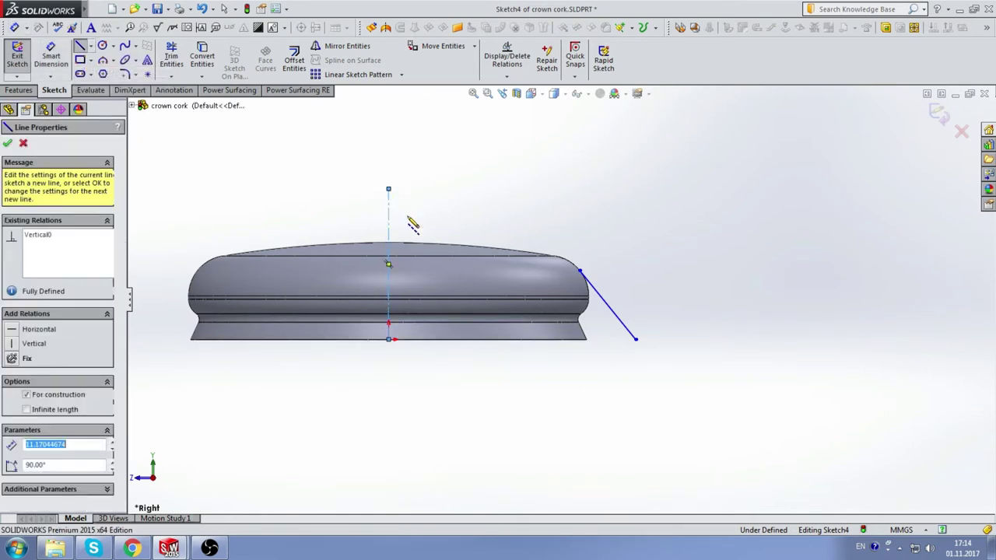
pyautogui.press('Escape')
pyautogui.click(390, 222)
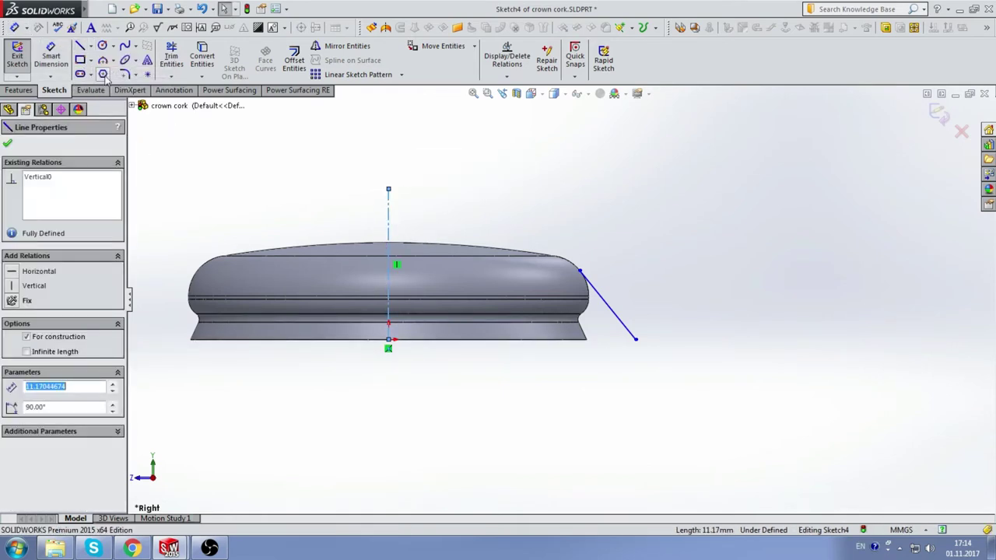
# Dimension the slanted line at 25° to the centerline and exit the sketch.
pyautogui.click(65, 59)
pyautogui.click(389, 222)
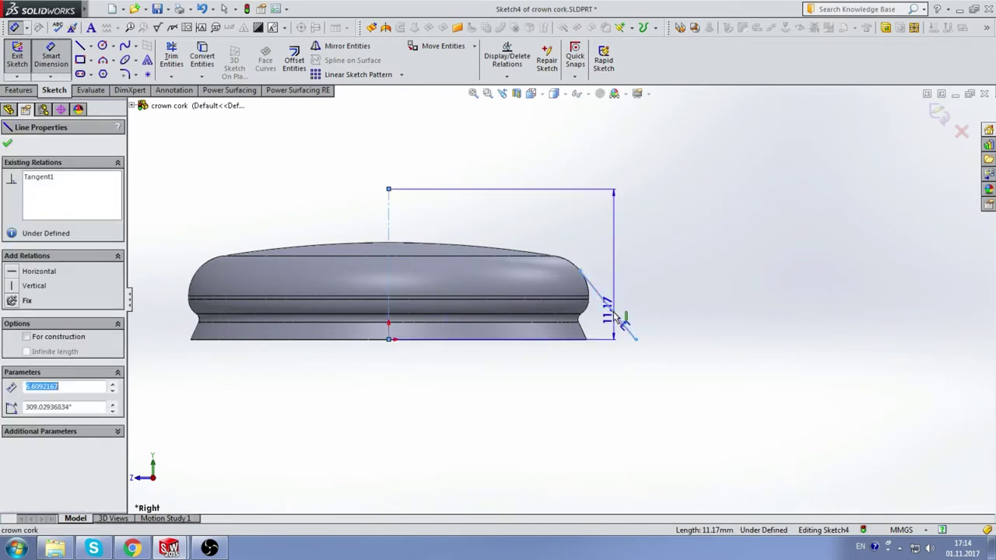
pyautogui.click(618, 317)
pyautogui.click(543, 434)
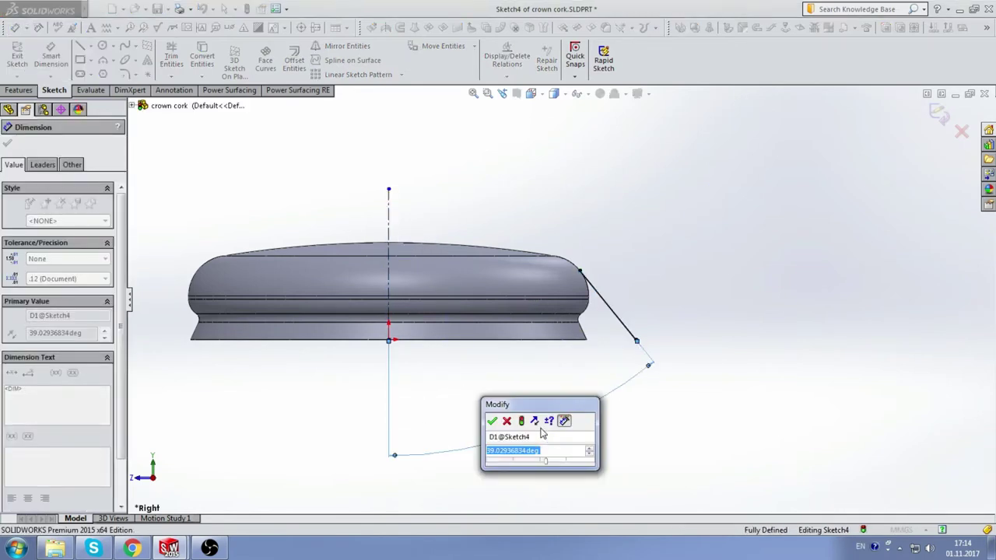
pyautogui.write('25')
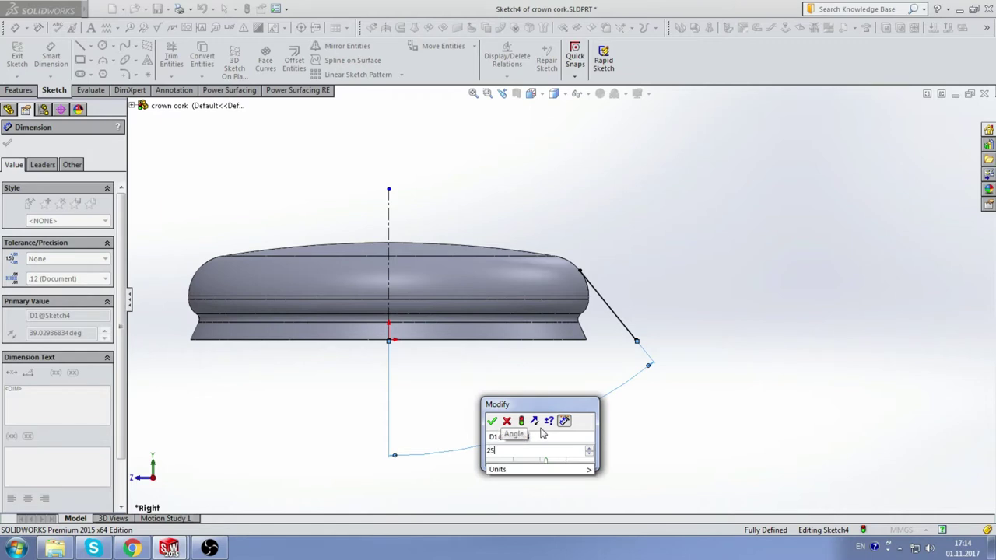
pyautogui.press('Return')
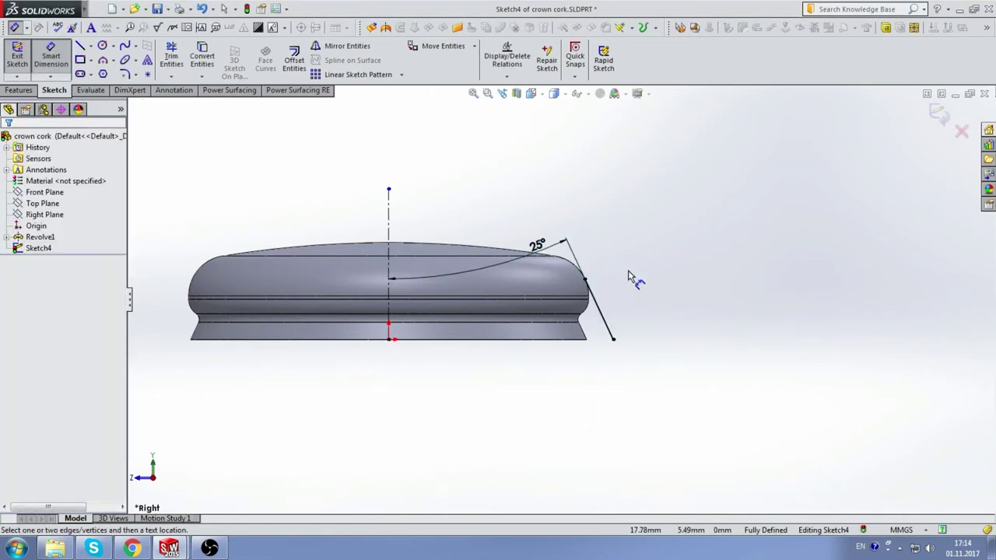
pyautogui.scroll(3, 564, 311)
pyautogui.click(944, 116)
# Orbit the cork to its underside and select the flat bottom face for a new sketch.
pyautogui.scroll(-3, 583, 311)
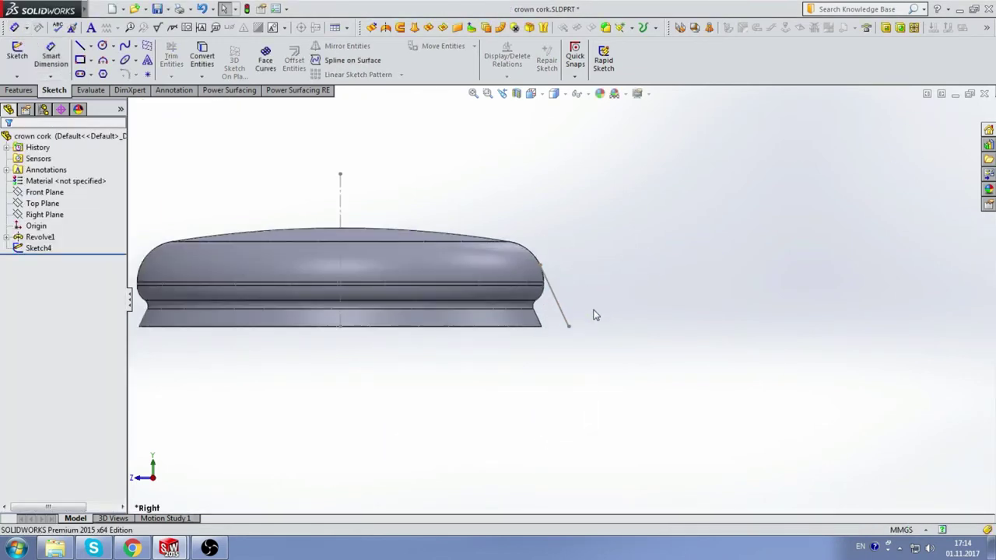
pyautogui.scroll(2, 596, 311)
pyautogui.scroll(2, 591, 296)
pyautogui.scroll(-2, 586, 294)
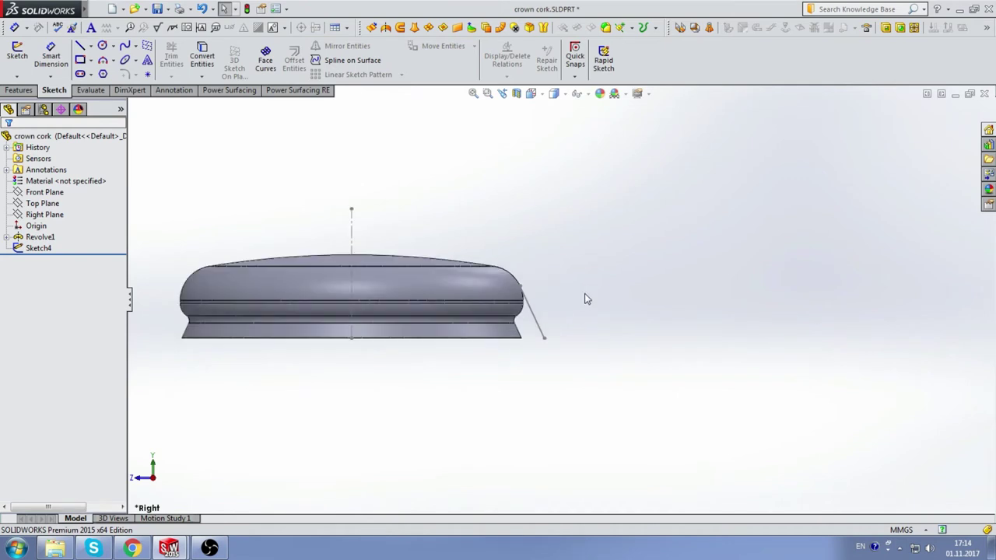
pyautogui.scroll(-1, 567, 311)
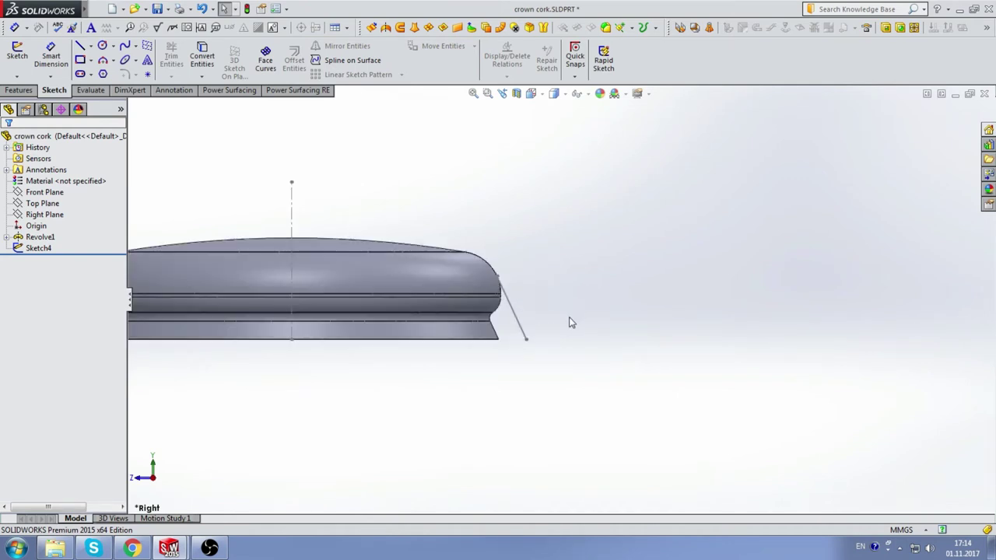
pyautogui.moveTo(570, 322)
pyautogui.mouseDown(button='middle')
pyautogui.moveTo(534, 234)
pyautogui.moveTo(567, 220)
pyautogui.moveTo(555, 245)
pyautogui.mouseUp(button='middle')
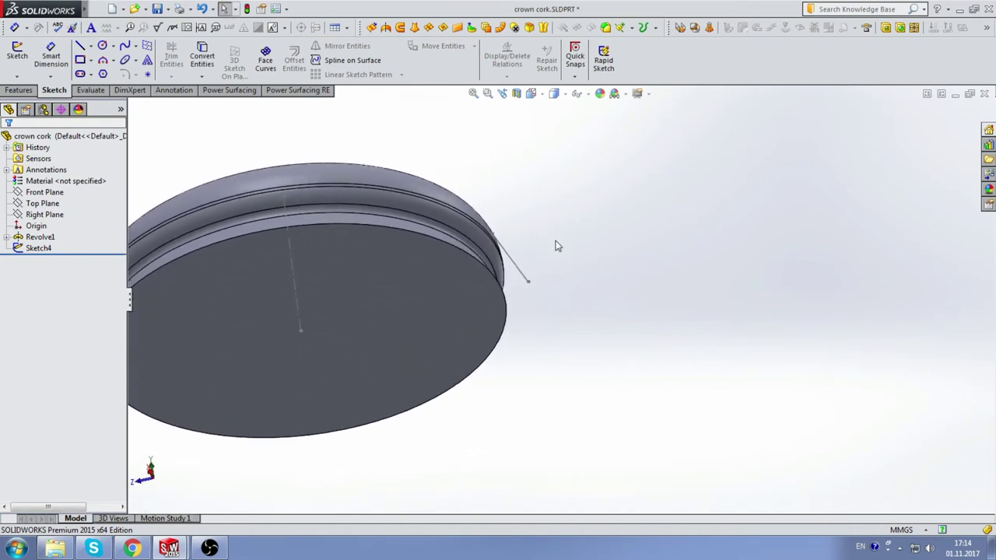
pyautogui.click(490, 292)
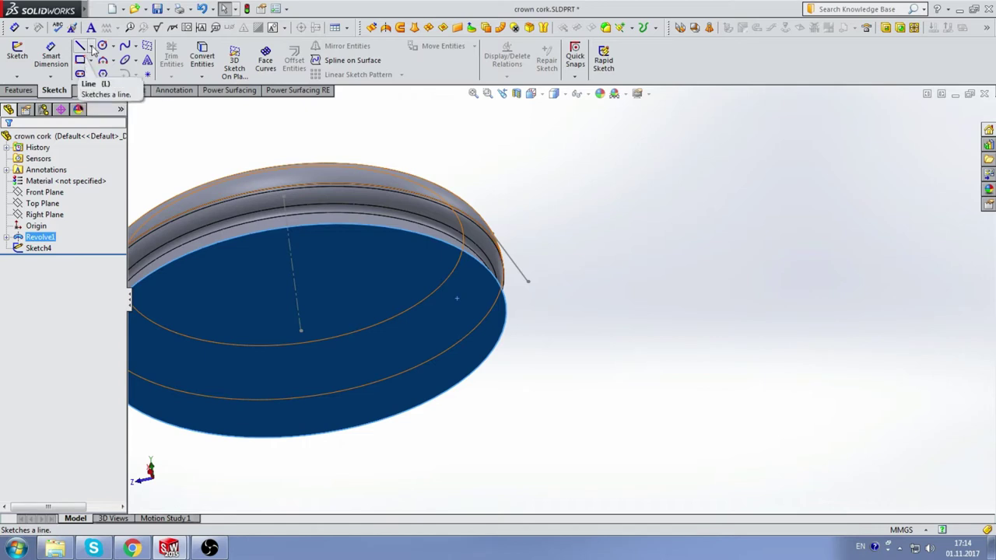
pyautogui.click(91, 46)
# Draw a construction centerline from the cap's centre out past the rim.
pyautogui.click(98, 69)
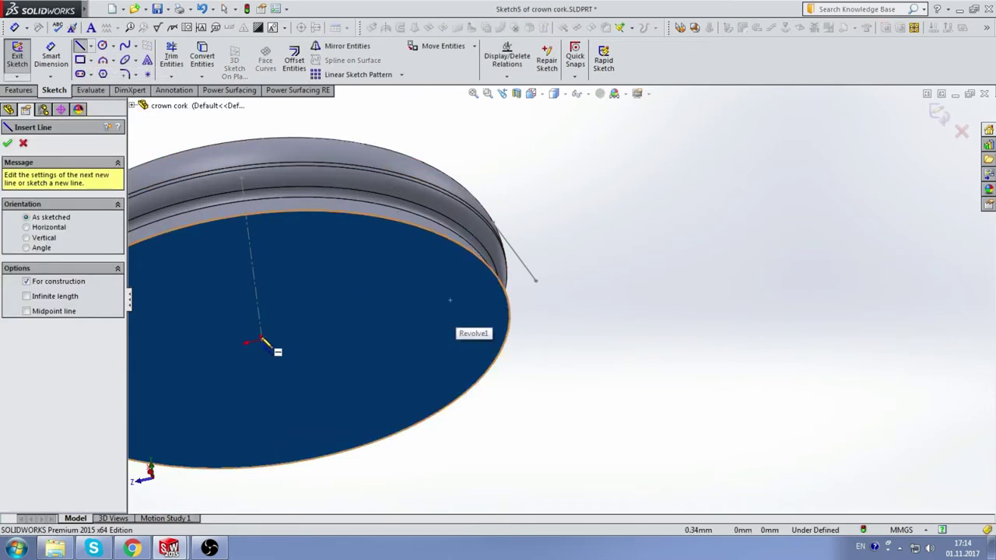
pyautogui.click(261, 342)
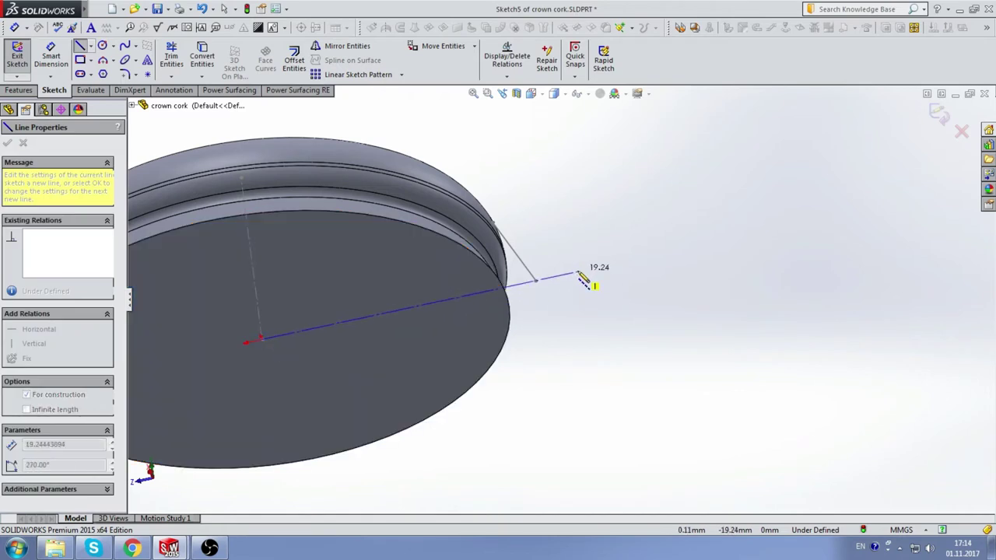
pyautogui.click(577, 272)
pyautogui.scroll(-2, 554, 290)
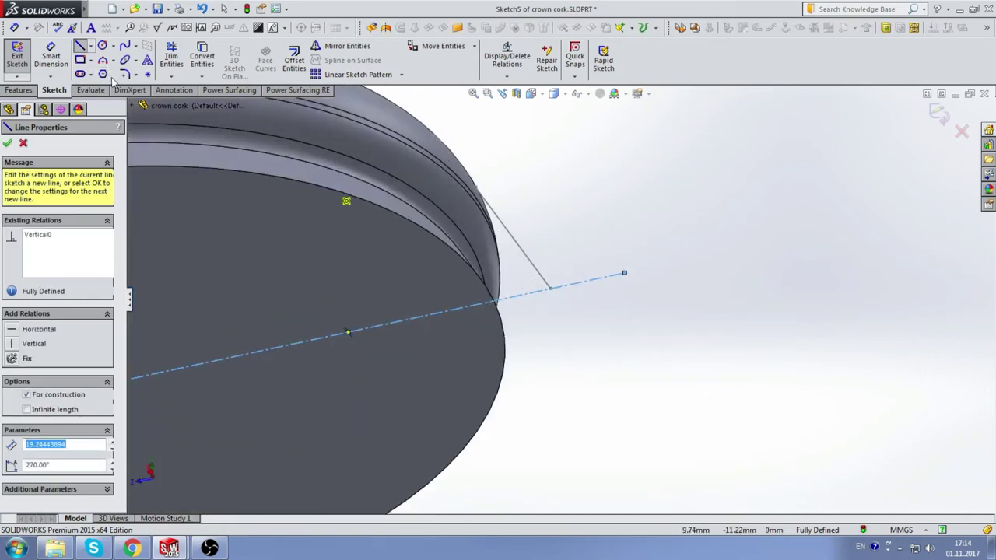
pyautogui.click(82, 60)
# Sketch the tooth's base line and two side lines extending past the rim.
pyautogui.click(91, 45)
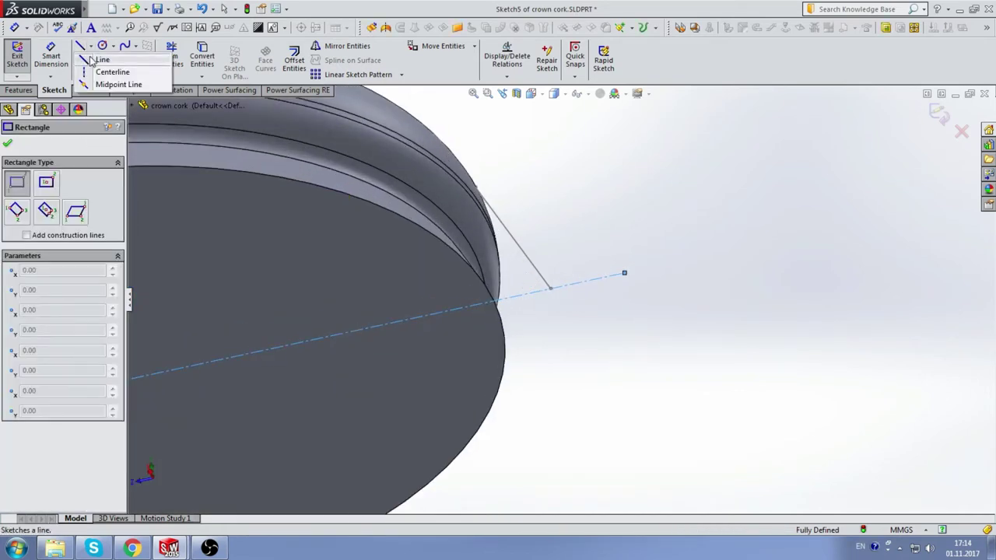
pyautogui.click(98, 58)
pyautogui.click(428, 280)
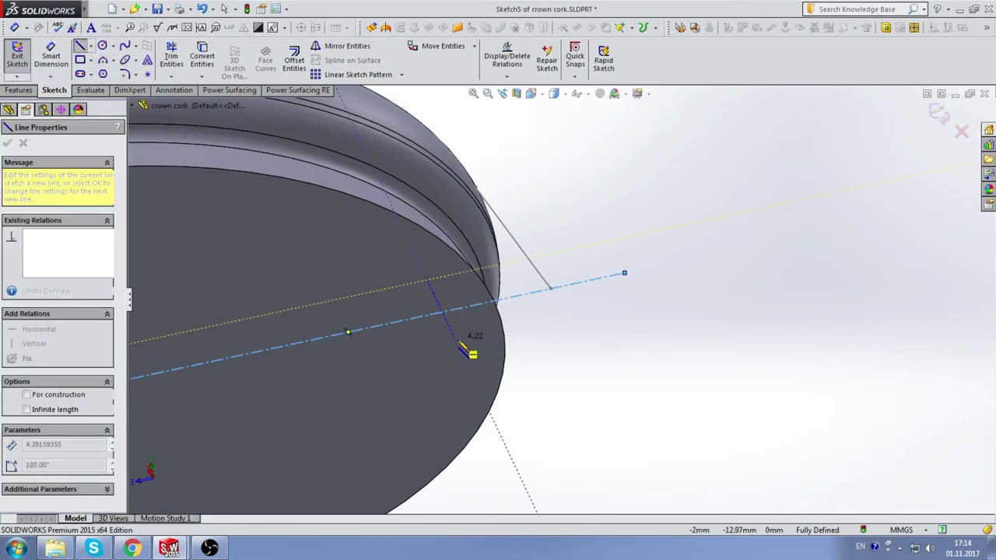
pyautogui.click(466, 363)
pyautogui.moveTo(501, 289); pyautogui.dragTo(494, 160, button='middle')
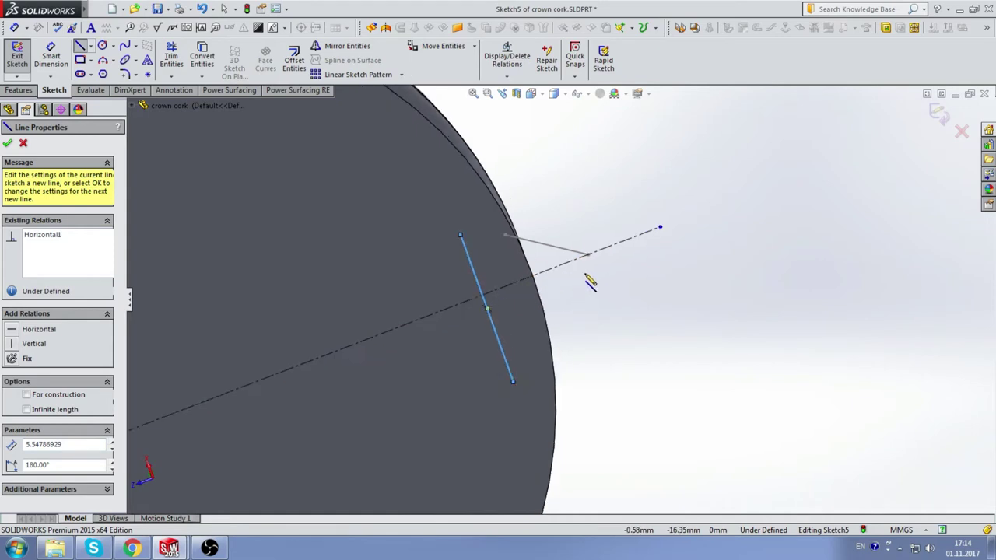
pyautogui.moveTo(494, 160); pyautogui.dragTo(455, 238, button='middle')
pyautogui.click(434, 230)
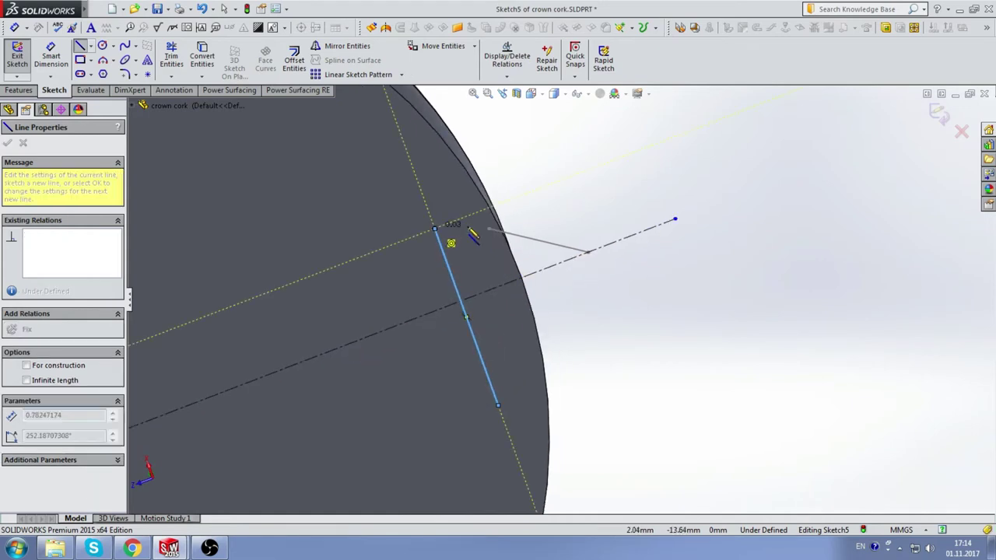
pyautogui.doubleClick(603, 218)
pyautogui.click(497, 405)
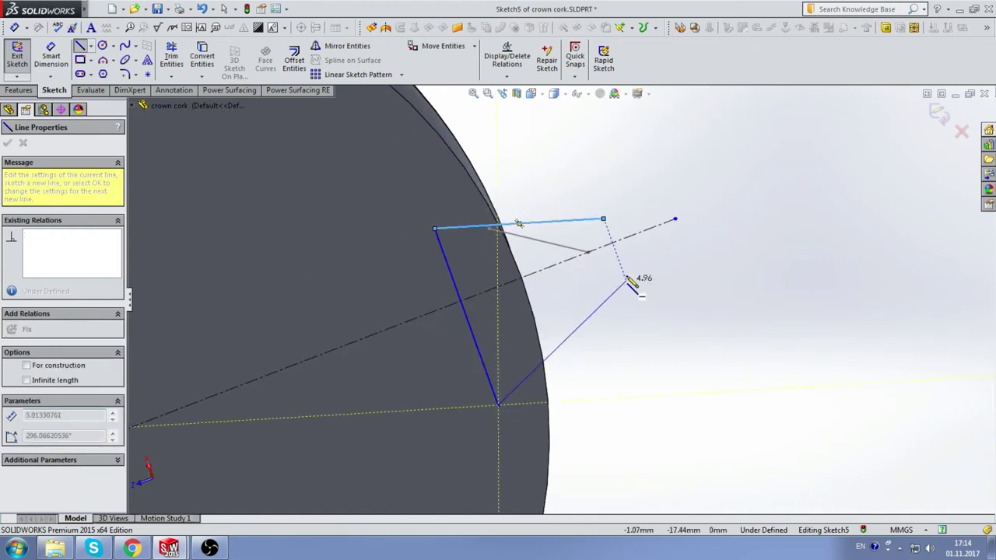
pyautogui.doubleClick(623, 274)
pyautogui.click(102, 62)
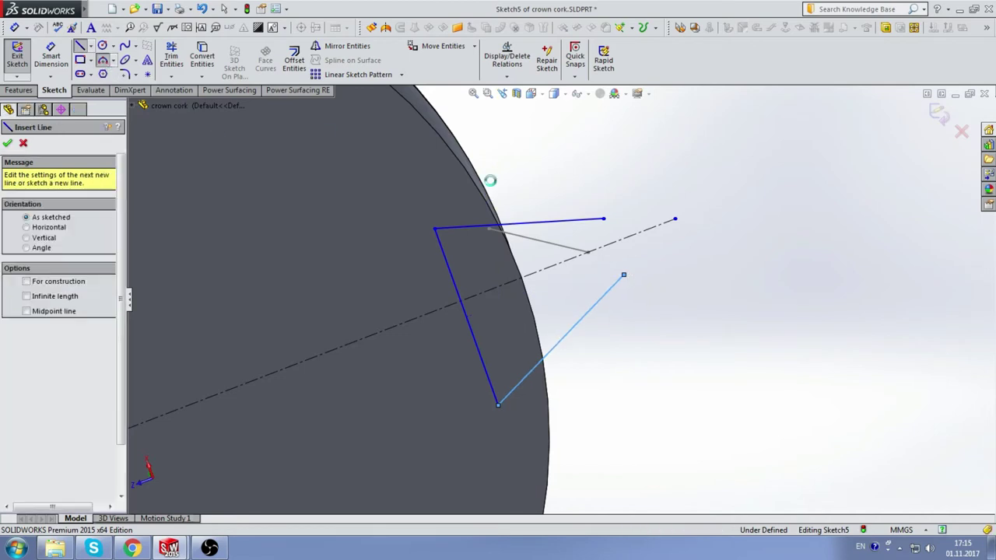
# Draw the tooth-tip arc and make it tangent to both side lines.
pyautogui.click(624, 276)
pyautogui.click(636, 250)
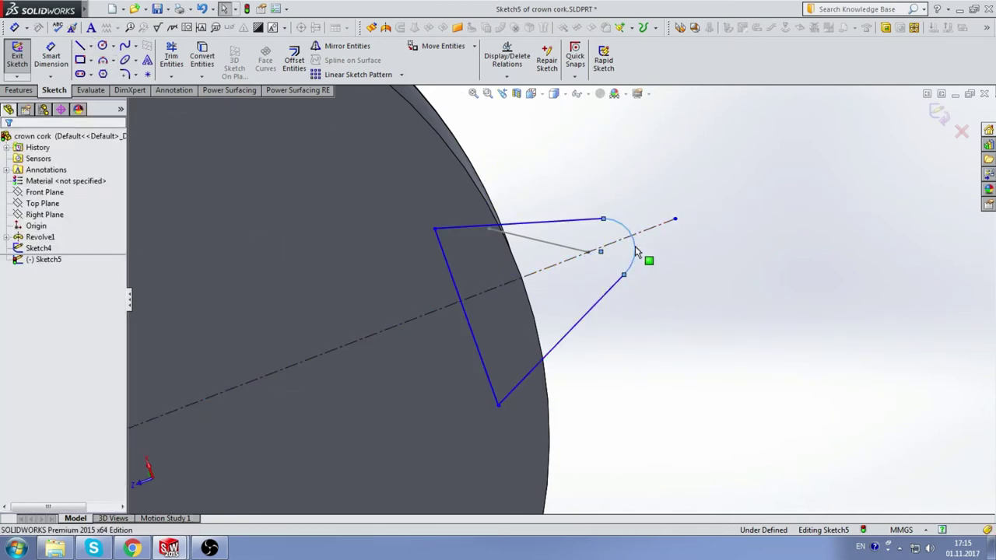
pyautogui.keyDown('ctrl'); pyautogui.click(619, 288); pyautogui.keyUp('ctrl')
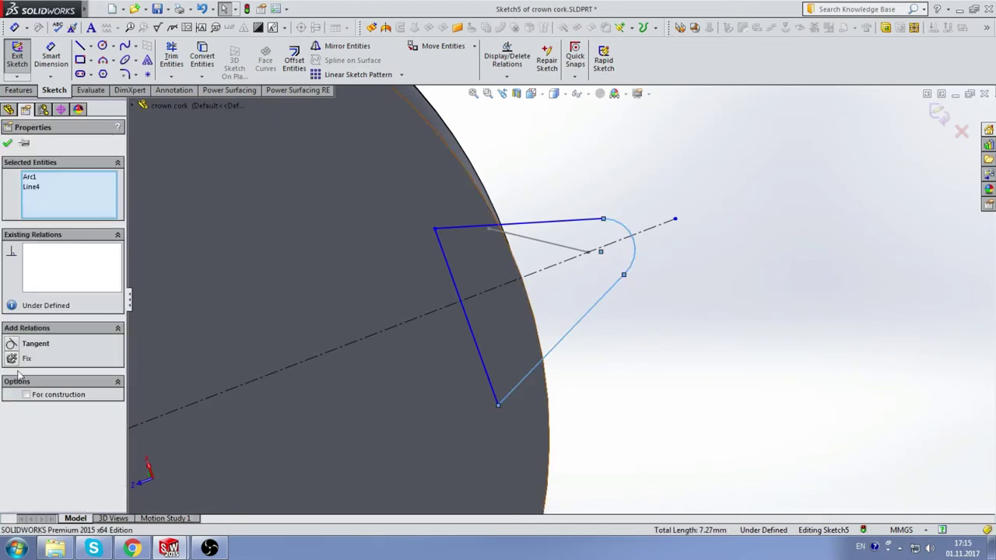
pyautogui.click(11, 345)
pyautogui.press('Escape')
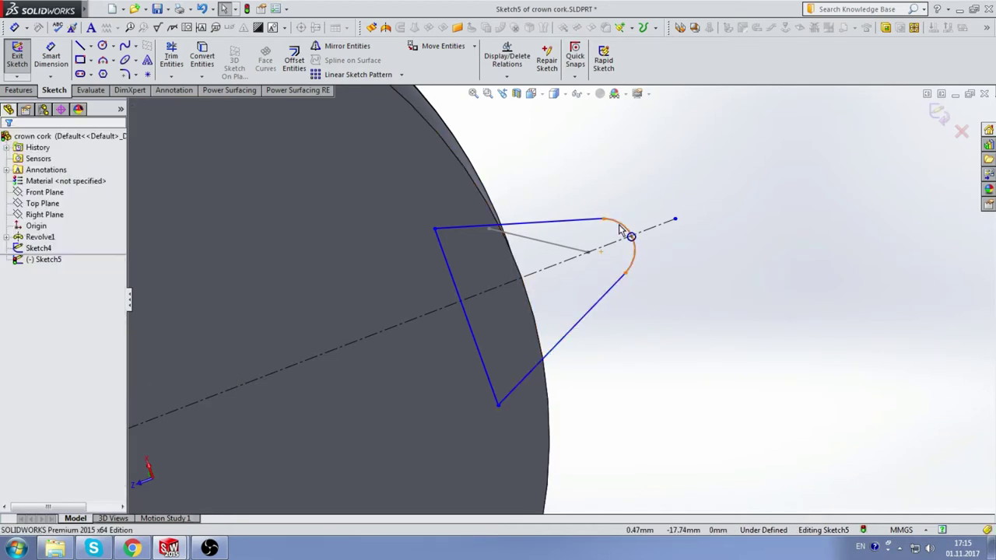
pyautogui.click(625, 225)
pyautogui.keyDown('ctrl'); pyautogui.click(595, 220); pyautogui.keyUp('ctrl')
pyautogui.click(35, 346)
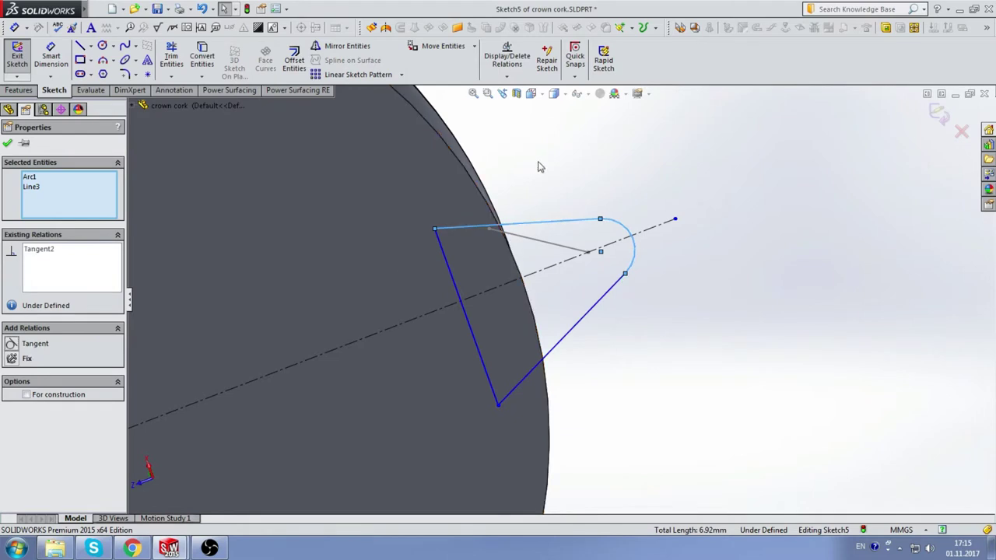
pyautogui.press('Escape')
# Put the arc centre on the centerline and start squaring the base line to the centerline.
pyautogui.click(603, 254)
pyautogui.keyDown('ctrl'); pyautogui.click(350, 348); pyautogui.keyUp('ctrl')
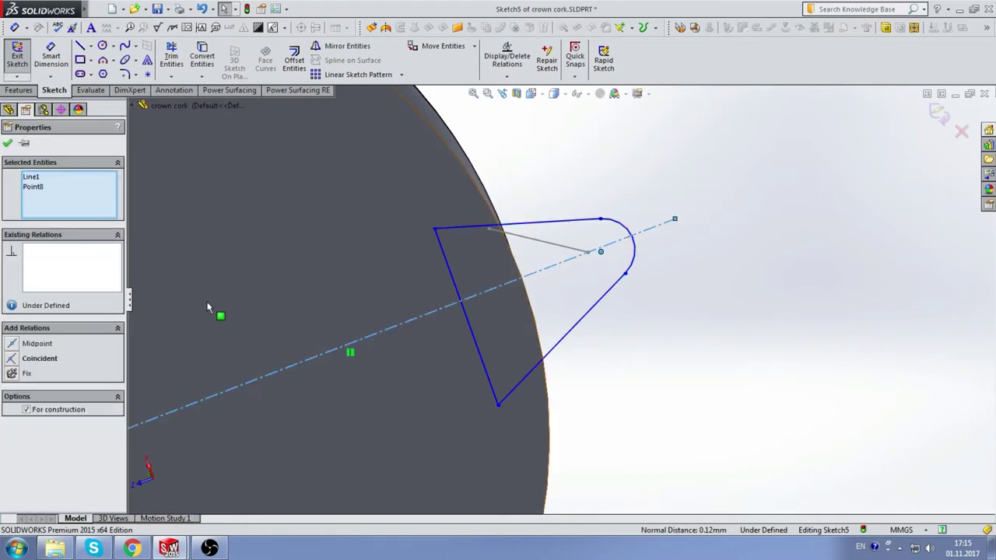
pyautogui.click(29, 360)
pyautogui.press('Escape')
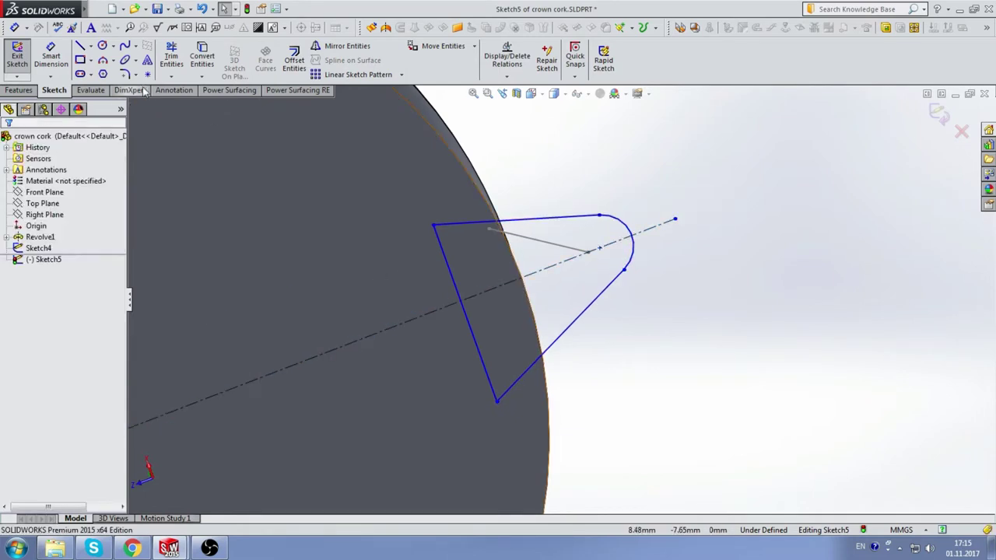
pyautogui.click(471, 305)
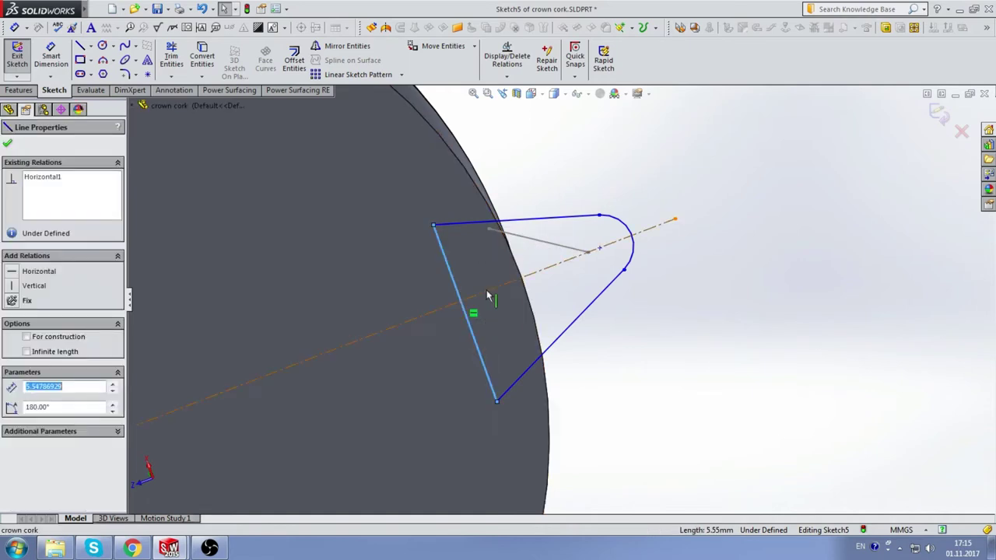
pyautogui.keyDown('ctrl'); pyautogui.click(470, 296); pyautogui.keyUp('ctrl')
# Make the base line perpendicular to the centerline and dimension it at 5.55.
pyautogui.click(36, 389)
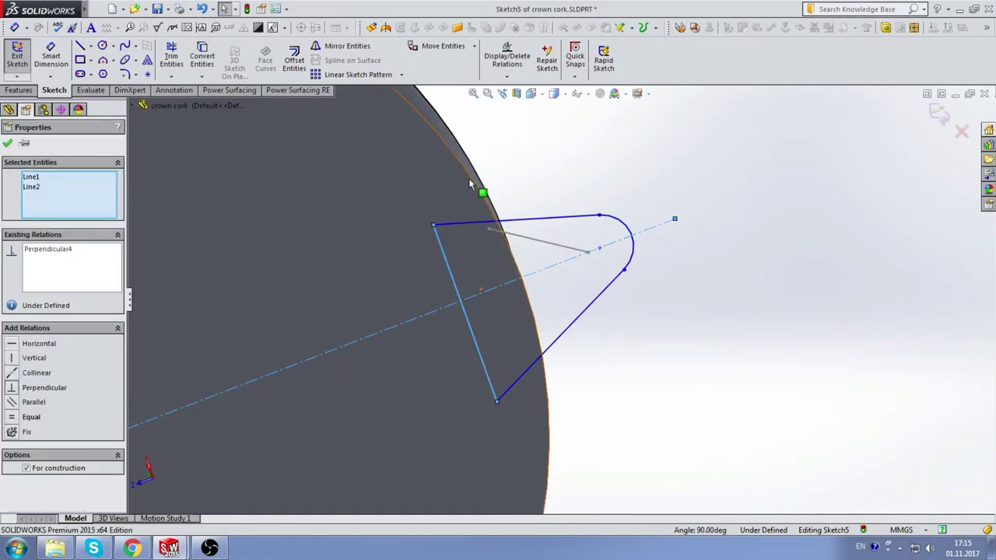
pyautogui.press('Escape')
pyautogui.click(51, 56)
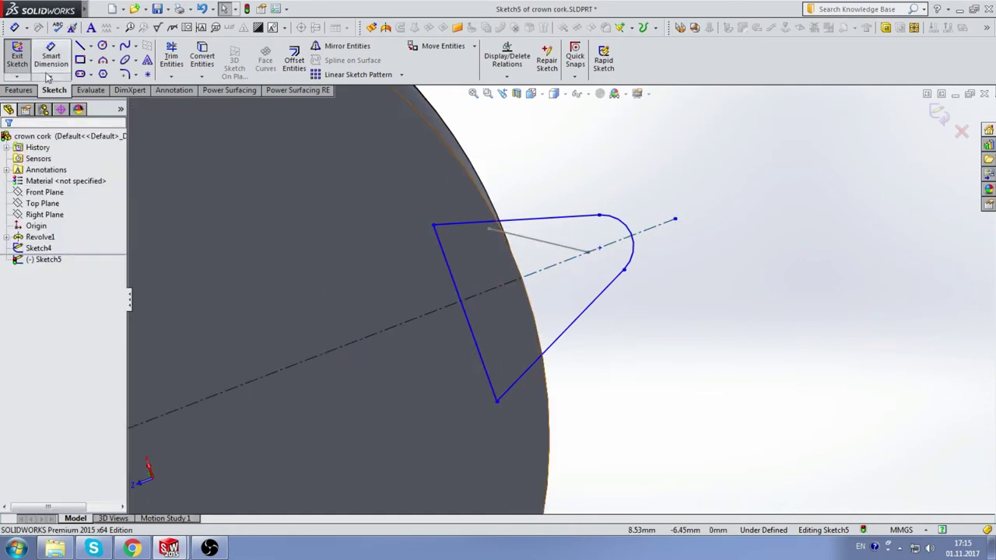
pyautogui.click(450, 276)
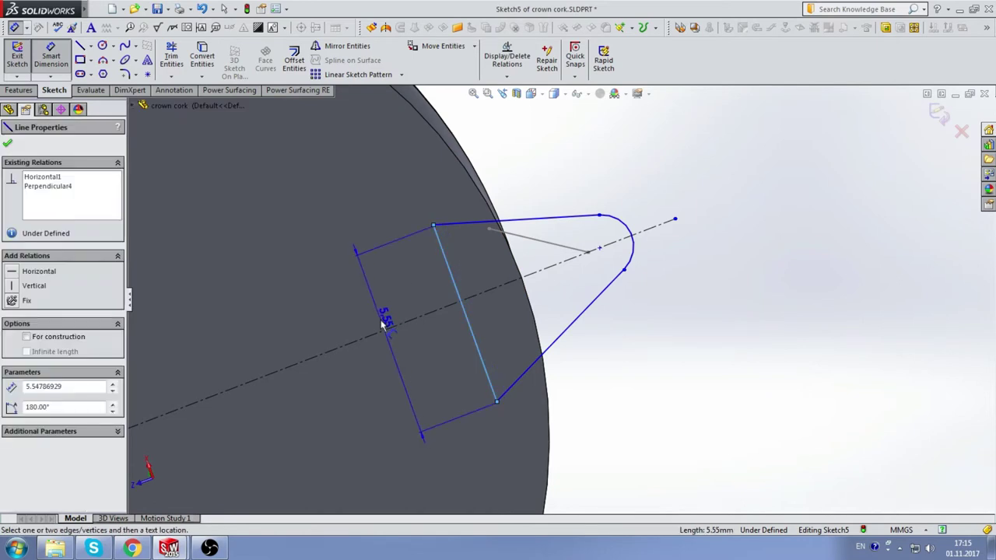
pyautogui.click(382, 325)
pyautogui.press('Escape')
# Dimension the tooth's tip arc with a 0.80 radius.
pyautogui.scroll(3, 624, 200)
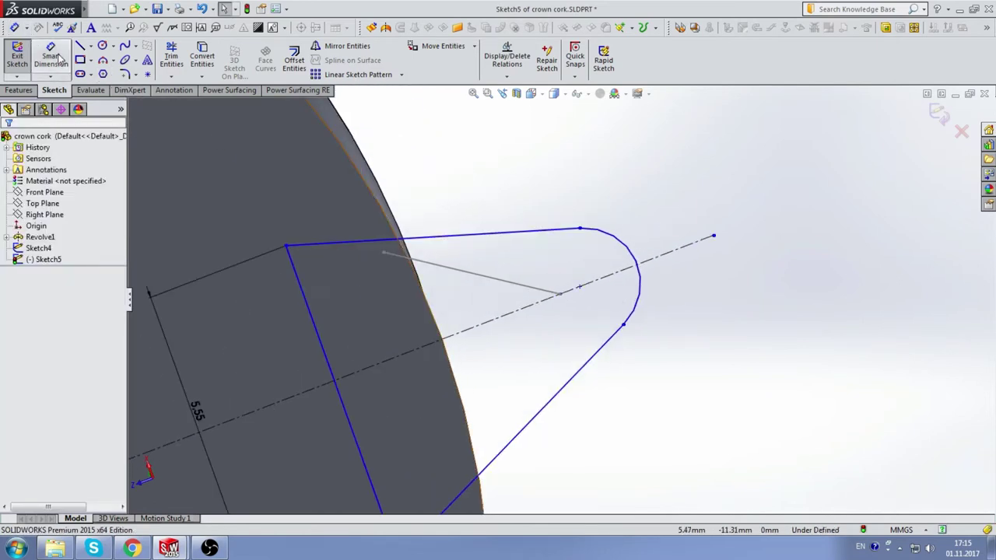
pyautogui.click(51, 56)
pyautogui.scroll(-3, 560, 296)
pyautogui.click(597, 270)
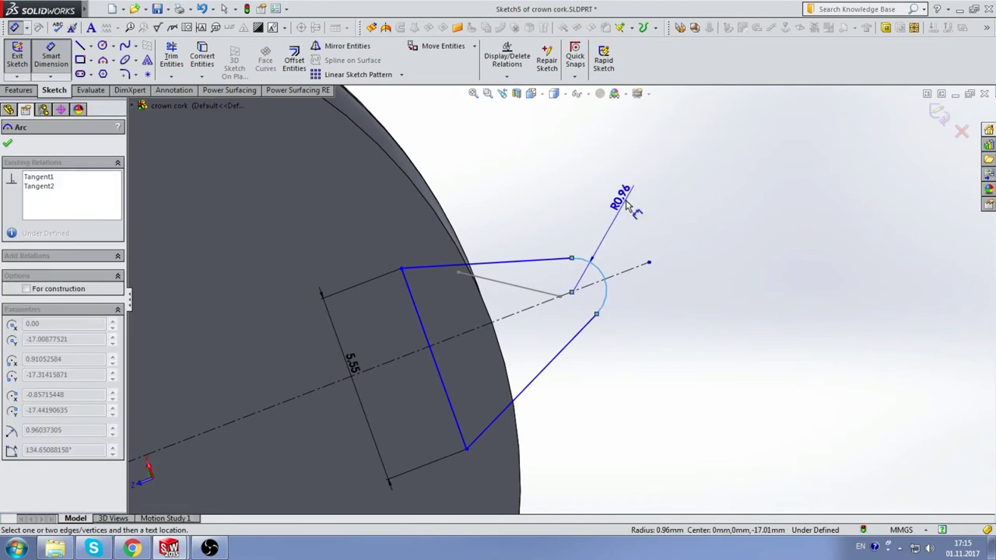
pyautogui.click(629, 204)
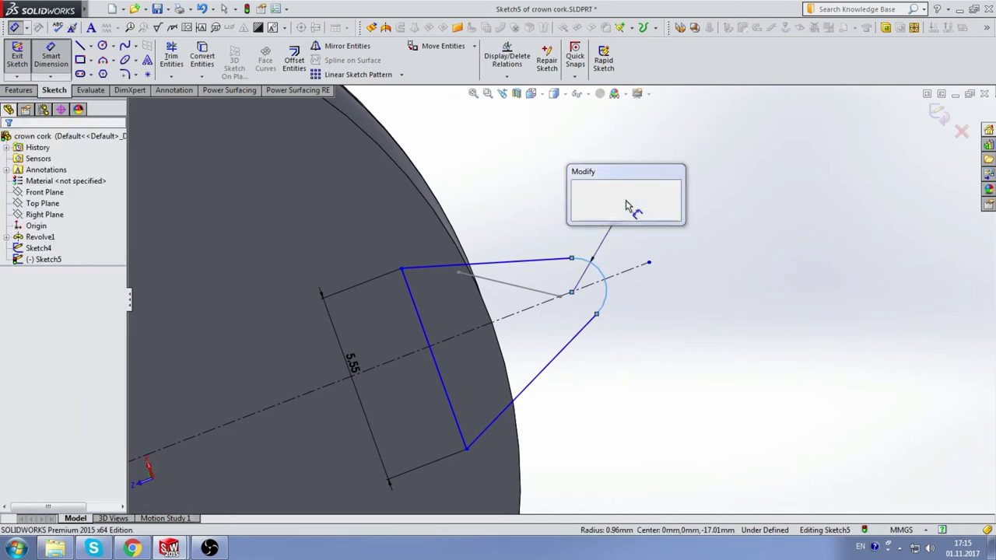
pyautogui.write('0.8')
pyautogui.press('Return')
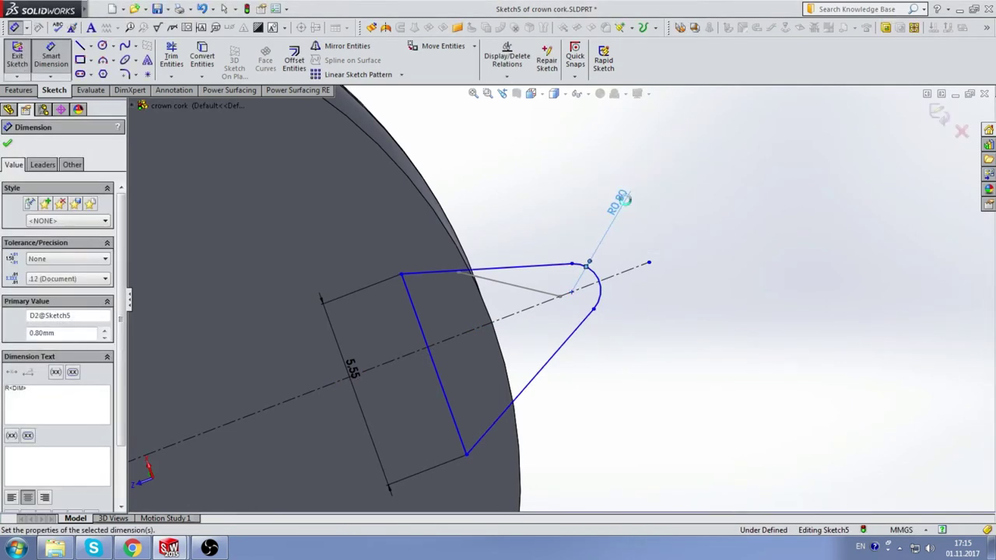
pyautogui.scroll(-2, 628, 204)
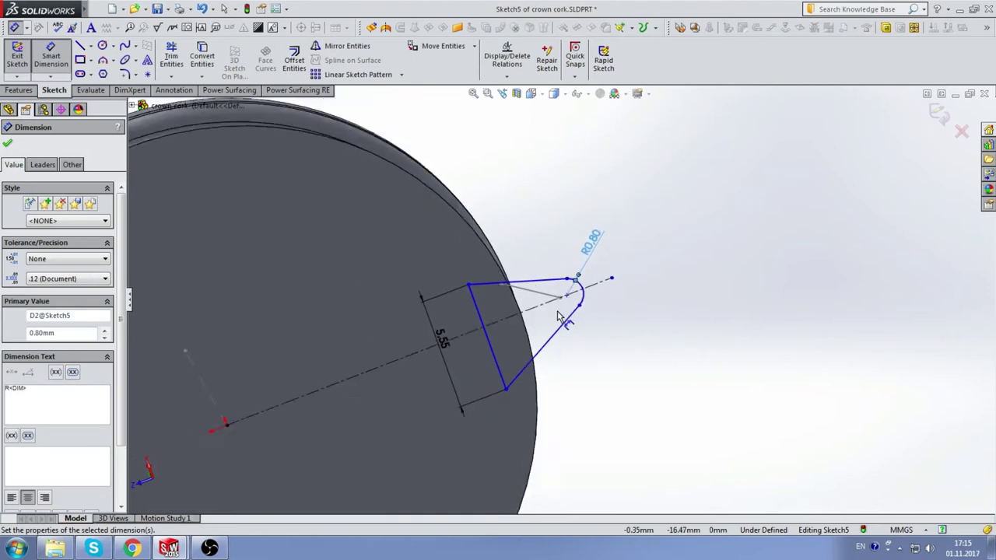
pyautogui.press('Escape')
pyautogui.scroll(2, 535, 323)
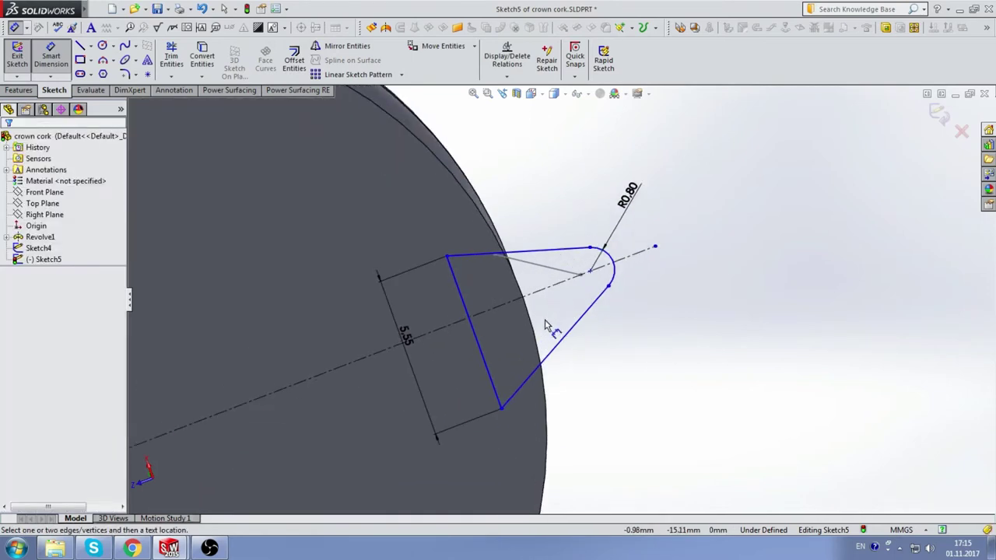
pyautogui.scroll(1, 529, 269)
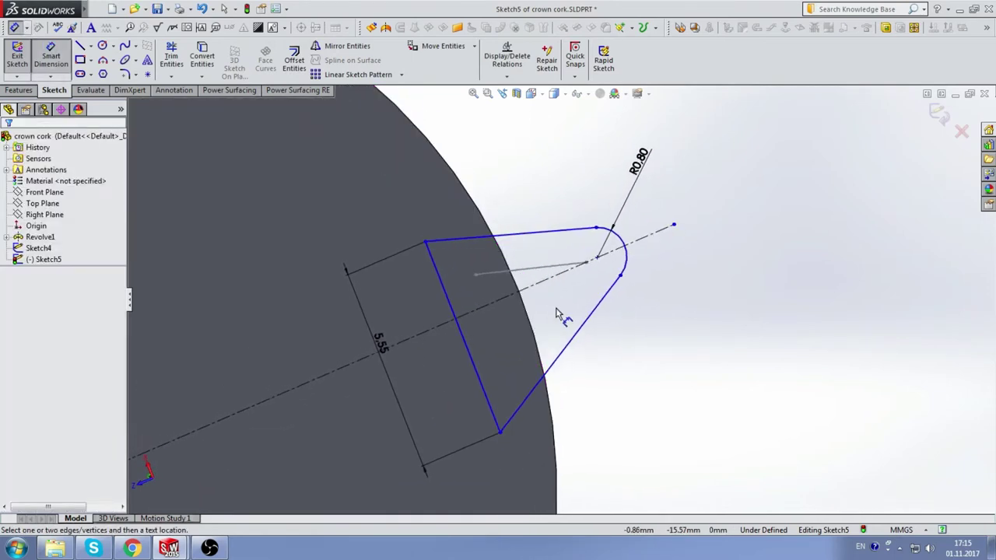
pyautogui.scroll(2, 554, 313)
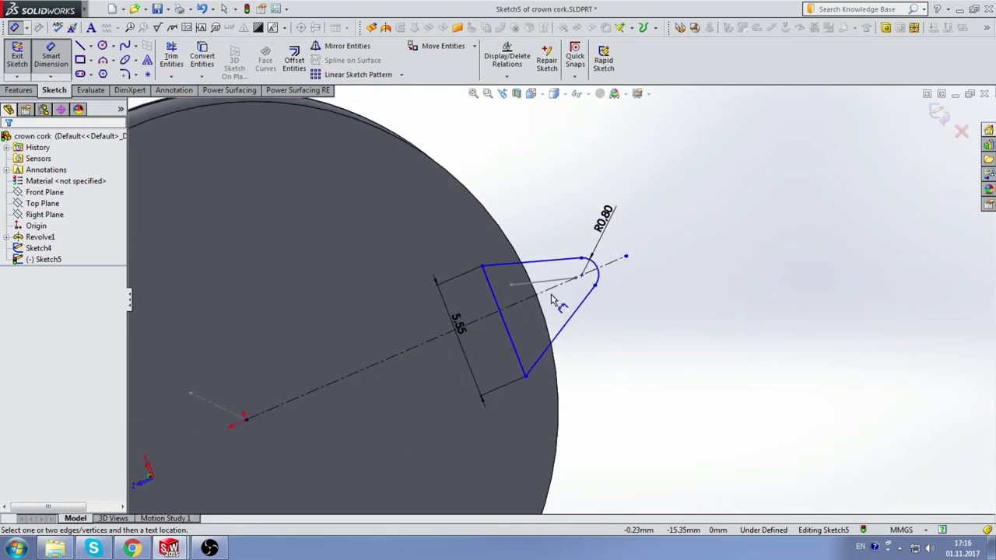
pyautogui.scroll(-1, 557, 281)
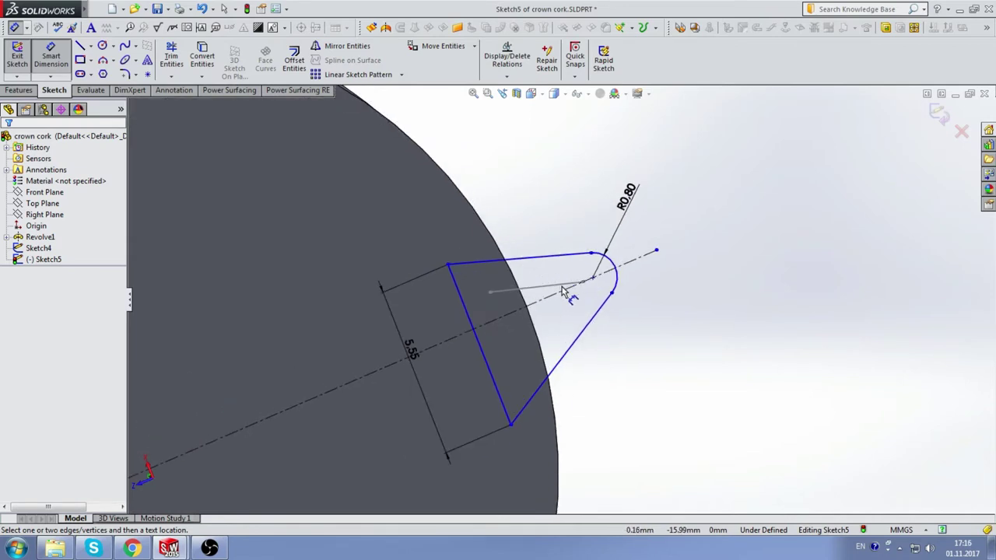
pyautogui.scroll(2, 562, 294)
pyautogui.scroll(-2, 556, 330)
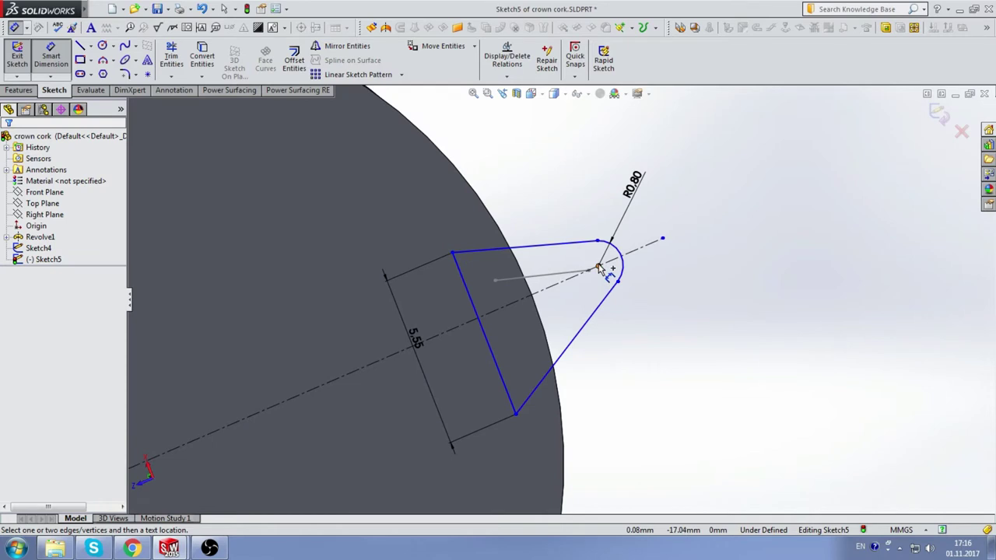
pyautogui.scroll(3, 598, 269)
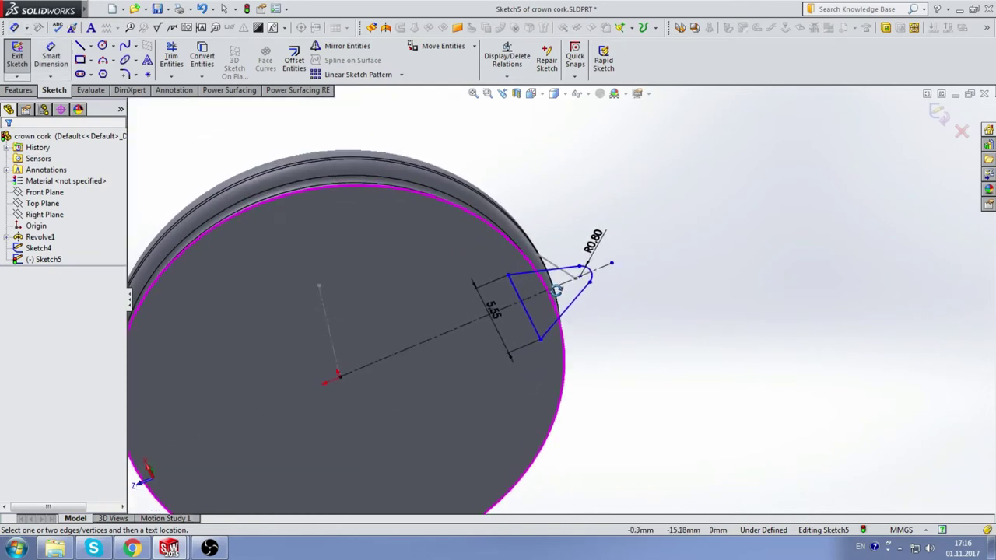
pyautogui.scroll(-3, 570, 273)
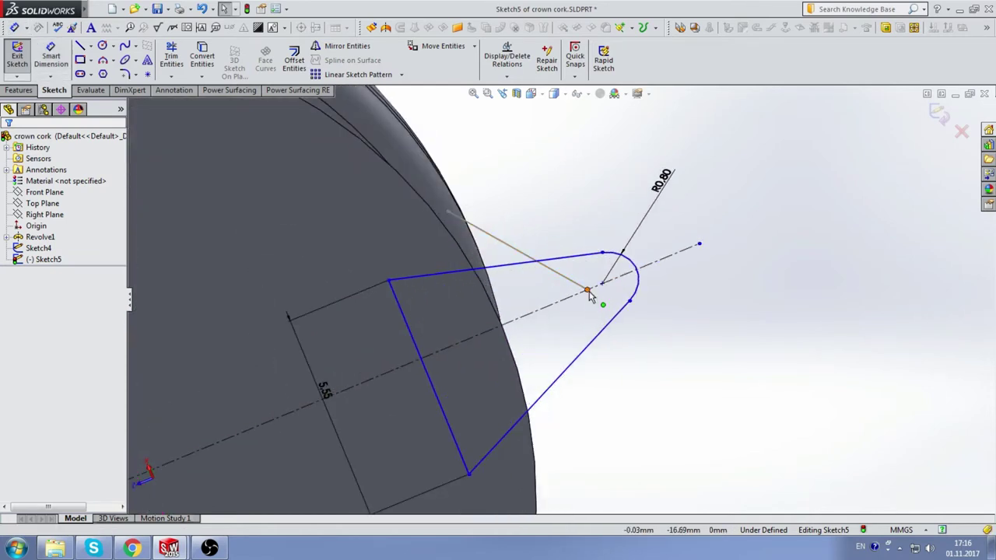
# Add a Coincident relation between the tip arc and Sketch4's end point.
pyautogui.click(589, 296)
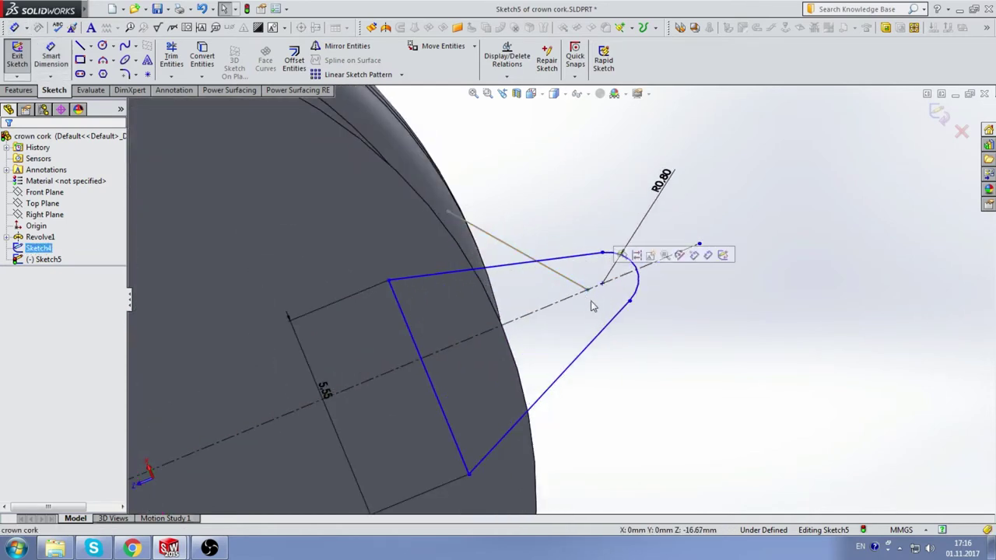
pyautogui.keyDown('ctrl'); pyautogui.click(636, 273); pyautogui.keyUp('ctrl')
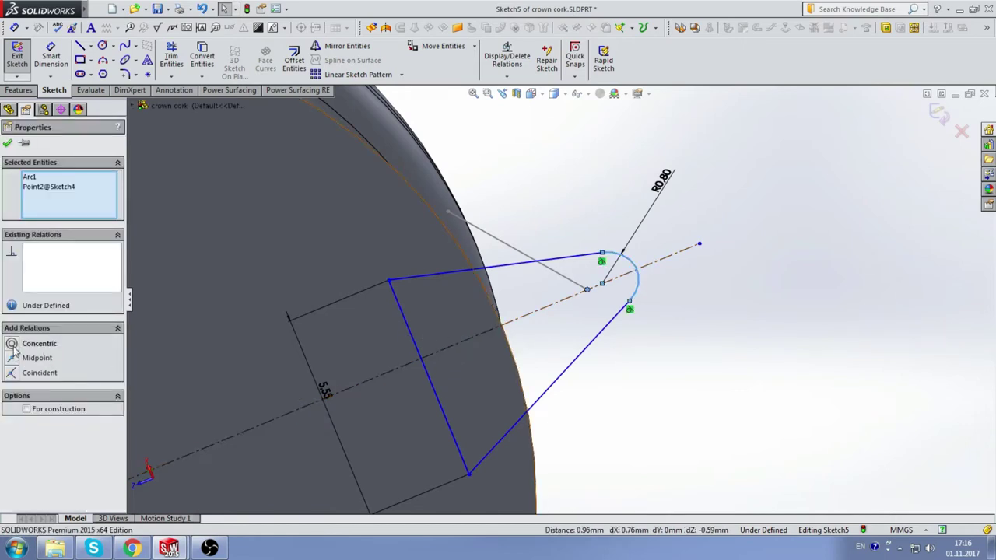
pyautogui.click(15, 374)
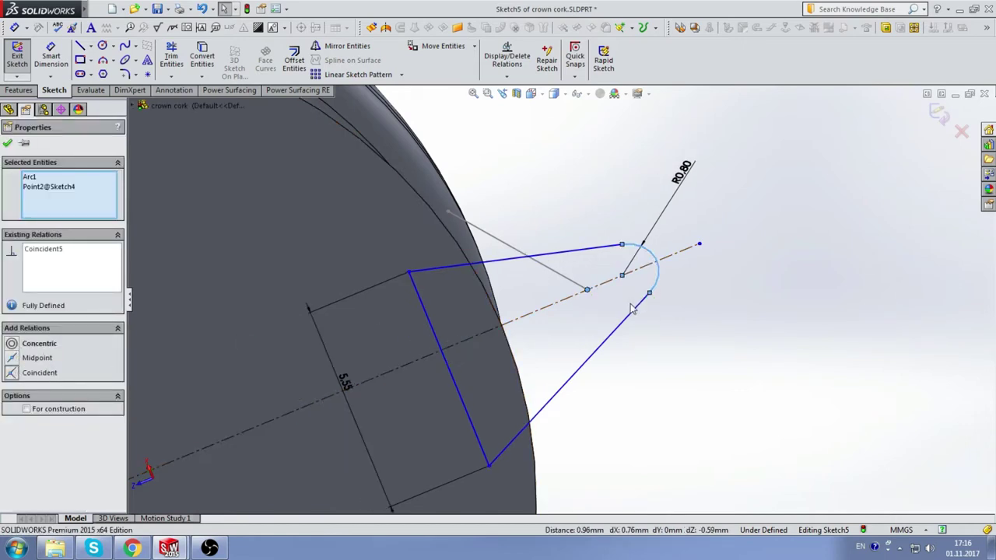
pyautogui.scroll(1, 632, 309)
pyautogui.press('Escape')
pyautogui.scroll(-3, 581, 278)
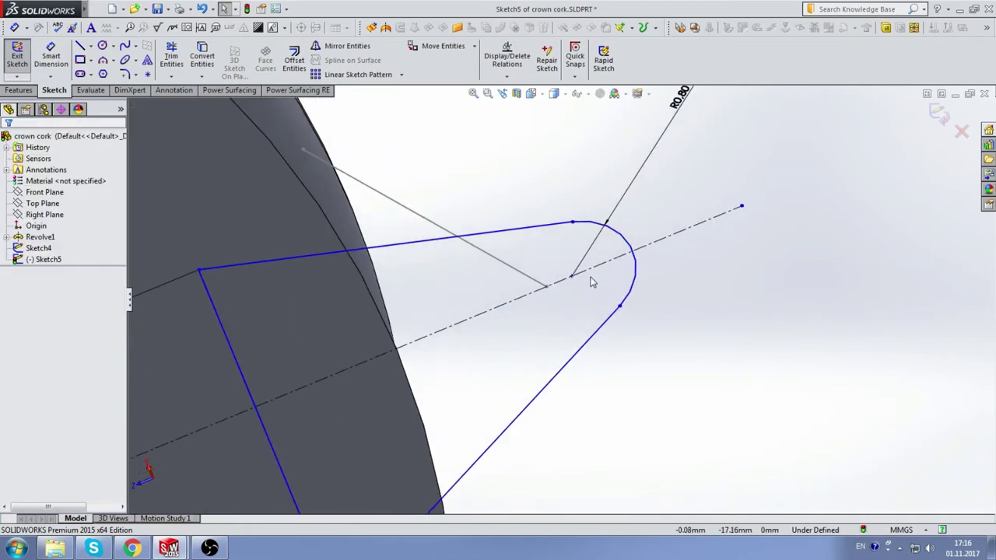
# Drag the sketch point along the centerline, then reapply Coincident between tip arc and path end.
pyautogui.click(571, 279)
pyautogui.moveTo(571, 278); pyautogui.dragTo(475, 319)
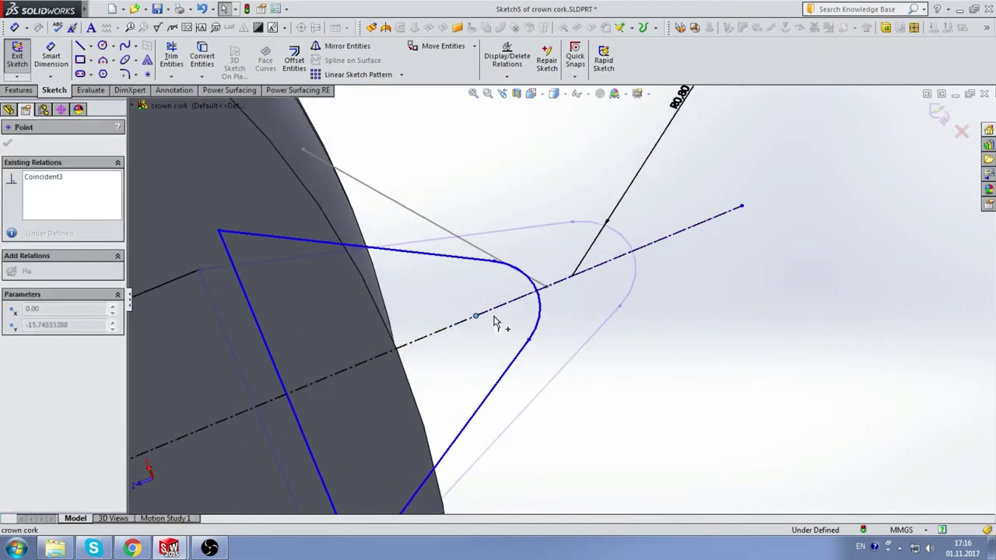
pyautogui.press('Escape')
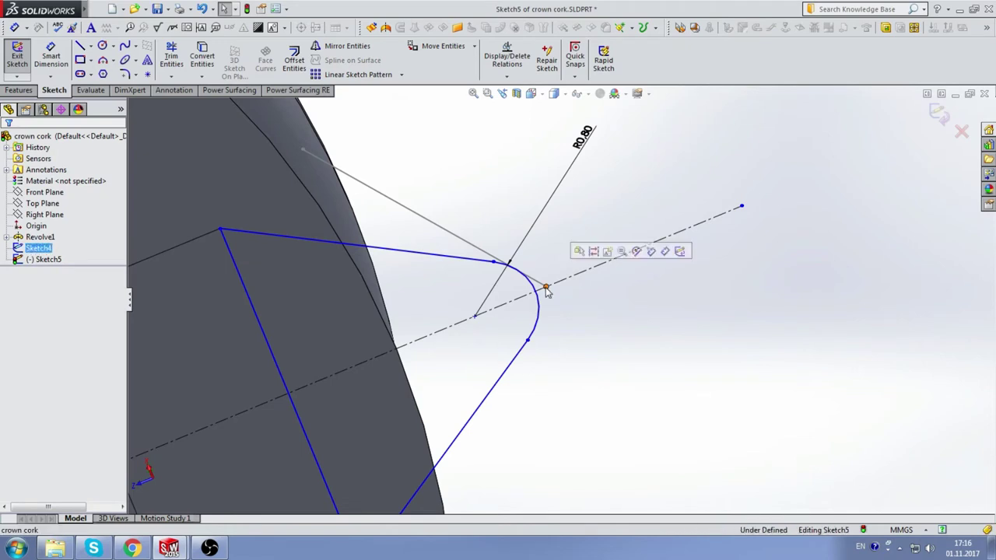
pyautogui.click(535, 306)
pyautogui.keyDown('ctrl'); pyautogui.click(475, 317); pyautogui.keyUp('ctrl')
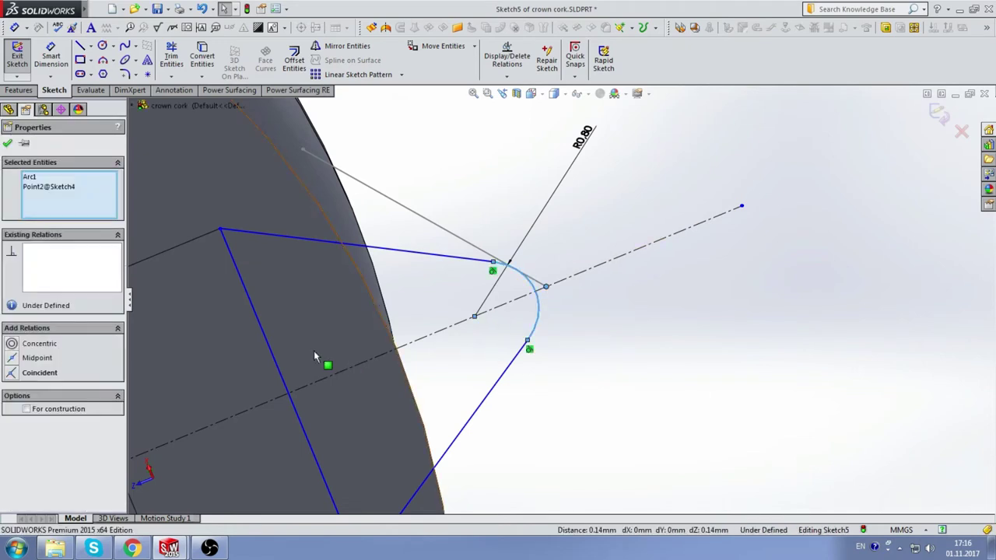
pyautogui.click(12, 373)
pyautogui.click(581, 216)
pyautogui.scroll(2, 545, 285)
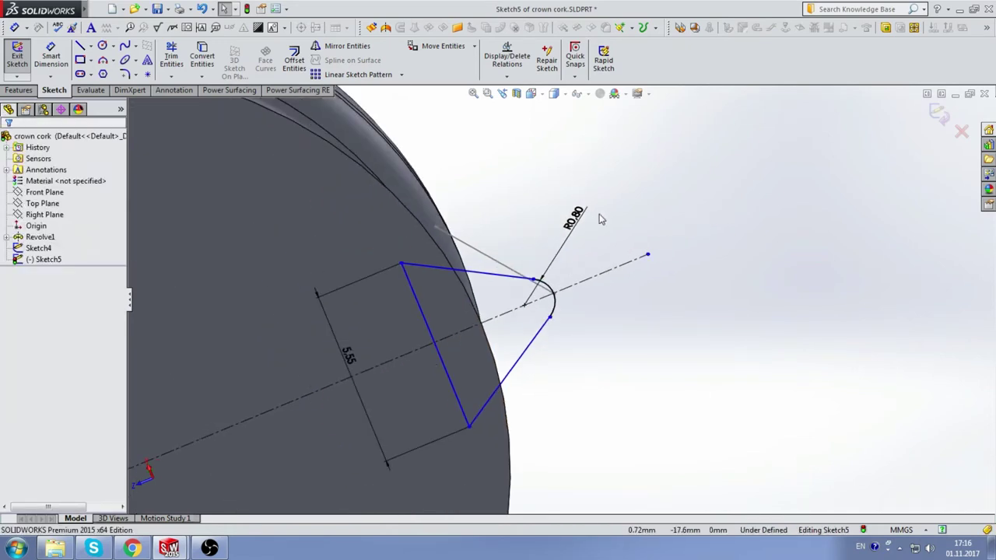
pyautogui.scroll(-3, 545, 285)
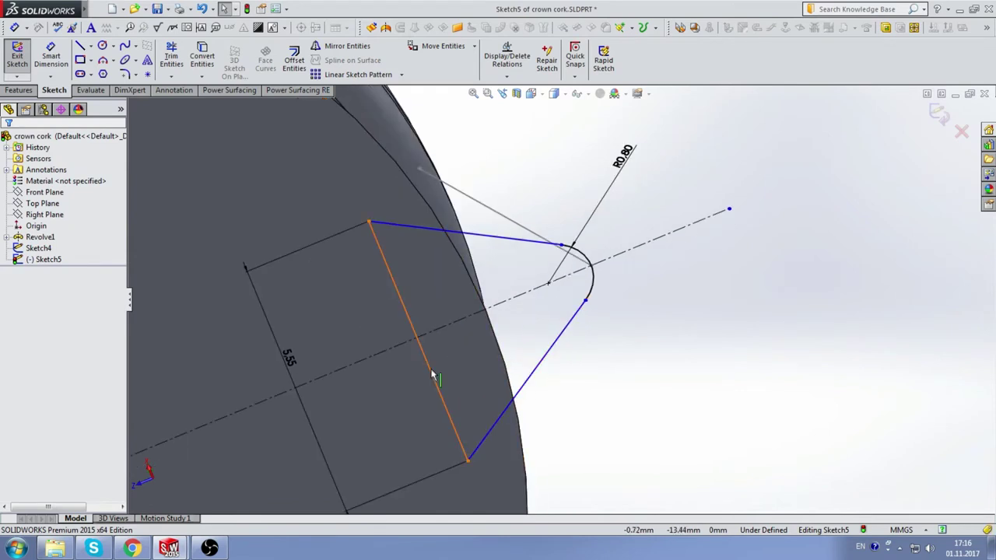
# Make the base line's end points symmetric about the centerline.
pyautogui.moveTo(433, 373); pyautogui.dragTo(465, 359)
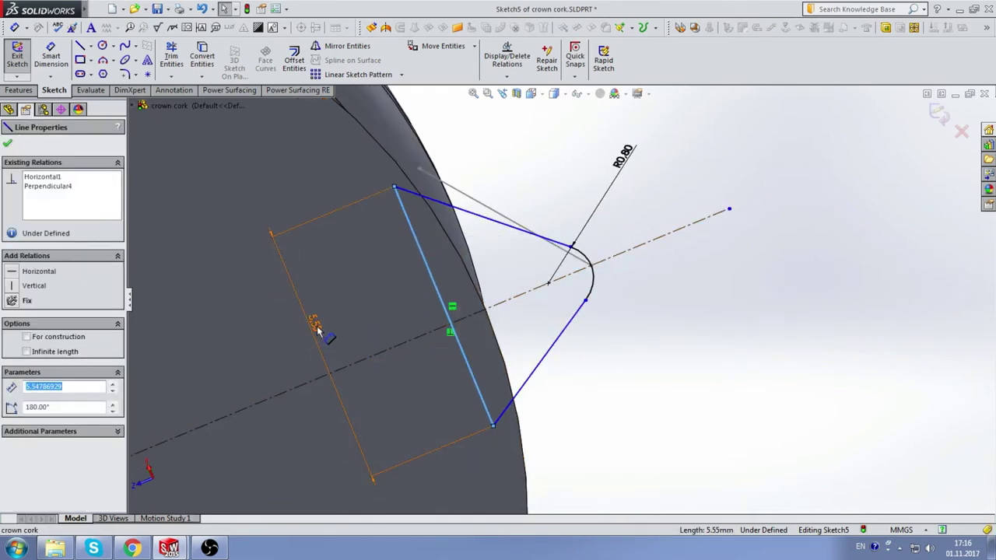
pyautogui.click(493, 426)
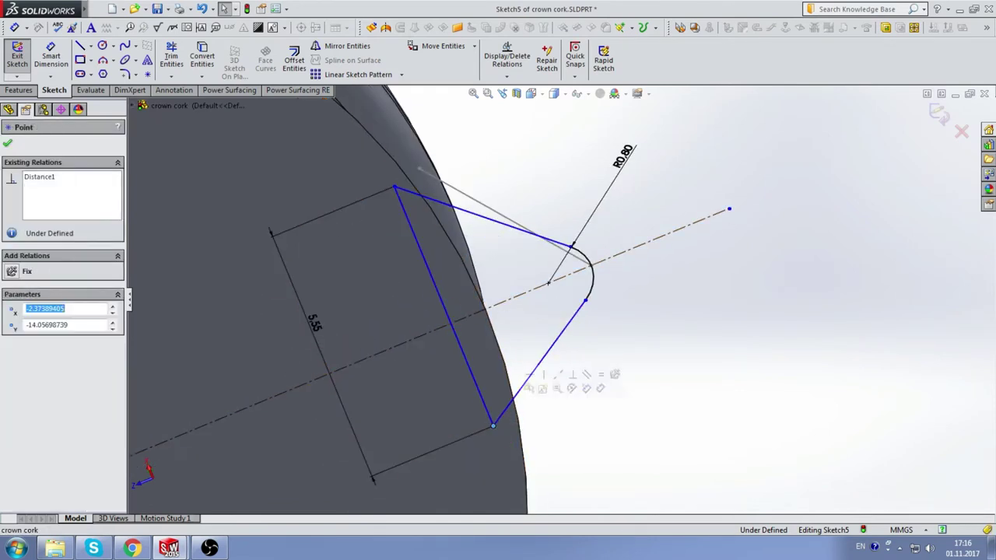
pyautogui.keyDown('ctrl'); pyautogui.click(394, 187); pyautogui.keyUp('ctrl')
pyautogui.keyDown('ctrl'); pyautogui.click(468, 321); pyautogui.keyUp('ctrl')
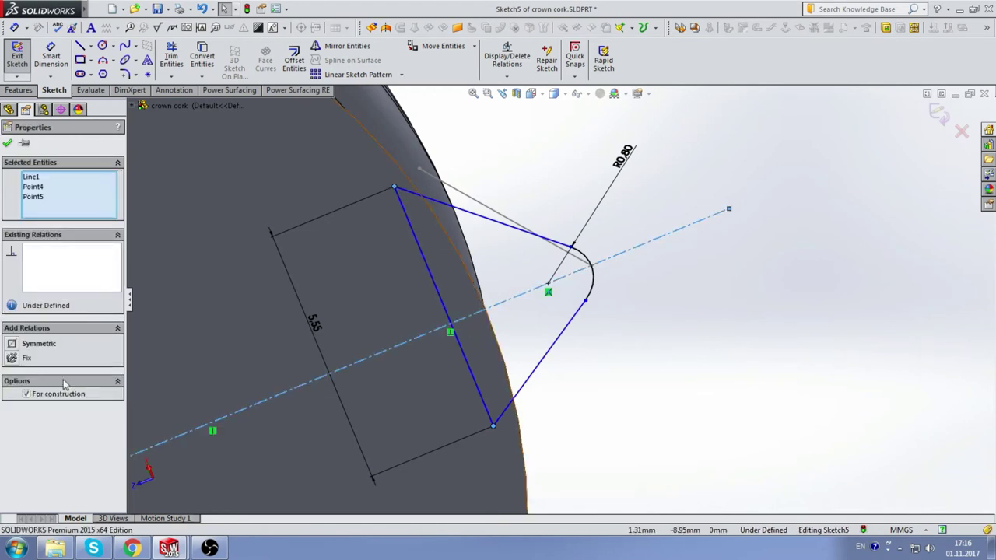
pyautogui.click(30, 343)
pyautogui.press('Escape')
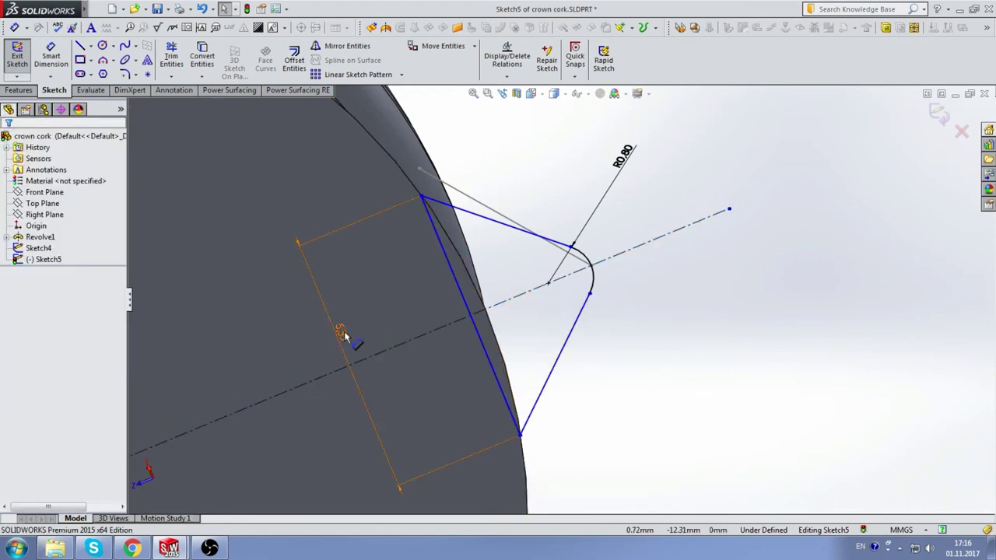
# Change the base width dimension from 5.55 to 2.50.
pyautogui.click(342, 334)
pyautogui.doubleClick(342, 334)
pyautogui.write('2.5')
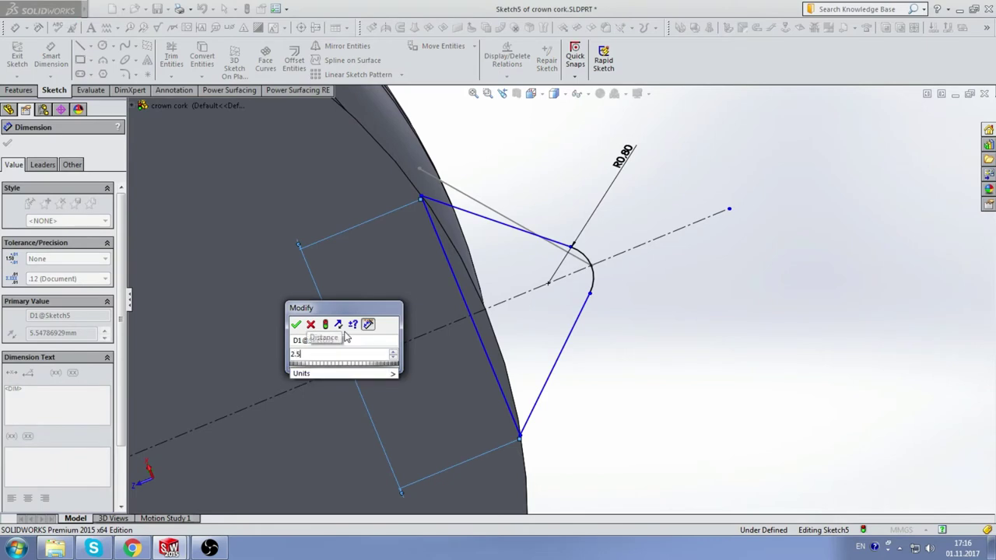
pyautogui.press('Return')
# Slide the base line down onto the cap edge and exit Sketch5.
pyautogui.click(607, 335)
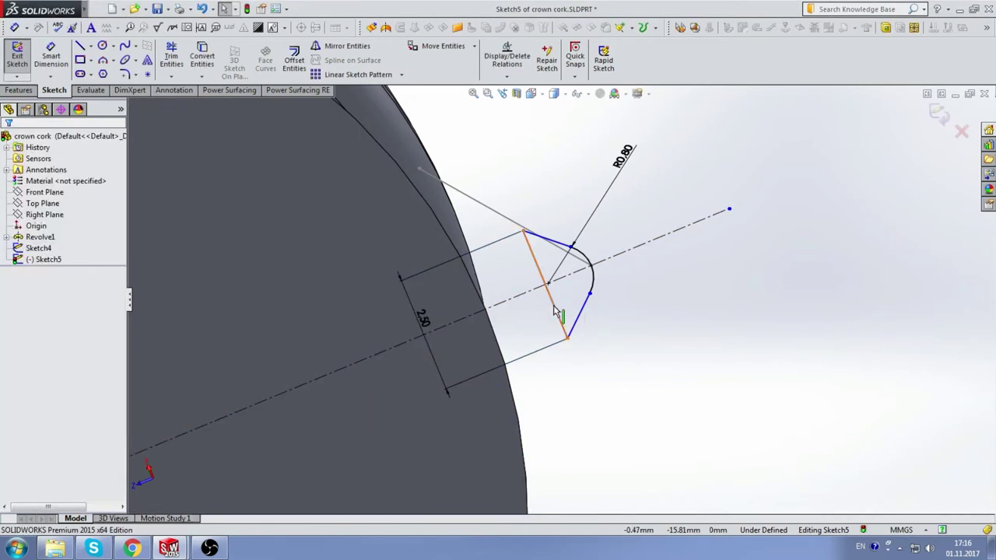
pyautogui.click(519, 323)
pyautogui.moveTo(485, 336); pyautogui.dragTo(467, 351)
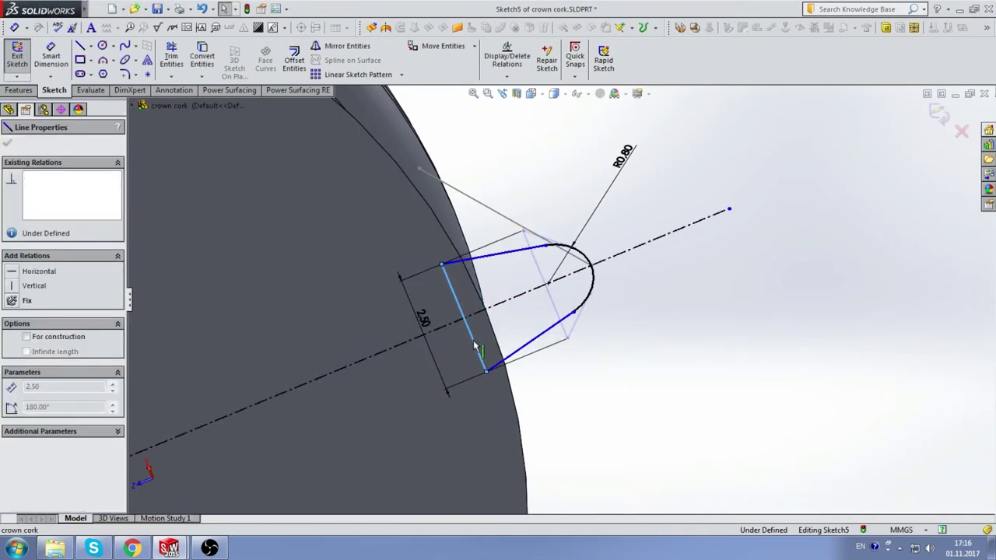
pyautogui.click(687, 309)
pyautogui.scroll(2, 607, 277)
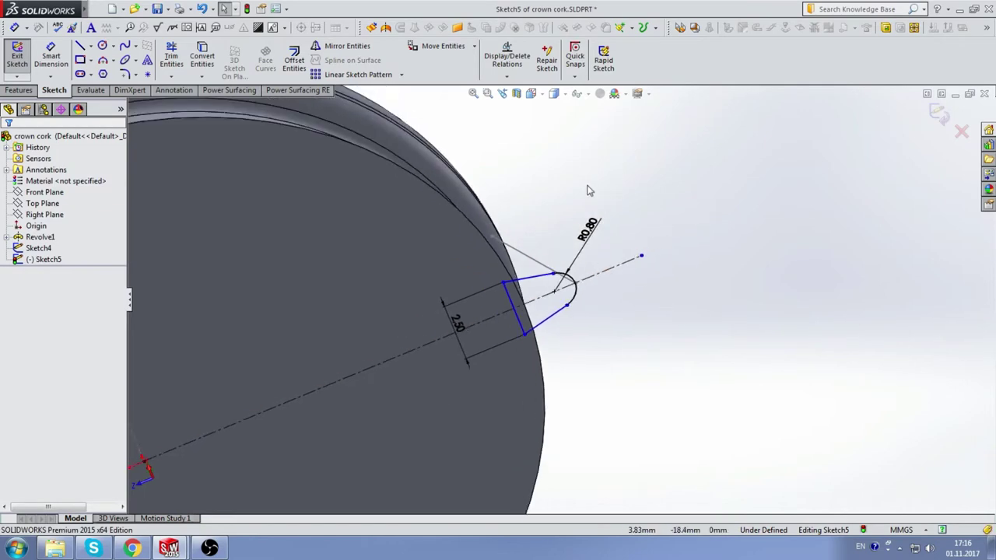
pyautogui.moveTo(589, 191)
pyautogui.mouseDown(button='middle')
pyautogui.moveTo(573, 223)
pyautogui.moveTo(582, 300)
pyautogui.moveTo(592, 299)
pyautogui.moveTo(589, 189)
pyautogui.moveTo(556, 218)
pyautogui.moveTo(615, 249)
pyautogui.moveTo(566, 307)
pyautogui.moveTo(578, 314)
pyautogui.mouseUp(button='middle')
pyautogui.click(963, 129)
# Create Sweep1 using Sketch5 as the tooth profile and Sketch4 as the path.
pyautogui.click(29, 92)
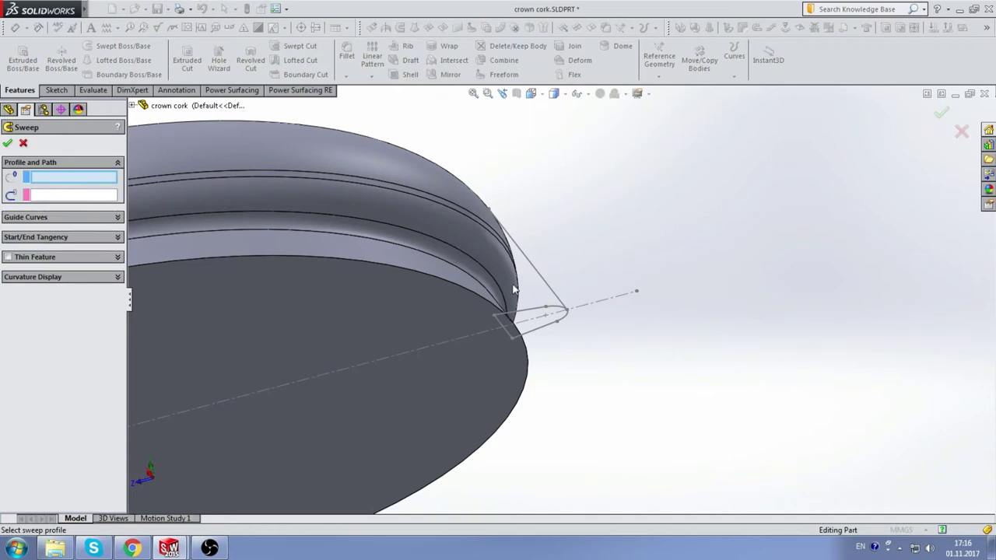
pyautogui.click(538, 314)
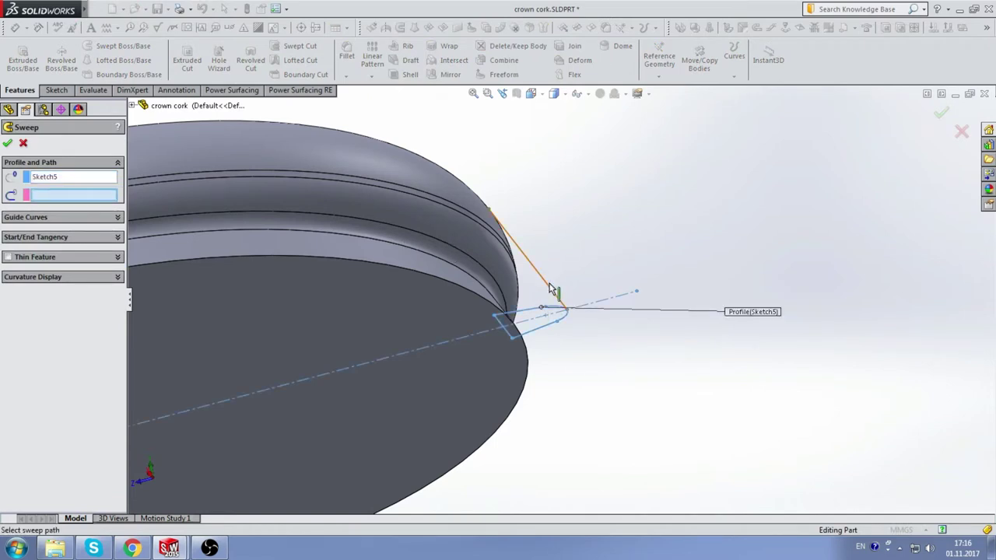
pyautogui.click(549, 286)
pyautogui.click(9, 144)
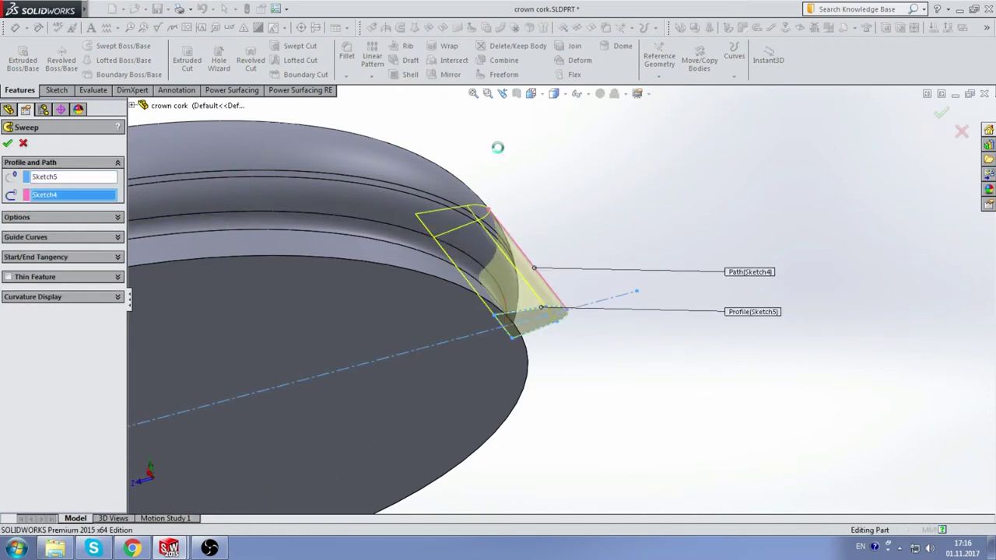
pyautogui.scroll(5, 527, 178)
pyautogui.moveTo(584, 205)
pyautogui.mouseDown(button='middle')
pyautogui.moveTo(516, 228)
pyautogui.moveTo(516, 178)
pyautogui.moveTo(598, 207)
pyautogui.moveTo(647, 247)
pyautogui.moveTo(537, 127)
pyautogui.moveTo(545, 189)
pyautogui.moveTo(525, 194)
pyautogui.mouseUp(button='middle')
pyautogui.scroll(-4, 462, 265)
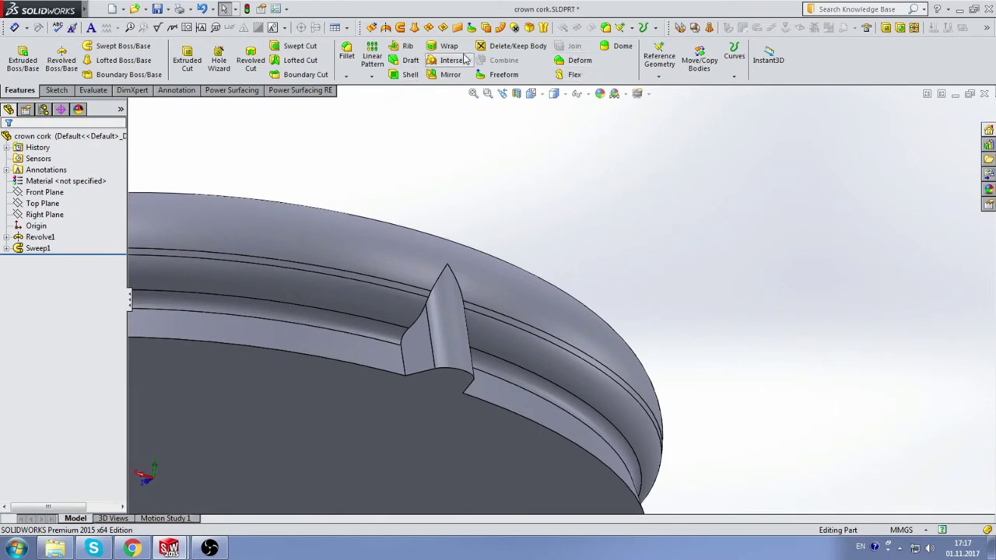
# Add a 0.4 mm Fillet to both side edges of the tooth.
pyautogui.click(347, 55)
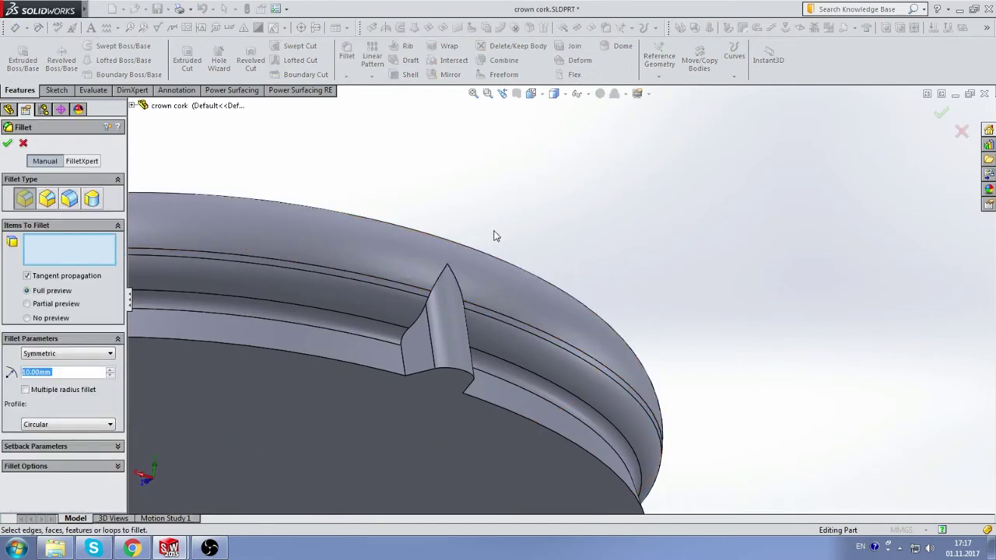
pyautogui.write('0')
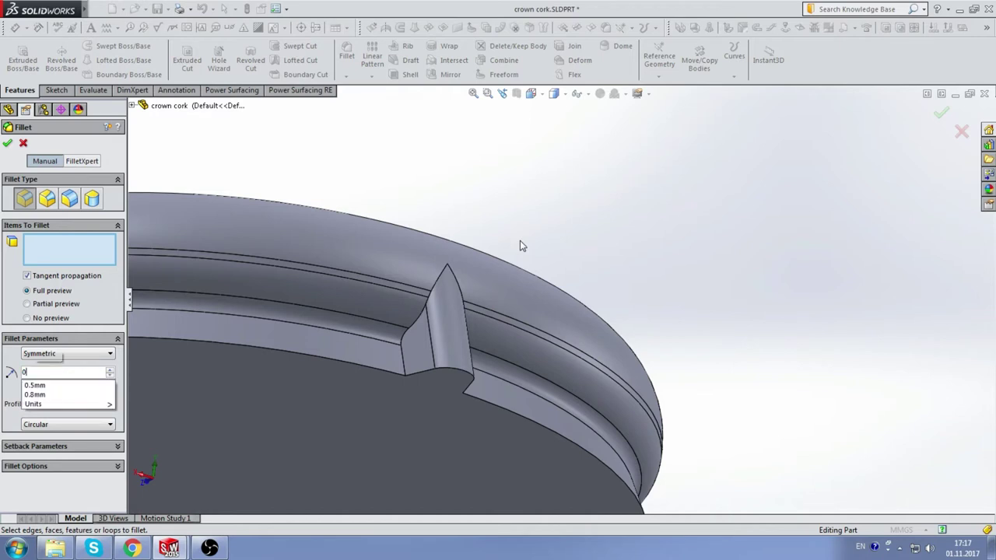
pyautogui.write('.4')
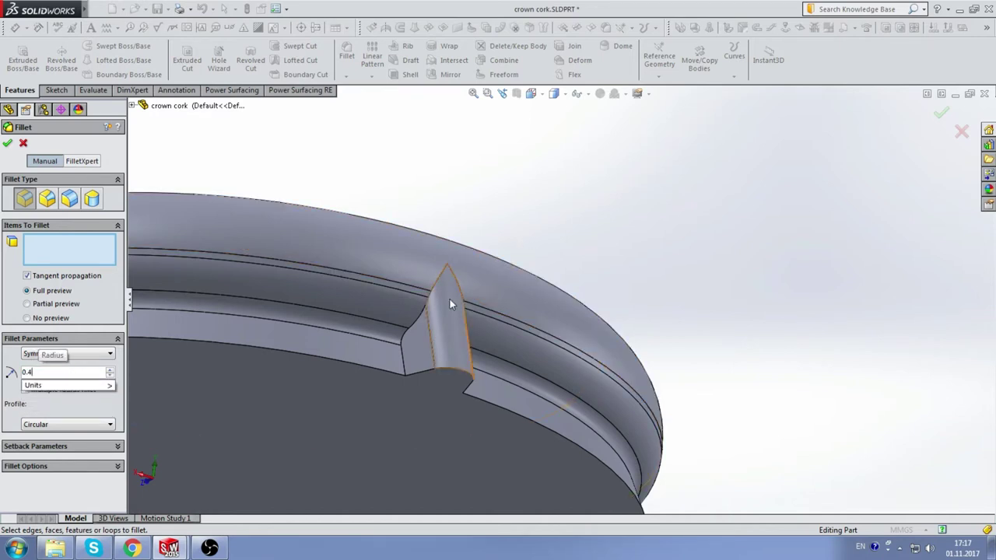
pyautogui.press('Return')
pyautogui.click(412, 322)
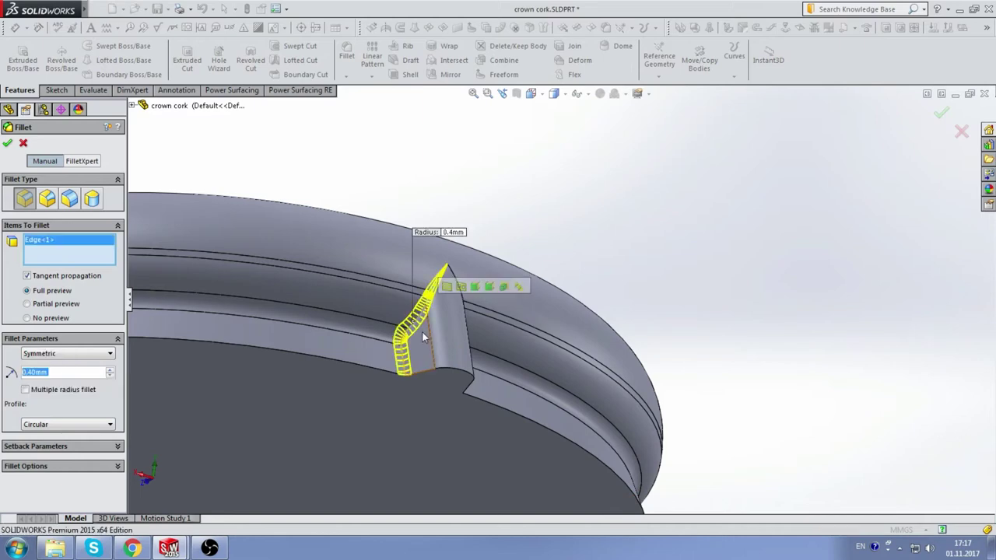
pyautogui.moveTo(421, 330); pyautogui.dragTo(437, 333, button='middle')
pyautogui.click(436, 333)
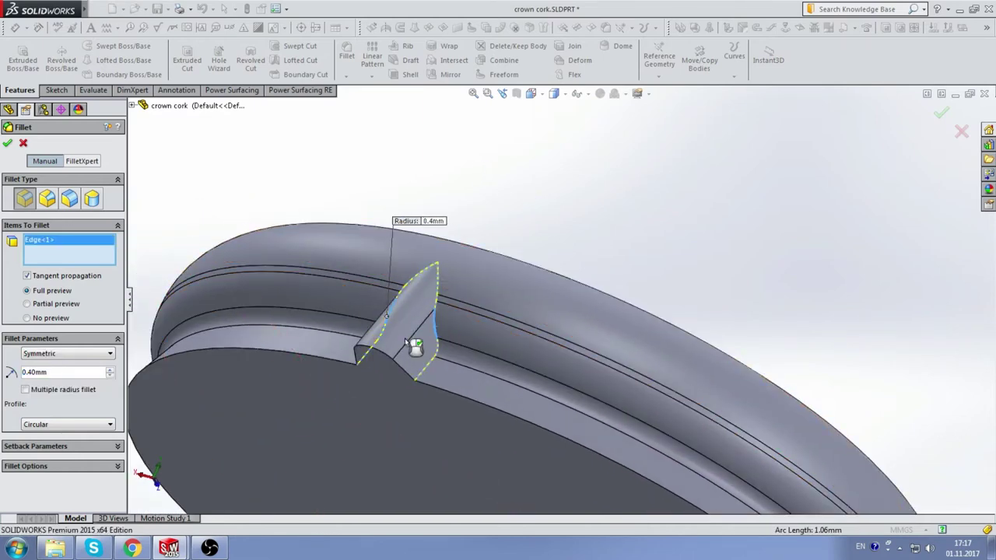
pyautogui.press('Return')
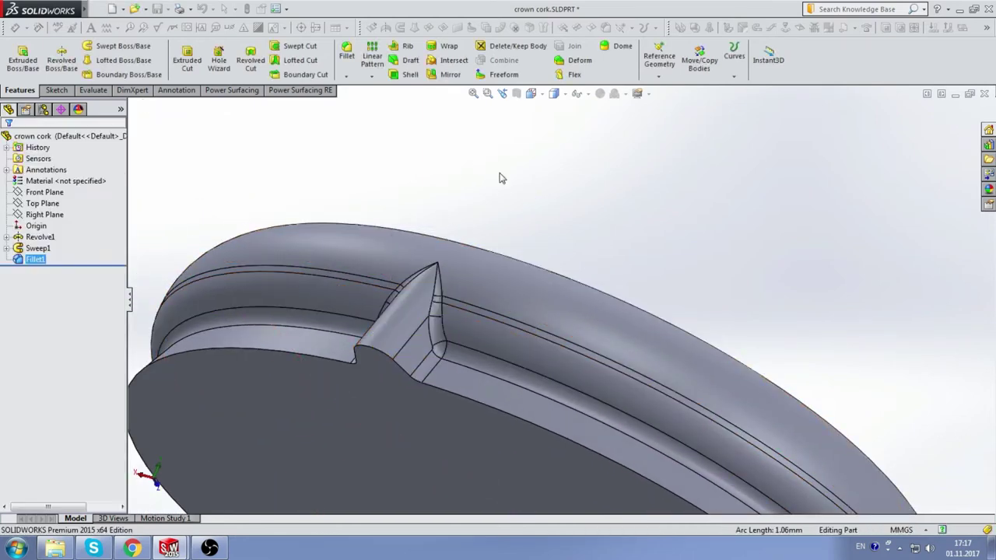
pyautogui.moveTo(500, 178)
pyautogui.mouseDown(button='middle')
pyautogui.moveTo(506, 195)
pyautogui.moveTo(564, 206)
pyautogui.mouseUp(button='middle')
pyautogui.scroll(3, 542, 323)
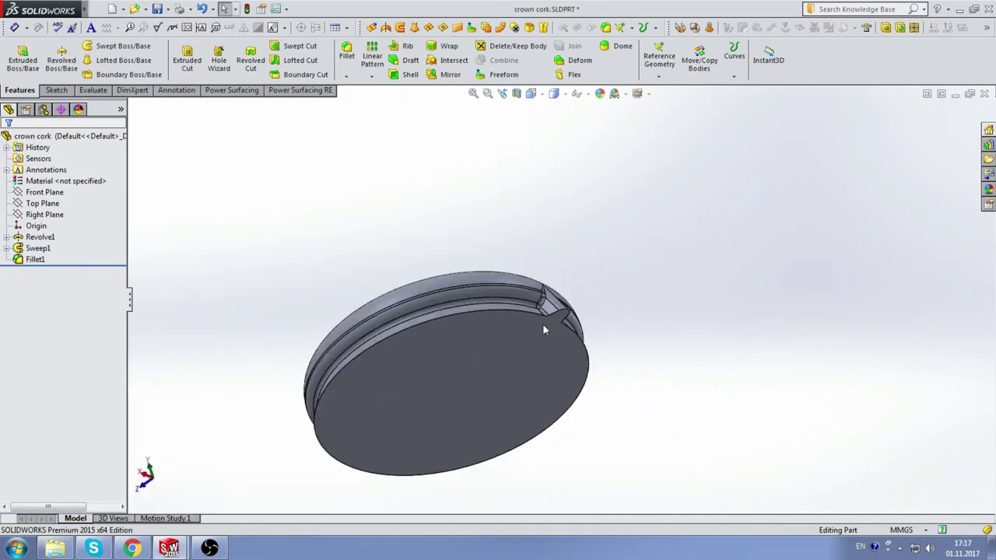
pyautogui.scroll(-3, 547, 304)
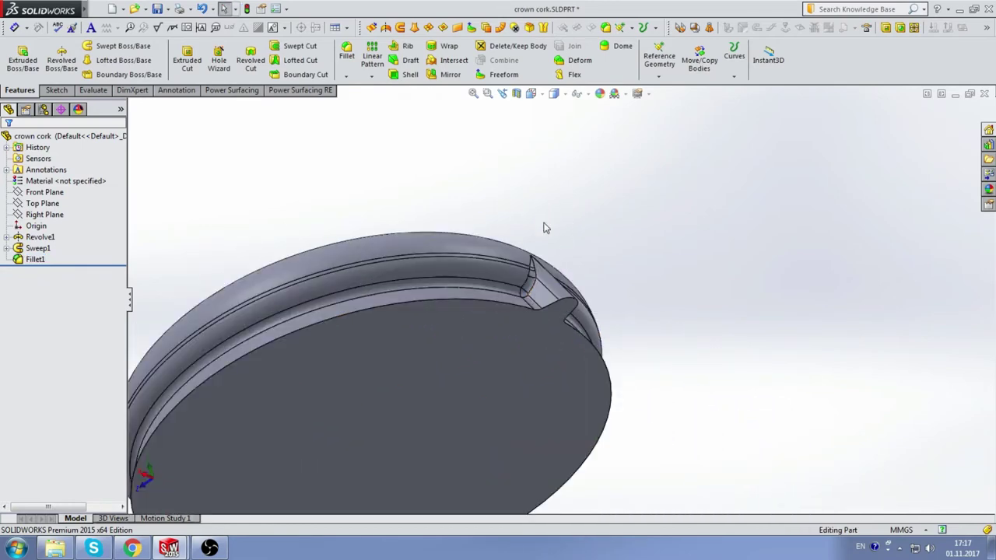
pyautogui.scroll(3, 545, 227)
pyautogui.moveTo(540, 216)
pyautogui.mouseDown(button='middle')
pyautogui.moveTo(513, 253)
pyautogui.moveTo(297, 327)
pyautogui.mouseUp(button='middle')
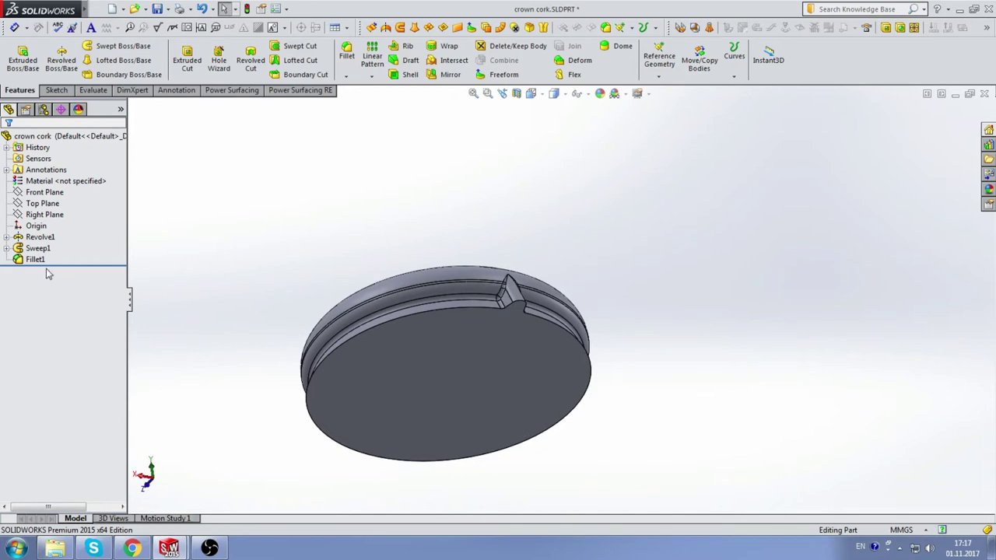
pyautogui.scroll(-2, 549, 257)
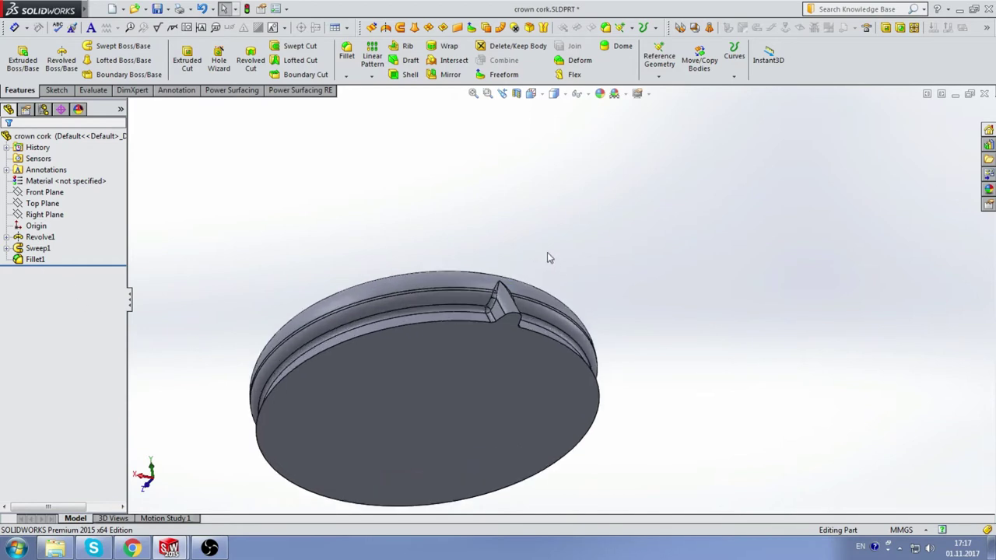
# Start a Circular Pattern using the cap's rim face as the rotation reference.
pyautogui.click(372, 76)
pyautogui.click(401, 100)
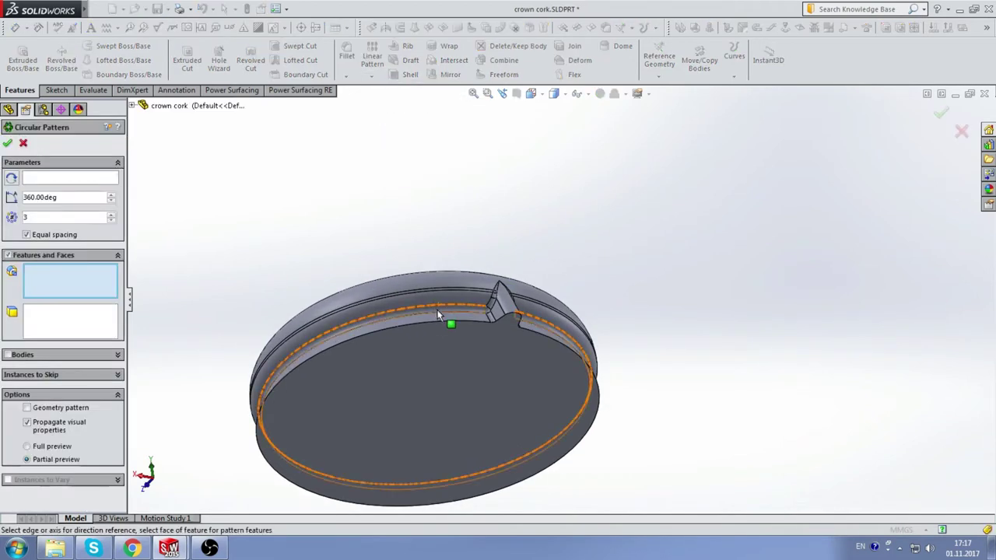
pyautogui.click(77, 177)
pyautogui.scroll(-3, 412, 327)
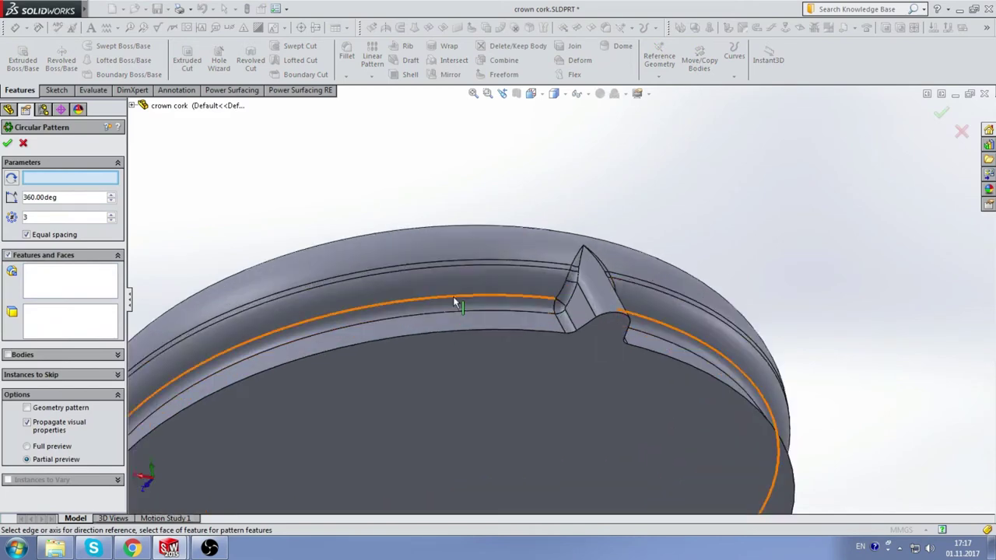
pyautogui.scroll(-2, 485, 265)
pyautogui.click(493, 278)
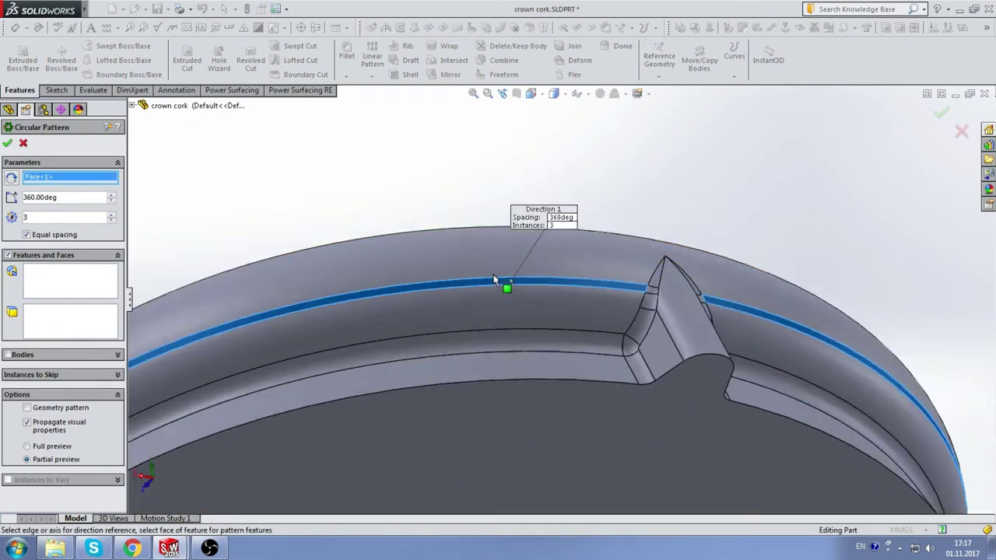
pyautogui.scroll(4, 492, 279)
pyautogui.scroll(2, 514, 295)
# Pattern Sweep1 and Fillet1 as 21 instances around 360°.
pyautogui.click(81, 291)
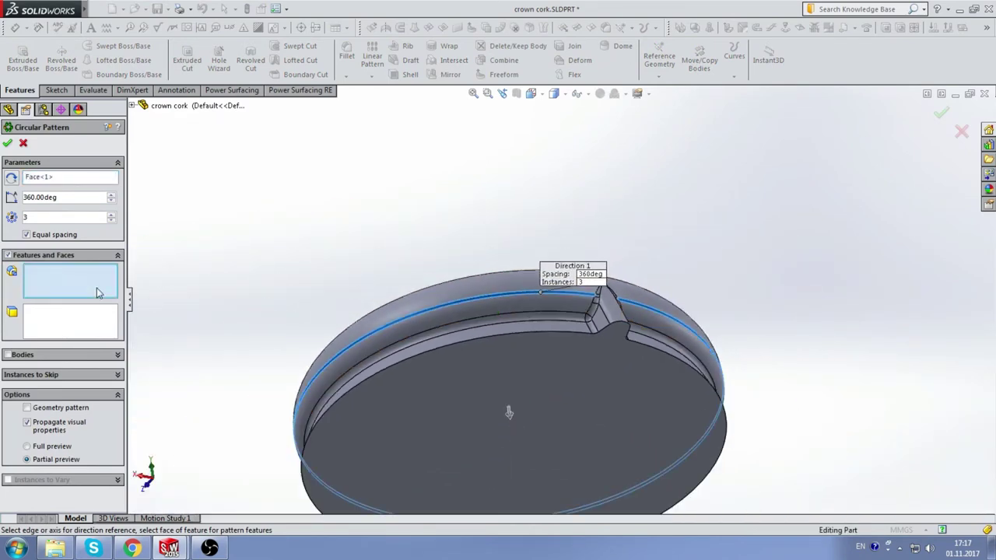
pyautogui.click(132, 106)
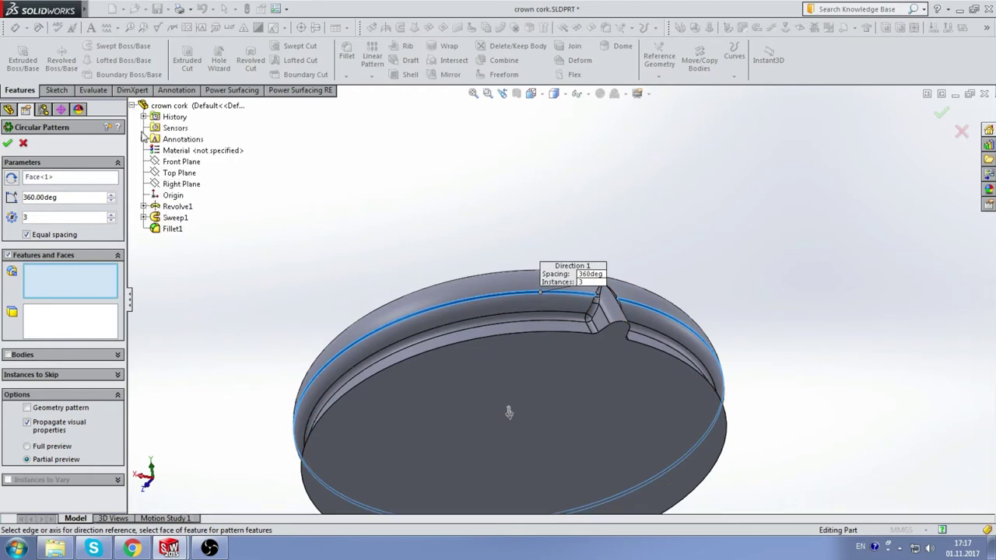
pyautogui.click(174, 218)
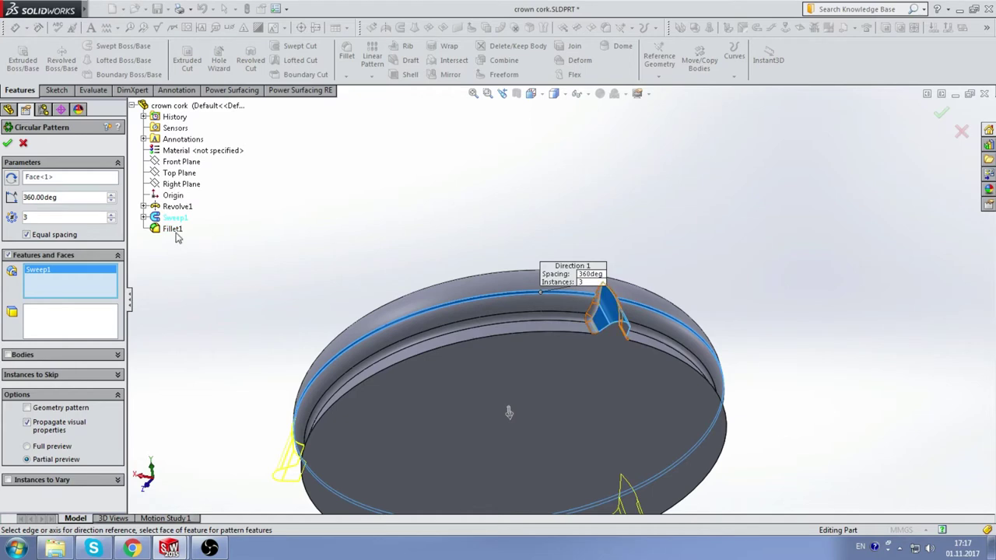
pyautogui.click(172, 229)
pyautogui.scroll(3, 456, 291)
pyautogui.moveTo(456, 291)
pyautogui.mouseDown(button='middle')
pyautogui.moveTo(518, 240)
pyautogui.moveTo(457, 223)
pyautogui.moveTo(524, 252)
pyautogui.moveTo(503, 222)
pyautogui.moveTo(467, 233)
pyautogui.mouseUp(button='middle')
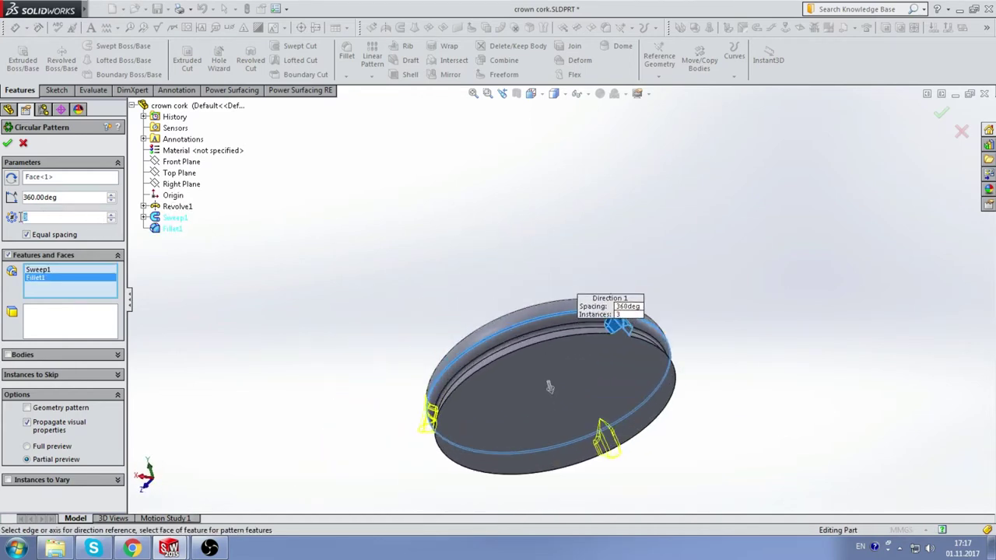
pyautogui.click(68, 217)
pyautogui.write('21')
pyautogui.press('Return')
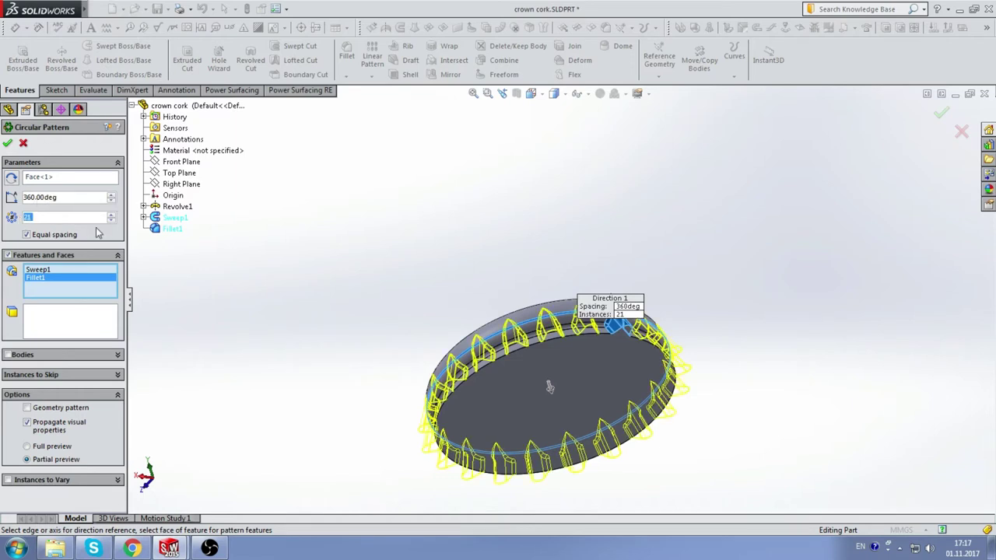
pyautogui.moveTo(549, 387); pyautogui.dragTo(515, 336, button='middle')
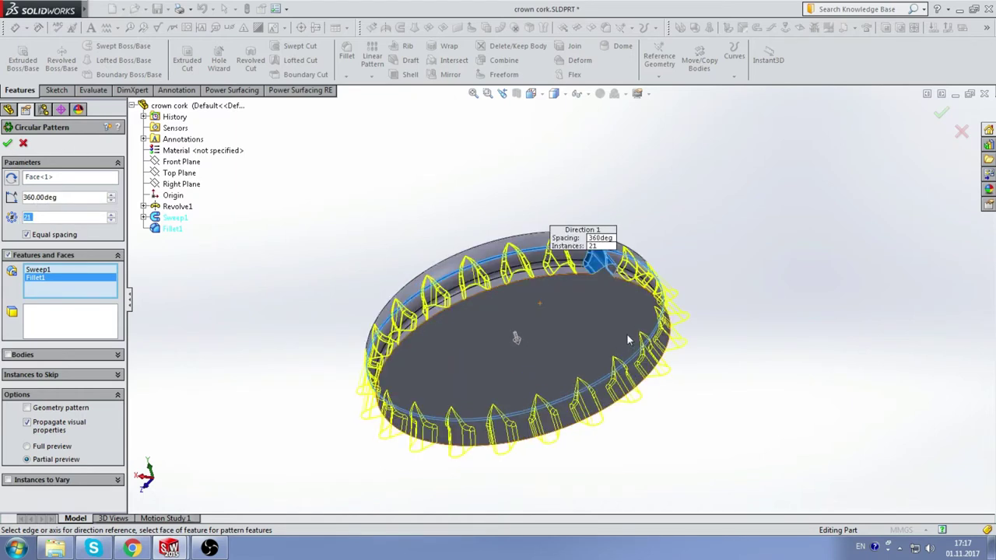
pyautogui.click(8, 144)
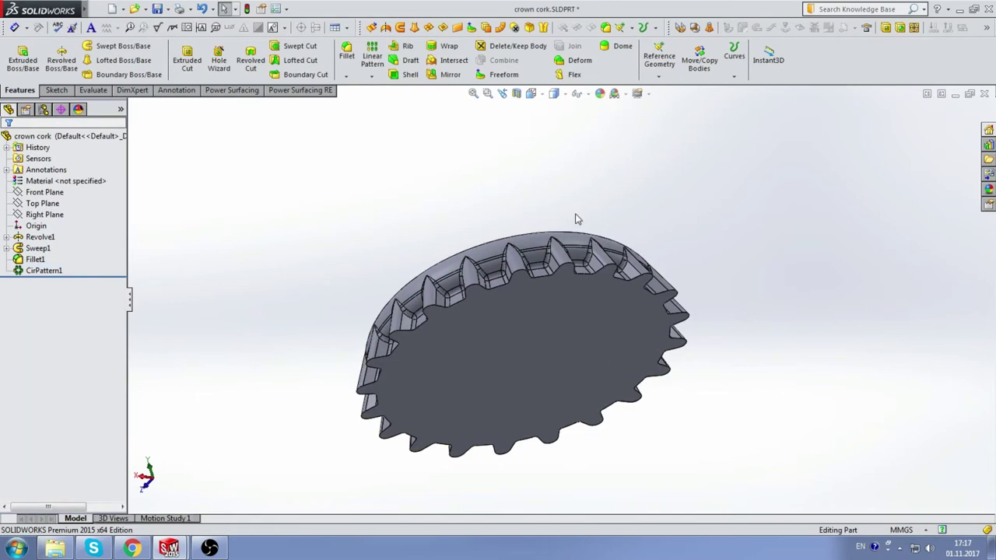
# Shell the cap to 0.20 mm thickness, removing the flat face.
pyautogui.moveTo(577, 218)
pyautogui.mouseDown(button='middle')
pyautogui.moveTo(470, 190)
pyautogui.moveTo(380, 251)
pyautogui.moveTo(417, 142)
pyautogui.moveTo(594, 218)
pyautogui.moveTo(622, 253)
pyautogui.moveTo(642, 200)
pyautogui.moveTo(604, 346)
pyautogui.mouseUp(button='middle')
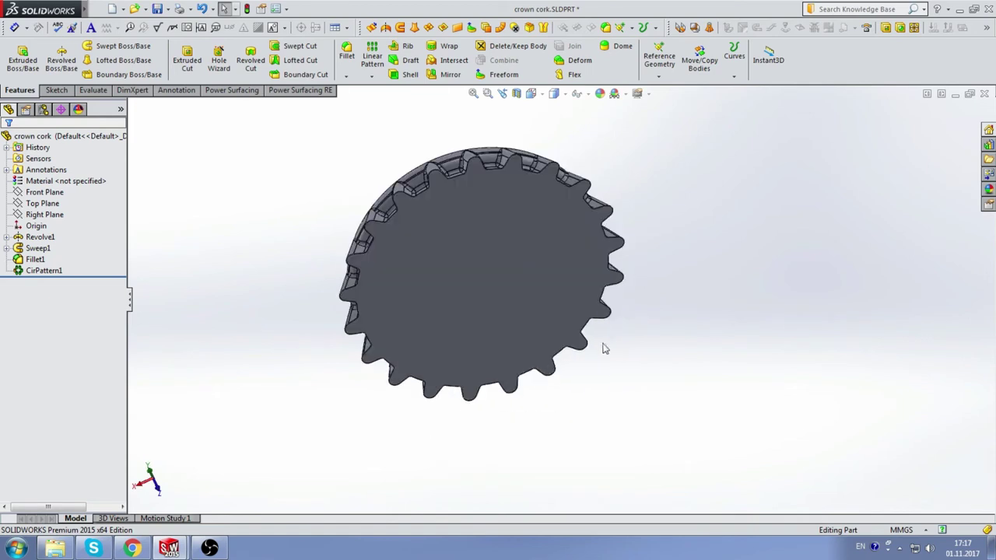
pyautogui.scroll(-2, 510, 203)
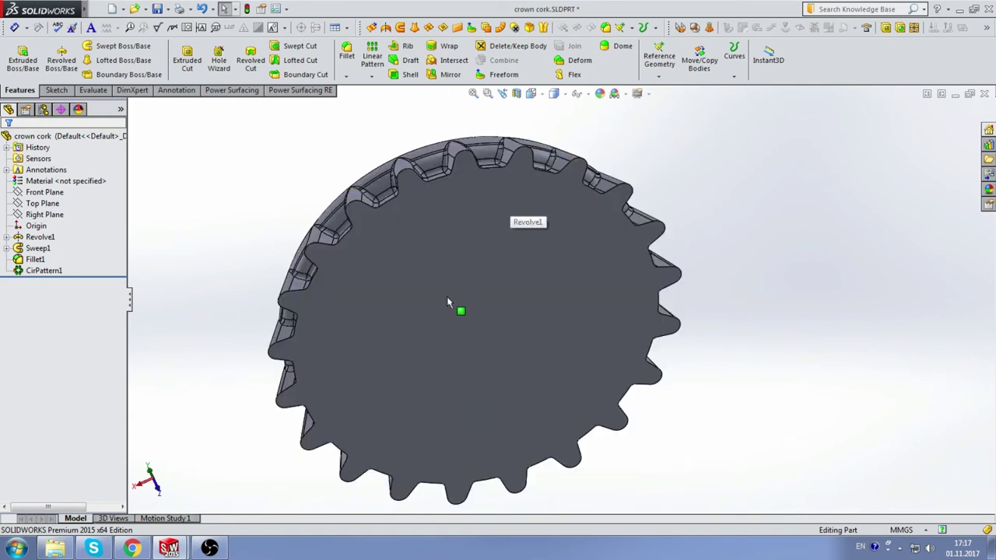
pyautogui.scroll(2, 464, 317)
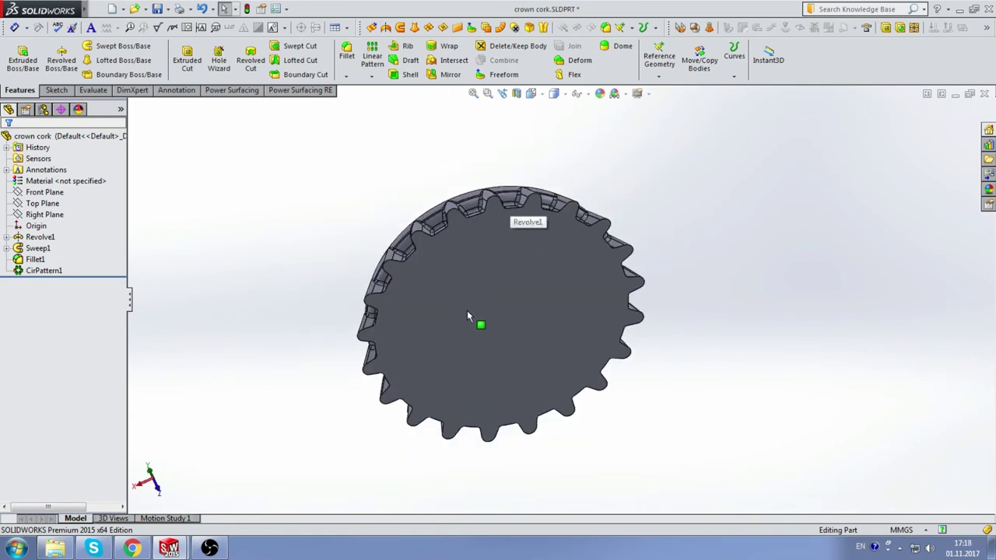
pyautogui.click(410, 75)
pyautogui.click(485, 272)
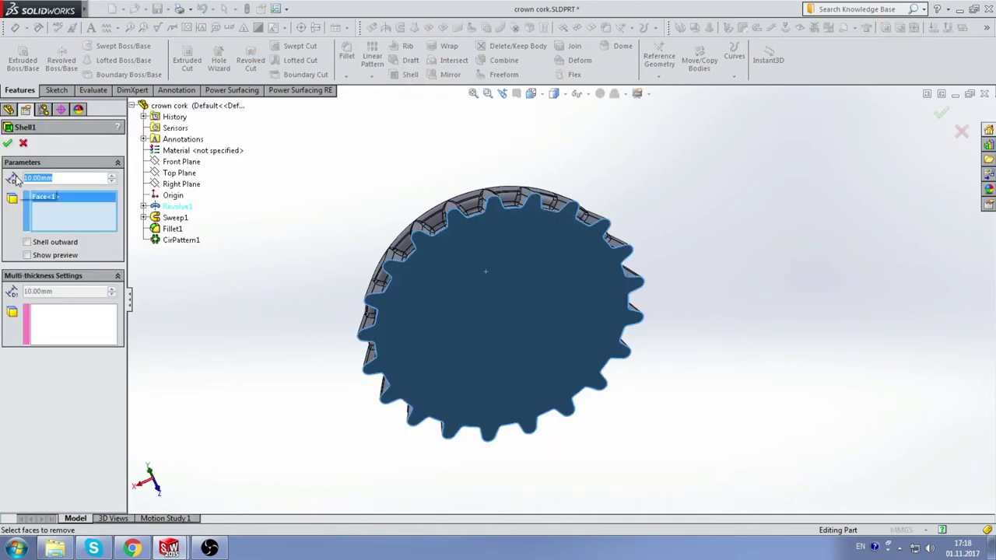
pyautogui.write('0.2')
pyautogui.press('Return')
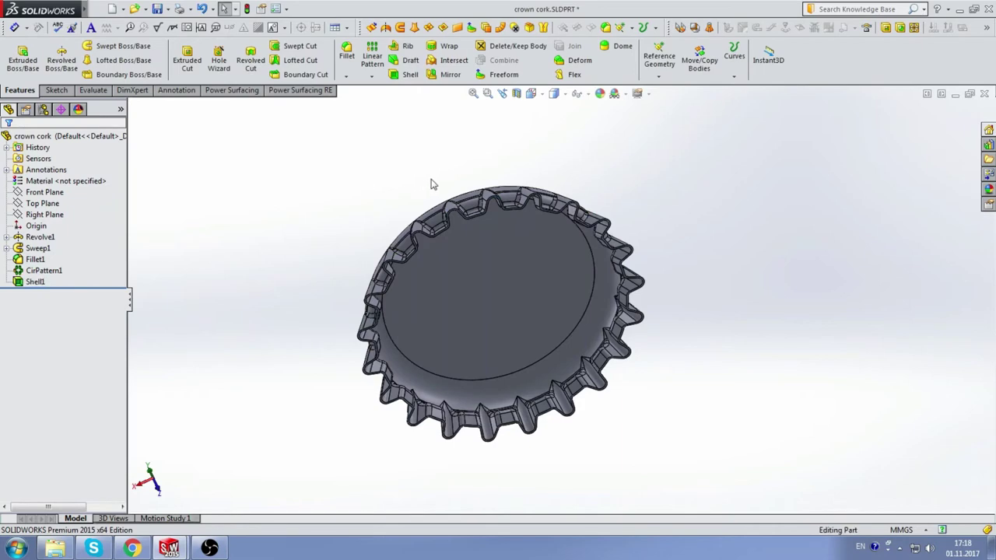
# Inspect the hollowed cap and select Right Plane in the feature tree.
pyautogui.moveTo(431, 184)
pyautogui.mouseDown(button='middle')
pyautogui.moveTo(310, 192)
pyautogui.moveTo(486, 252)
pyautogui.moveTo(487, 158)
pyautogui.moveTo(451, 225)
pyautogui.moveTo(454, 338)
pyautogui.moveTo(427, 338)
pyautogui.mouseUp(button='middle')
pyautogui.scroll(3, 576, 327)
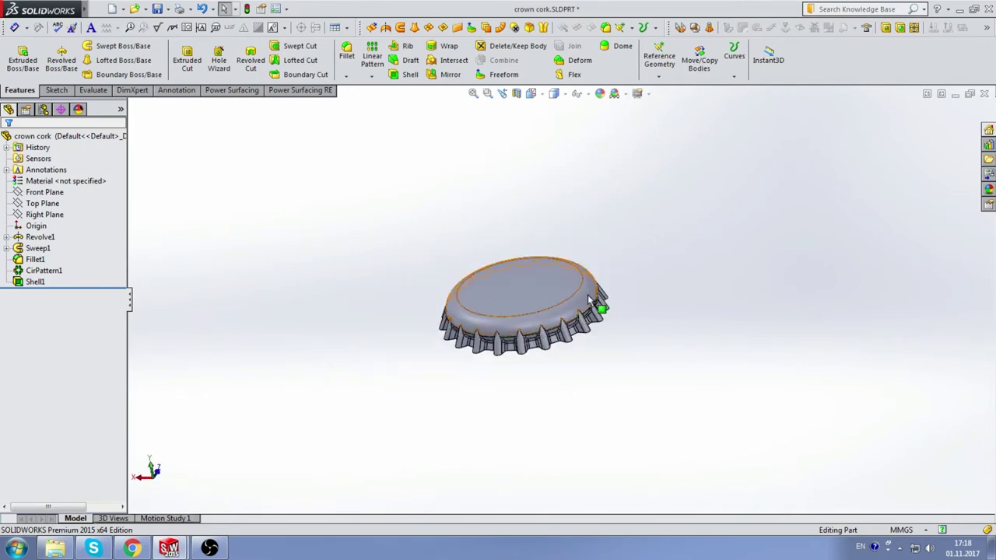
pyautogui.scroll(-2, 588, 297)
pyautogui.scroll(-2, 495, 310)
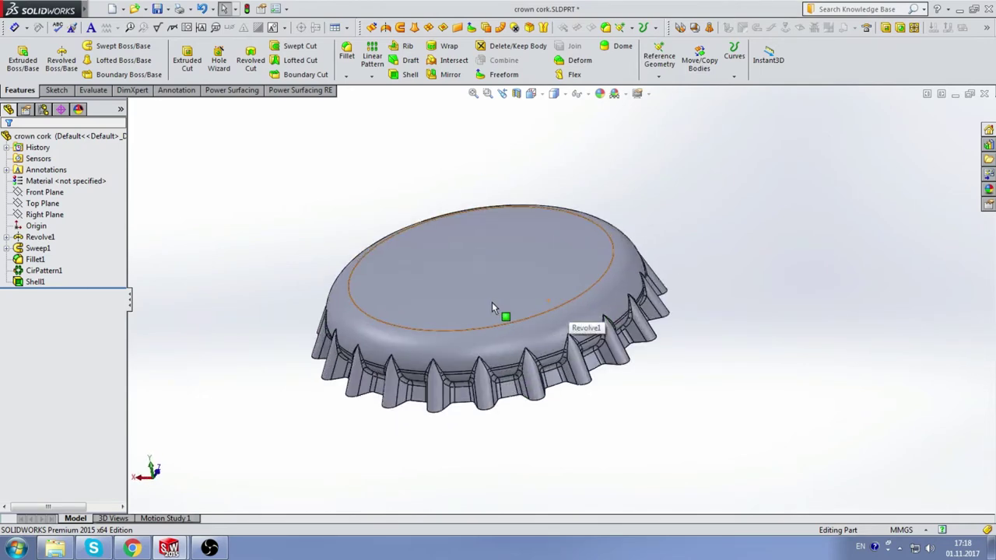
pyautogui.scroll(2, 492, 308)
pyautogui.click(36, 225)
pyautogui.click(42, 216)
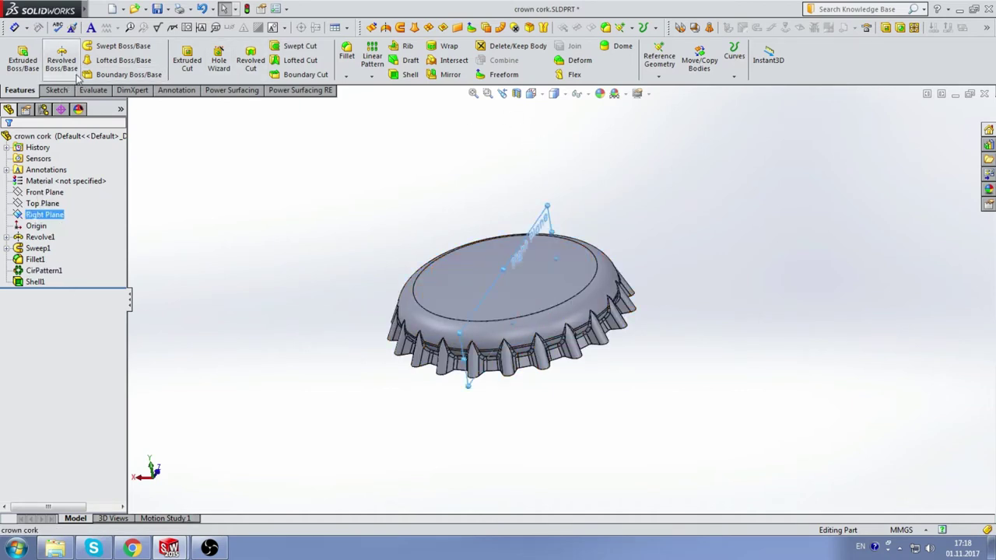
# Start a sketch on the Right Plane and view it normal-to.
pyautogui.click(246, 65)
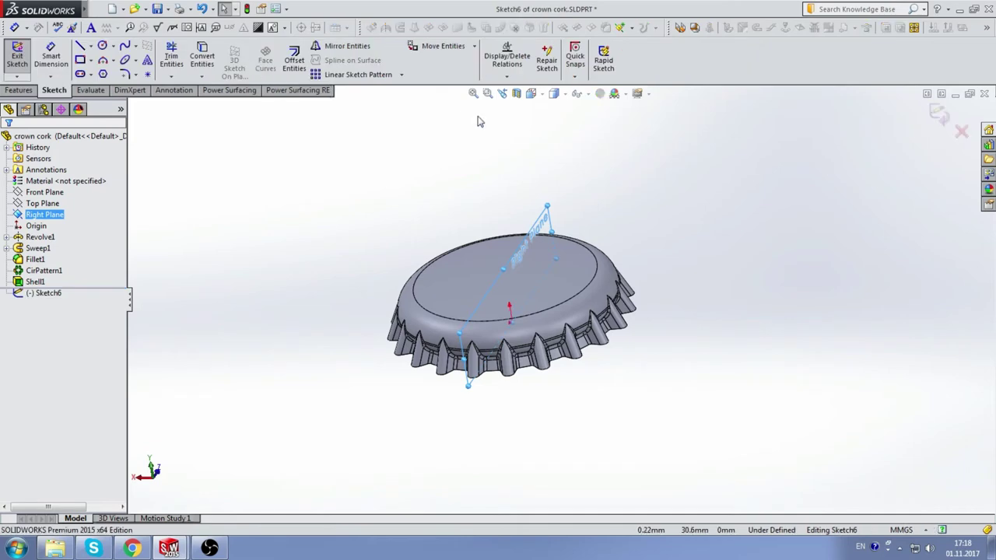
pyautogui.click(553, 94)
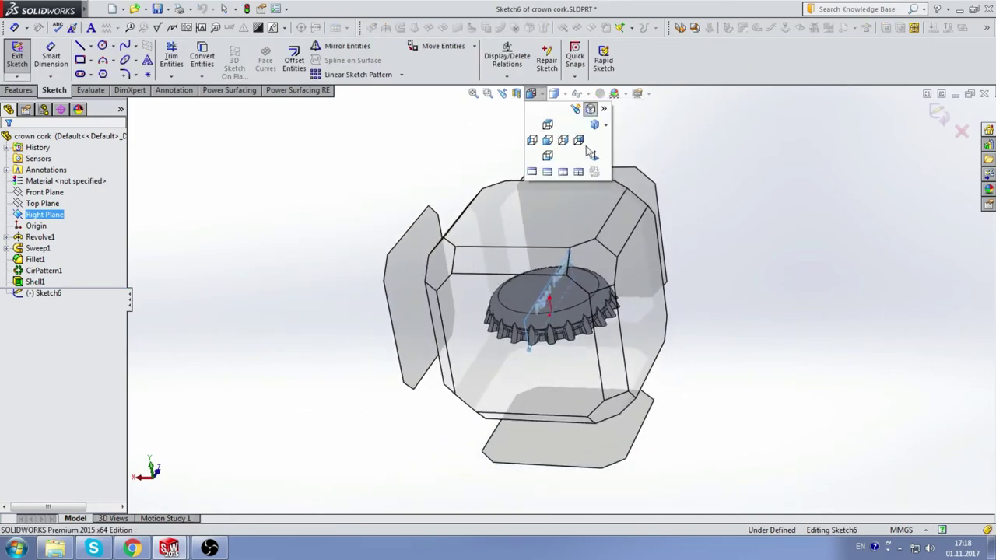
pyautogui.click(594, 159)
pyautogui.scroll(2, 560, 295)
pyautogui.scroll(-3, 660, 315)
pyautogui.scroll(-2, 591, 274)
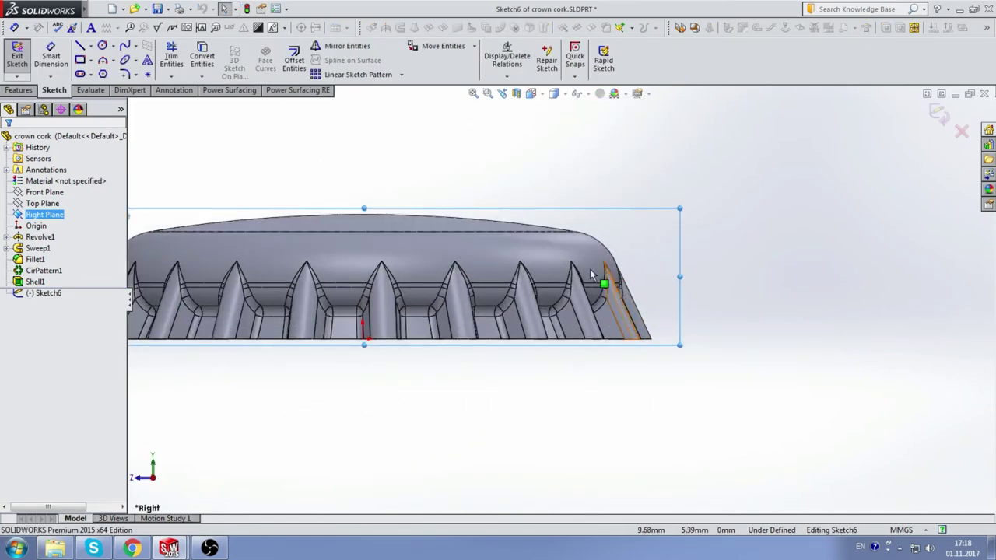
# Draw a vertical construction centerline up from the origin past the cap.
pyautogui.click(90, 46)
pyautogui.click(105, 73)
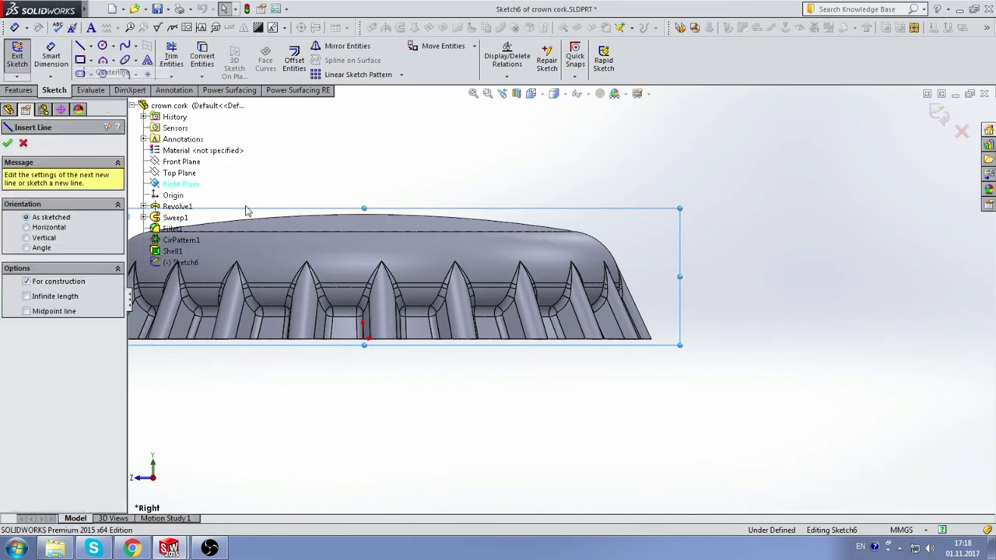
pyautogui.click(362, 340)
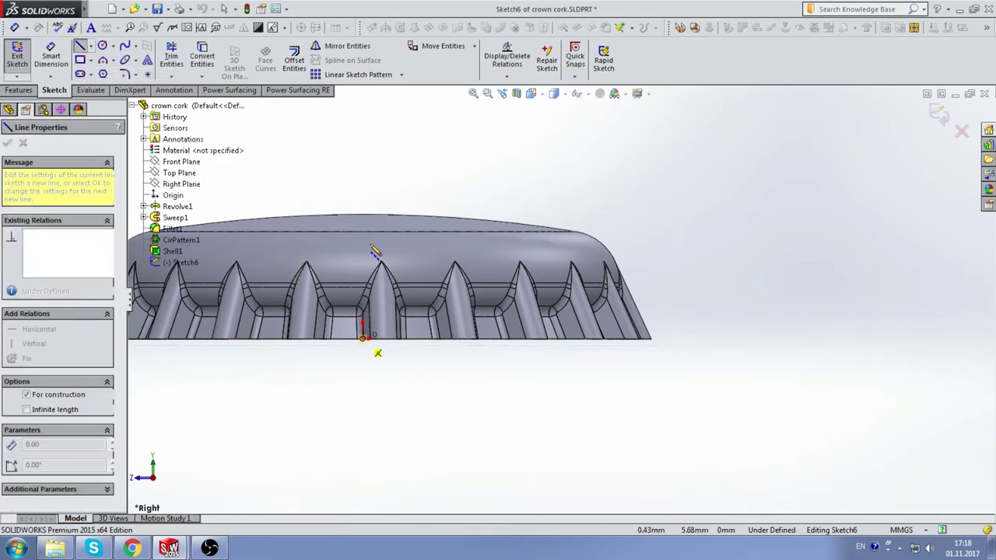
pyautogui.click(362, 166)
pyautogui.click(90, 45)
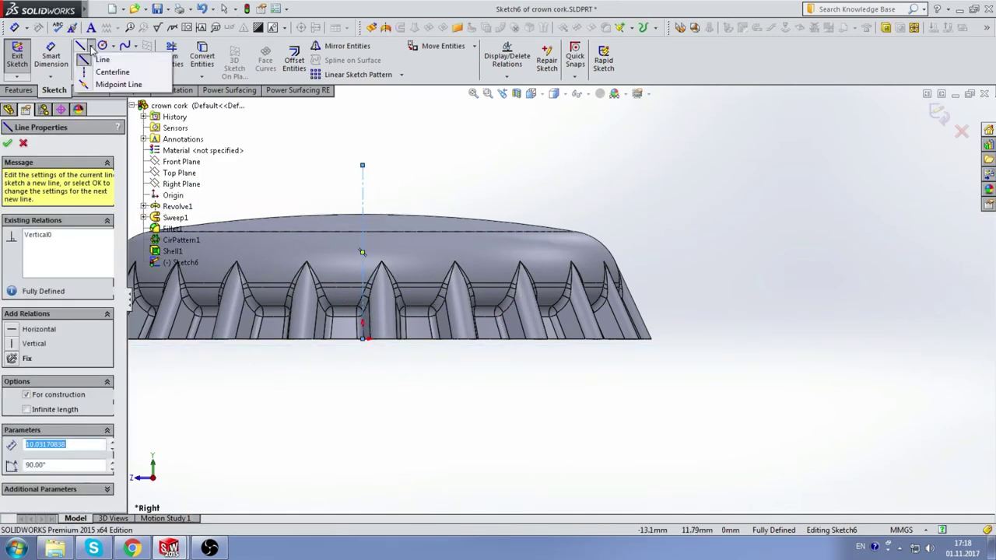
pyautogui.click(100, 58)
# Draw a closed triangular cut profile at the cap's bottom outer edge.
pyautogui.scroll(-3, 591, 350)
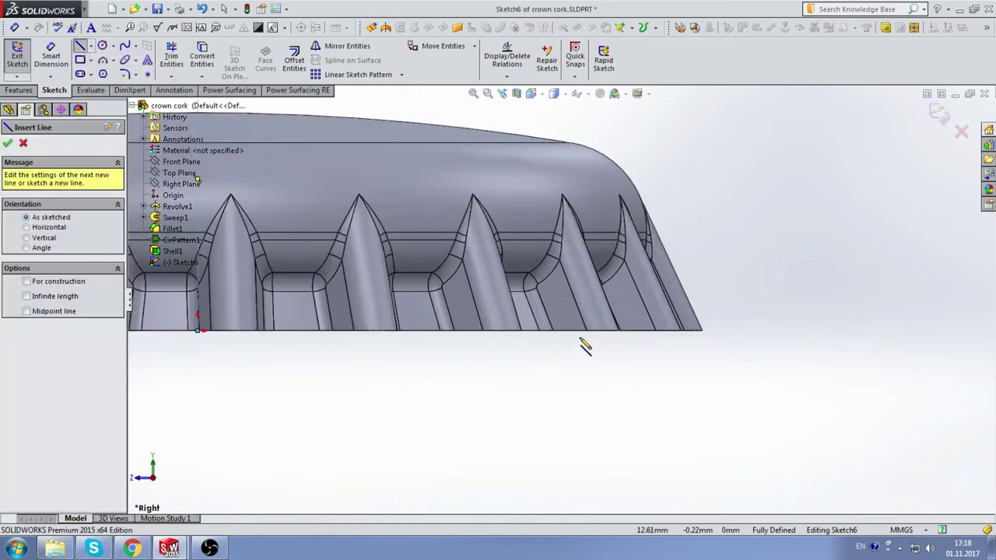
pyautogui.click(529, 329)
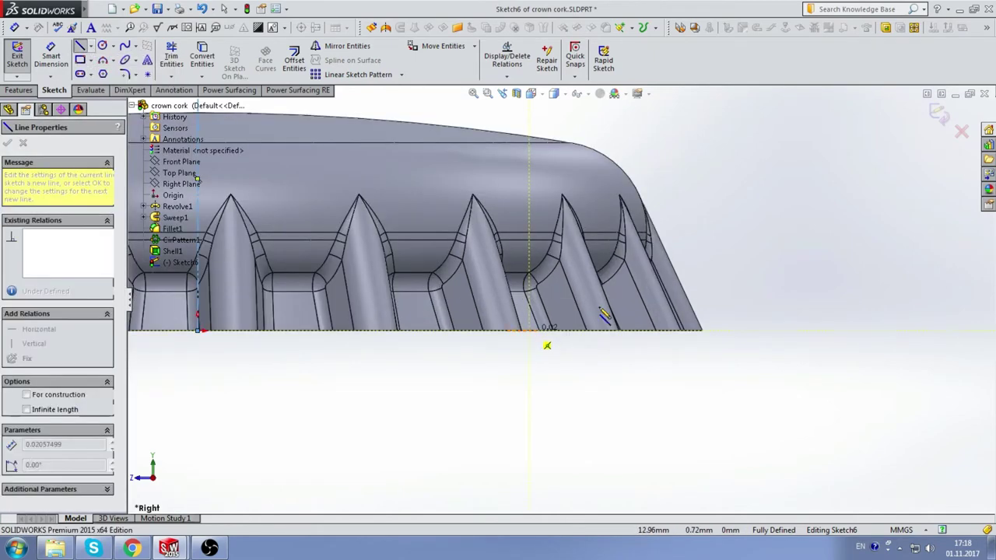
pyautogui.click(729, 279)
pyautogui.click(729, 330)
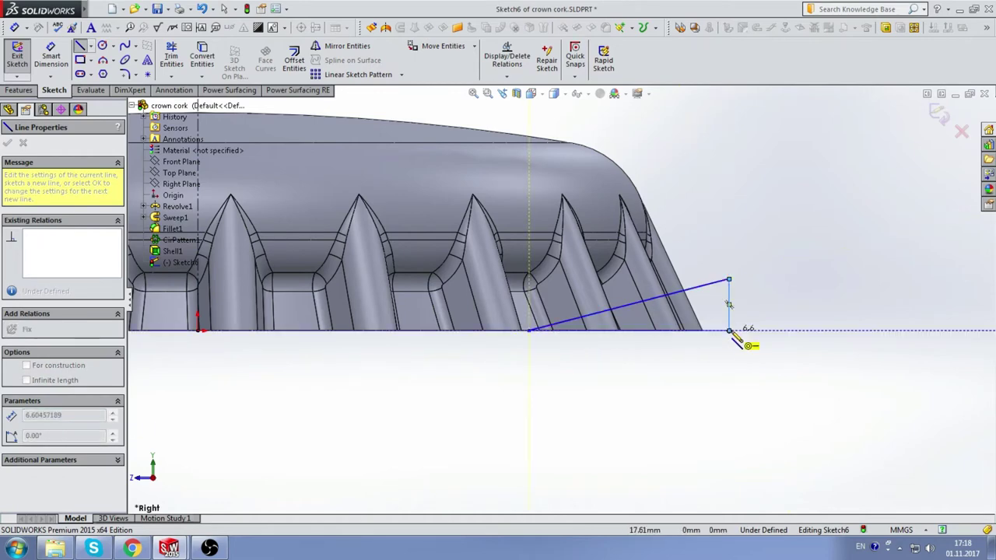
pyautogui.click(529, 330)
# Dimension the triangle's corner at 28.3 from the centerline.
pyautogui.click(50, 58)
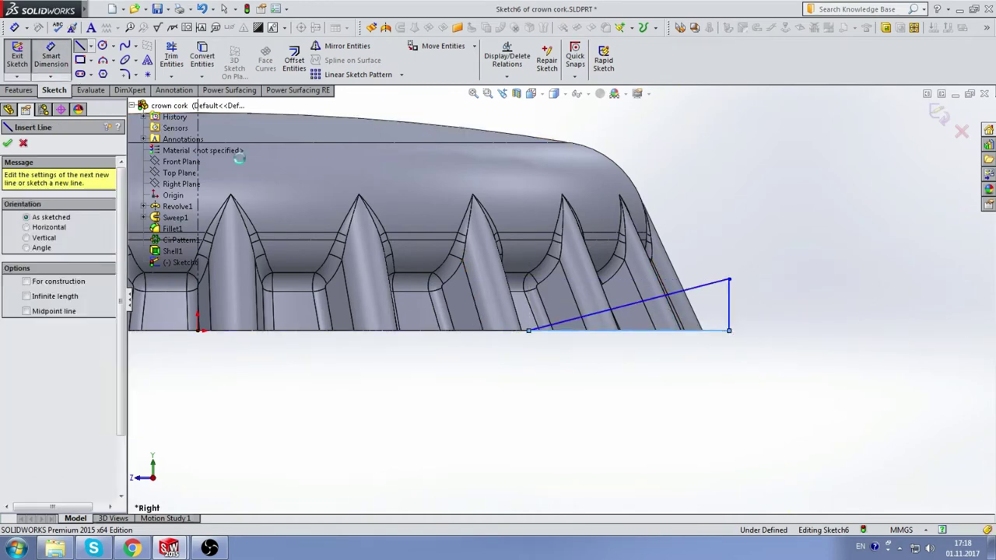
pyautogui.scroll(2, 511, 329)
pyautogui.scroll(1, 545, 326)
pyautogui.click(544, 314)
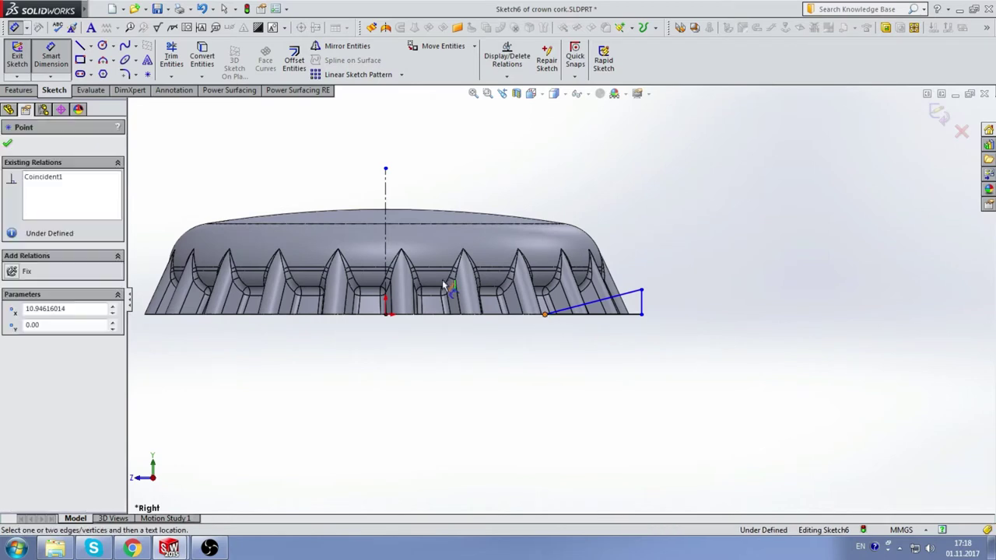
pyautogui.click(385, 233)
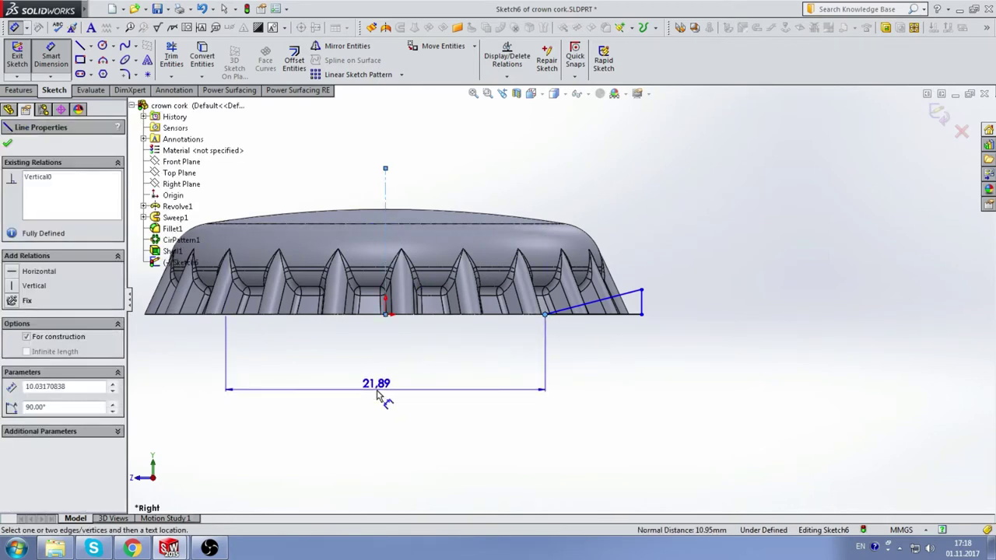
pyautogui.click(378, 395)
pyautogui.write('2')
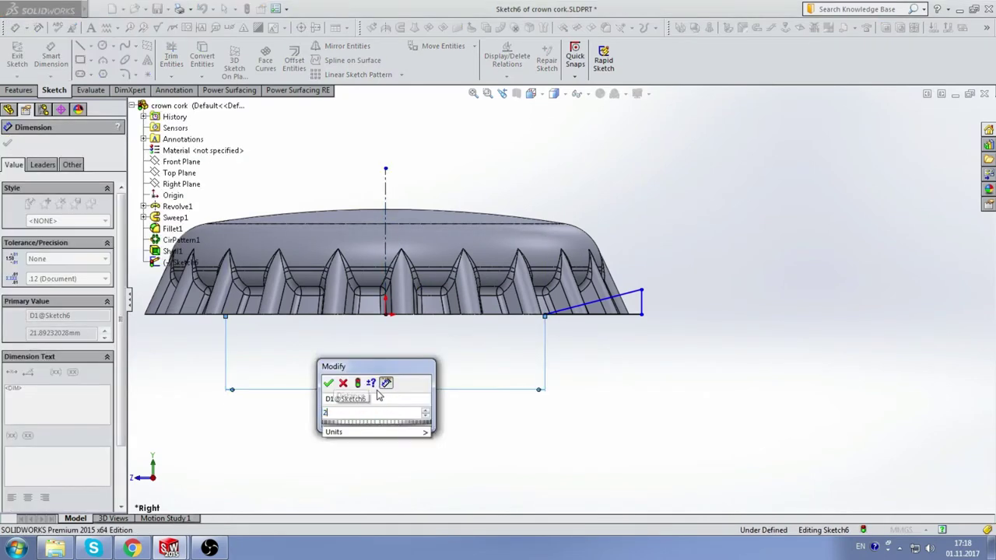
pyautogui.write('8.3')
pyautogui.press('Return')
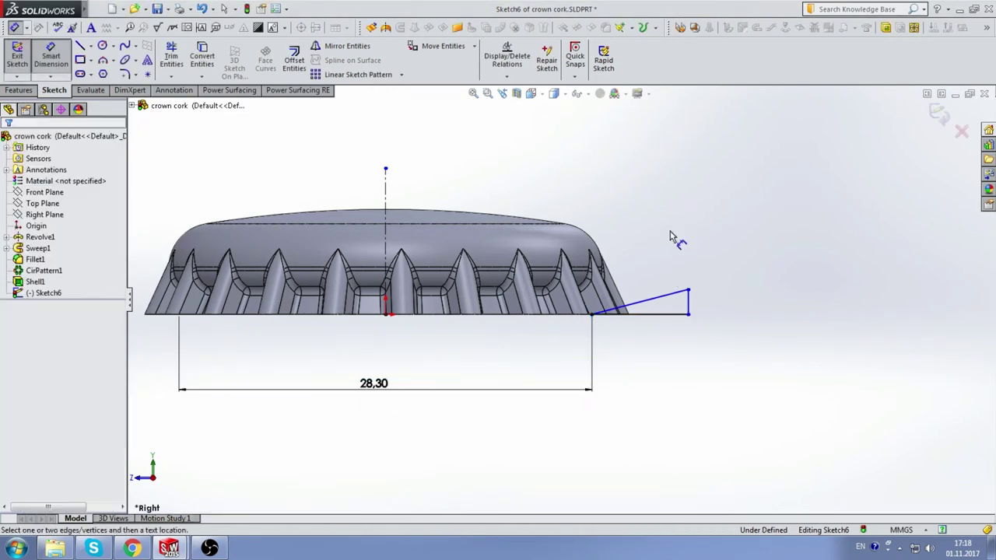
# Dimension the sloped line at 12.6° to the base and preview a Revolved Cut.
pyautogui.scroll(-3, 636, 302)
pyautogui.scroll(2, 566, 342)
pyautogui.scroll(-2, 632, 296)
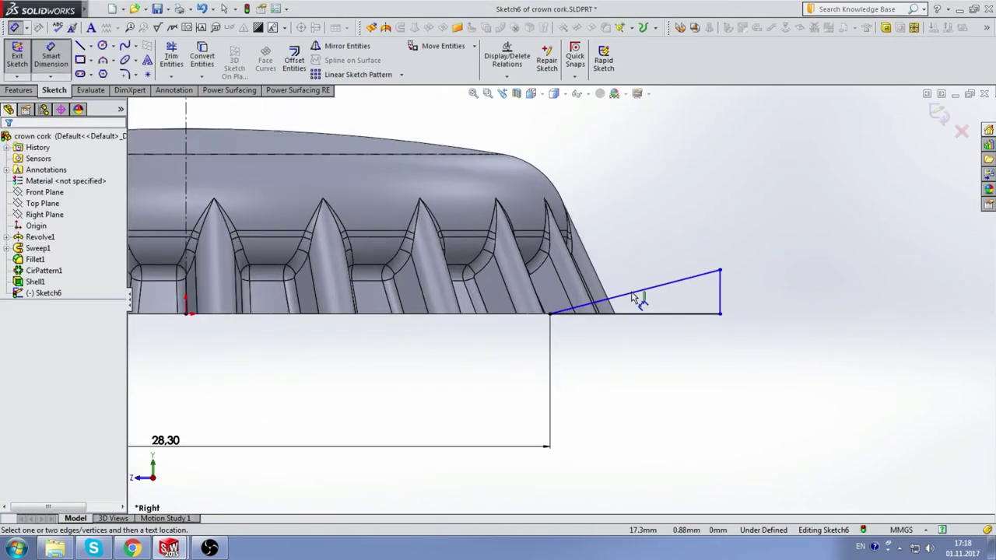
pyautogui.click(637, 292)
pyautogui.click(645, 313)
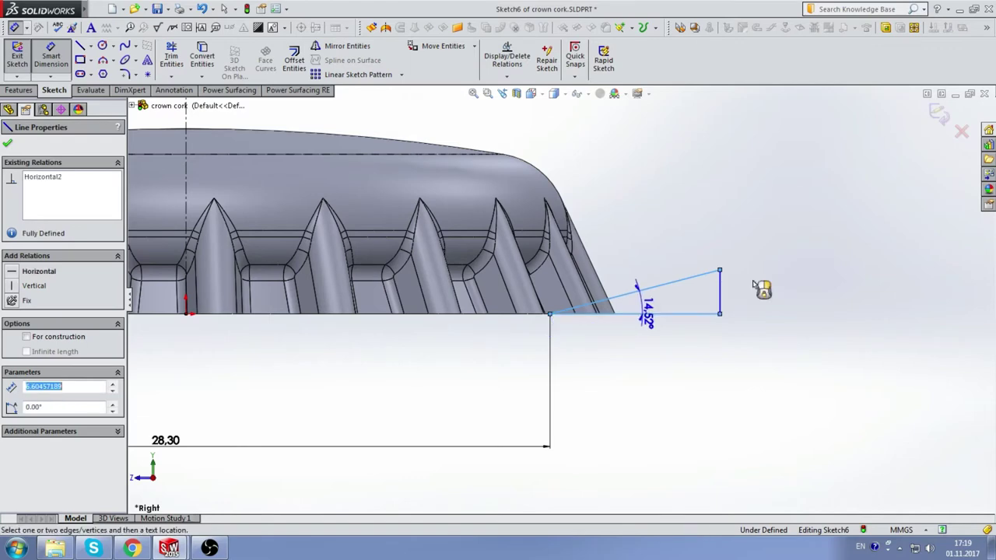
pyautogui.click(775, 286)
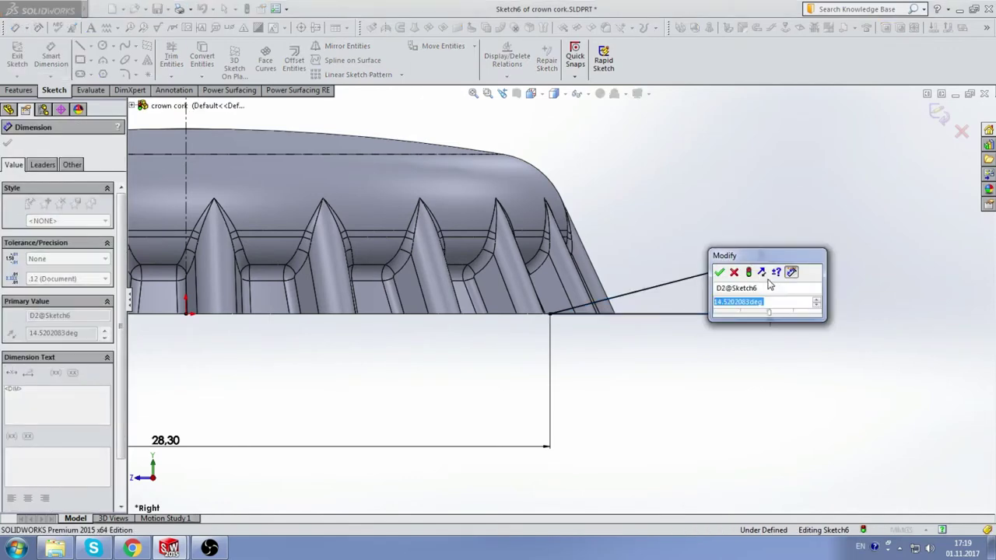
pyautogui.write('12.6')
pyautogui.press('Return')
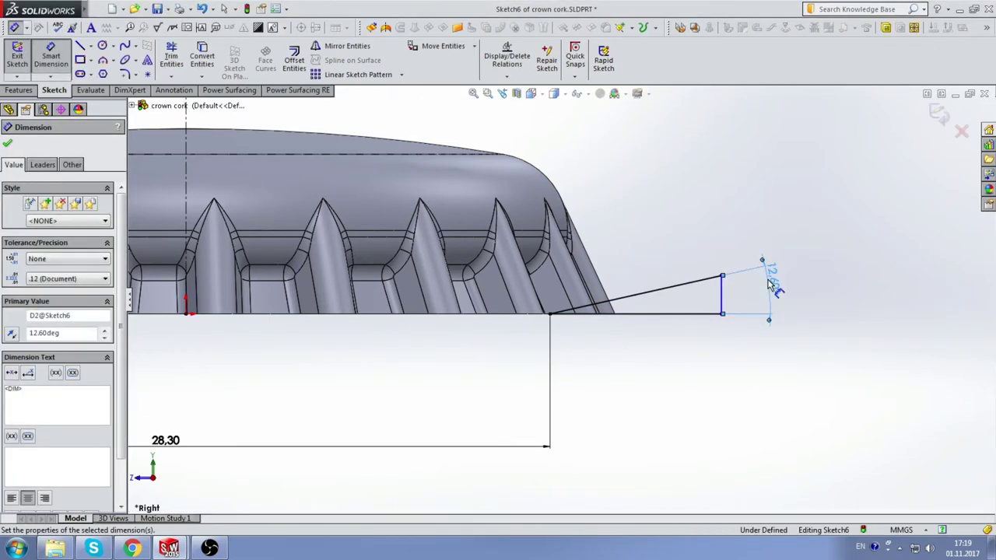
pyautogui.click(665, 231)
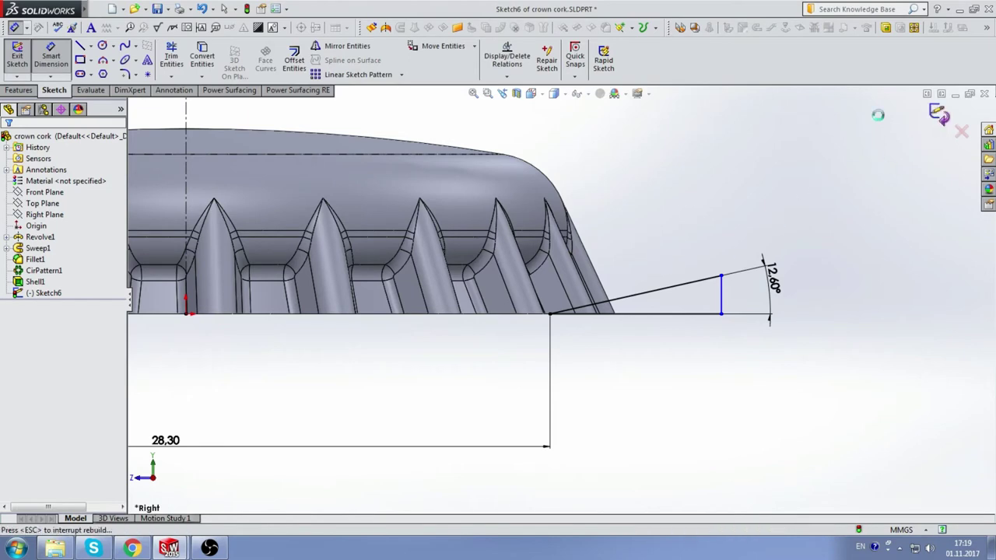
pyautogui.click(939, 118)
# Accept the 360° Cut-Revolve around Line1 and orbit to inspect the trimmed teeth.
pyautogui.press('f')
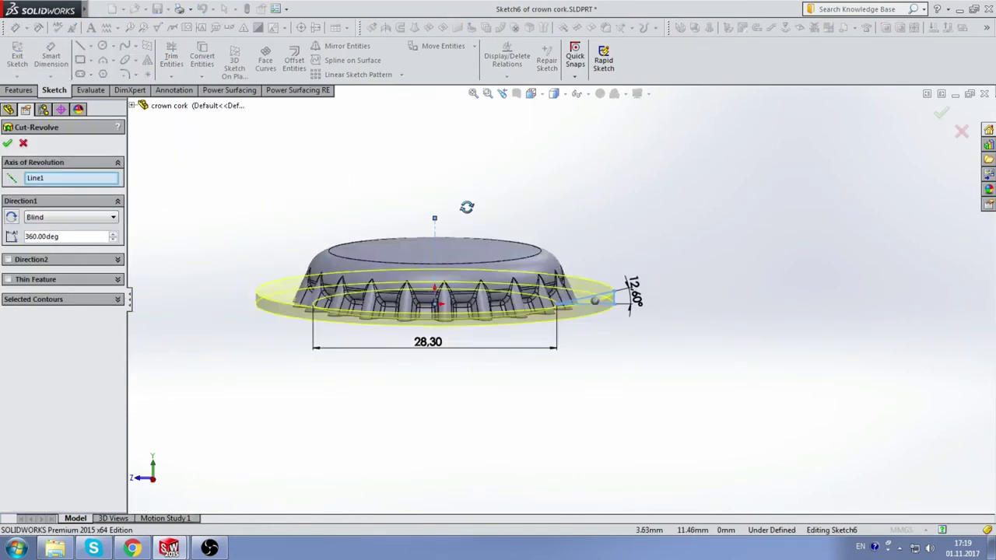
pyautogui.moveTo(495, 215); pyautogui.dragTo(484, 228, button='middle')
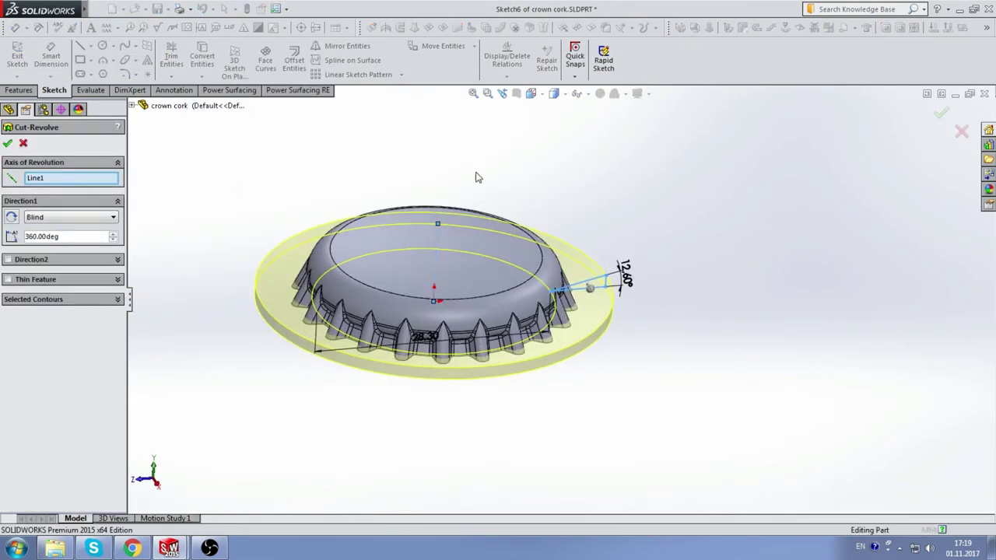
pyautogui.press('Return')
pyautogui.moveTo(534, 252)
pyautogui.mouseDown(button='middle')
pyautogui.moveTo(494, 144)
pyautogui.moveTo(500, 131)
pyautogui.moveTo(529, 173)
pyautogui.moveTo(539, 155)
pyautogui.moveTo(506, 125)
pyautogui.mouseUp(button='middle')
pyautogui.moveTo(471, 91)
pyautogui.mouseDown(button='middle')
pyautogui.moveTo(527, 145)
pyautogui.moveTo(578, 256)
pyautogui.moveTo(518, 220)
pyautogui.moveTo(433, 211)
pyautogui.moveTo(458, 260)
pyautogui.moveTo(425, 260)
pyautogui.moveTo(436, 231)
pyautogui.moveTo(468, 259)
pyautogui.moveTo(469, 136)
pyautogui.moveTo(531, 229)
pyautogui.moveTo(526, 122)
pyautogui.moveTo(545, 194)
pyautogui.moveTo(688, 360)
pyautogui.mouseUp(button='middle')
pyautogui.scroll(3, 531, 229)
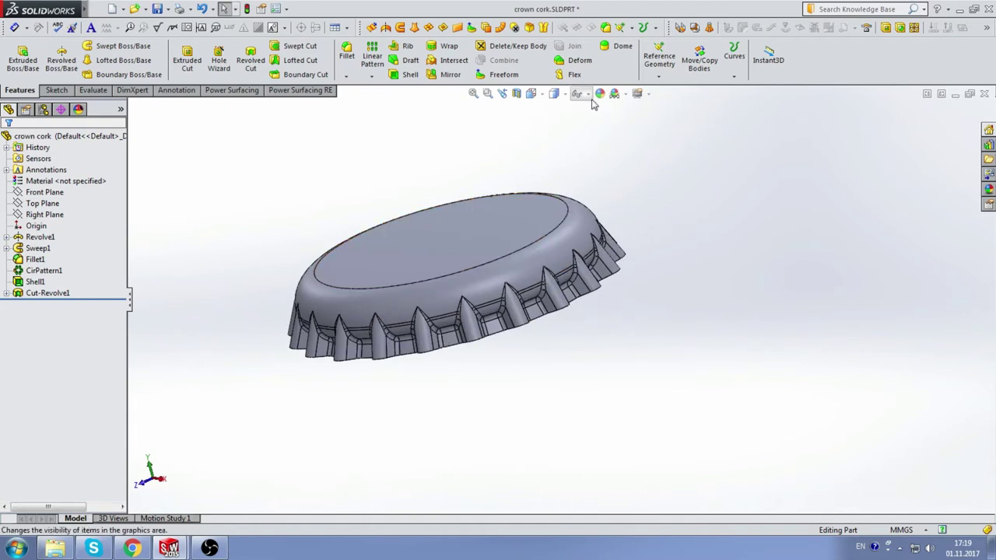
# Switch to Shaded display without edges and view the cap from the top.
pyautogui.click(555, 124)
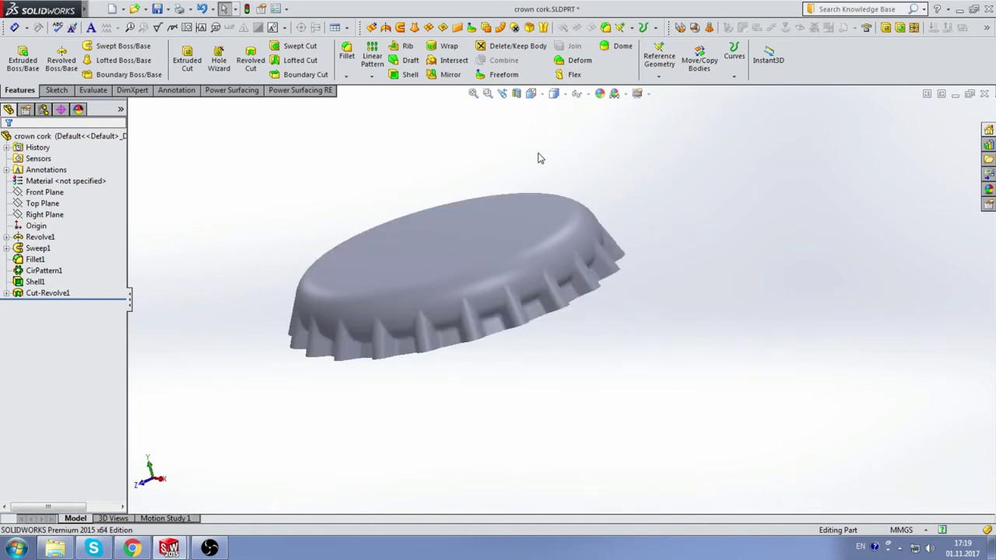
pyautogui.moveTo(487, 186)
pyautogui.mouseDown(button='middle')
pyautogui.moveTo(422, 140)
pyautogui.moveTo(391, 182)
pyautogui.moveTo(340, 207)
pyautogui.moveTo(314, 253)
pyautogui.moveTo(249, 160)
pyautogui.moveTo(285, 238)
pyautogui.mouseUp(button='middle')
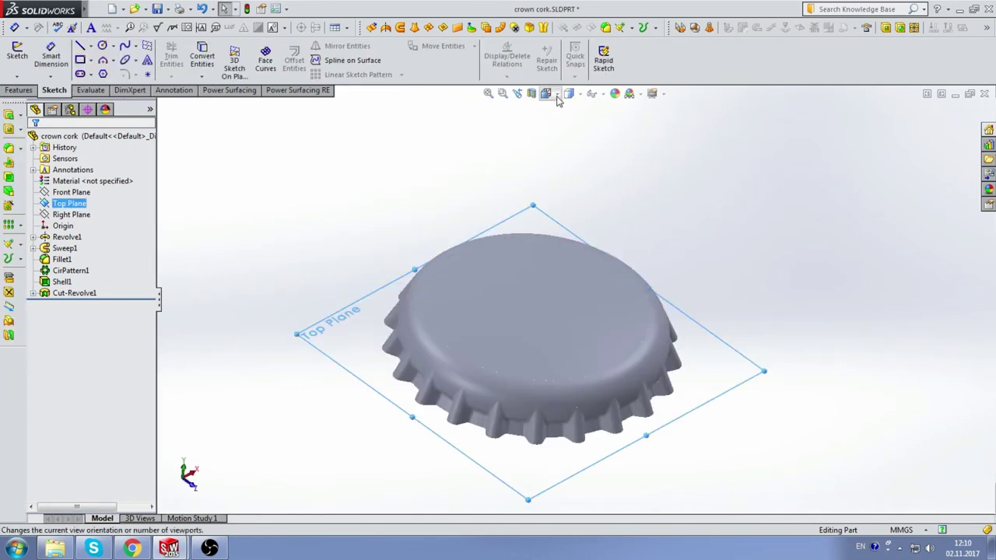
pyautogui.click(557, 98)
pyautogui.click(608, 152)
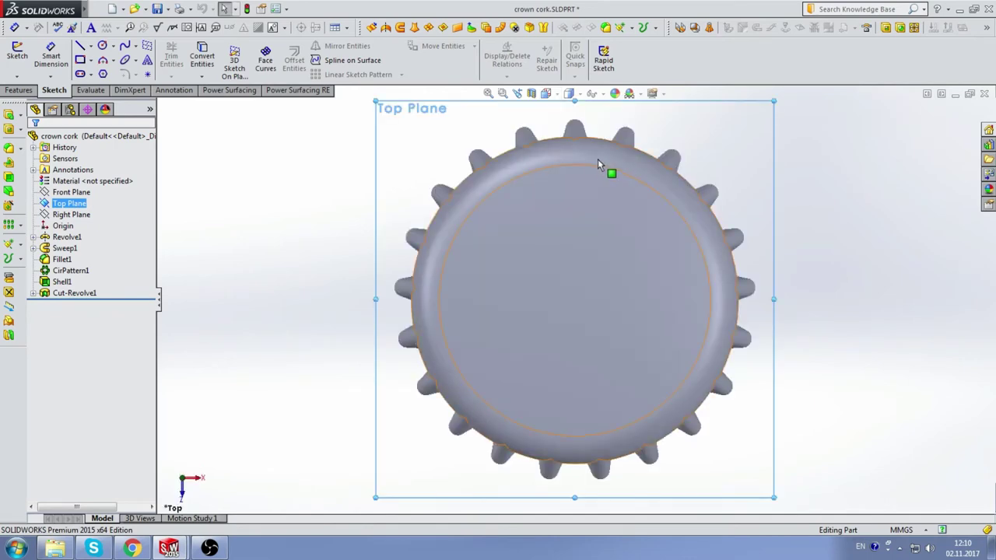
pyautogui.scroll(2, 667, 285)
pyautogui.scroll(-2, 630, 284)
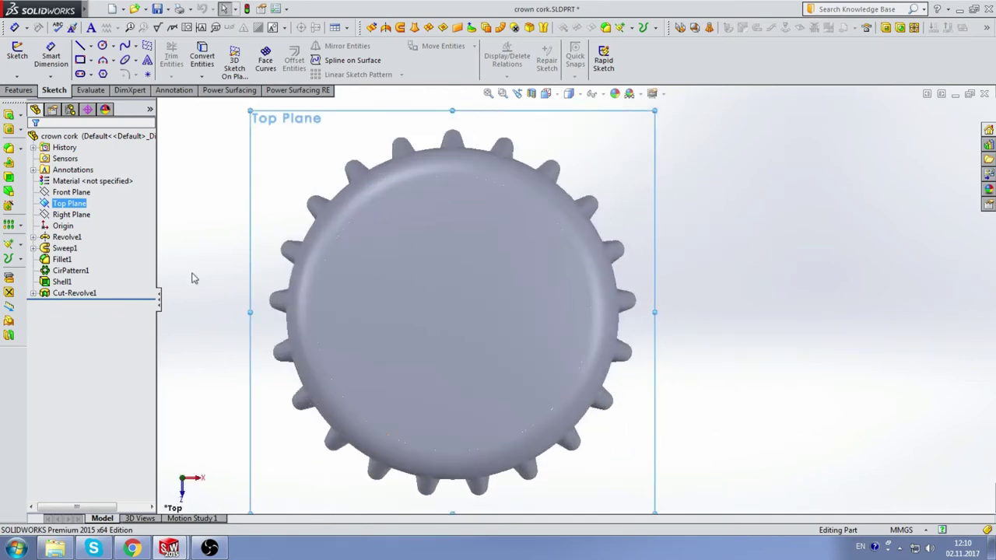
# Highlight the Shell1 and Revolve1 features, then select the Top Plane.
pyautogui.rightClick(62, 281)
pyautogui.click(78, 402)
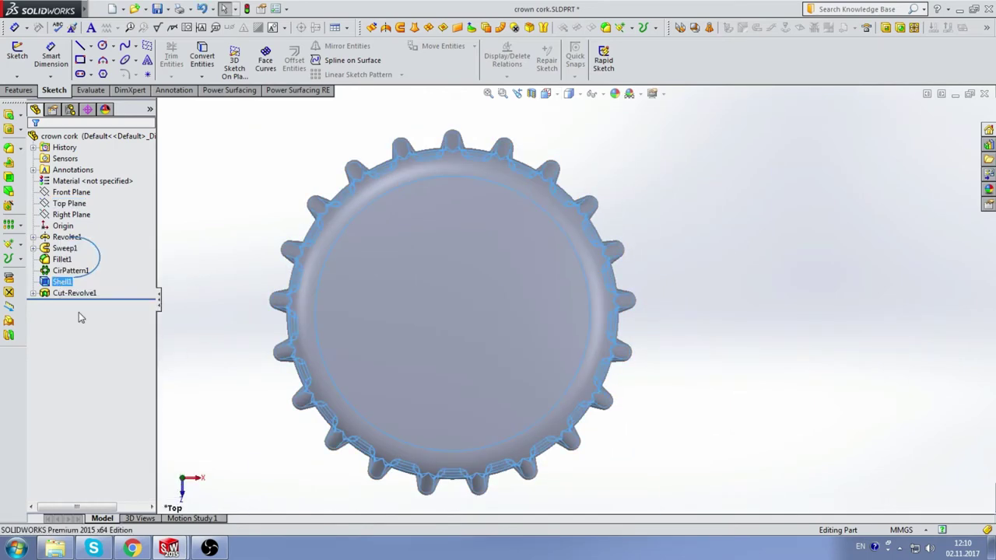
pyautogui.rightClick(66, 236)
pyautogui.click(93, 359)
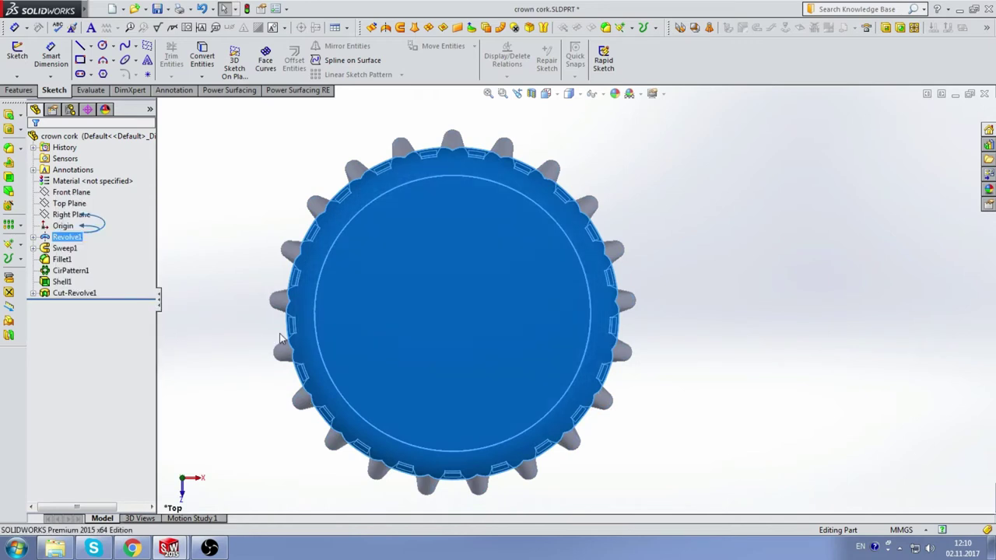
pyautogui.click(662, 209)
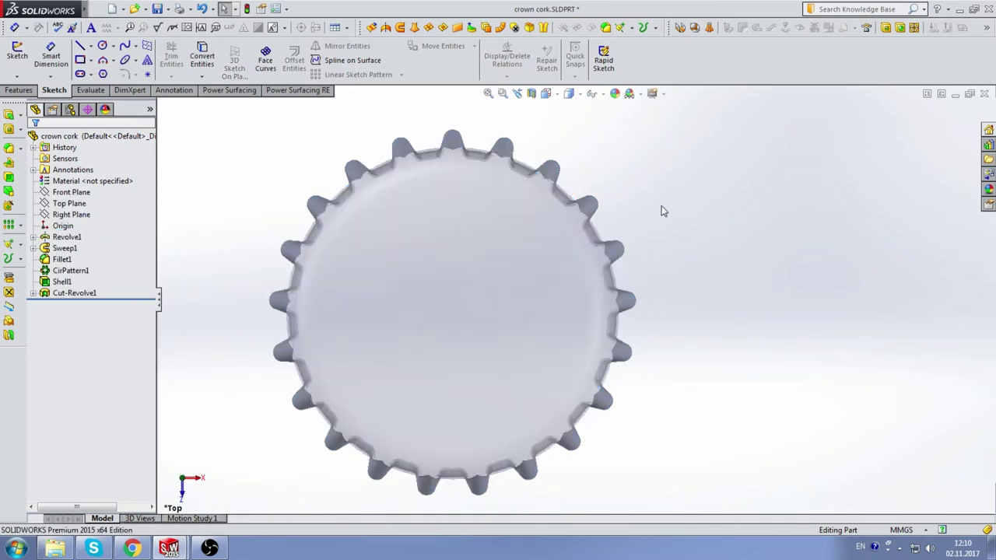
pyautogui.scroll(3, 591, 295)
pyautogui.scroll(-3, 545, 310)
pyautogui.scroll(-1, 554, 315)
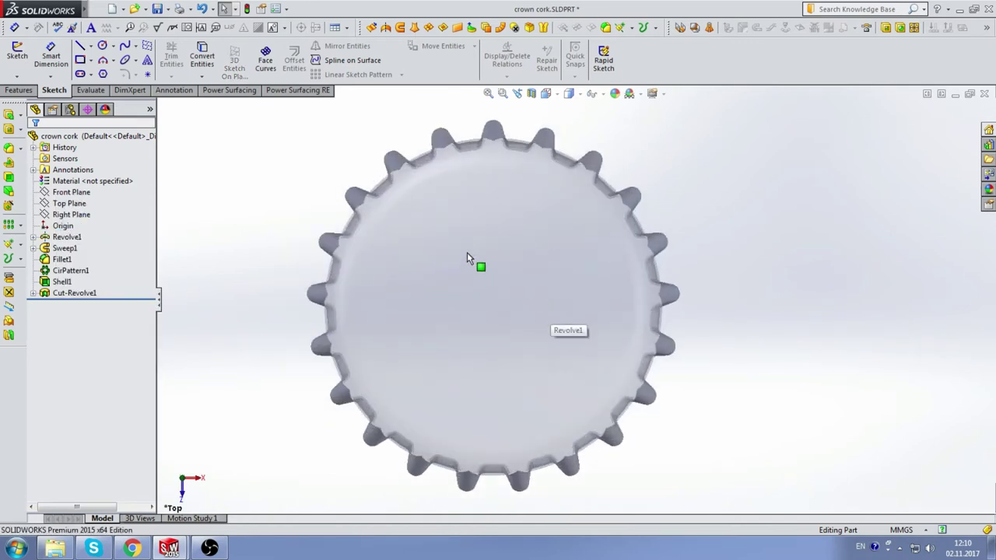
pyautogui.click(69, 204)
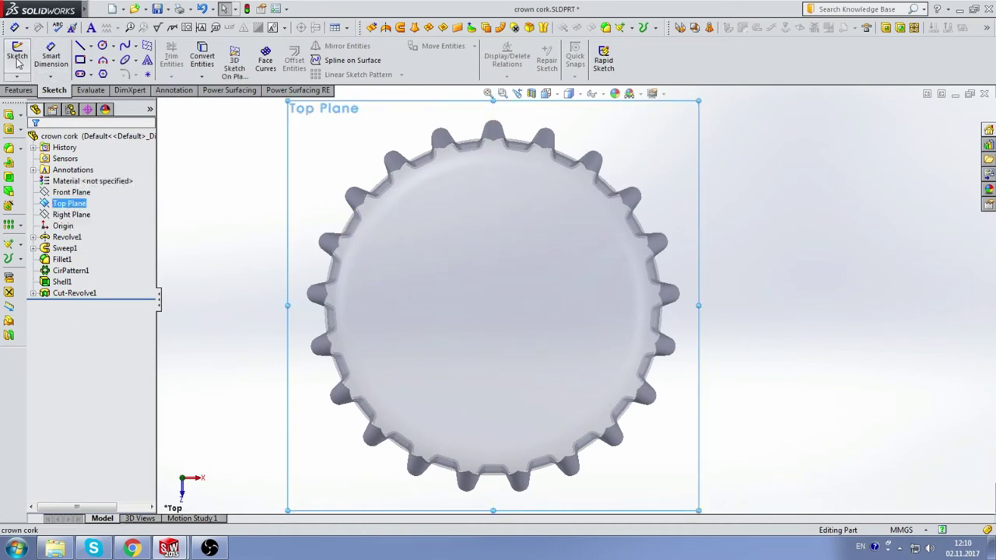
# Sketch on the Top Plane and insert the coca-cola-0 image as a sketch picture.
pyautogui.click(17, 56)
pyautogui.click(198, 10)
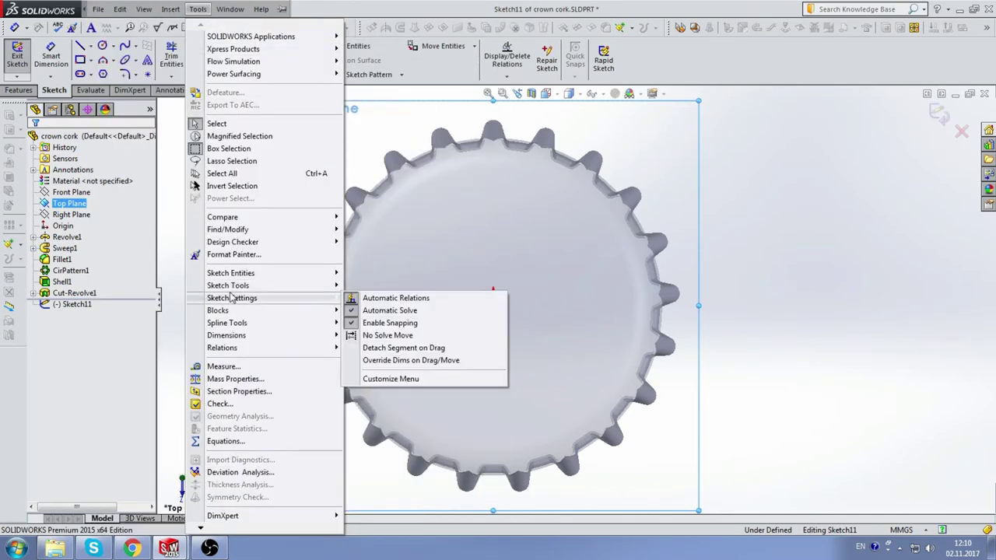
pyautogui.moveTo(228, 286)
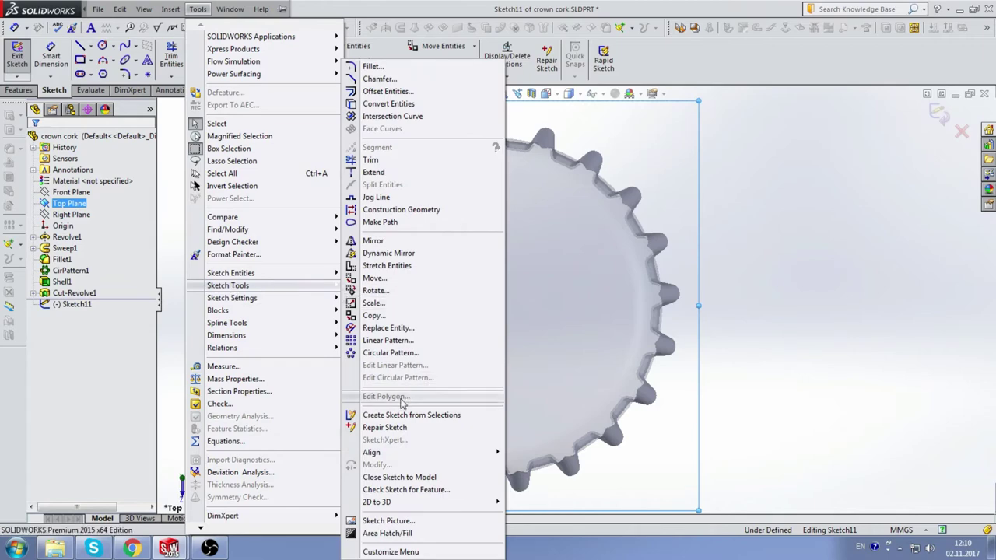
pyautogui.click(393, 521)
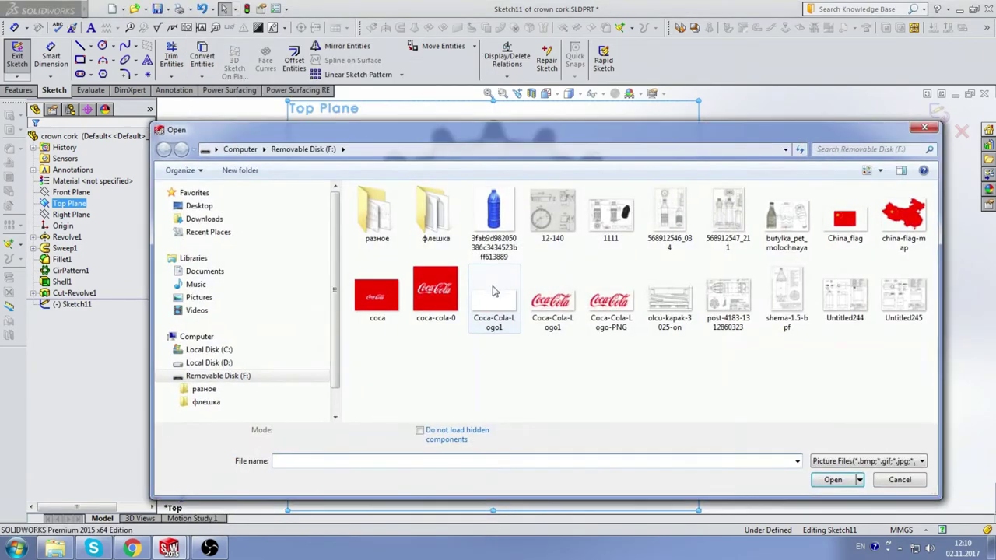
pyautogui.doubleClick(440, 289)
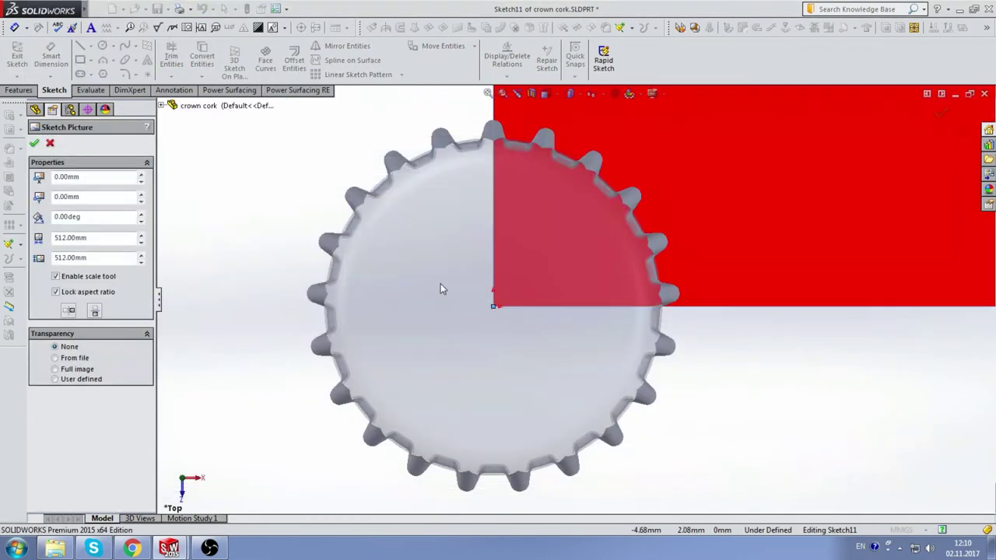
# Shrink the logo picture from 512 mm to about 32.65 mm and move it over the cap.
pyautogui.scroll(3, 558, 272)
pyautogui.scroll(2, 560, 278)
pyautogui.scroll(2, 644, 238)
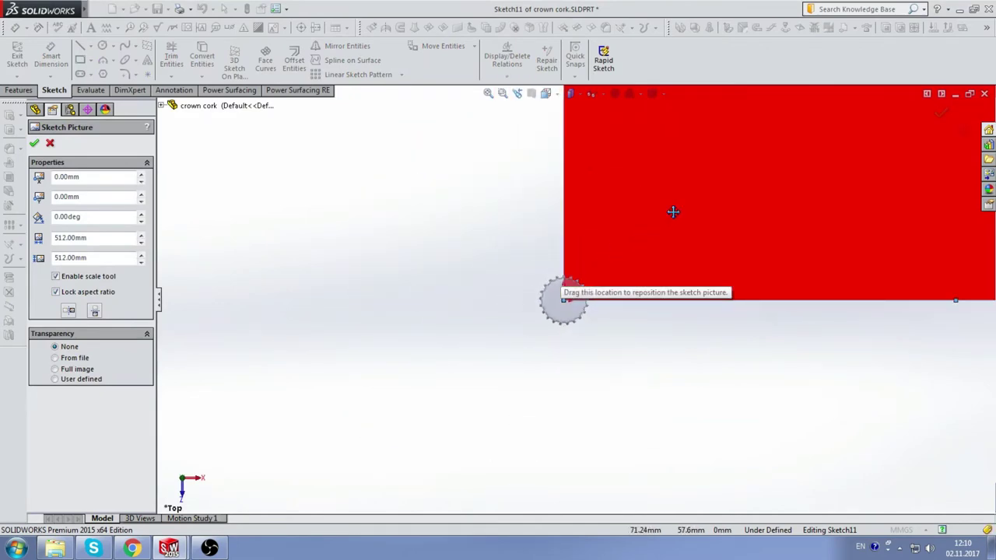
pyautogui.moveTo(672, 210); pyautogui.dragTo(448, 398)
pyautogui.scroll(3, 515, 327)
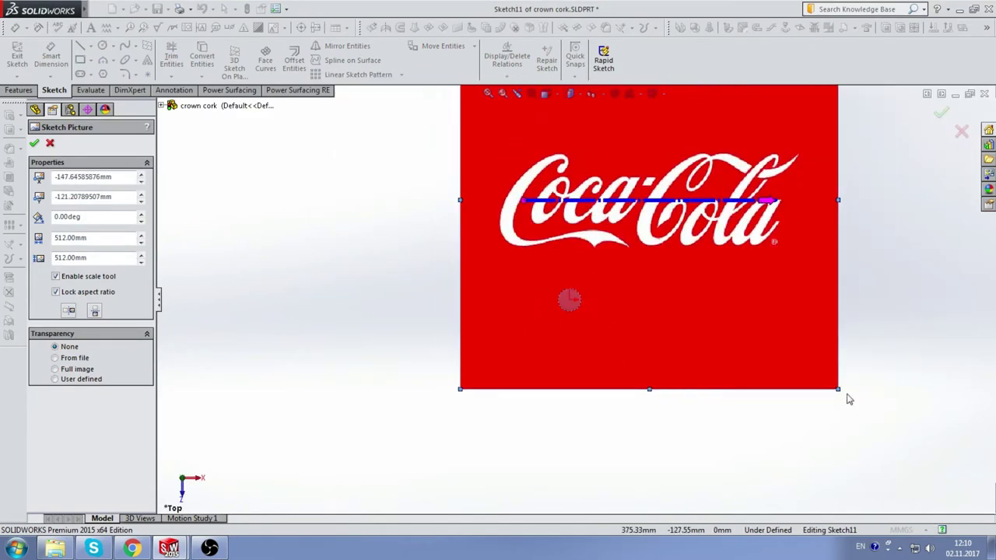
pyautogui.moveTo(838, 389)
pyautogui.mouseDown()
pyautogui.moveTo(678, 283)
pyautogui.moveTo(534, 133)
pyautogui.mouseUp()
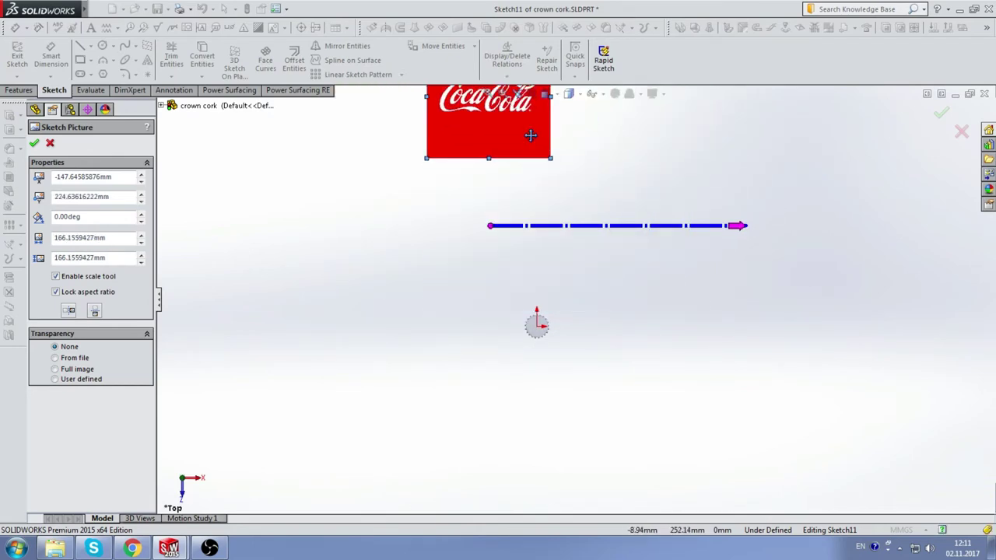
pyautogui.keyDown('ctrl'); pyautogui.moveTo(534, 133); pyautogui.dragTo(551, 334, button='middle'); pyautogui.keyUp('ctrl')
pyautogui.scroll(-3, 540, 317)
pyautogui.scroll(-2, 545, 326)
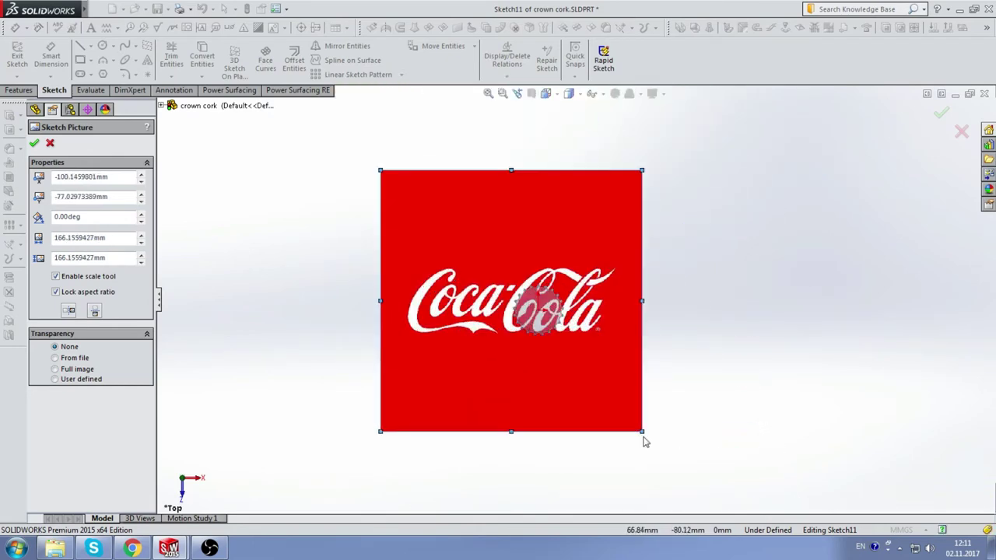
pyautogui.moveTo(639, 430); pyautogui.dragTo(520, 310)
pyautogui.scroll(-3, 501, 241)
pyautogui.moveTo(501, 241); pyautogui.dragTo(653, 357)
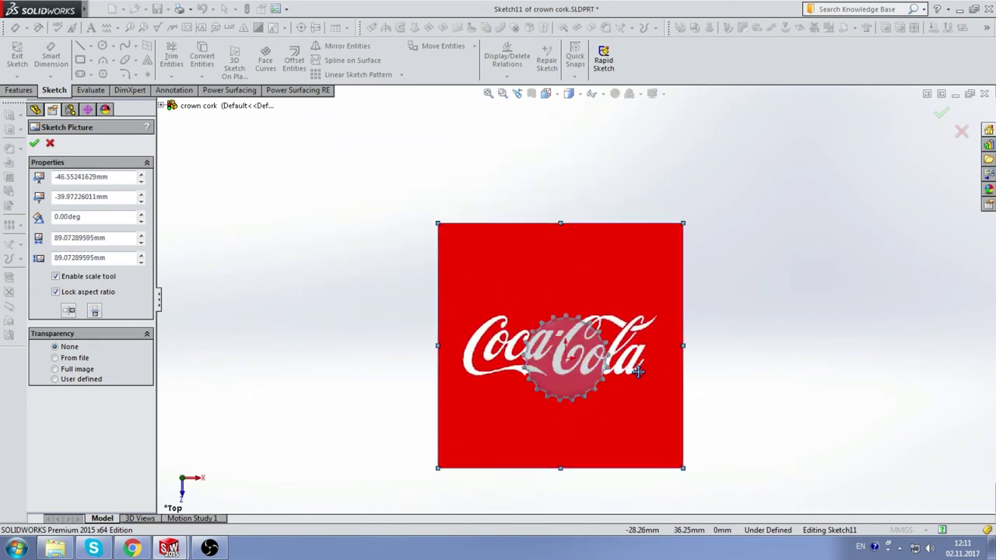
pyautogui.moveTo(669, 444); pyautogui.dragTo(557, 331)
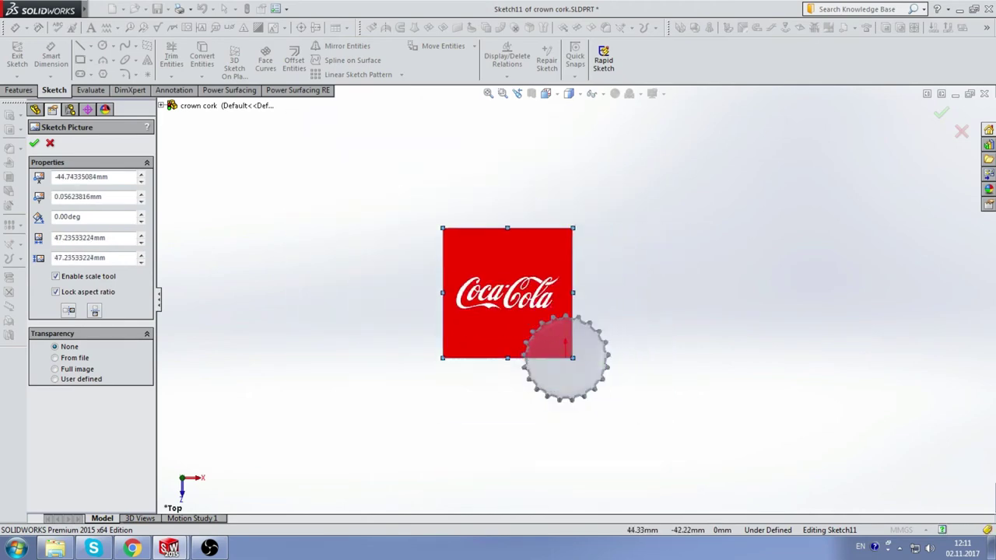
pyautogui.scroll(-5, 566, 333)
pyautogui.moveTo(513, 261); pyautogui.dragTo(656, 416)
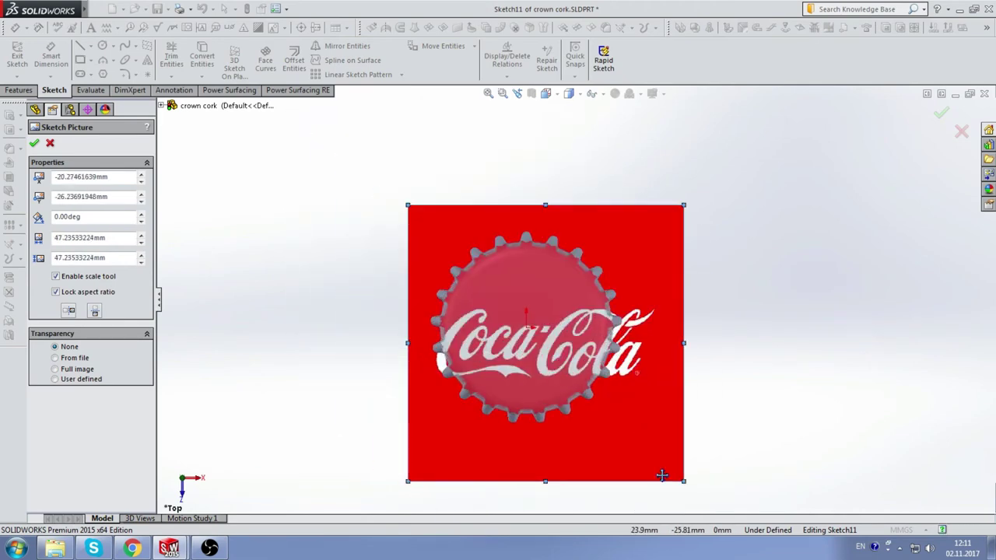
pyautogui.moveTo(681, 482); pyautogui.dragTo(612, 410)
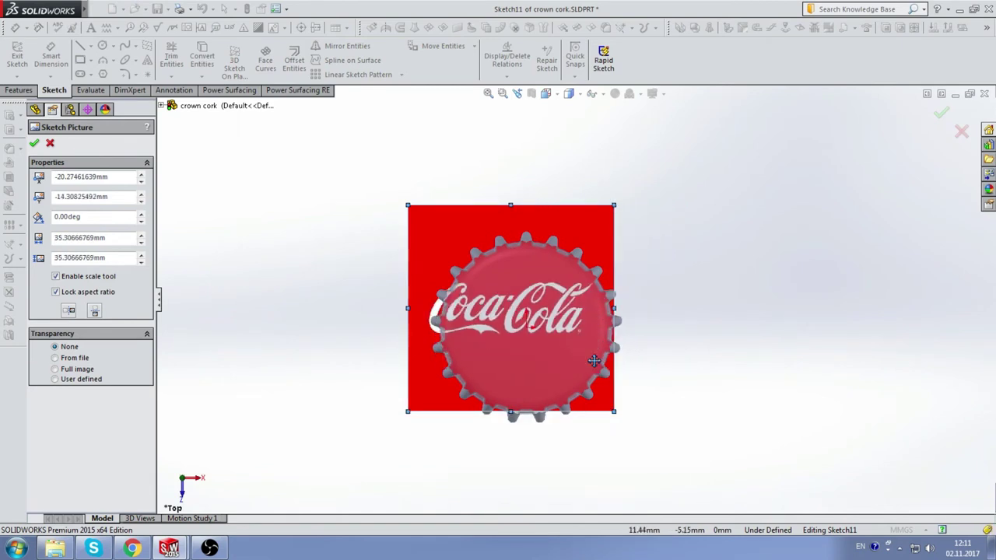
pyautogui.scroll(-3, 598, 369)
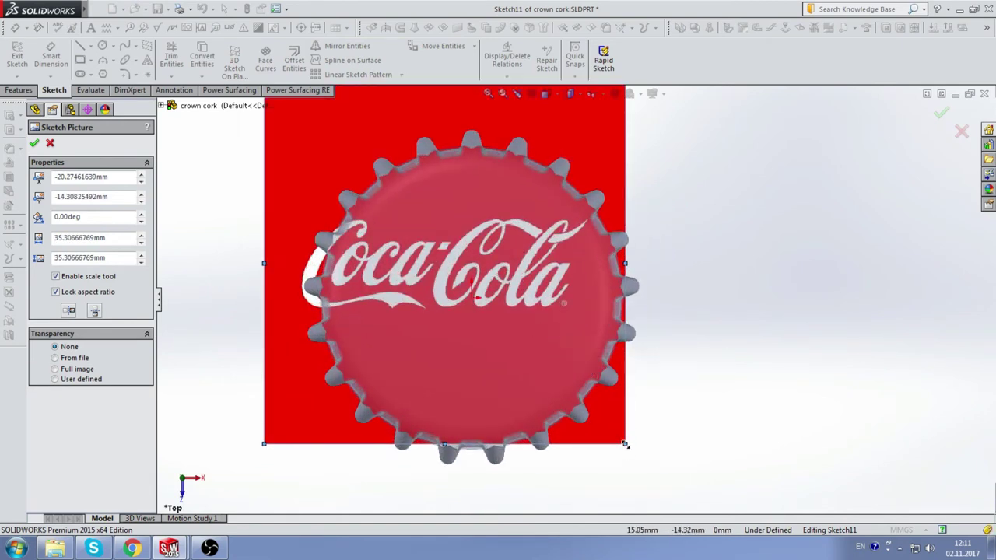
pyautogui.moveTo(626, 444); pyautogui.dragTo(597, 417)
# Fine-tune the logo to 28.99 mm, centre it on the cap and accept it.
pyautogui.moveTo(515, 295); pyautogui.dragTo(557, 339)
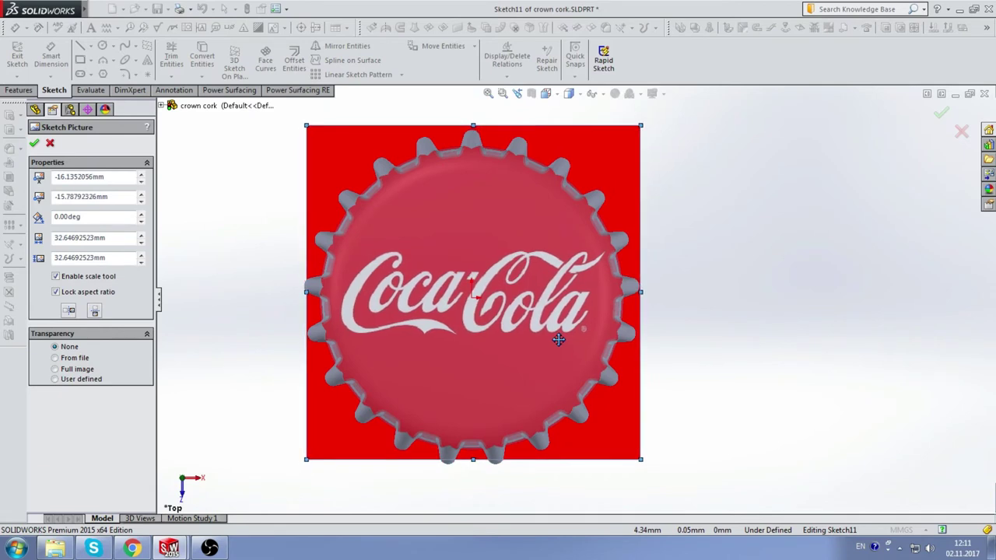
pyautogui.moveTo(641, 458); pyautogui.dragTo(599, 418)
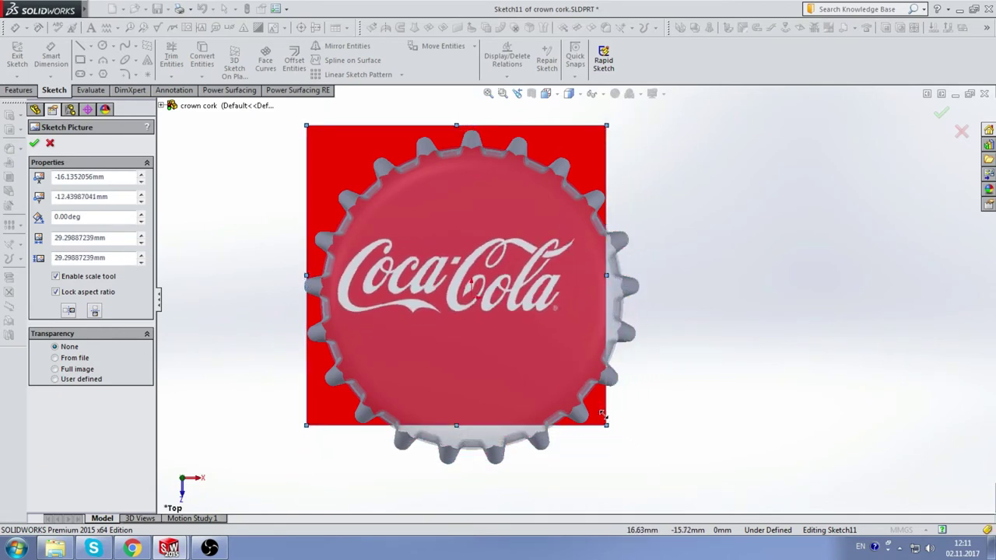
pyautogui.moveTo(534, 326); pyautogui.dragTo(557, 340)
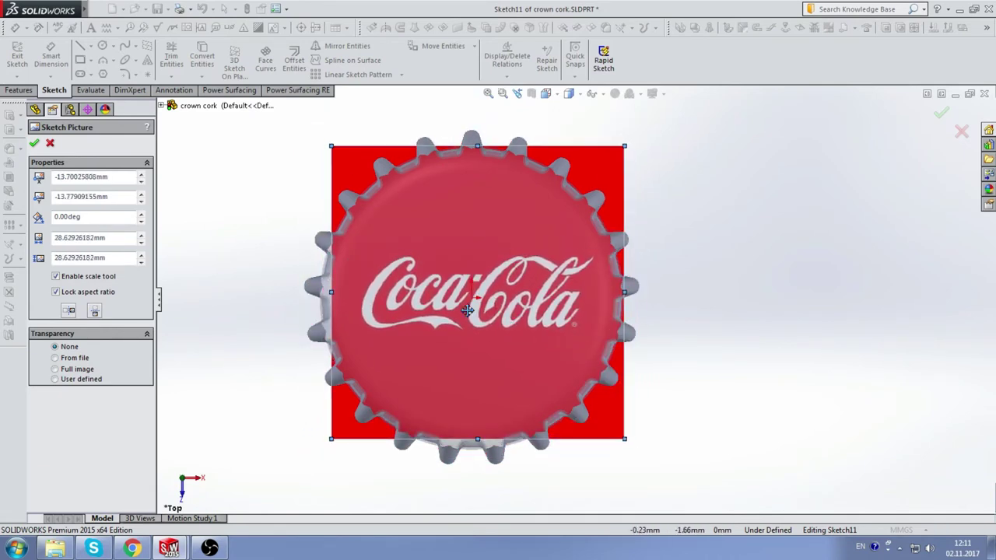
pyautogui.moveTo(454, 341); pyautogui.dragTo(441, 345)
pyautogui.scroll(-2, 440, 345)
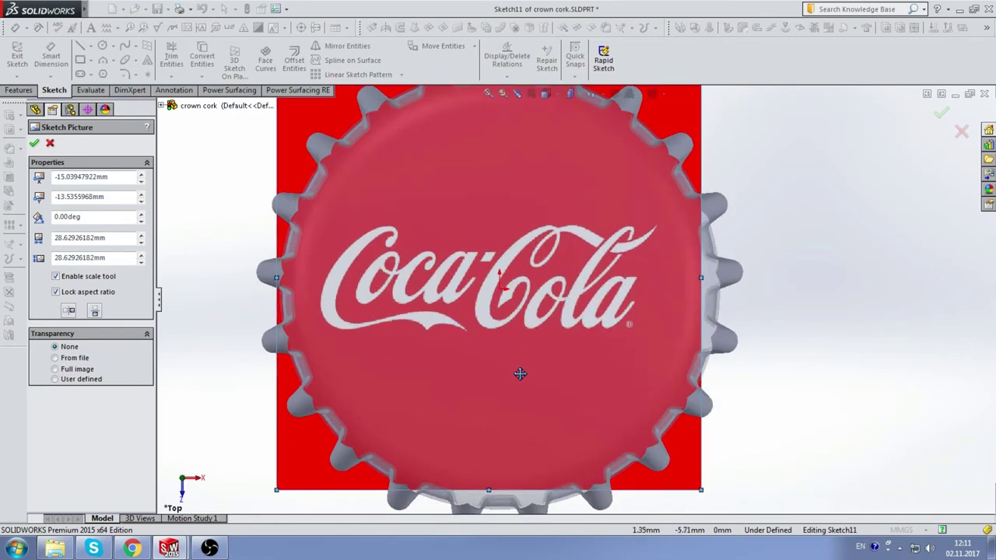
pyautogui.moveTo(488, 350); pyautogui.dragTo(501, 354)
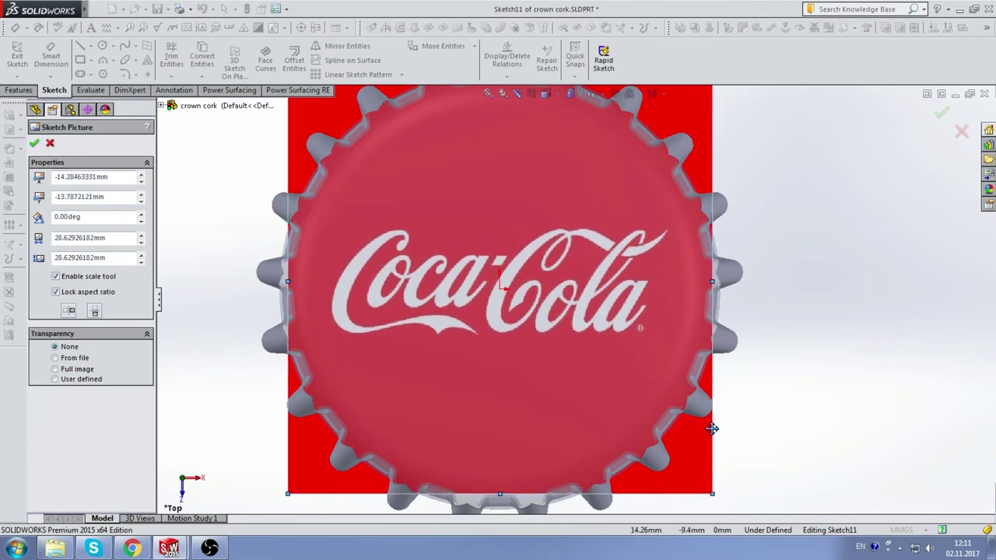
pyautogui.scroll(2, 703, 428)
pyautogui.scroll(-2, 703, 428)
pyautogui.scroll(2, 607, 338)
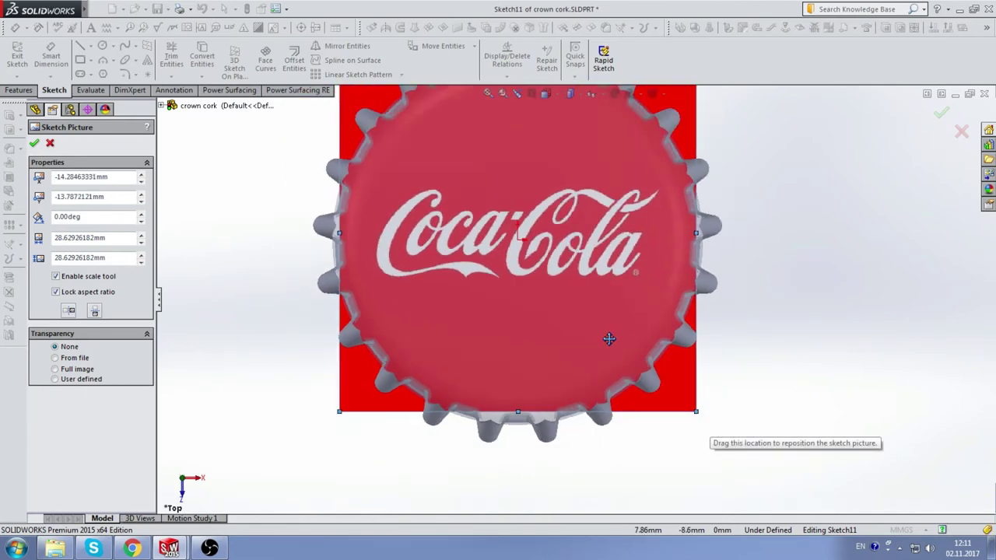
pyautogui.scroll(-2, 542, 233)
pyautogui.scroll(2, 567, 287)
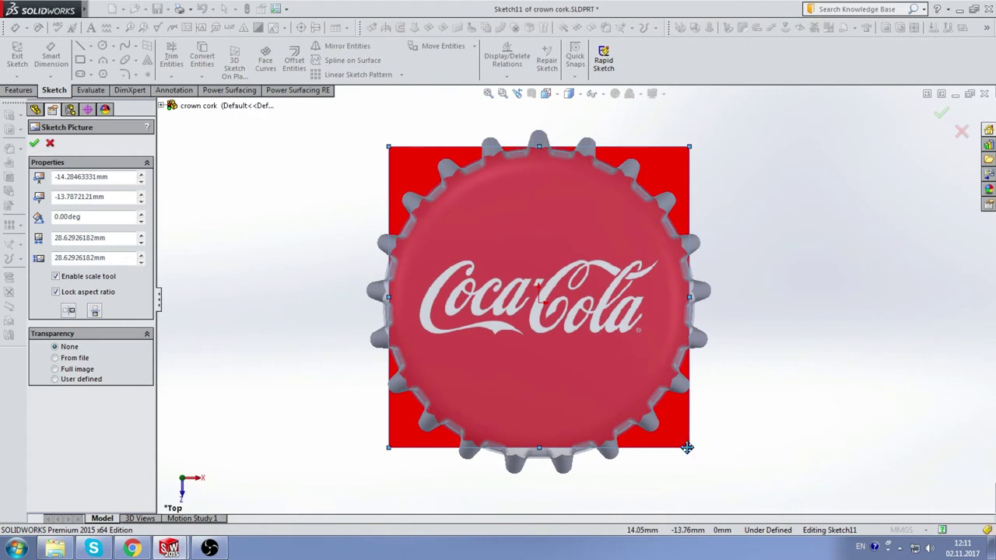
pyautogui.moveTo(688, 447); pyautogui.dragTo(661, 416)
pyautogui.scroll(-2, 549, 328)
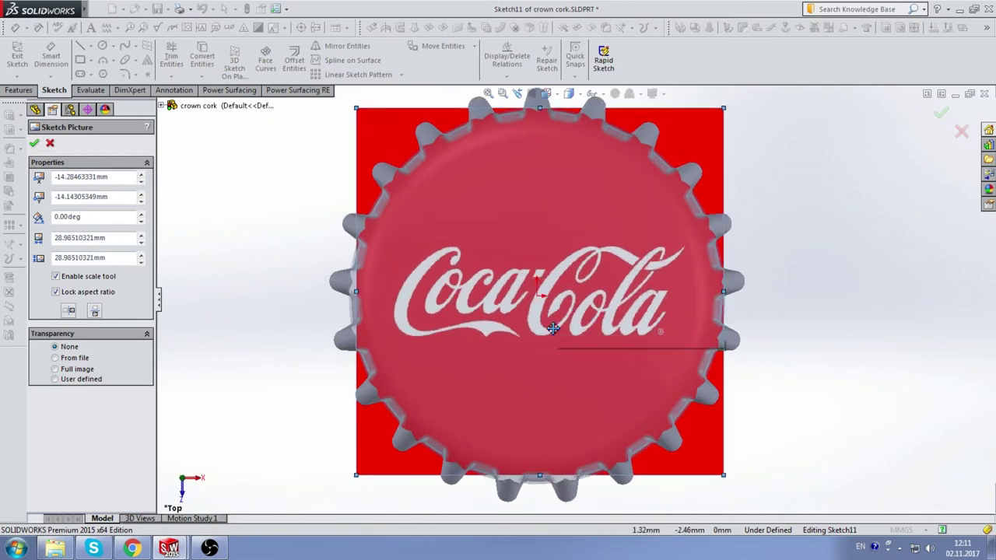
pyautogui.moveTo(550, 328); pyautogui.dragTo(544, 329)
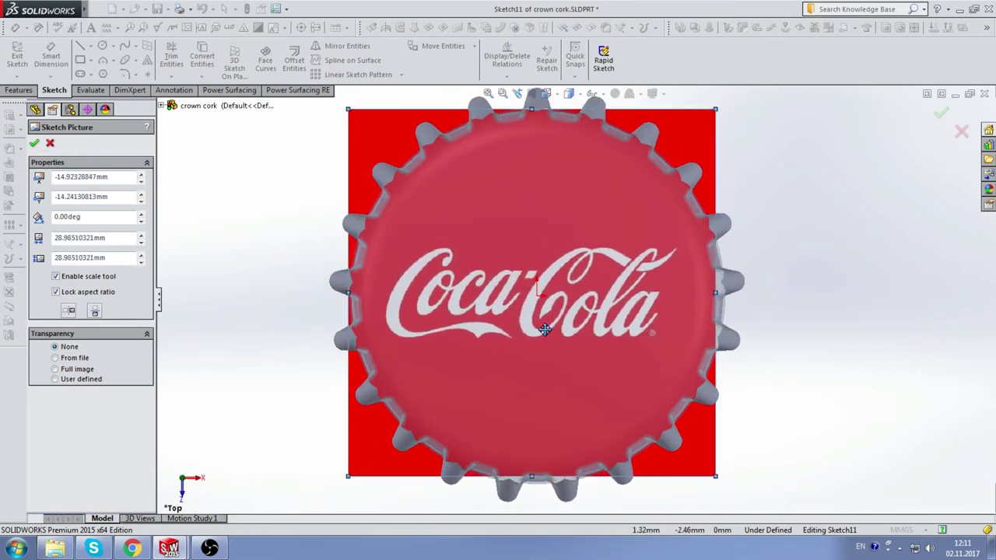
pyautogui.scroll(-1, 525, 261)
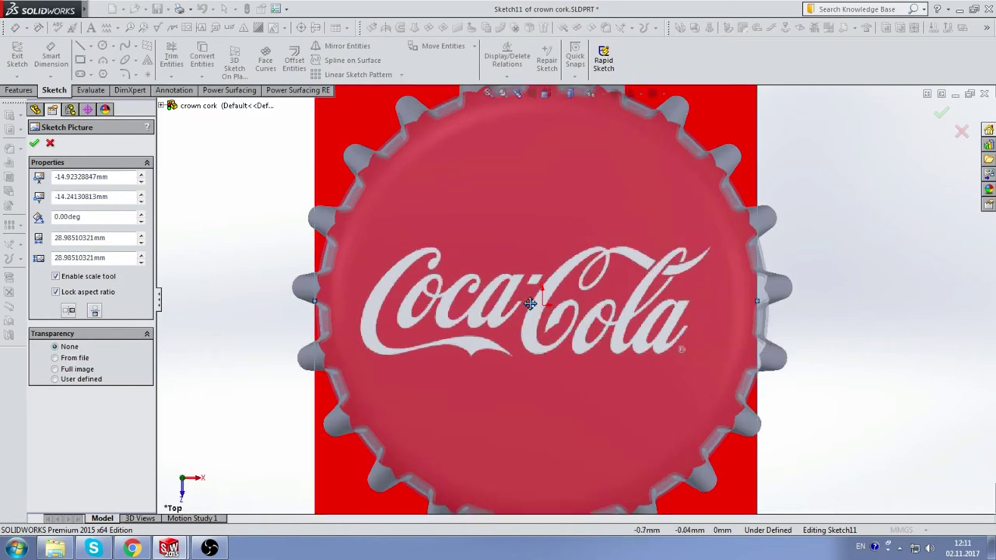
pyautogui.scroll(3, 583, 304)
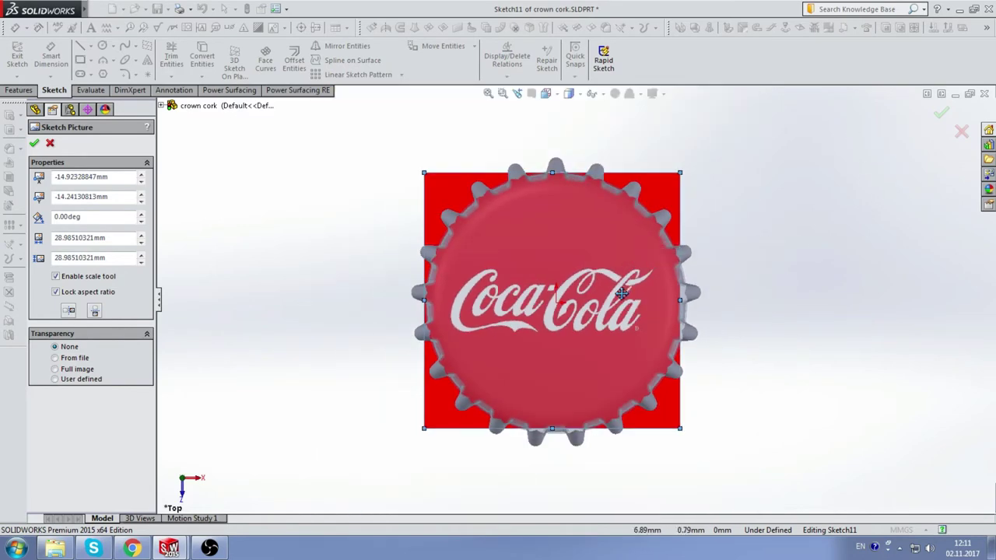
pyautogui.scroll(-2, 583, 304)
pyautogui.scroll(-1, 583, 304)
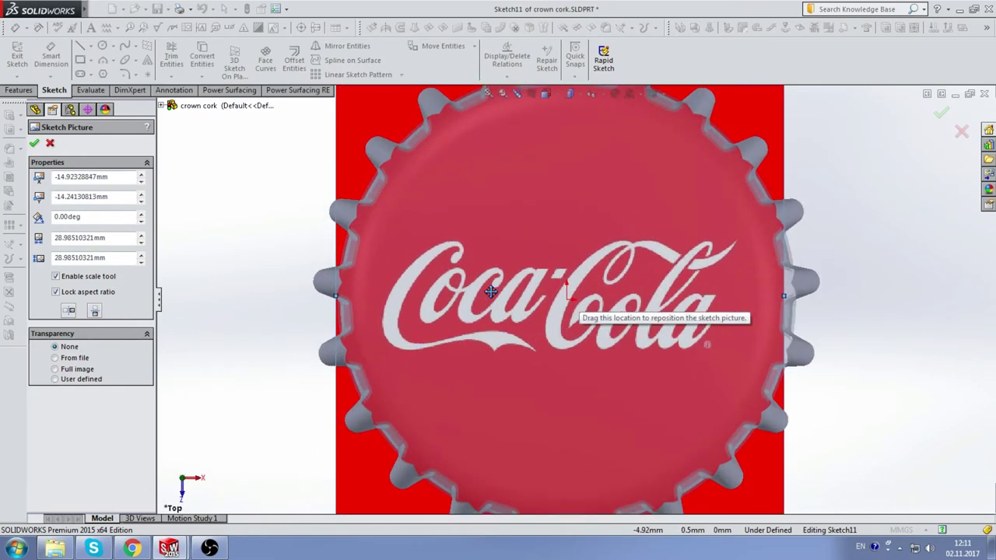
pyautogui.click(34, 143)
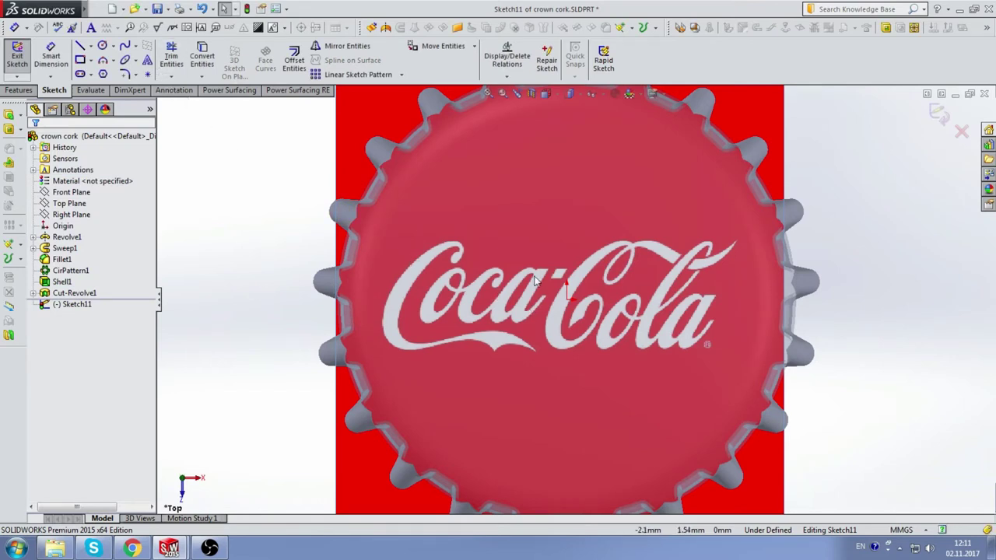
# Start a spline along the swoosh underside, ending where it meets the C.
pyautogui.click(124, 45)
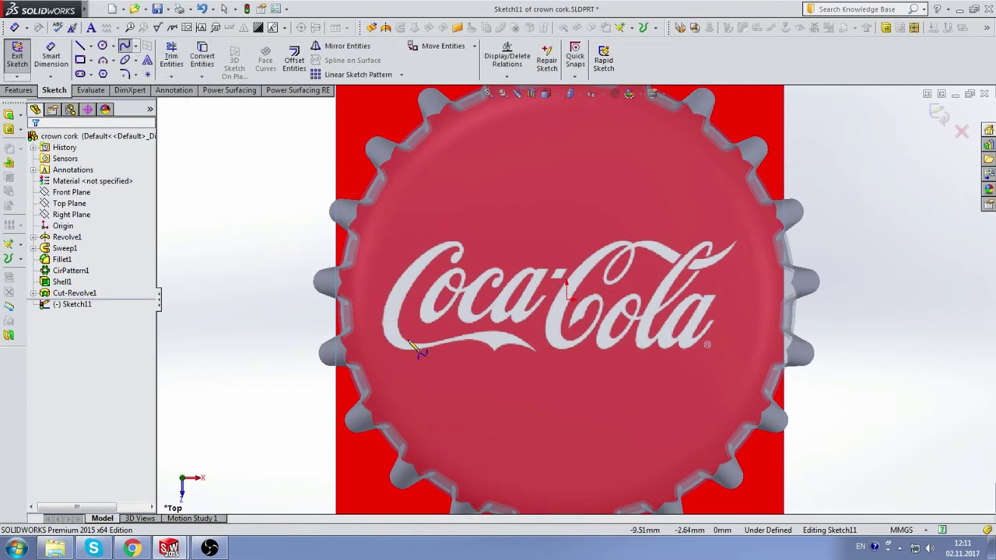
pyautogui.scroll(-3, 465, 285)
pyautogui.scroll(-2, 503, 384)
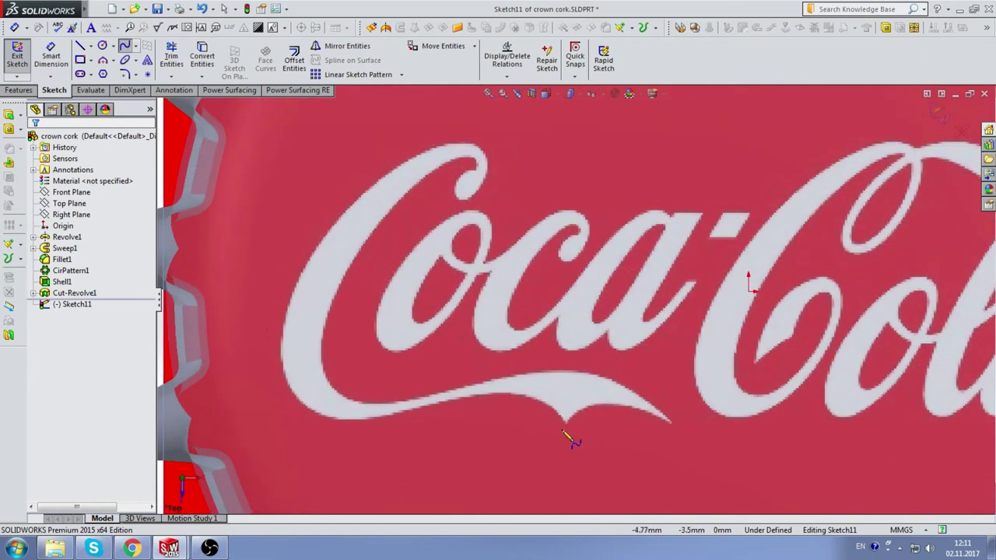
pyautogui.click(567, 427)
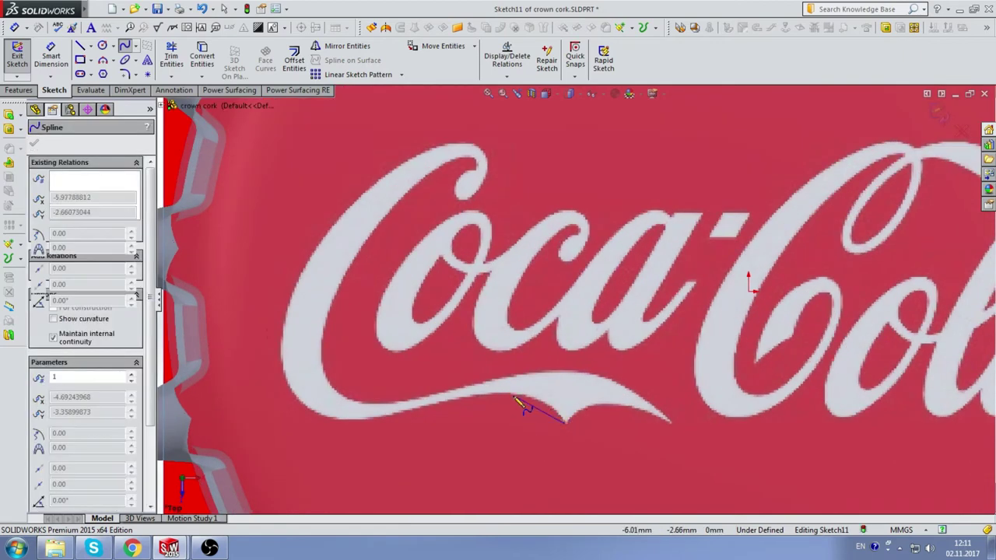
pyautogui.click(534, 400)
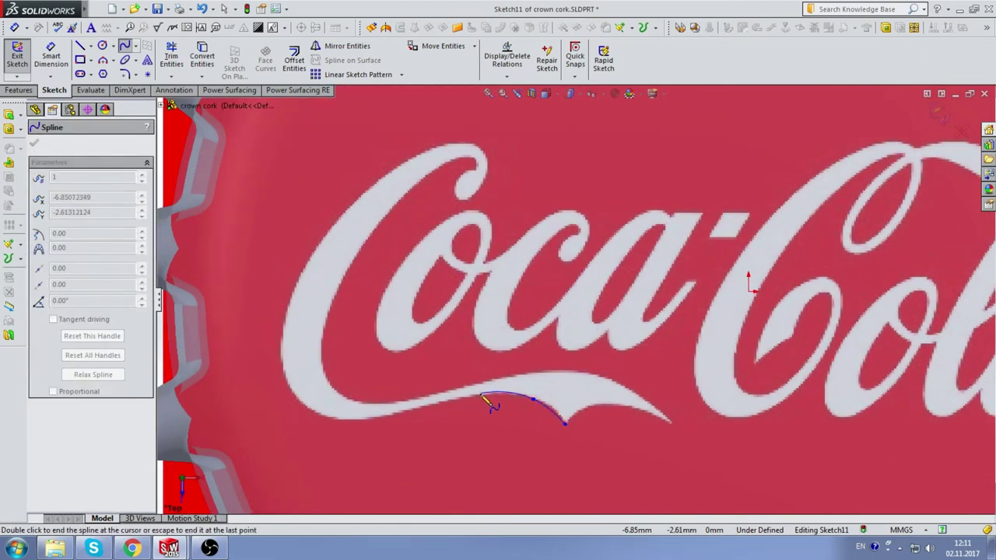
pyautogui.click(476, 396)
pyautogui.click(393, 416)
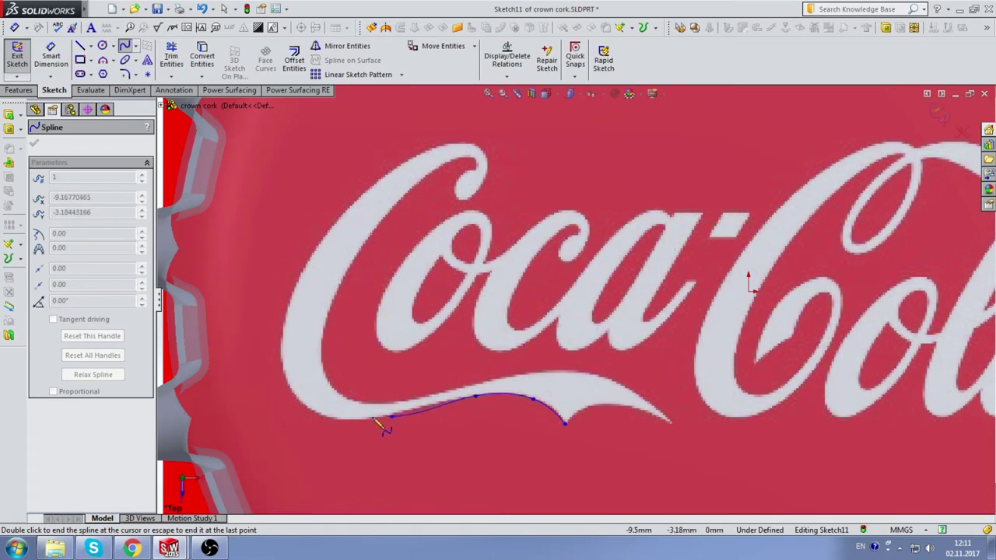
pyautogui.click(289, 388)
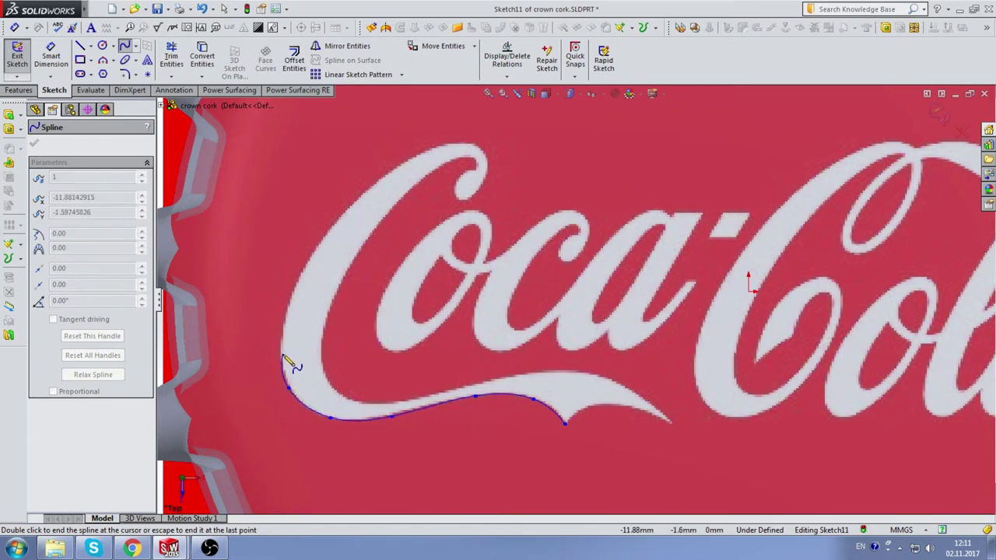
# Continue the spline up around the outside of the C into its top curl.
pyautogui.click(283, 355)
pyautogui.click(287, 311)
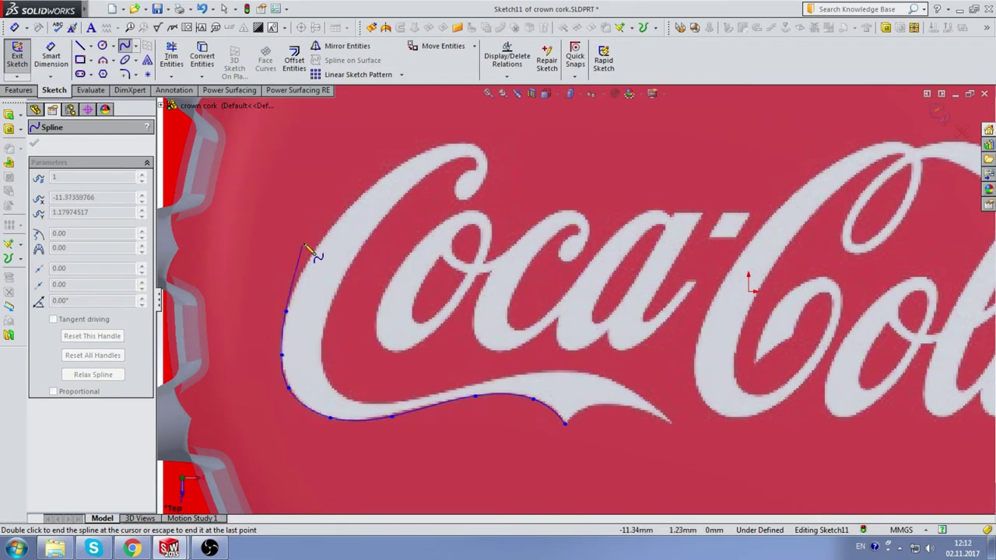
pyautogui.click(321, 241)
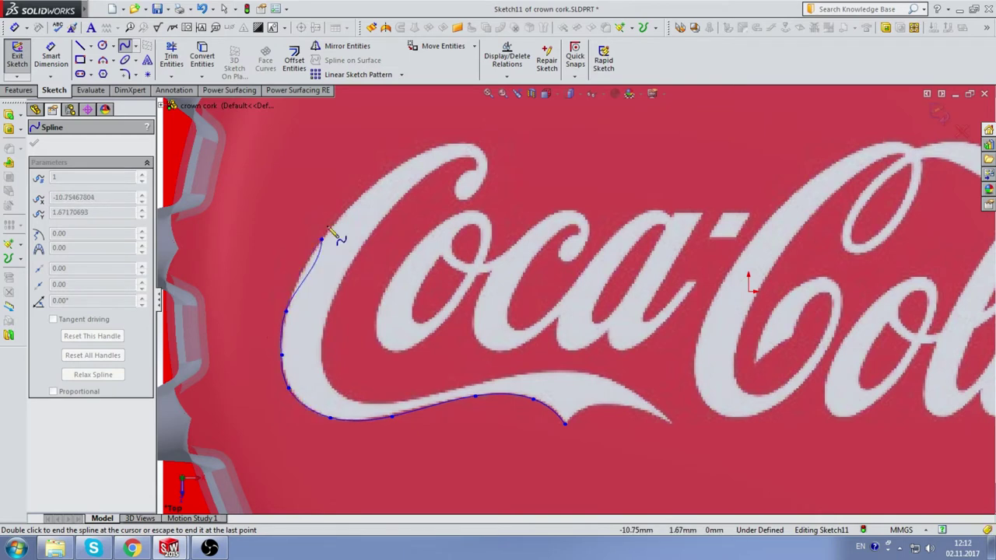
pyautogui.click(378, 181)
pyautogui.click(446, 146)
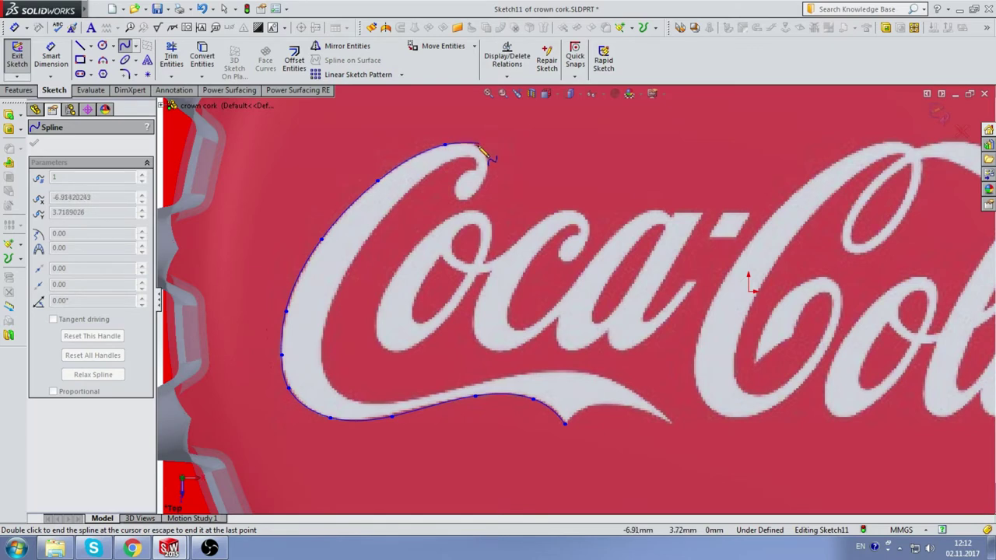
pyautogui.click(479, 147)
pyautogui.click(486, 168)
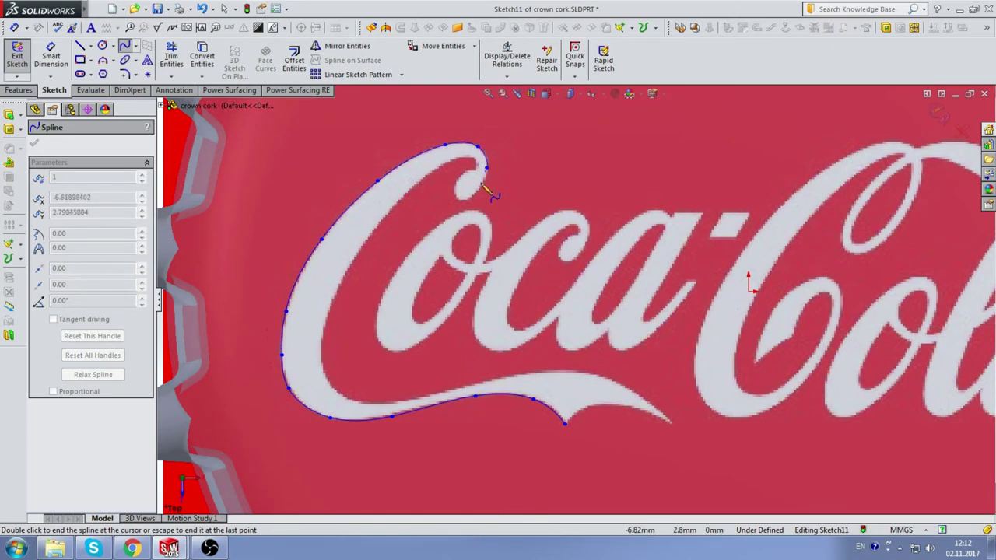
pyautogui.click(471, 196)
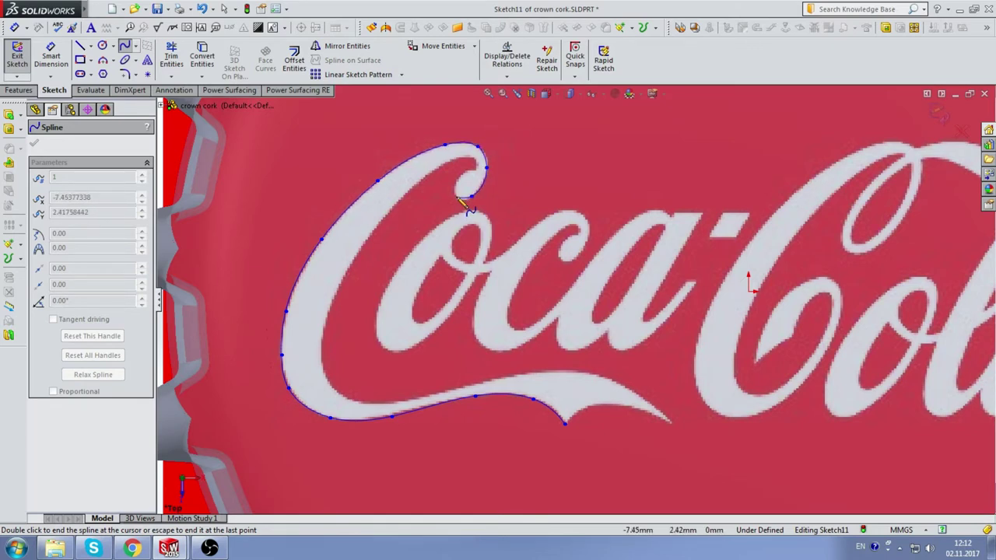
pyautogui.click(457, 196)
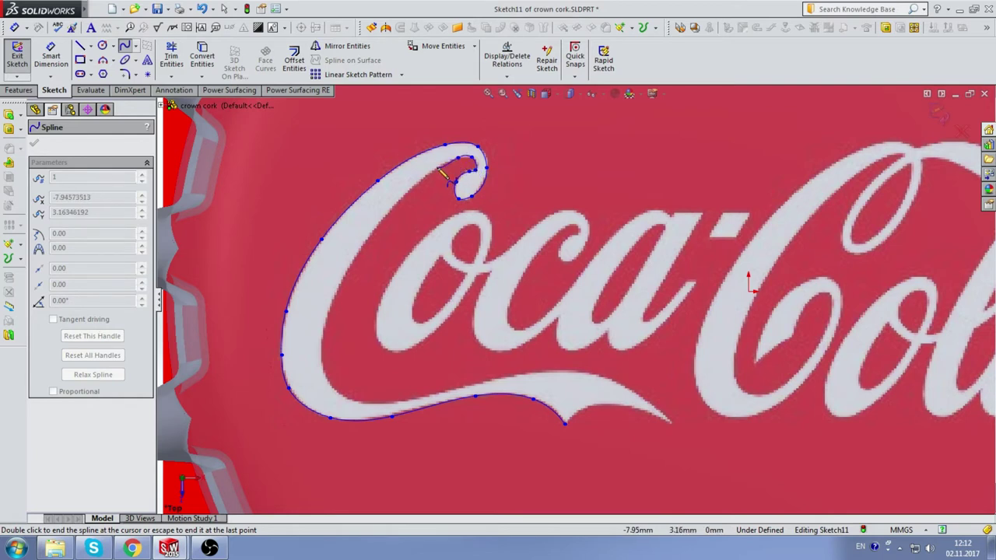
# Continue the C's outline spline down its left edge, along the bottom and out to the tail tip.
pyautogui.click(396, 206)
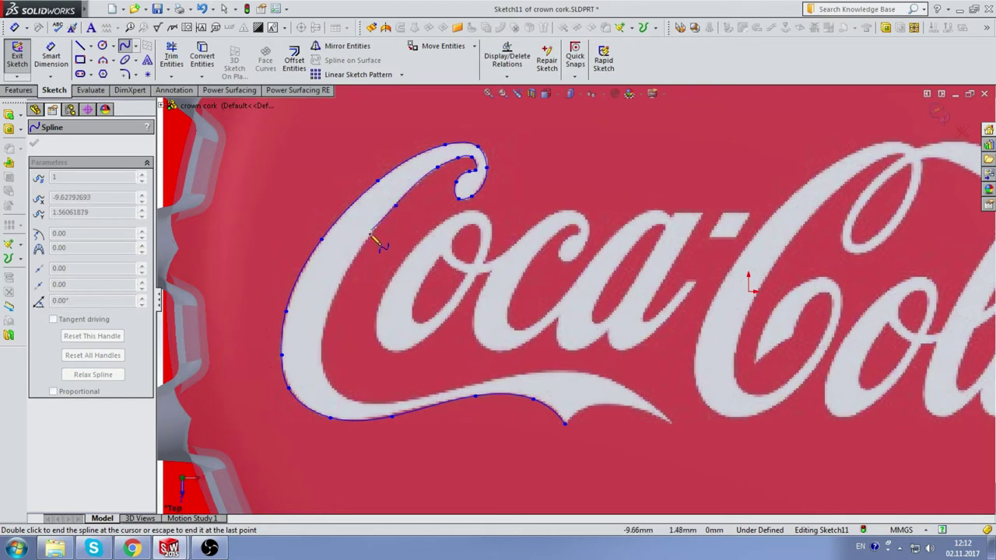
pyautogui.click(345, 272)
pyautogui.click(326, 323)
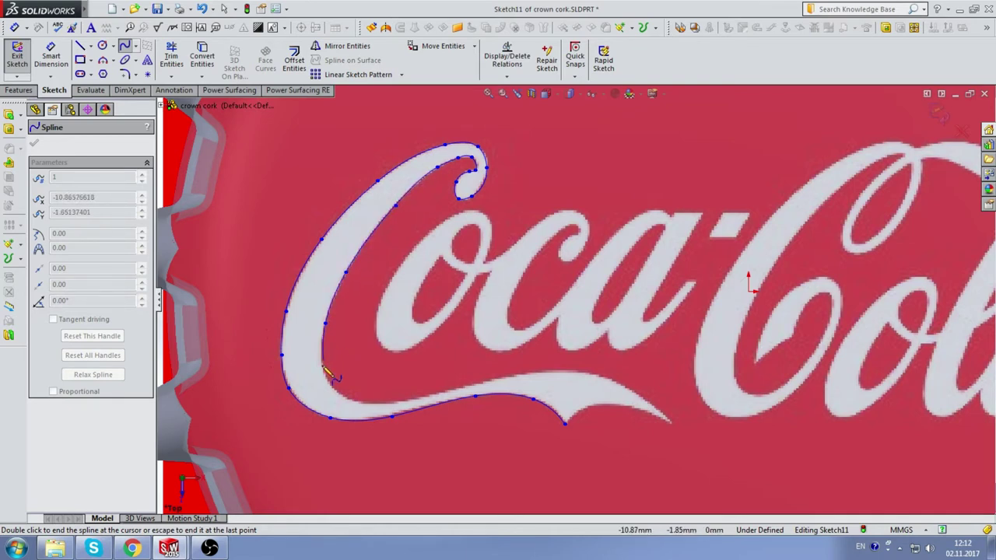
pyautogui.click(330, 383)
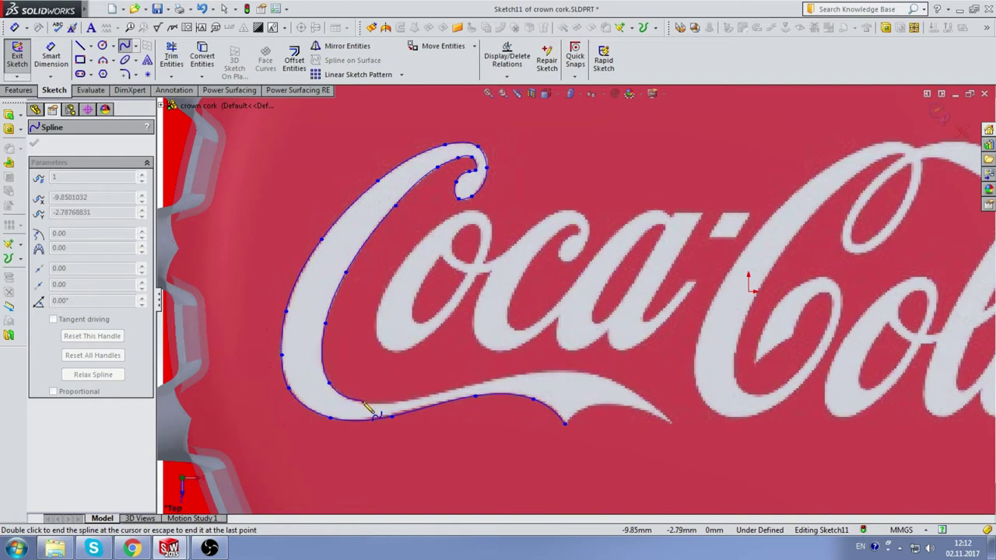
pyautogui.click(363, 403)
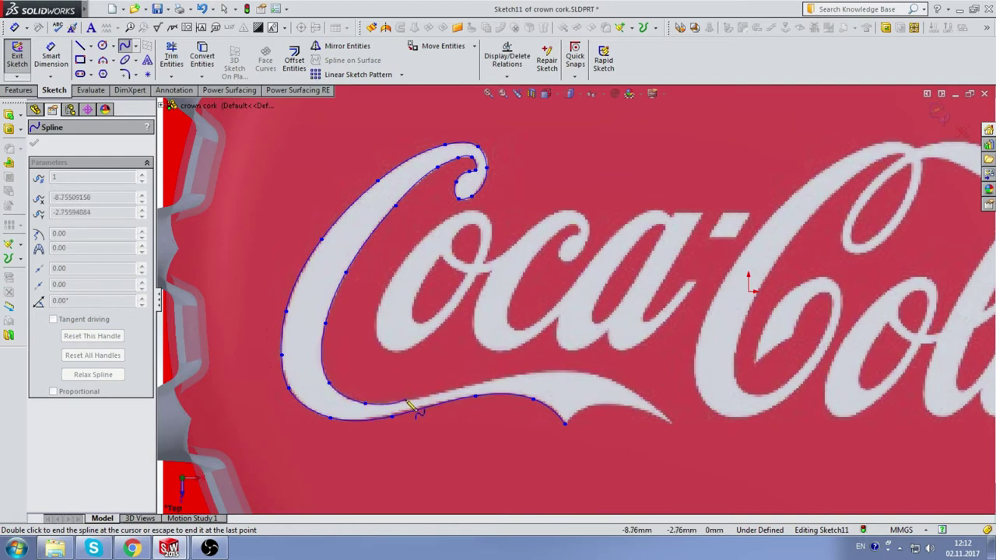
pyautogui.click(405, 400)
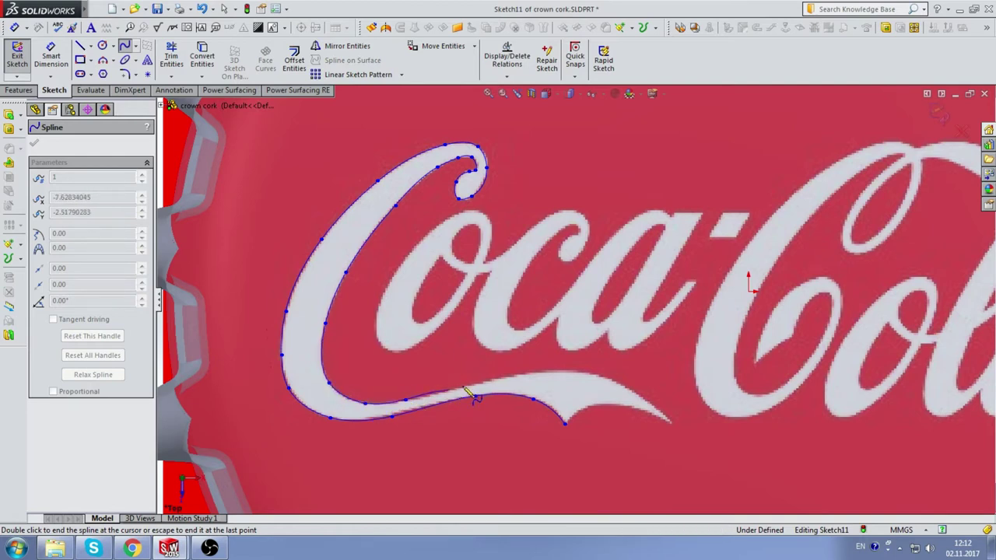
pyautogui.click(449, 389)
pyautogui.click(514, 376)
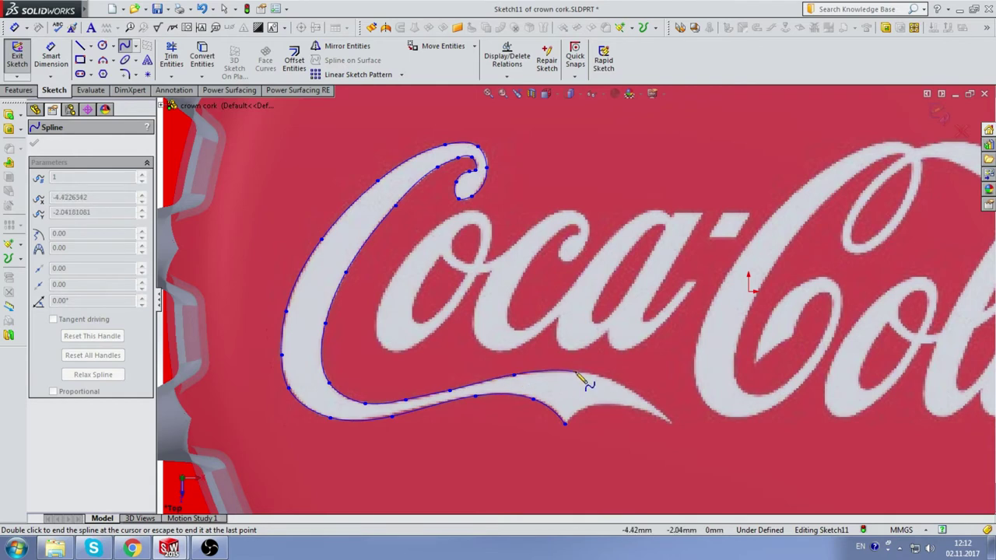
pyautogui.click(576, 373)
pyautogui.click(632, 390)
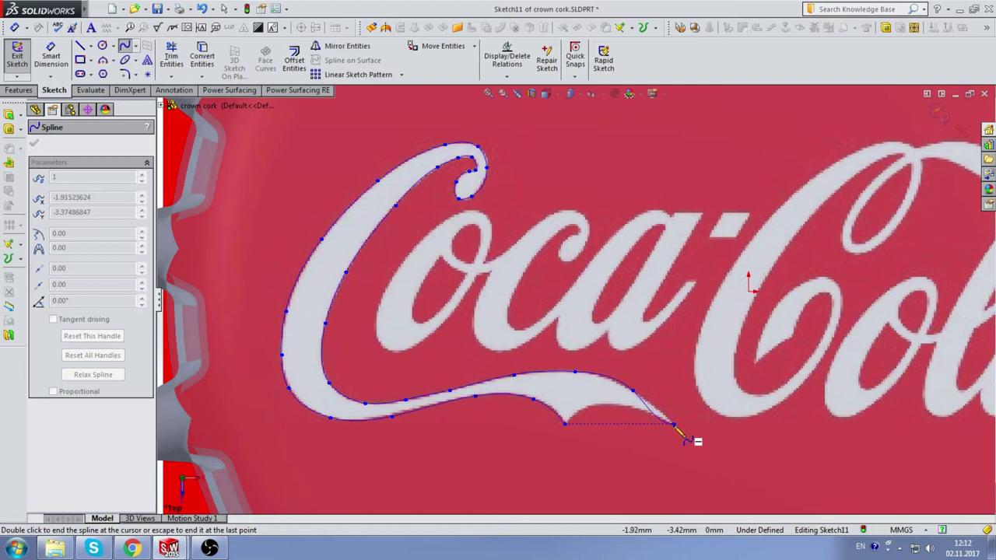
pyautogui.doubleClick(675, 425)
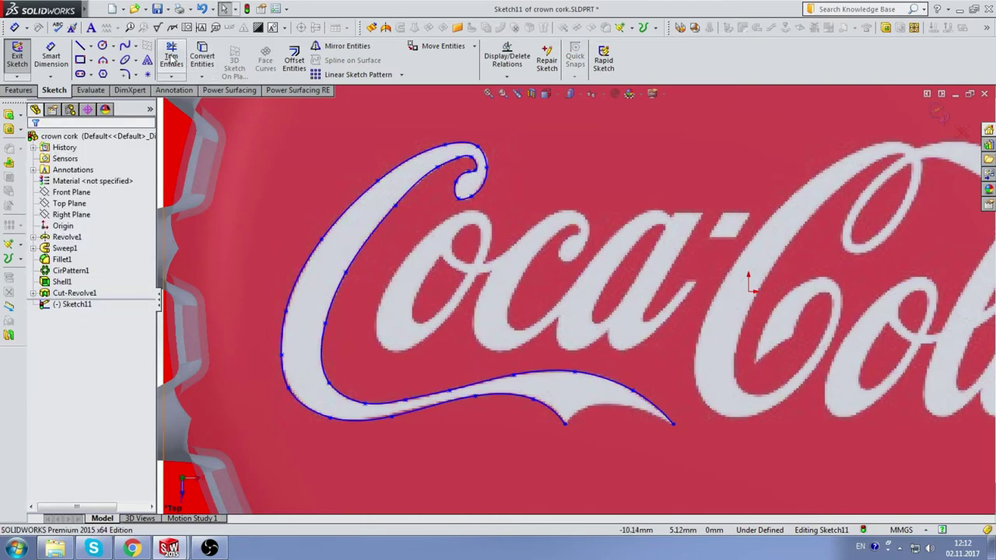
# Draw a second spline along the tail's underside from the lower notch to the tip.
pyautogui.click(128, 48)
pyautogui.scroll(-3, 658, 429)
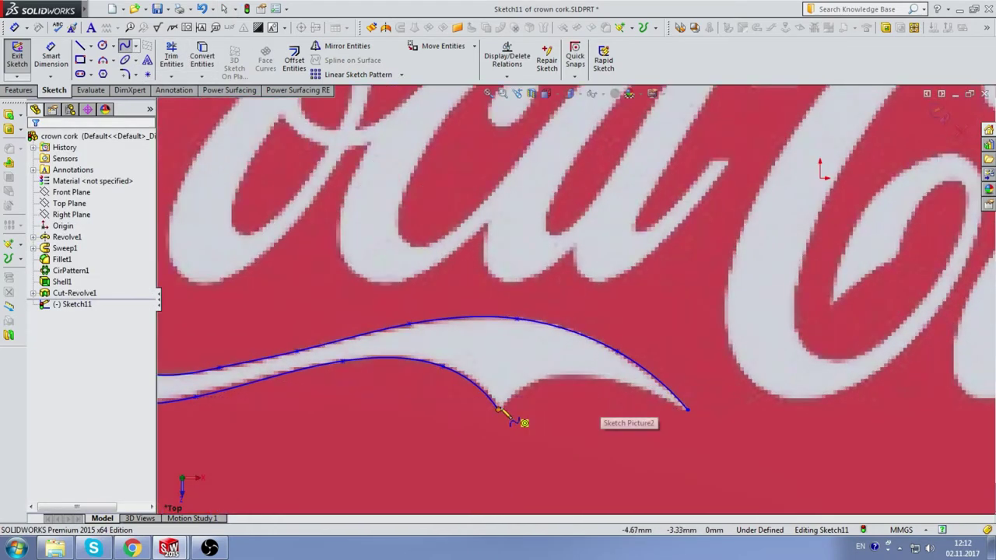
pyautogui.click(498, 410)
pyautogui.click(529, 382)
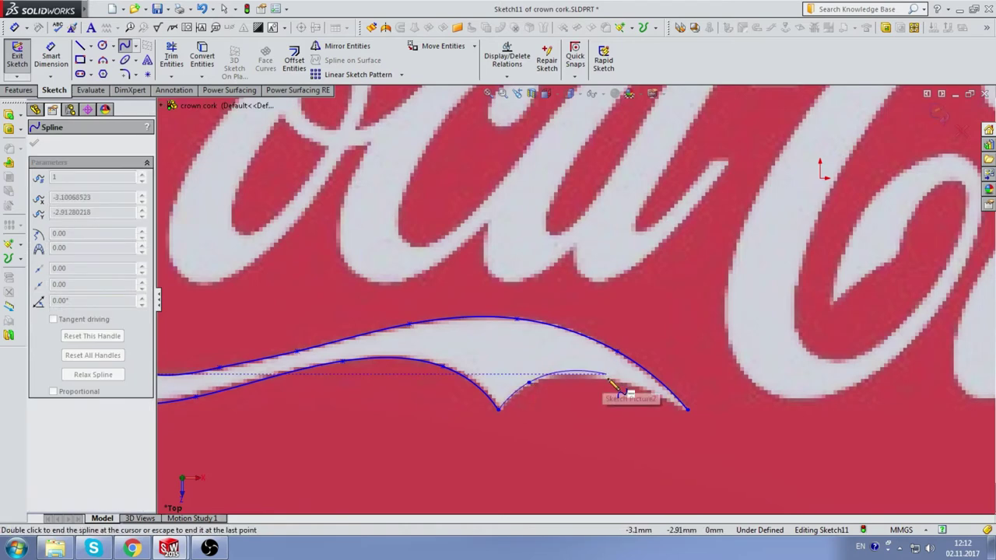
pyautogui.doubleClick(688, 410)
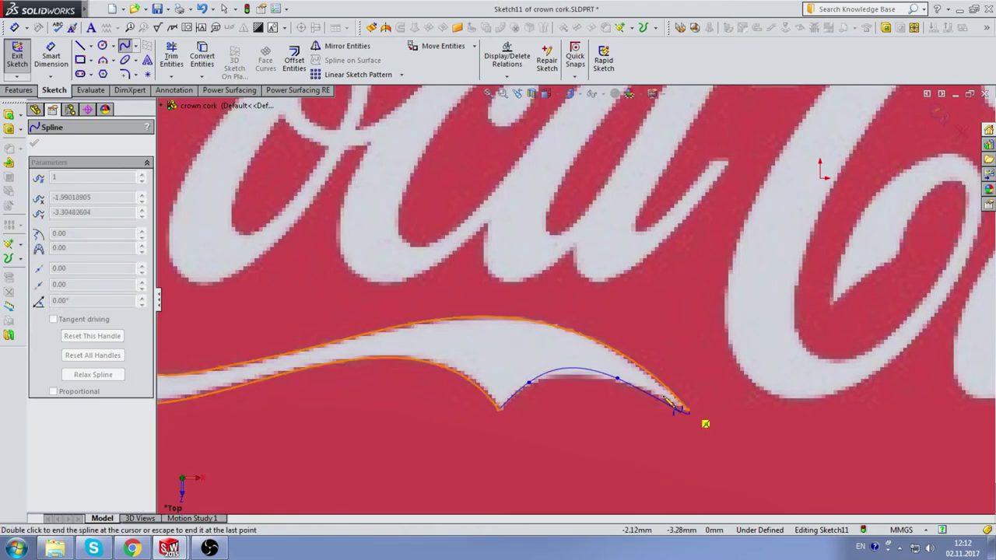
pyautogui.scroll(2, 603, 383)
pyautogui.scroll(3, 576, 326)
# Trace the C's inner edge with a spline, down the stroke, around the bottom and back up.
pyautogui.scroll(-3, 544, 295)
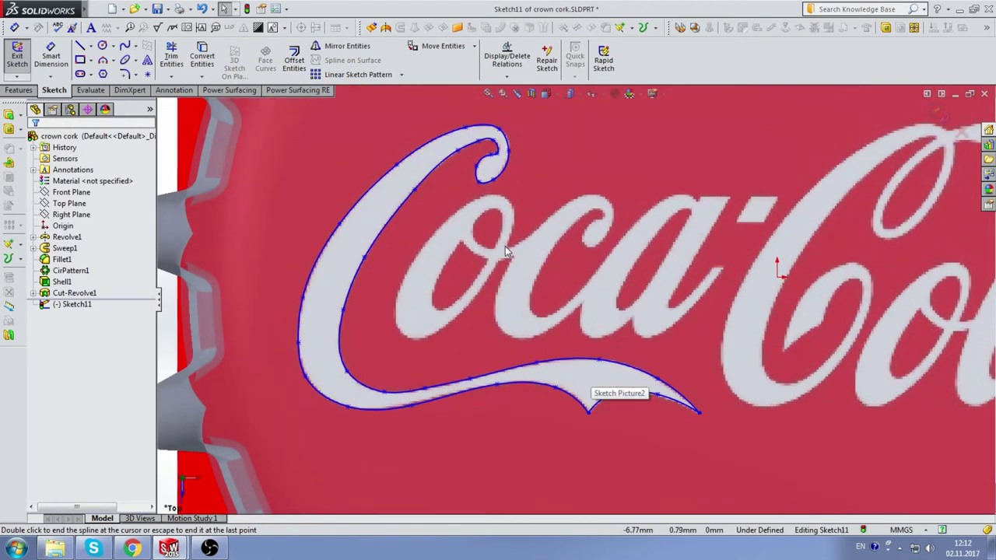
pyautogui.scroll(-2, 501, 231)
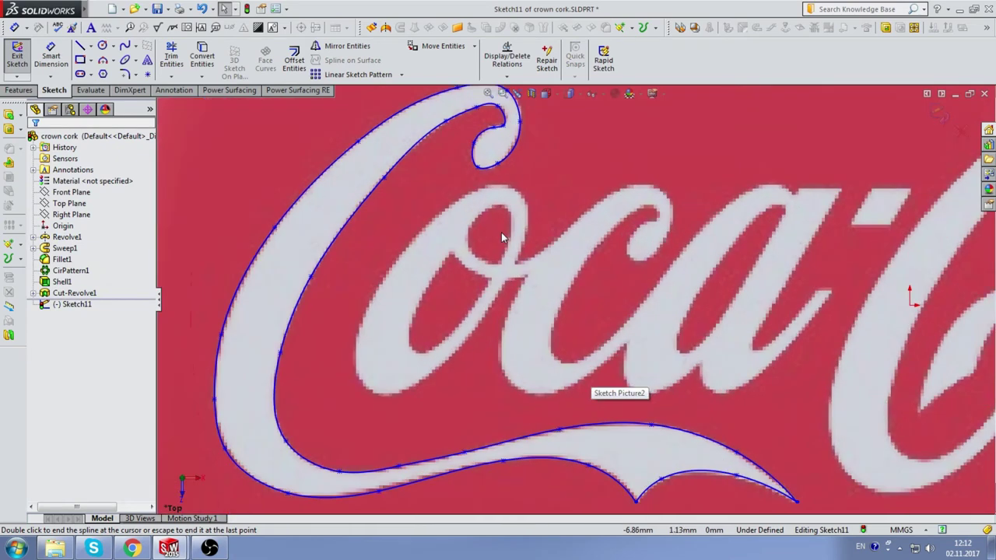
pyautogui.click(125, 46)
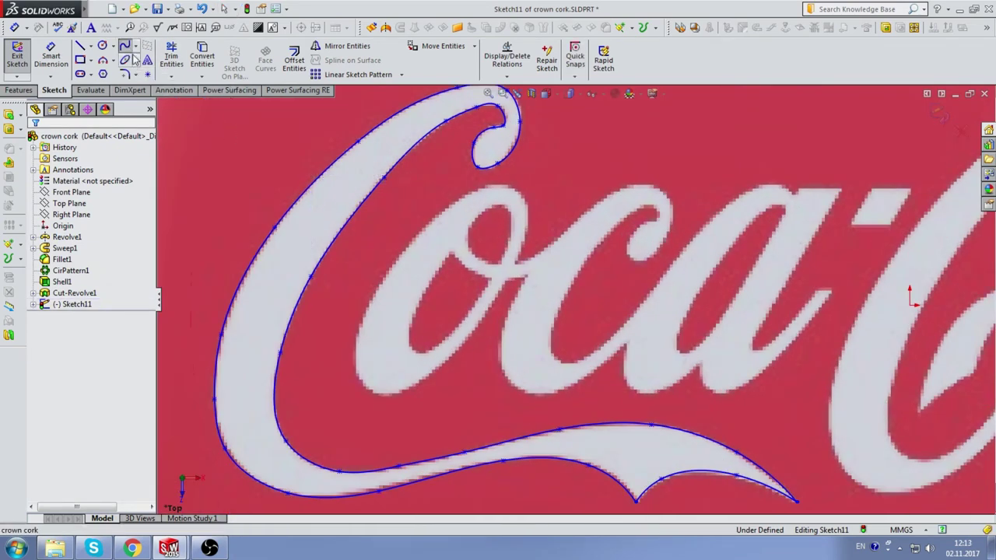
pyautogui.click(504, 185)
pyautogui.click(464, 193)
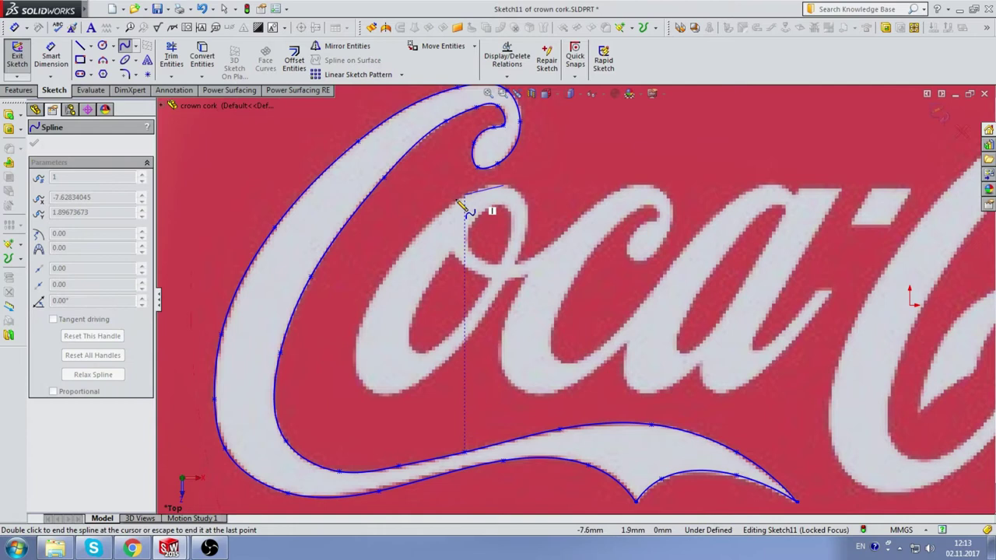
pyautogui.click(424, 228)
pyautogui.click(390, 268)
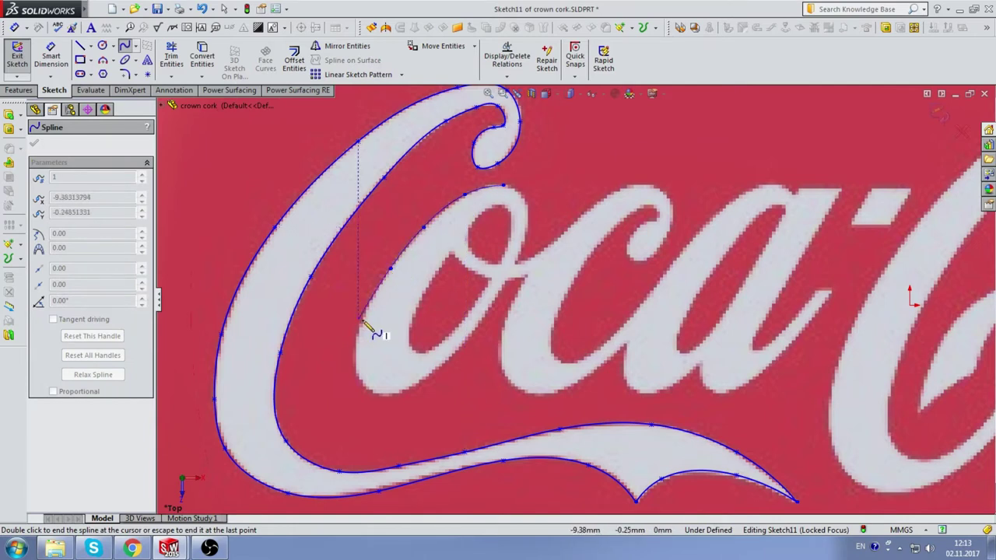
pyautogui.click(361, 321)
pyautogui.click(354, 369)
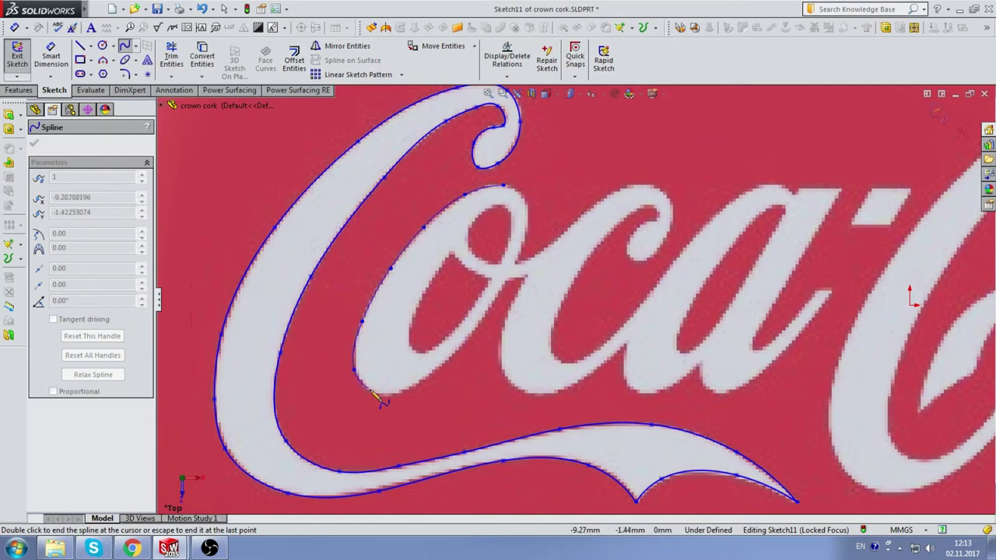
pyautogui.click(374, 393)
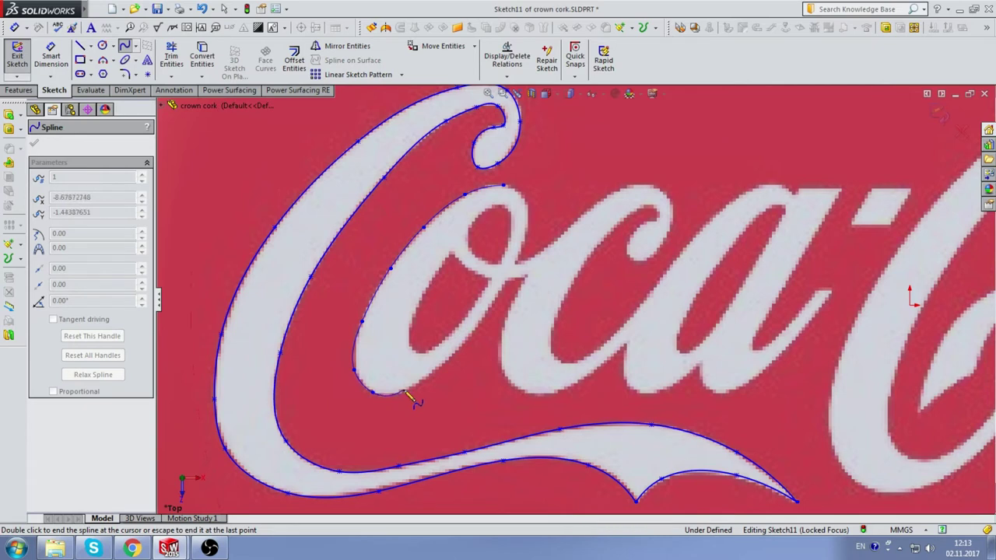
pyautogui.click(403, 390)
pyautogui.click(446, 360)
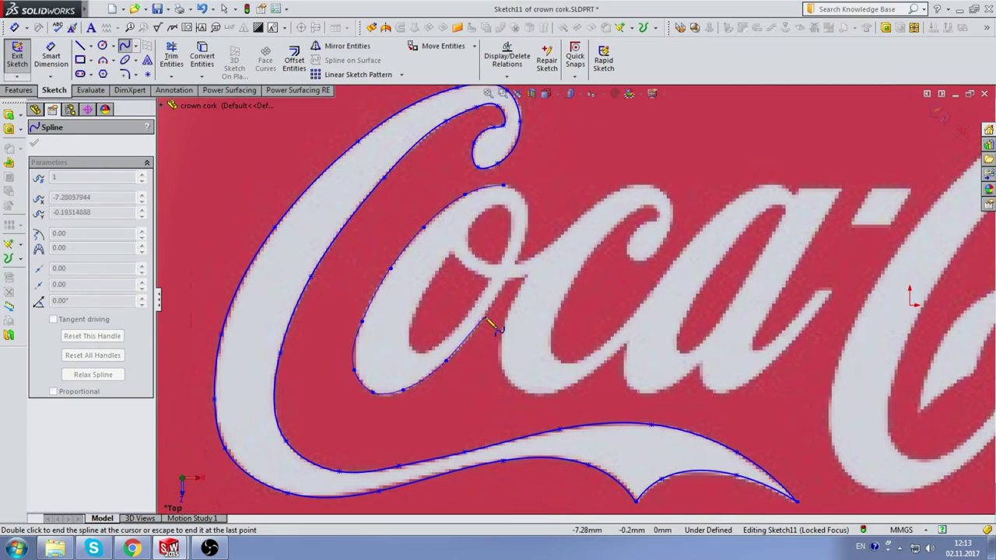
pyautogui.click(484, 316)
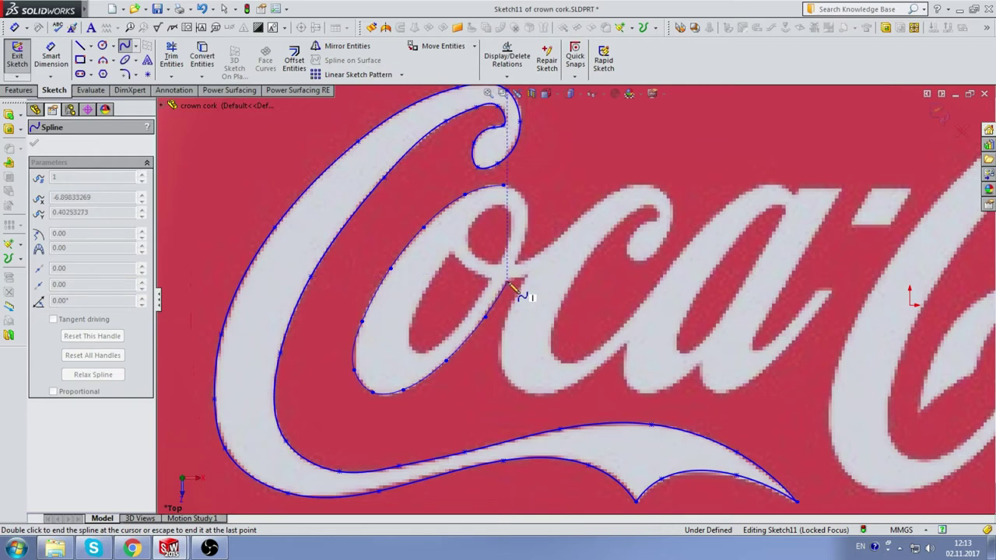
pyautogui.doubleClick(512, 285)
# Start a spline around the narrow inner counter, tracing its top, left side, bottom and right side.
pyautogui.scroll(-1, 545, 207)
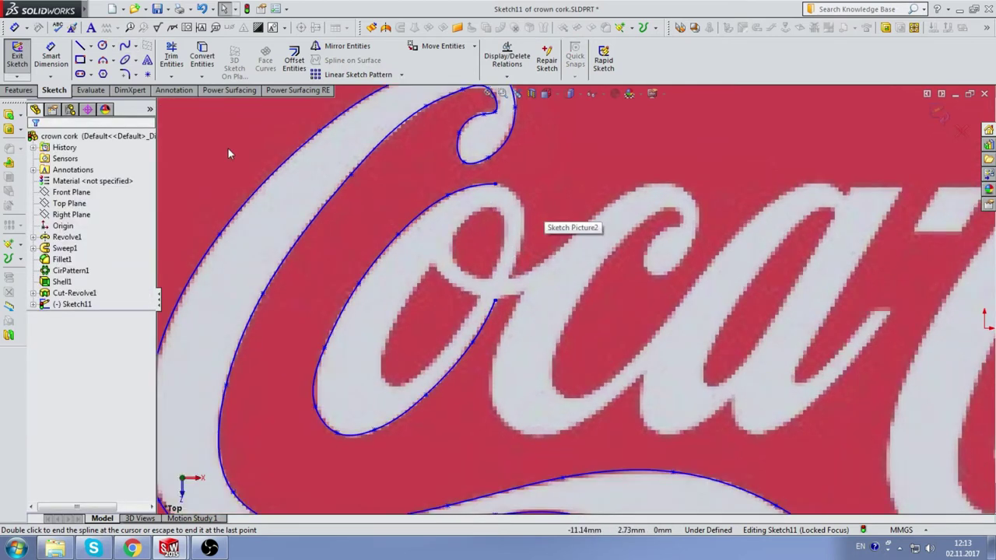
pyautogui.click(124, 45)
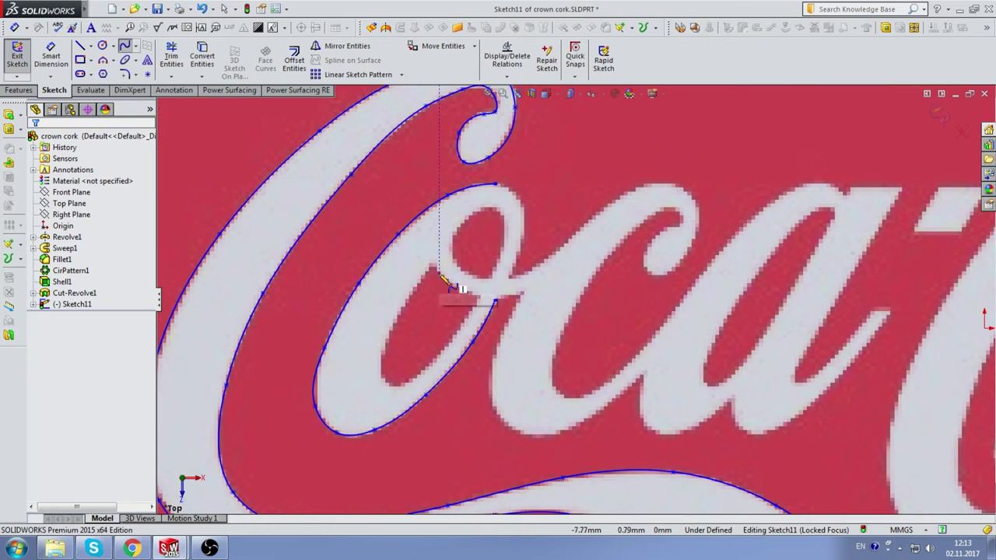
pyautogui.click(495, 300)
pyautogui.click(408, 300)
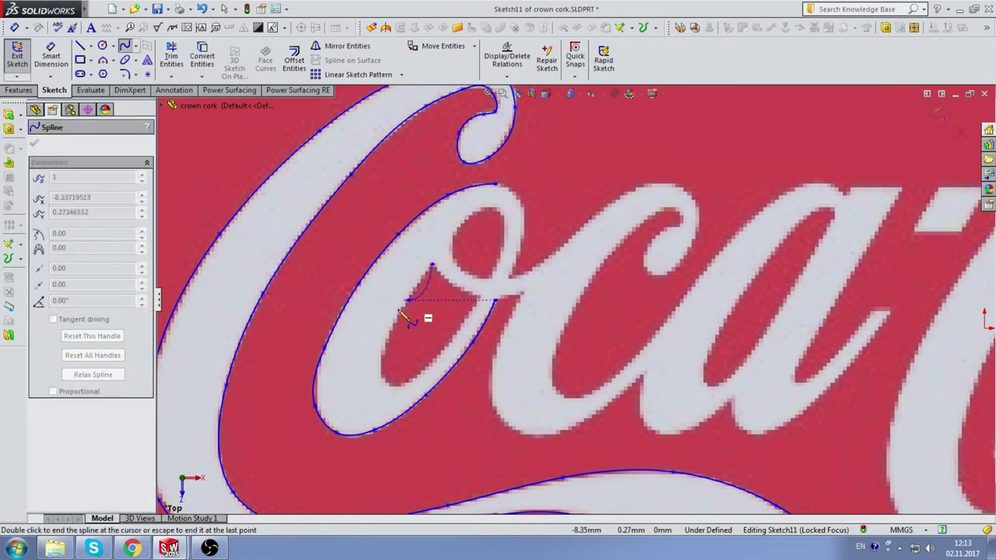
pyautogui.click(388, 342)
pyautogui.click(380, 367)
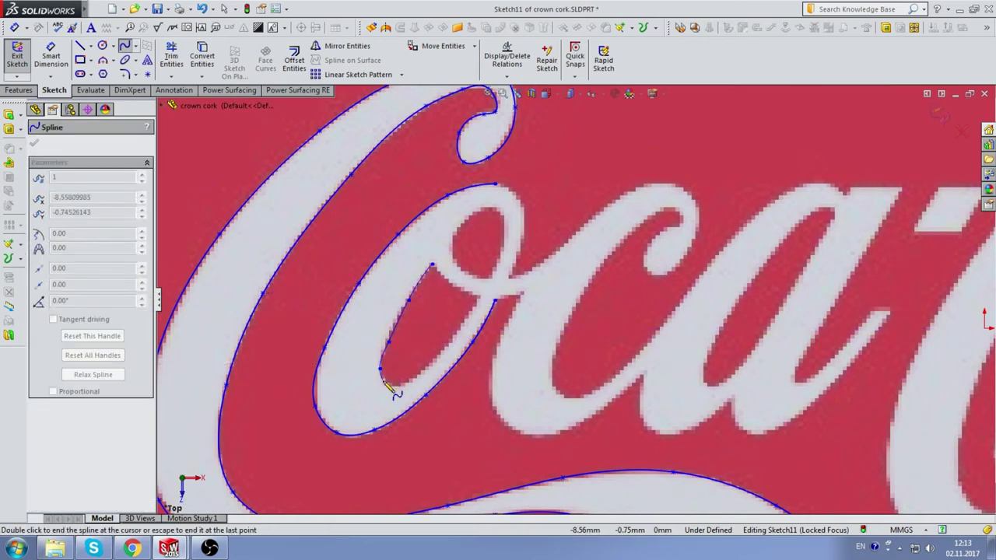
pyautogui.click(388, 385)
pyautogui.click(410, 382)
pyautogui.click(444, 347)
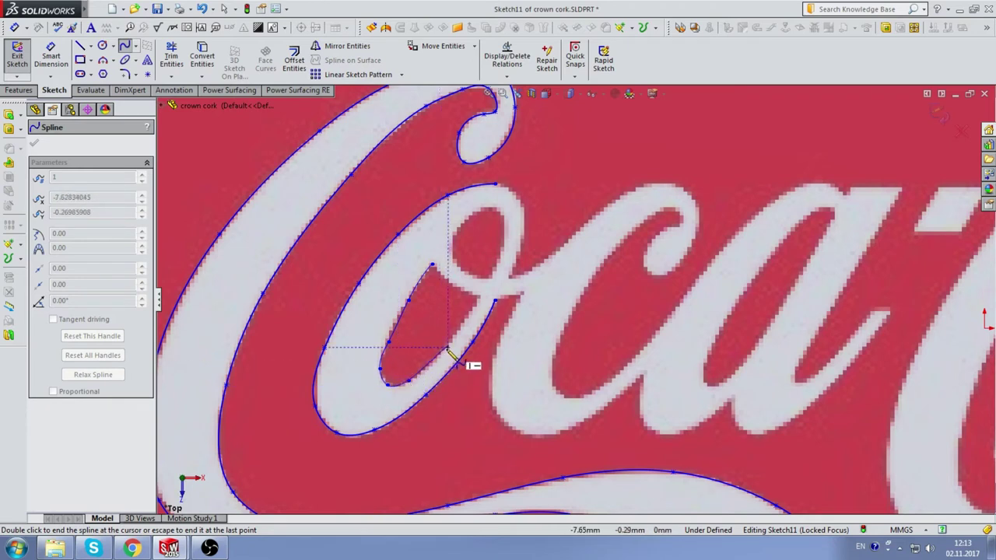
pyautogui.click(471, 320)
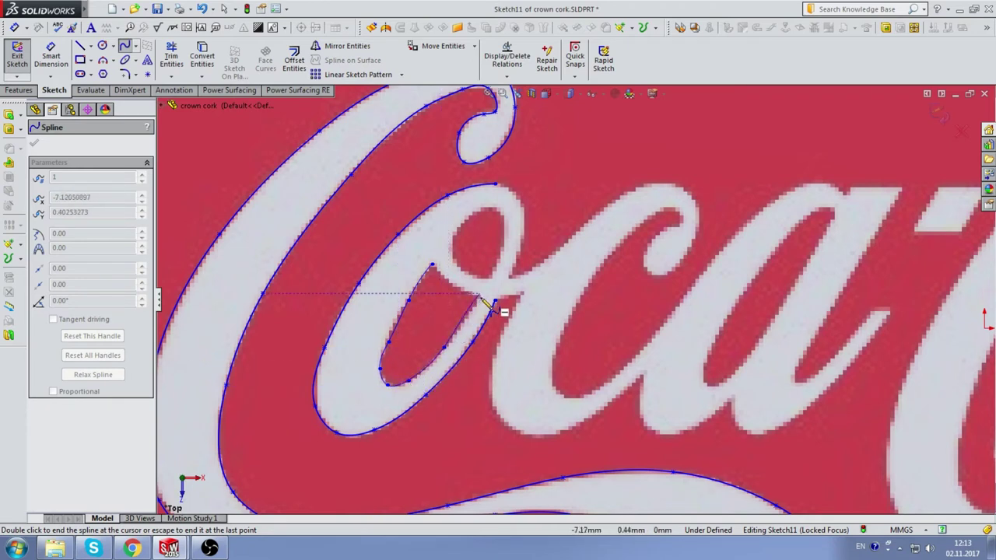
pyautogui.scroll(-2, 488, 305)
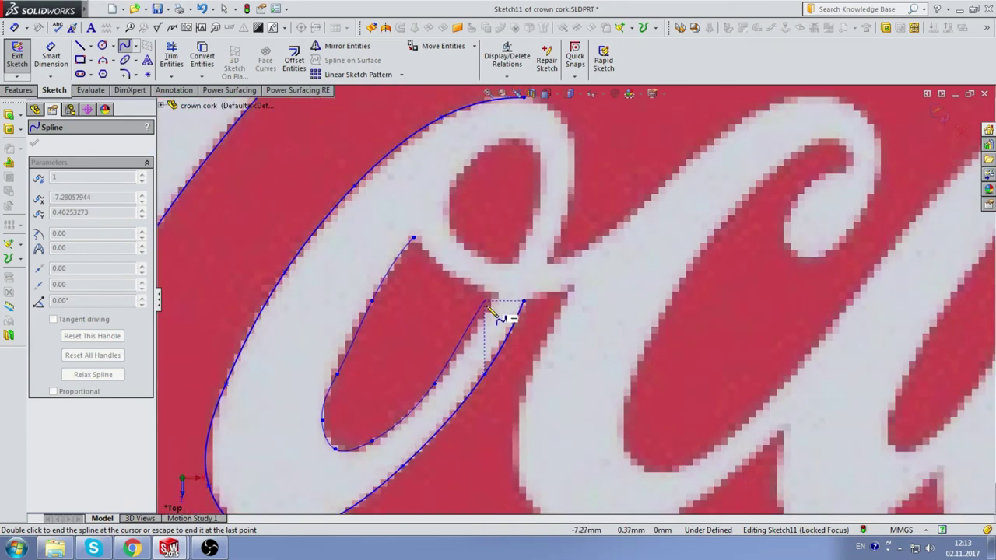
# End the counter spline and select its endpoint and shaping handle.
pyautogui.doubleClick(496, 298)
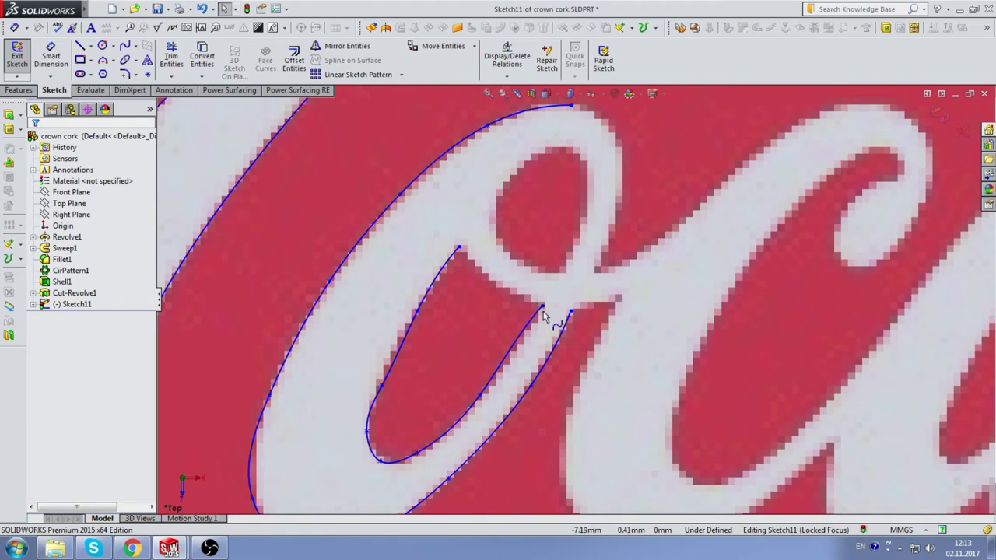
pyautogui.click(542, 311)
pyautogui.scroll(3, 537, 330)
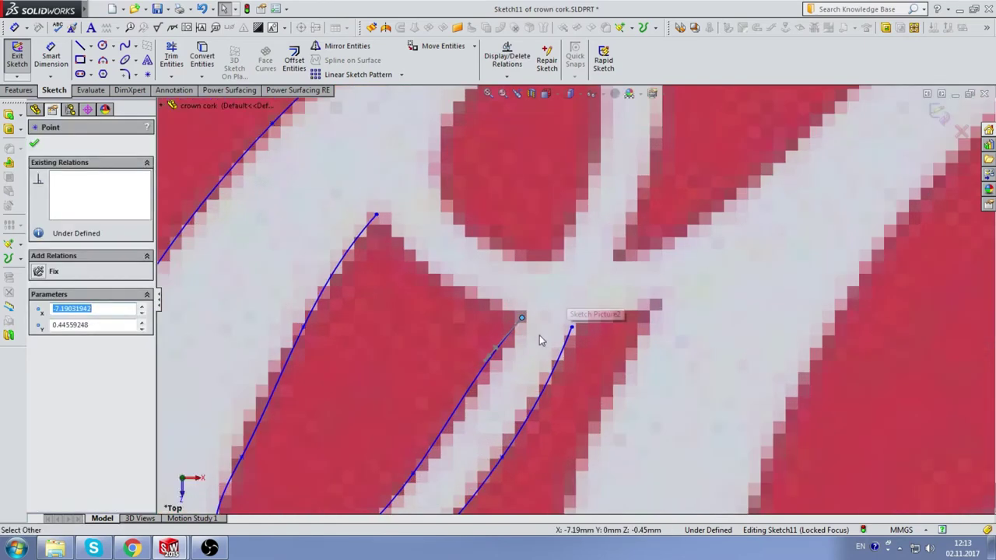
pyautogui.click(498, 356)
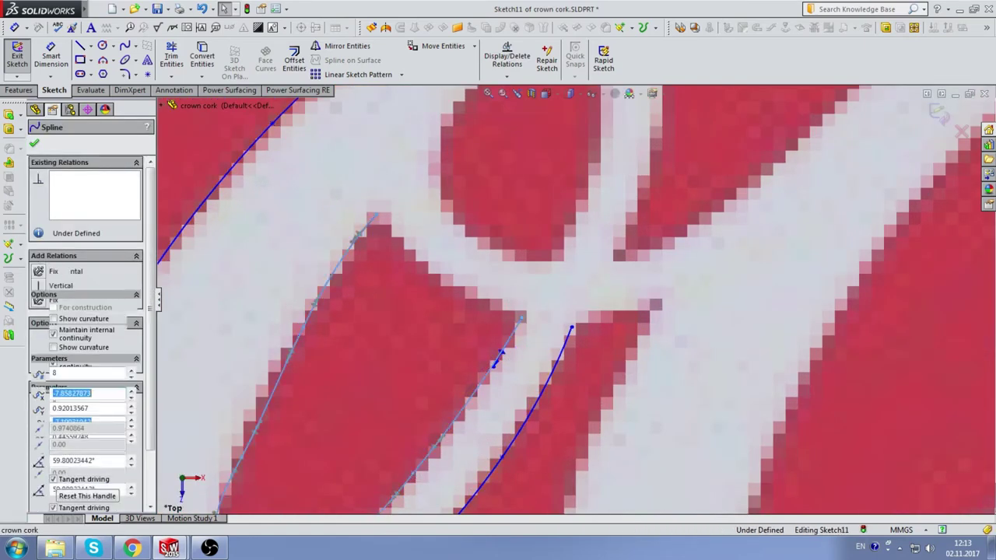
pyautogui.click(361, 238)
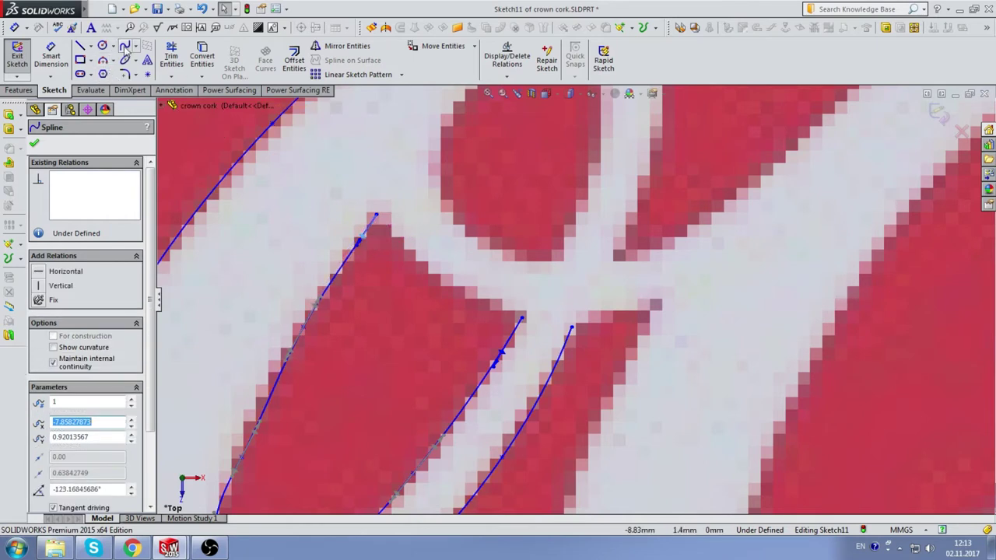
# Draw a three-point curved spline along the notch edge joining the two inner strokes.
pyautogui.click(126, 48)
pyautogui.click(376, 215)
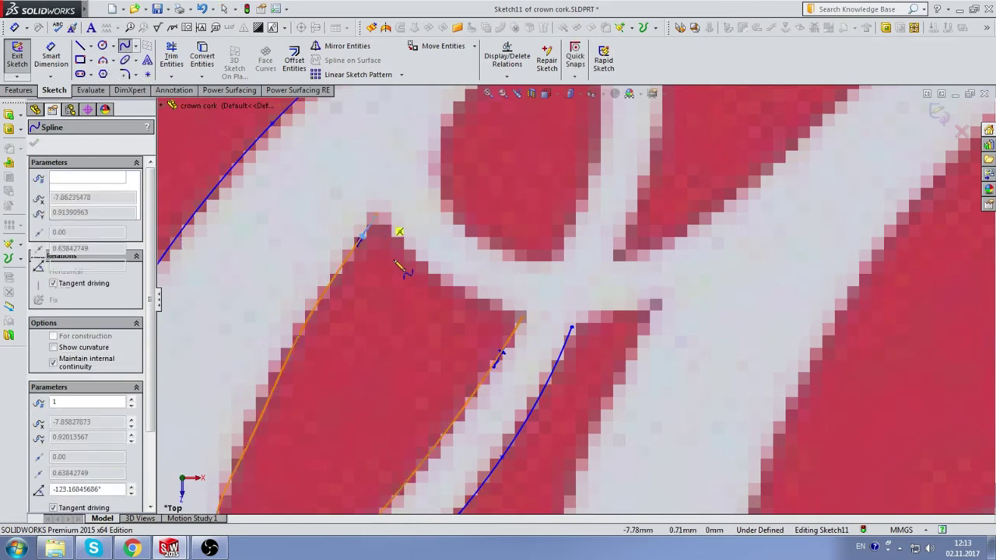
pyautogui.click(413, 264)
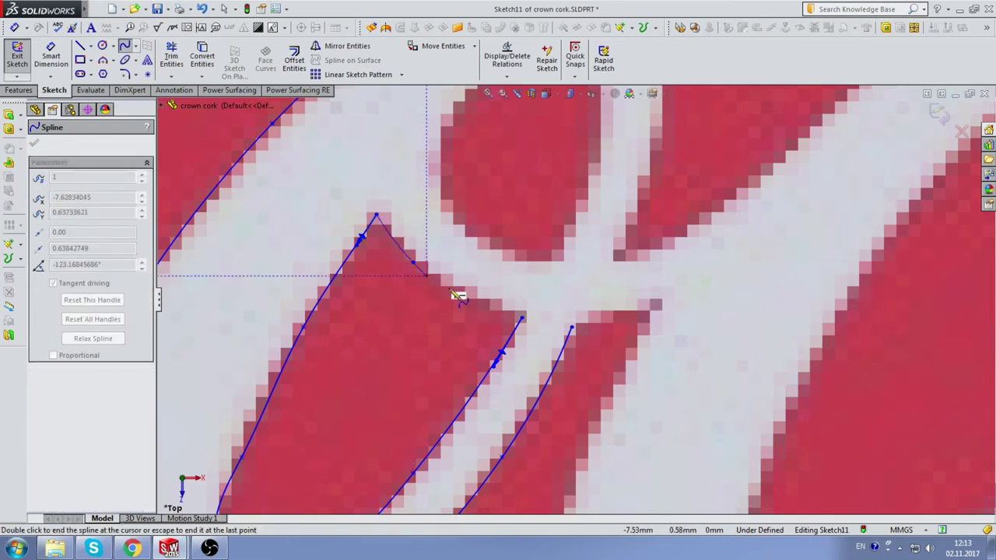
pyautogui.doubleClick(521, 318)
pyautogui.scroll(4, 459, 295)
# Trace the outer top of the C's loop with a spline from the inner line's upper end.
pyautogui.scroll(-4, 459, 295)
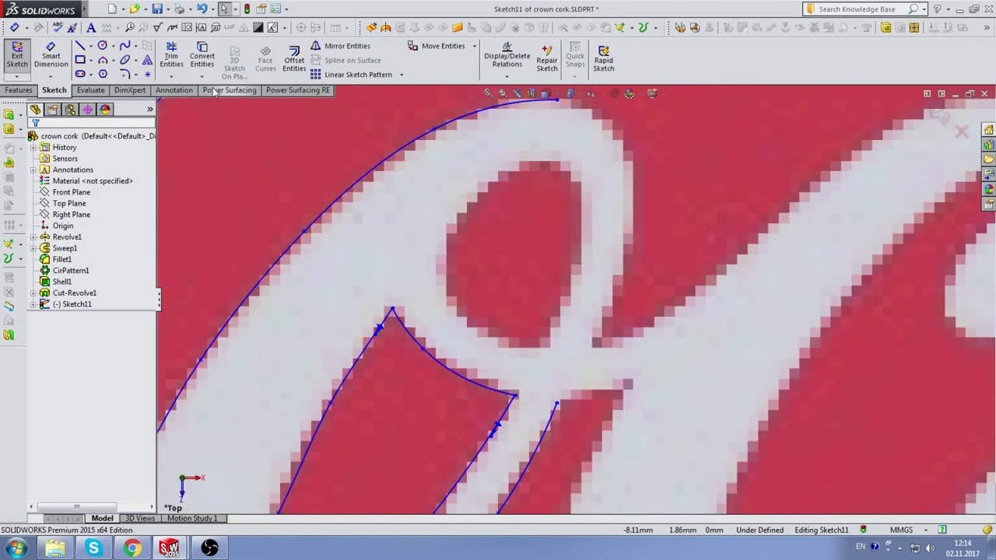
pyautogui.click(124, 46)
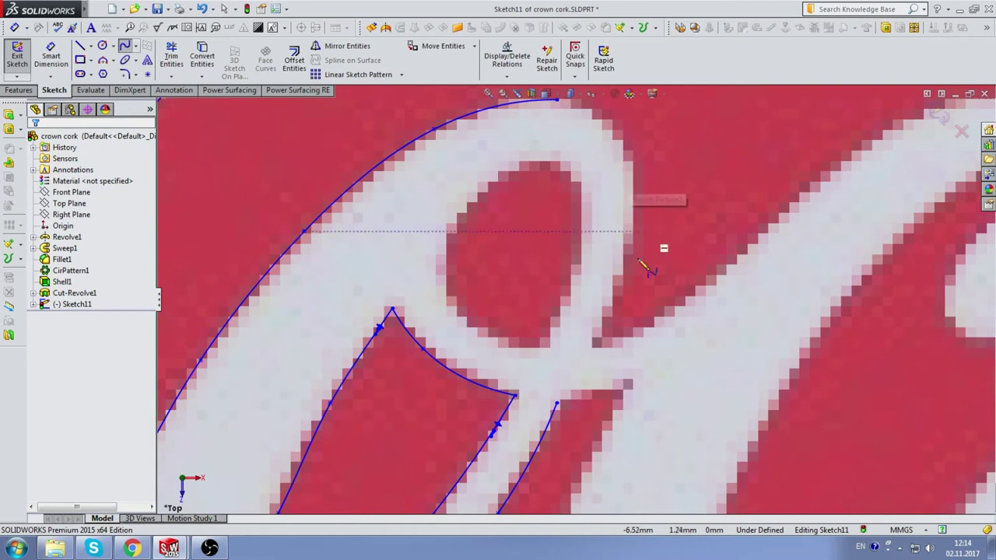
pyautogui.click(593, 349)
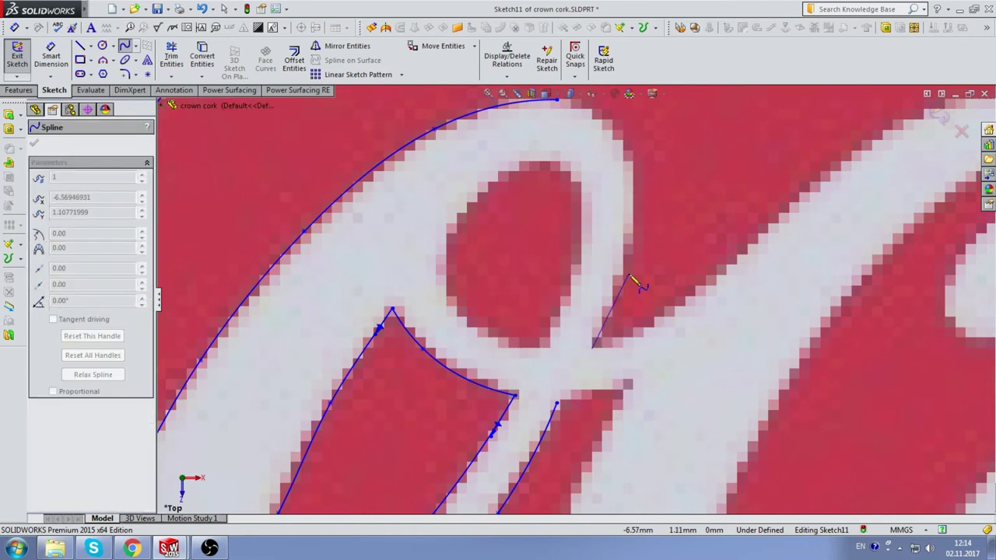
pyautogui.click(637, 159)
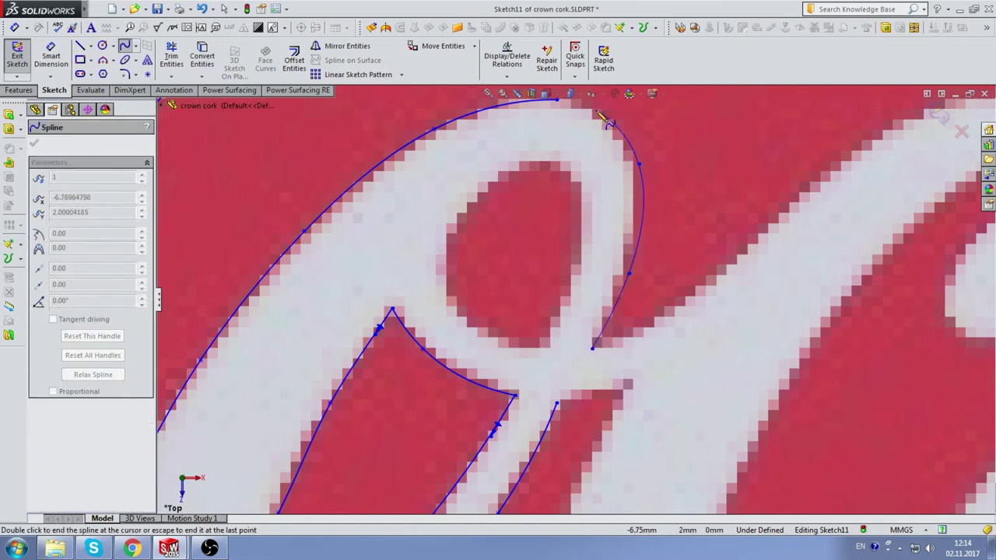
pyautogui.scroll(5, 557, 105)
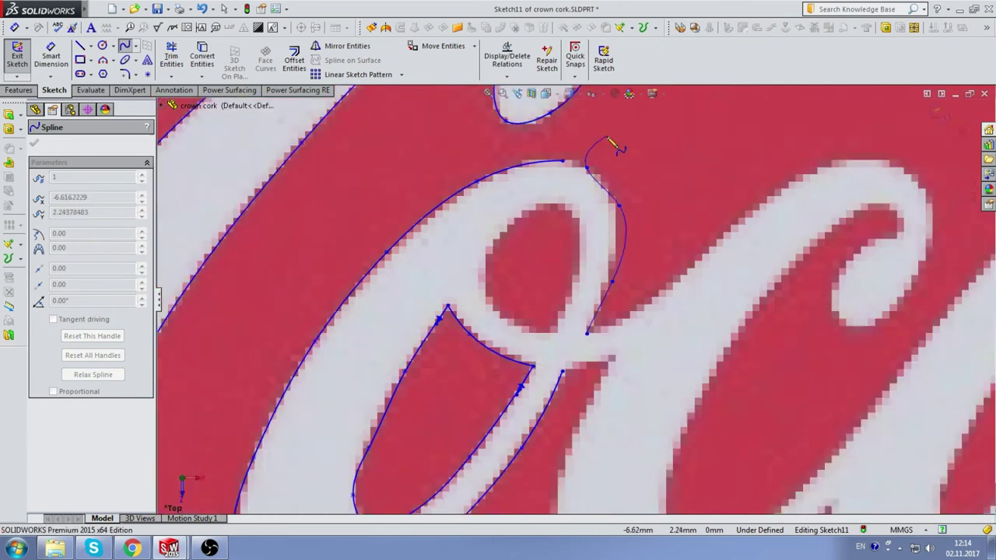
pyautogui.scroll(-7, 533, 234)
pyautogui.click(507, 227)
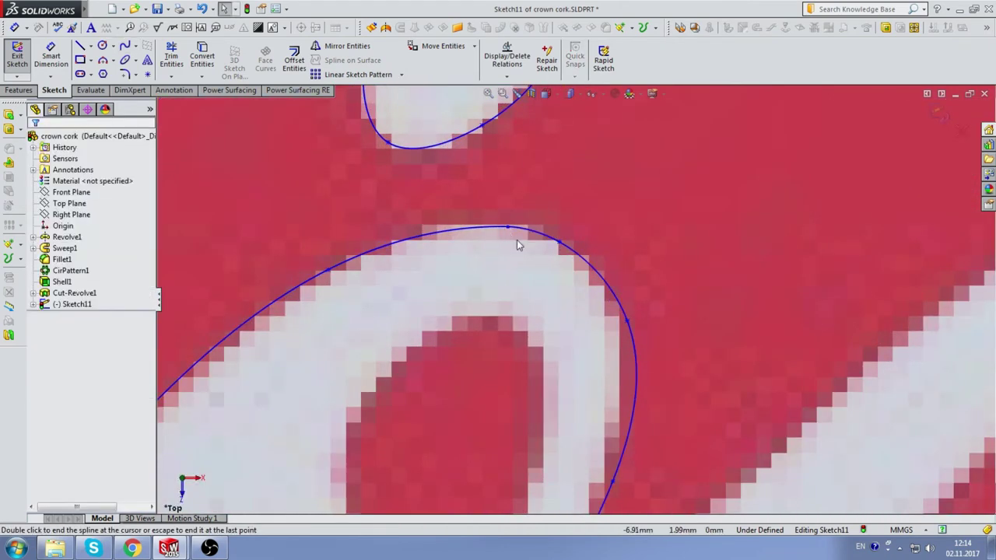
pyautogui.scroll(4, 518, 238)
pyautogui.scroll(-4, 614, 296)
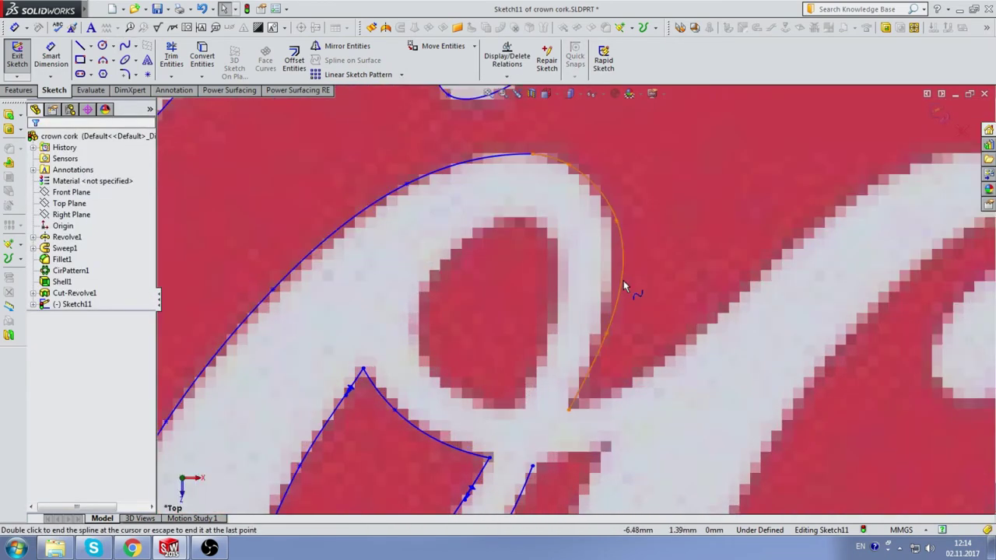
pyautogui.doubleClick(615, 223)
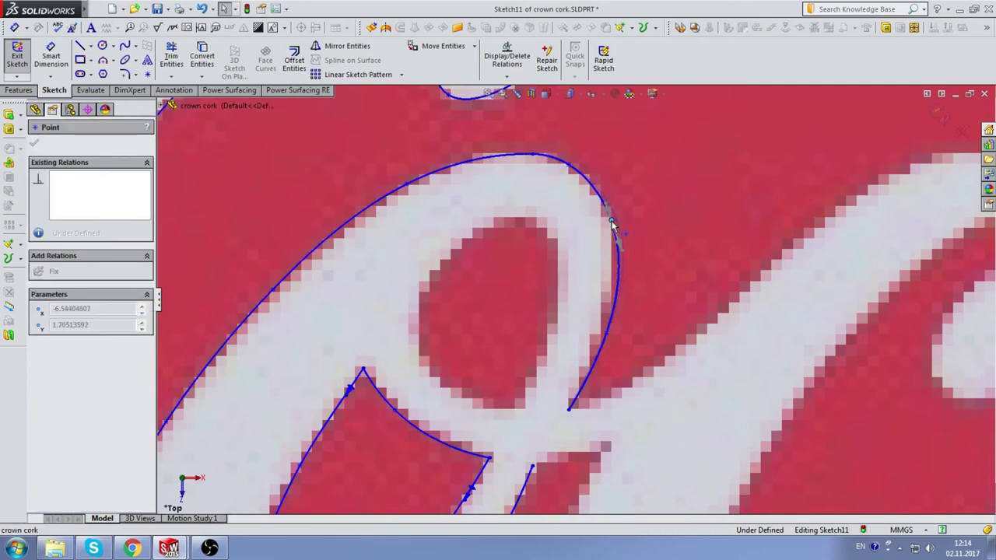
# Drag a point on the loop curve so it follows the loop edge.
pyautogui.click(605, 335)
pyautogui.moveTo(605, 334); pyautogui.dragTo(610, 309)
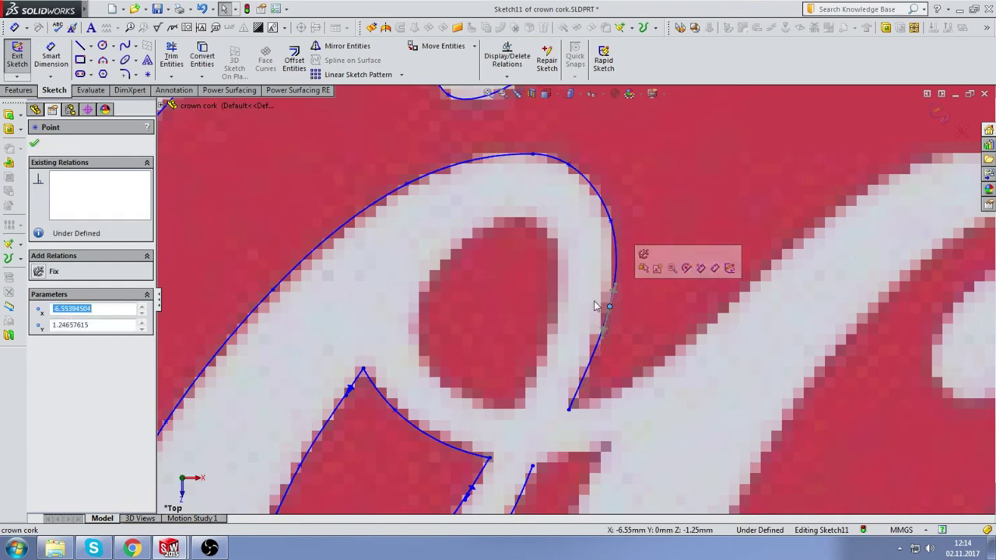
pyautogui.scroll(2, 599, 300)
pyautogui.scroll(-2, 578, 334)
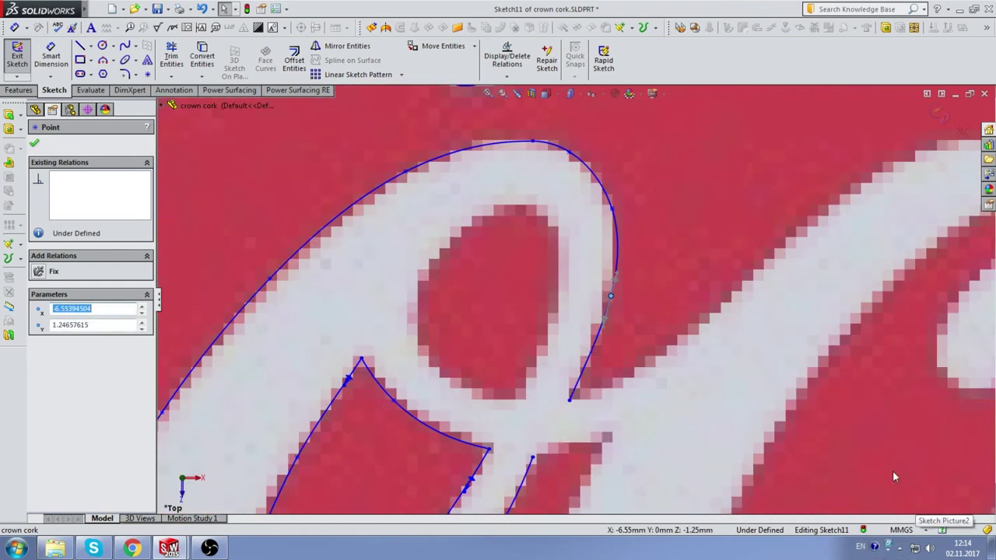
# Outline the teardrop-shaped hole inside the loop with a closed spline.
pyautogui.click(124, 45)
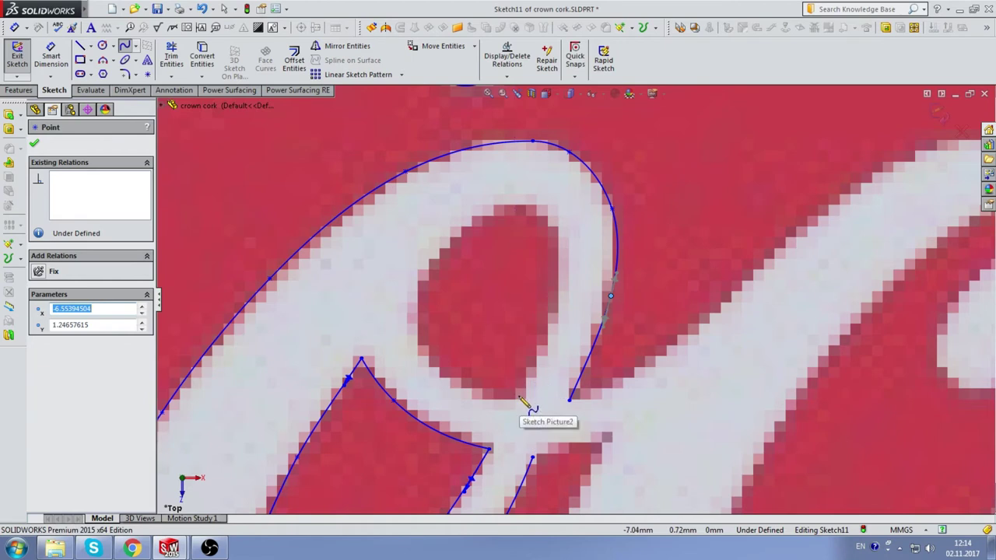
pyautogui.click(514, 395)
pyautogui.click(462, 386)
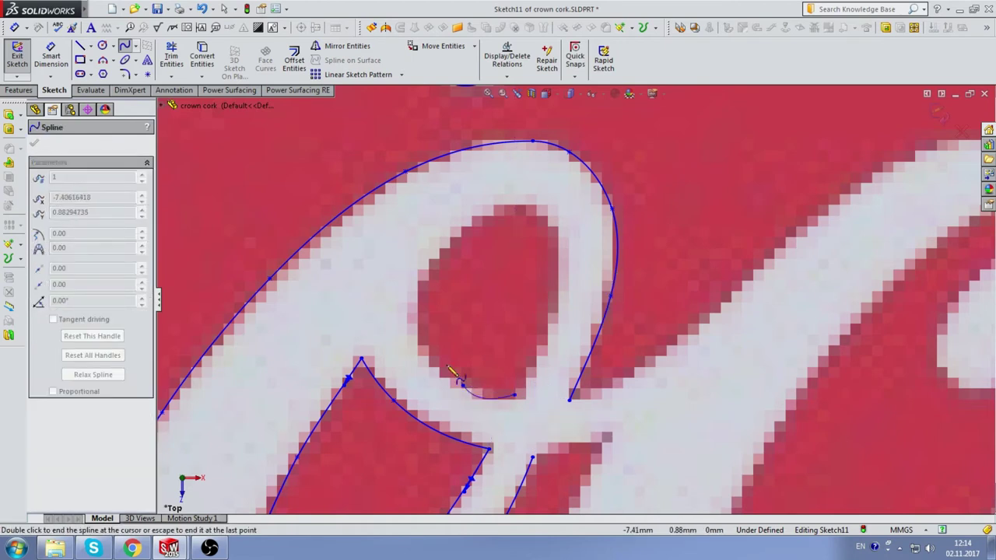
pyautogui.click(420, 338)
pyautogui.click(422, 278)
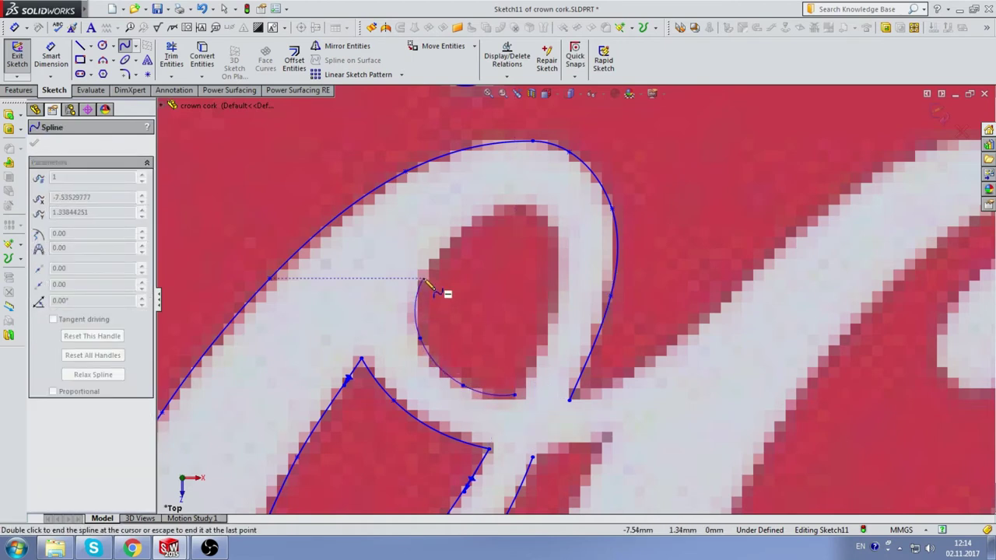
pyautogui.click(468, 226)
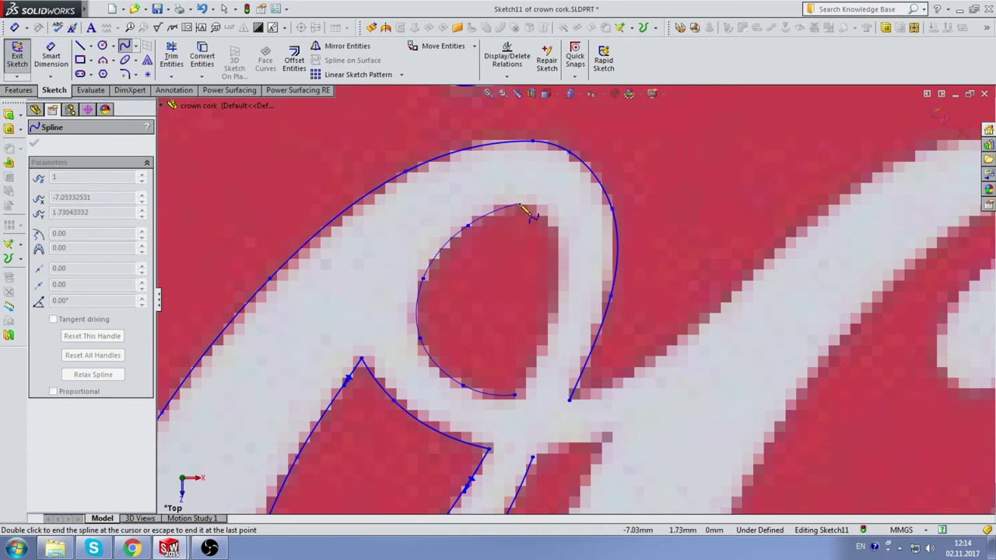
pyautogui.click(518, 204)
pyautogui.click(557, 251)
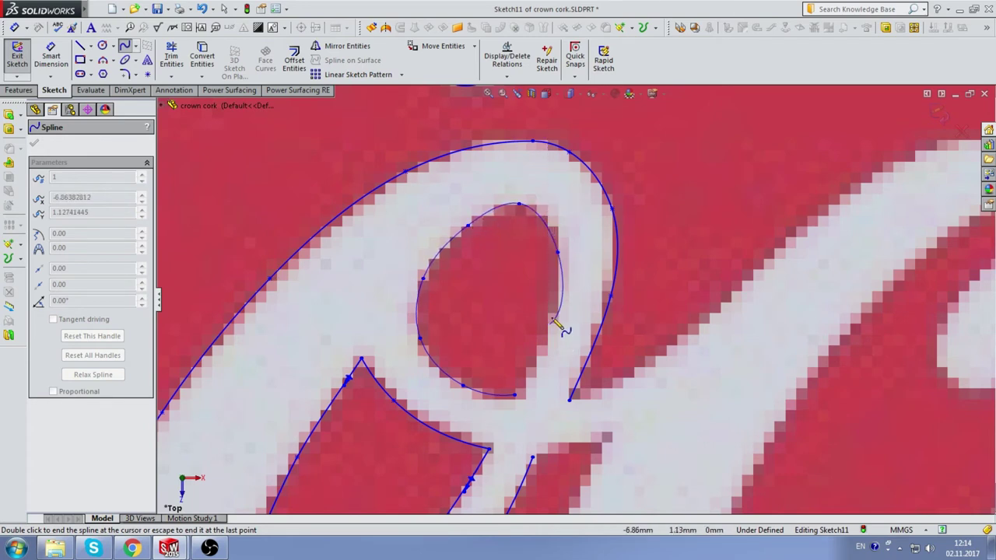
pyautogui.click(556, 287)
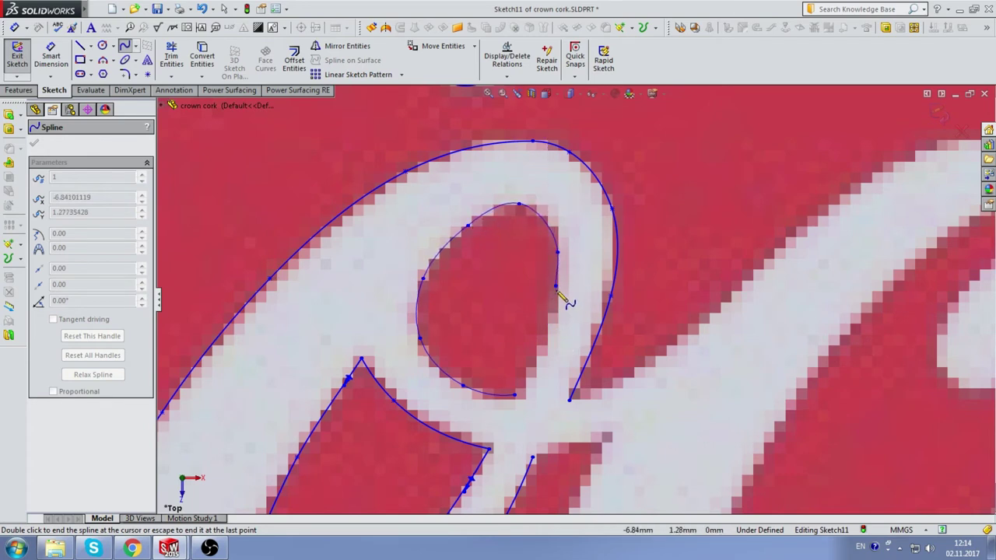
pyautogui.click(541, 335)
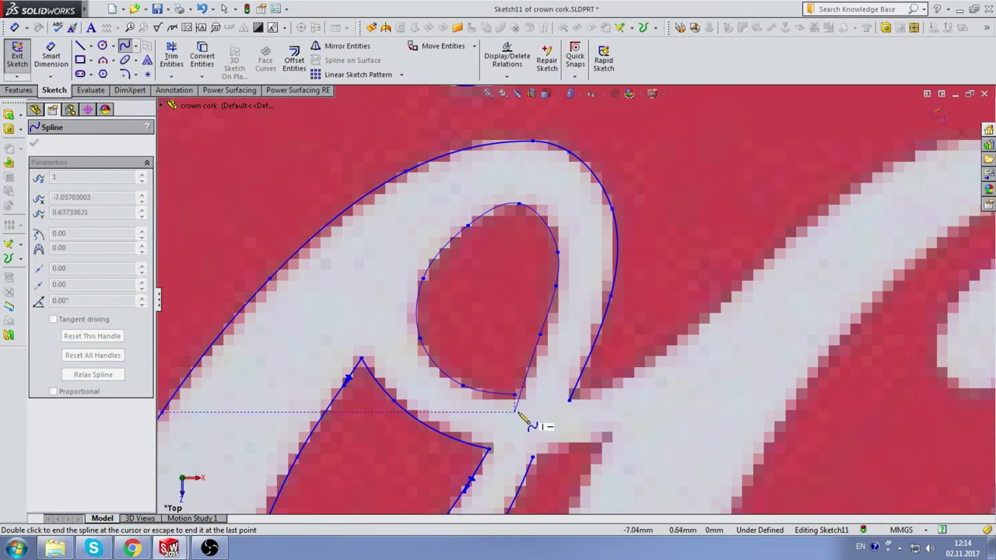
pyautogui.scroll(-3, 517, 395)
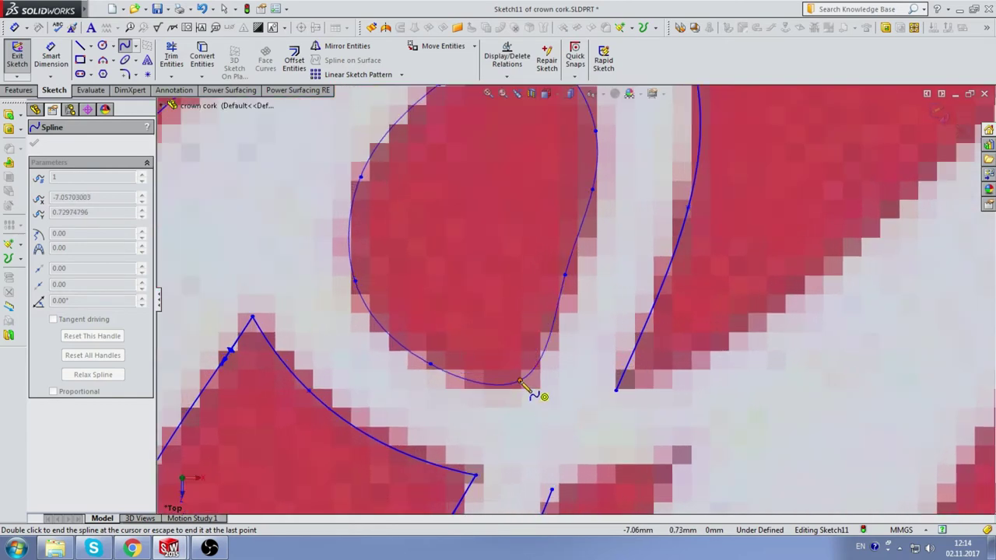
pyautogui.click(521, 382)
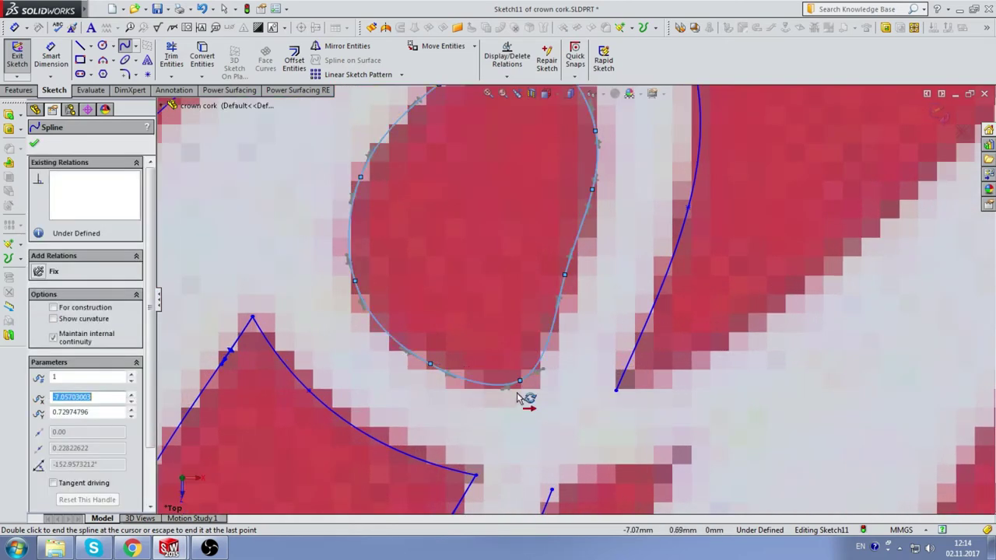
# Drag the hole spline's bottom point and end tangent so the bend hugs the lower edge.
pyautogui.click(520, 381)
pyautogui.scroll(-3, 547, 389)
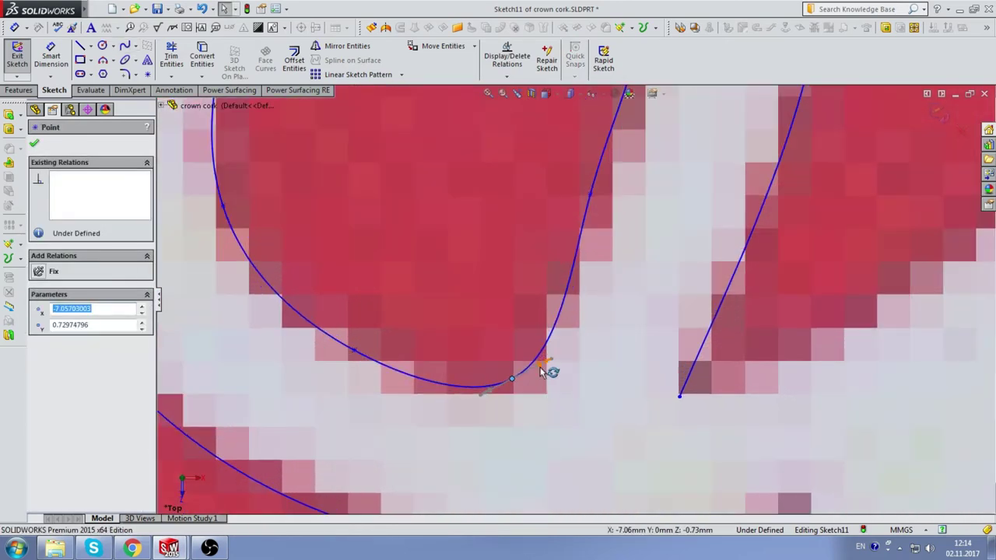
pyautogui.moveTo(542, 372); pyautogui.dragTo(536, 352)
pyautogui.moveTo(499, 398); pyautogui.dragTo(494, 411)
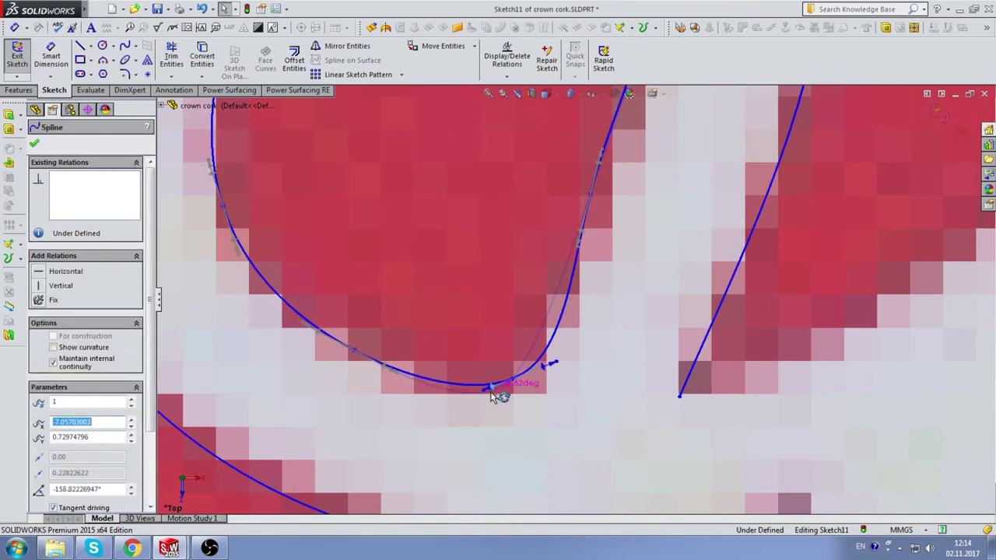
pyautogui.moveTo(490, 407); pyautogui.dragTo(486, 416)
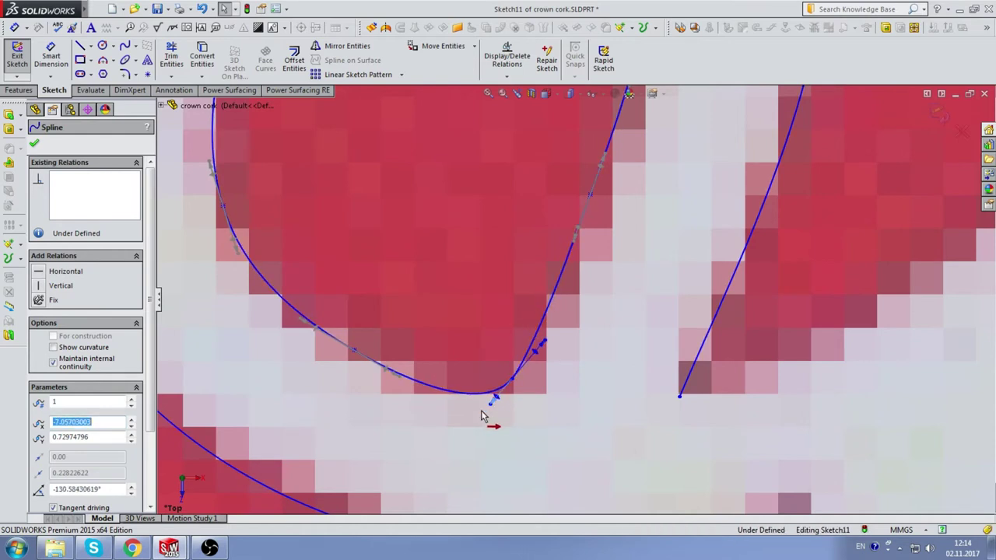
pyautogui.click(512, 380)
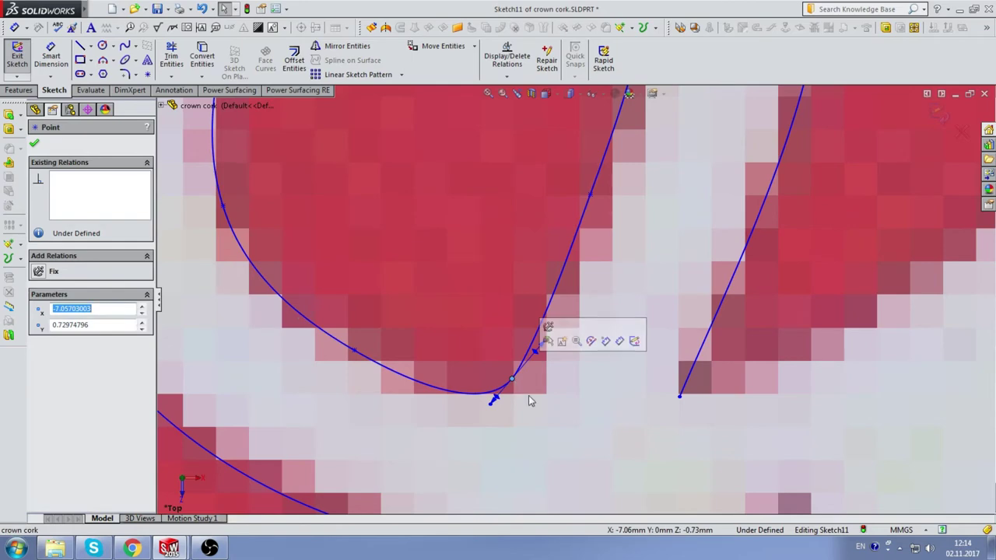
pyautogui.click(519, 251)
pyautogui.scroll(3, 556, 302)
# Start a spline at the outline's endpoint and trace up the lowercase c's outer edge.
pyautogui.scroll(2, 555, 301)
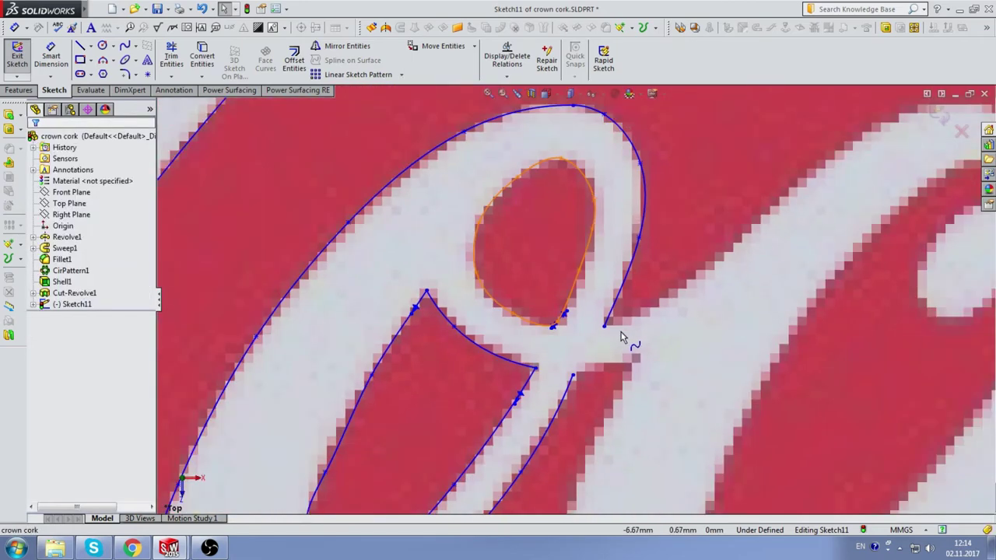
pyautogui.scroll(2, 620, 339)
pyautogui.scroll(-2, 700, 284)
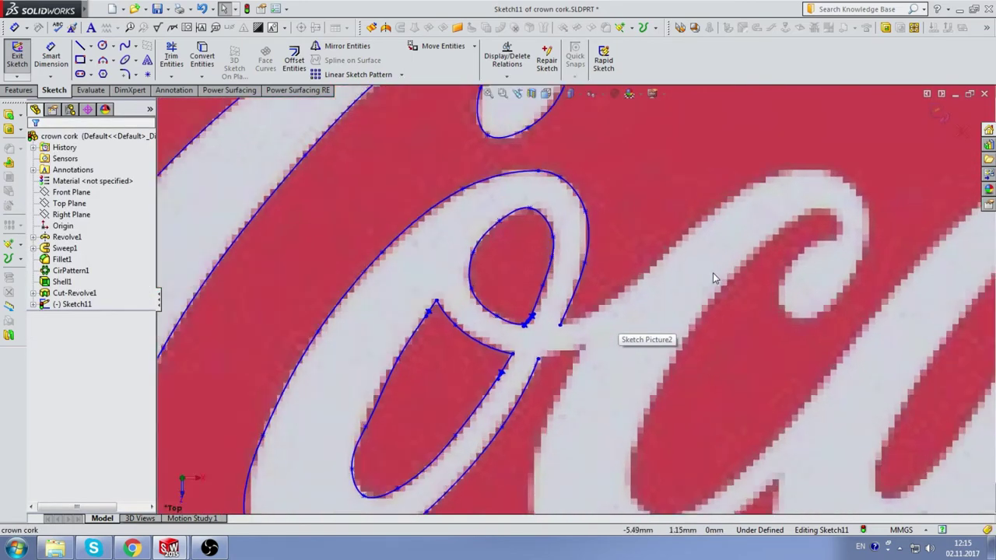
pyautogui.click(124, 45)
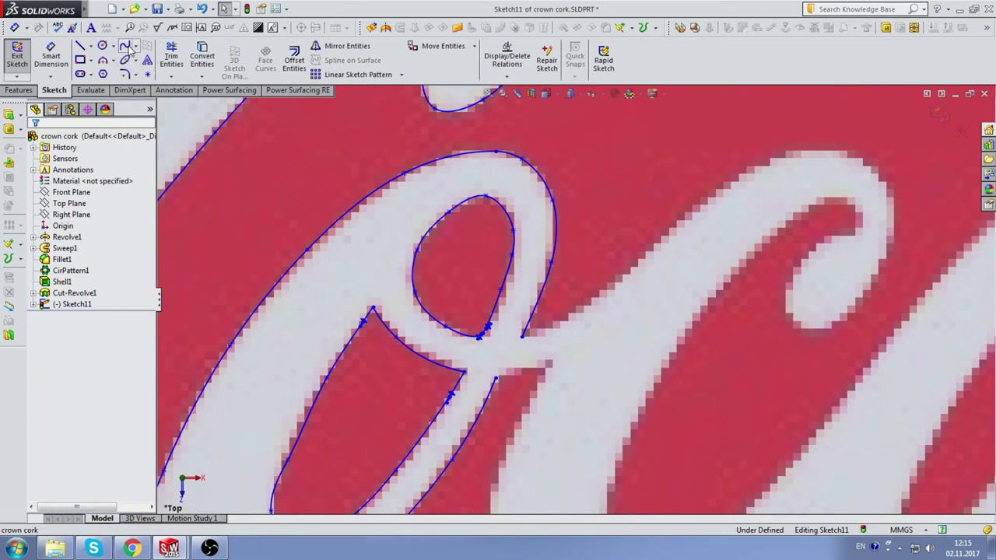
pyautogui.scroll(-2, 715, 262)
pyautogui.scroll(2, 749, 272)
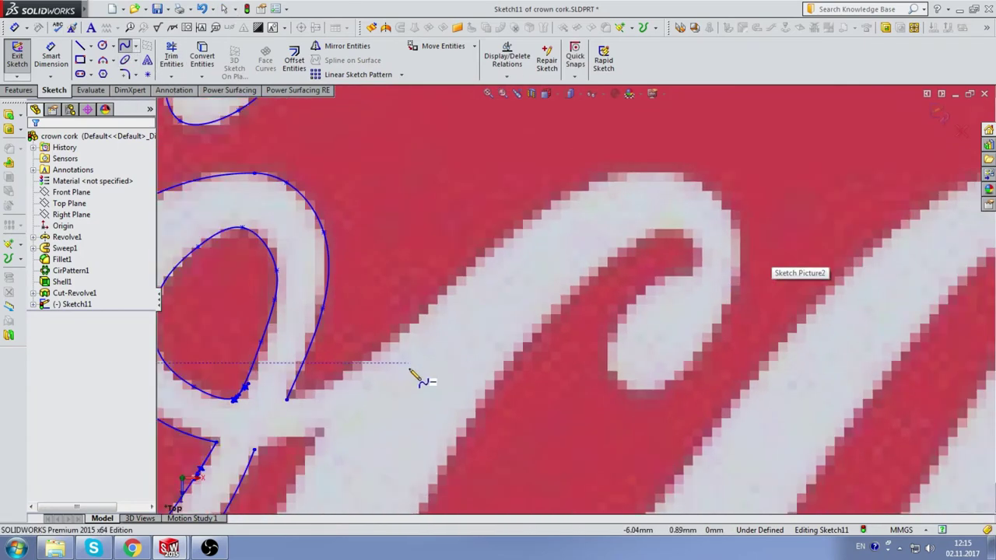
pyautogui.click(288, 400)
pyautogui.click(322, 386)
pyautogui.click(379, 349)
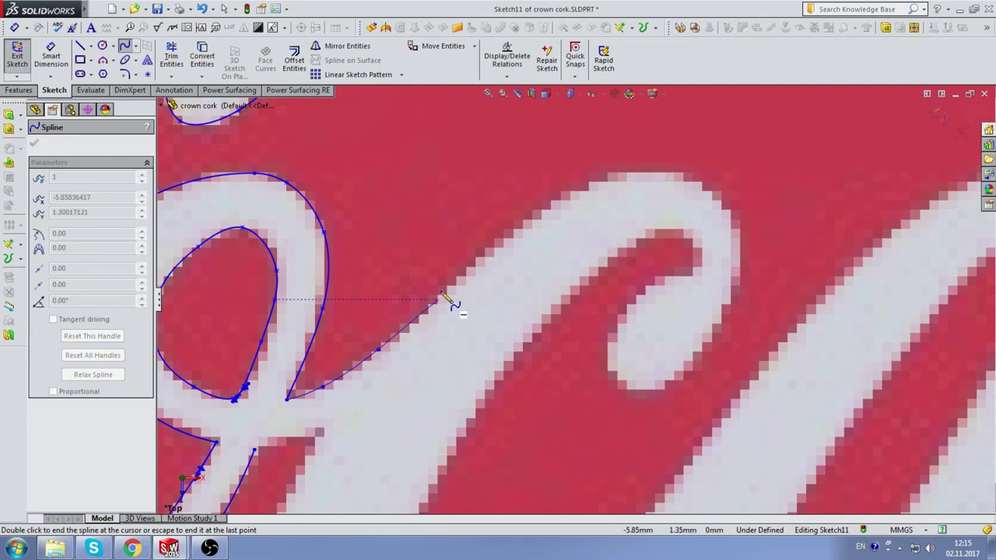
pyautogui.click(445, 288)
pyautogui.click(526, 217)
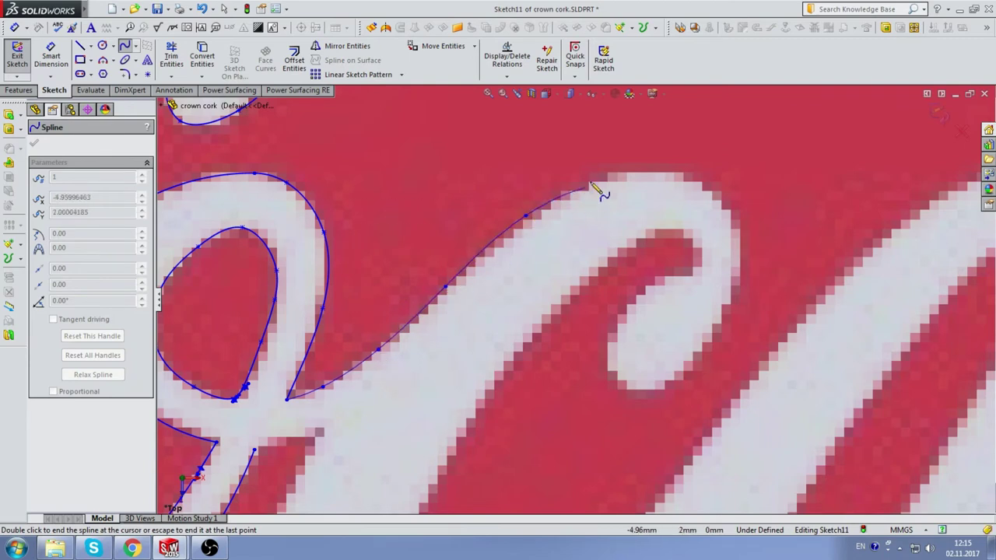
pyautogui.click(603, 176)
# Continue the spline over the top of the c's curl, down its outside and into the inner loop.
pyautogui.click(684, 173)
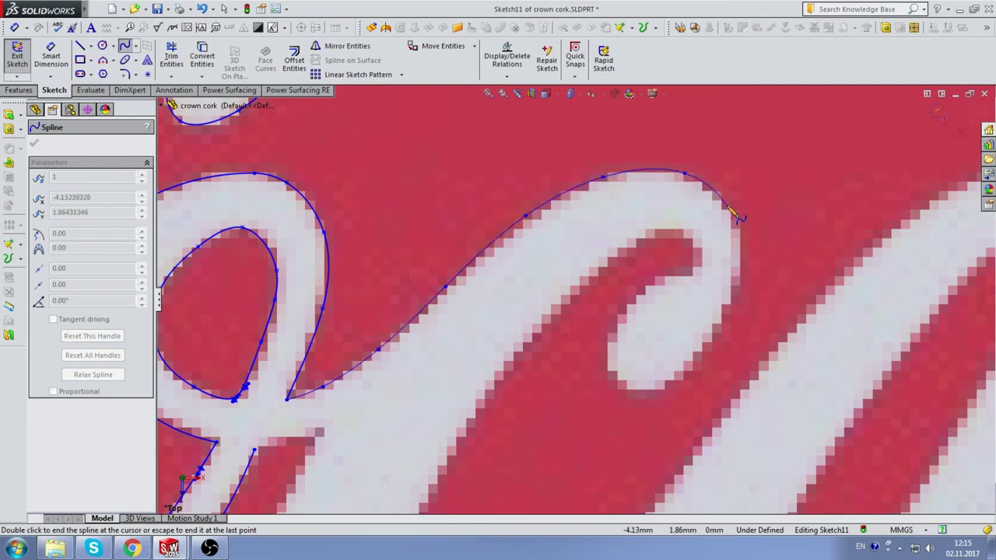
pyautogui.click(727, 206)
pyautogui.click(742, 260)
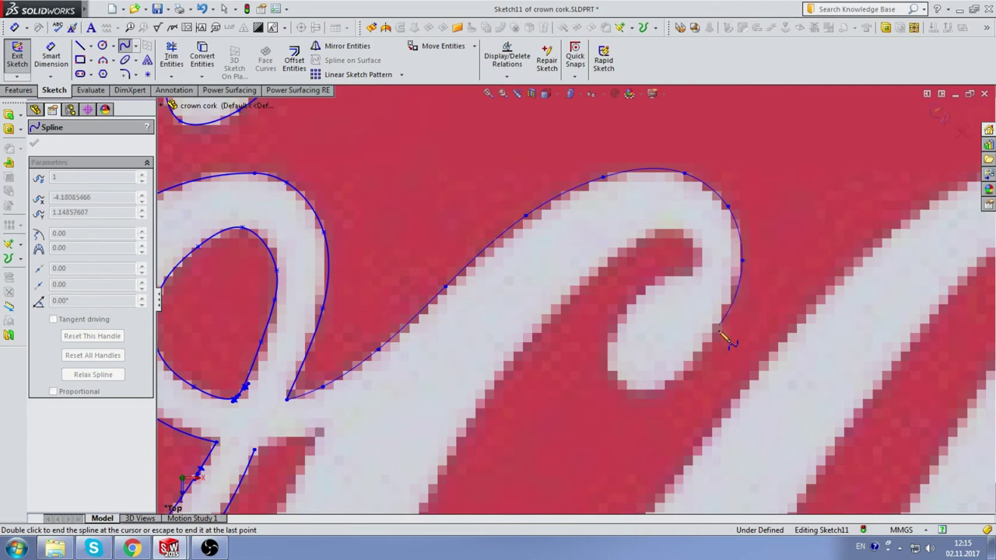
pyautogui.click(719, 326)
pyautogui.click(678, 375)
pyautogui.click(634, 394)
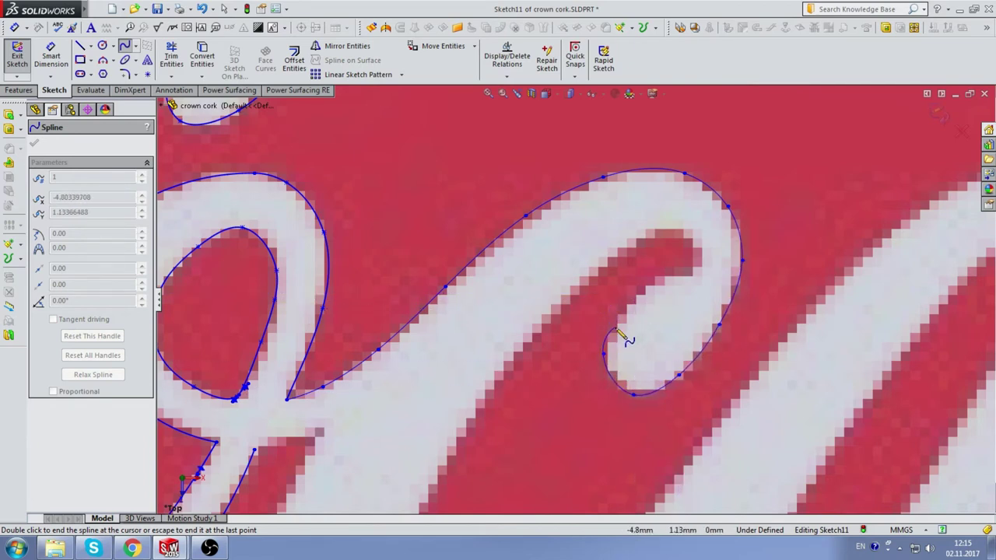
pyautogui.click(616, 327)
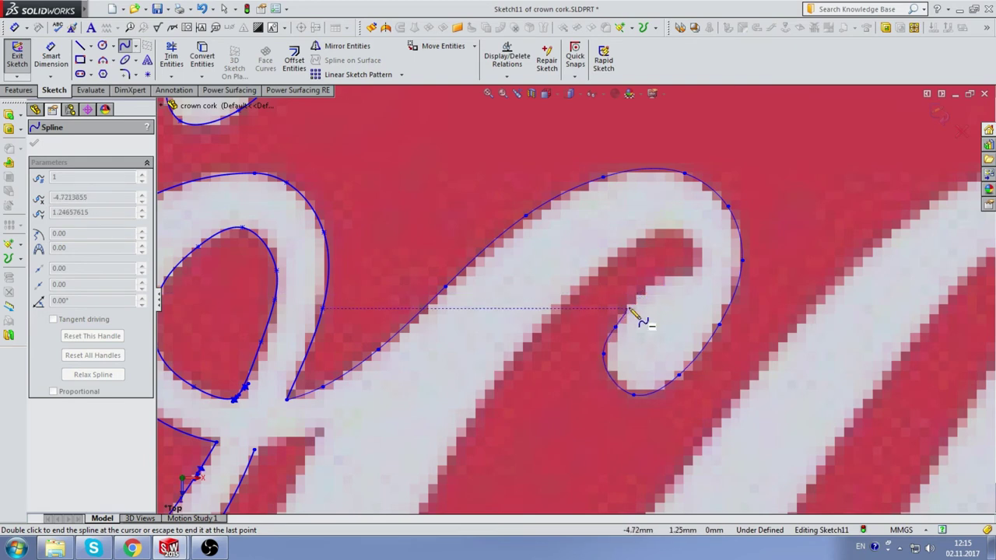
# Finish the curl spline, then start a new one along the curl's inner edge.
pyautogui.doubleClick(694, 276)
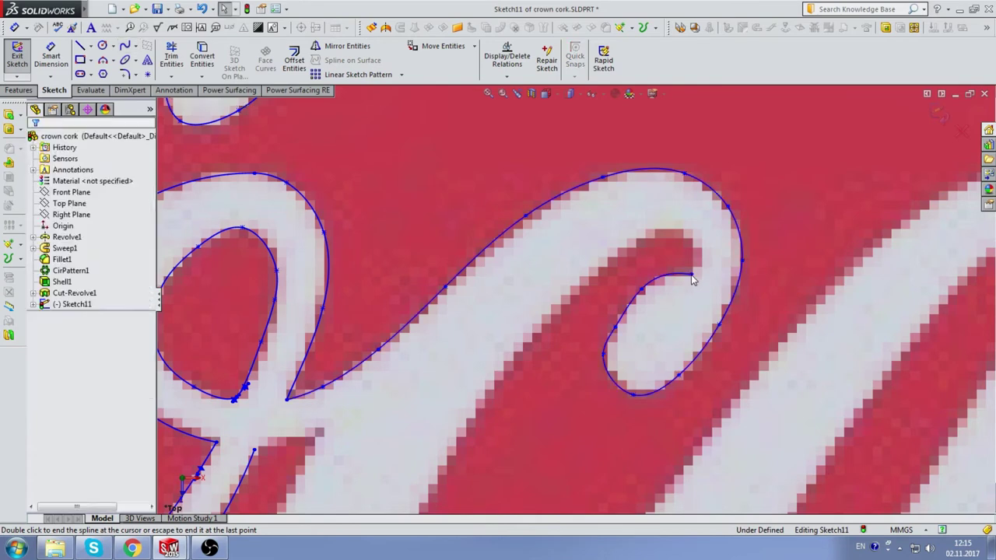
pyautogui.click(124, 46)
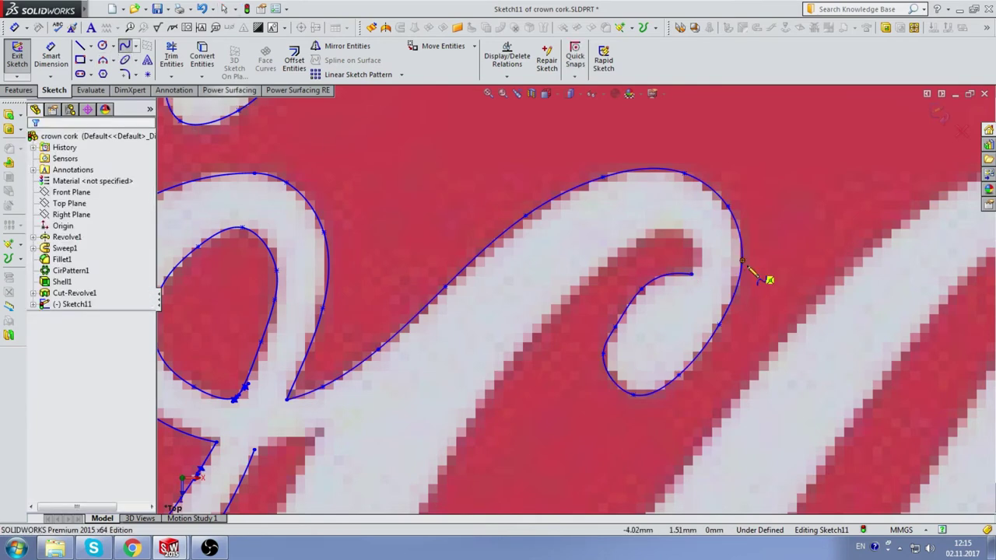
pyautogui.click(692, 274)
pyautogui.click(698, 258)
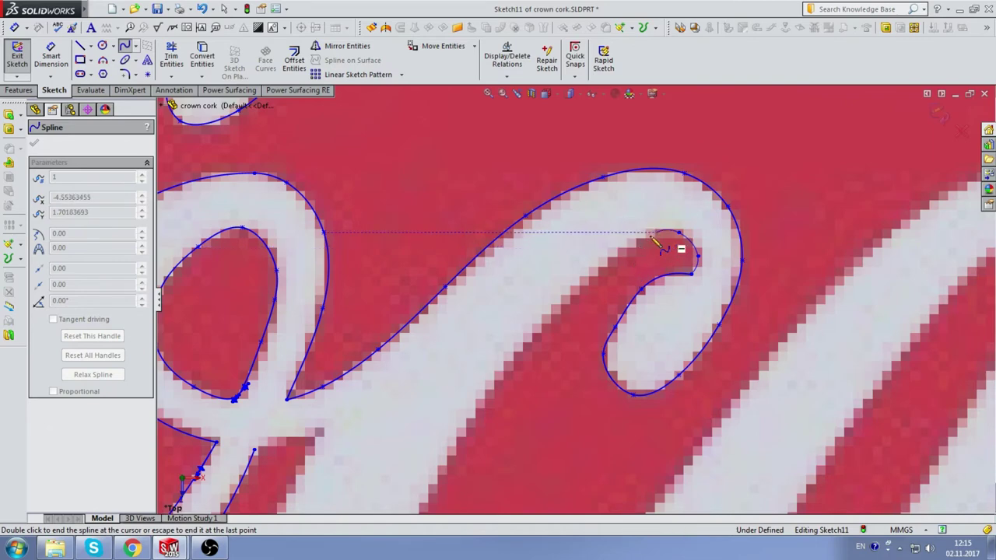
pyautogui.click(650, 235)
pyautogui.click(596, 285)
pyautogui.scroll(3, 600, 322)
pyautogui.scroll(-2, 548, 333)
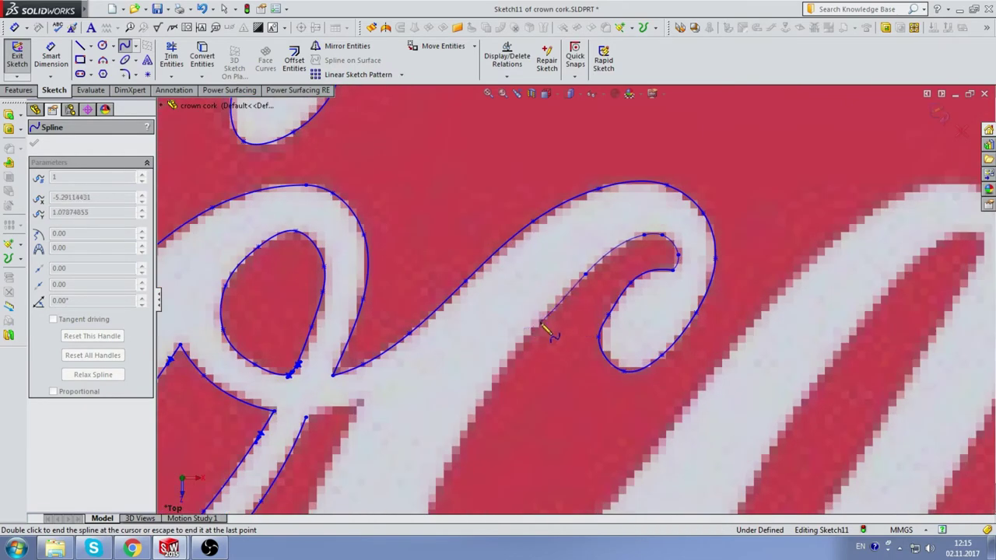
# Extend the spline down the c's inner edge to its lower inner side.
pyautogui.click(543, 323)
pyautogui.scroll(3, 492, 394)
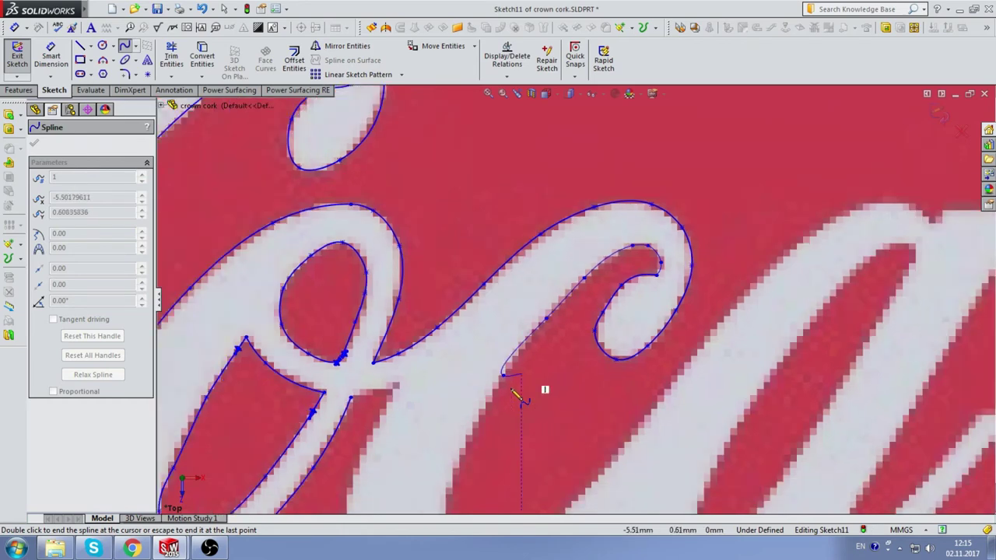
pyautogui.click(493, 413)
pyautogui.scroll(-1, 519, 375)
pyautogui.scroll(-1, 519, 380)
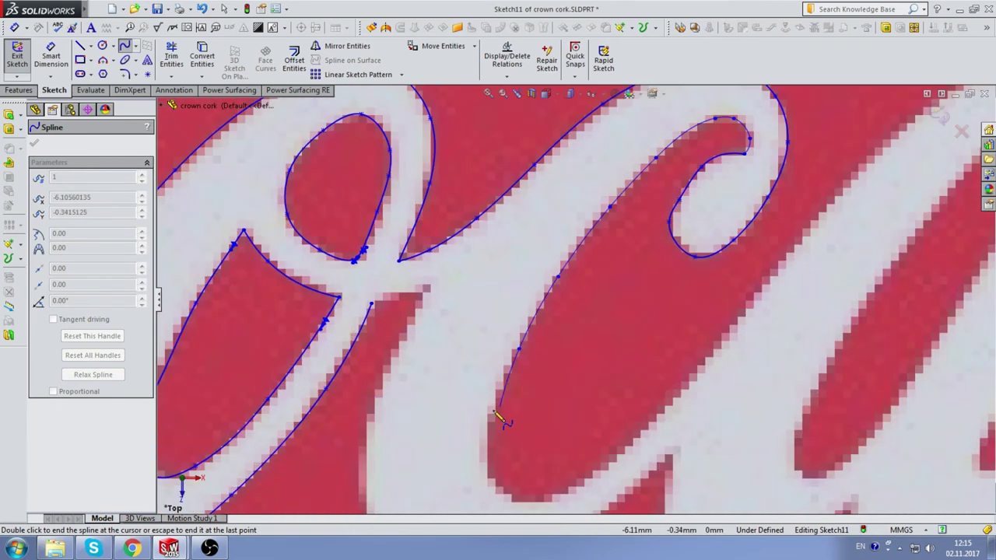
pyautogui.click(492, 413)
pyautogui.scroll(2, 509, 426)
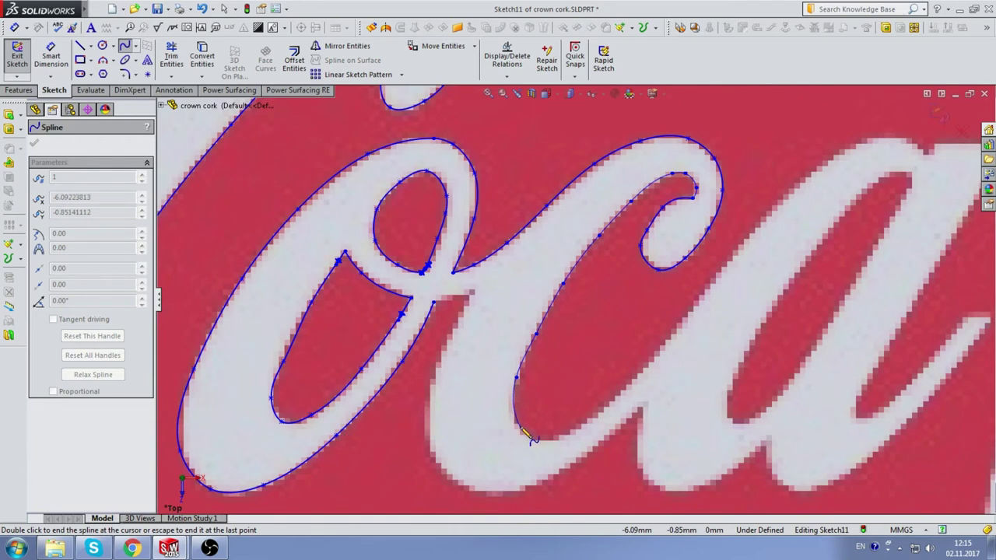
# Carry the spline around the c's bottom, up its right side and over the next stroke's top.
pyautogui.click(538, 435)
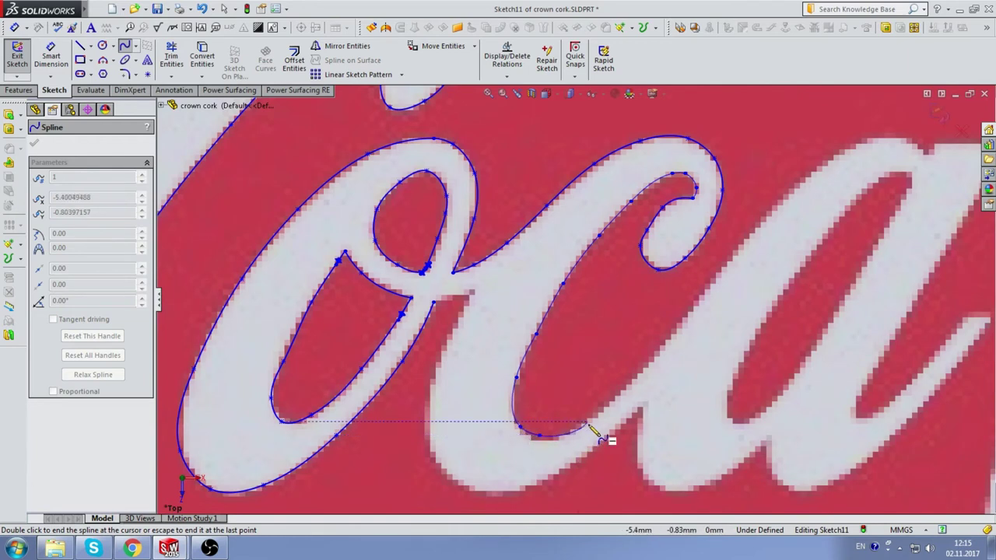
pyautogui.click(579, 431)
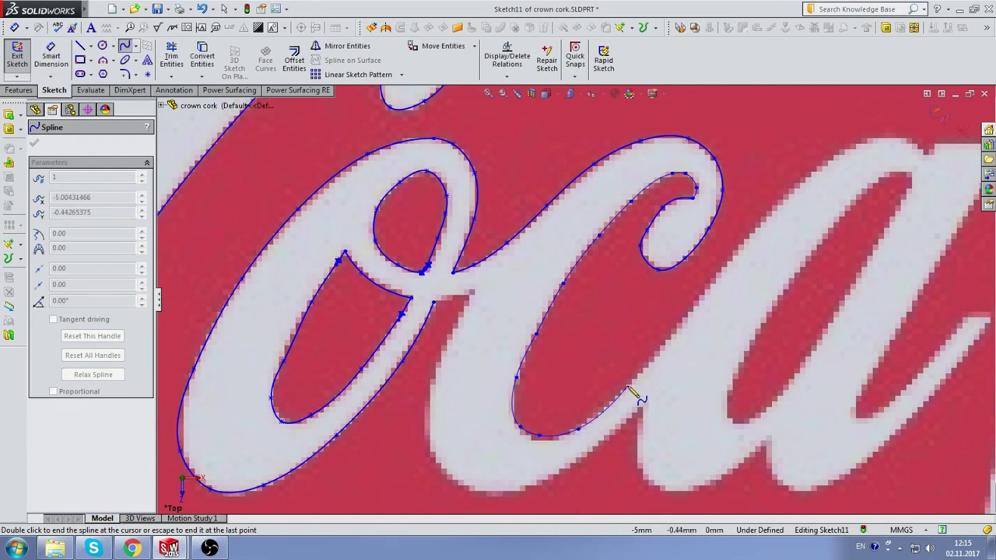
pyautogui.click(666, 344)
pyautogui.scroll(-1, 666, 344)
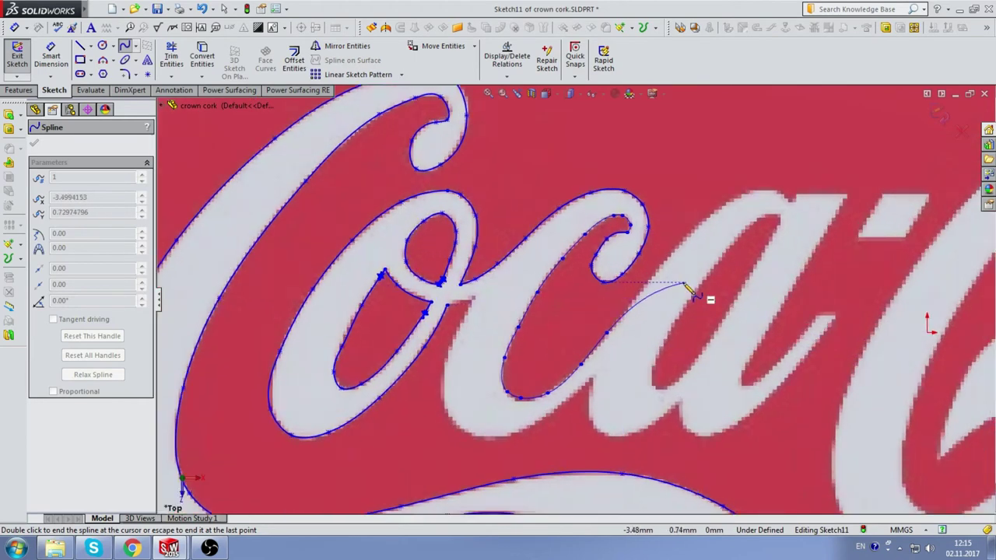
pyautogui.scroll(1, 645, 295)
pyautogui.click(609, 309)
pyautogui.scroll(1, 691, 225)
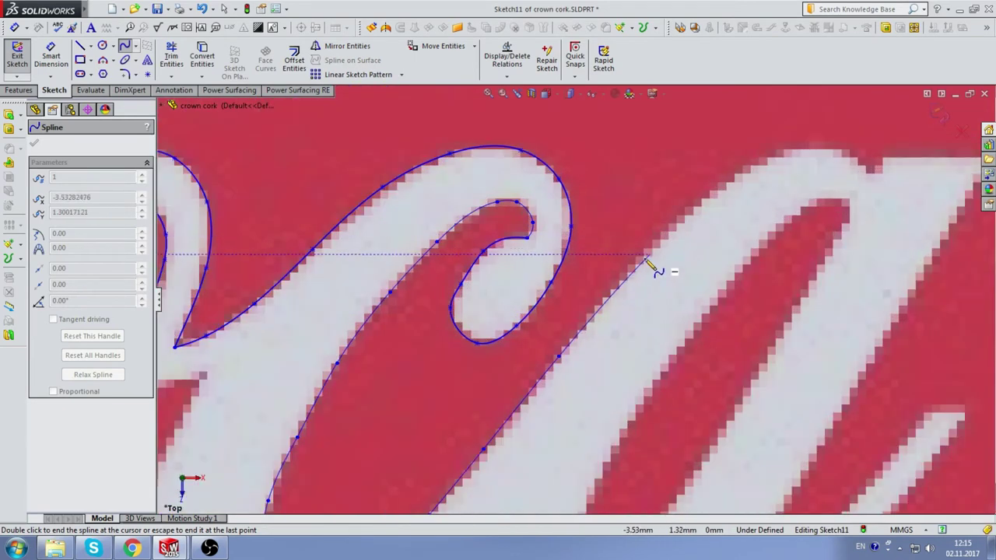
pyautogui.click(638, 259)
pyautogui.click(694, 202)
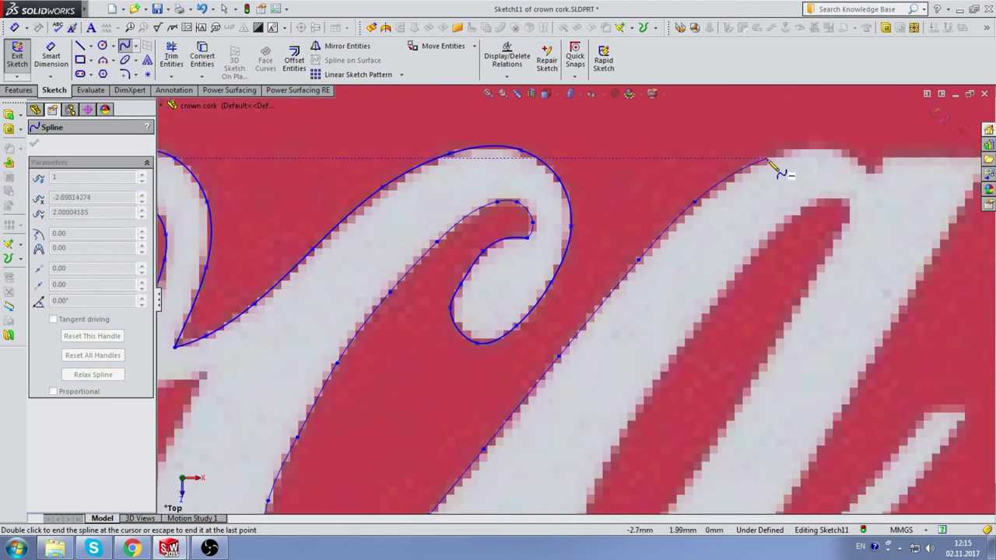
pyautogui.click(828, 149)
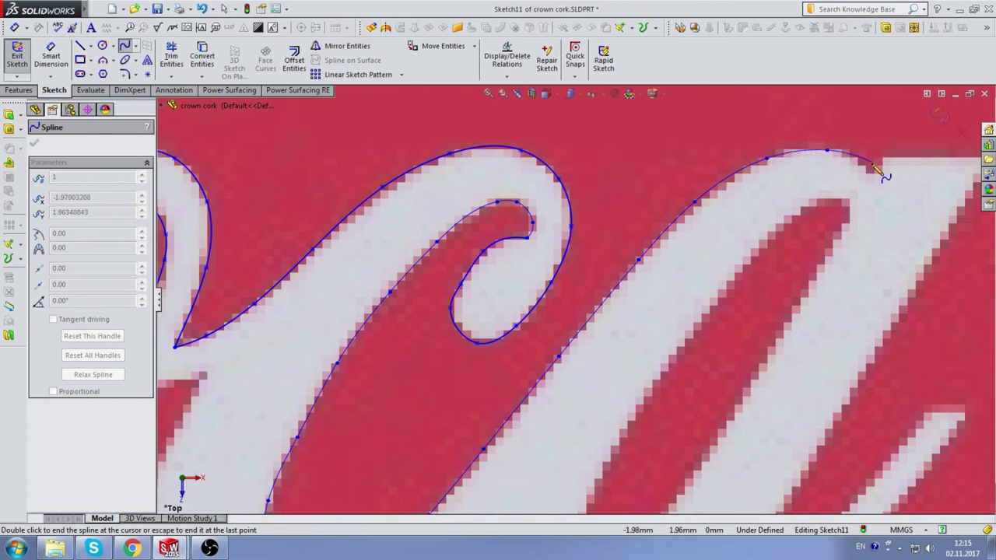
# End the stroke spline at its top and add a short connecting spline across the letter junction.
pyautogui.doubleClick(871, 176)
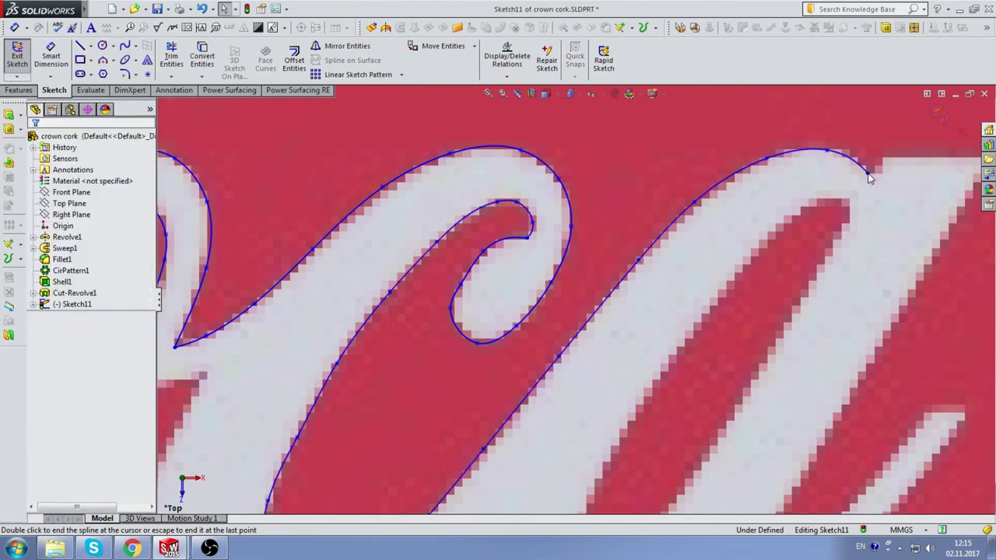
pyautogui.scroll(2, 735, 246)
pyautogui.scroll(2, 511, 382)
pyautogui.scroll(-2, 434, 386)
pyautogui.scroll(-2, 377, 315)
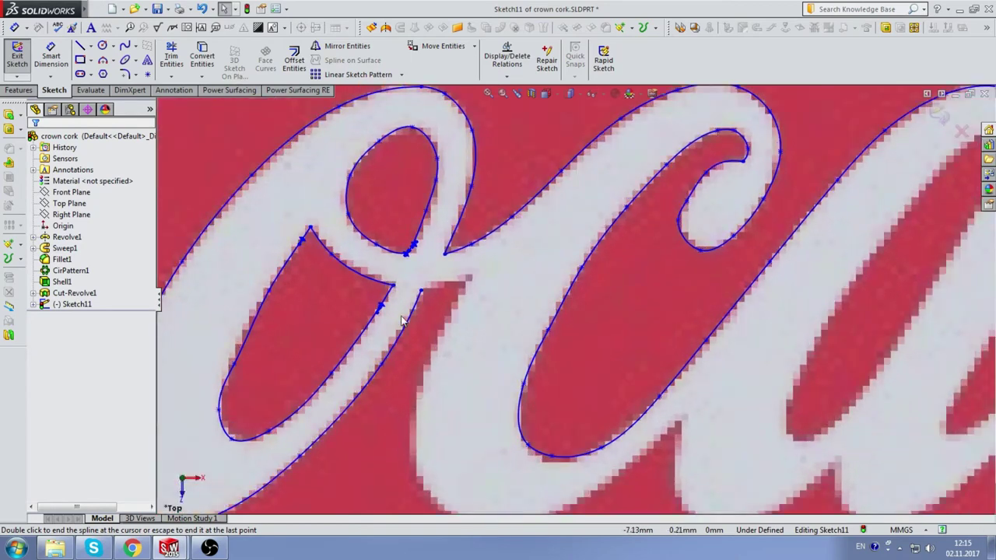
pyautogui.click(129, 48)
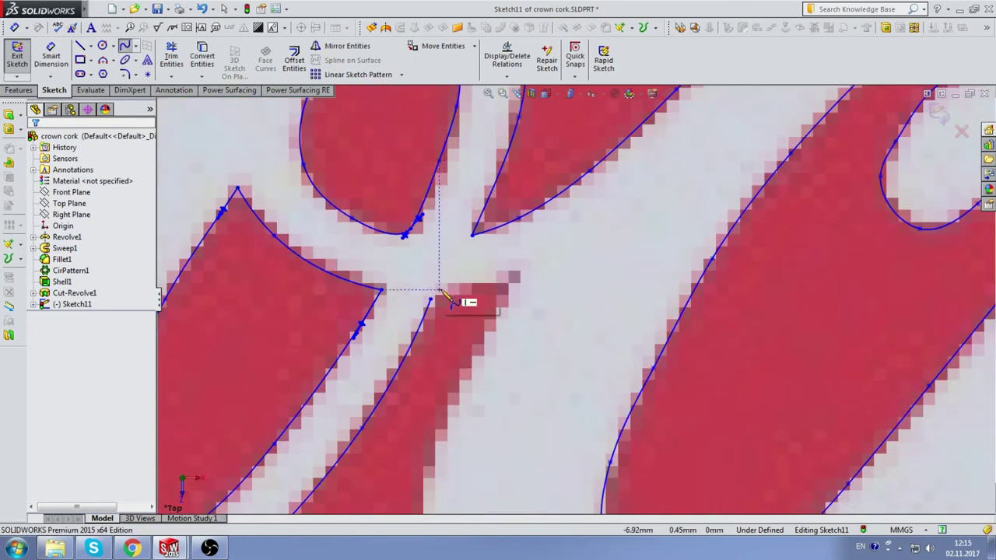
pyautogui.scroll(-2, 436, 264)
pyautogui.click(430, 300)
pyautogui.click(464, 294)
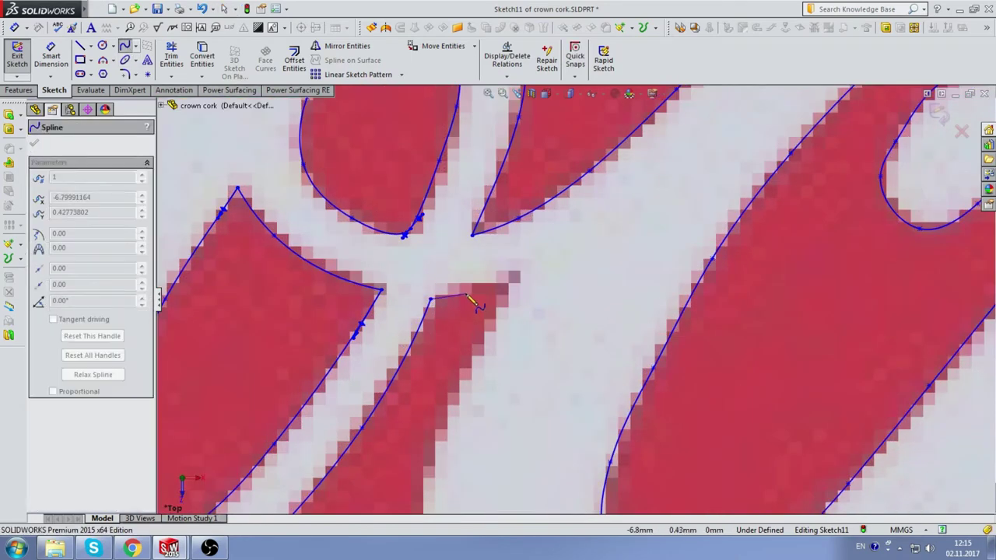
pyautogui.doubleClick(519, 273)
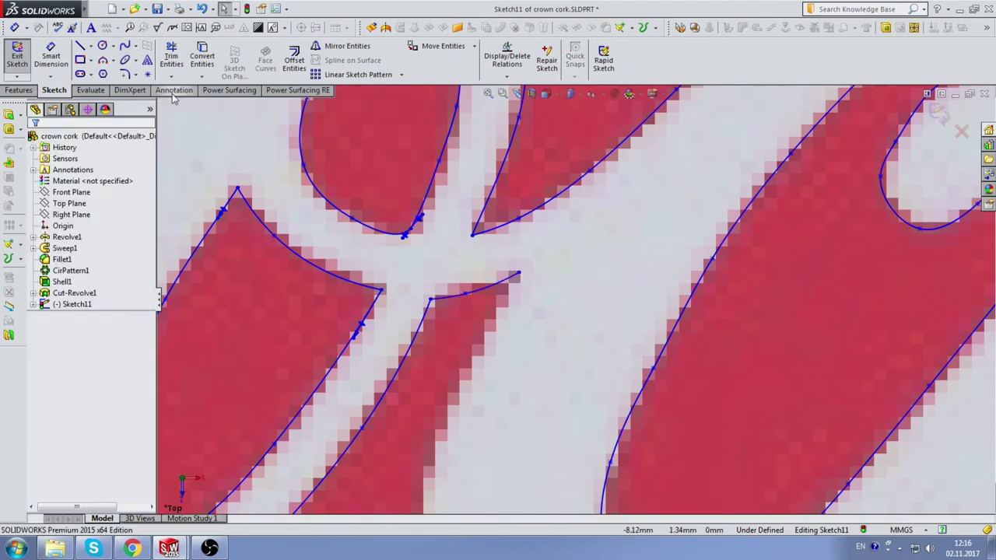
# Trace a spline down the c's left edge, along its bottom and up to the a's lower edge.
pyautogui.scroll(2, 544, 272)
pyautogui.scroll(2, 552, 311)
pyautogui.scroll(-2, 574, 381)
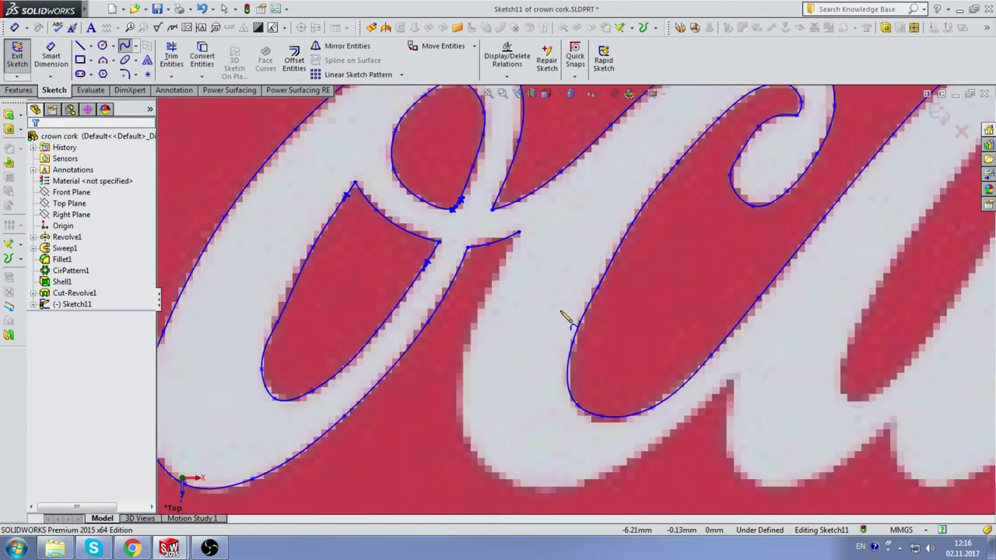
pyautogui.click(518, 232)
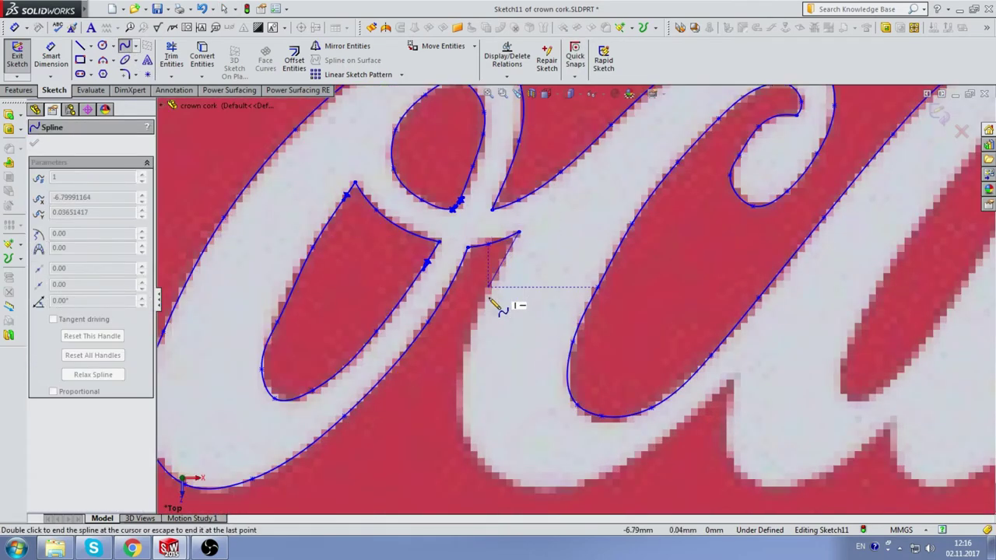
pyautogui.click(468, 333)
pyautogui.click(457, 404)
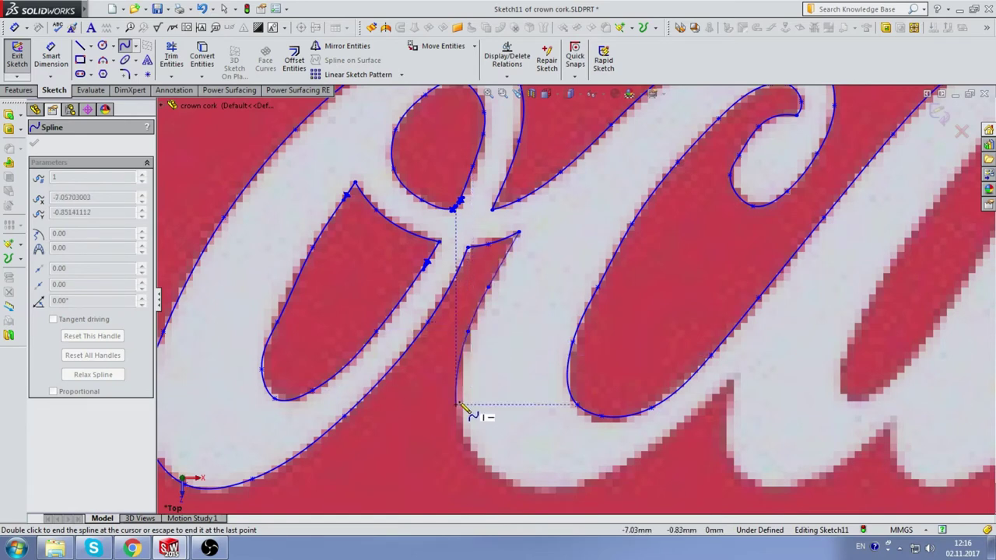
pyautogui.click(474, 458)
pyautogui.click(529, 484)
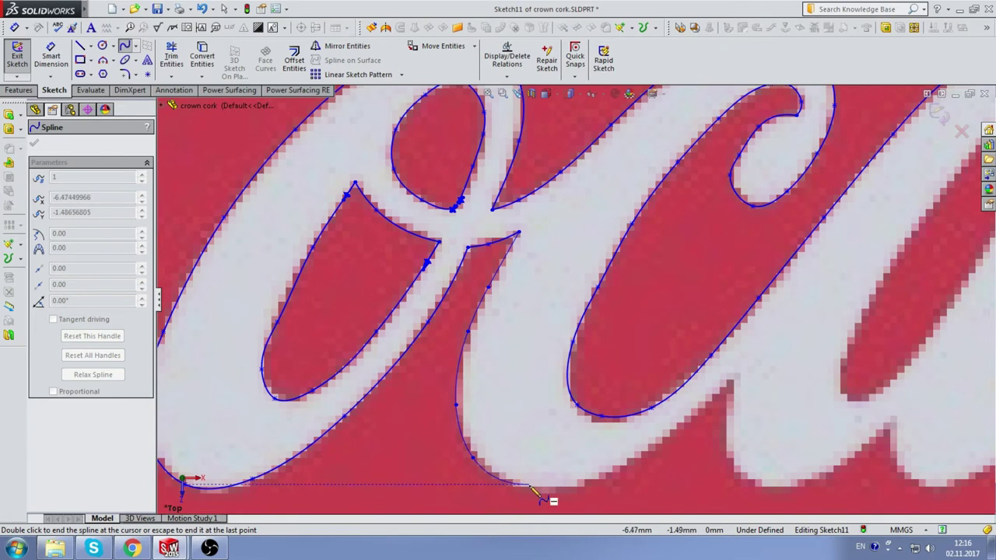
pyautogui.click(600, 482)
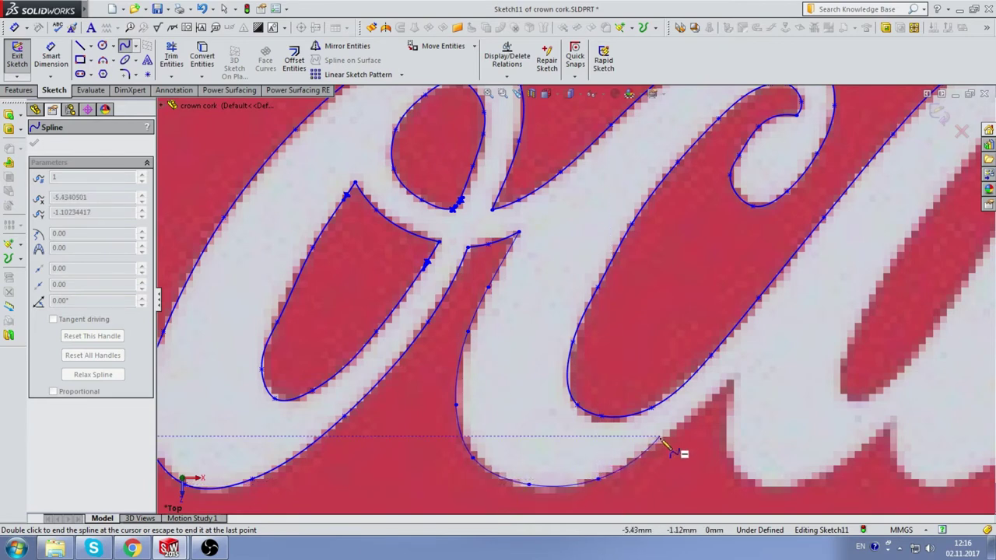
pyautogui.doubleClick(731, 379)
# Spline from the outline's endpoint around the a's lower edge and bottom curve, up the next stroke.
pyautogui.scroll(2, 731, 378)
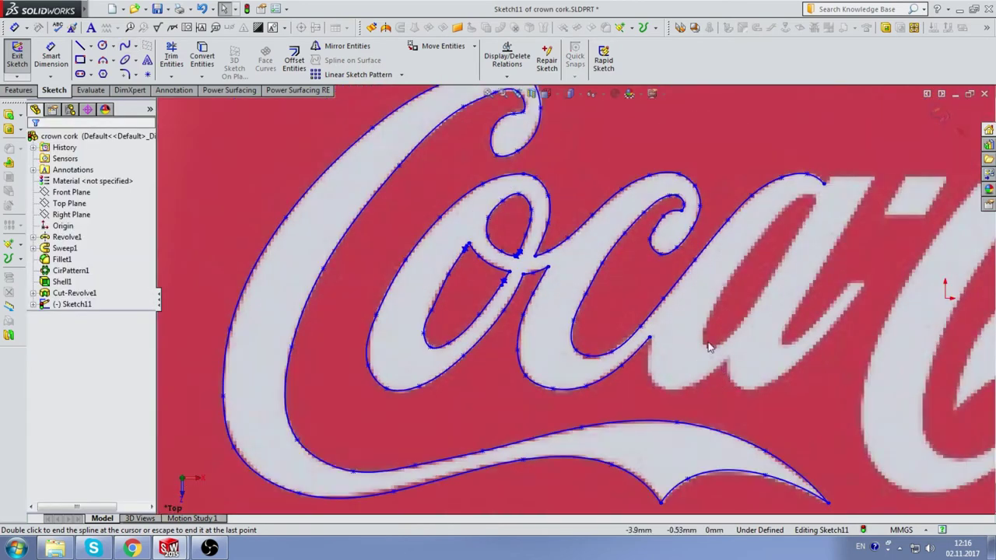
pyautogui.scroll(2, 700, 375)
pyautogui.scroll(-2, 668, 378)
pyautogui.click(125, 61)
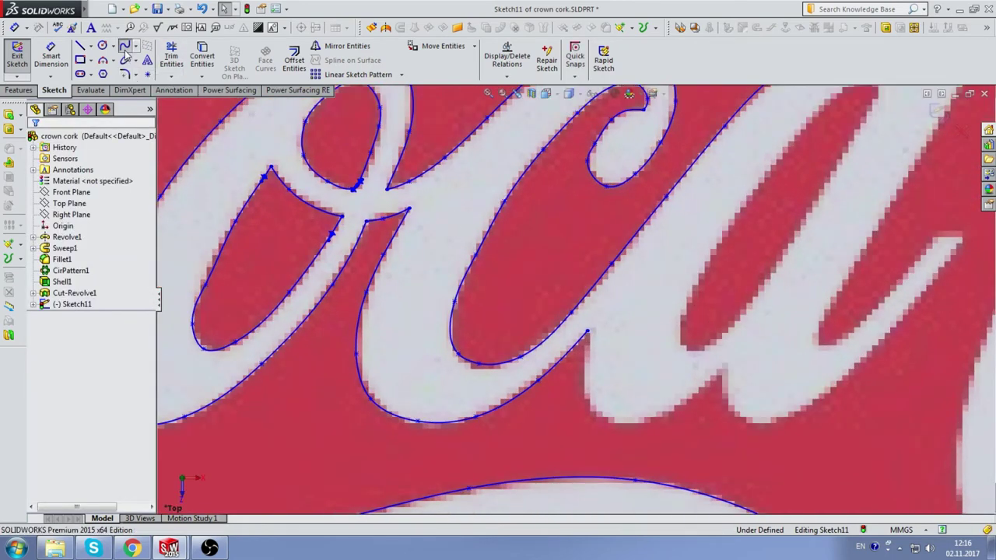
pyautogui.click(587, 332)
pyautogui.click(583, 381)
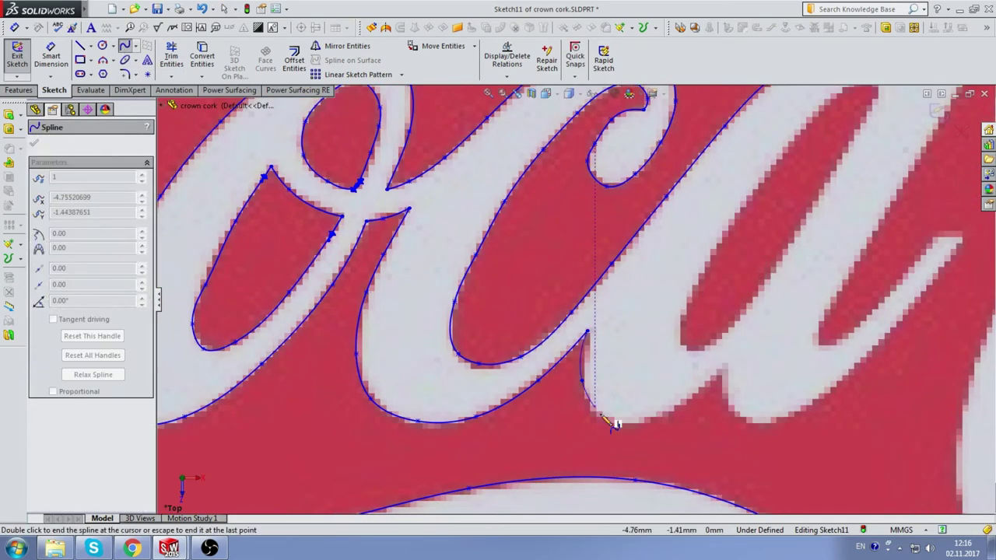
pyautogui.click(599, 418)
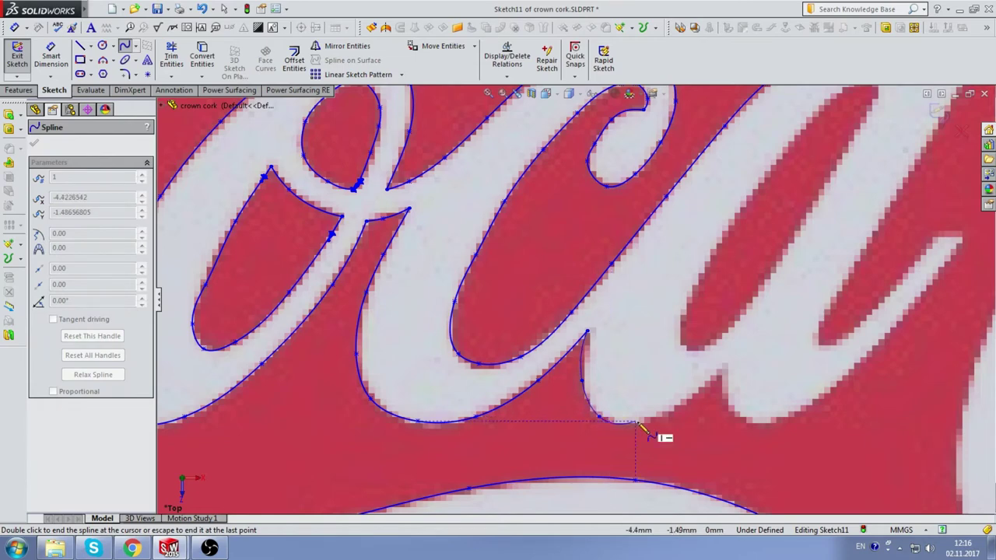
pyautogui.click(642, 422)
pyautogui.click(684, 398)
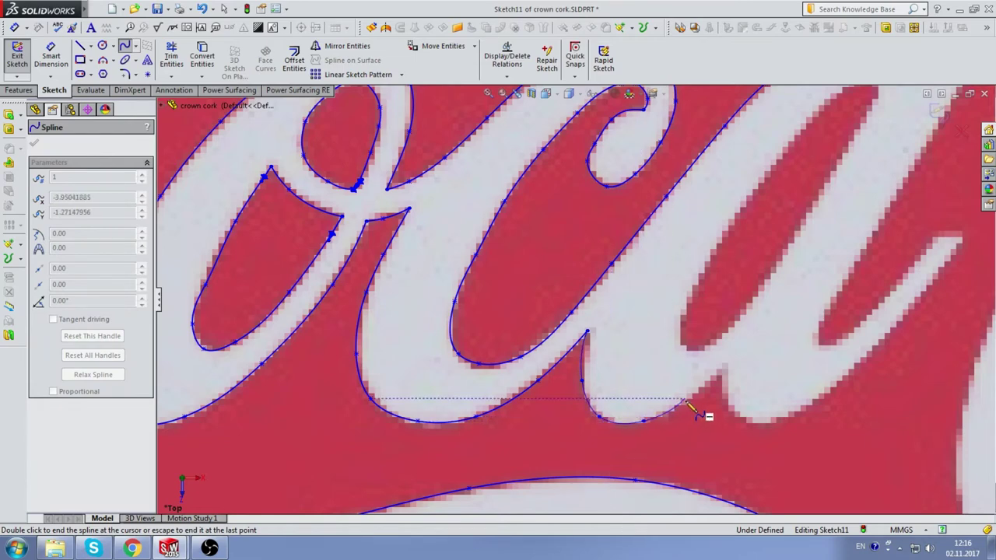
pyautogui.doubleClick(727, 367)
# Trace another spline along the a's baseline curve and up its trailing stroke to the tip.
pyautogui.scroll(3, 720, 341)
pyautogui.scroll(-3, 720, 341)
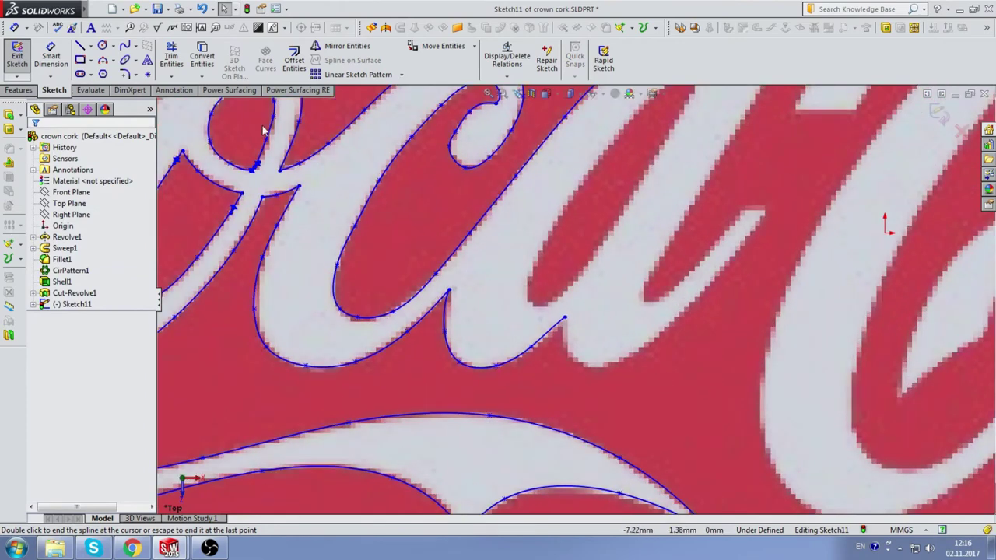
pyautogui.click(125, 45)
pyautogui.click(565, 317)
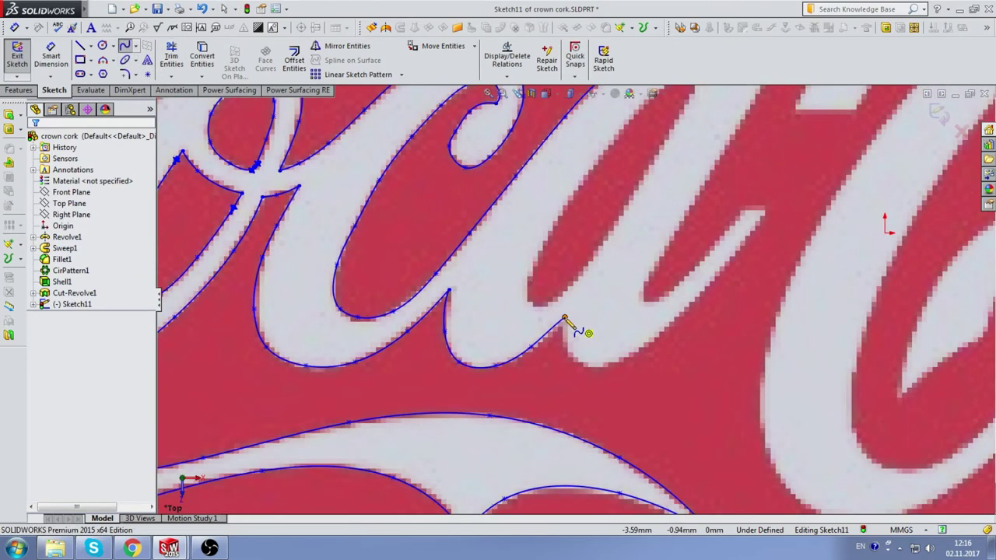
pyautogui.click(566, 343)
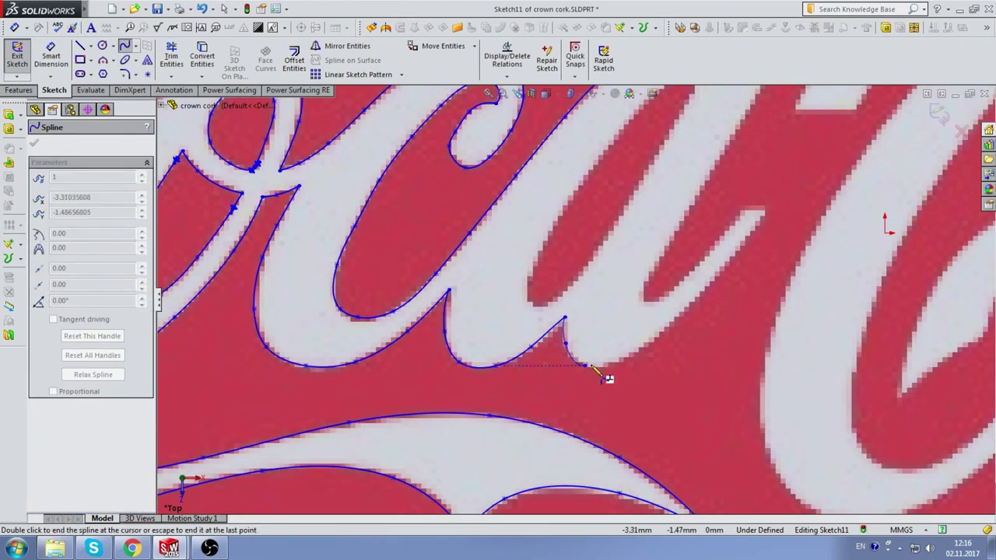
pyautogui.click(586, 365)
pyautogui.click(620, 363)
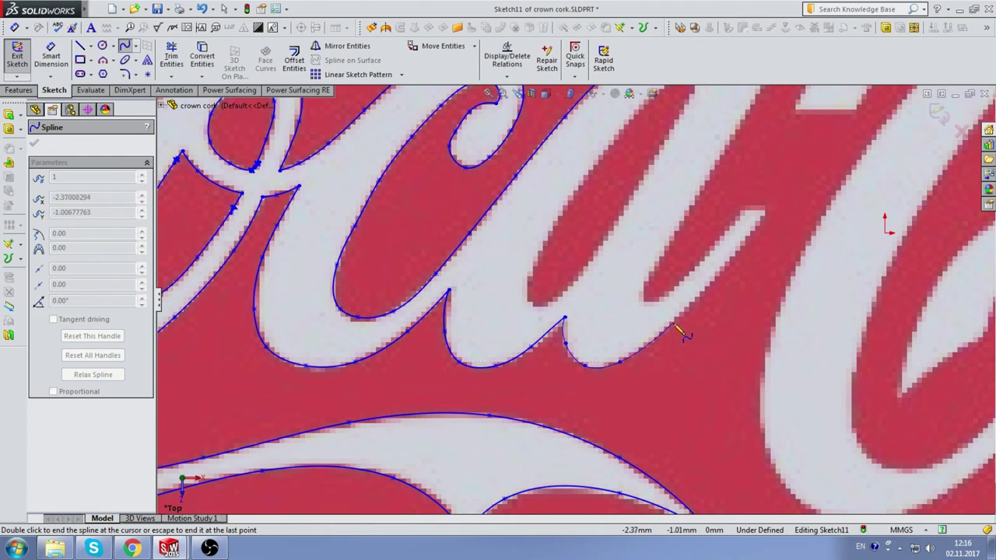
pyautogui.click(674, 323)
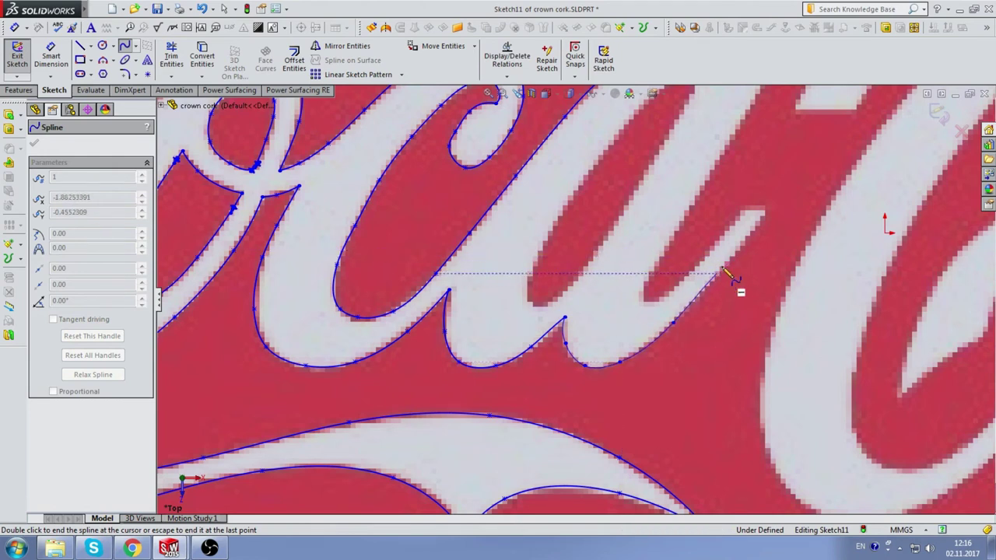
pyautogui.click(717, 272)
pyautogui.click(768, 211)
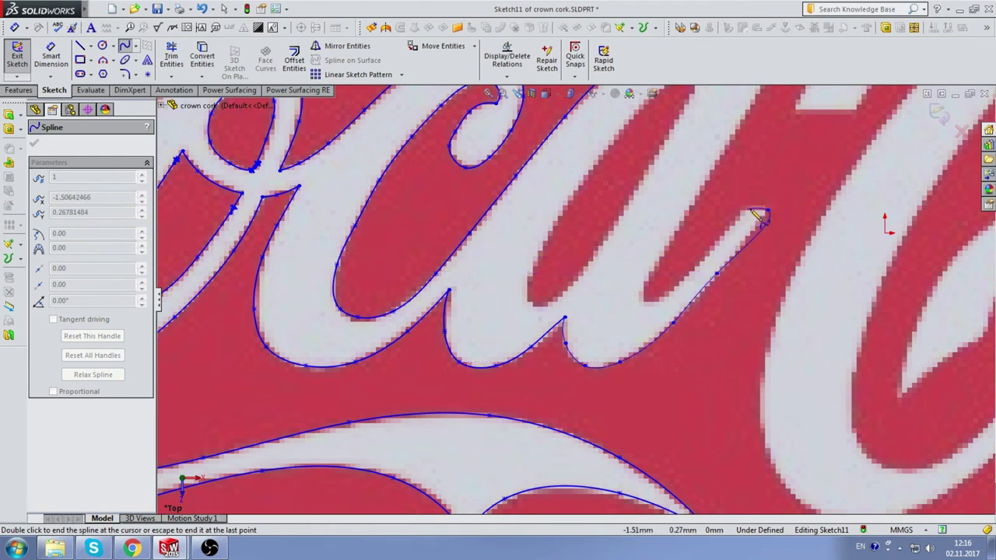
pyautogui.doubleClick(767, 214)
pyautogui.scroll(3, 706, 166)
# Start a spline at the letter's top and trace down the inner gap's edge to its bottom.
pyautogui.scroll(-3, 706, 167)
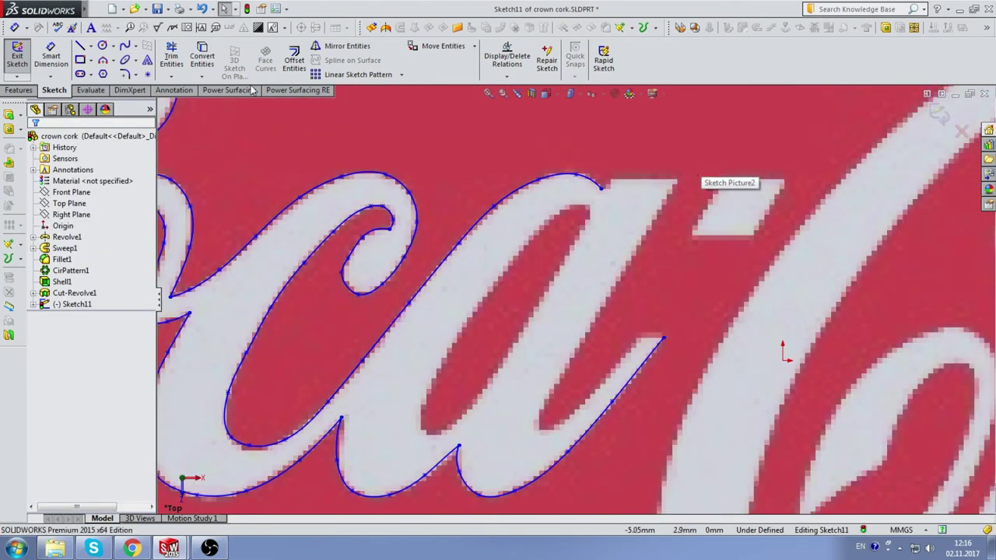
pyautogui.click(125, 46)
pyautogui.scroll(1, 644, 207)
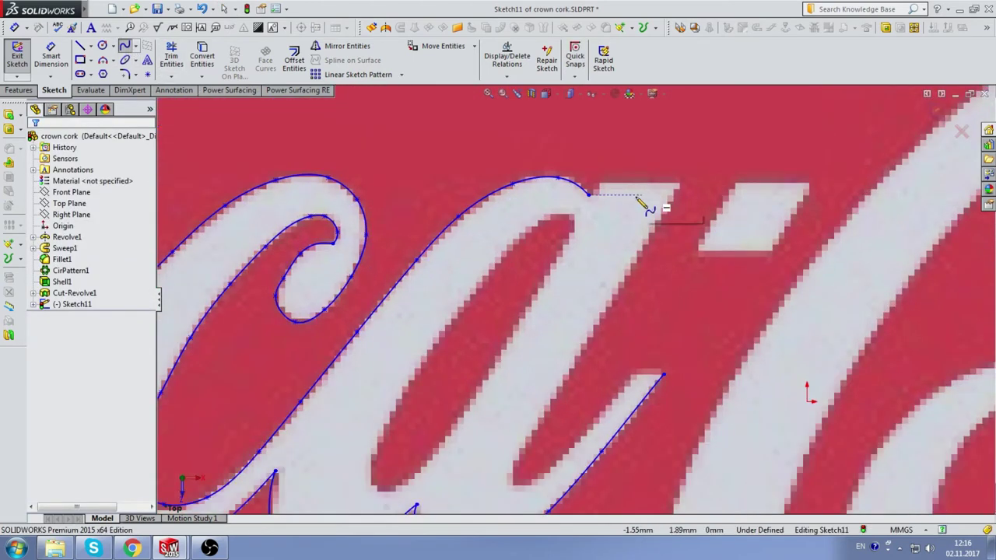
pyautogui.scroll(1, 573, 278)
pyautogui.scroll(-3, 458, 385)
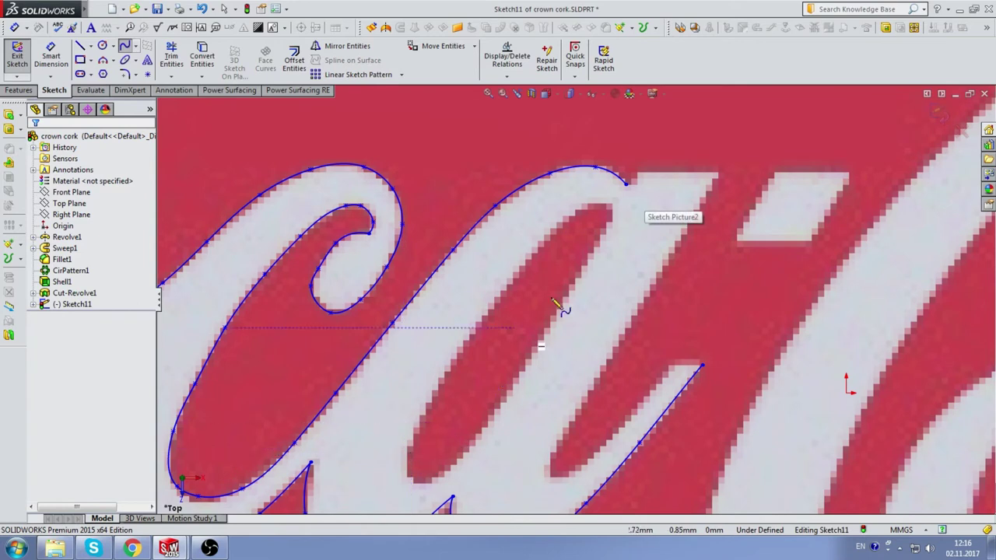
pyautogui.click(614, 210)
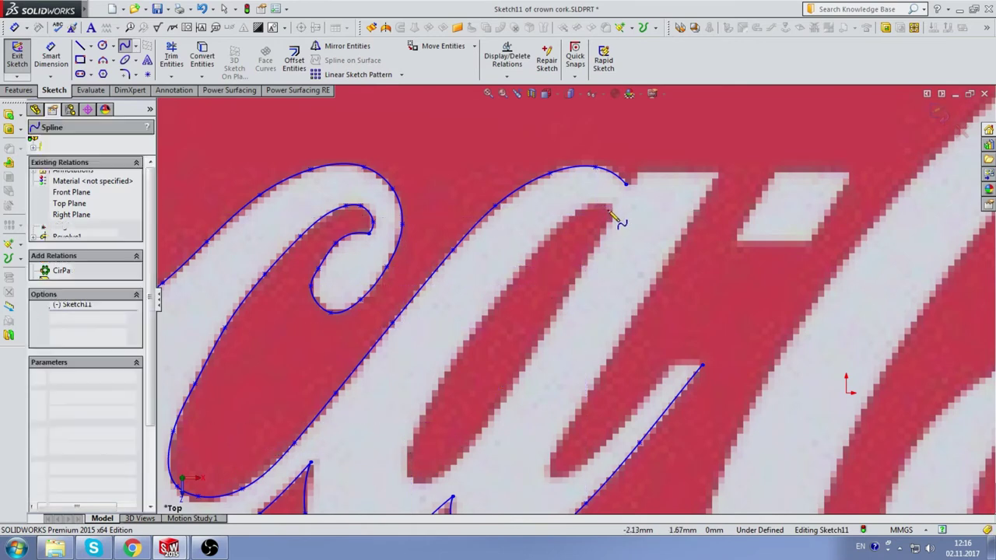
pyautogui.click(554, 233)
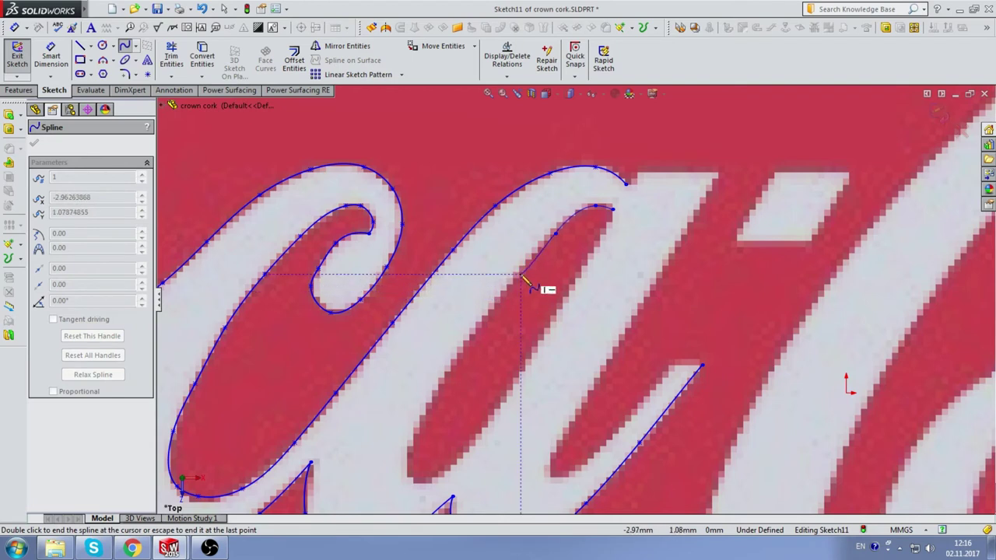
pyautogui.click(521, 268)
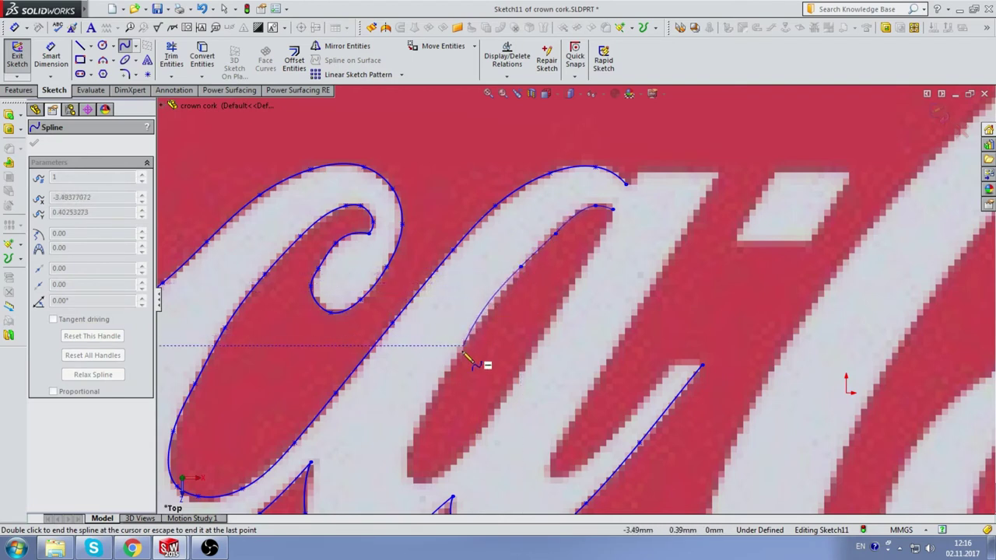
pyautogui.click(464, 346)
pyautogui.click(420, 421)
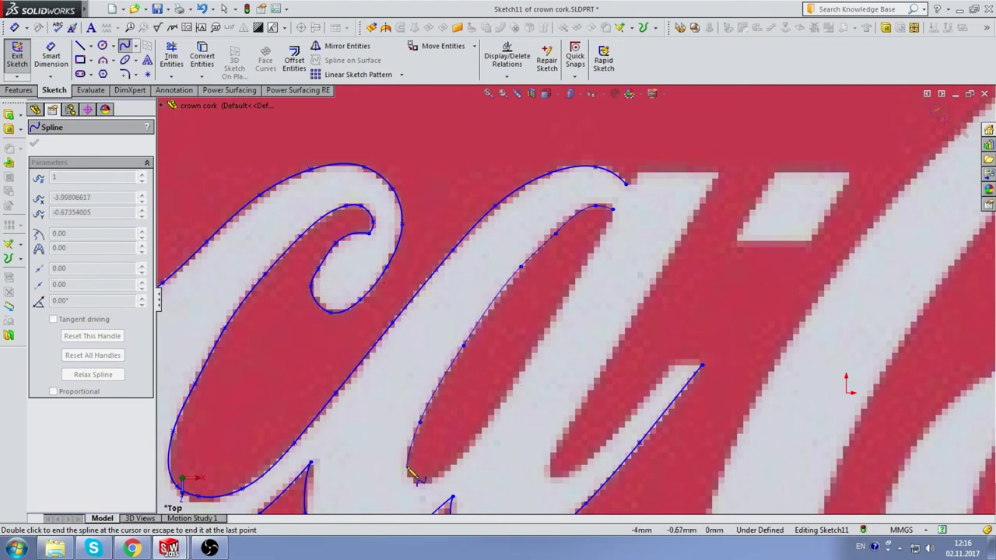
pyautogui.click(412, 458)
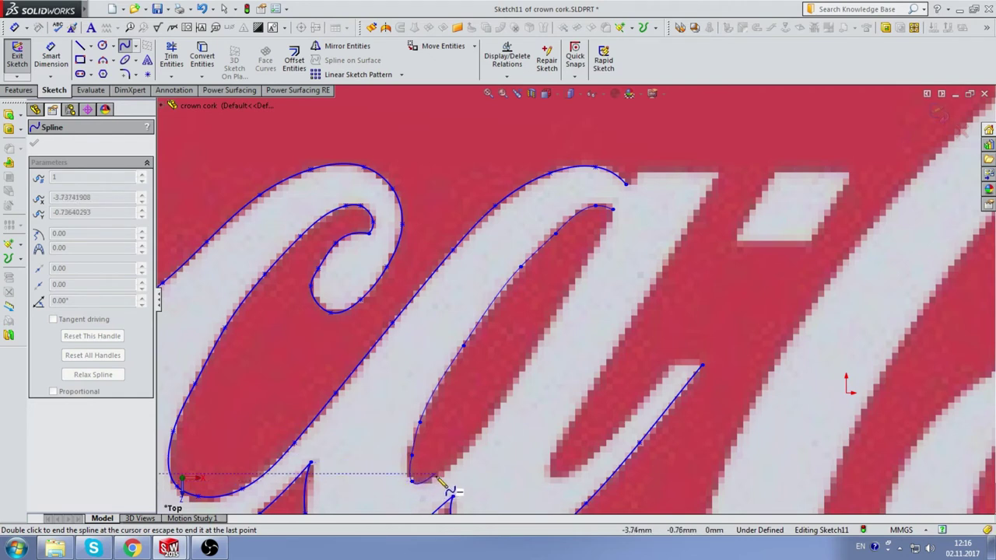
pyautogui.click(438, 474)
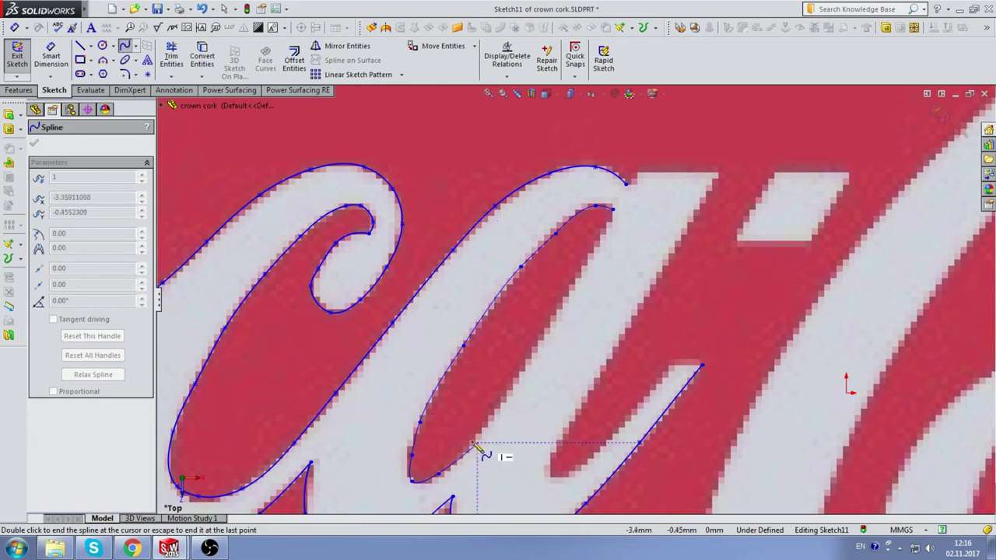
# Continue the spline back up the gap's other side and finish it at the tip.
pyautogui.scroll(-3, 470, 451)
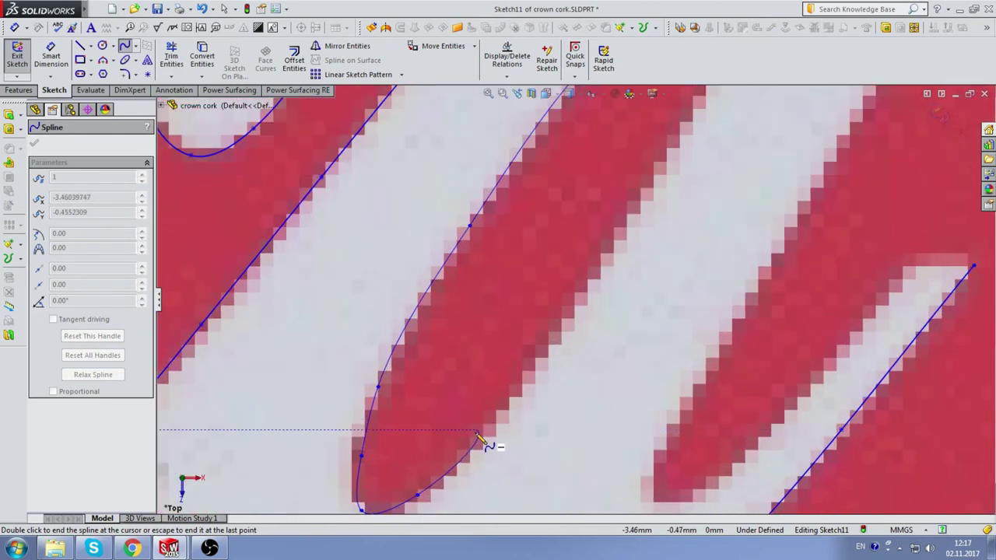
pyautogui.click(479, 435)
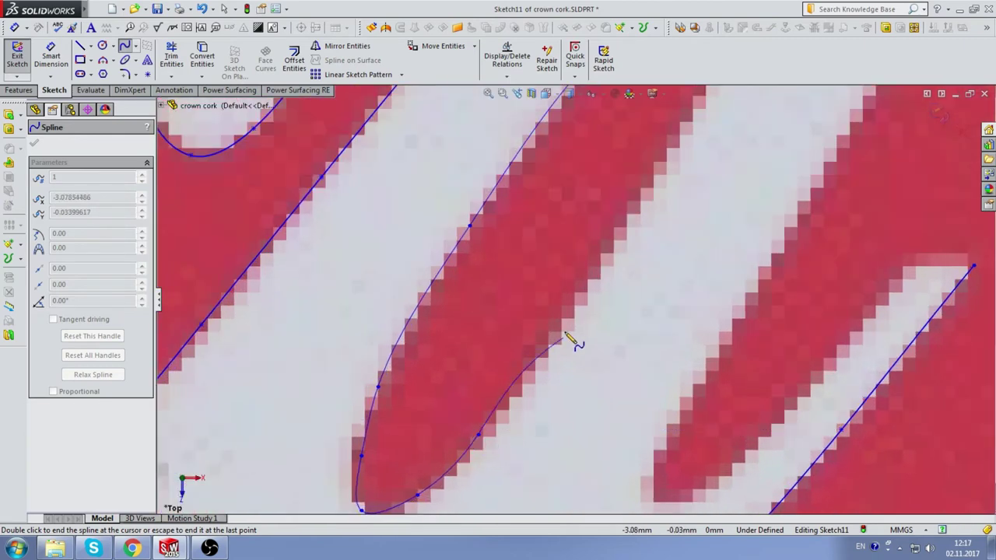
pyautogui.click(531, 375)
pyautogui.scroll(3, 563, 329)
pyautogui.scroll(-3, 615, 244)
pyautogui.click(605, 266)
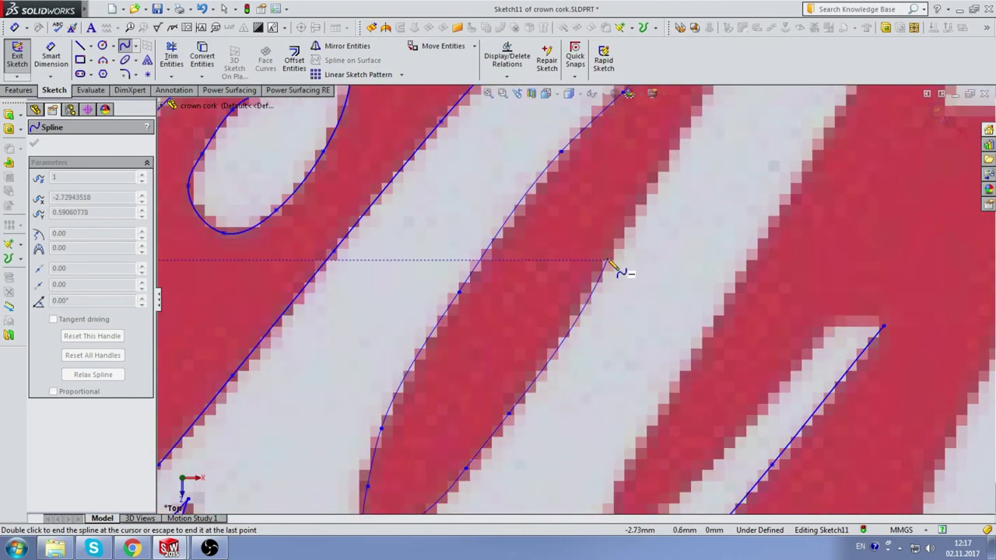
pyautogui.scroll(-1, 623, 270)
pyautogui.scroll(-2, 626, 249)
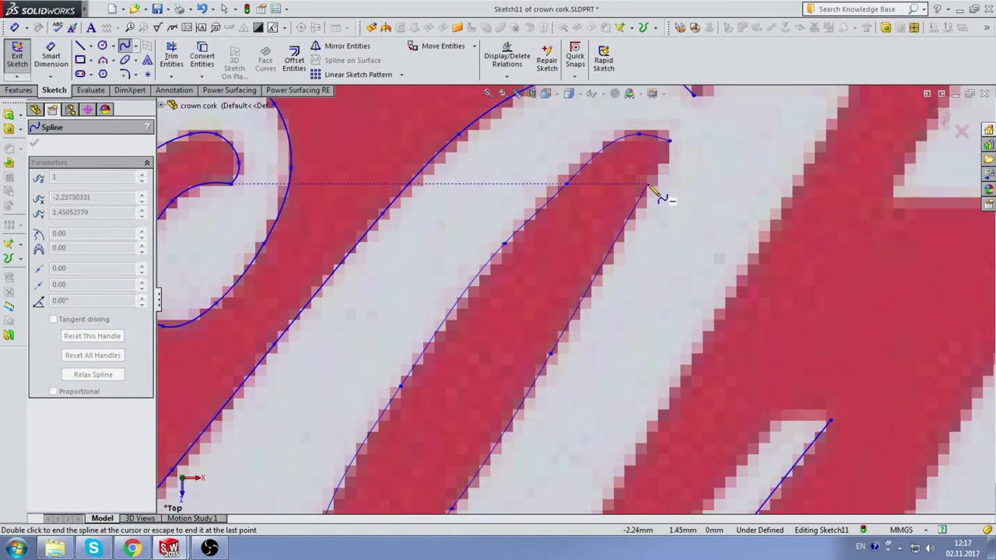
pyautogui.scroll(-1, 660, 172)
pyautogui.scroll(-1, 676, 159)
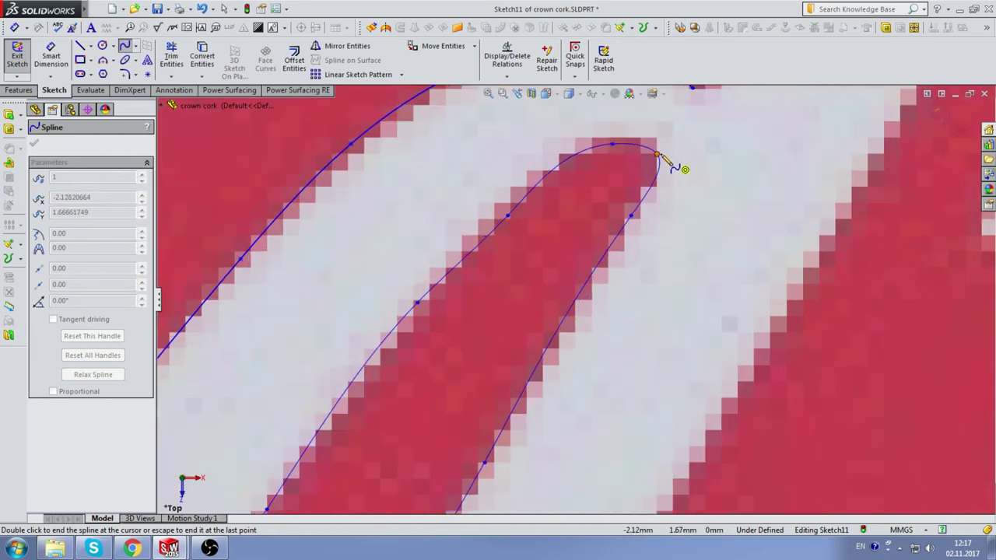
pyautogui.doubleClick(657, 154)
pyautogui.scroll(2, 647, 228)
pyautogui.scroll(2, 645, 256)
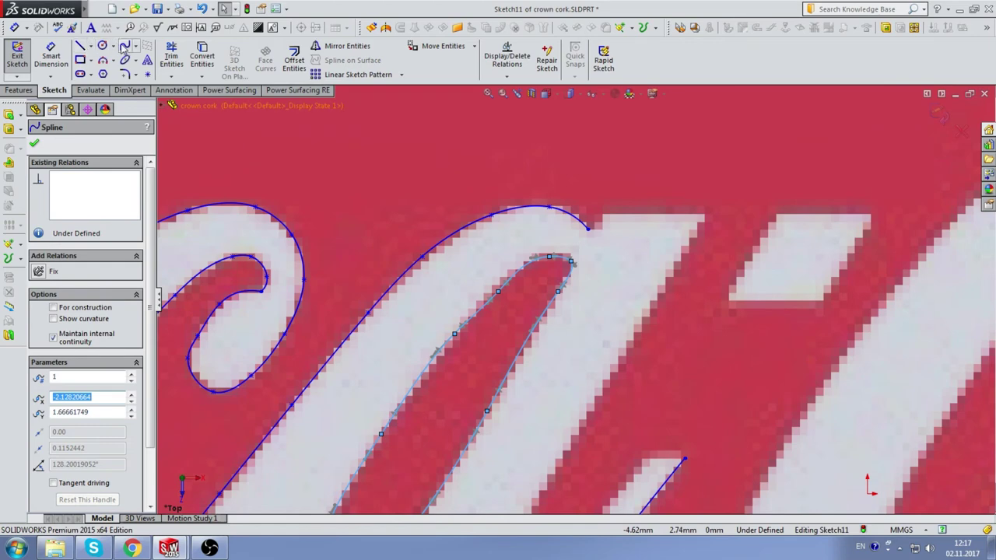
# Draw a horizontal line along the last a's flat top edge.
pyautogui.scroll(2, 644, 271)
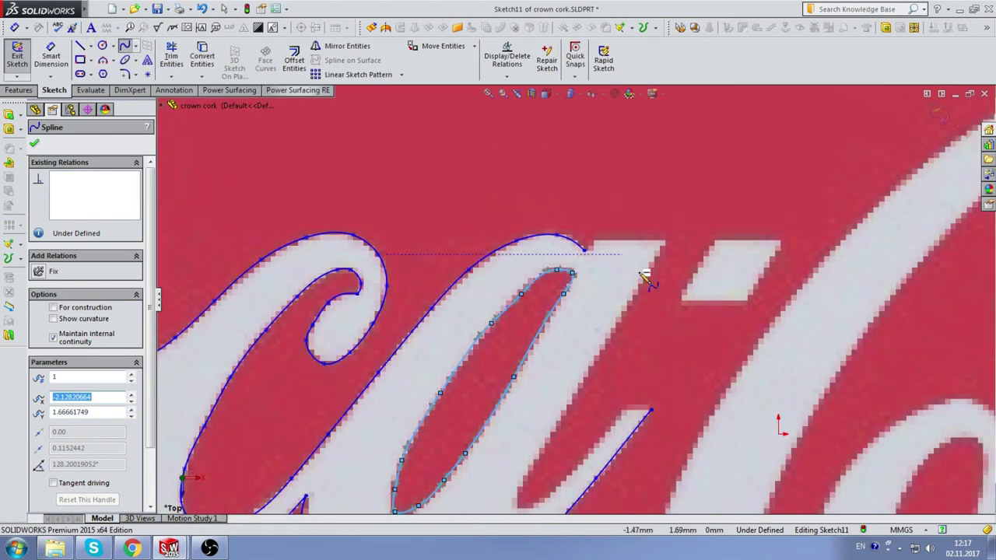
pyautogui.click(80, 46)
pyautogui.scroll(-2, 626, 260)
pyautogui.click(551, 264)
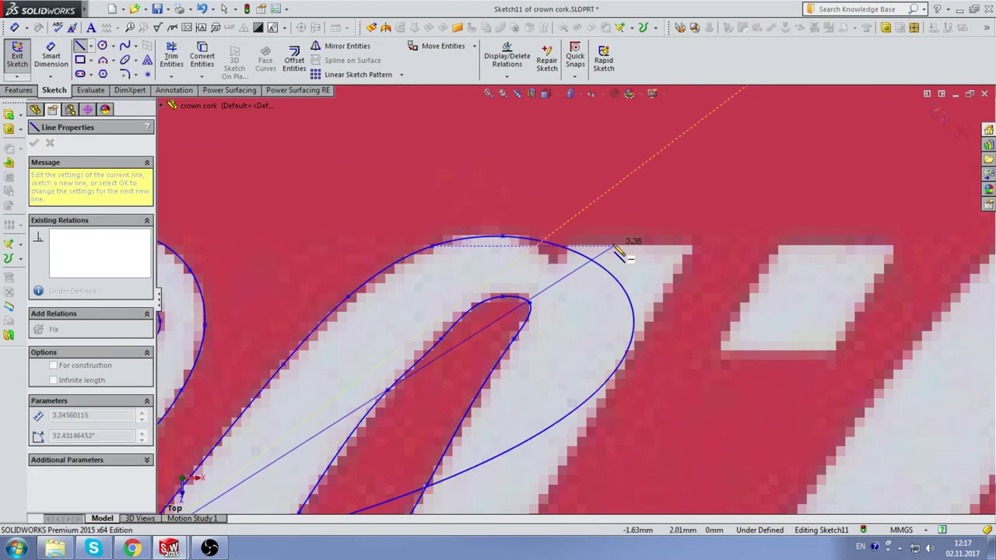
pyautogui.press('Escape')
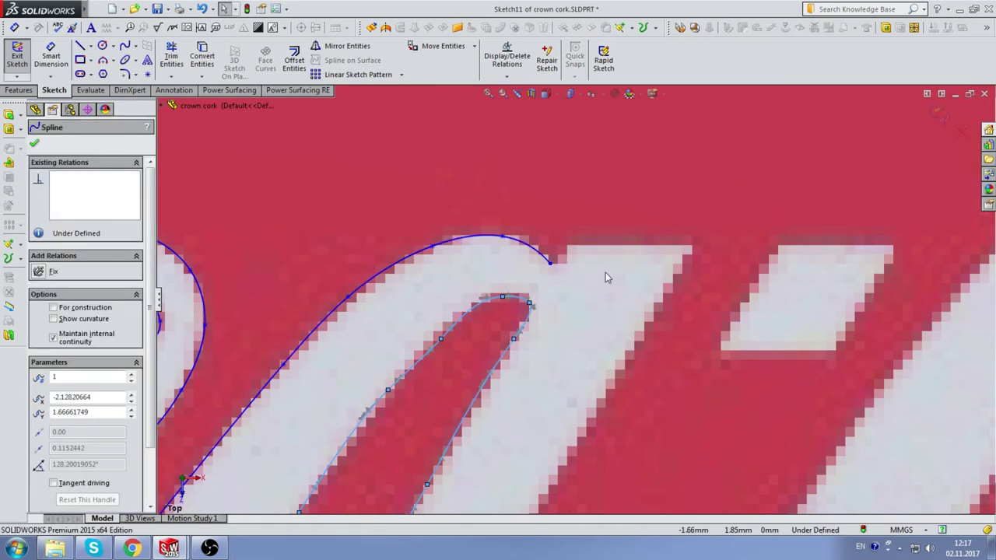
pyautogui.scroll(-2, 604, 278)
pyautogui.click(79, 46)
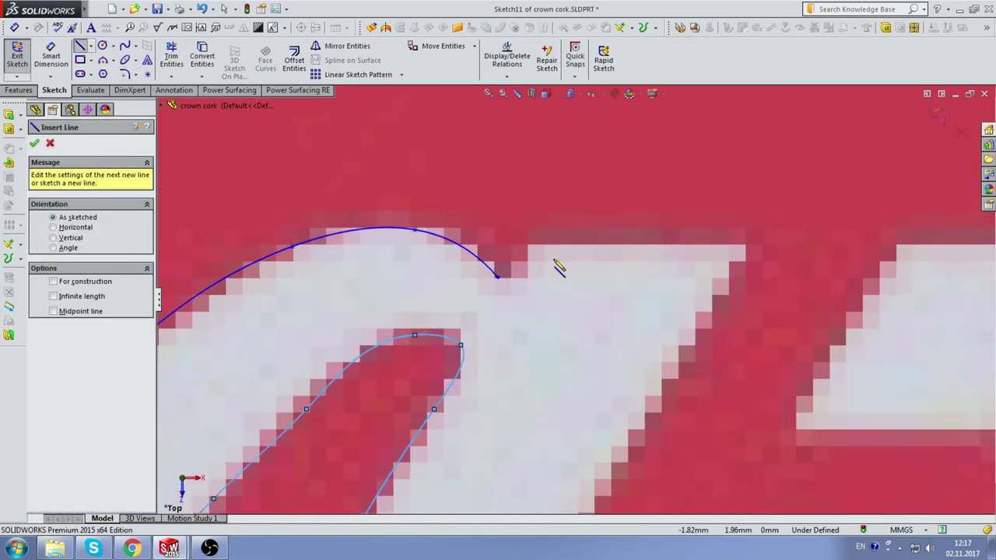
pyautogui.click(529, 245)
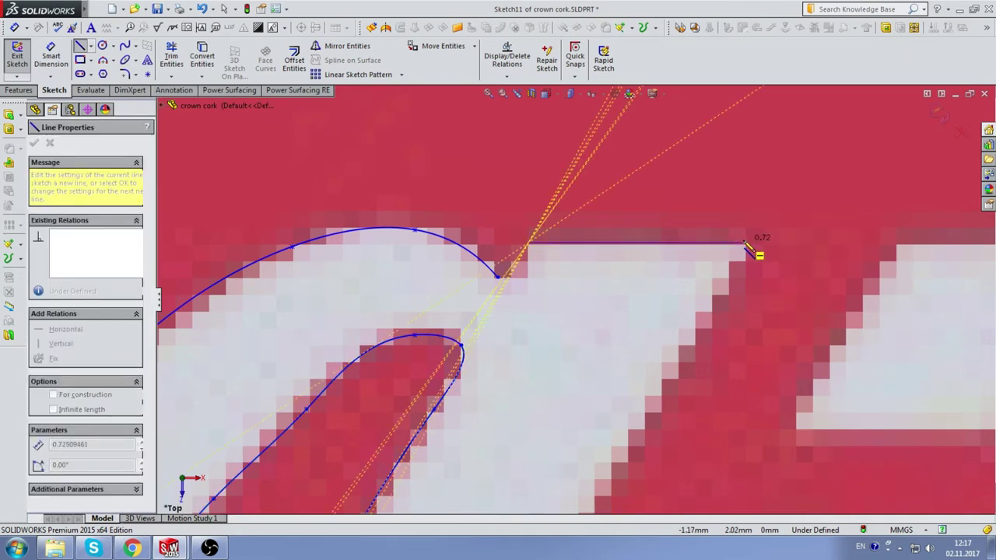
pyautogui.click(751, 243)
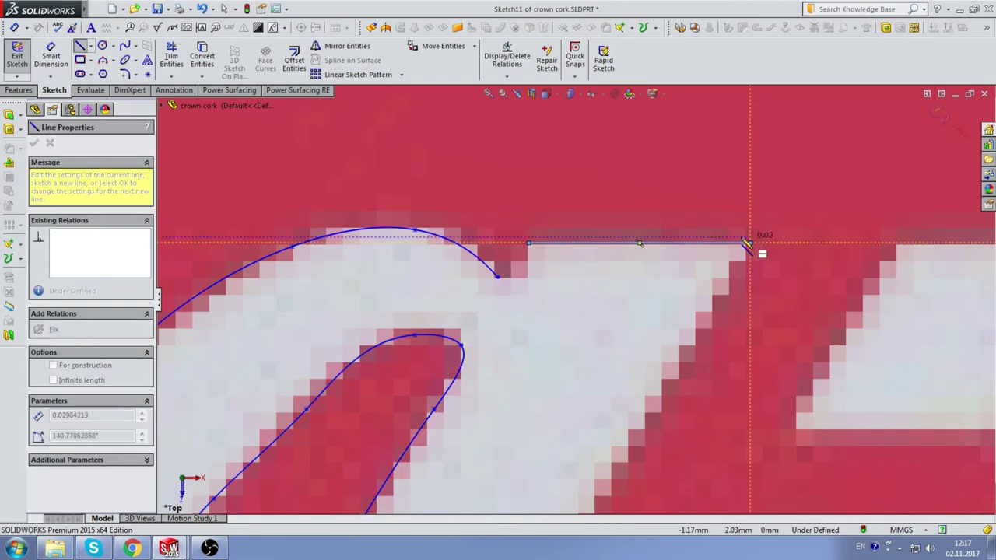
pyautogui.press('Escape')
# Draw a diagonal line down the a's right side.
pyautogui.click(80, 48)
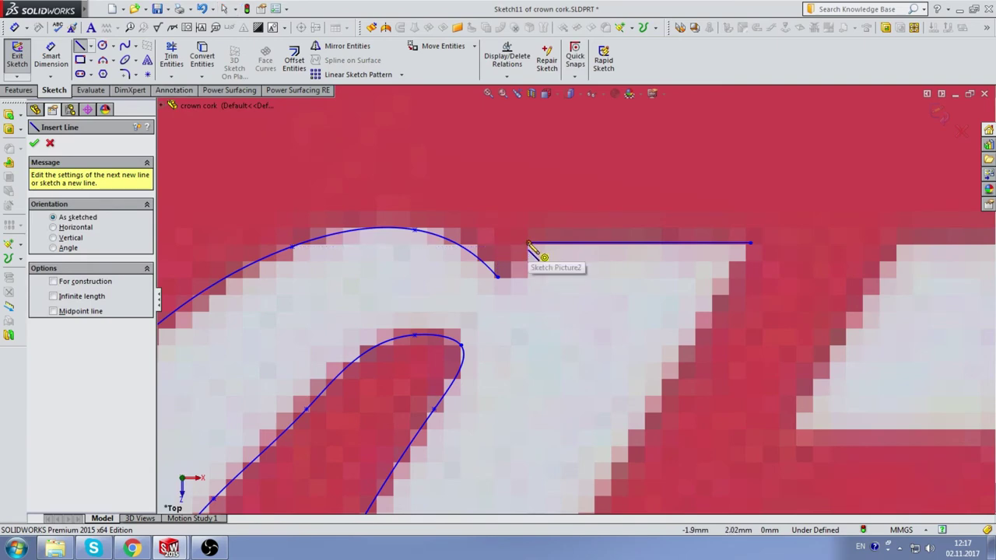
pyautogui.click(497, 277)
pyautogui.scroll(3, 516, 284)
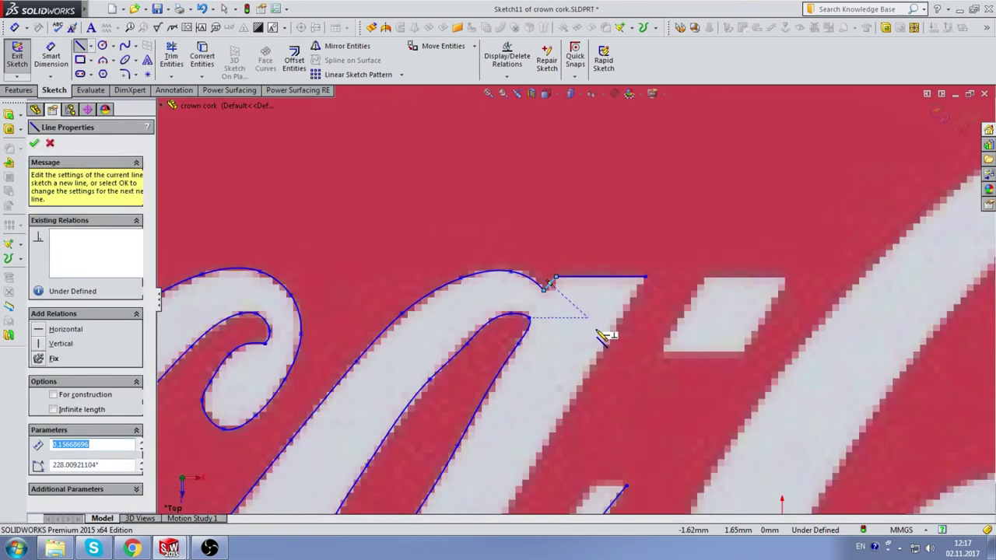
pyautogui.scroll(-1, 644, 363)
pyautogui.scroll(-2, 580, 336)
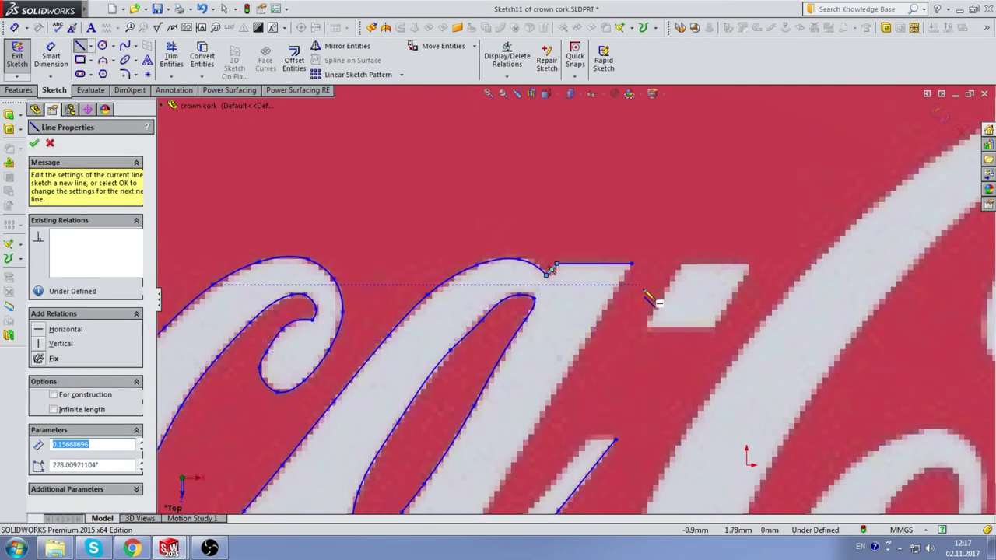
pyautogui.scroll(1, 646, 294)
pyautogui.scroll(-1, 579, 354)
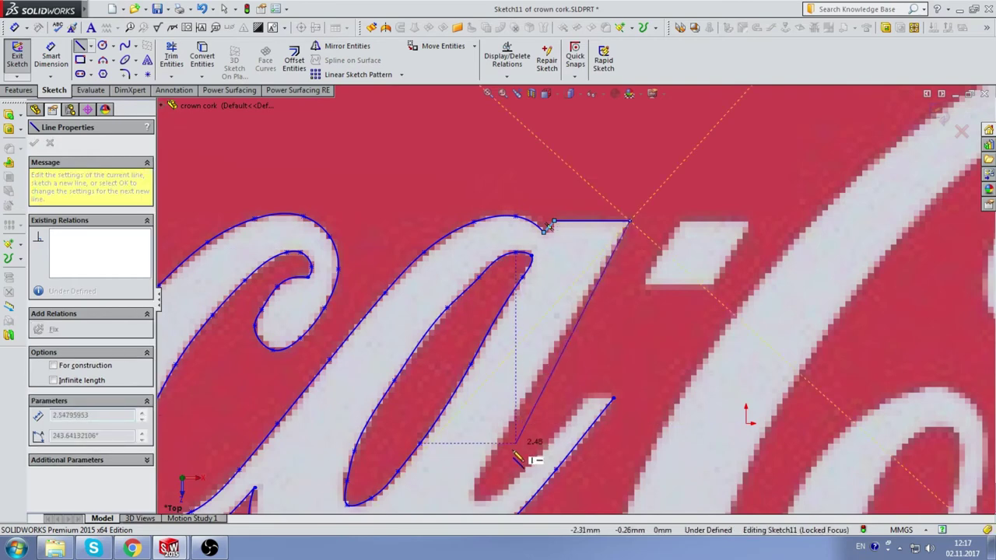
pyautogui.click(480, 490)
pyautogui.scroll(3, 480, 490)
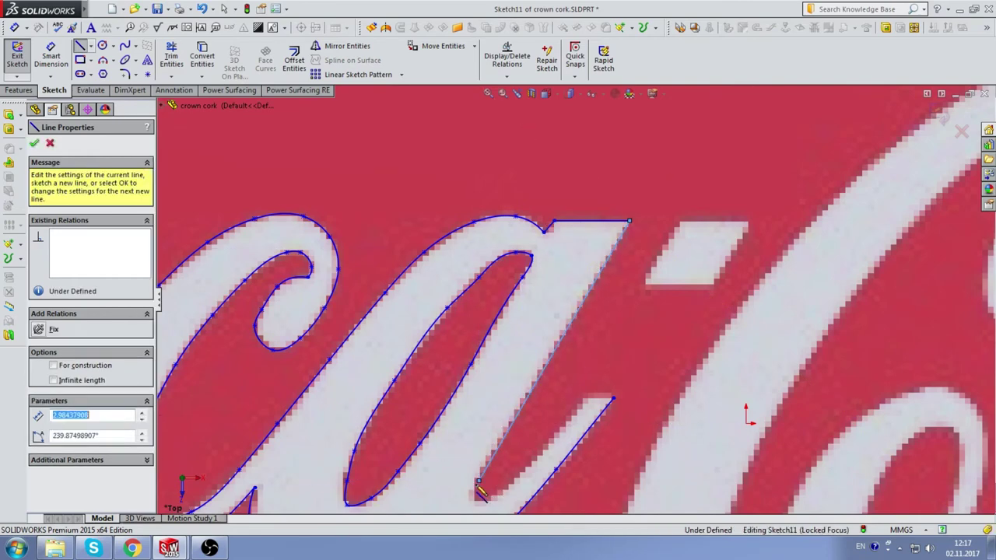
pyautogui.press('Escape')
pyautogui.scroll(-3, 389, 194)
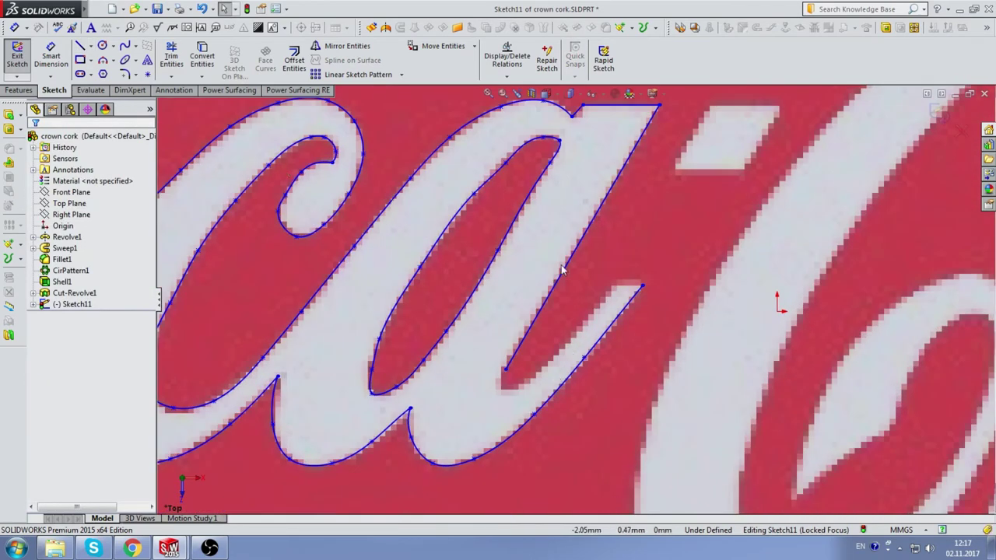
# Draw a short horizontal line across the slot's top.
pyautogui.scroll(-2, 563, 270)
pyautogui.press('l')
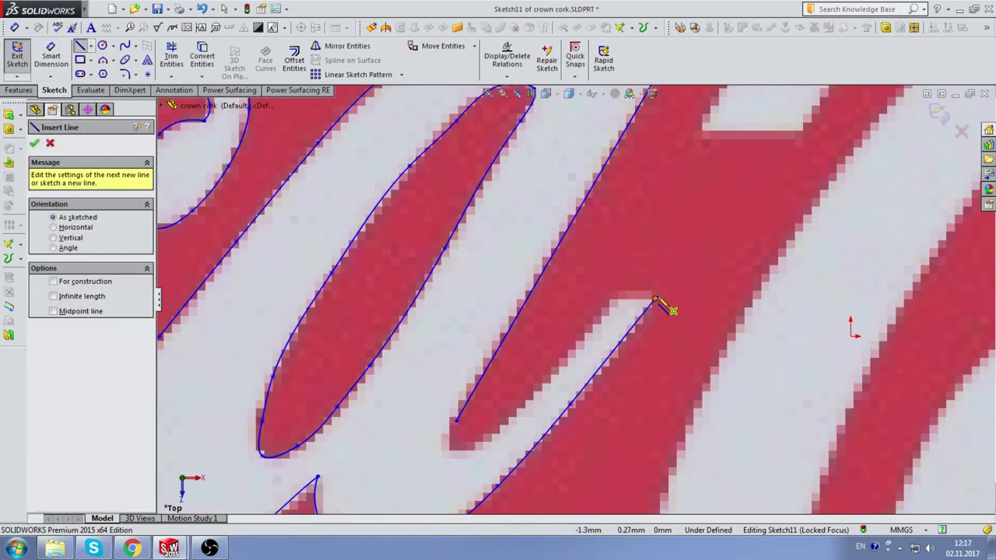
pyautogui.moveTo(655, 300); pyautogui.dragTo(611, 297)
pyautogui.press('Escape')
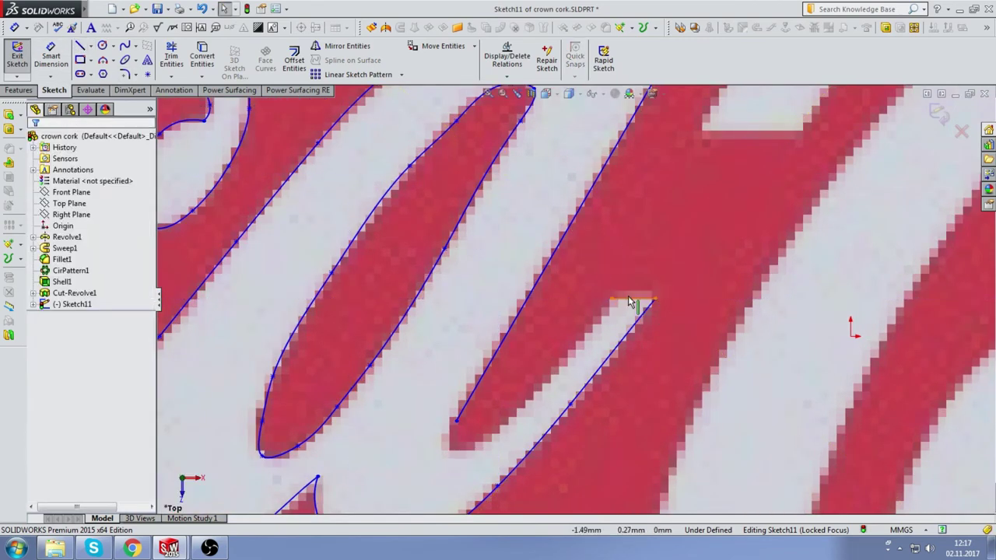
# Trace a spline down the slot edge to its bottom and close it back at the start.
pyautogui.click(126, 47)
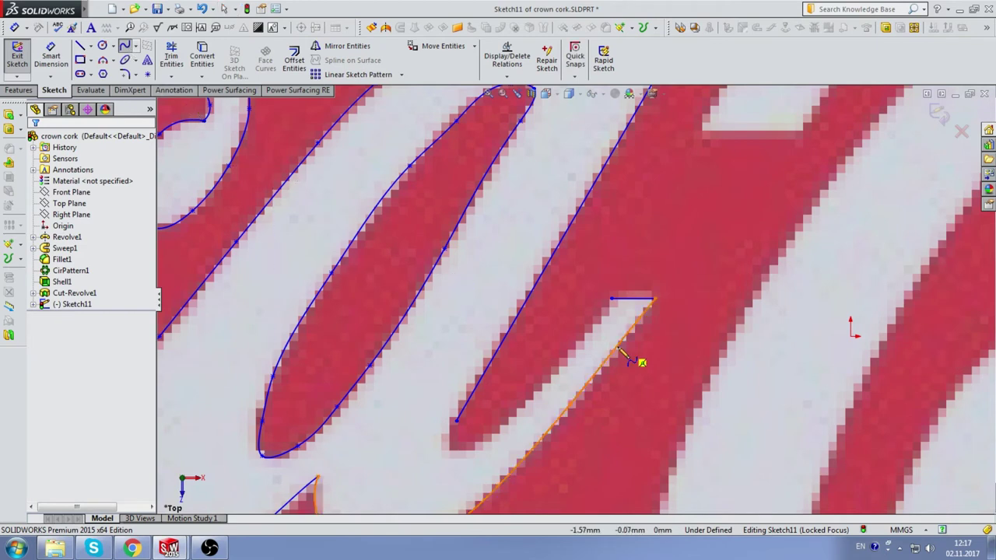
pyautogui.click(611, 300)
pyautogui.click(583, 337)
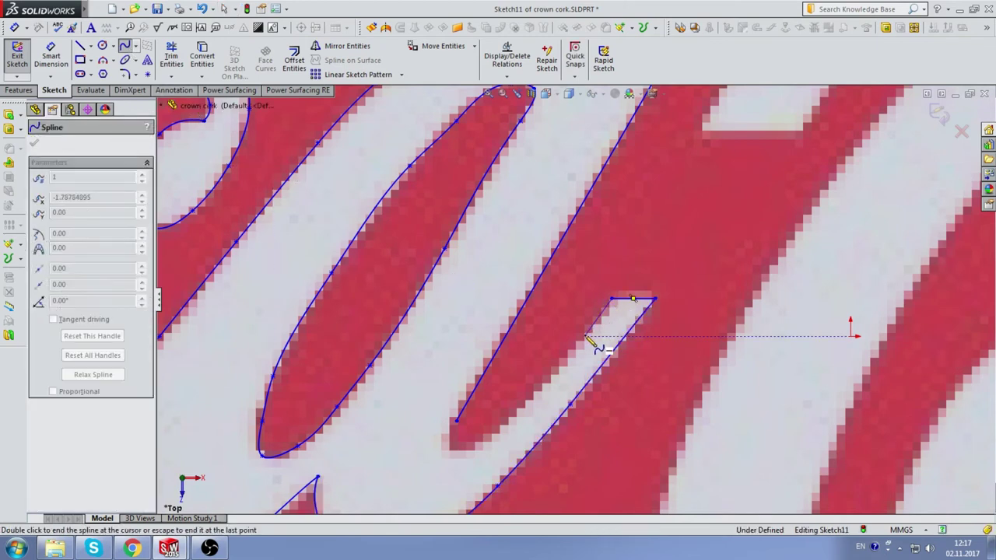
pyautogui.click(553, 377)
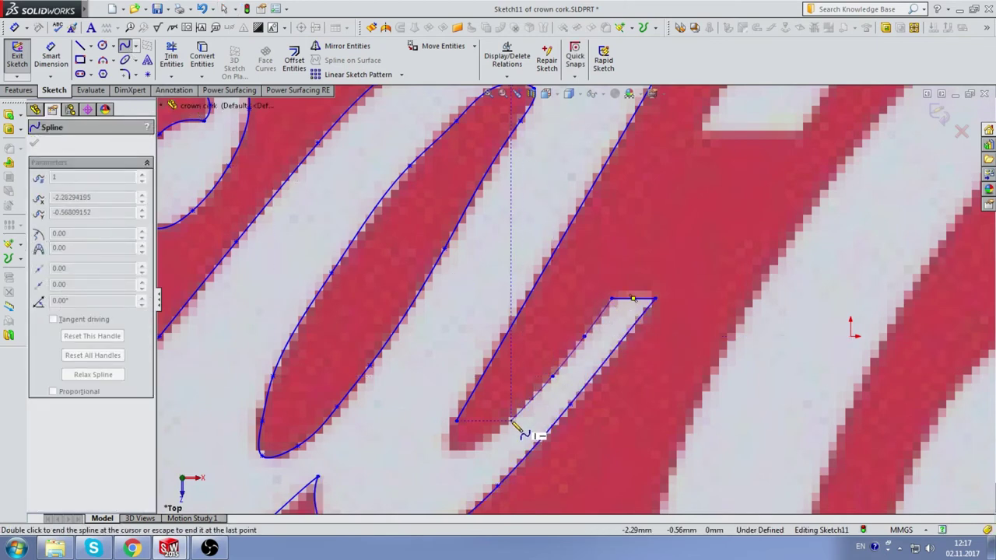
pyautogui.click(510, 420)
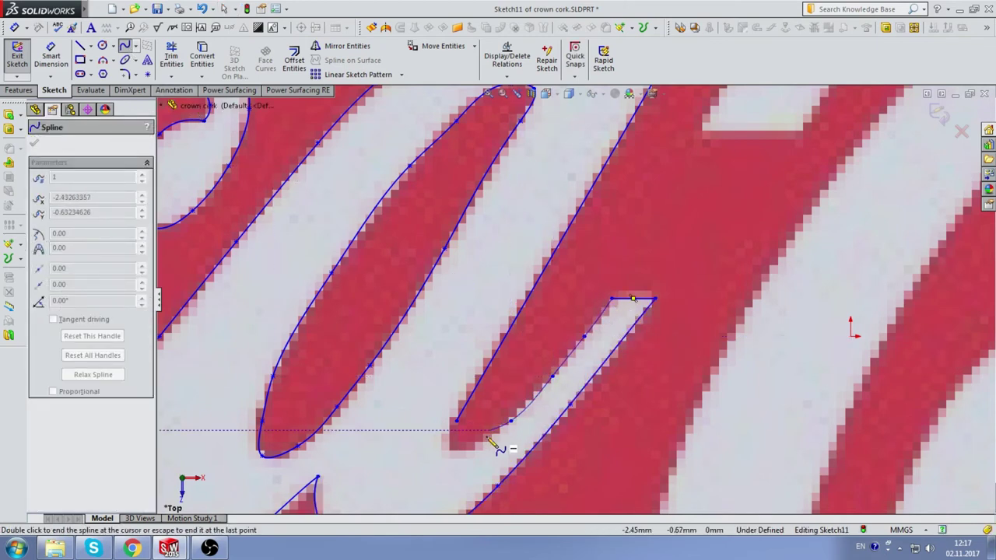
pyautogui.click(450, 451)
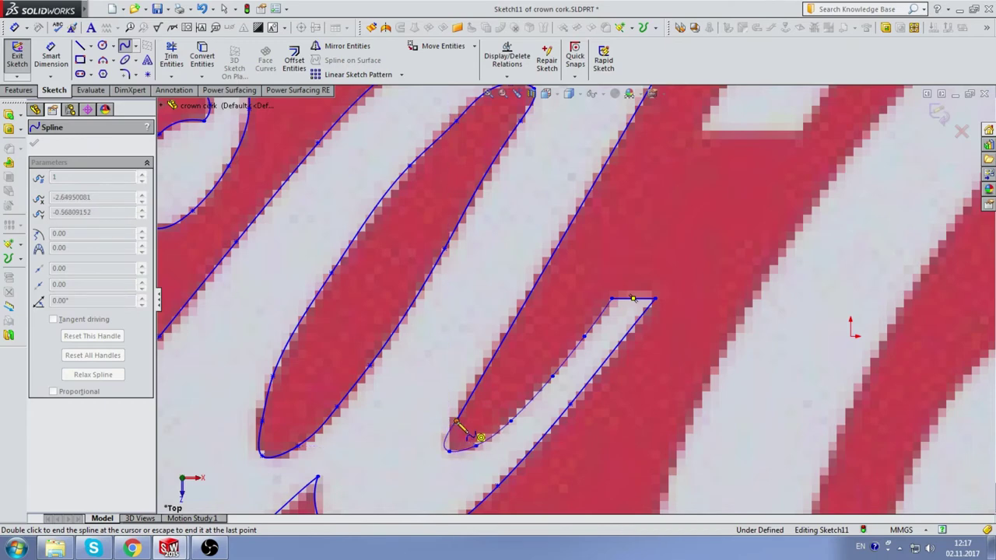
pyautogui.click(457, 421)
pyautogui.scroll(3, 464, 416)
pyautogui.scroll(2, 551, 349)
pyautogui.scroll(2, 633, 251)
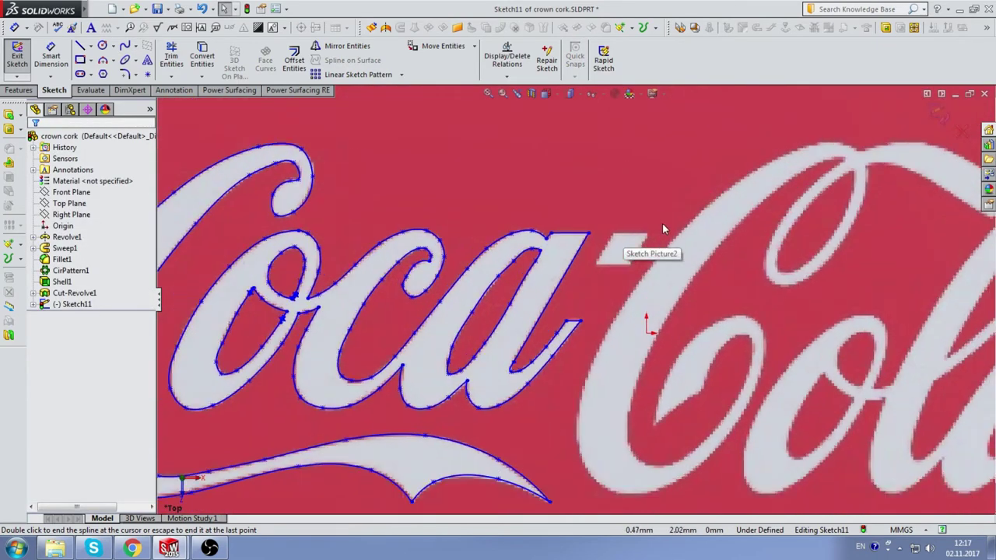
pyautogui.scroll(-2, 662, 224)
pyautogui.scroll(-2, 636, 230)
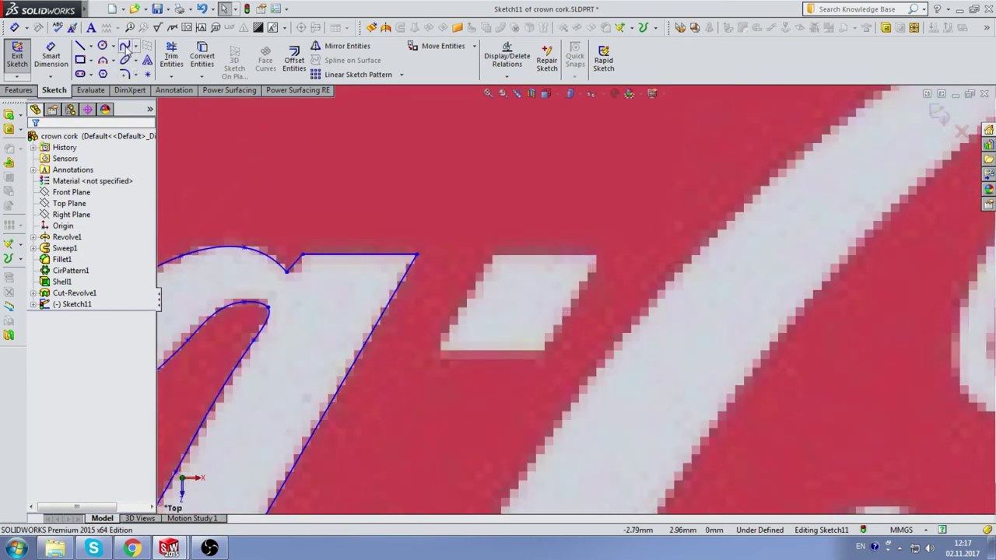
# Sketch four straight lines around the dash's corners, forming a closed parallelogram.
pyautogui.click(81, 47)
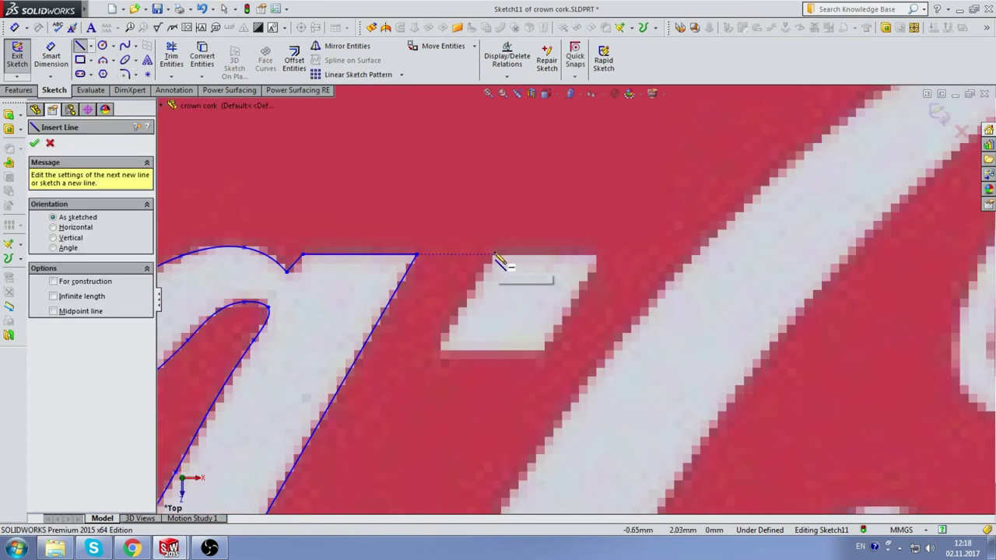
pyautogui.click(495, 255)
pyautogui.click(597, 254)
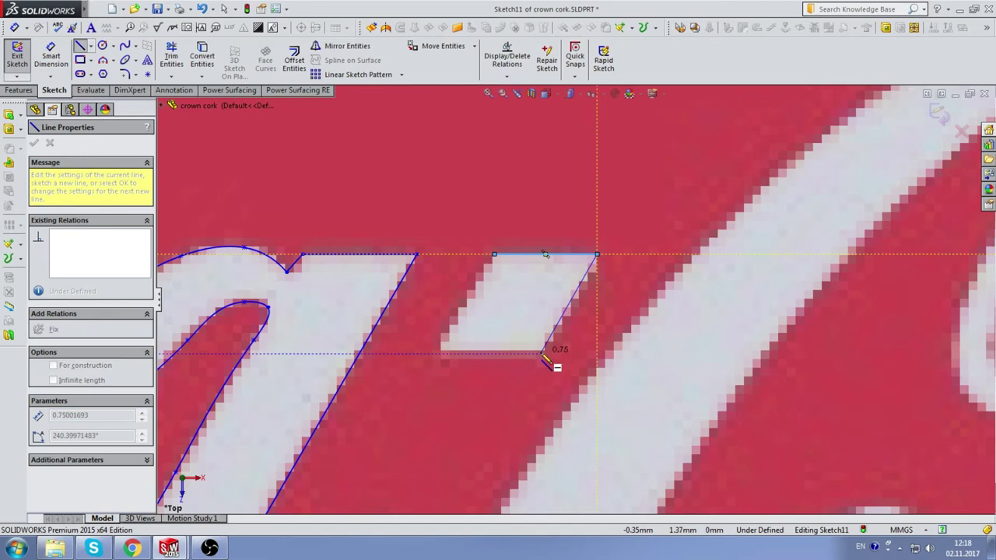
pyautogui.click(541, 354)
pyautogui.click(434, 354)
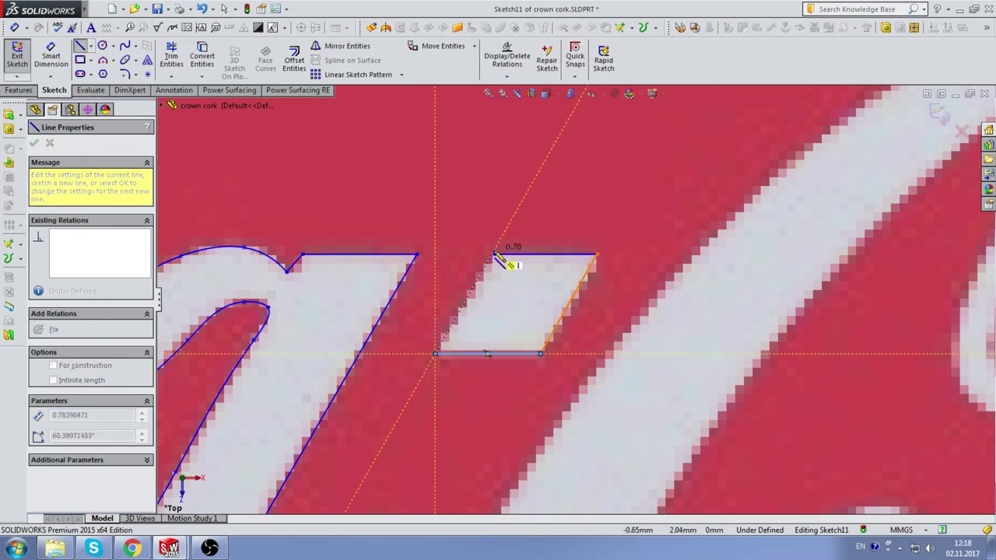
pyautogui.click(496, 254)
pyautogui.press('Escape')
pyautogui.scroll(3, 601, 309)
# Start a spline across the top of the Cola 'C' and down its outer edge.
pyautogui.scroll(3, 601, 309)
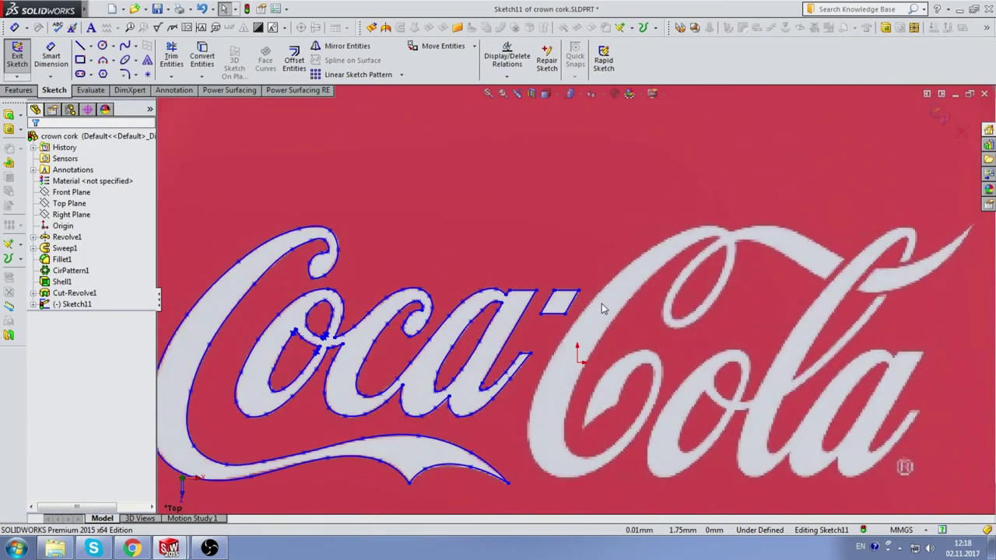
pyautogui.scroll(3, 652, 301)
pyautogui.scroll(-5, 673, 307)
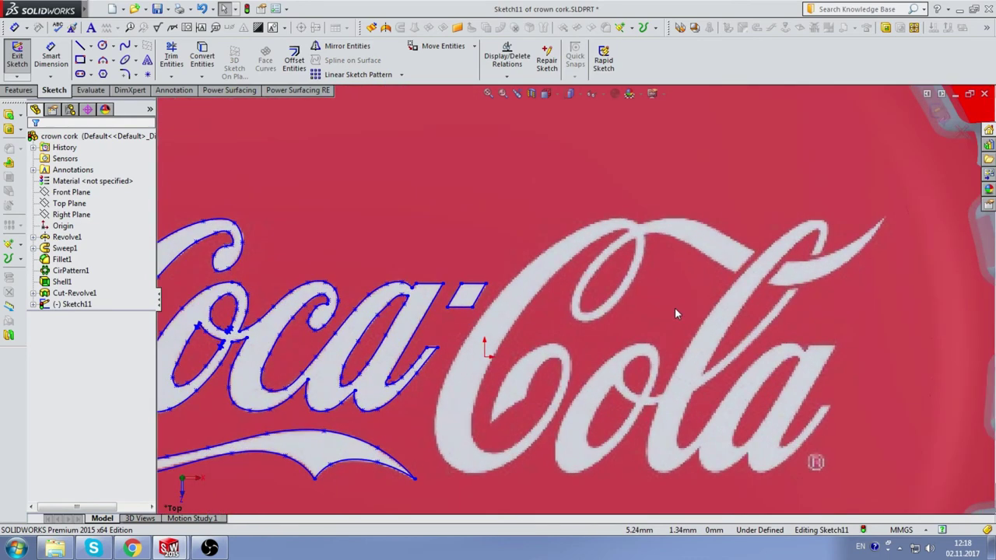
pyautogui.scroll(-1, 675, 325)
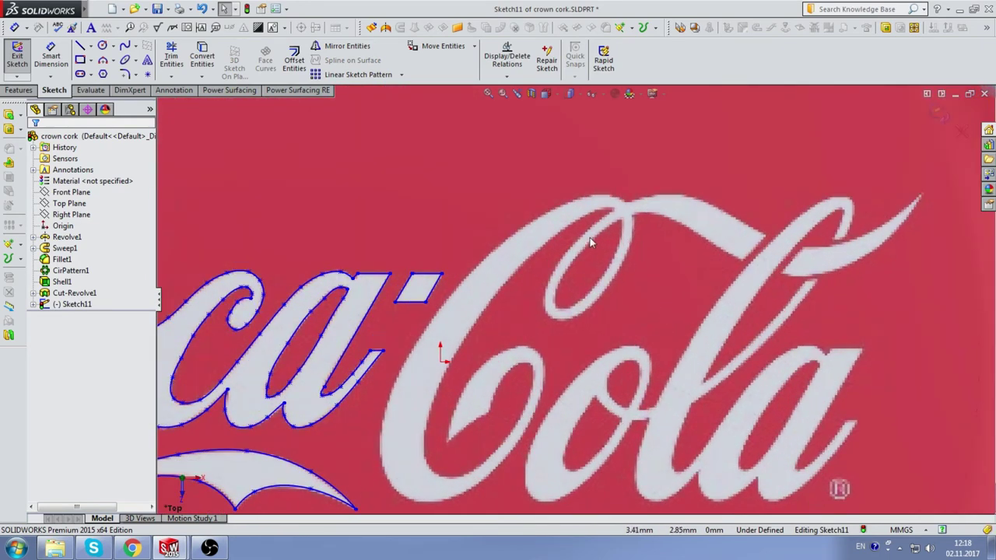
pyautogui.scroll(-2, 589, 243)
pyautogui.click(126, 49)
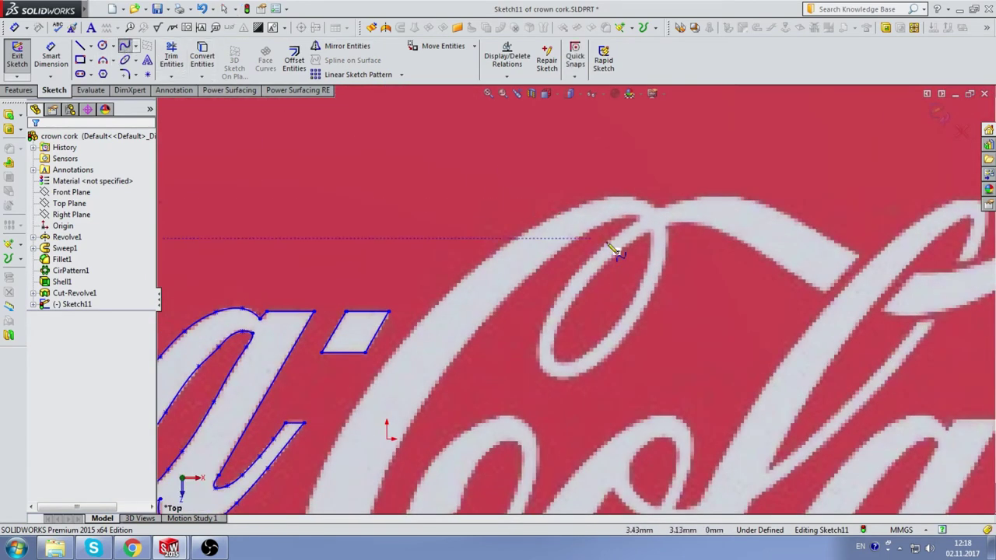
pyautogui.scroll(-2, 634, 229)
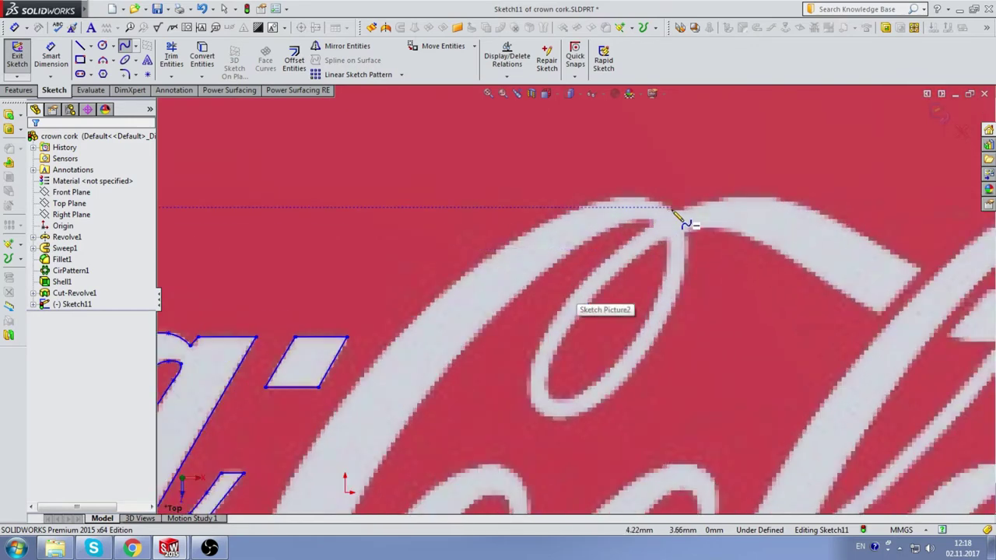
pyautogui.click(673, 208)
pyautogui.click(644, 197)
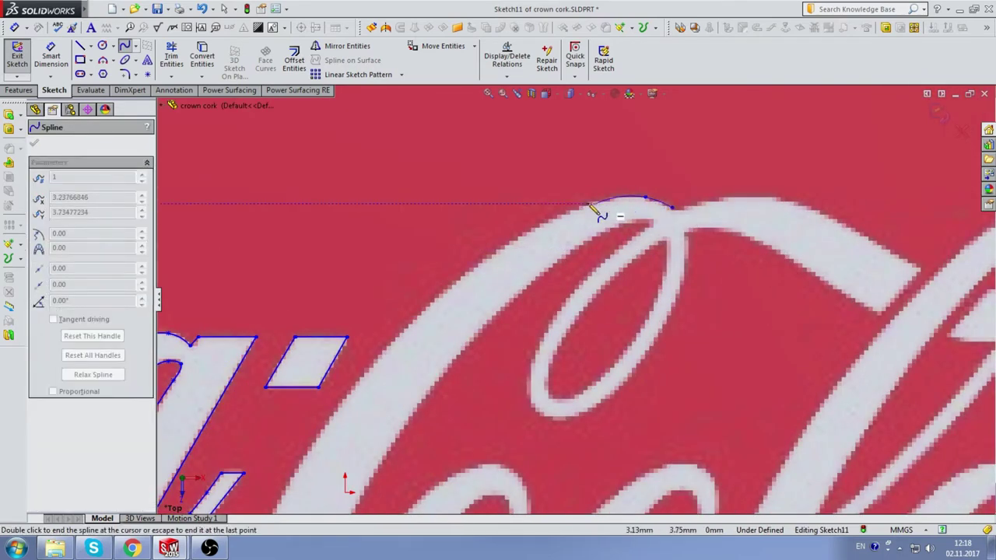
pyautogui.click(512, 243)
pyautogui.scroll(3, 515, 249)
pyautogui.scroll(-3, 506, 311)
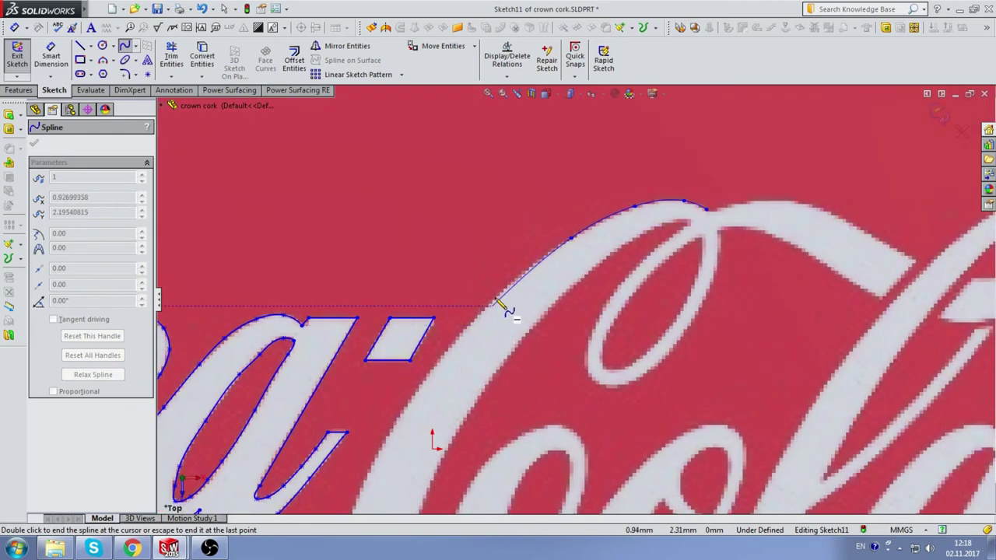
pyautogui.click(432, 377)
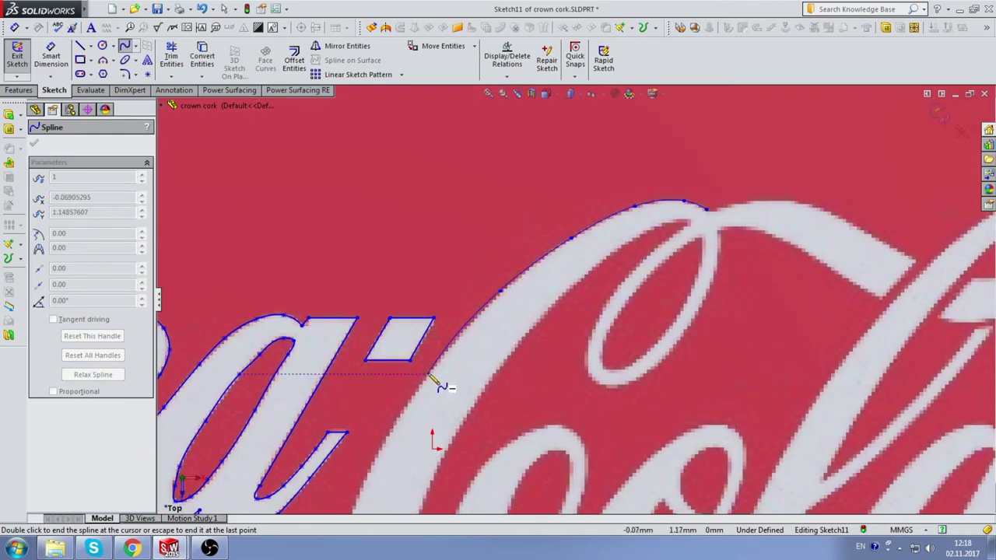
pyautogui.scroll(2, 440, 381)
pyautogui.scroll(-2, 465, 394)
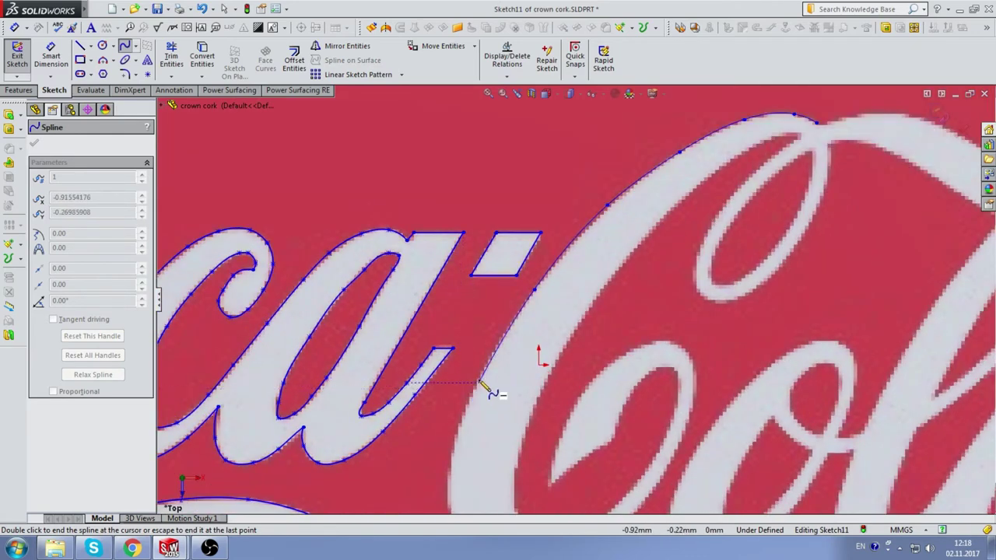
pyautogui.click(478, 379)
pyautogui.scroll(2, 511, 400)
pyautogui.scroll(-2, 500, 418)
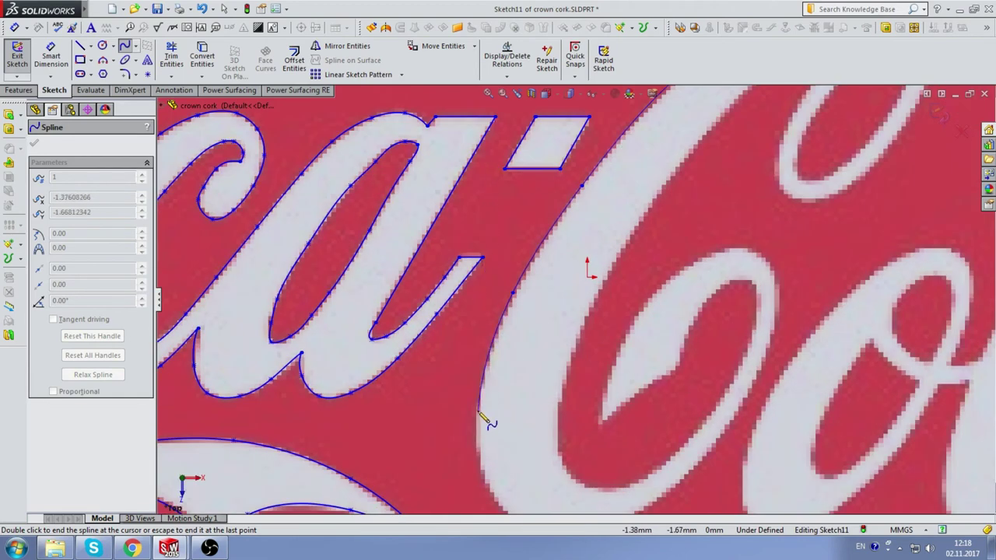
pyautogui.click(478, 412)
# Carry the spline around the loop's bottom, up its right side and over the top to the notch.
pyautogui.scroll(2, 545, 449)
pyautogui.scroll(-3, 551, 440)
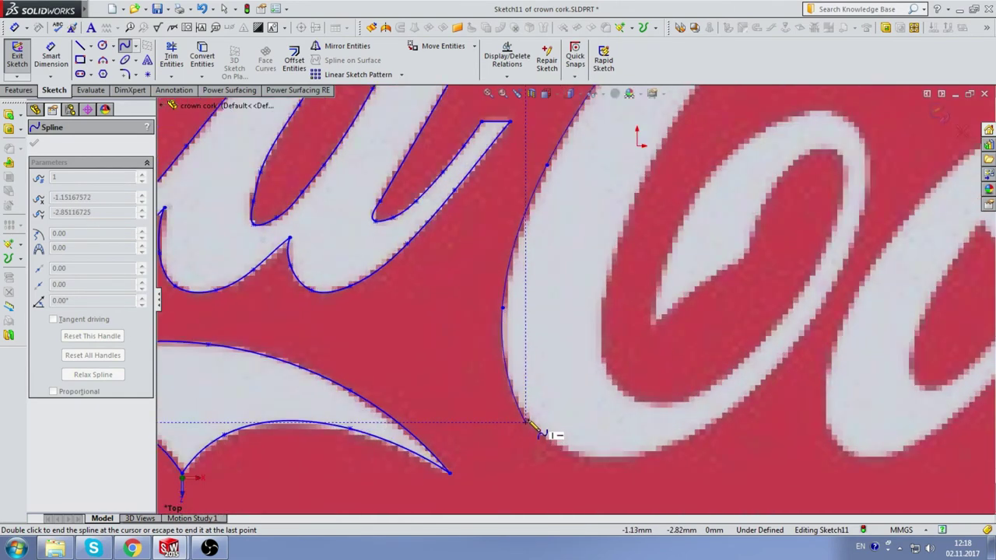
pyautogui.click(532, 422)
pyautogui.click(600, 455)
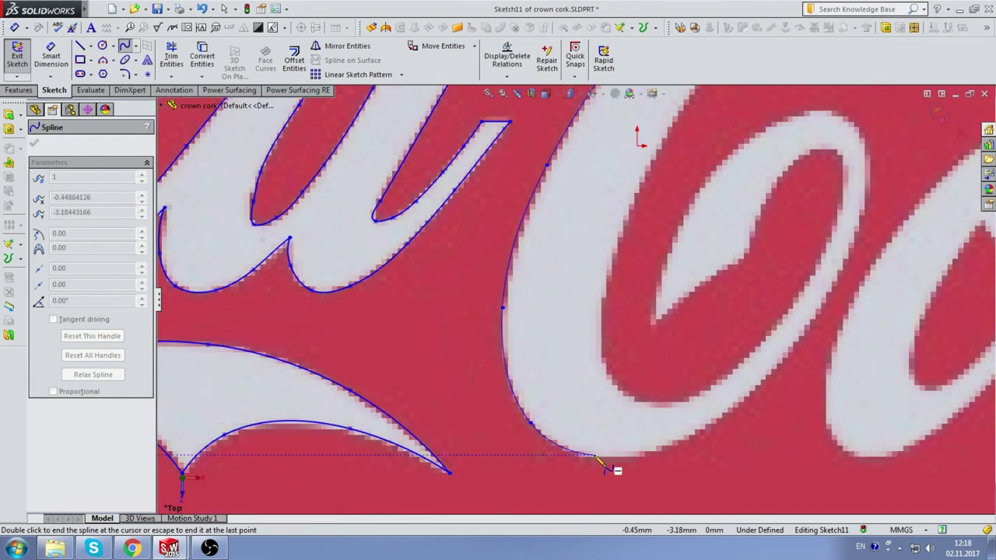
pyautogui.click(706, 429)
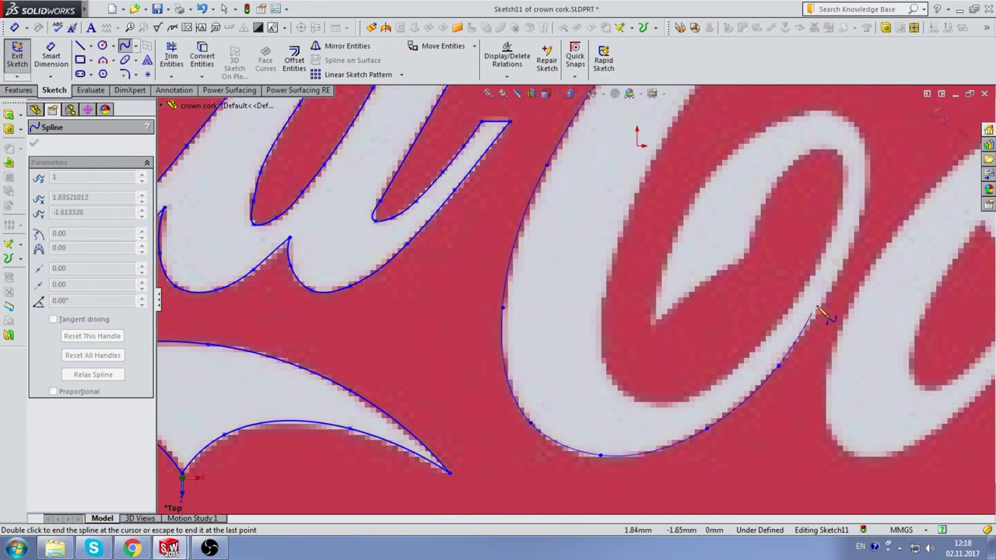
pyautogui.scroll(1, 824, 312)
pyautogui.scroll(-1, 755, 277)
pyautogui.click(712, 277)
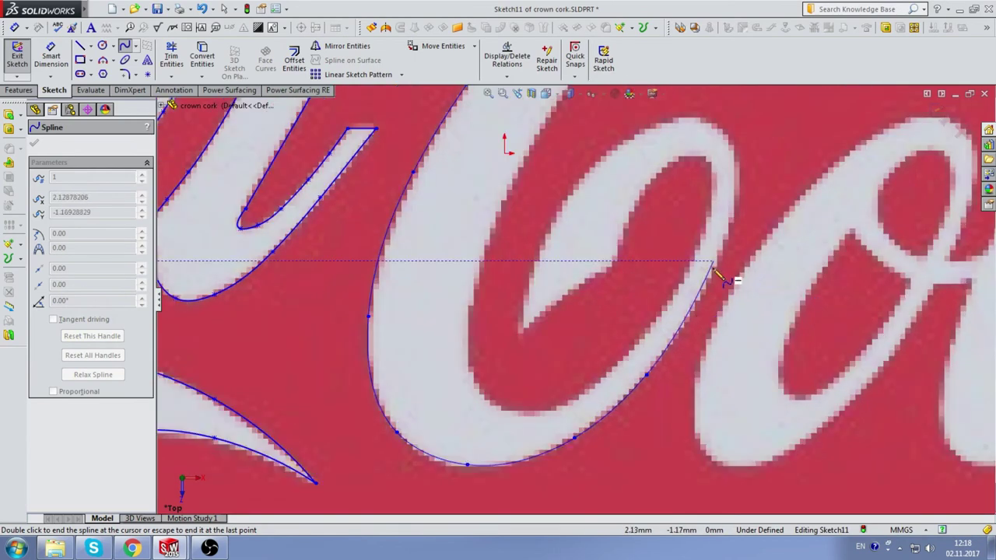
pyautogui.click(740, 195)
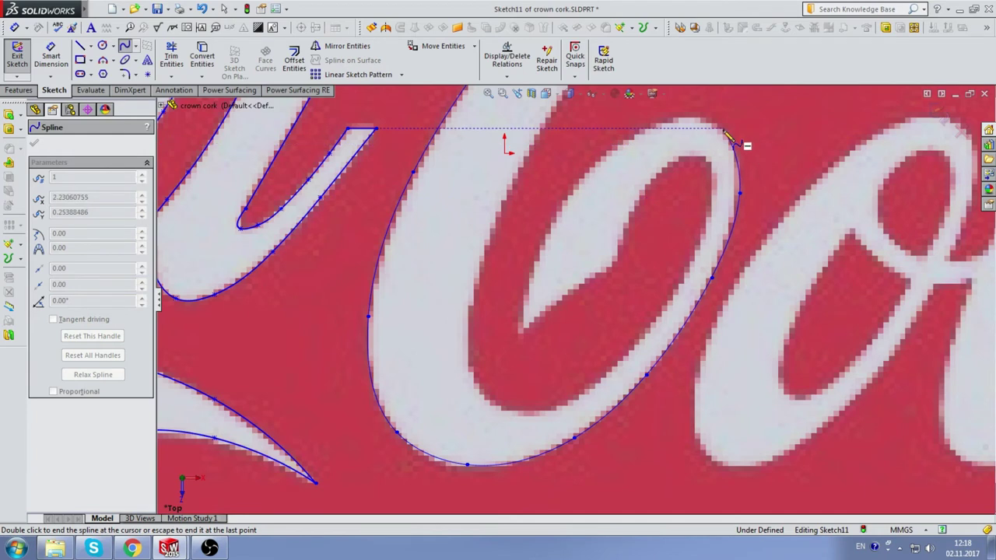
pyautogui.click(724, 130)
pyautogui.click(674, 120)
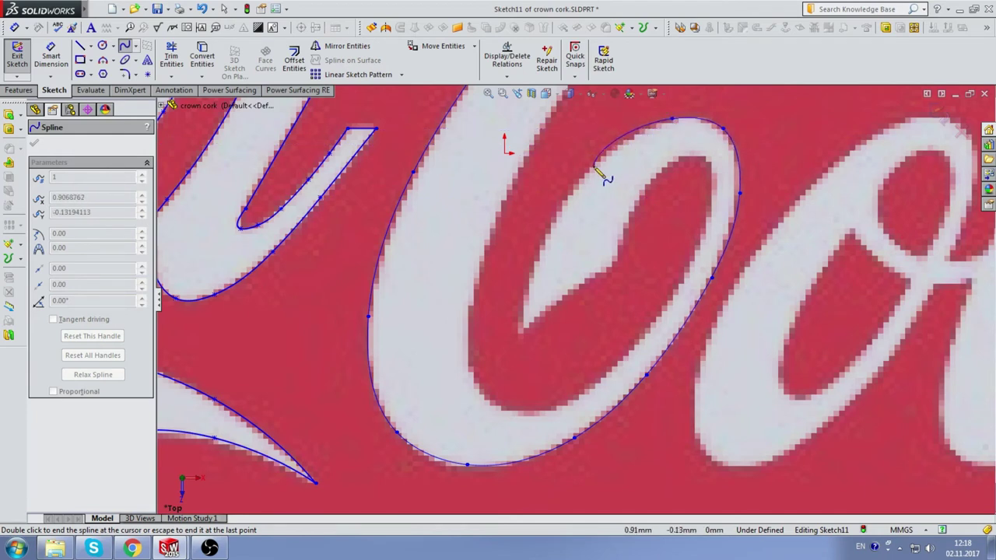
pyautogui.click(602, 160)
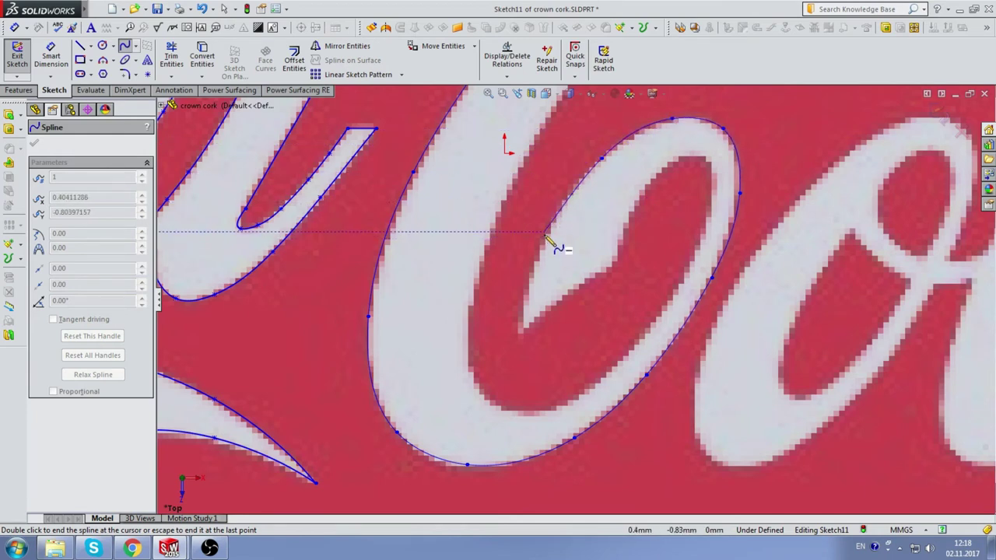
pyautogui.click(545, 230)
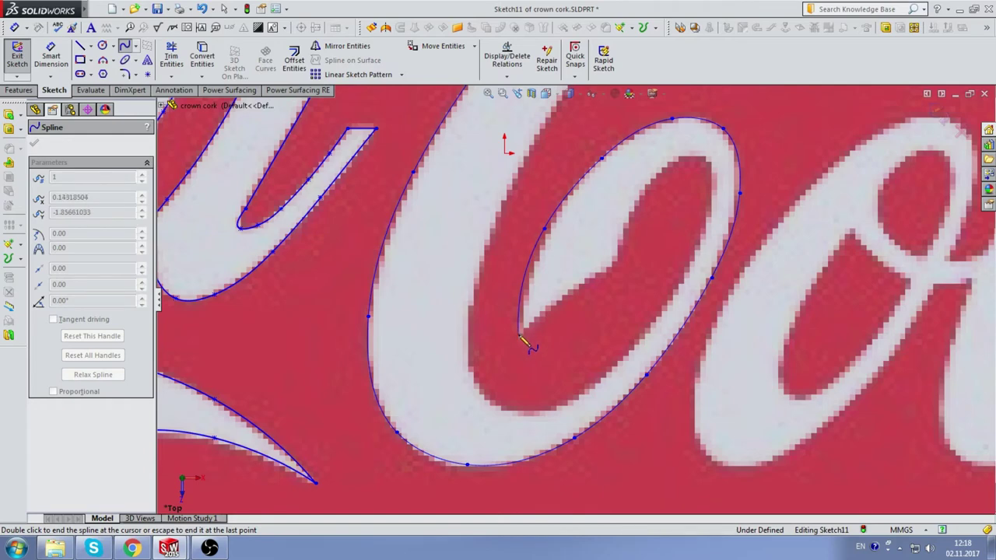
pyautogui.doubleClick(519, 336)
pyautogui.scroll(3, 544, 233)
# Start a spline at the top of the 'C' and run it down the inner edge.
pyautogui.scroll(2, 654, 189)
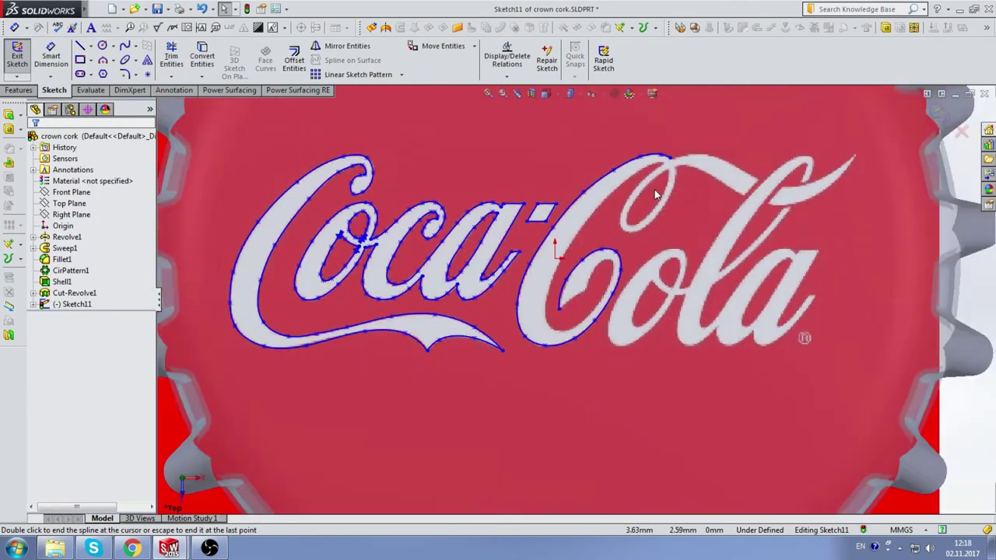
pyautogui.scroll(-4, 654, 189)
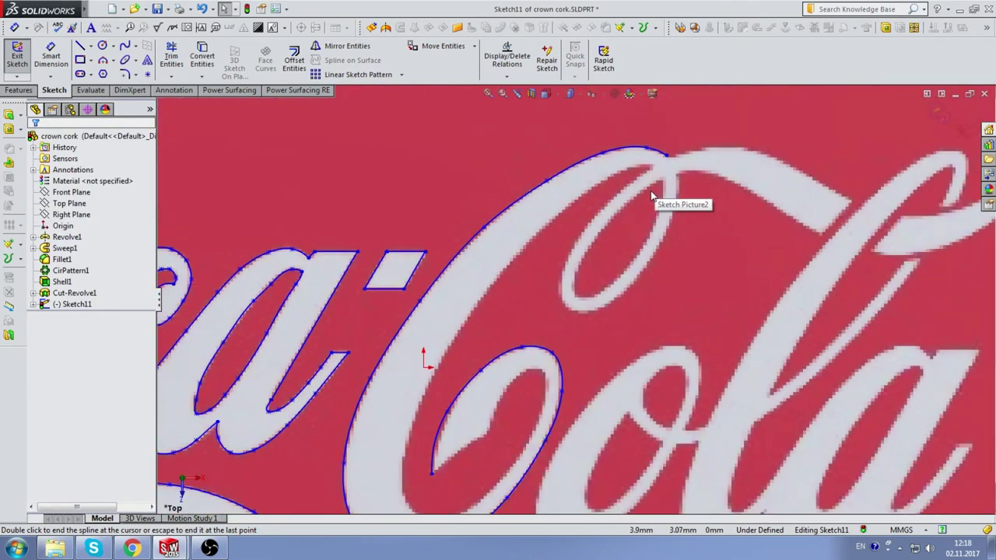
pyautogui.click(126, 48)
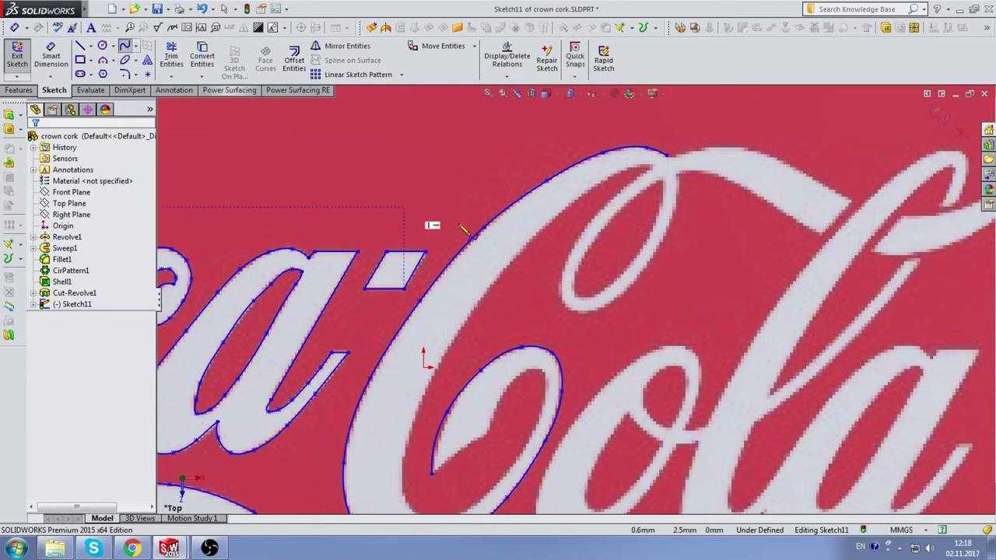
pyautogui.click(651, 166)
pyautogui.click(625, 168)
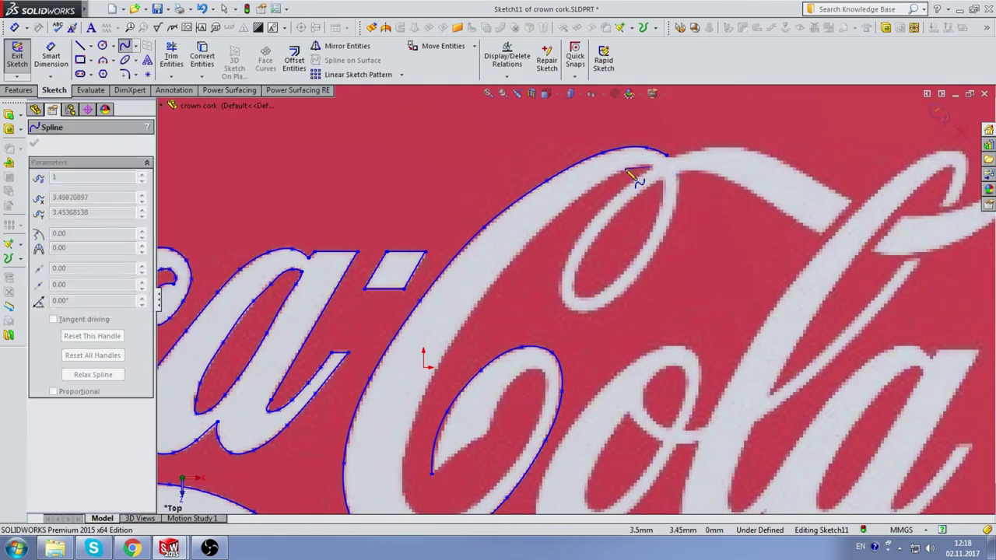
pyautogui.click(574, 201)
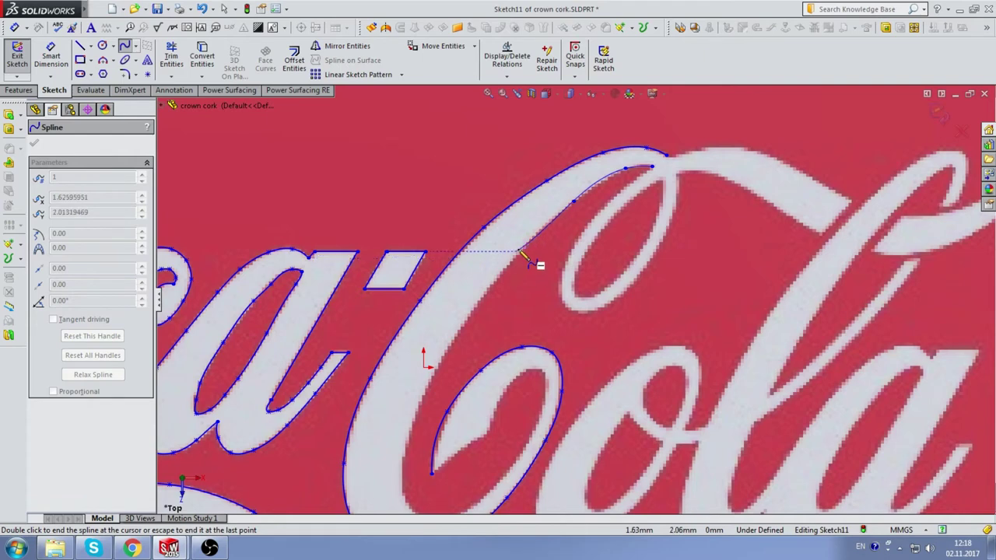
pyautogui.click(521, 252)
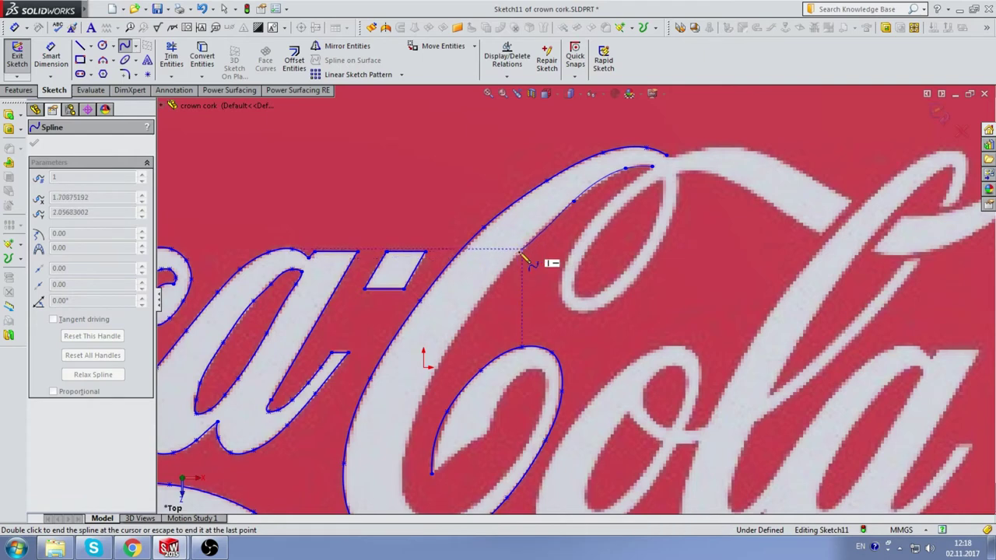
pyautogui.click(465, 320)
pyautogui.scroll(3, 474, 342)
pyautogui.scroll(-3, 498, 377)
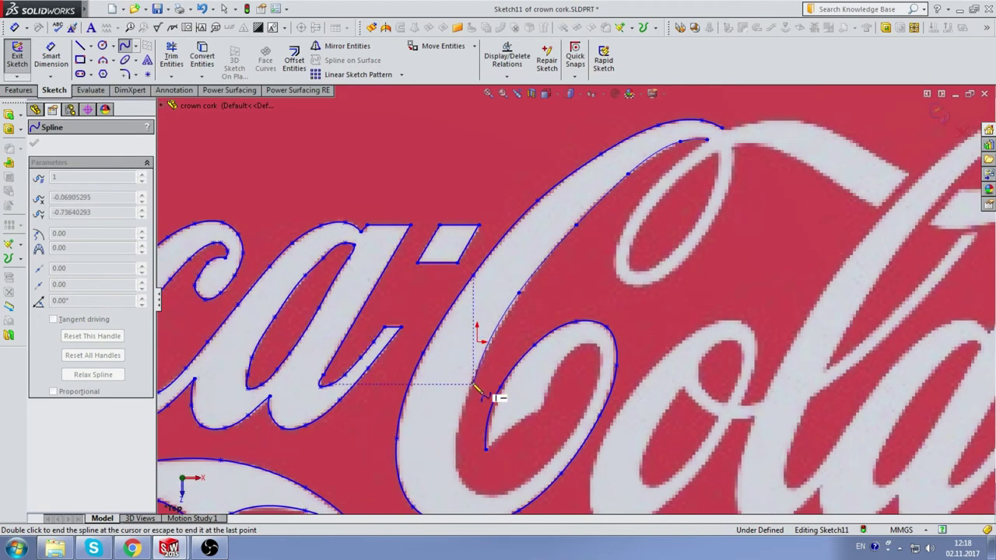
pyautogui.scroll(3, 476, 389)
pyautogui.scroll(-3, 519, 394)
pyautogui.click(515, 386)
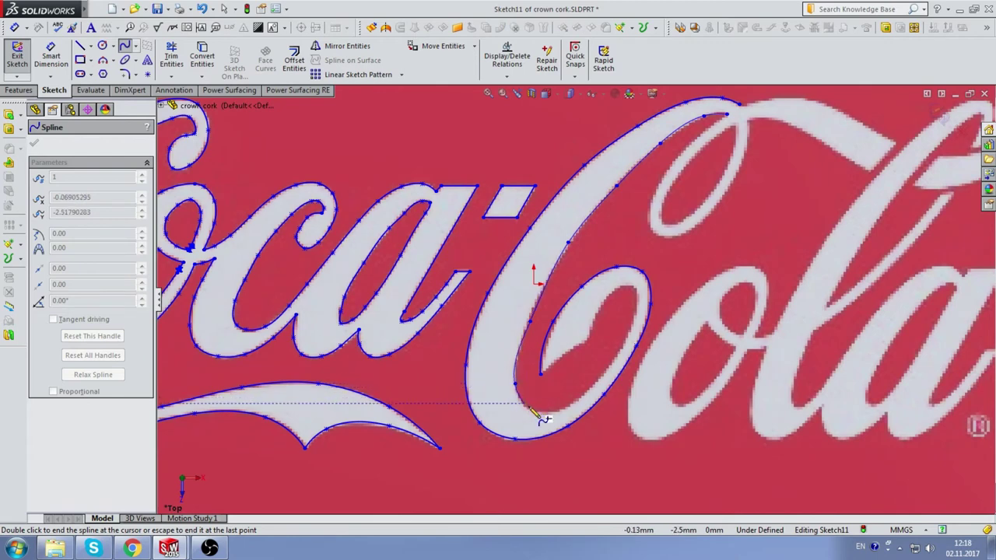
# Continue the spline around the bottom and up inside the loop, ending at the notch.
pyautogui.click(535, 412)
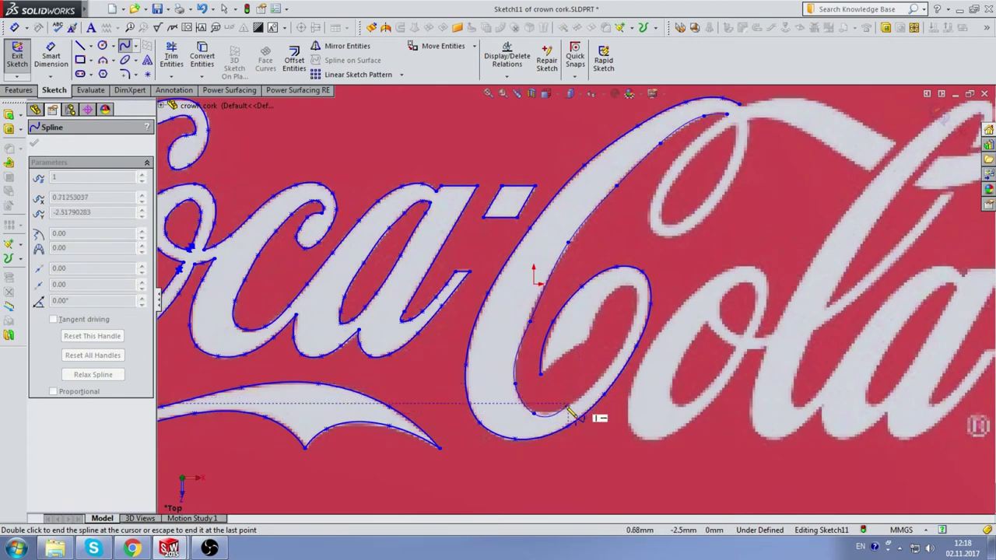
pyautogui.click(558, 407)
pyautogui.scroll(-2, 594, 394)
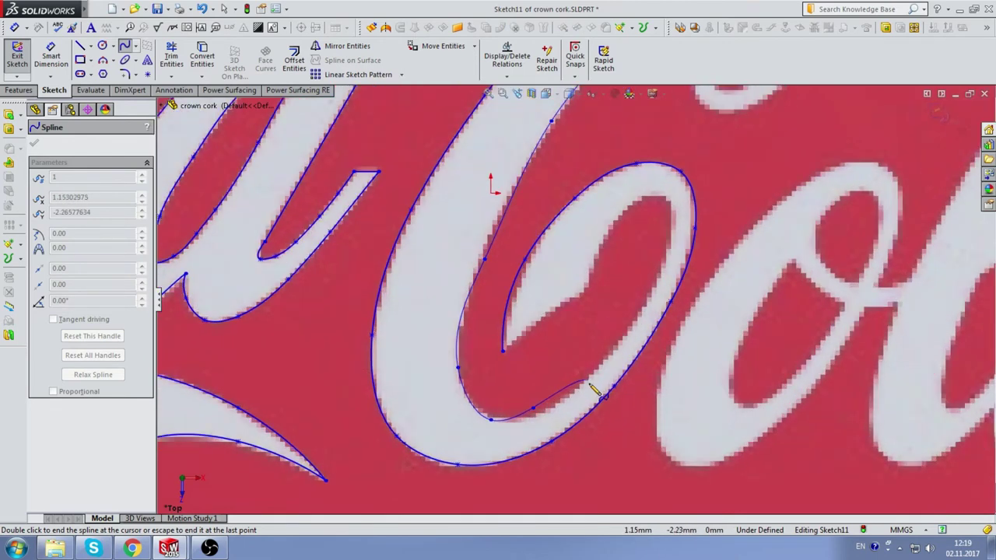
pyautogui.click(599, 362)
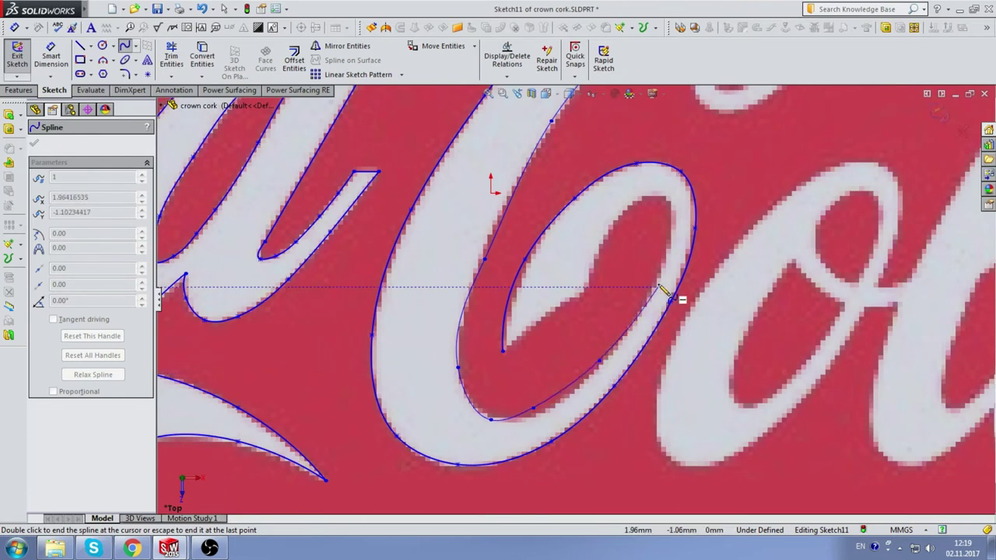
pyautogui.click(658, 281)
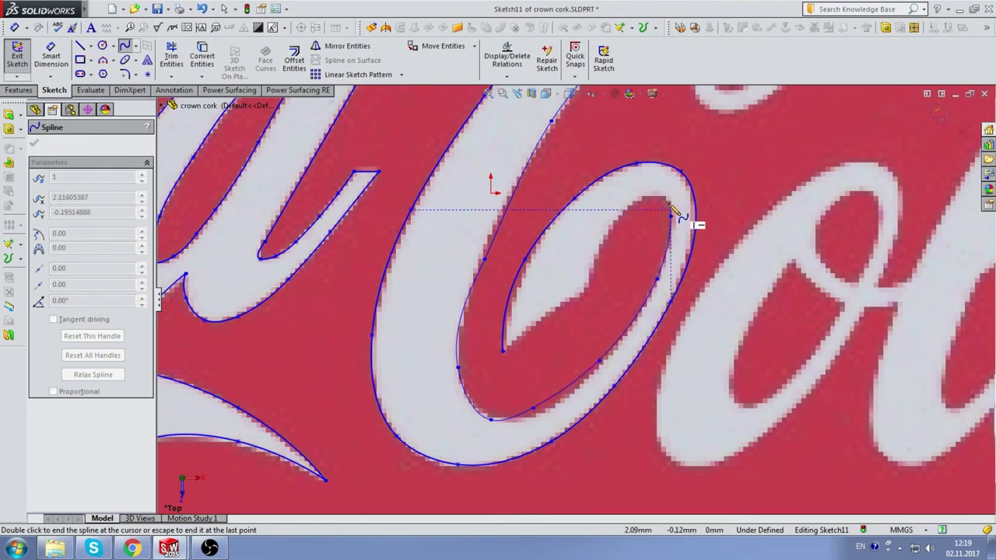
pyautogui.click(665, 199)
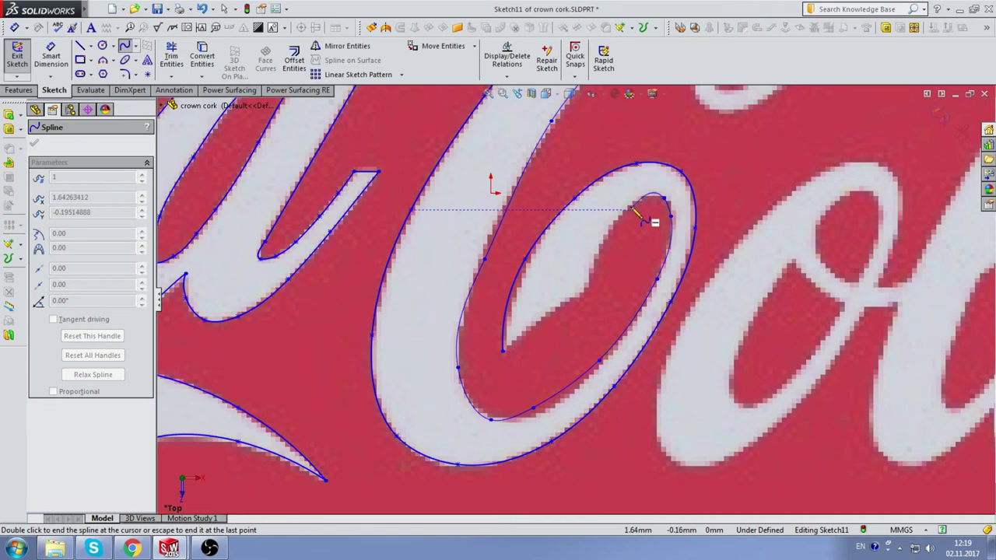
pyautogui.click(630, 209)
pyautogui.scroll(-2, 598, 272)
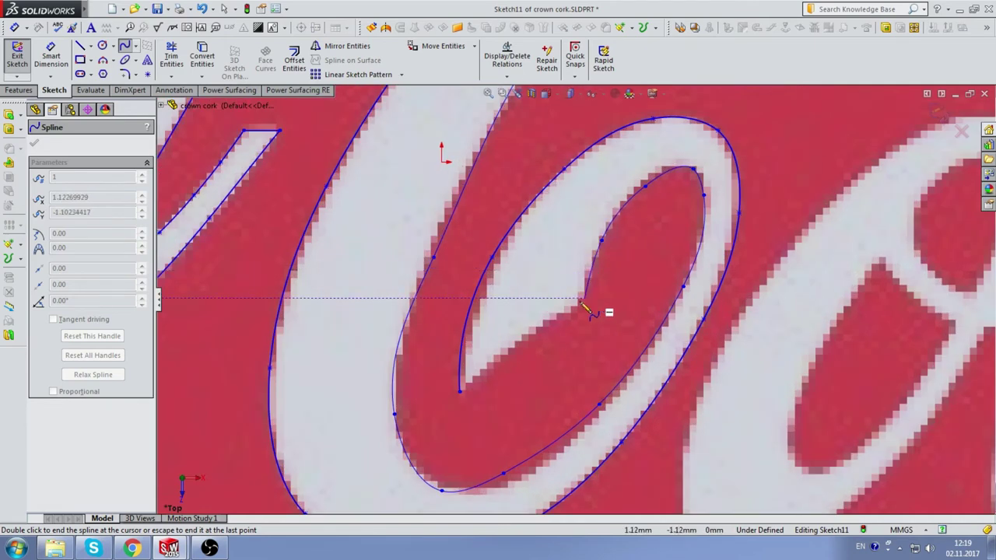
pyautogui.doubleClick(577, 309)
# Draw a three-point spline from the loop's lower tip to the notch point.
pyautogui.scroll(-2, 616, 243)
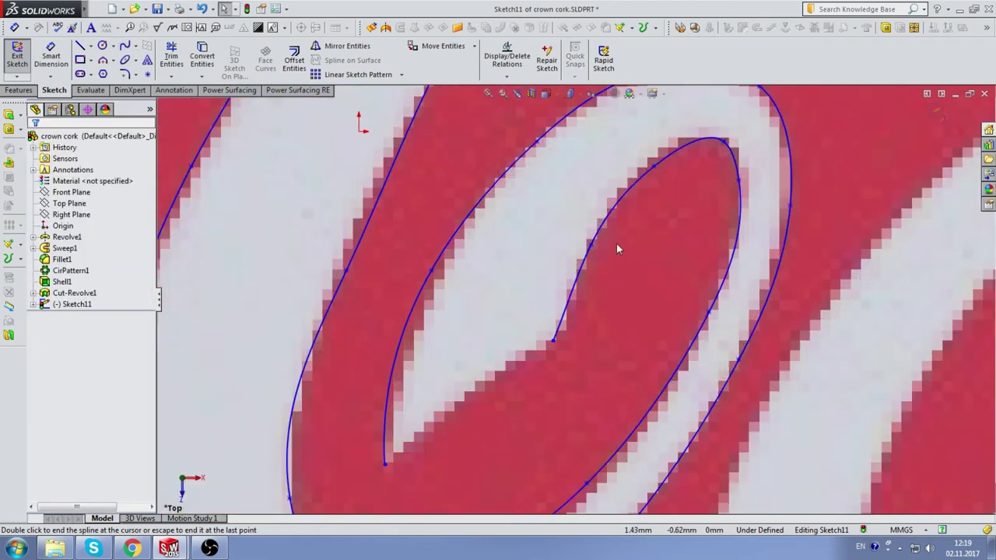
pyautogui.click(124, 47)
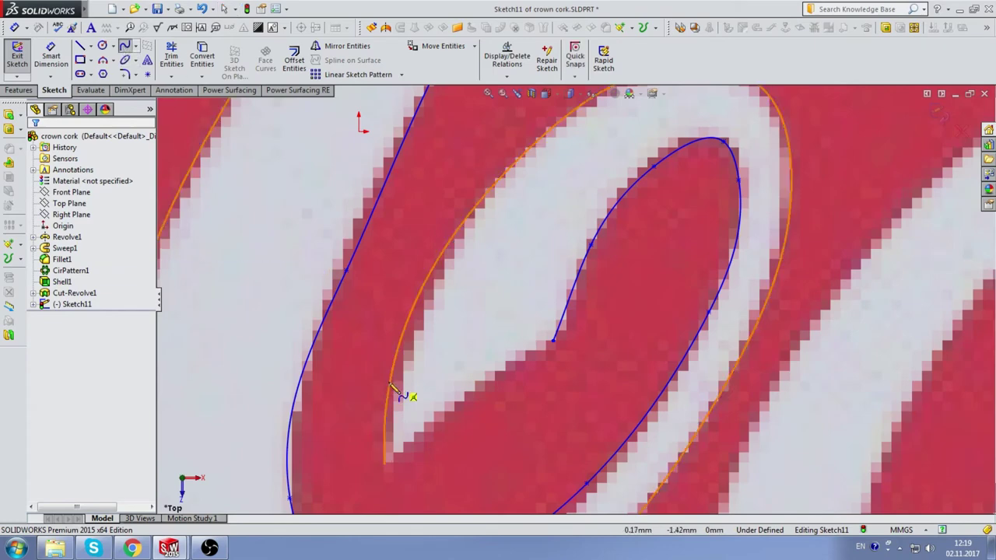
pyautogui.click(384, 464)
pyautogui.click(449, 408)
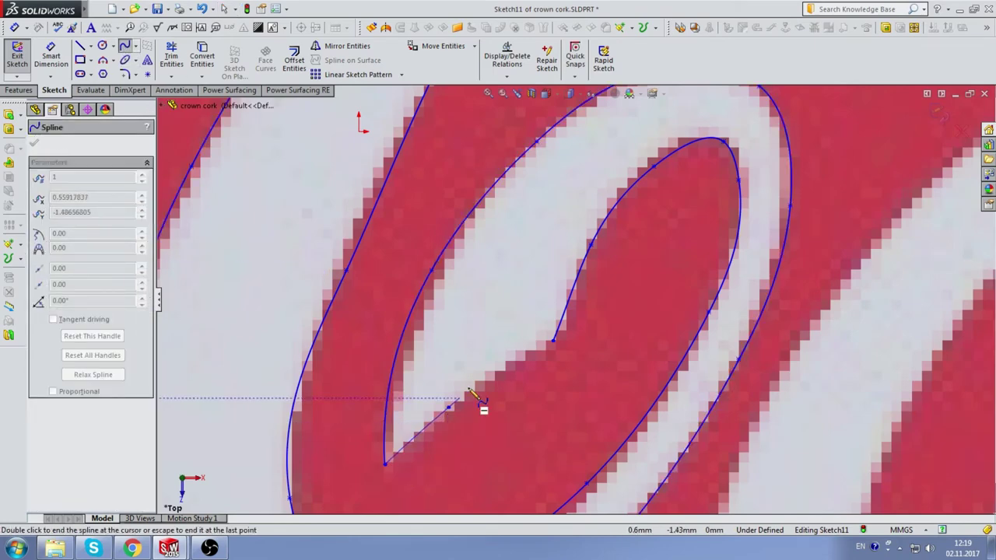
pyautogui.doubleClick(554, 342)
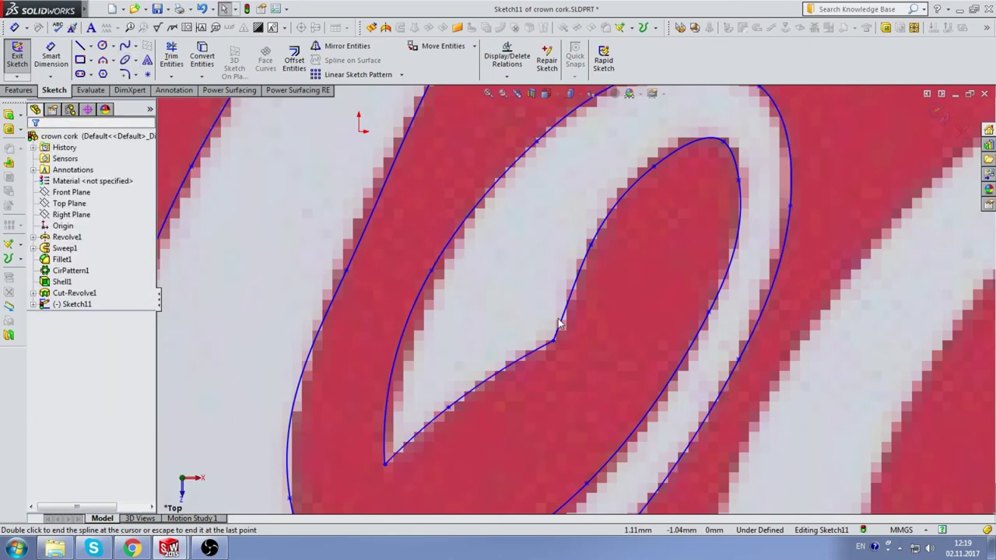
pyautogui.scroll(2, 631, 246)
pyautogui.scroll(2, 631, 245)
# Trace the right-hand swash's top edge with a spline ending at the existing curve's endpoint.
pyautogui.scroll(-2, 667, 169)
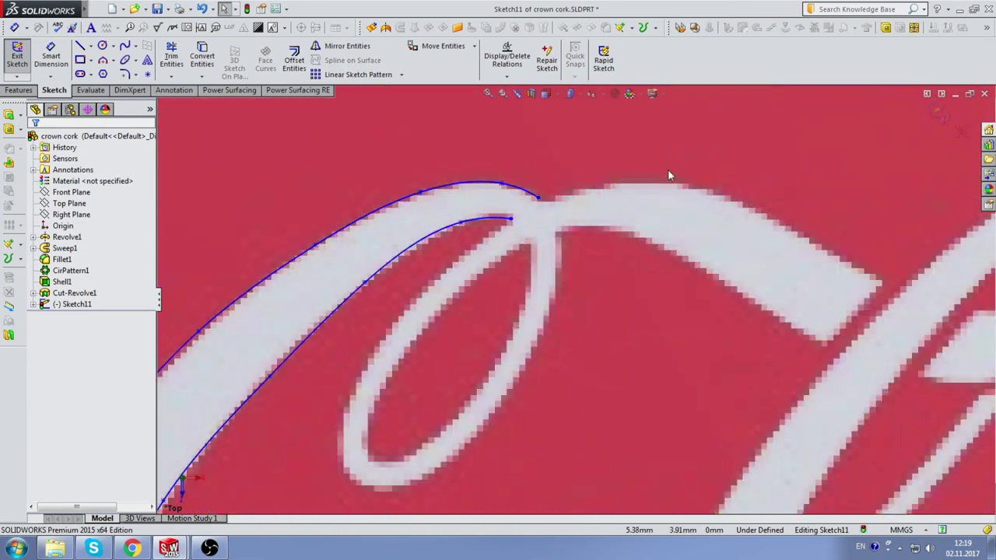
pyautogui.scroll(-2, 620, 235)
pyautogui.scroll(1, 620, 235)
pyautogui.click(125, 45)
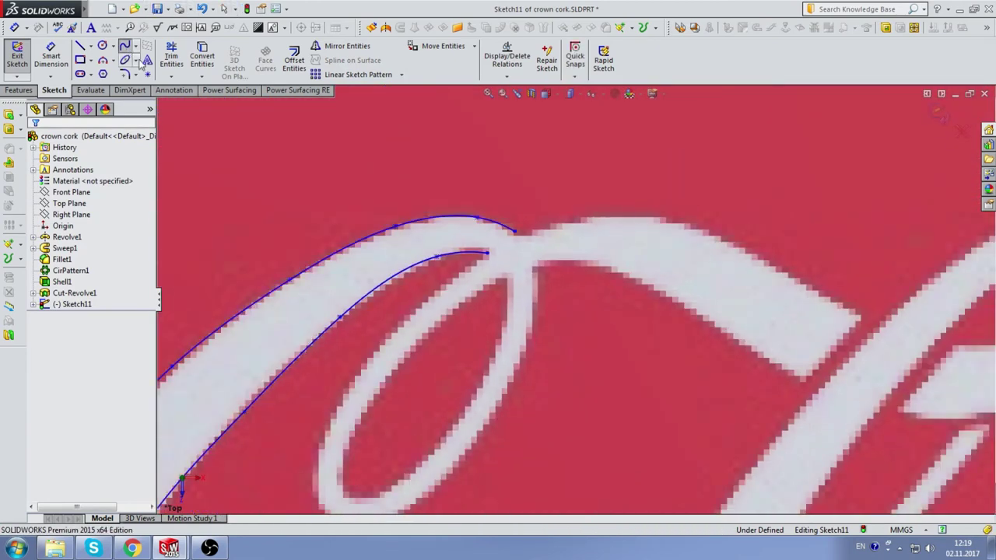
pyautogui.click(863, 318)
pyautogui.click(788, 274)
pyautogui.click(705, 231)
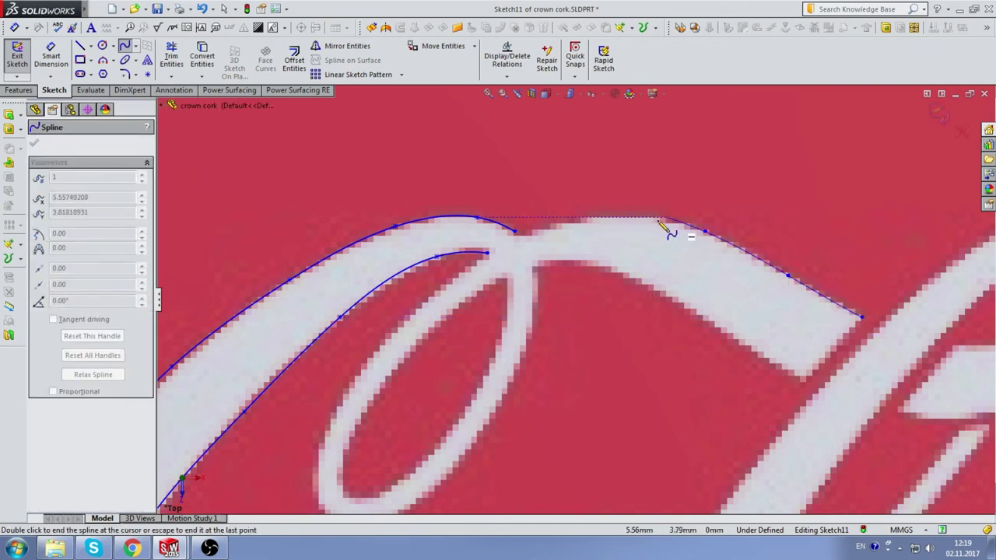
pyautogui.click(626, 217)
pyautogui.click(555, 227)
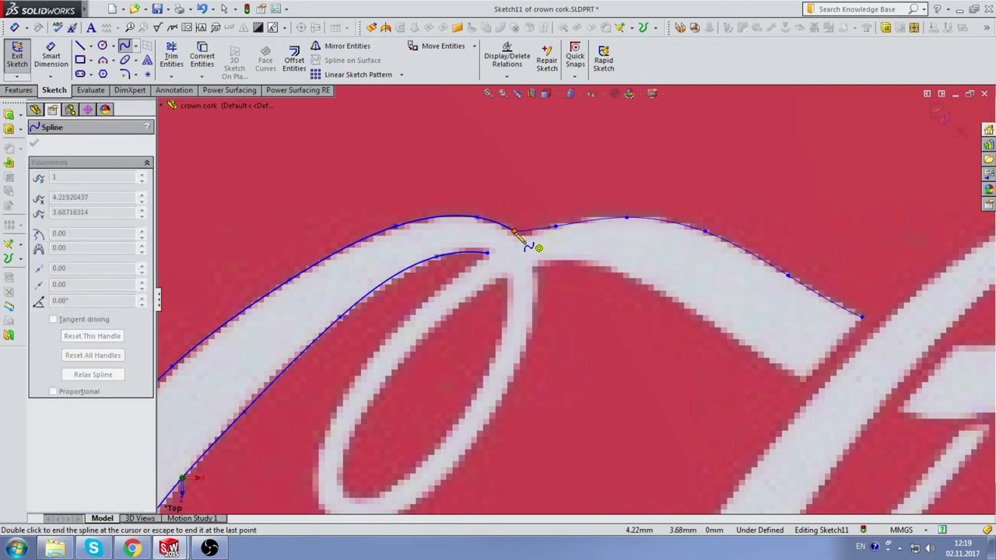
pyautogui.doubleClick(524, 238)
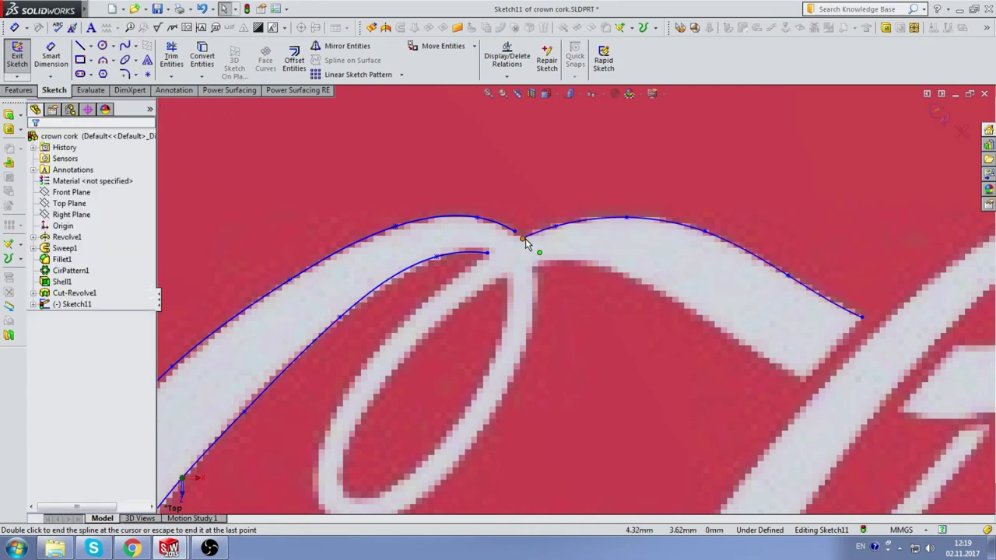
pyautogui.scroll(-2, 521, 243)
pyautogui.click(522, 248)
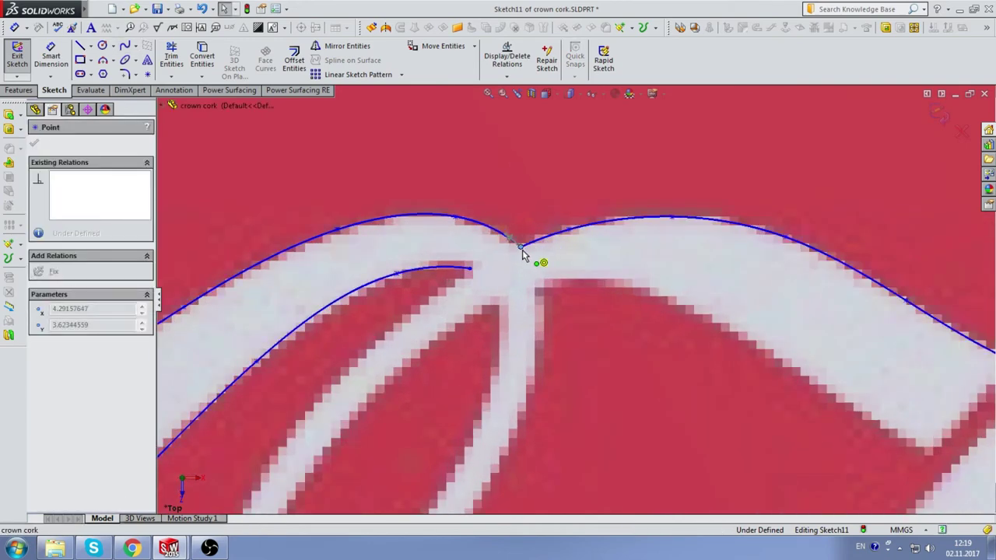
pyautogui.press('Escape')
# Draw a straight diagonal end cap from the curve's end to the swash's lower corner.
pyautogui.scroll(3, 681, 349)
pyautogui.scroll(-2, 735, 293)
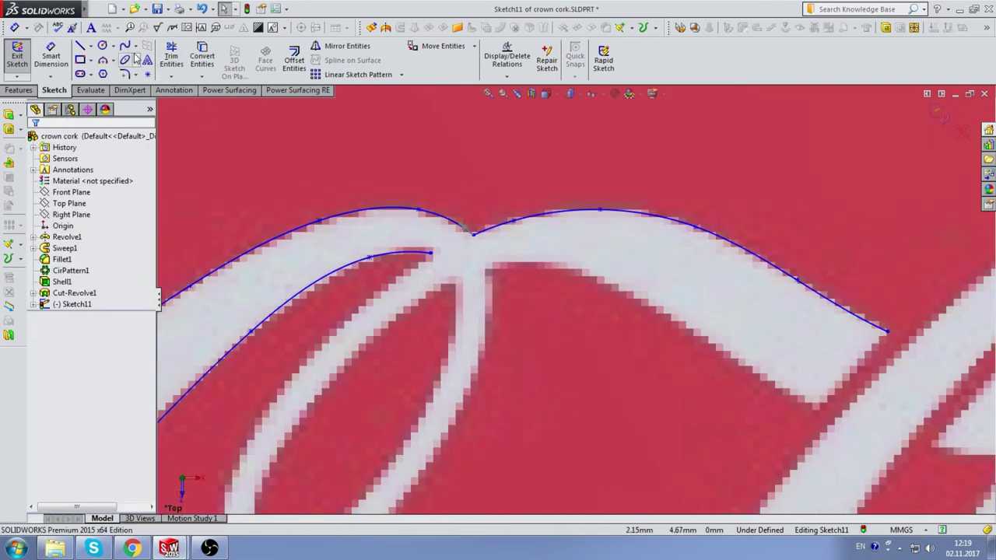
pyautogui.click(87, 52)
pyautogui.click(885, 331)
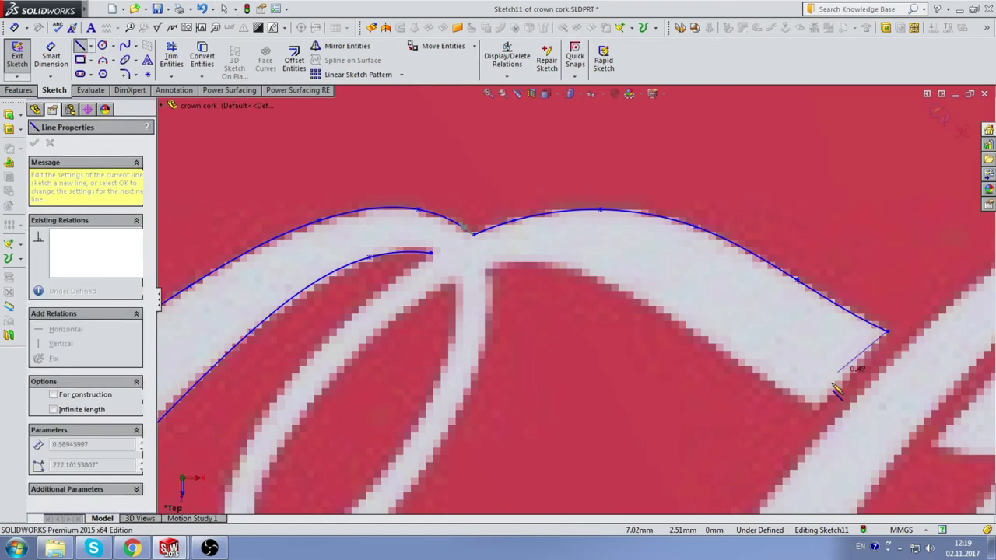
pyautogui.click(813, 411)
pyautogui.press('Escape')
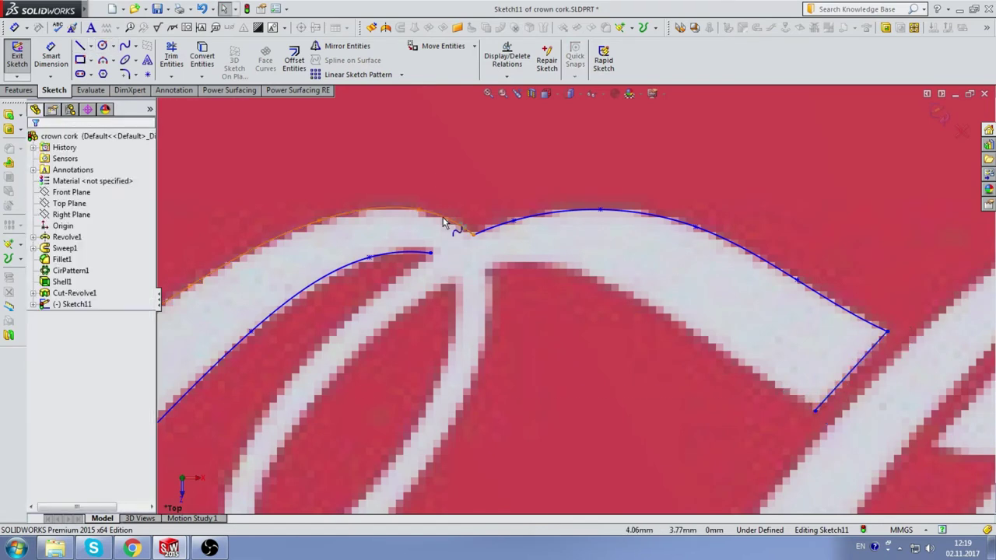
# Trace the swash's lower edge with a spline from the end cap back to the junction.
pyautogui.click(124, 47)
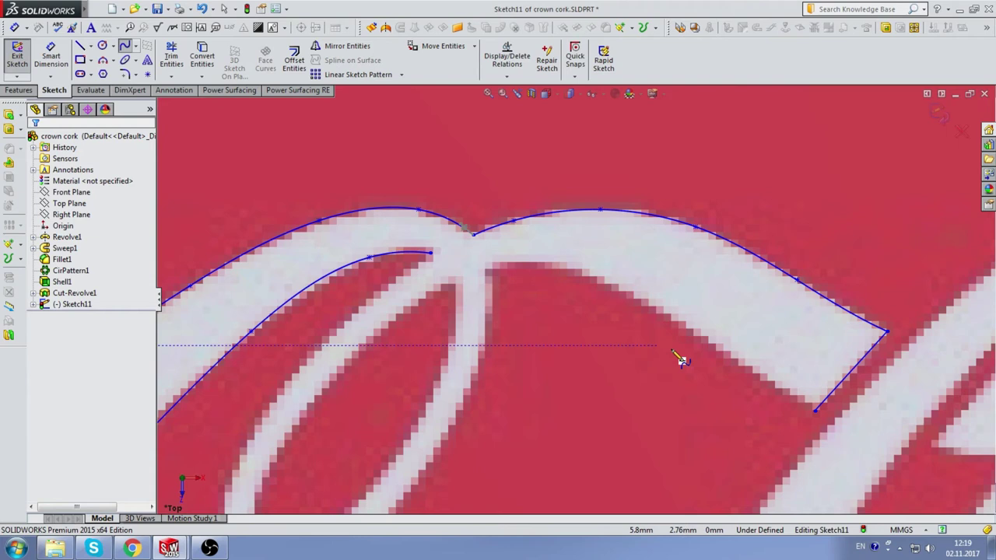
pyautogui.click(814, 410)
pyautogui.click(729, 358)
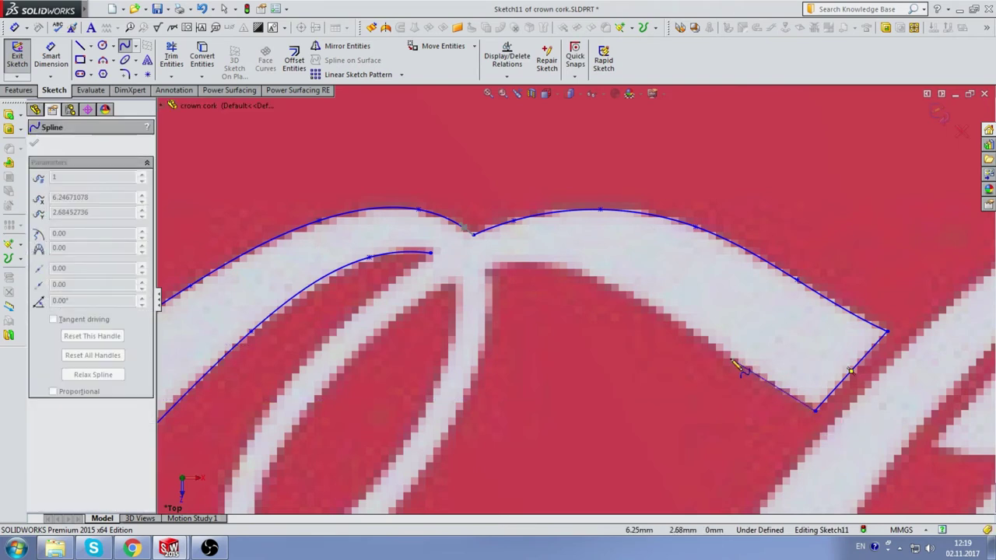
pyautogui.click(629, 298)
pyautogui.click(535, 262)
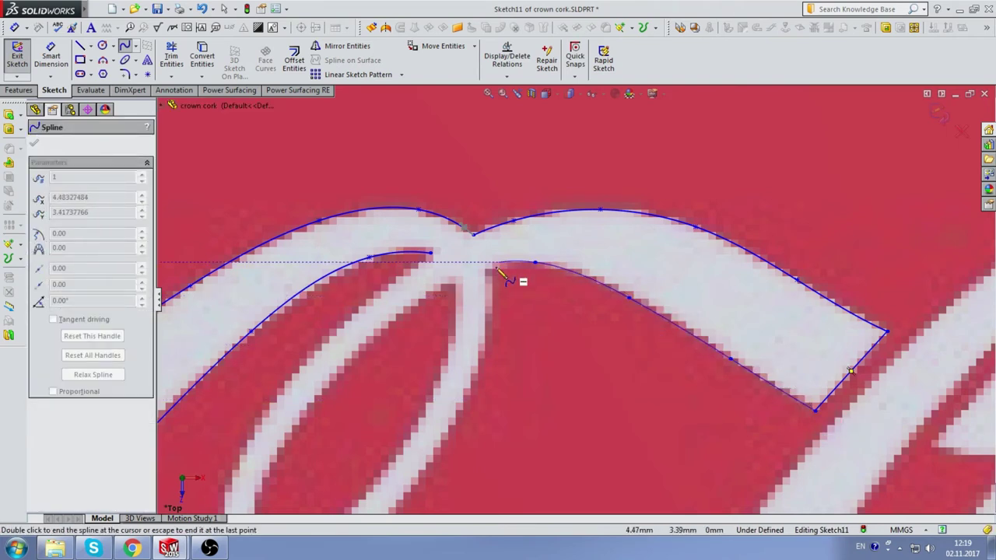
pyautogui.doubleClick(489, 271)
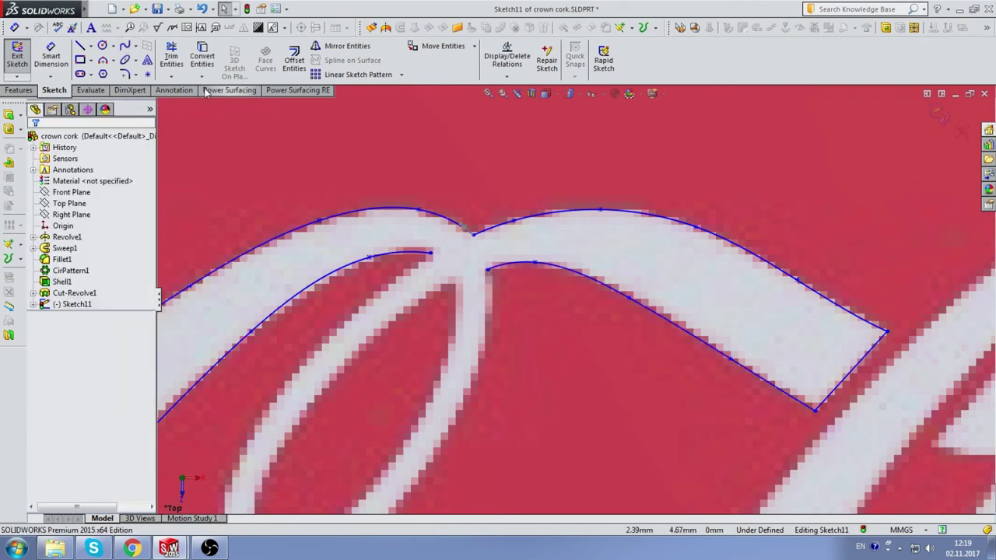
# Trace the lower-left loop's outer edge with a spline joined to the inner curve's end.
pyautogui.scroll(3, 478, 355)
pyautogui.scroll(-4, 600, 255)
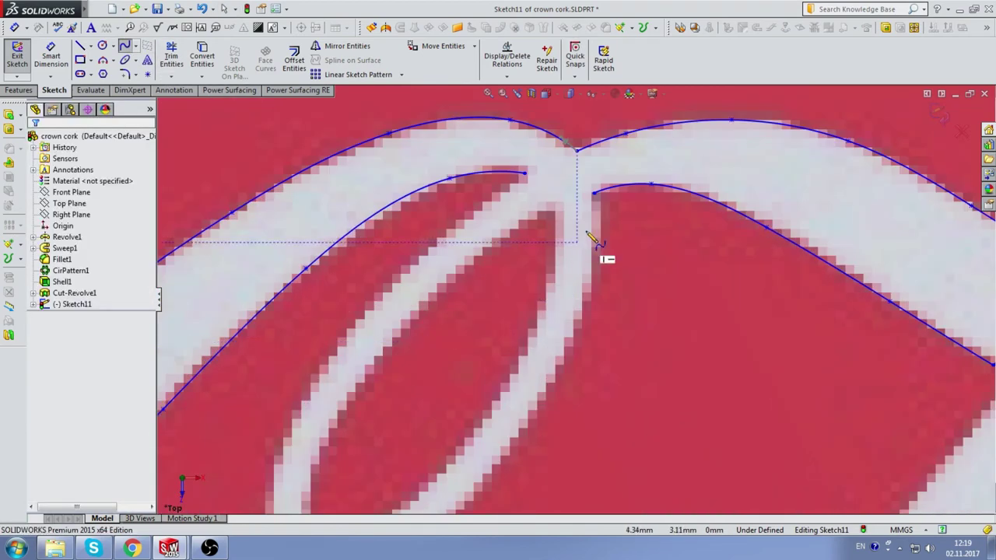
pyautogui.click(594, 194)
pyautogui.scroll(1, 600, 283)
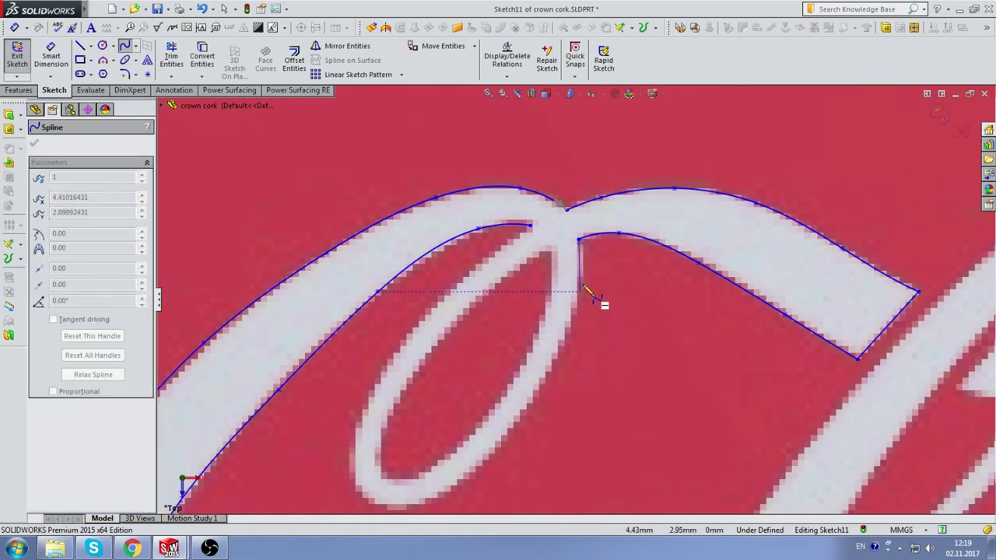
pyautogui.click(583, 282)
pyautogui.click(550, 369)
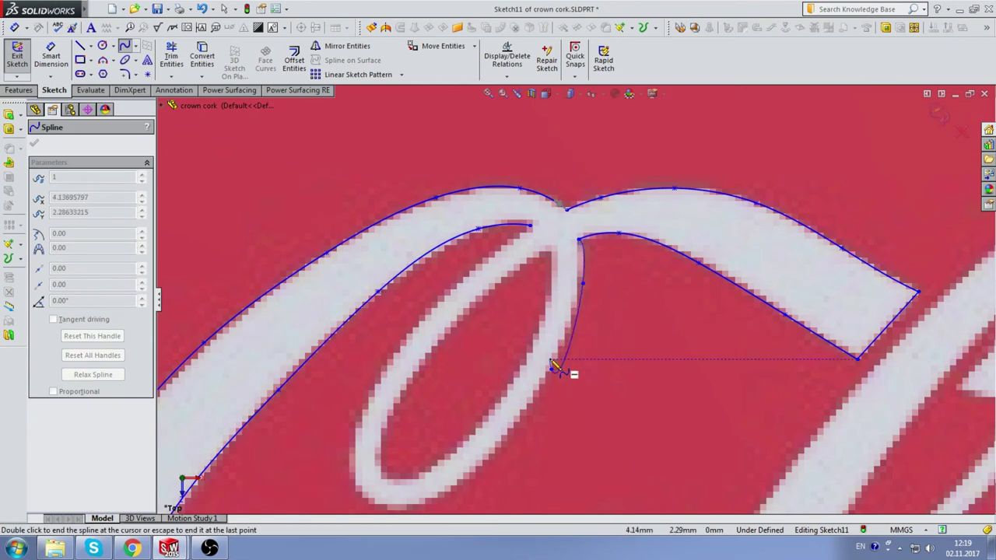
pyautogui.click(504, 443)
pyautogui.click(443, 494)
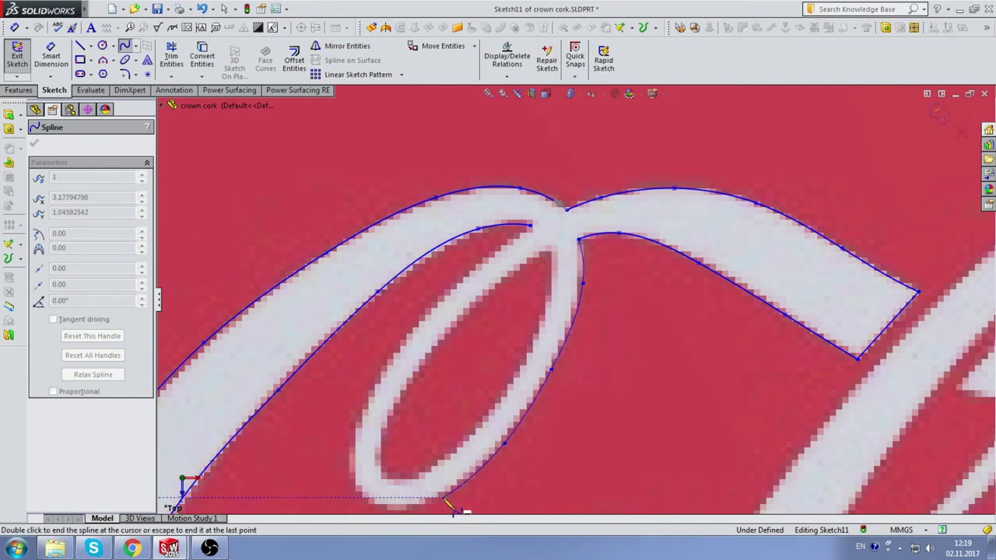
pyautogui.click(379, 505)
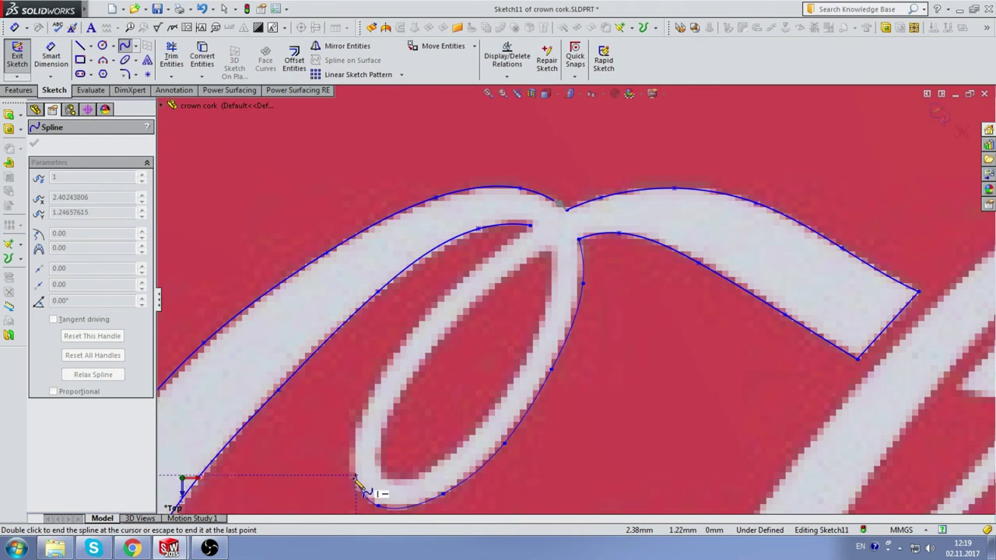
pyautogui.click(355, 476)
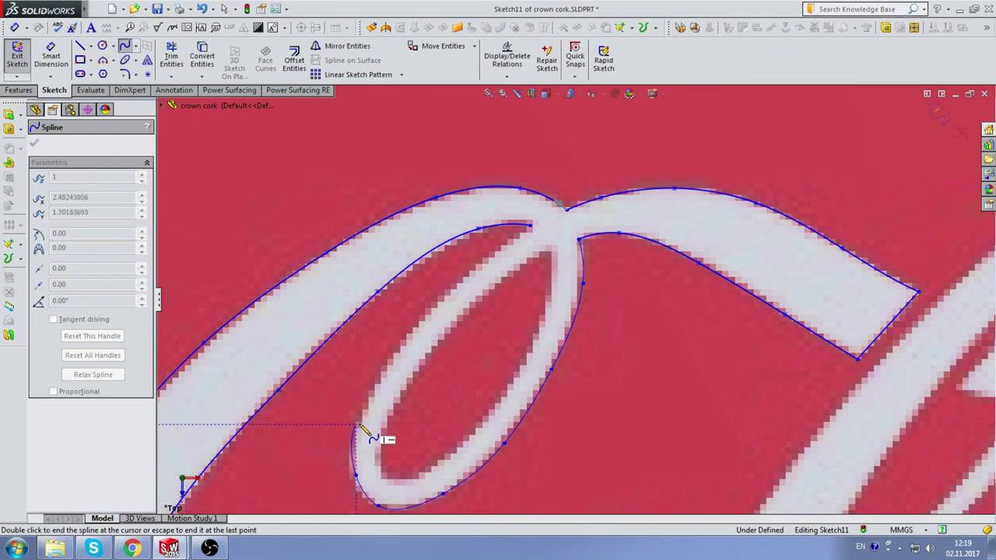
pyautogui.click(358, 425)
pyautogui.click(393, 350)
pyautogui.click(451, 292)
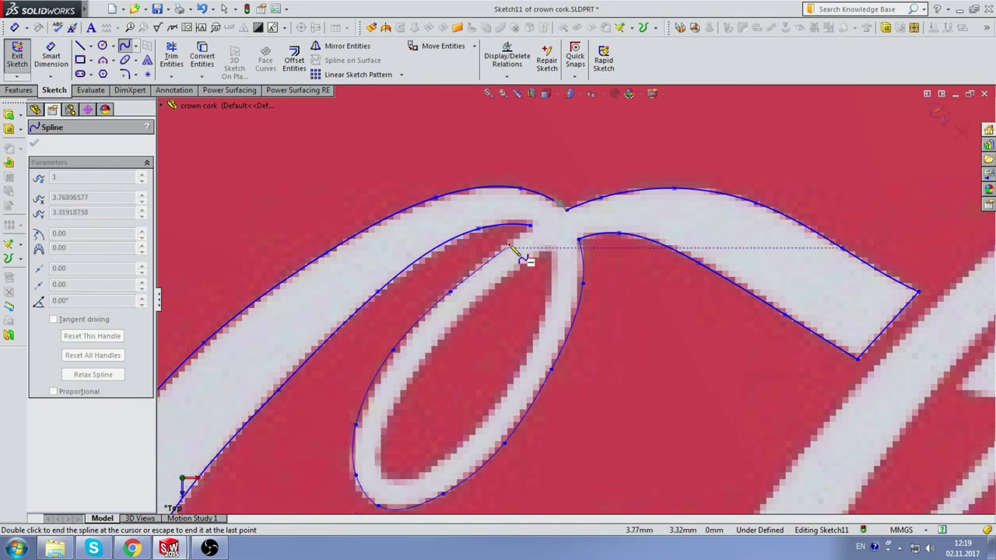
pyautogui.click(498, 253)
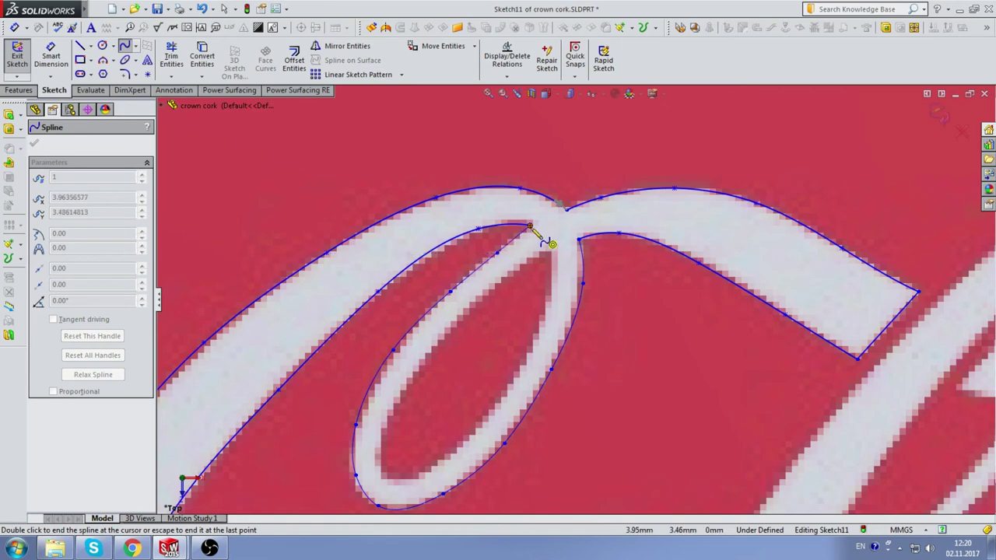
pyautogui.click(530, 226)
pyautogui.press('Escape')
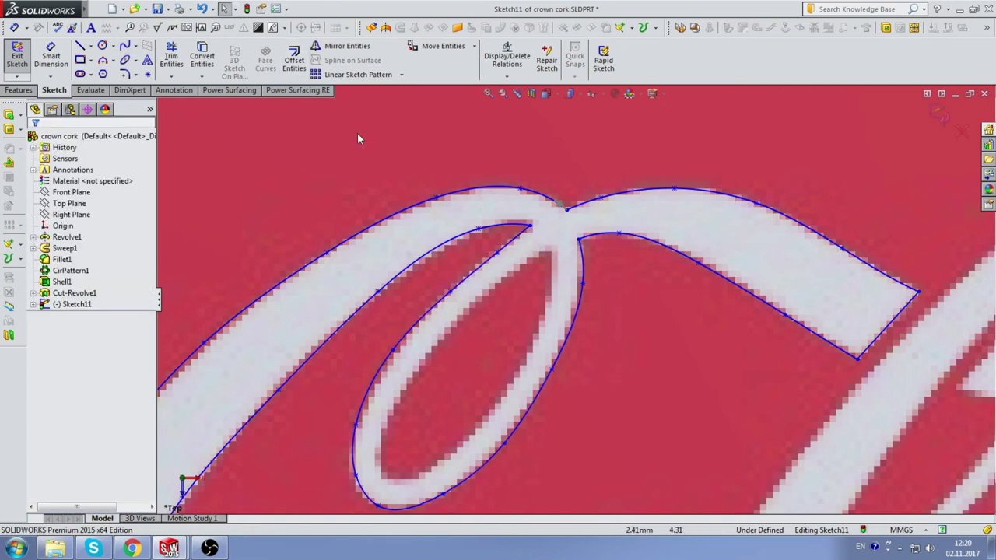
# Start a second spline from the strokes' crossing, tracing the loop's inner hole around and up.
pyautogui.click(130, 50)
pyautogui.scroll(-2, 466, 400)
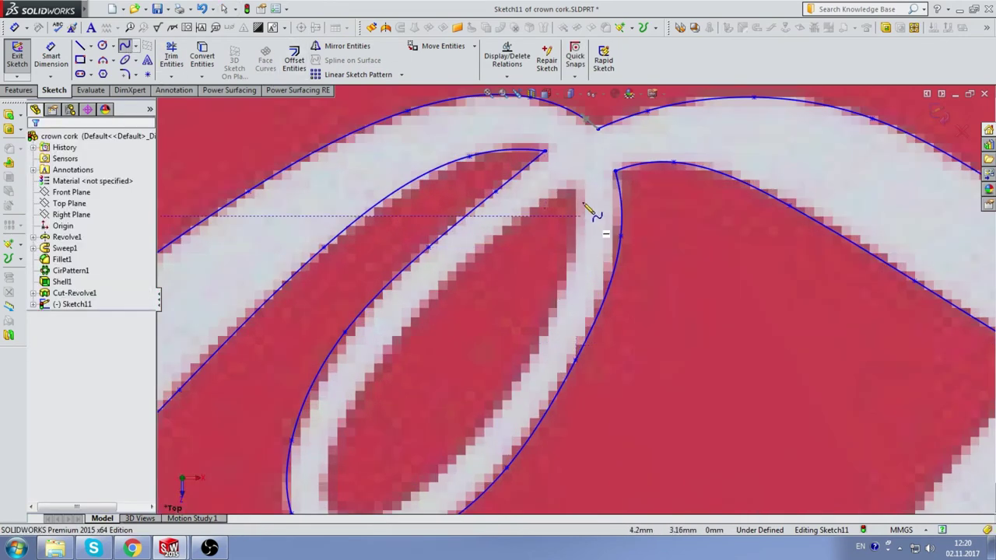
pyautogui.click(577, 185)
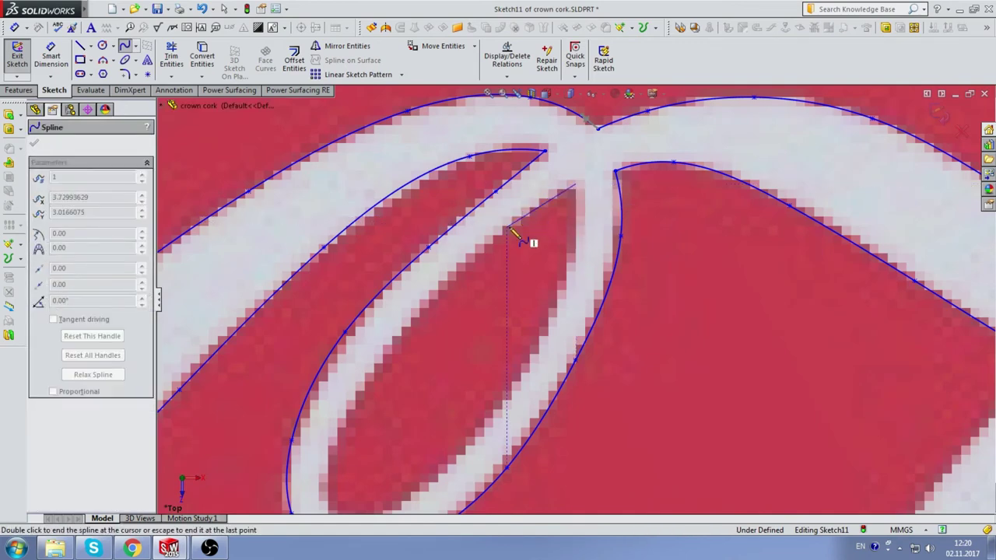
pyautogui.click(506, 227)
pyautogui.click(429, 303)
pyautogui.click(362, 389)
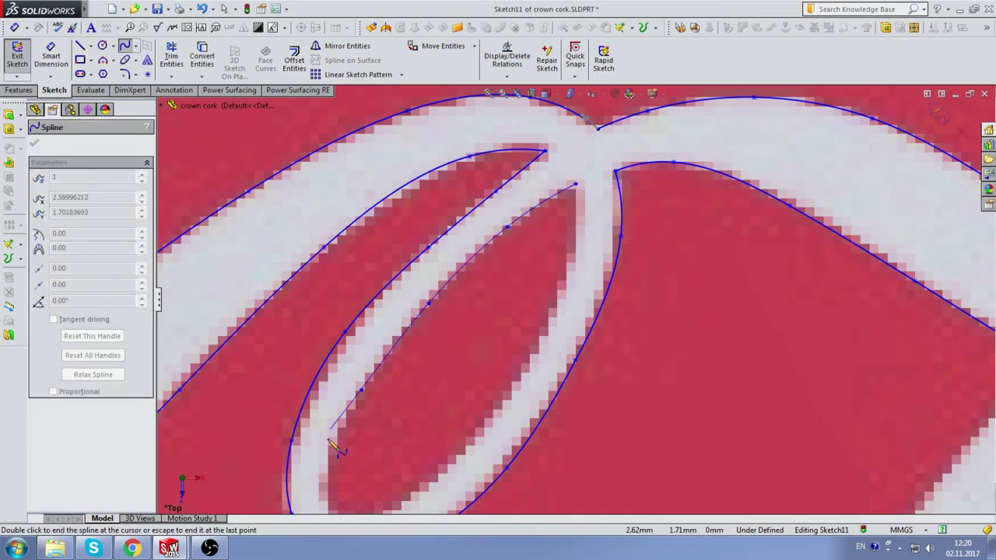
pyautogui.click(324, 476)
pyautogui.scroll(1, 389, 471)
pyautogui.scroll(-1, 443, 451)
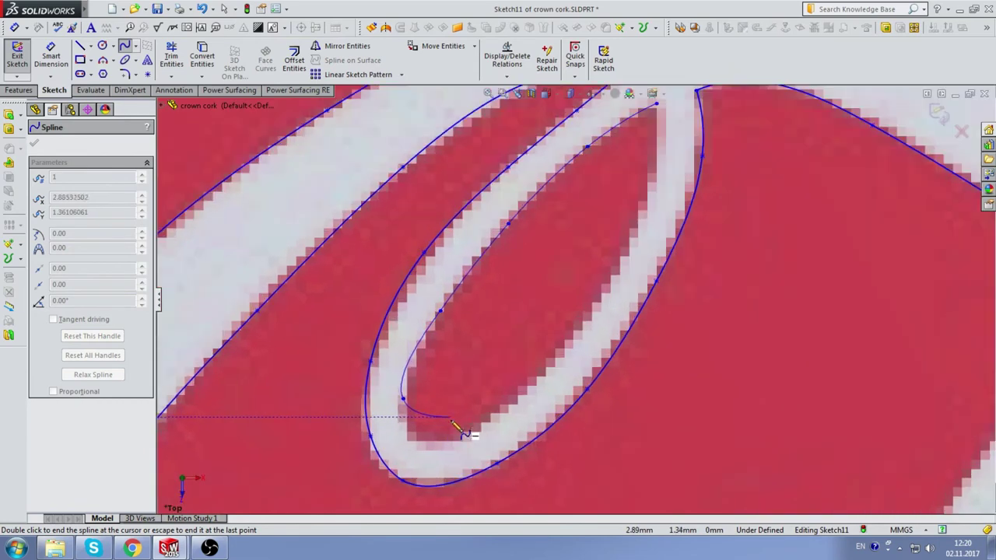
pyautogui.click(413, 435)
pyautogui.click(456, 436)
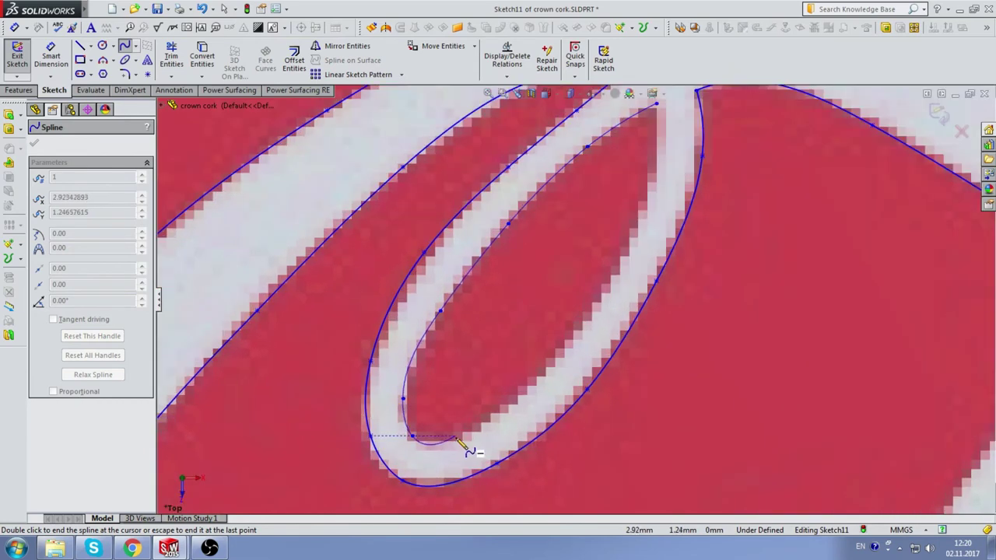
pyautogui.click(538, 375)
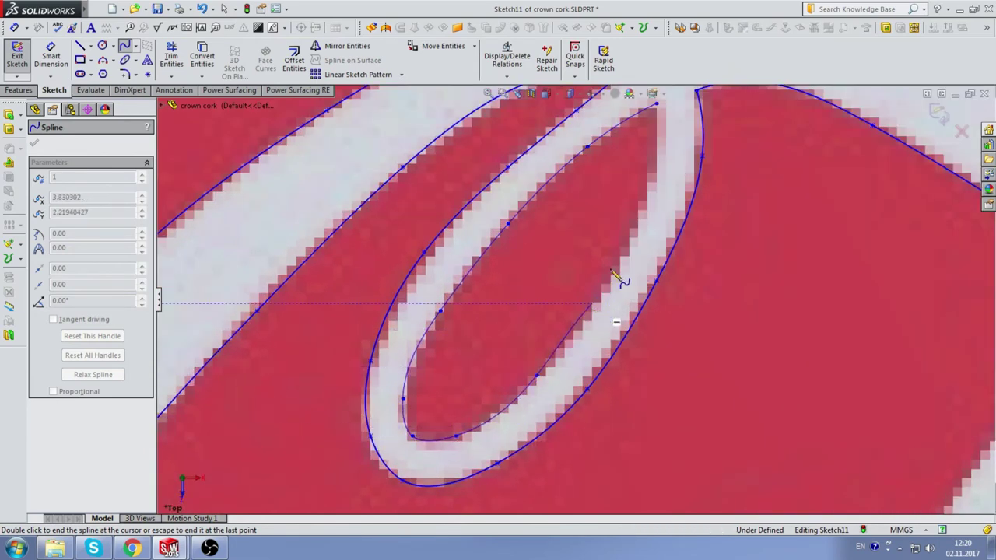
pyautogui.click(592, 302)
pyautogui.click(635, 220)
pyautogui.click(656, 156)
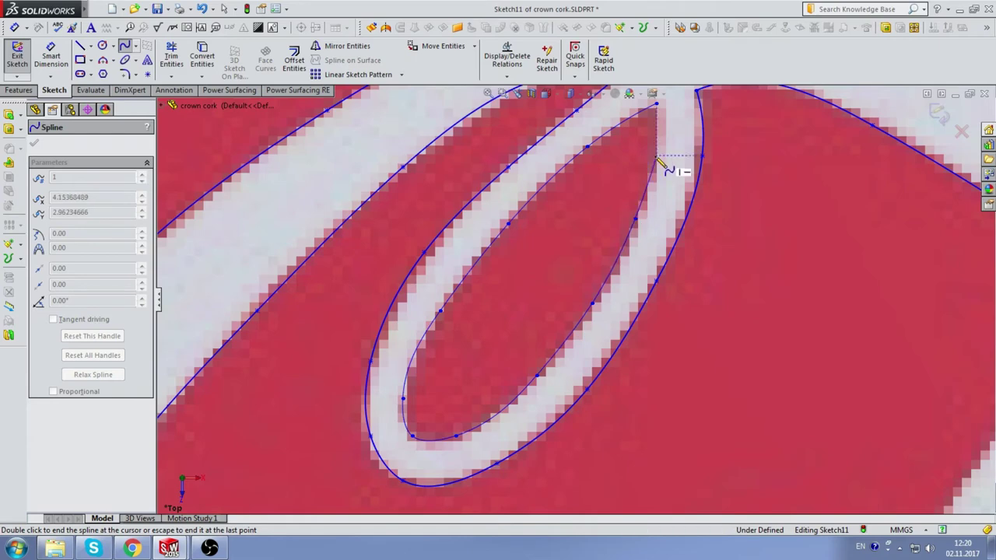
pyautogui.click(657, 104)
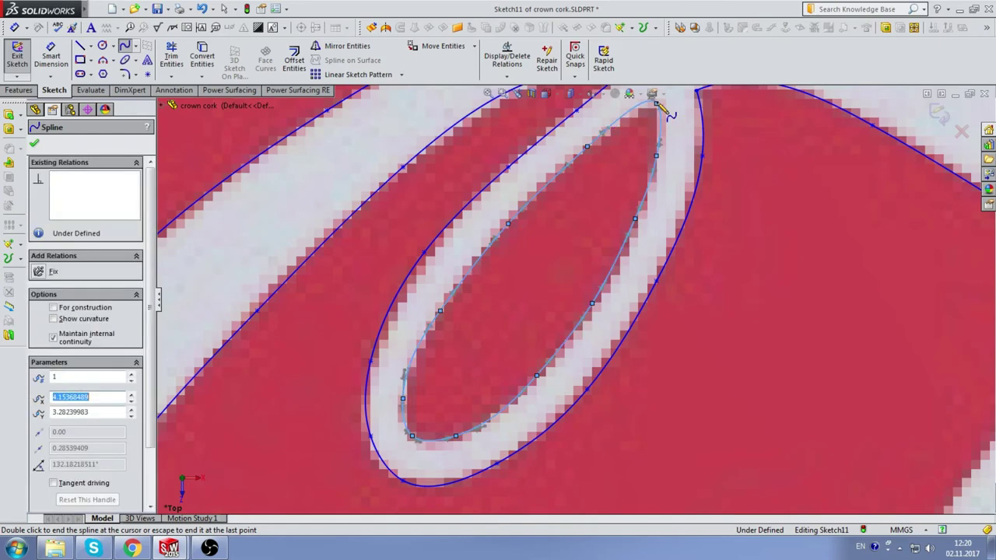
pyautogui.scroll(3, 665, 127)
pyautogui.scroll(-3, 615, 187)
pyautogui.scroll(-2, 597, 206)
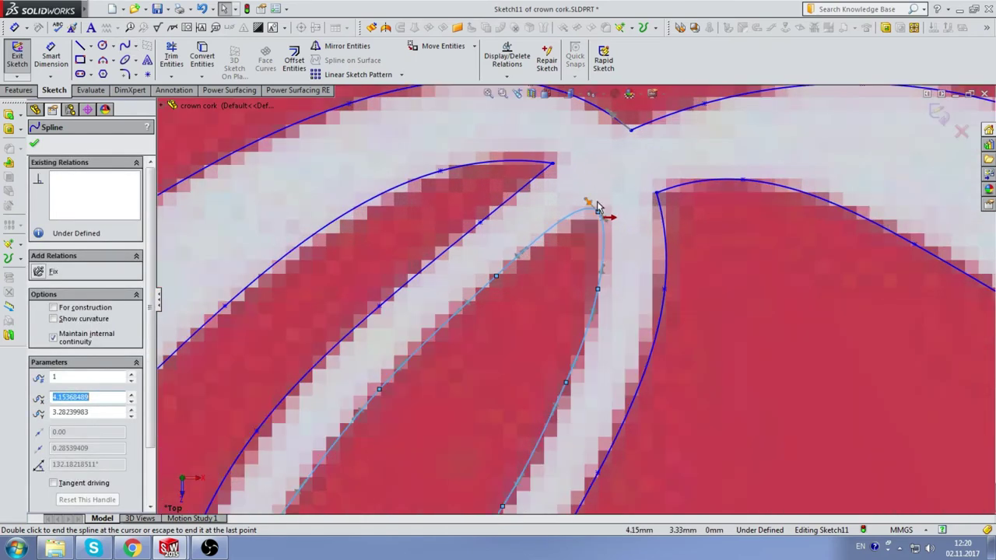
pyautogui.scroll(-2, 608, 211)
pyautogui.scroll(-1, 606, 222)
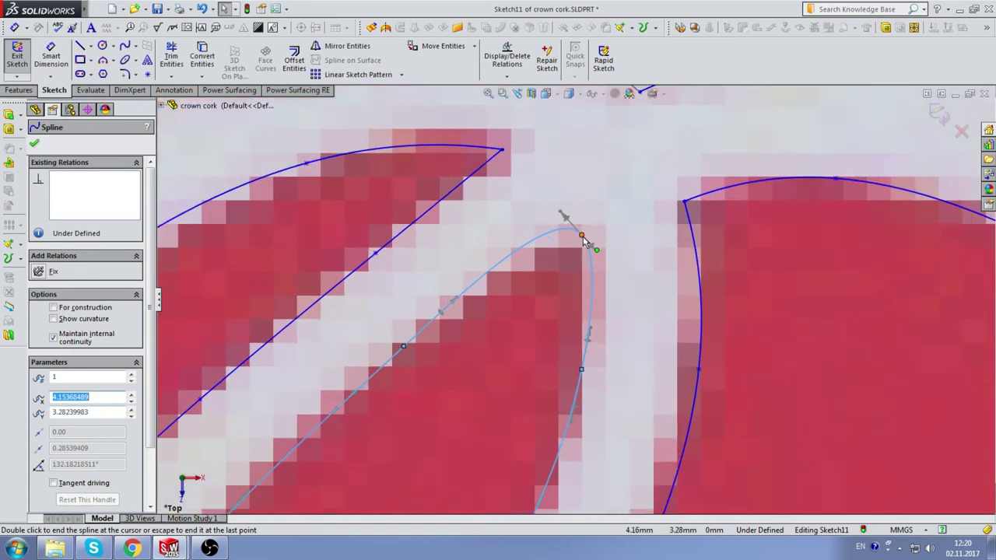
pyautogui.click(583, 236)
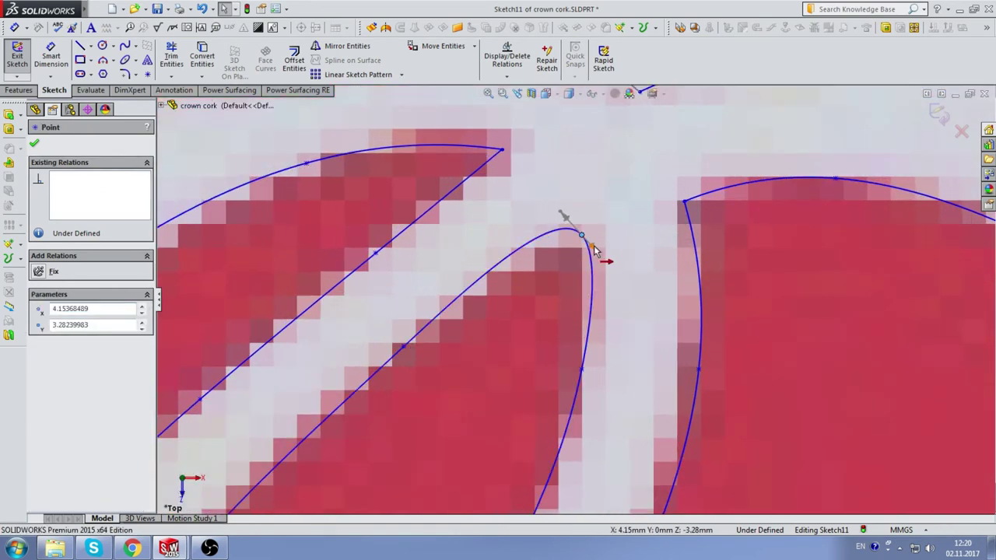
pyautogui.click(589, 241)
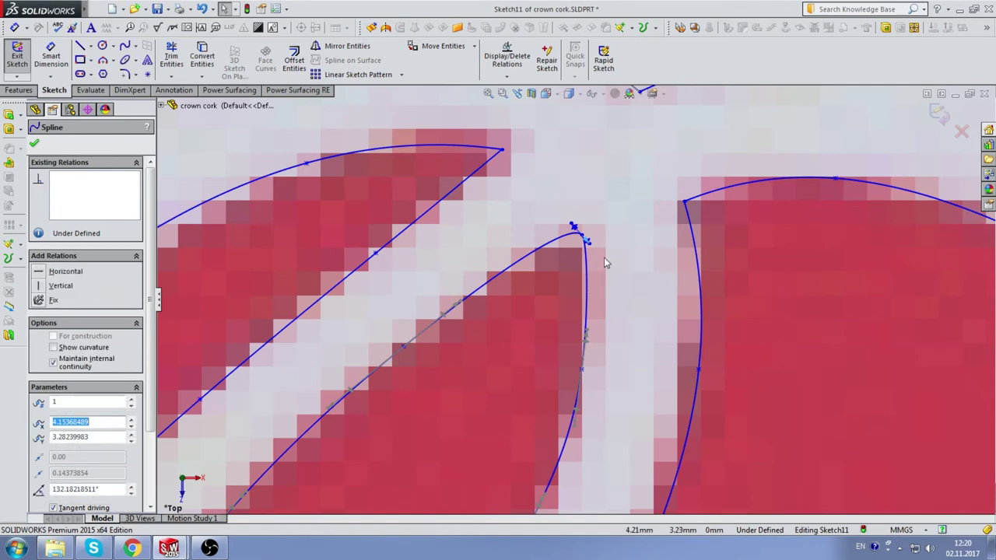
pyautogui.click(564, 290)
pyautogui.scroll(2, 598, 309)
pyautogui.scroll(2, 596, 326)
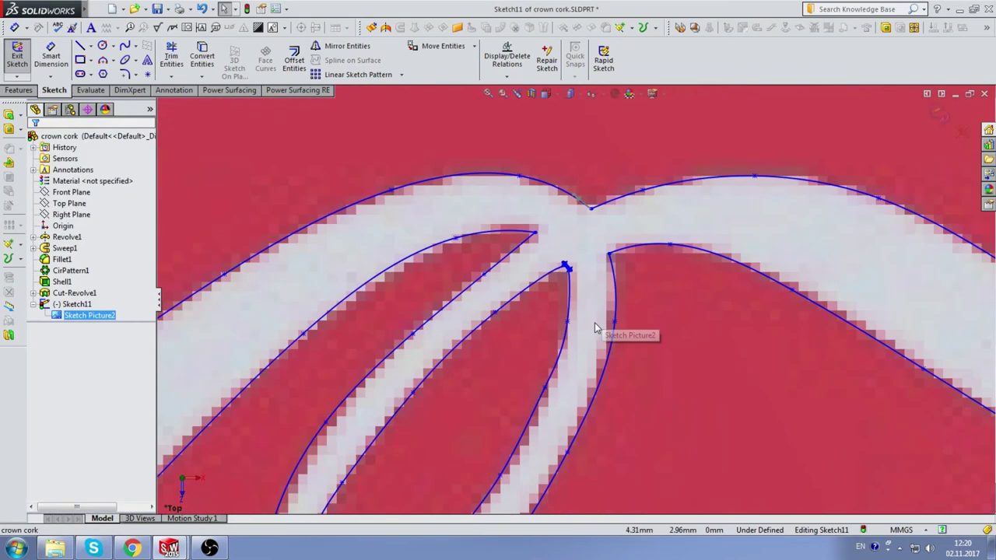
pyautogui.scroll(2, 595, 335)
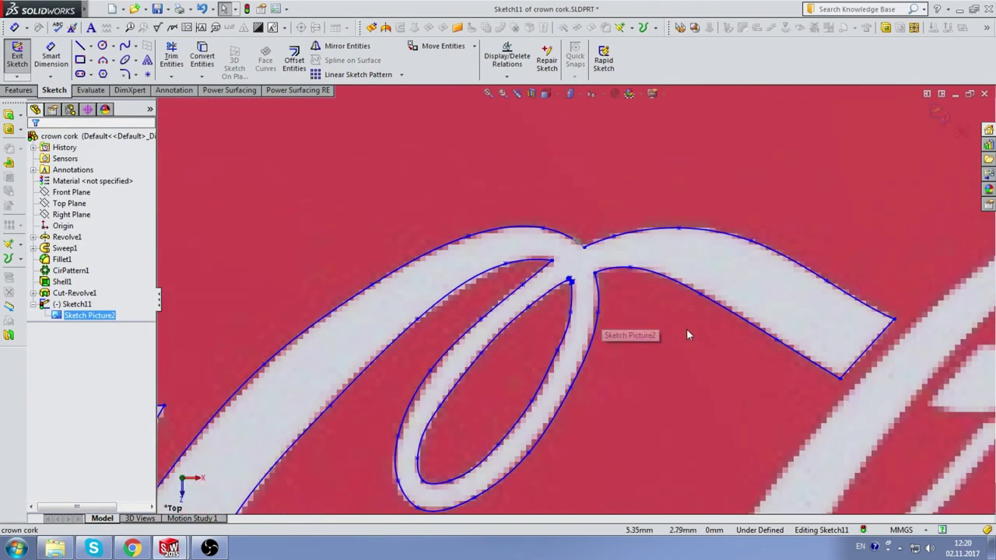
pyautogui.scroll(2, 686, 328)
pyautogui.scroll(2, 684, 357)
pyautogui.scroll(-4, 547, 455)
pyautogui.scroll(-2, 544, 449)
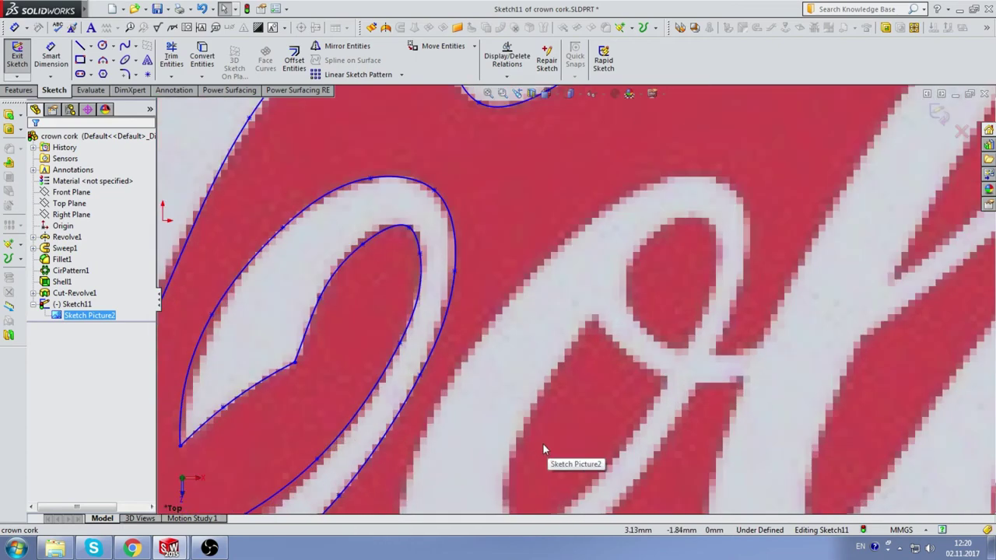
pyautogui.scroll(-1, 567, 400)
pyautogui.scroll(1, 526, 244)
pyautogui.scroll(-1, 564, 201)
pyautogui.scroll(-1, 564, 202)
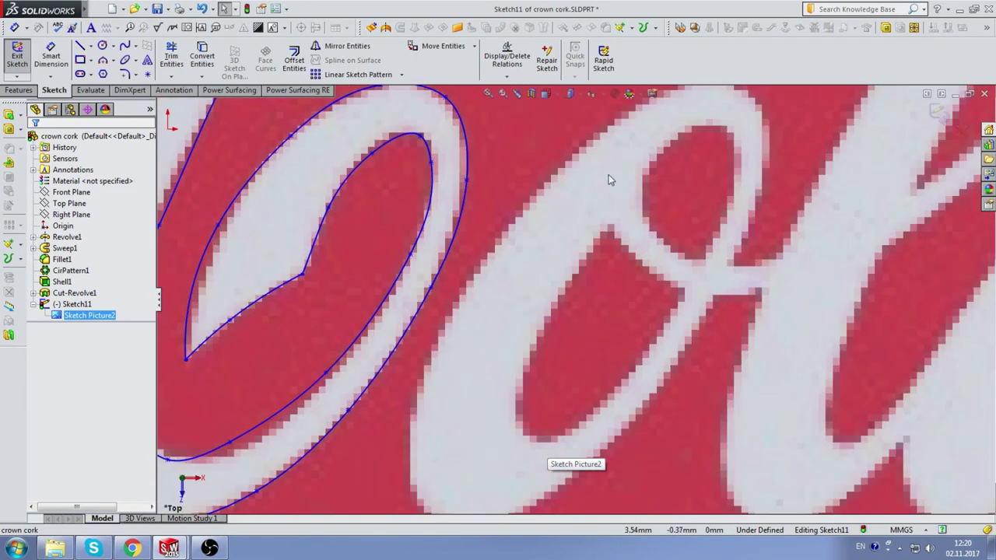
pyautogui.scroll(-1, 605, 113)
pyautogui.scroll(-1, 605, 113)
# Enclose the red gap beside the 'o' with a spline and a closing curve between its corners.
pyautogui.click(124, 47)
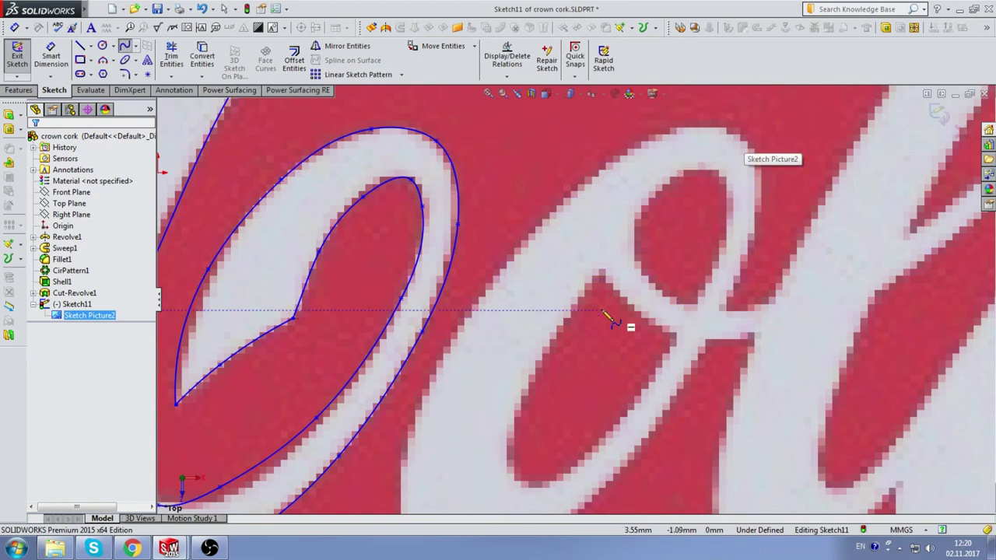
pyautogui.click(601, 270)
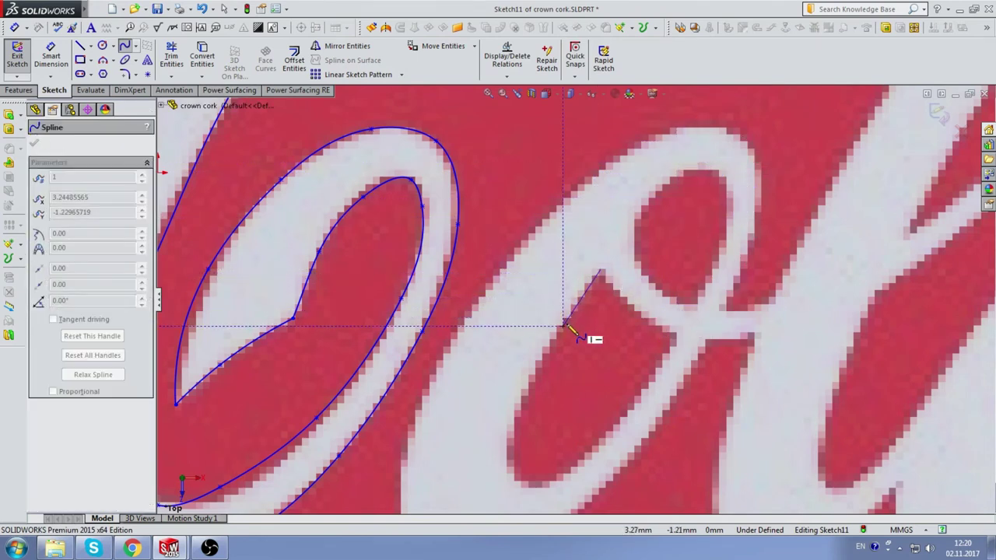
pyautogui.click(523, 397)
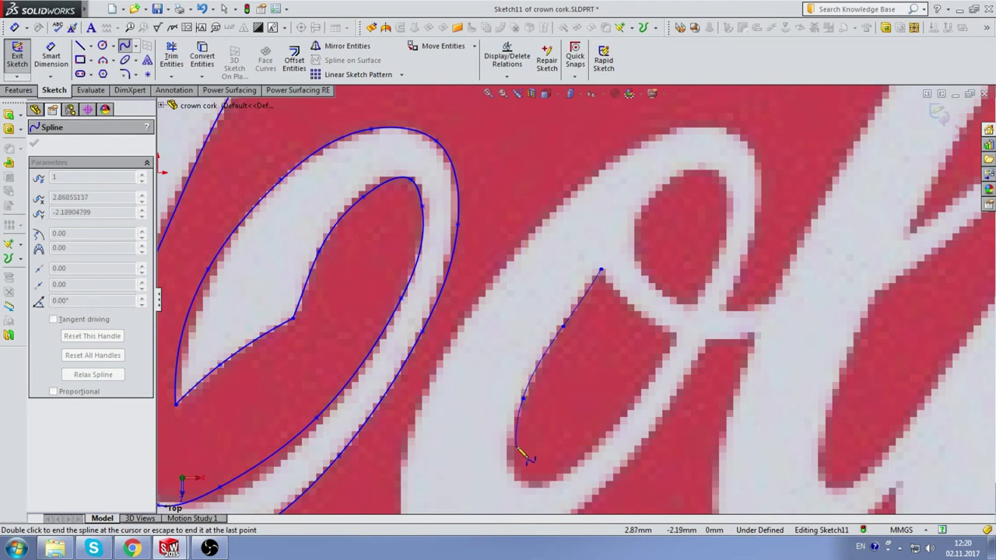
pyautogui.click(511, 449)
pyautogui.click(522, 479)
pyautogui.click(563, 474)
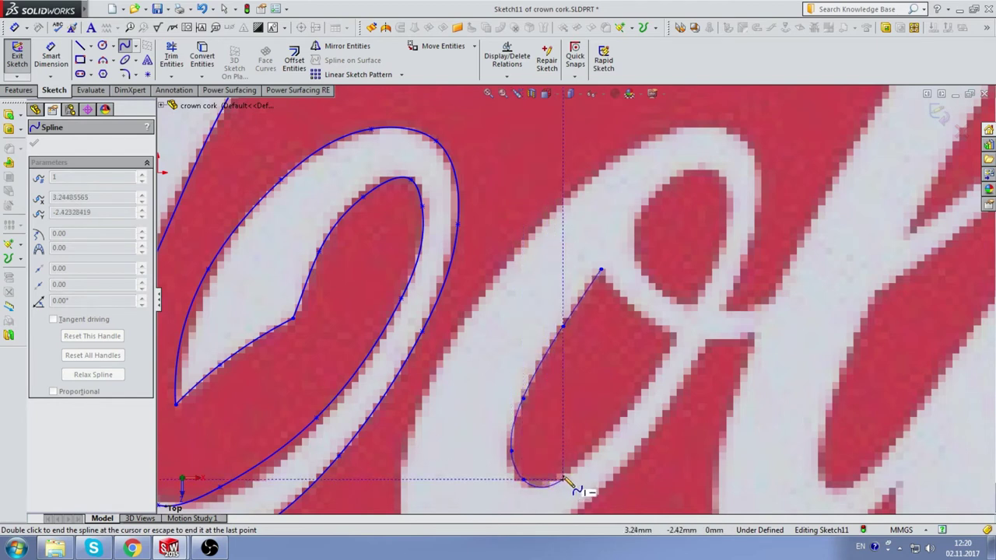
pyautogui.click(614, 431)
pyautogui.click(652, 373)
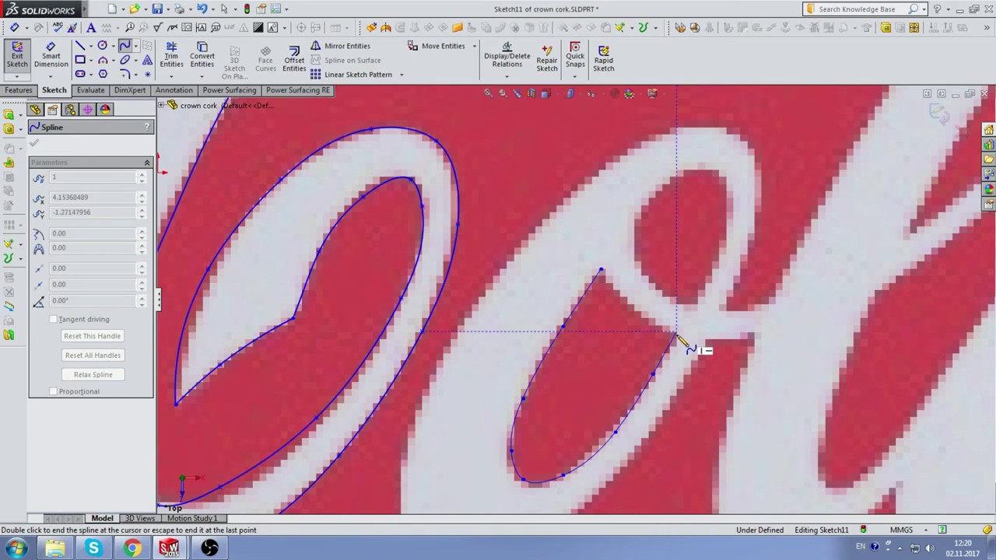
pyautogui.doubleClick(676, 333)
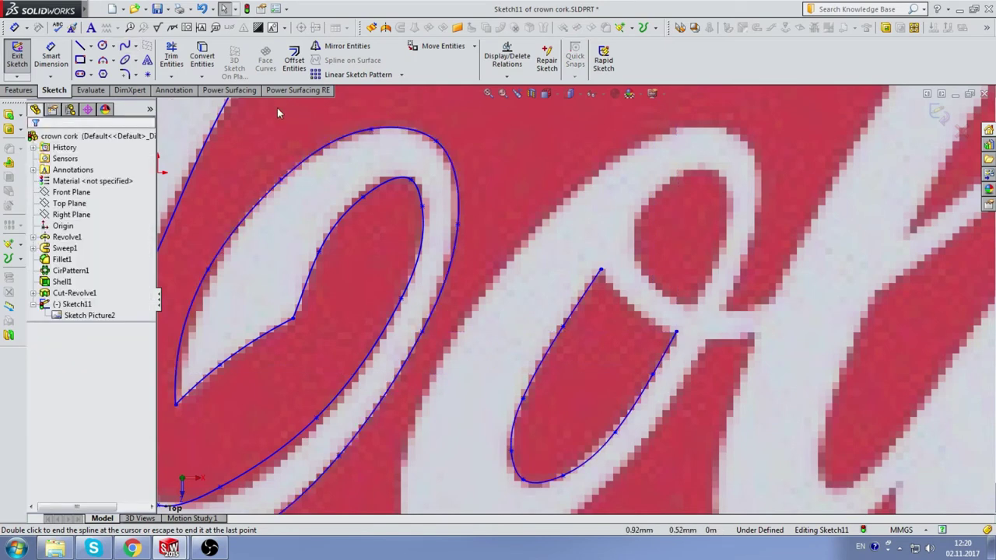
pyautogui.click(601, 271)
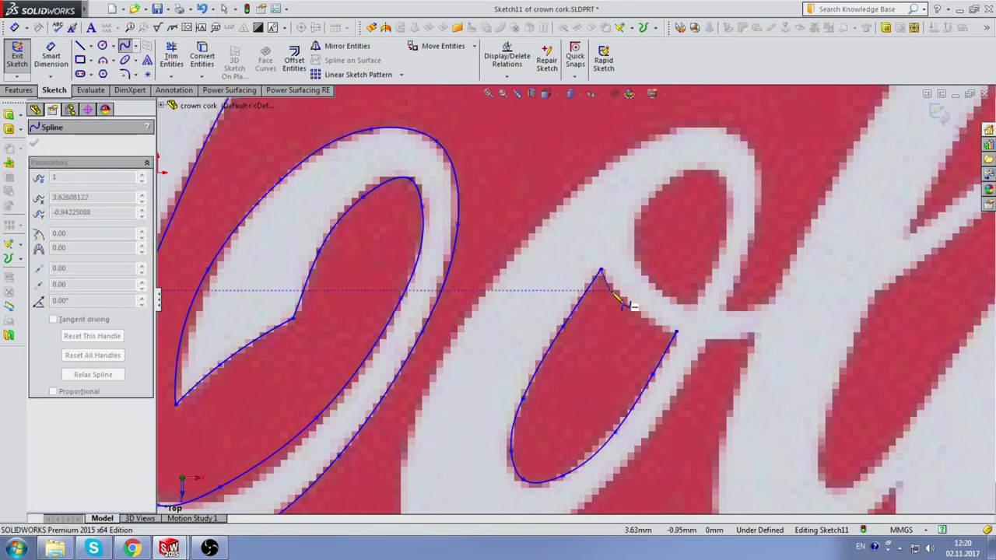
pyautogui.doubleClick(676, 333)
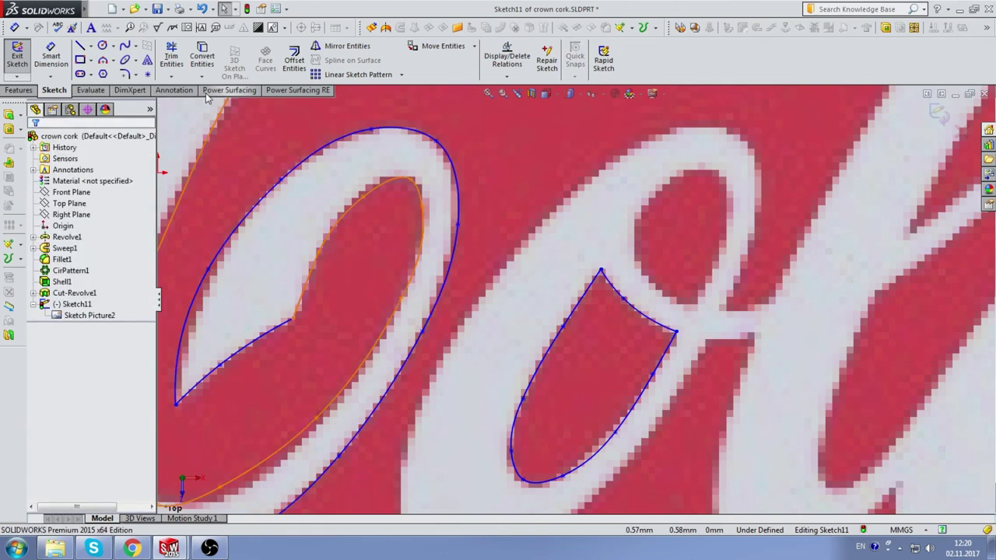
# Trace a spline around the oval inner hole of the 'o' back to its start.
pyautogui.scroll(-2, 735, 276)
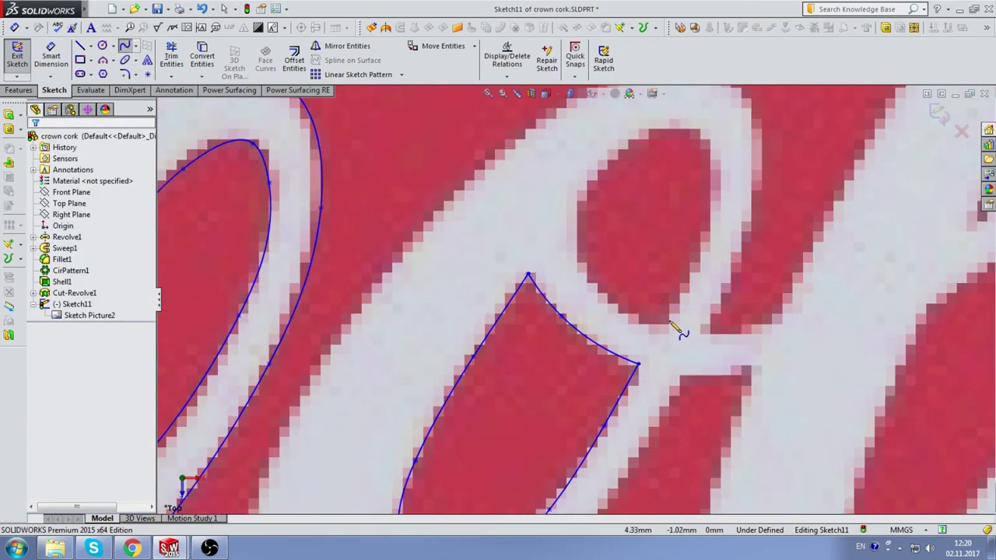
pyautogui.click(659, 325)
pyautogui.click(688, 273)
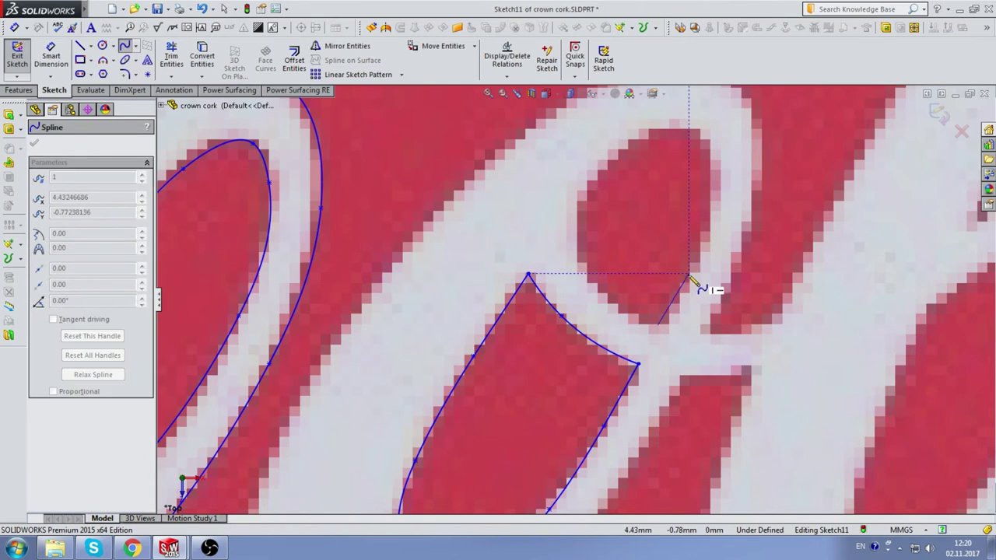
pyautogui.click(714, 199)
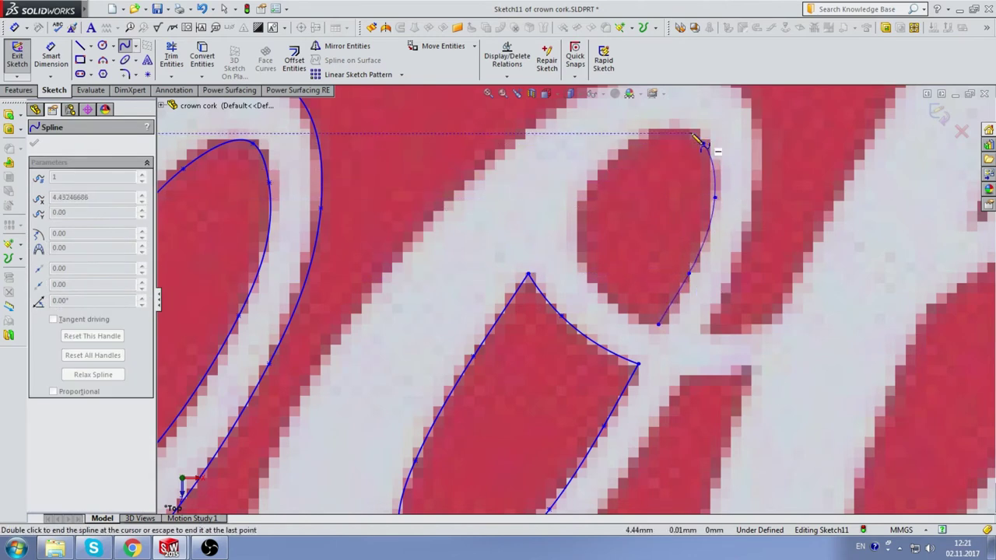
pyautogui.click(677, 123)
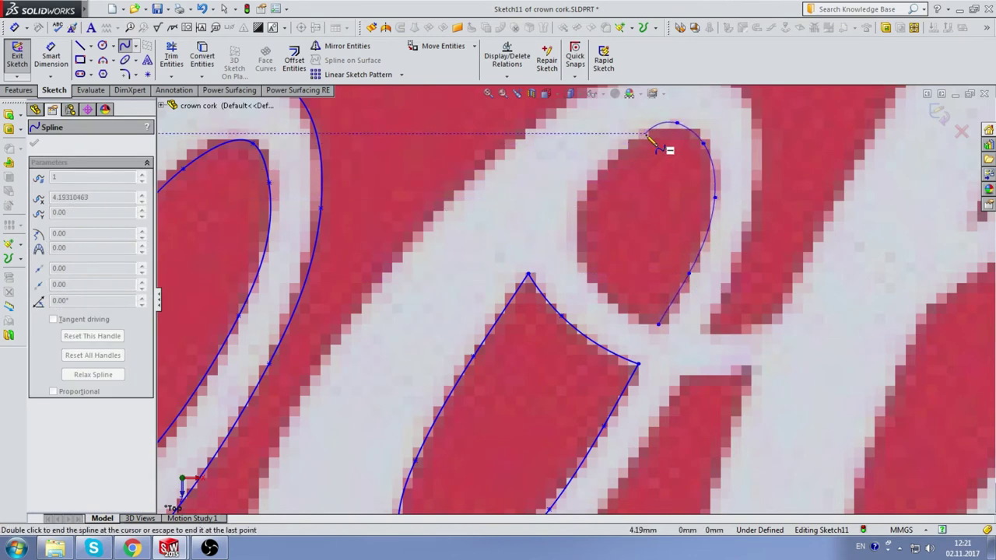
pyautogui.click(646, 134)
pyautogui.click(598, 178)
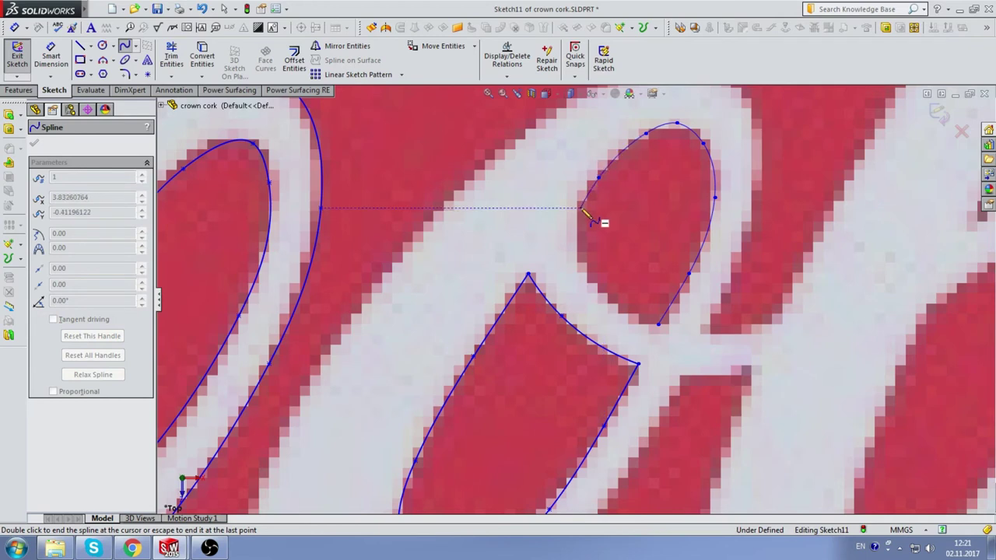
pyautogui.click(580, 208)
pyautogui.click(587, 267)
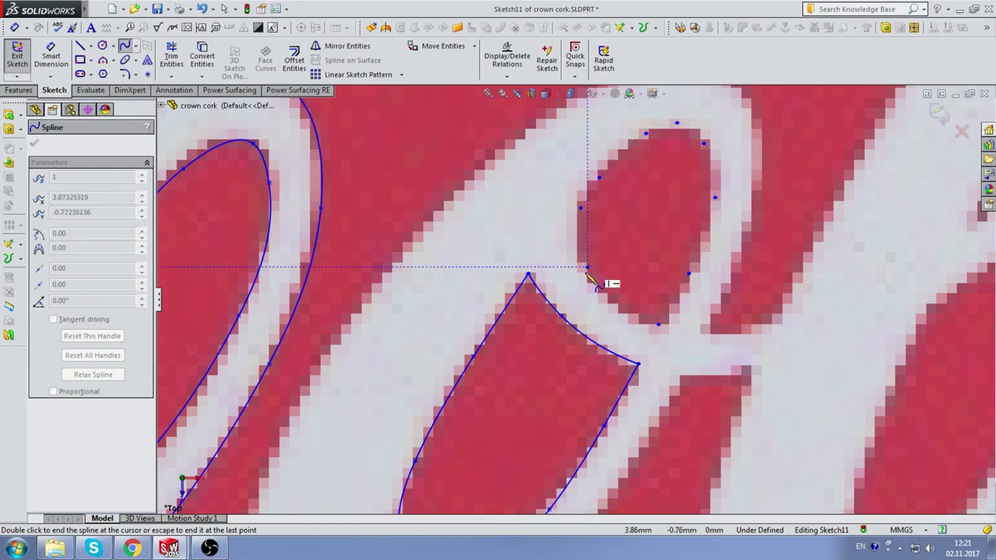
pyautogui.click(623, 304)
# Close the o's inner outline, then rotate its bottom tangent so the tip hugs the picture edge.
pyautogui.click(657, 325)
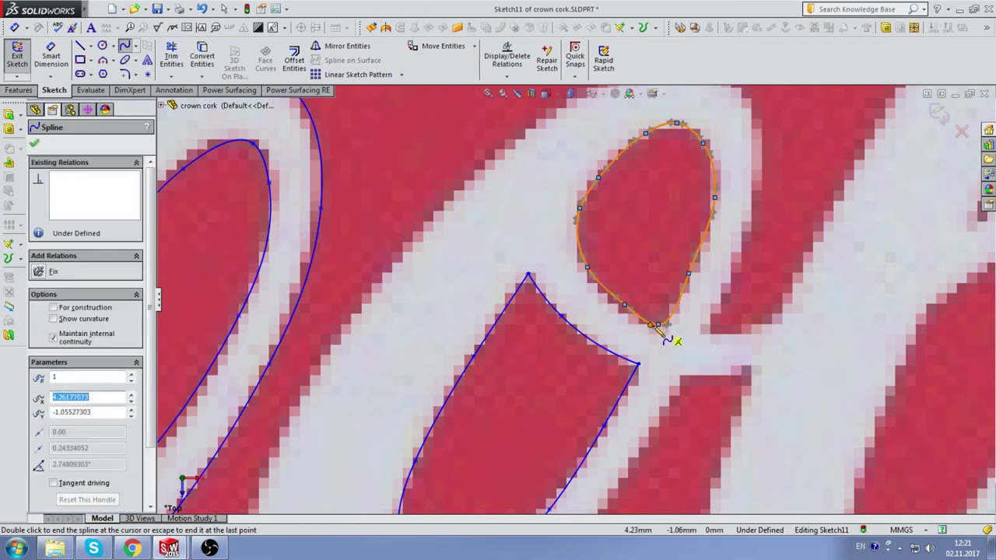
pyautogui.scroll(-2, 676, 297)
pyautogui.scroll(-2, 669, 311)
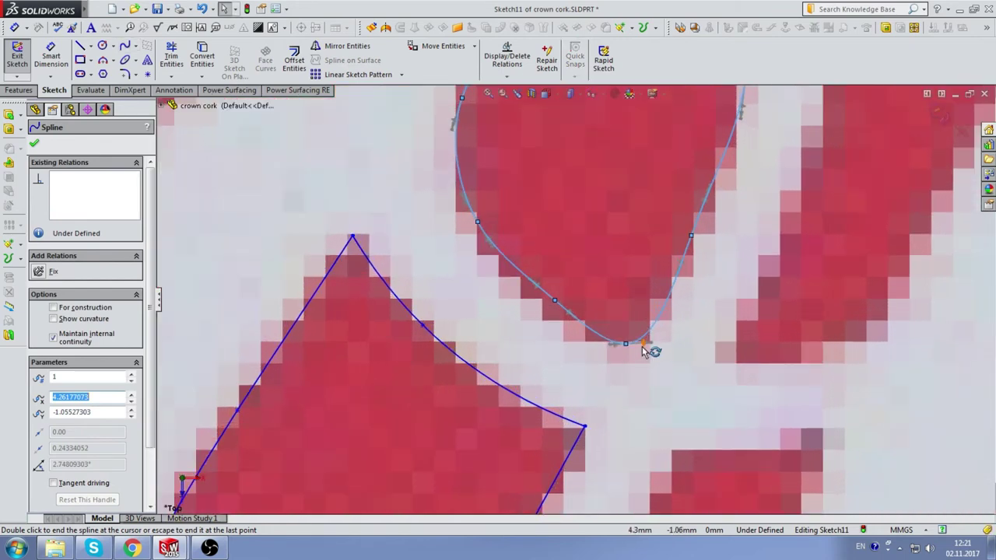
pyautogui.click(645, 344)
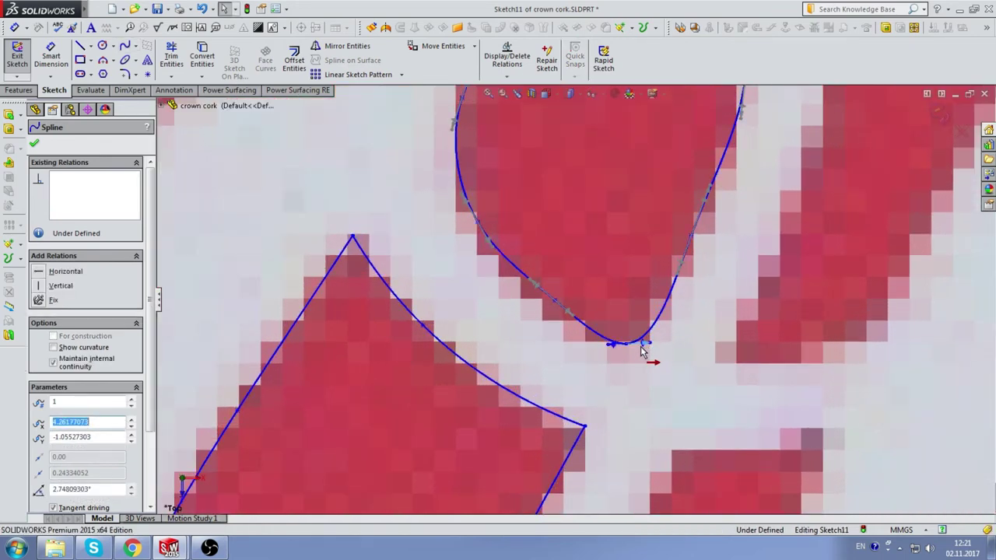
pyautogui.scroll(-2, 637, 346)
pyautogui.moveTo(637, 345); pyautogui.dragTo(630, 336)
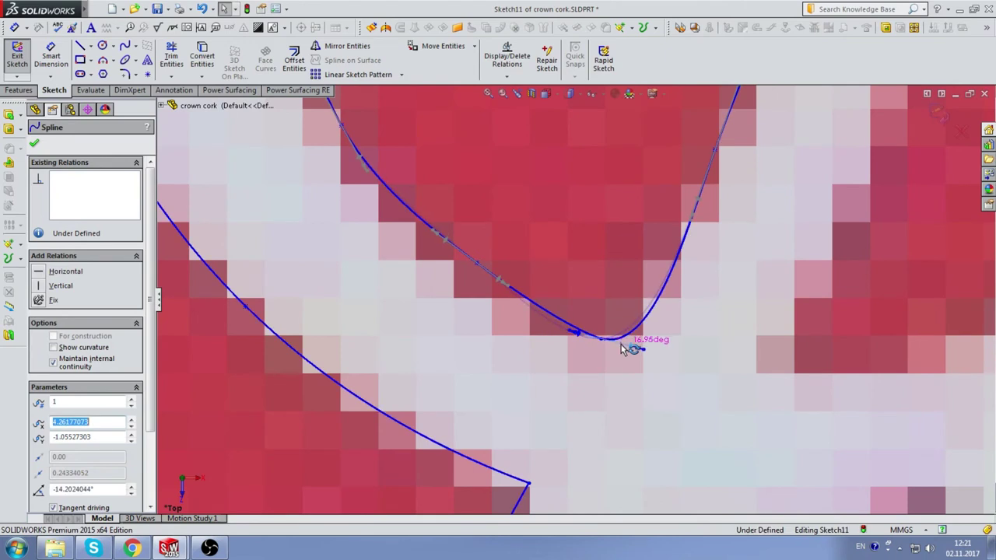
pyautogui.scroll(-2, 589, 351)
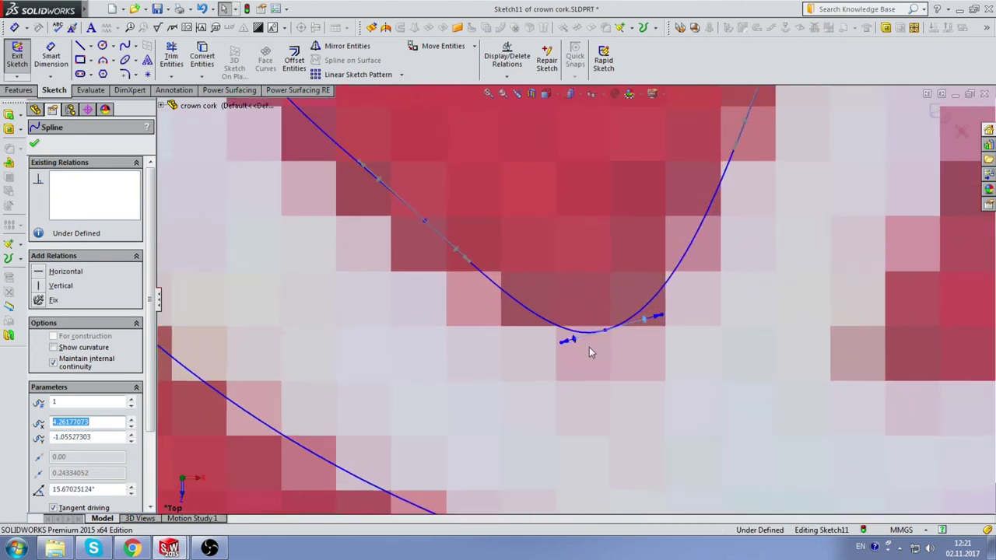
pyautogui.moveTo(563, 347); pyautogui.dragTo(627, 326)
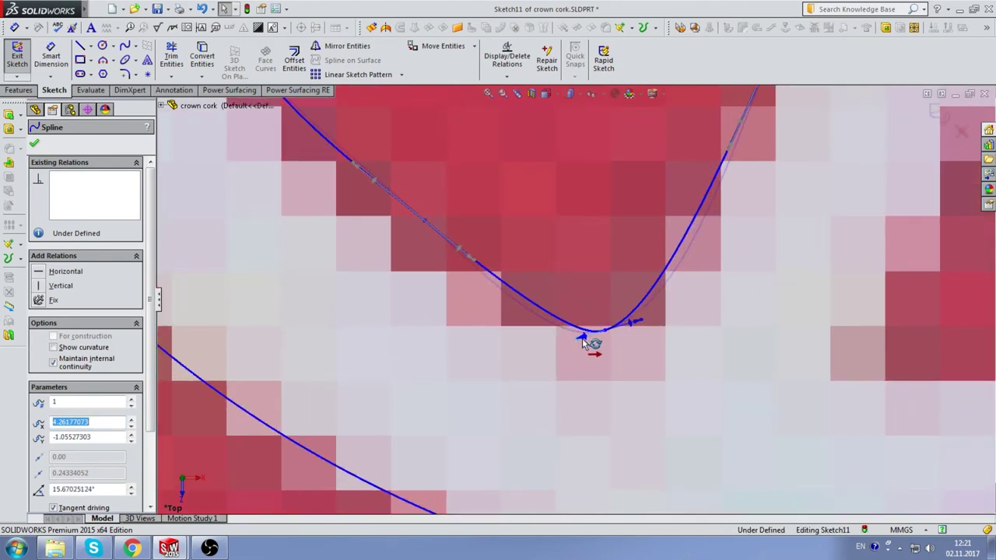
# Move the inner outline's top spline point onto the picture's edge.
pyautogui.scroll(1, 679, 296)
pyautogui.scroll(1, 673, 264)
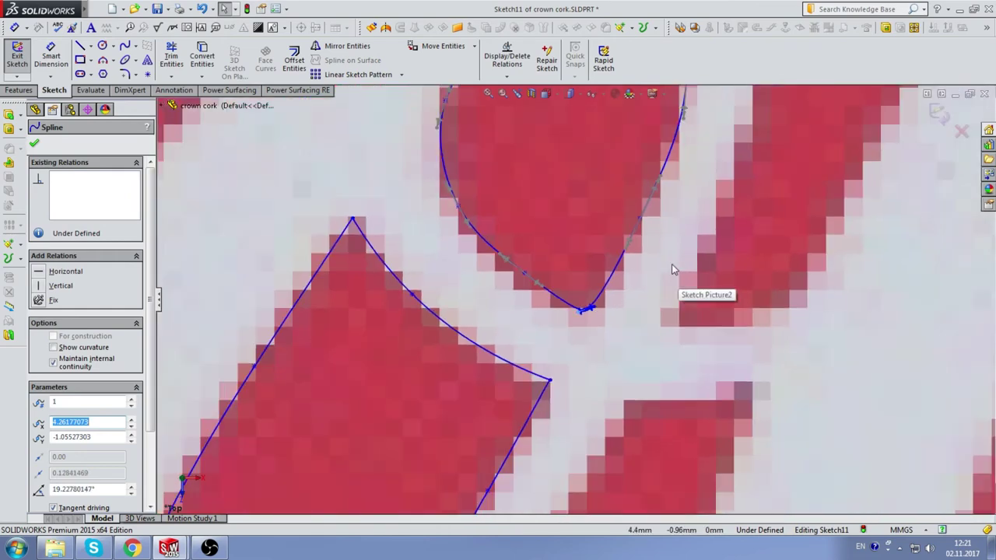
pyautogui.scroll(1, 666, 269)
pyautogui.scroll(1, 624, 209)
pyautogui.scroll(-1, 624, 209)
pyautogui.scroll(-1, 617, 228)
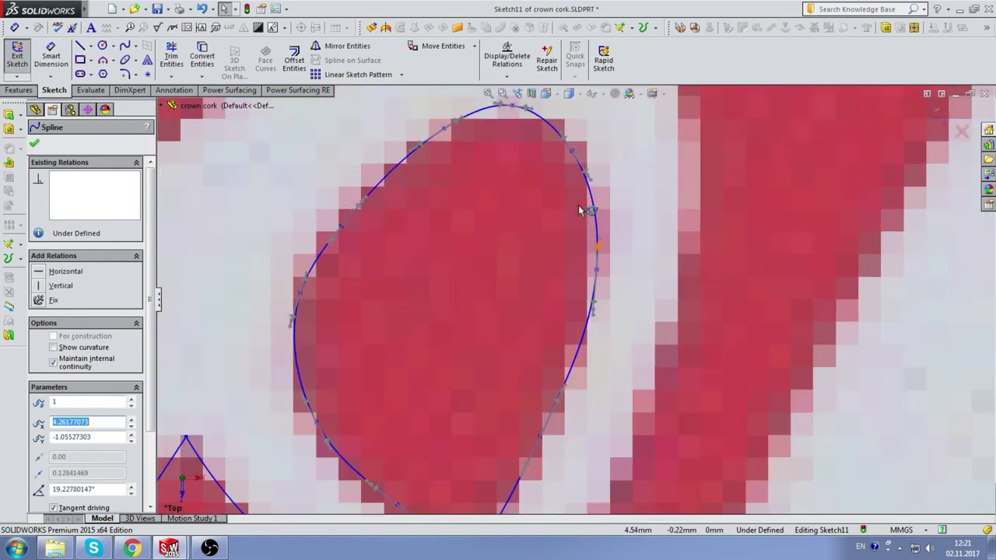
pyautogui.scroll(-1, 584, 211)
pyautogui.scroll(-1, 549, 187)
pyautogui.moveTo(537, 220); pyautogui.dragTo(540, 224)
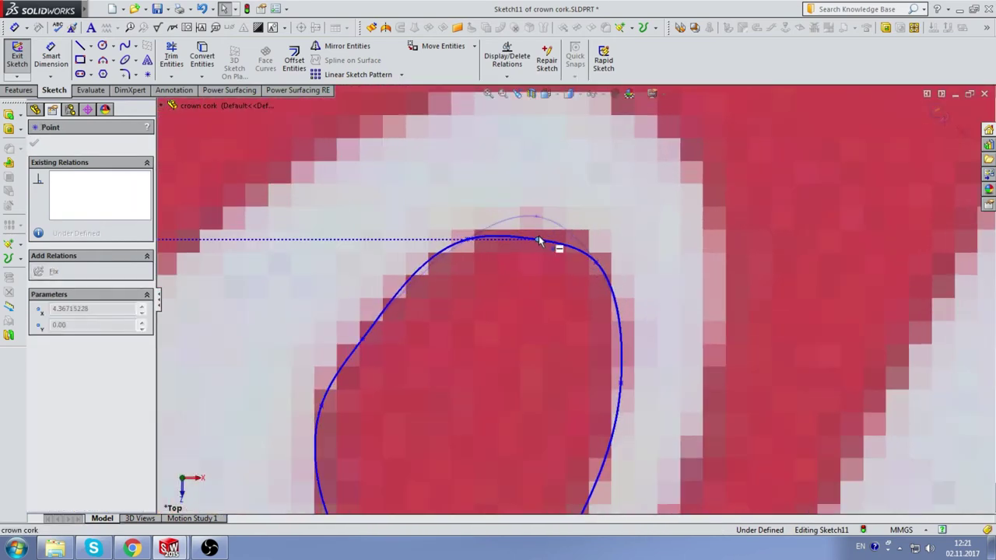
# Start a spline right of the o, placing points up its outer right edge.
pyautogui.scroll(1, 581, 271)
pyautogui.scroll(2, 581, 270)
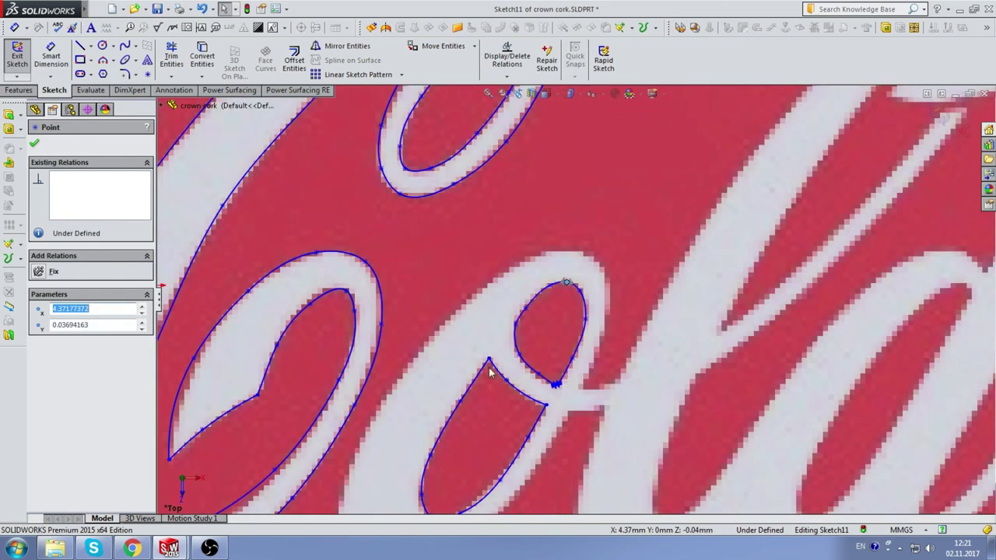
pyautogui.scroll(1, 493, 375)
pyautogui.scroll(-2, 494, 375)
pyautogui.scroll(-1, 599, 272)
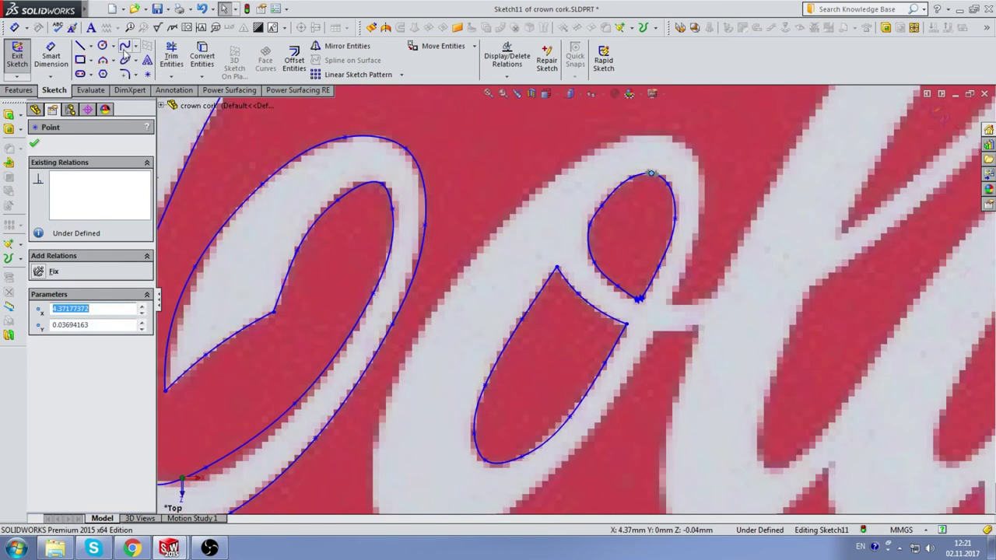
pyautogui.click(125, 50)
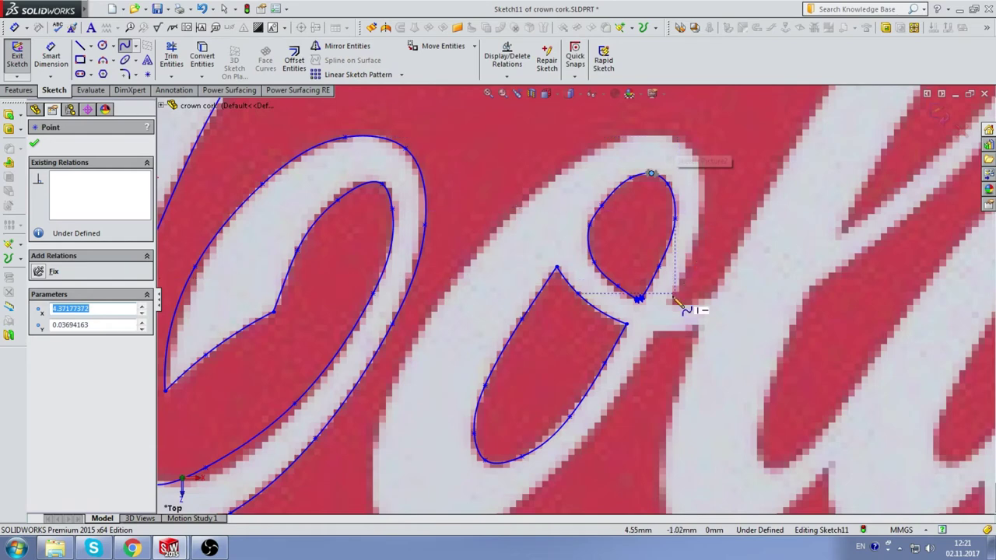
pyautogui.scroll(-3, 683, 303)
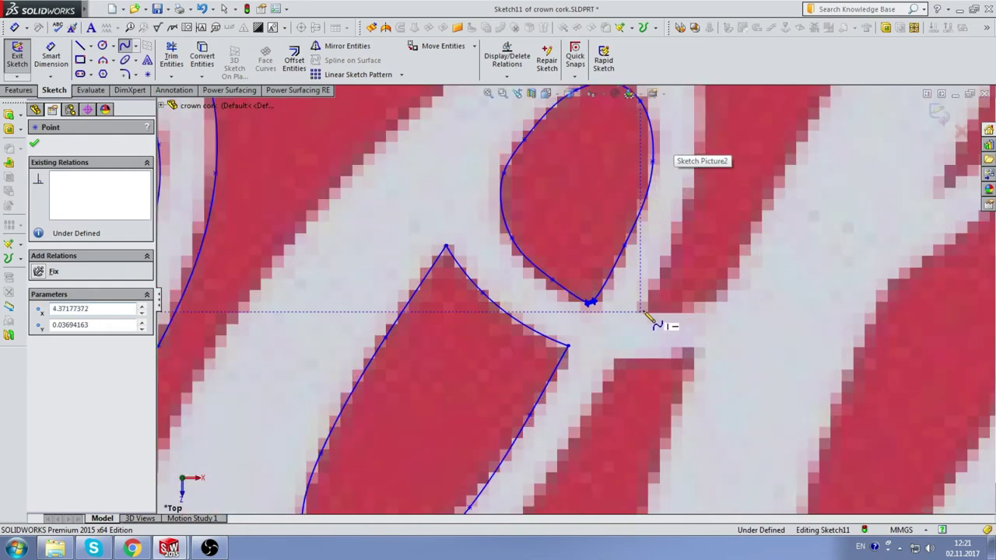
pyautogui.click(662, 280)
pyautogui.click(668, 263)
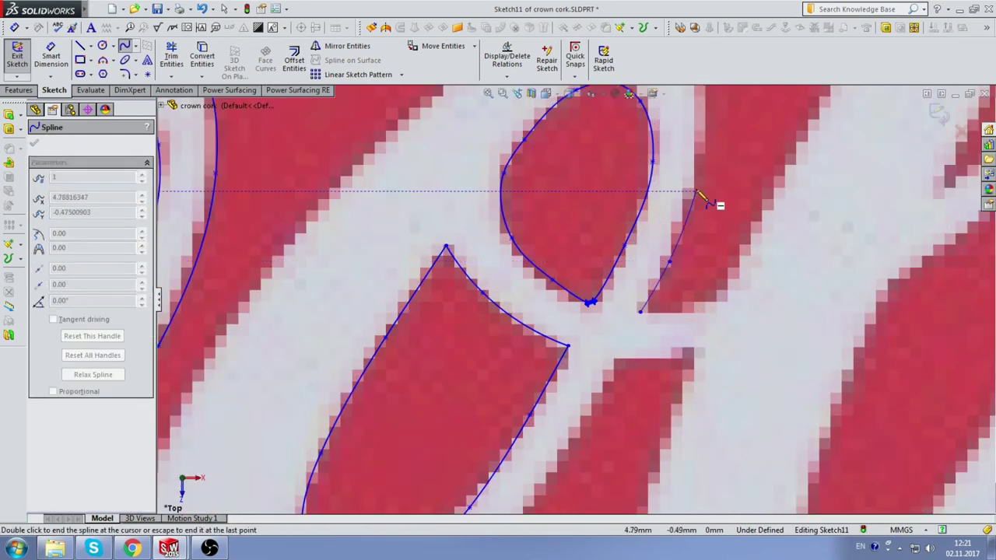
pyautogui.click(695, 190)
# Continue the spline over the o's top and down its left side, then end it.
pyautogui.scroll(2, 668, 155)
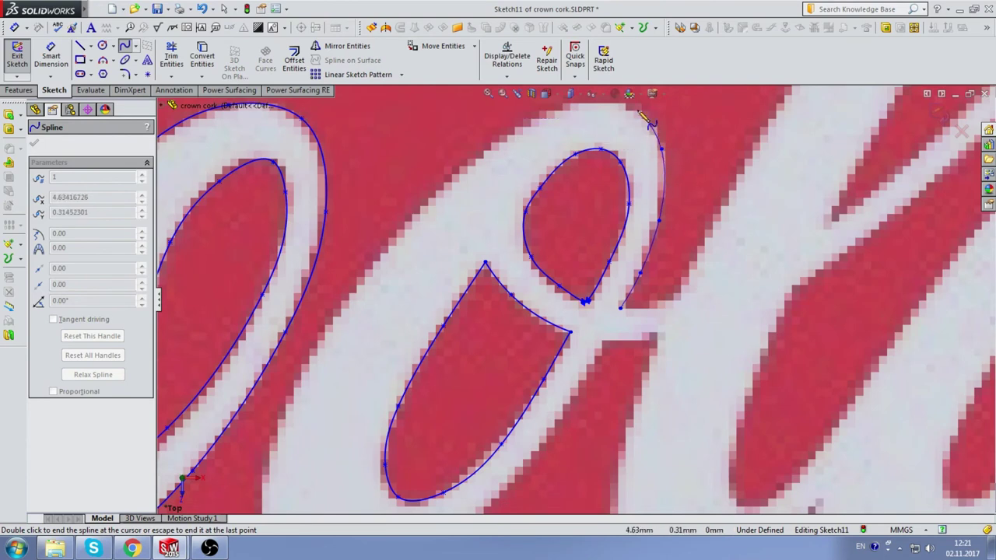
pyautogui.click(565, 105)
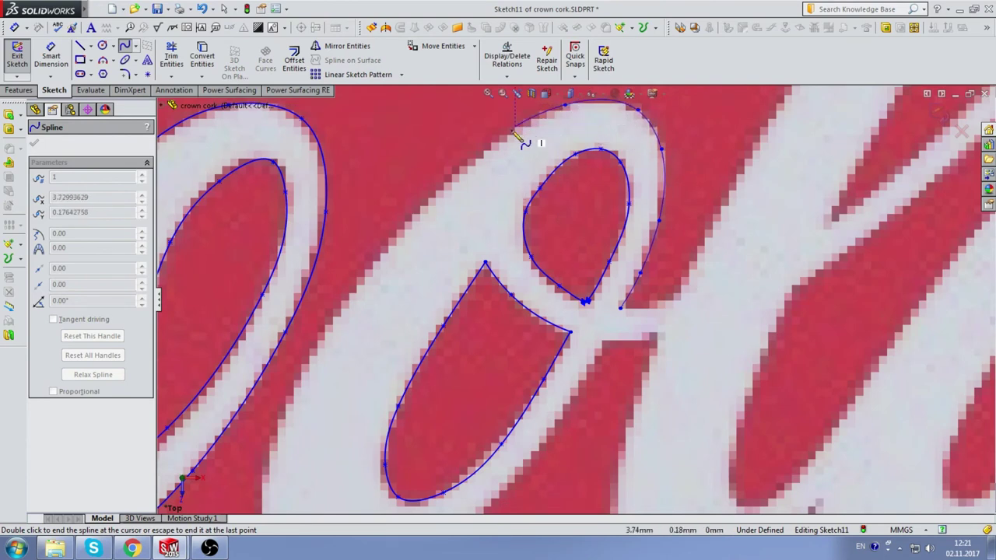
pyautogui.click(479, 161)
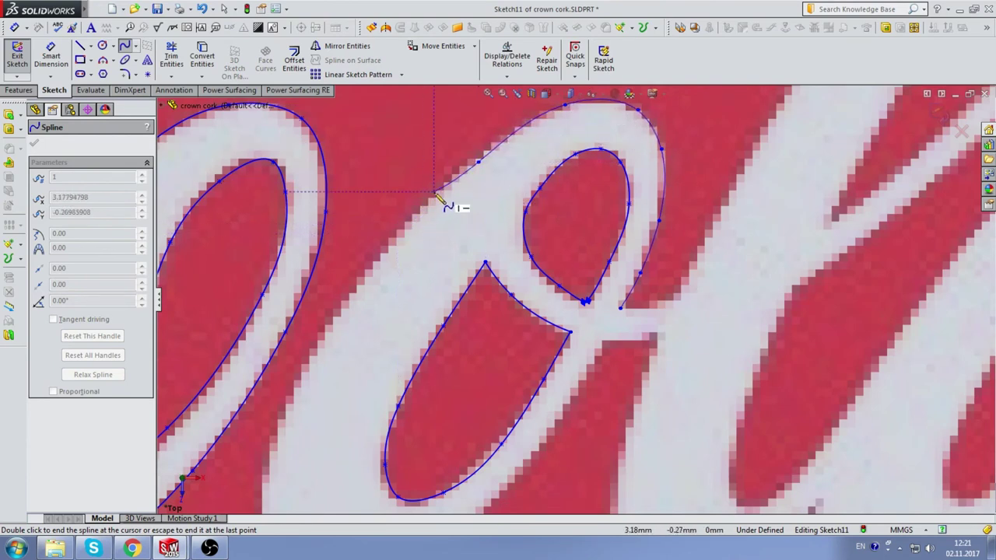
pyautogui.click(434, 190)
pyautogui.click(398, 241)
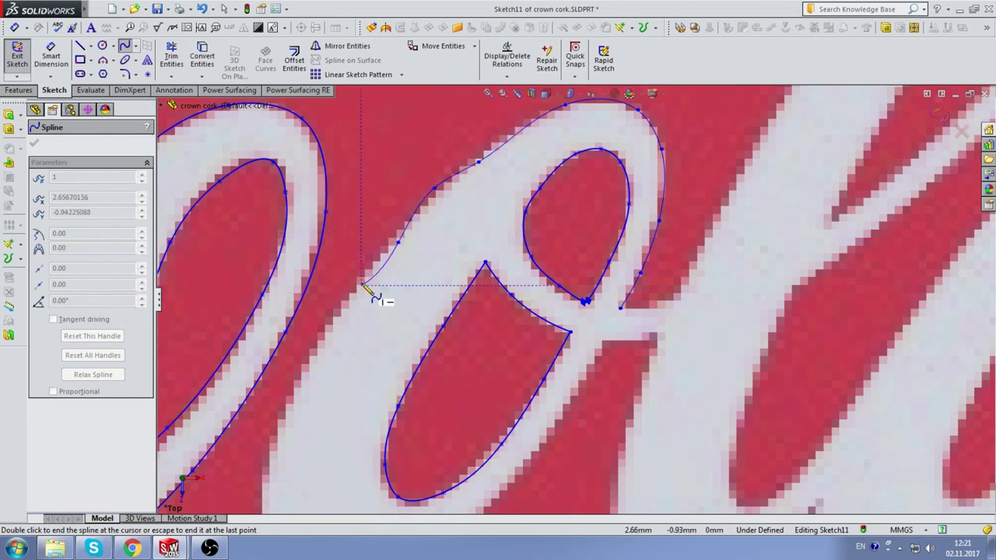
pyautogui.scroll(3, 401, 285)
pyautogui.scroll(-4, 435, 276)
pyautogui.press('Escape')
pyautogui.press('Escape')
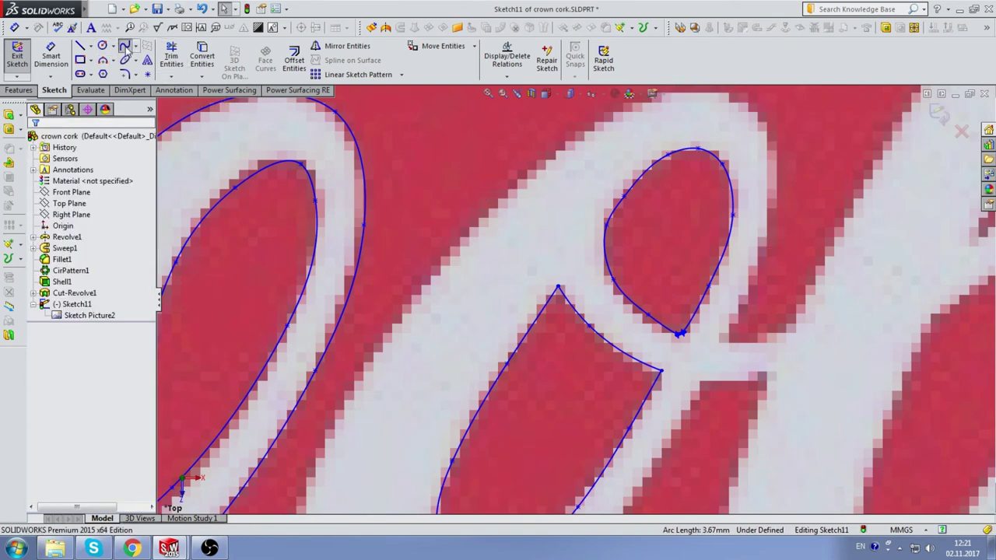
# Start a new spline on the o's outer right edge and carry it across the top.
pyautogui.click(124, 45)
pyautogui.scroll(-2, 722, 355)
pyautogui.click(683, 344)
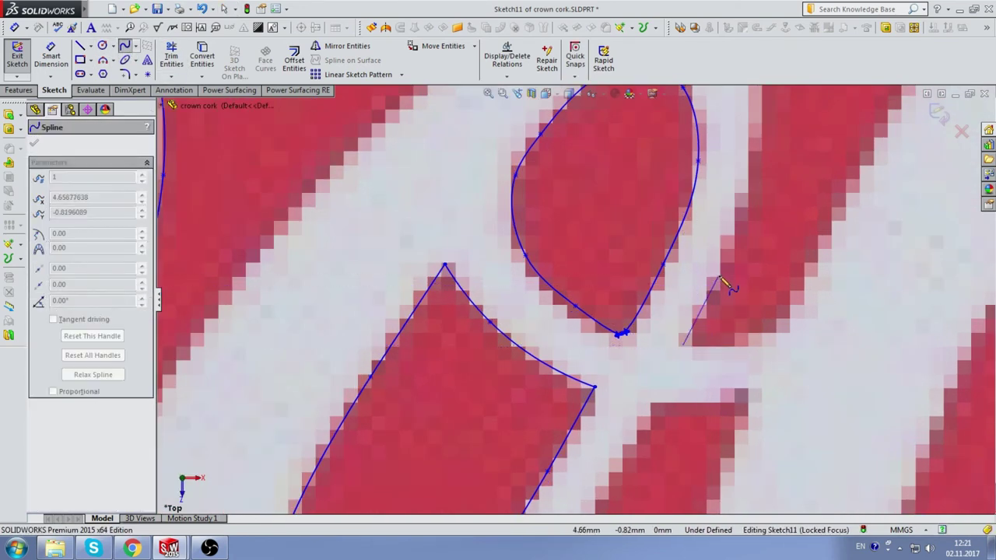
pyautogui.click(722, 274)
pyautogui.scroll(2, 724, 272)
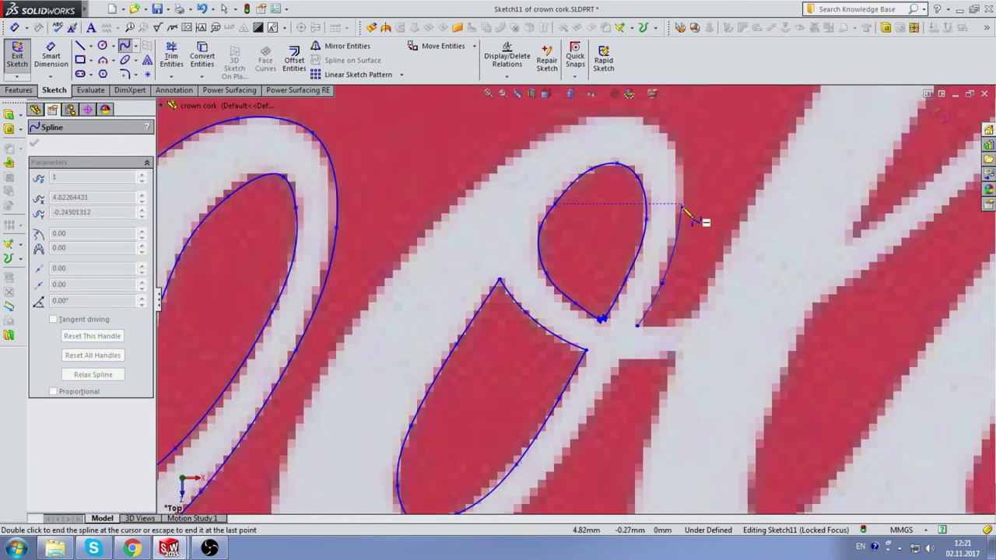
pyautogui.click(670, 139)
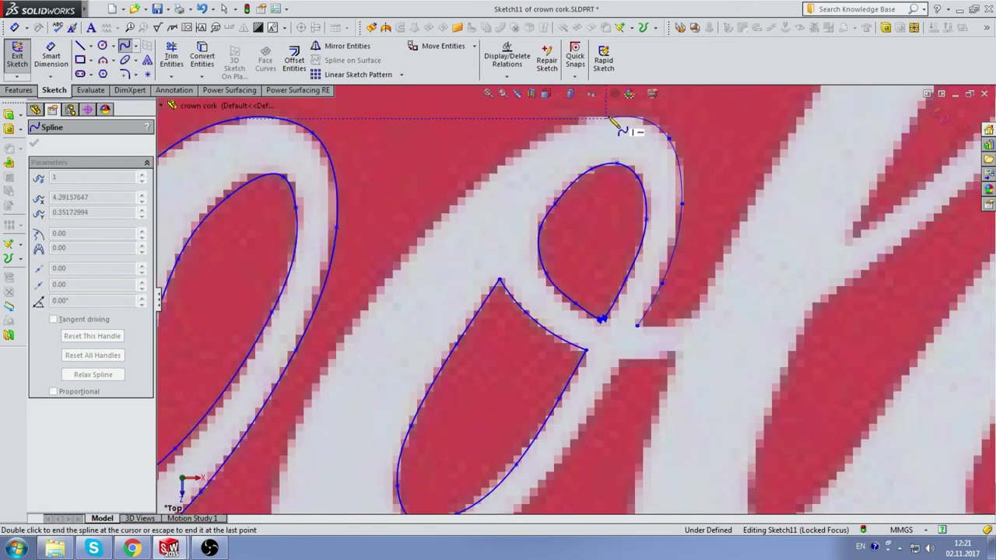
pyautogui.click(607, 119)
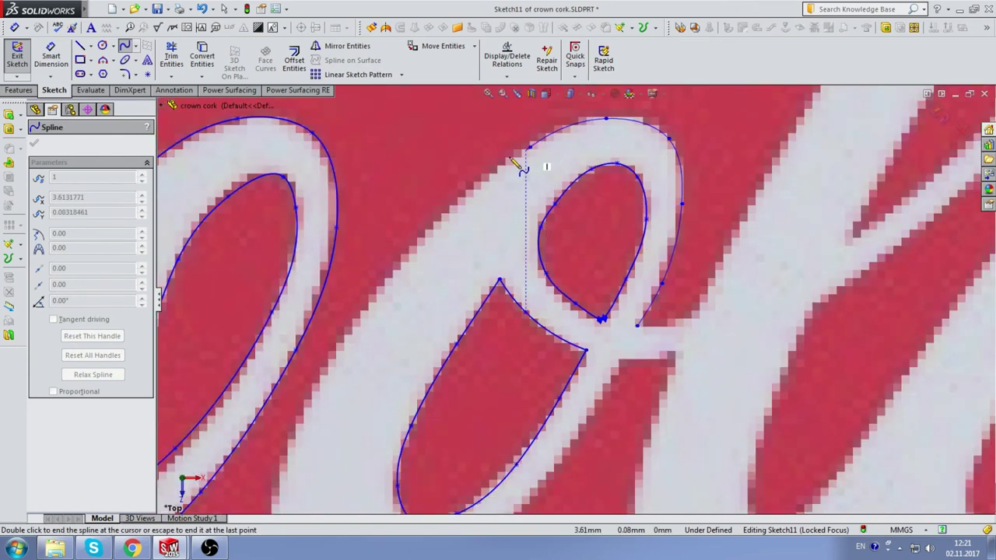
pyautogui.scroll(3, 440, 241)
pyautogui.scroll(-3, 467, 302)
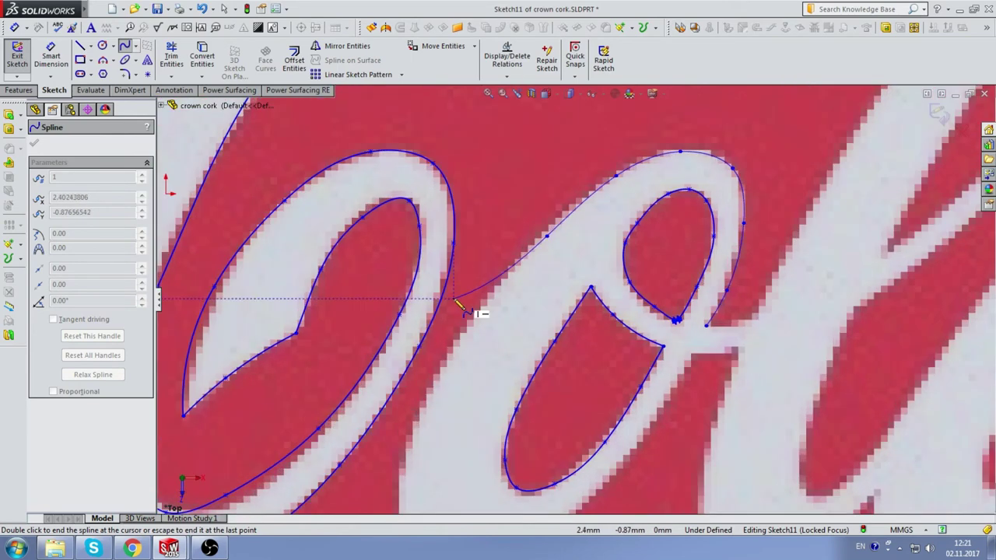
# Continue the spline down the o's left side, around the bottom, and back up the right.
pyautogui.click(486, 306)
pyautogui.scroll(3, 498, 334)
pyautogui.scroll(-3, 505, 377)
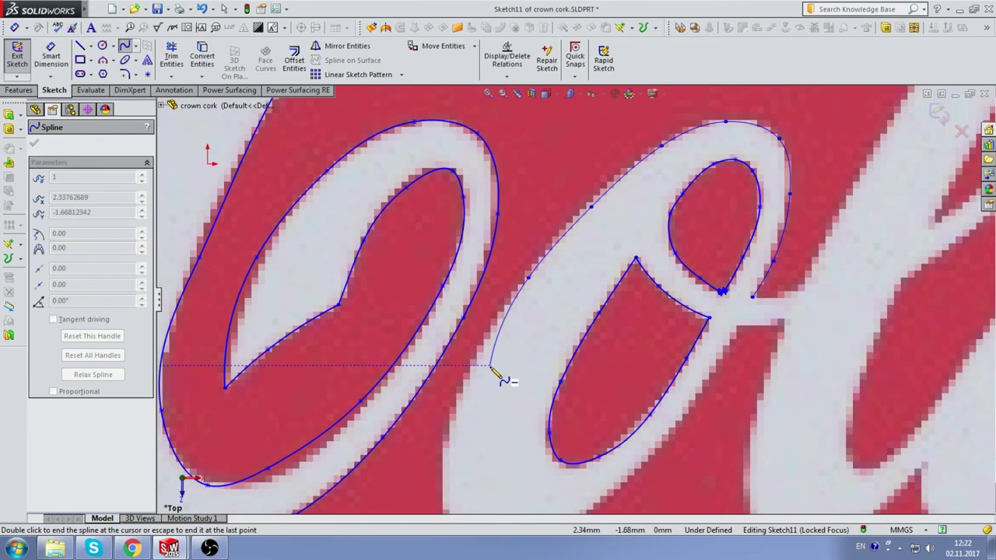
pyautogui.scroll(3, 484, 362)
pyautogui.scroll(-3, 494, 373)
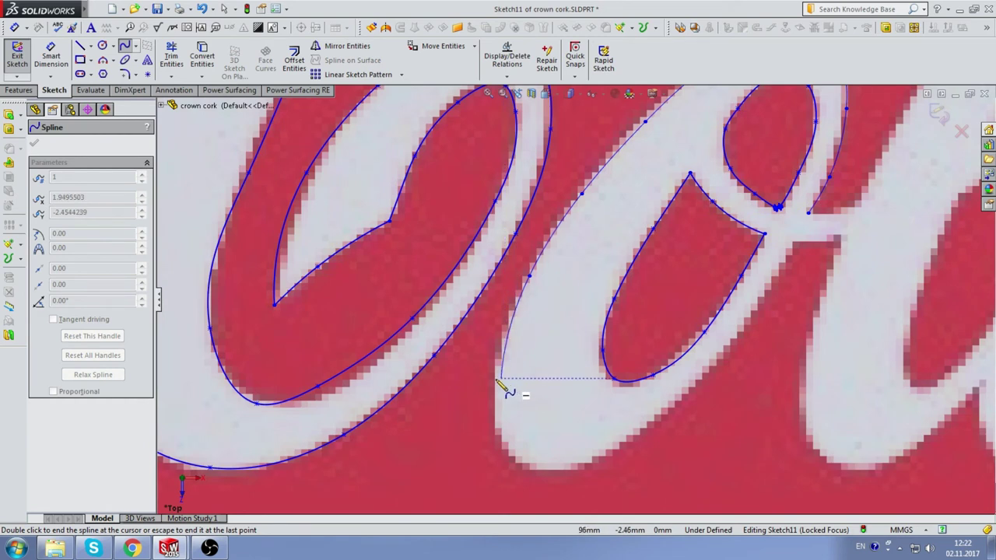
pyautogui.click(495, 379)
pyautogui.click(506, 453)
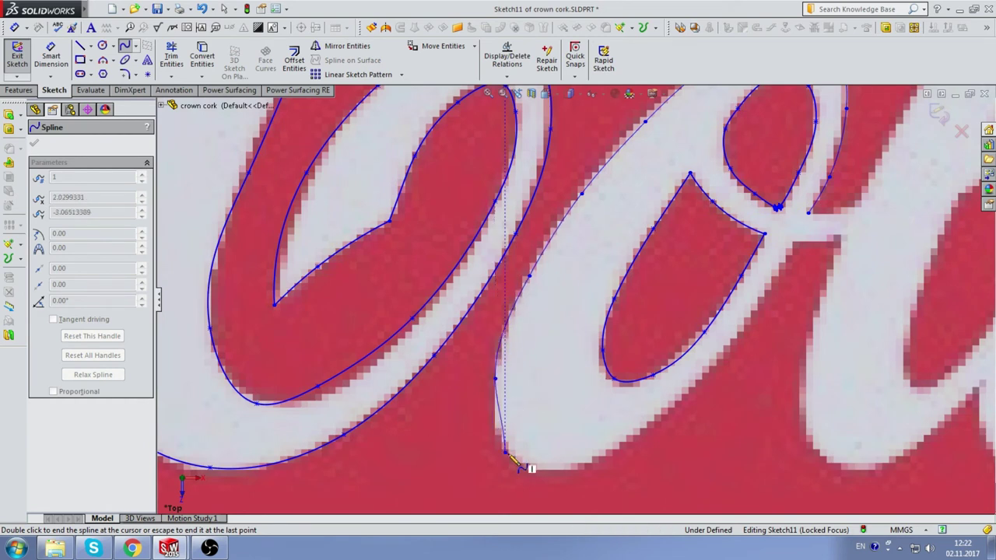
pyautogui.click(574, 471)
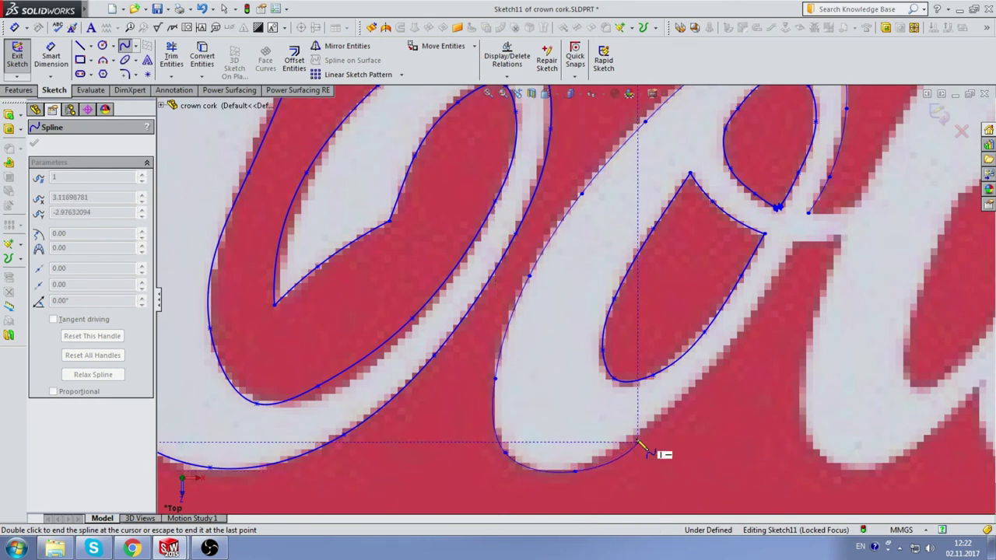
pyautogui.click(636, 442)
pyautogui.click(704, 375)
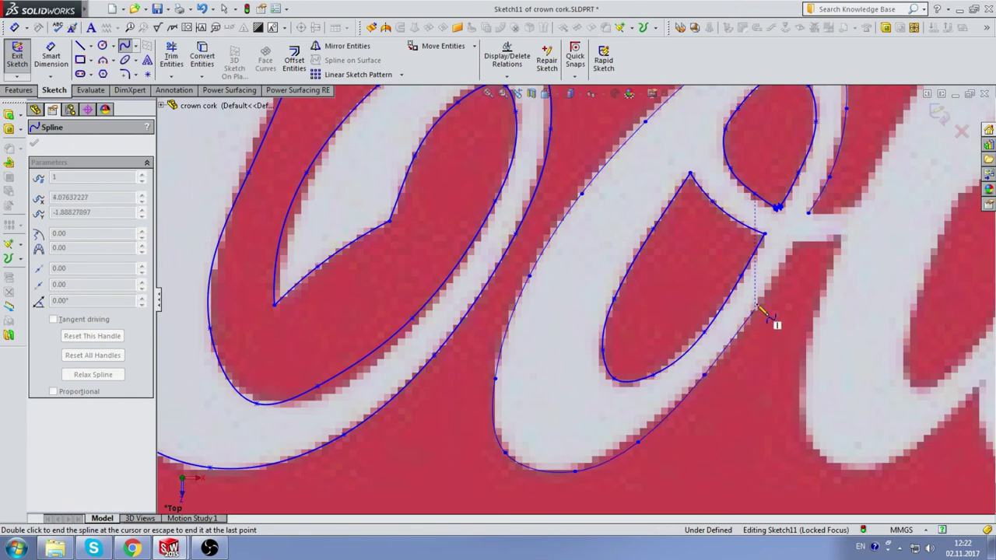
pyautogui.click(756, 309)
pyautogui.scroll(-2, 795, 249)
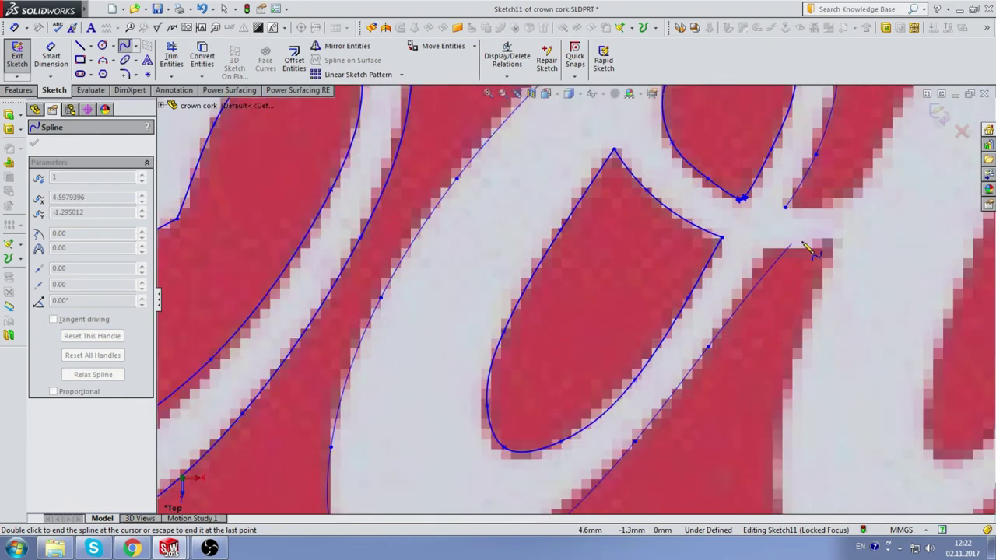
# Finish the o's outer outline spline and bring the hooked stroke into view.
pyautogui.press('Escape')
pyautogui.scroll(5, 746, 266)
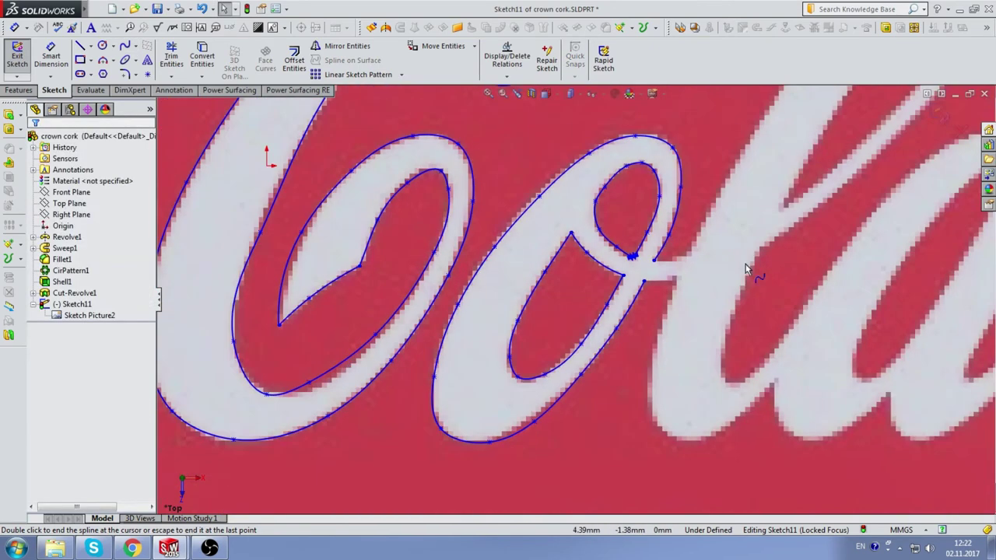
pyautogui.scroll(-5, 656, 287)
pyautogui.keyDown('ctrl'); pyautogui.moveTo(712, 133); pyautogui.dragTo(645, 216, button='middle'); pyautogui.keyUp('ctrl')
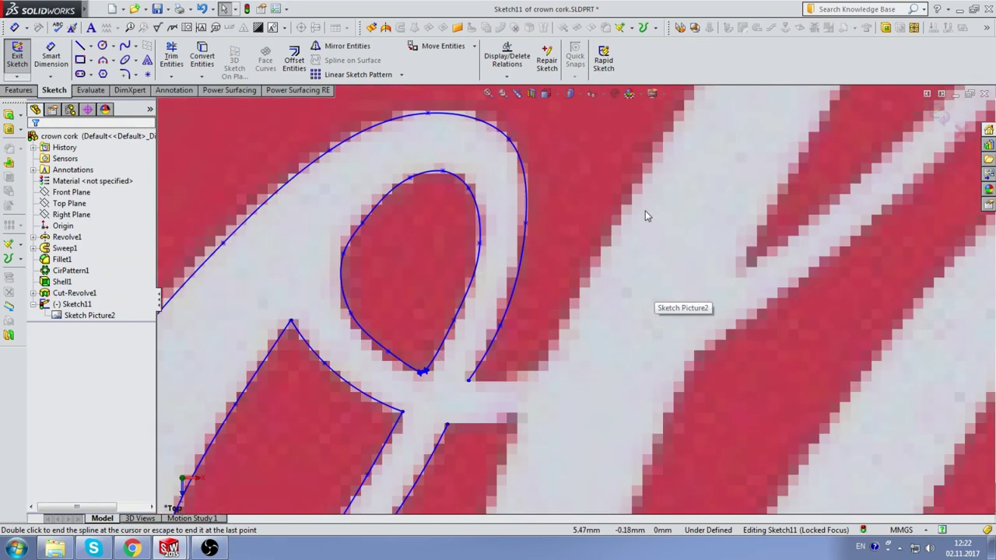
pyautogui.scroll(3, 707, 243)
pyautogui.scroll(2, 711, 220)
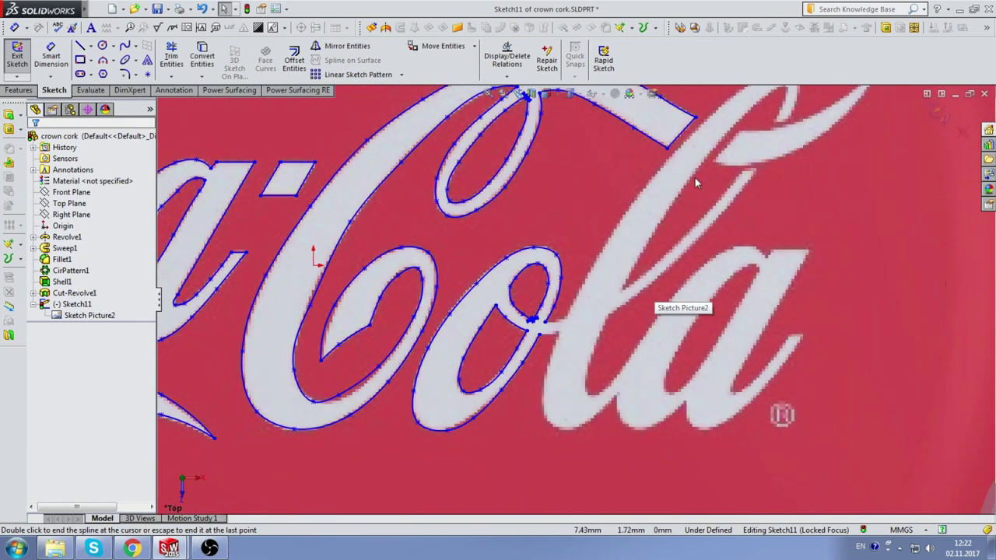
pyautogui.scroll(-2, 704, 175)
pyautogui.scroll(-3, 684, 199)
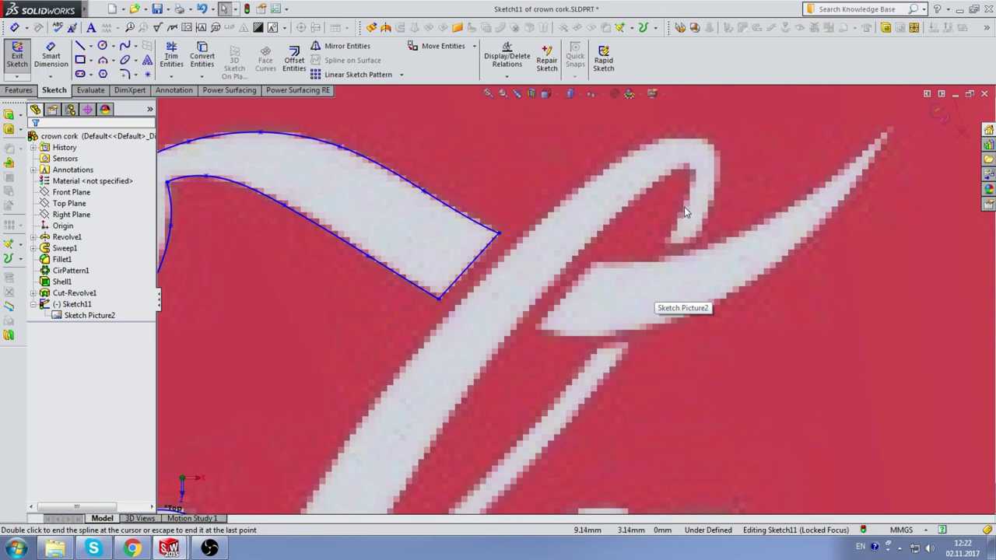
# Start a new spline with two points along the hook's inner curve.
pyautogui.click(124, 46)
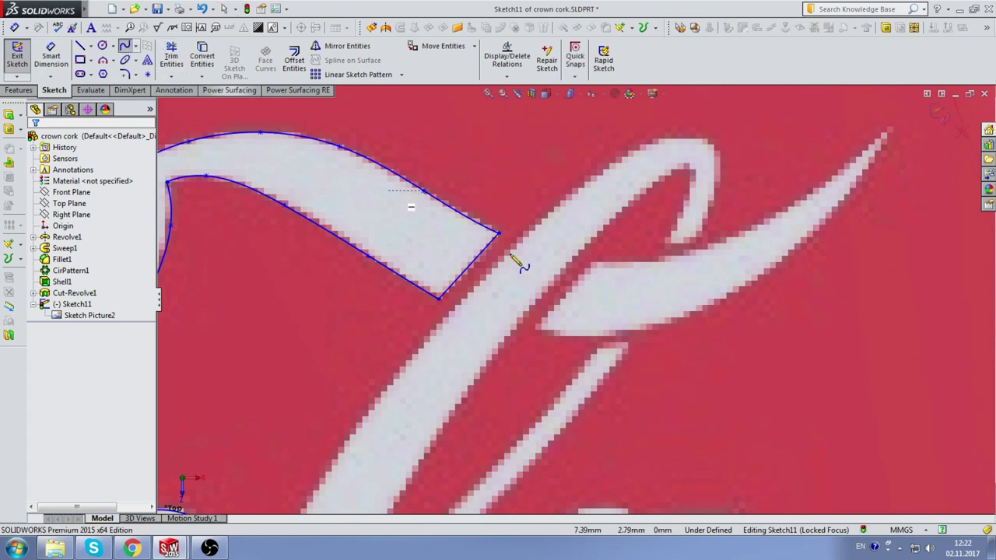
pyautogui.click(665, 244)
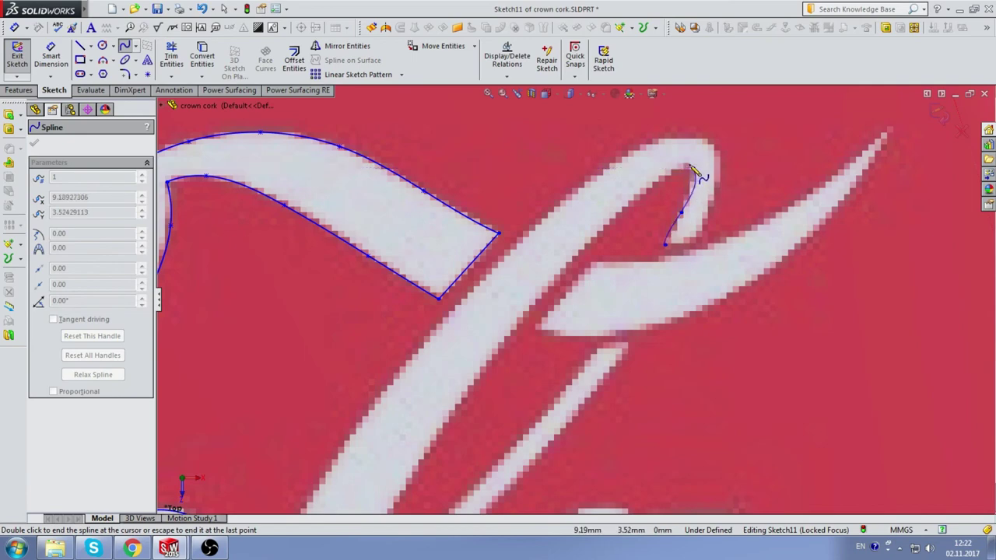
pyautogui.scroll(-3, 692, 170)
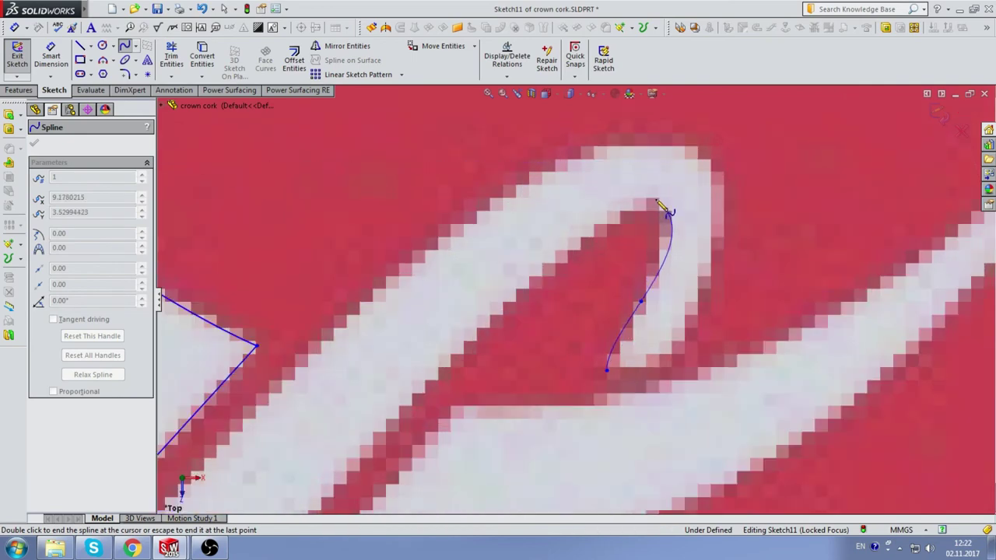
pyautogui.click(667, 210)
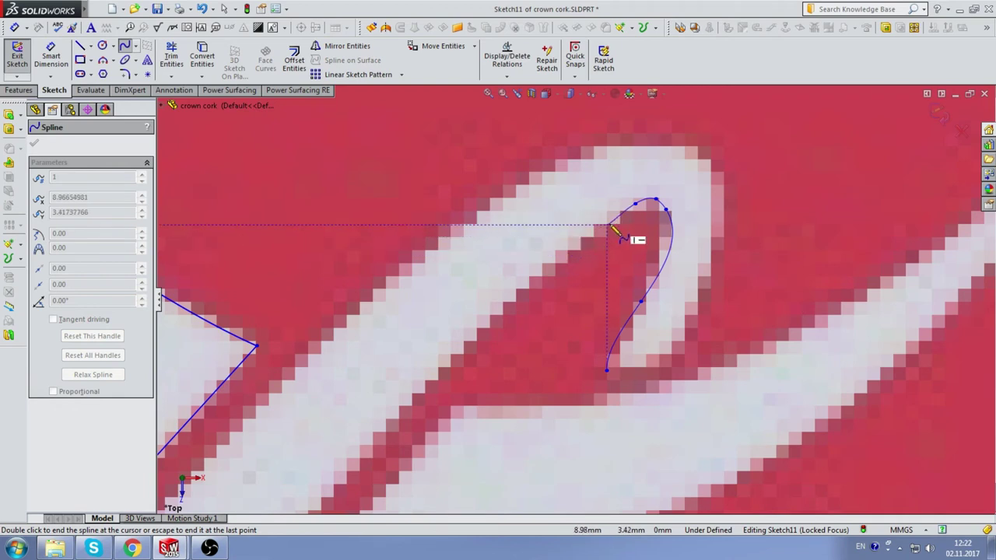
# Start a spline at the hooked top of the Cola stroke, placing points down its edge.
pyautogui.click(569, 249)
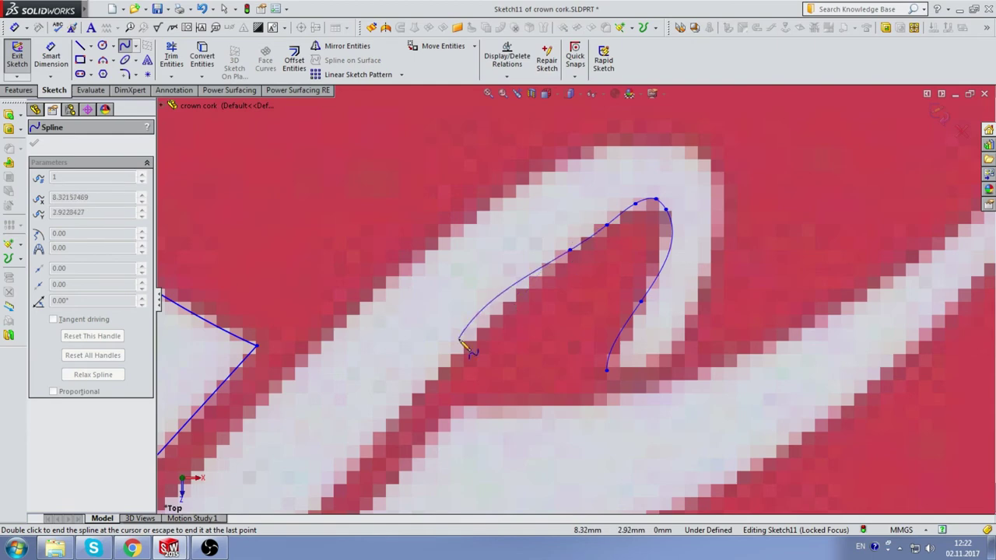
pyautogui.click(486, 329)
pyautogui.scroll(3, 467, 381)
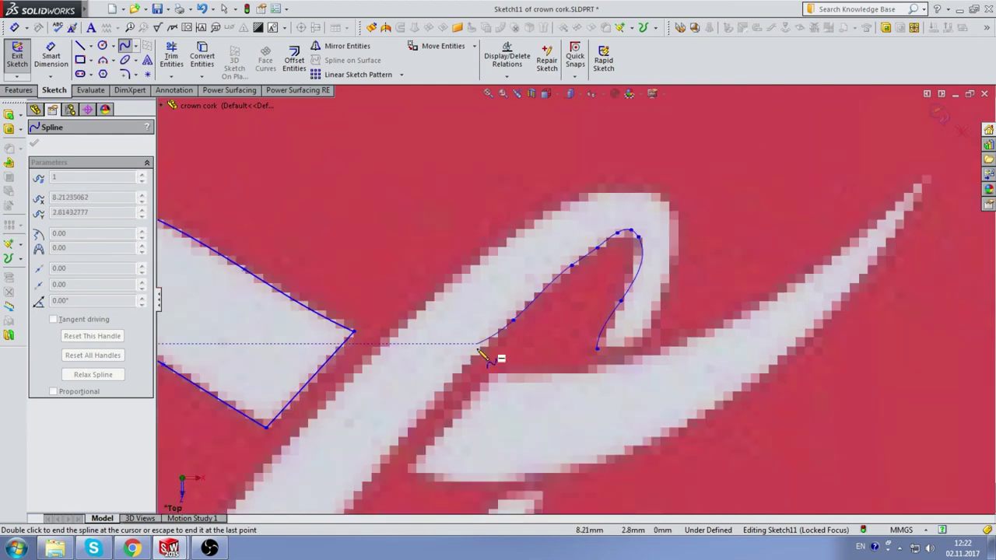
pyautogui.scroll(2, 462, 378)
pyautogui.scroll(-3, 535, 358)
pyautogui.click(529, 342)
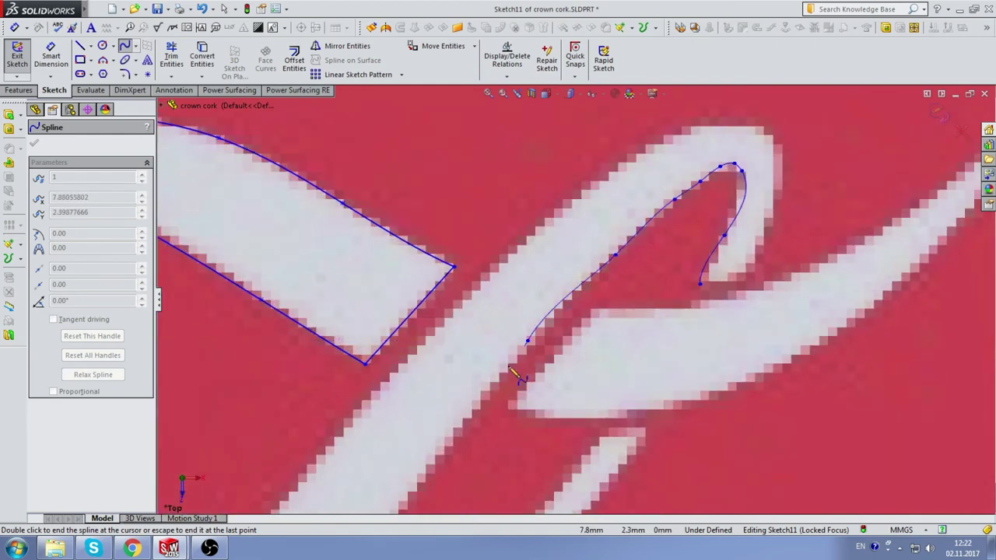
# Continue the spline down the long diagonal edge and end it there.
pyautogui.scroll(2, 492, 392)
pyautogui.click(490, 398)
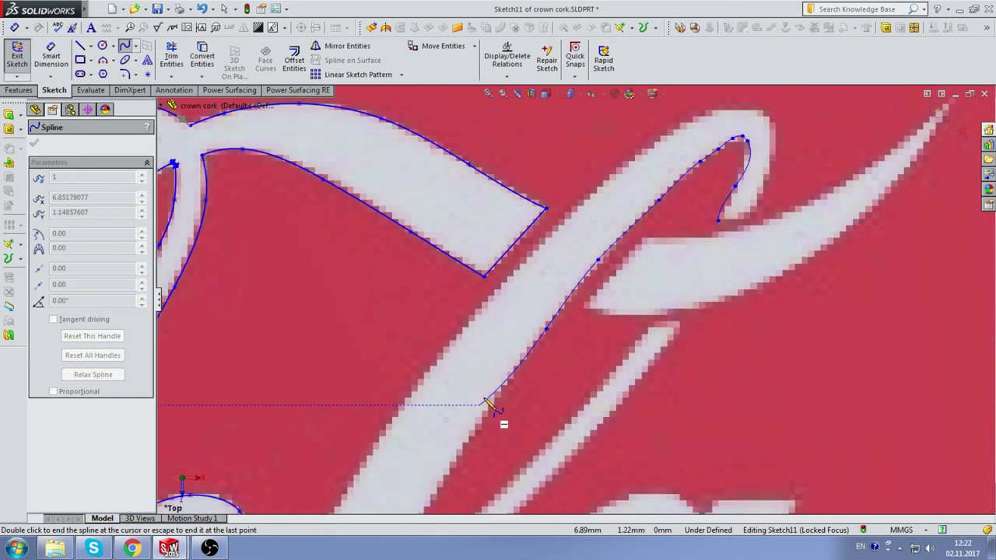
pyautogui.scroll(3, 505, 389)
pyautogui.scroll(-3, 513, 393)
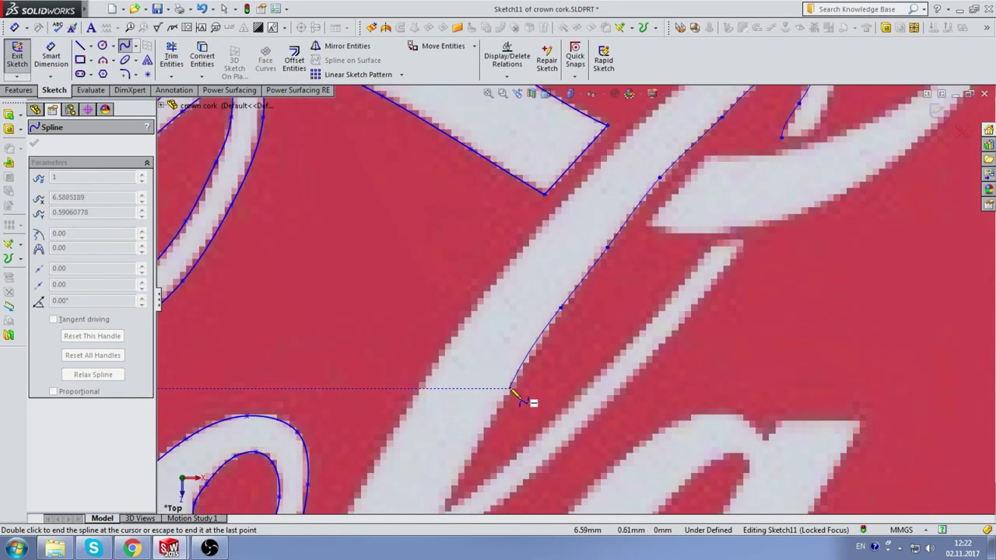
pyautogui.click(509, 389)
pyautogui.scroll(3, 514, 397)
pyautogui.scroll(-2, 544, 385)
pyautogui.scroll(-1, 547, 397)
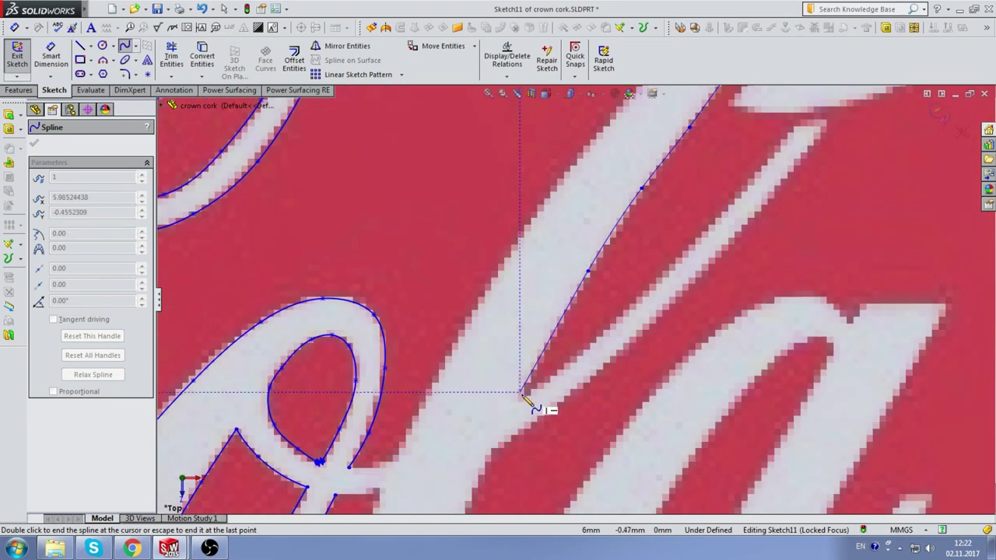
pyautogui.doubleClick(546, 405)
pyautogui.scroll(3, 572, 346)
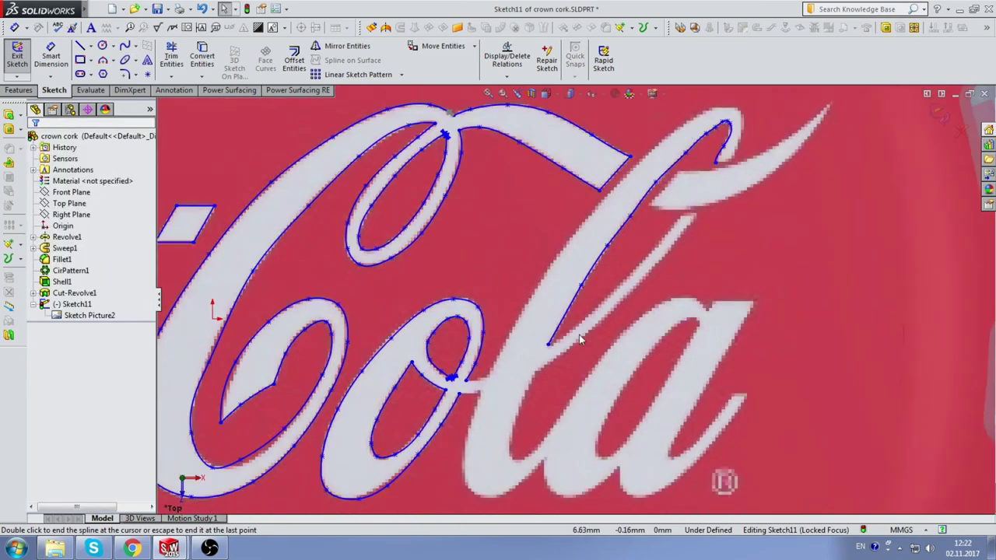
pyautogui.scroll(-2, 649, 226)
pyautogui.scroll(-4, 549, 311)
pyautogui.scroll(2, 513, 397)
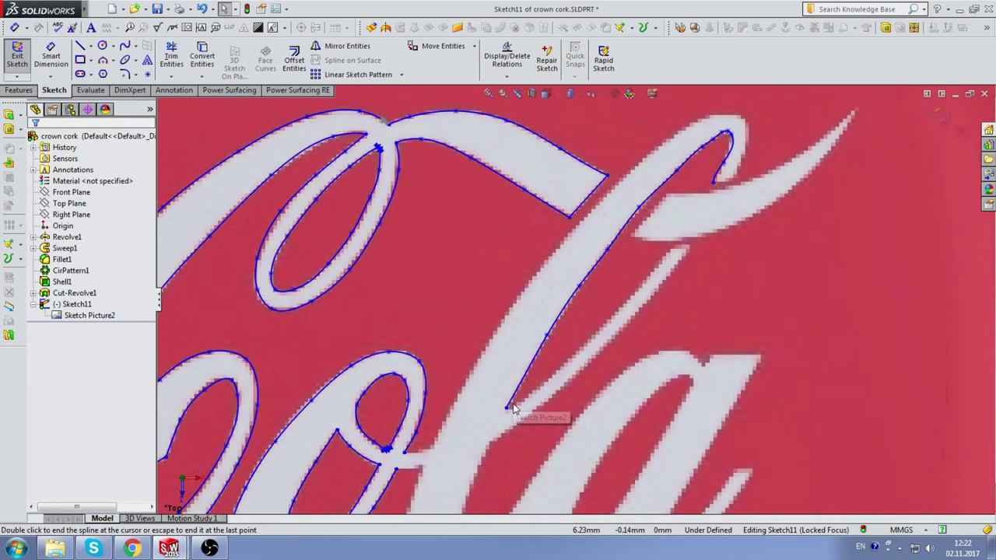
pyautogui.scroll(1, 514, 408)
pyautogui.scroll(-2, 459, 408)
pyautogui.scroll(-2, 513, 412)
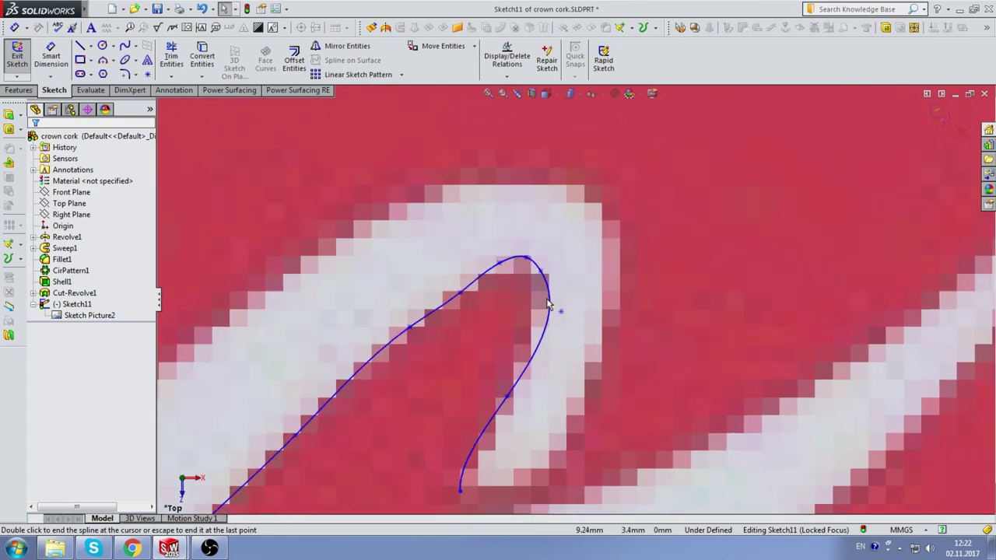
pyautogui.scroll(-2, 552, 292)
# Drag the hooked spline's points and lower end so it hugs the letter edge.
pyautogui.moveTo(543, 302); pyautogui.dragTo(539, 322)
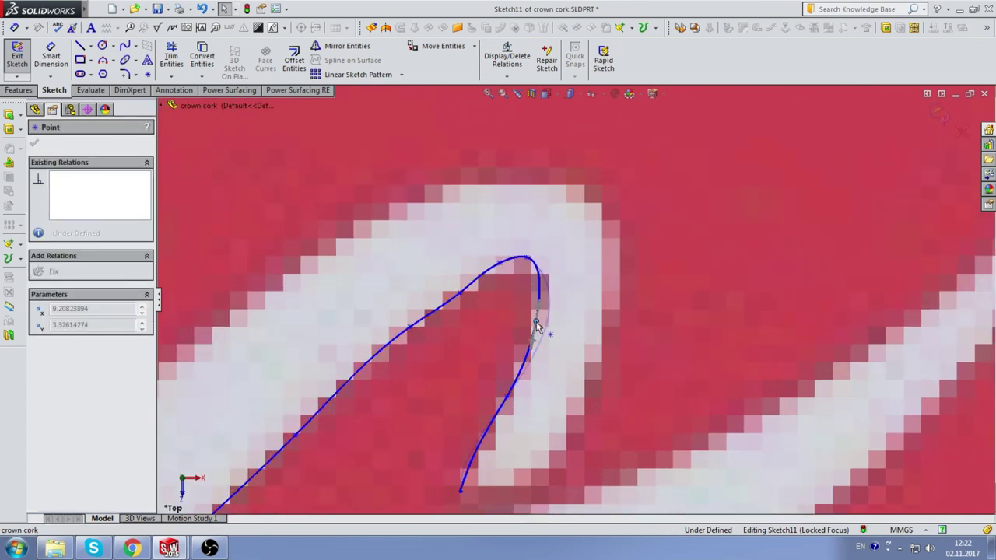
pyautogui.click(460, 298)
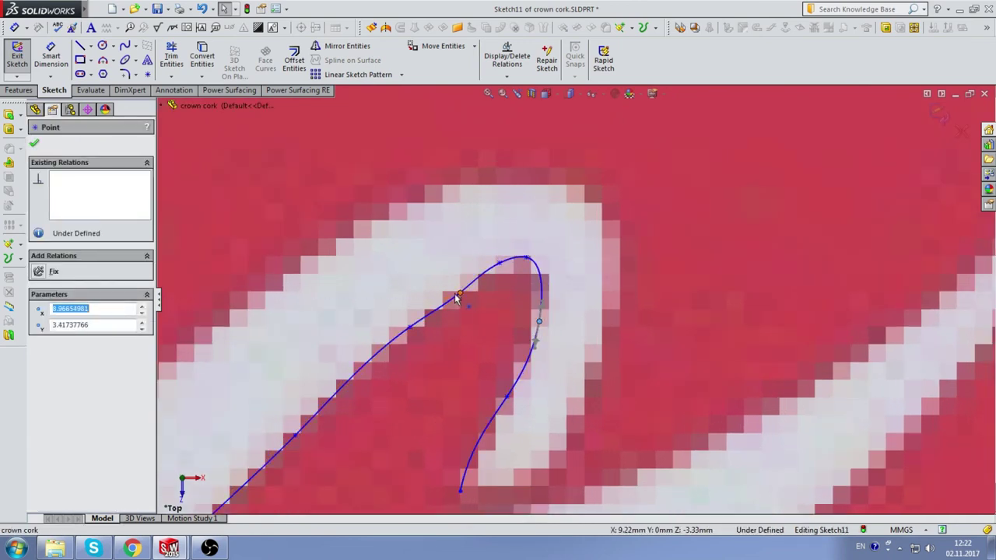
pyautogui.moveTo(457, 294); pyautogui.dragTo(459, 291)
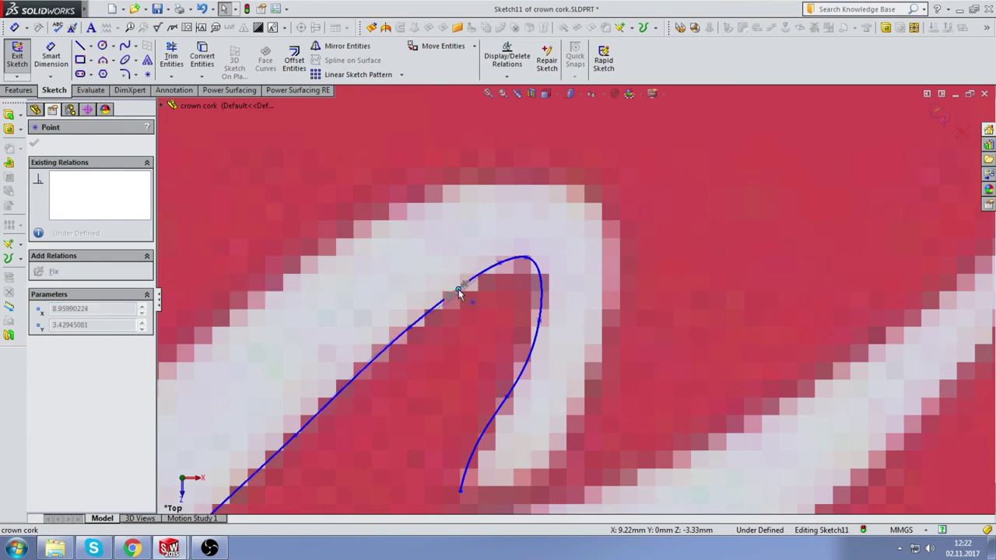
pyautogui.scroll(2, 467, 303)
pyautogui.scroll(-2, 498, 342)
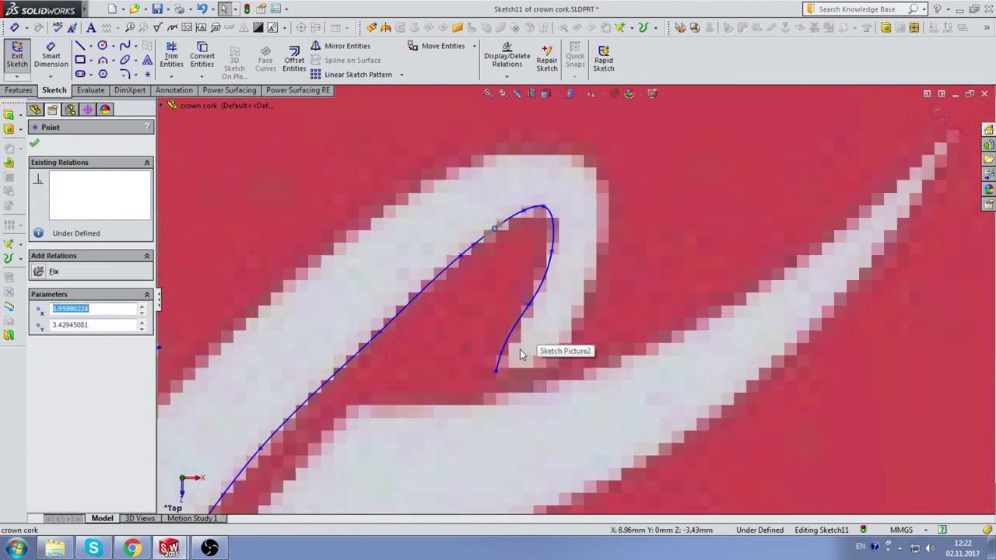
pyautogui.scroll(-2, 492, 389)
pyautogui.moveTo(490, 389); pyautogui.dragTo(510, 356)
pyautogui.scroll(-2, 506, 351)
pyautogui.scroll(3, 654, 257)
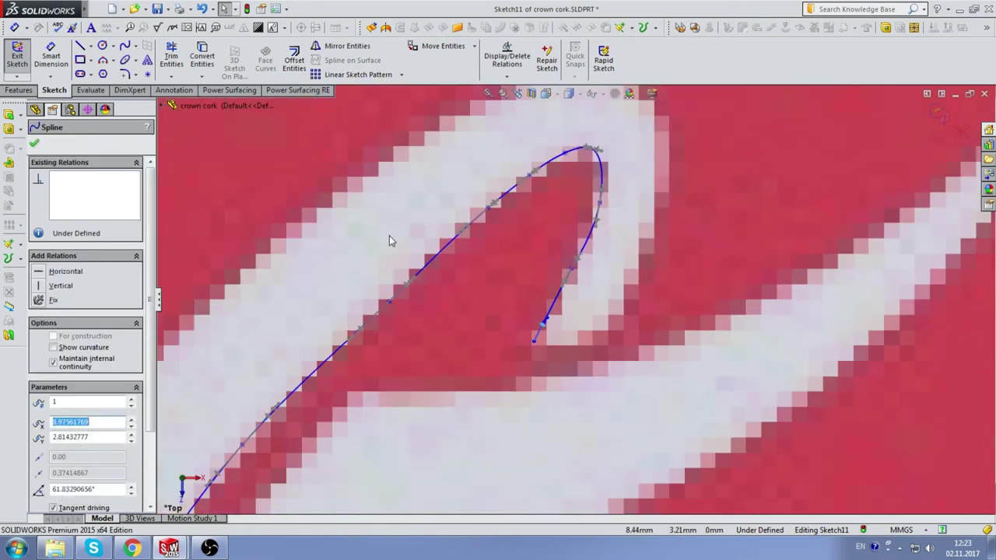
pyautogui.scroll(2, 651, 235)
pyautogui.scroll(-2, 634, 260)
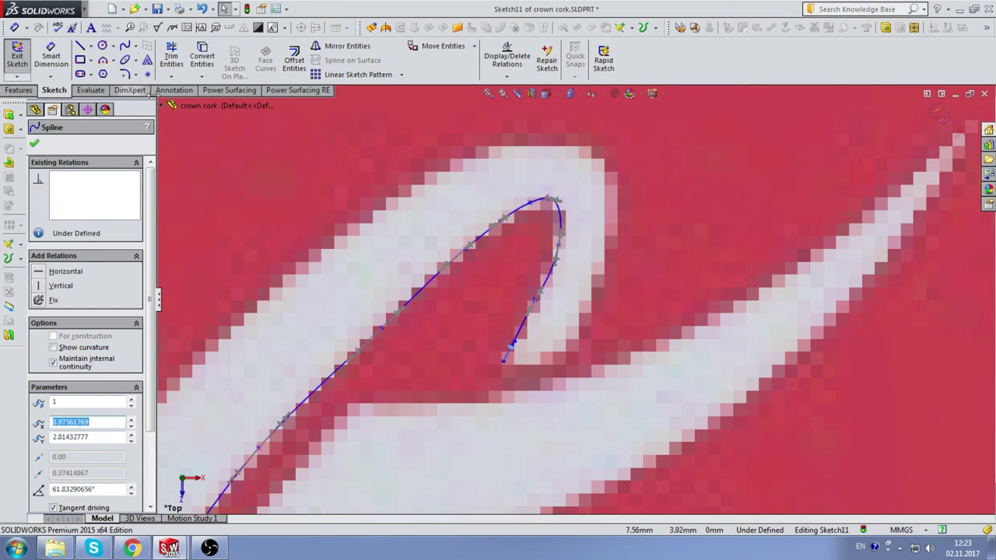
# Draw a short spline from the hook's lower end along the stroke's bottom edge.
pyautogui.click(126, 51)
pyautogui.scroll(-1, 580, 365)
pyautogui.scroll(-1, 580, 364)
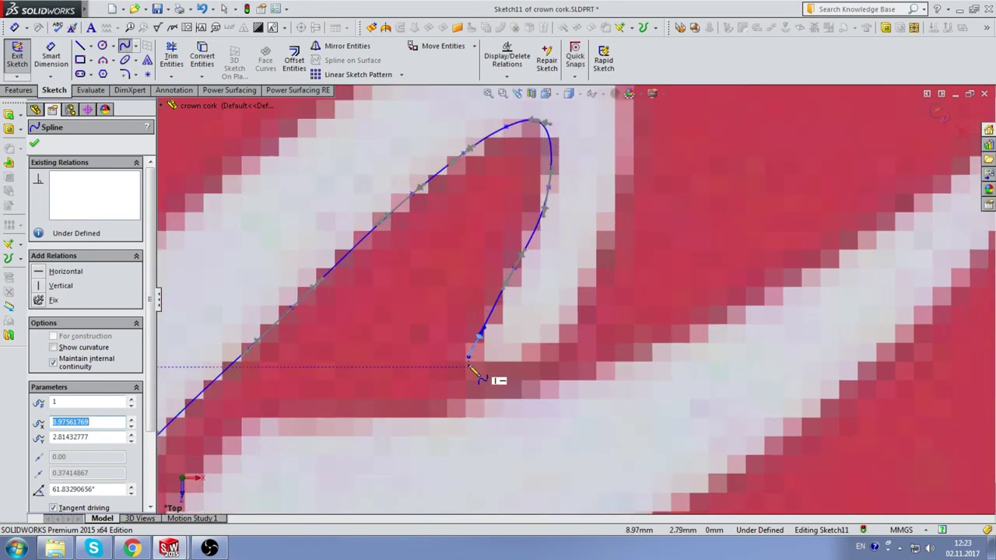
pyautogui.click(469, 357)
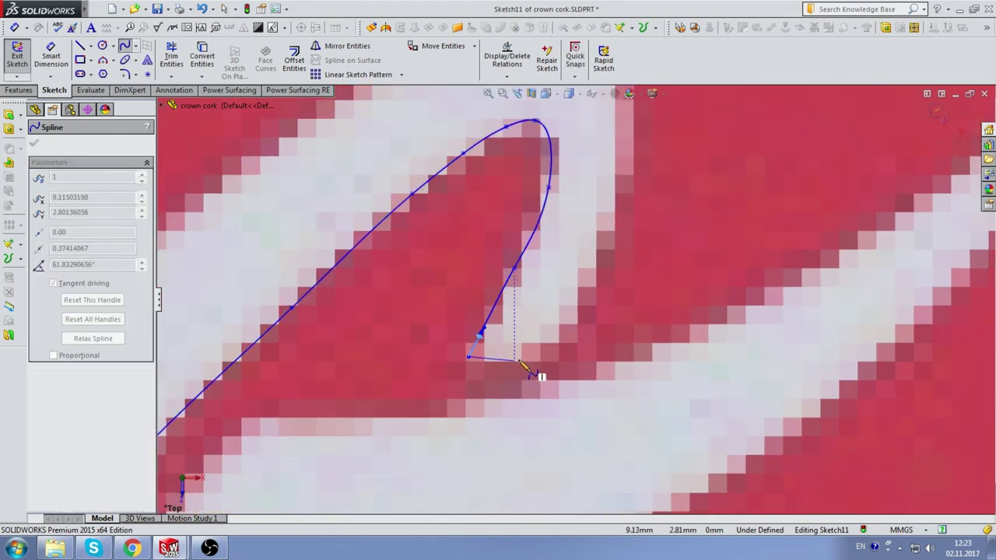
pyautogui.click(522, 358)
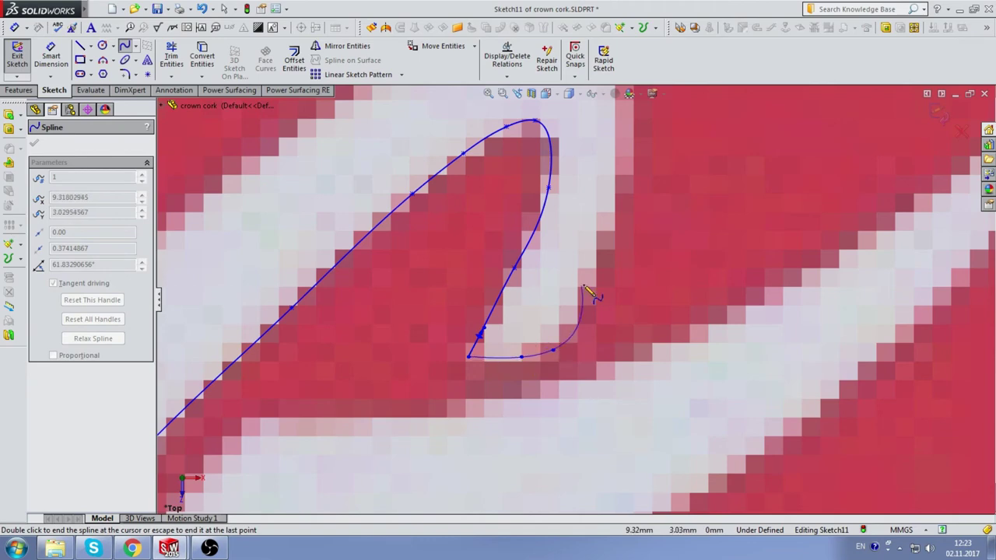
pyautogui.doubleClick(565, 340)
# Start a new spline at the short curve's end, tracing up the outer edge around the hook top.
pyautogui.scroll(2, 571, 340)
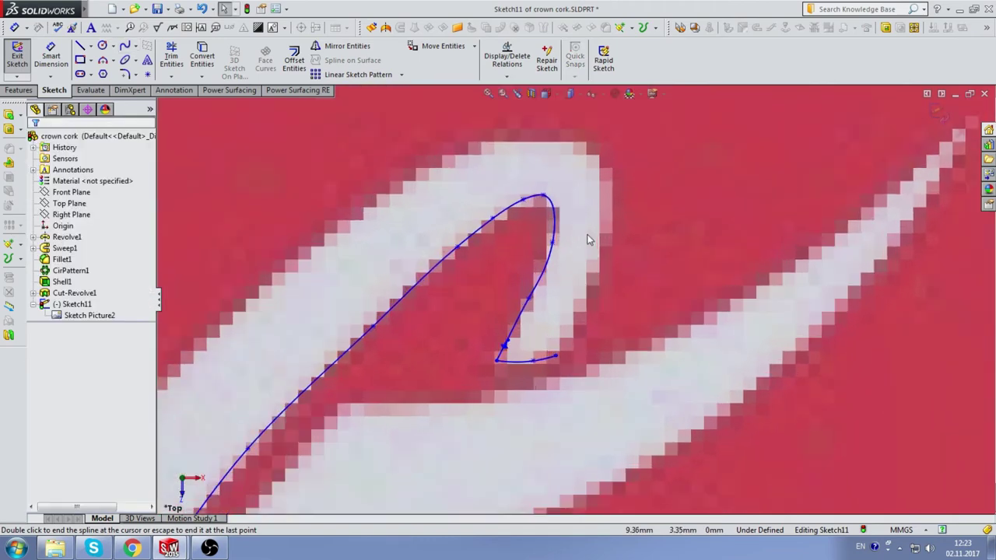
pyautogui.click(124, 47)
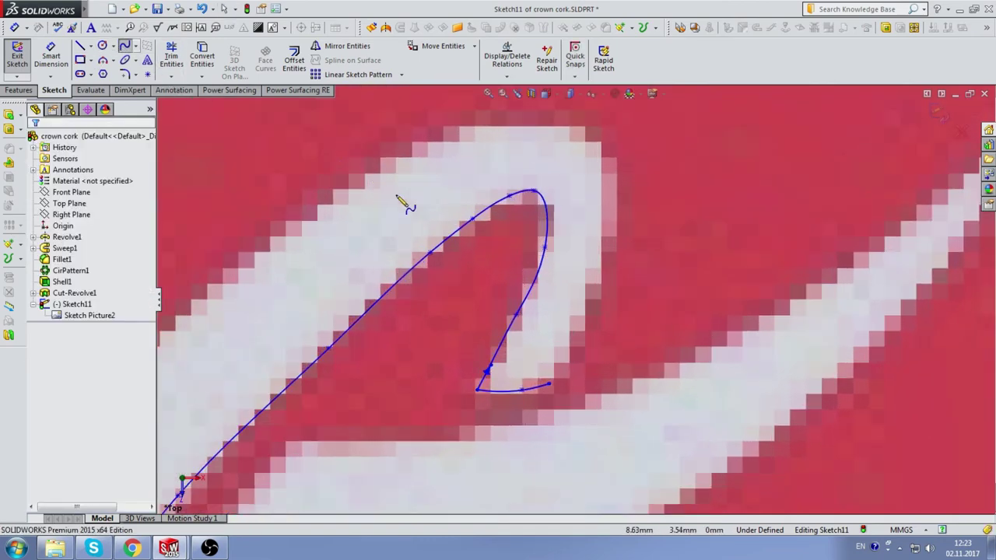
pyautogui.click(548, 385)
pyautogui.click(598, 296)
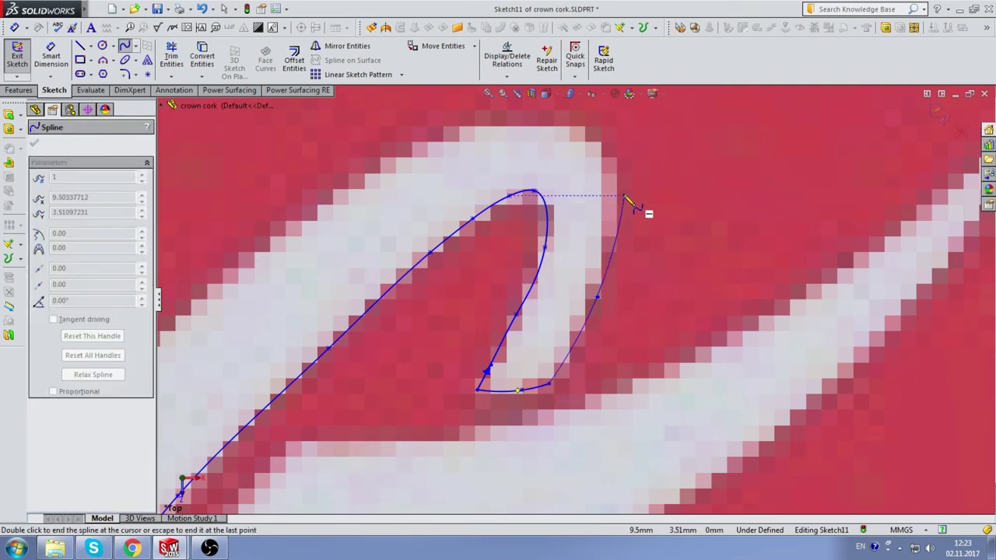
pyautogui.click(624, 195)
pyautogui.click(589, 126)
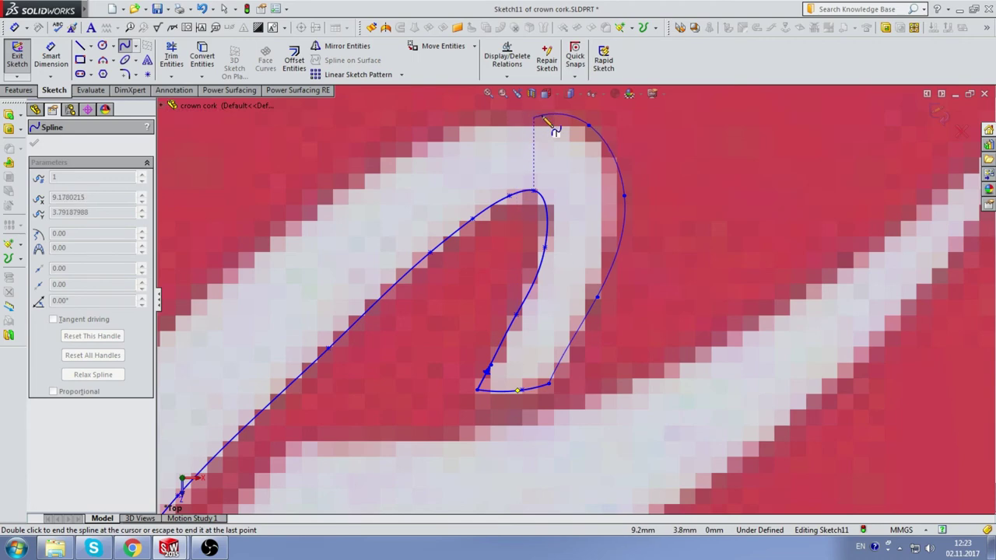
pyautogui.click(545, 116)
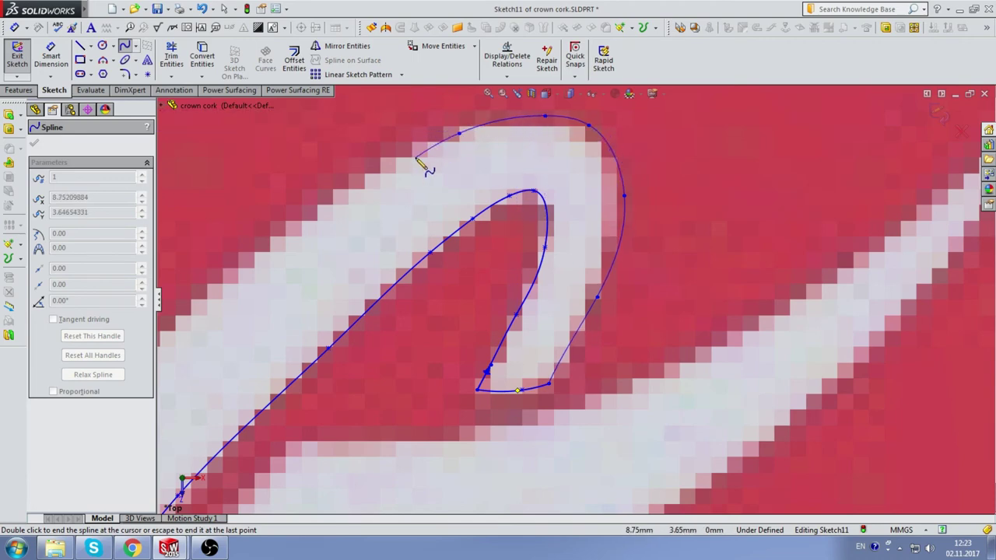
# Continue the spline down the diagonal stroke's other edge toward its base.
pyautogui.press('z')
pyautogui.scroll(3, 444, 326)
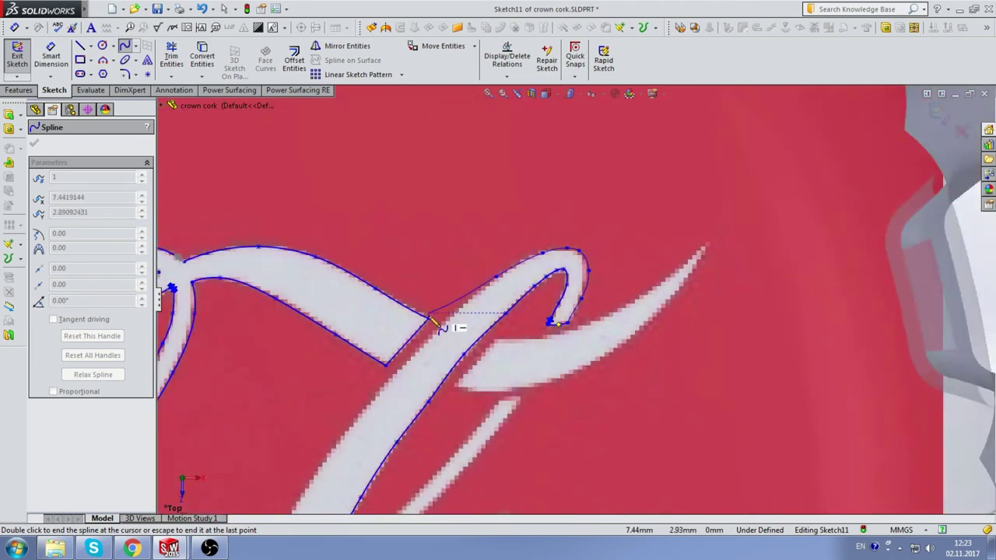
pyautogui.scroll(-3, 482, 345)
pyautogui.scroll(3, 470, 336)
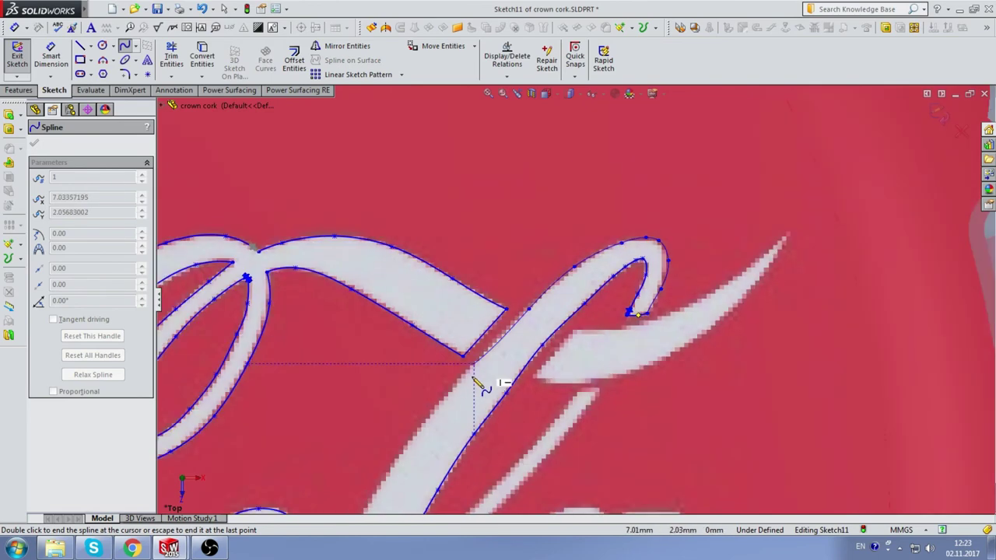
pyautogui.scroll(-2, 484, 381)
pyautogui.scroll(3, 482, 362)
pyautogui.scroll(-4, 498, 378)
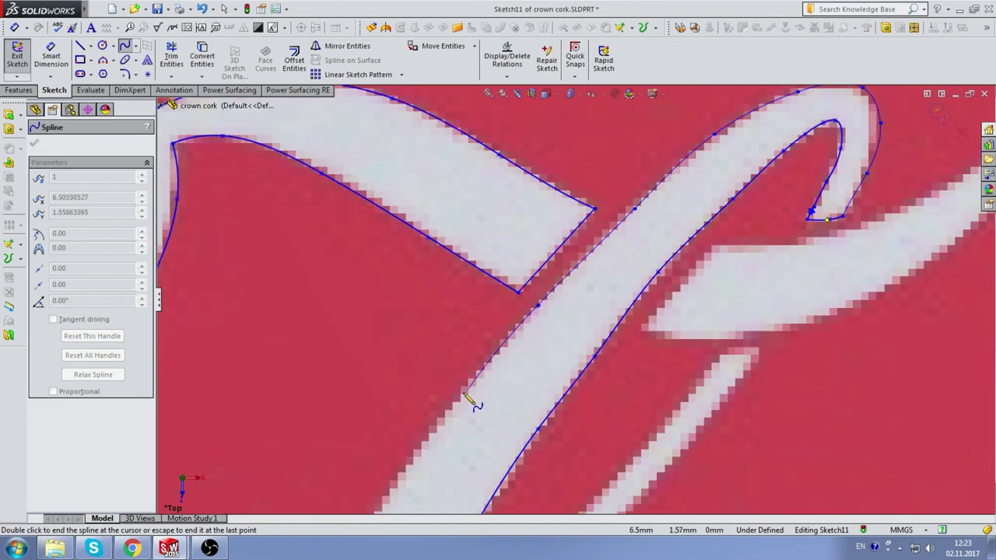
pyautogui.scroll(3, 470, 399)
pyautogui.scroll(-4, 489, 411)
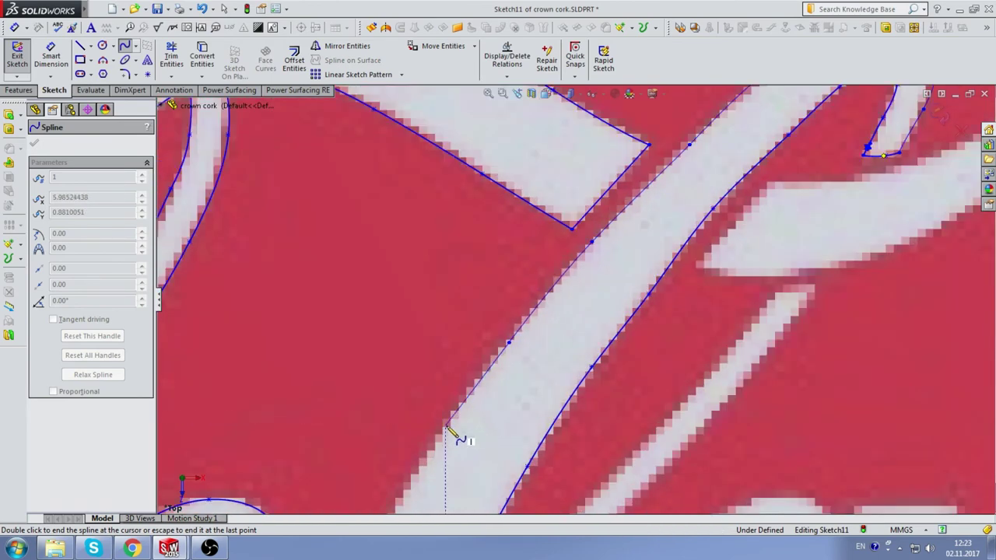
pyautogui.scroll(1, 456, 433)
pyautogui.scroll(3, 502, 395)
pyautogui.scroll(-4, 500, 415)
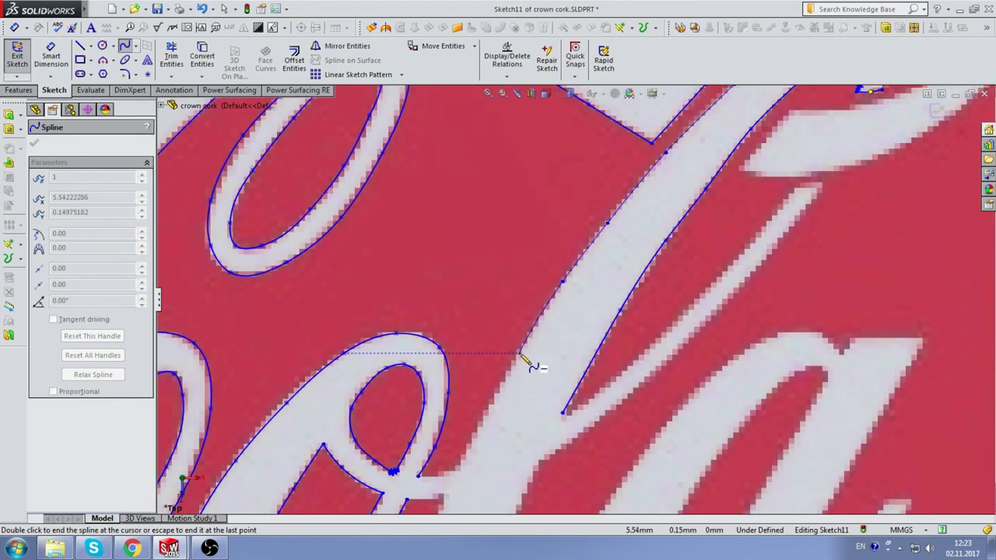
pyautogui.click(519, 353)
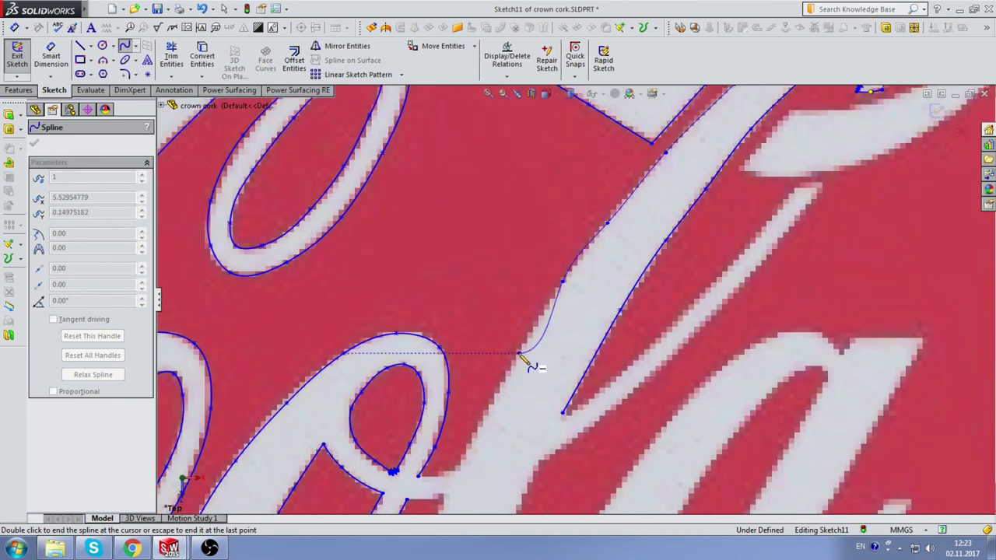
pyautogui.click(472, 442)
# Finish the diagonal-edge spline and add a short spline along the stroke corner edge.
pyautogui.doubleClick(459, 471)
pyautogui.press('Escape')
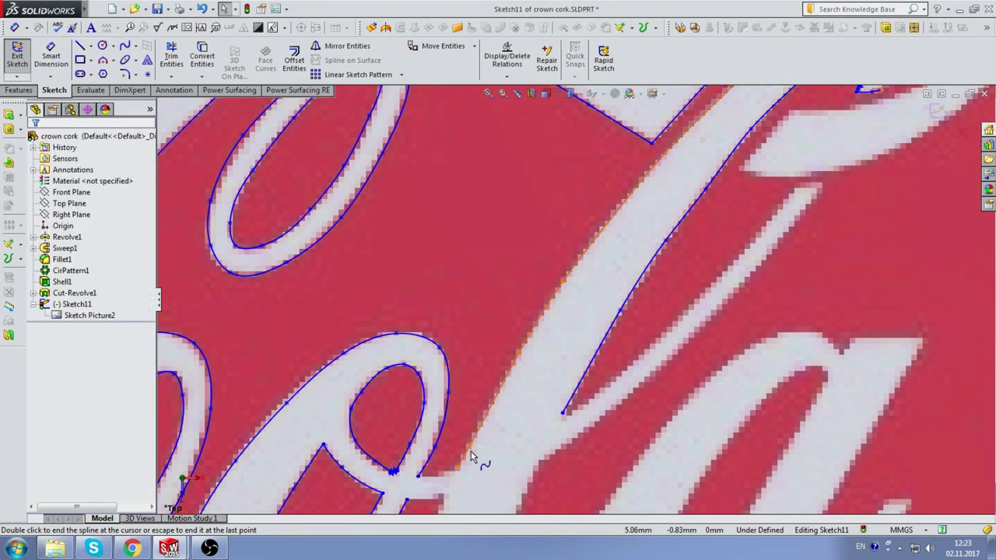
pyautogui.click(125, 48)
pyautogui.scroll(3, 545, 333)
pyautogui.scroll(-3, 506, 400)
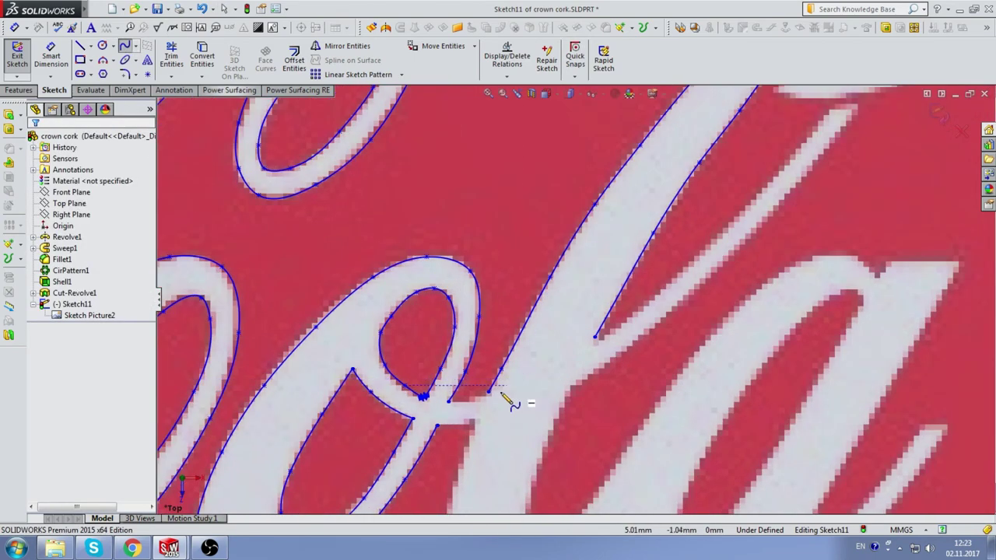
pyautogui.scroll(-2, 438, 405)
pyautogui.click(423, 391)
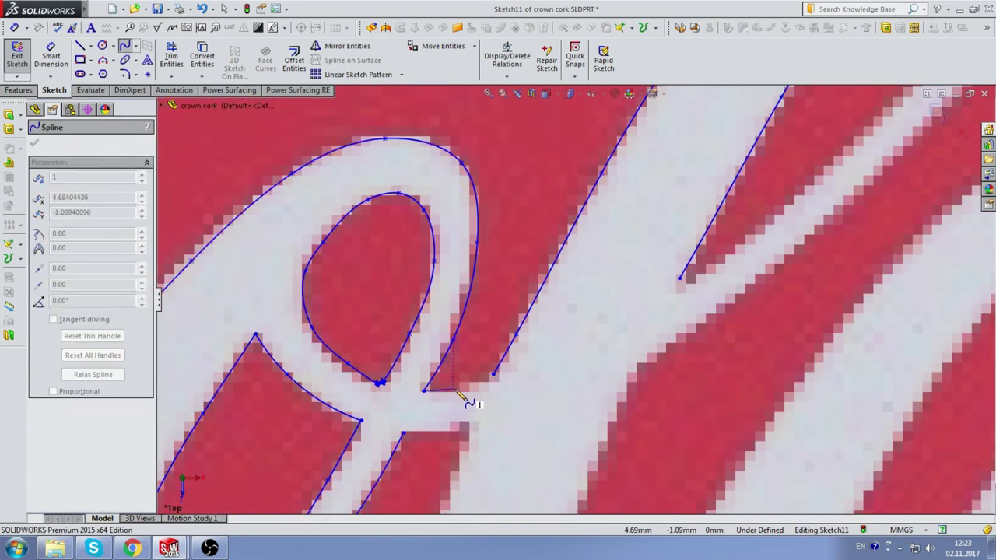
pyautogui.click(455, 390)
pyautogui.doubleClick(493, 376)
# Add a short spline along the crossbar edge.
pyautogui.scroll(-2, 551, 362)
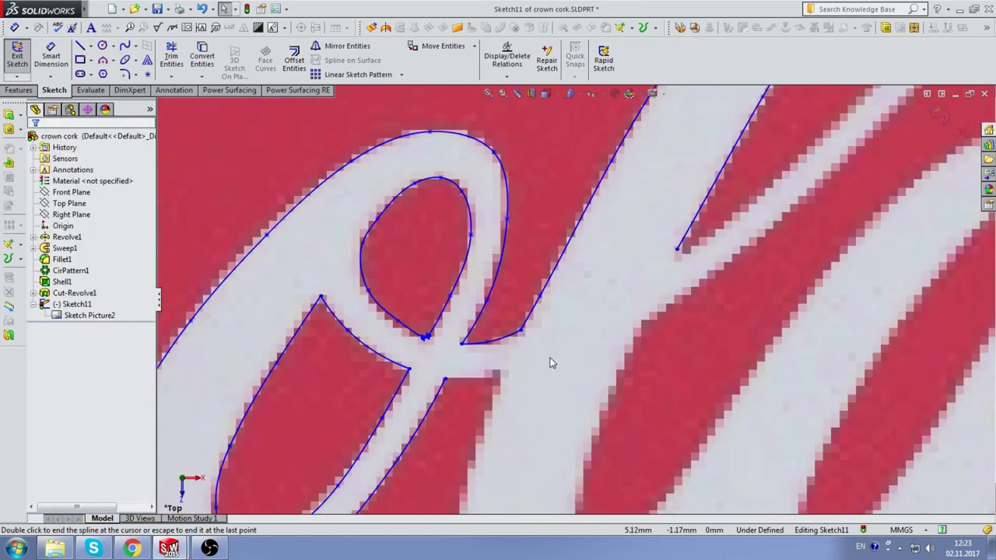
pyautogui.click(125, 46)
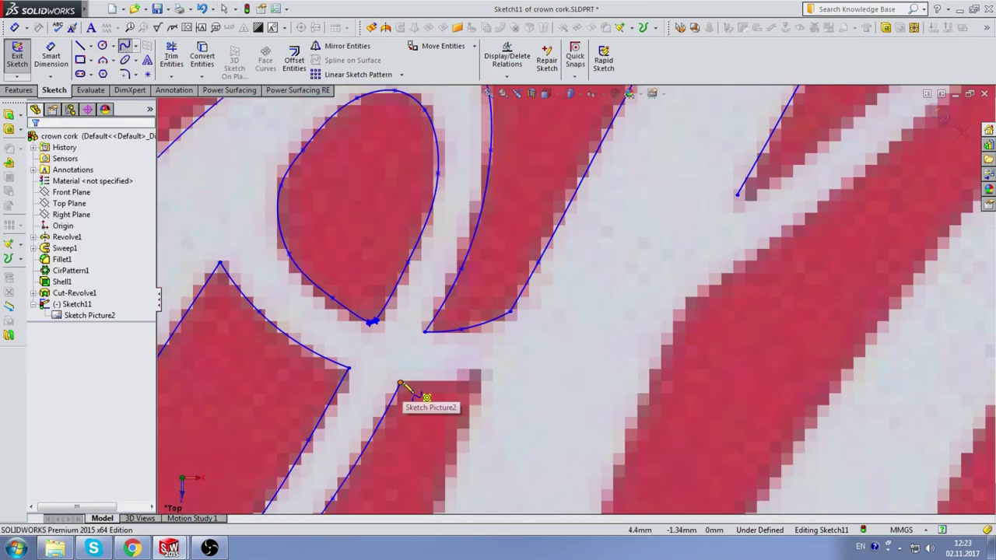
pyautogui.click(399, 383)
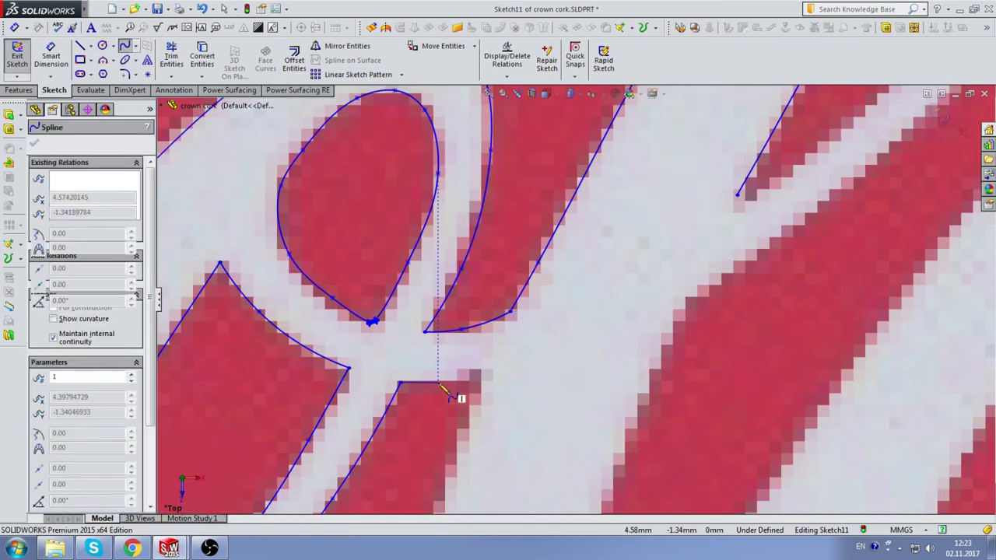
pyautogui.doubleClick(484, 374)
# Trace a spline from the existing endpoint down and around the letter's lower curve.
pyautogui.click(124, 46)
pyautogui.scroll(3, 528, 311)
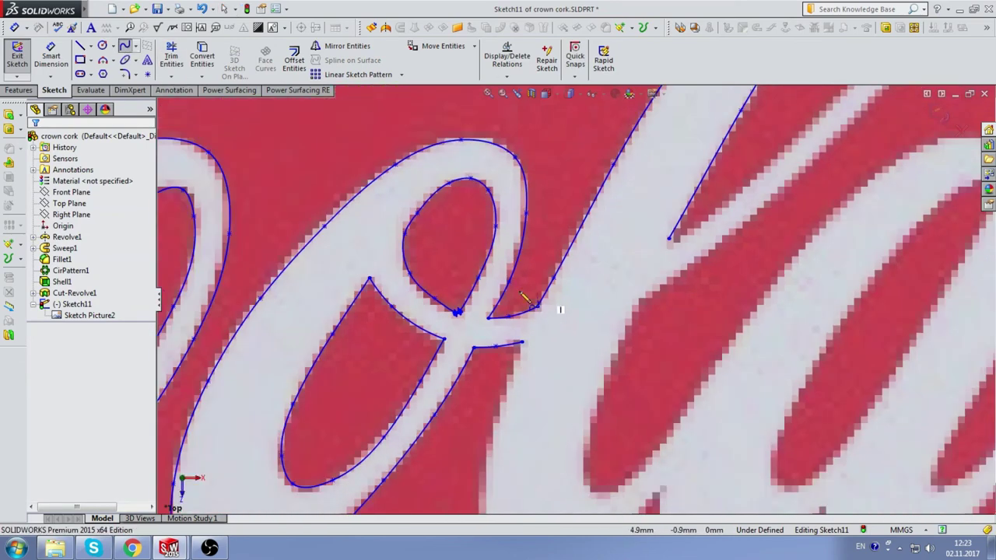
pyautogui.scroll(-4, 533, 311)
pyautogui.click(502, 249)
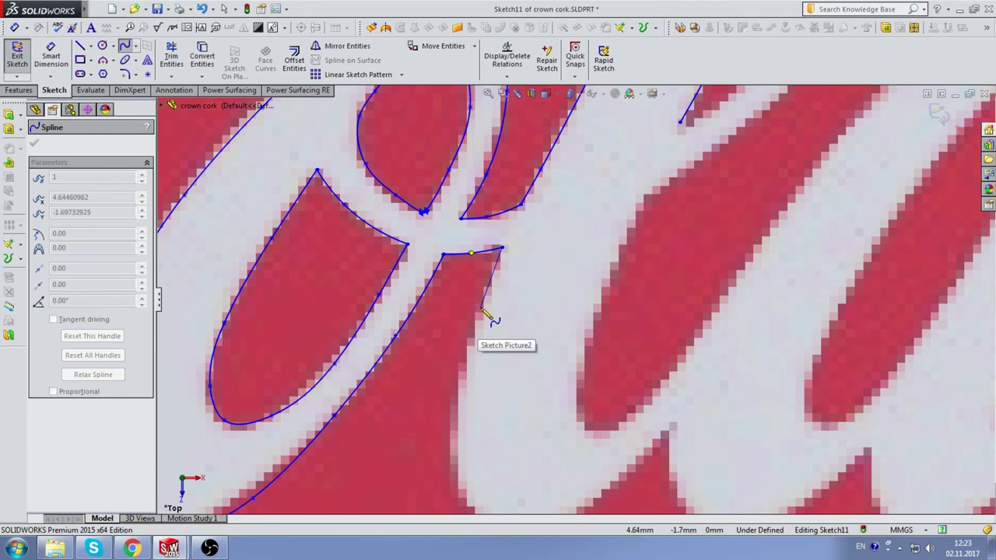
pyautogui.click(482, 310)
pyautogui.click(462, 385)
pyautogui.scroll(3, 471, 392)
pyautogui.scroll(-3, 485, 410)
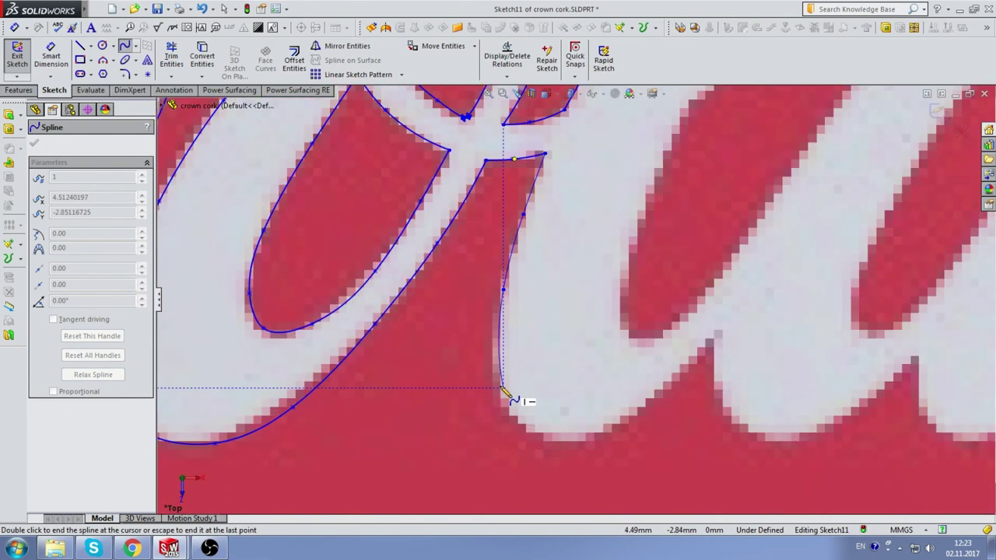
pyautogui.click(502, 387)
pyautogui.click(545, 438)
pyautogui.click(614, 424)
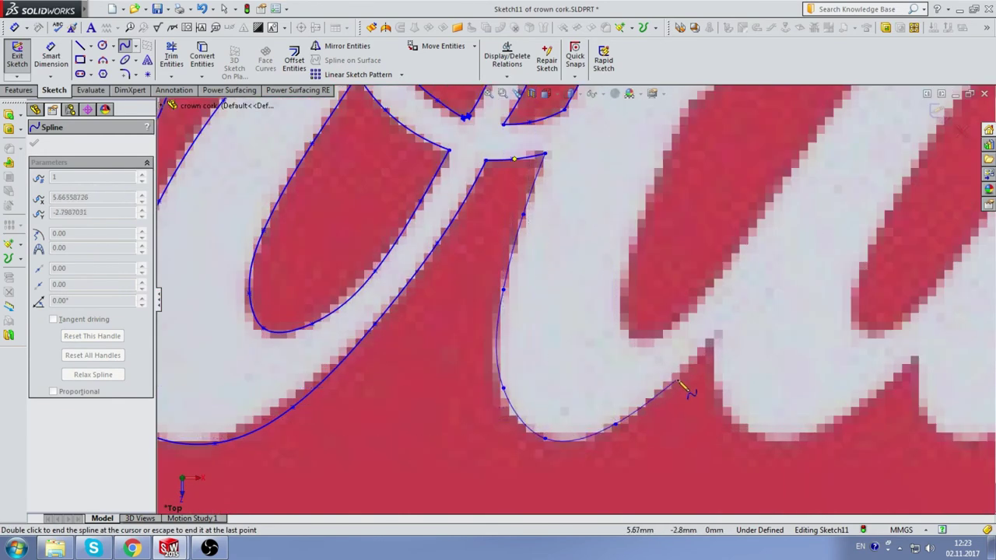
pyautogui.doubleClick(716, 341)
# Drag points on the C curl spline so it matches the picture.
pyautogui.scroll(2, 685, 277)
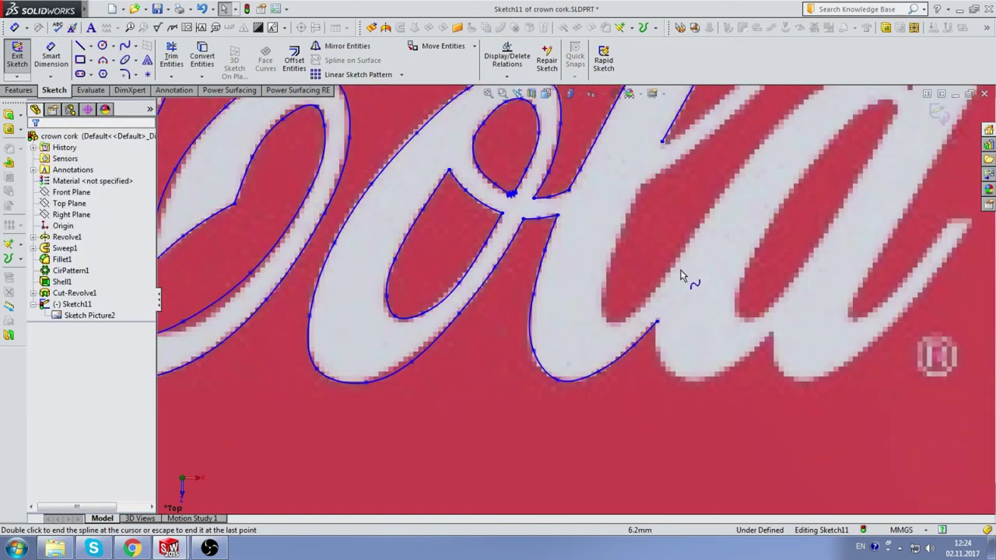
pyautogui.scroll(2, 685, 278)
pyautogui.scroll(-1, 667, 173)
pyautogui.scroll(-3, 669, 173)
pyautogui.scroll(-2, 672, 183)
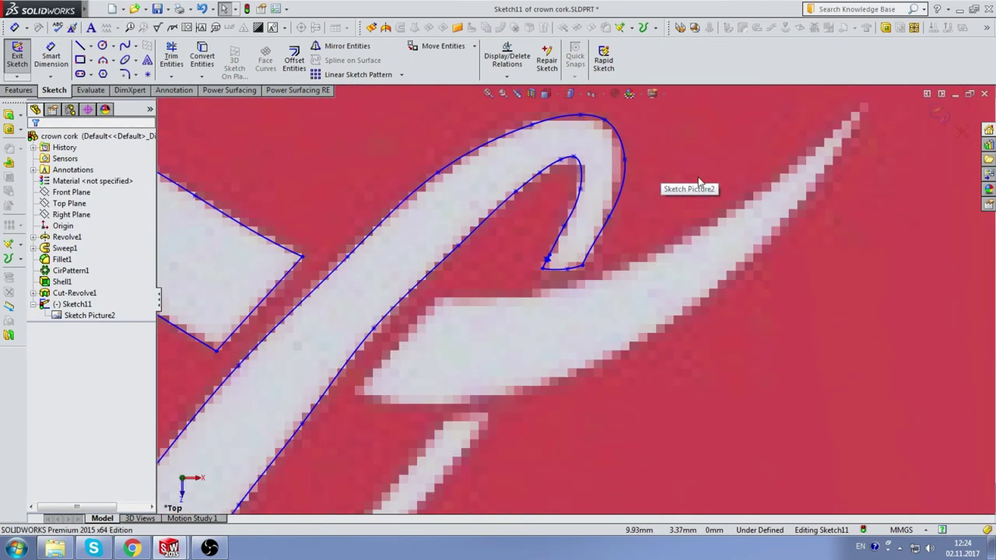
pyautogui.click(622, 161)
pyautogui.moveTo(620, 162); pyautogui.dragTo(624, 185)
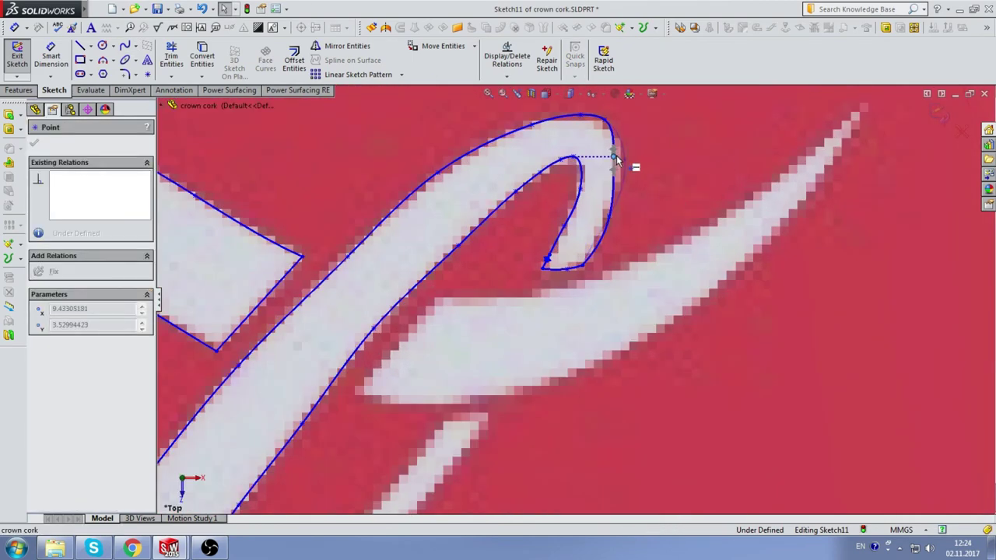
pyautogui.click(438, 176)
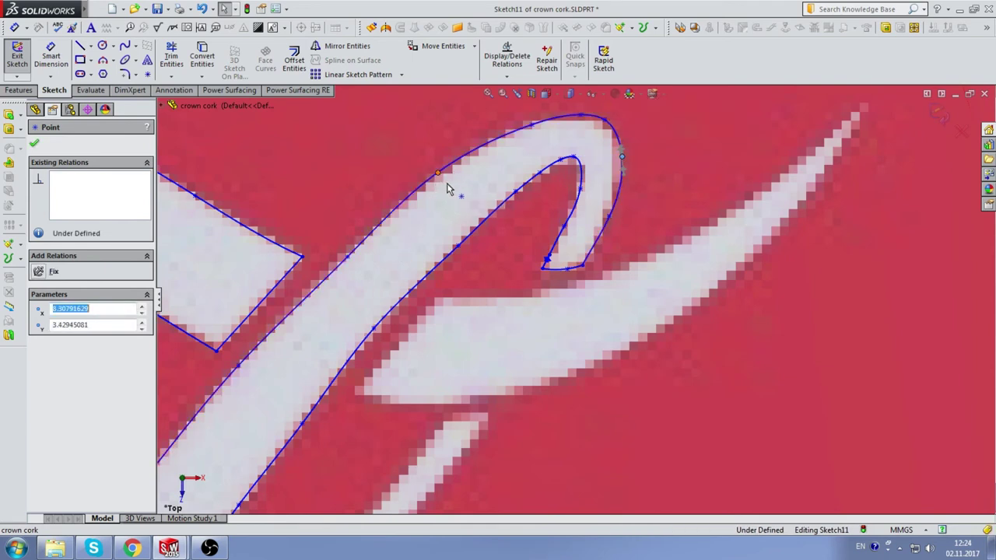
pyautogui.moveTo(448, 186); pyautogui.dragTo(450, 188)
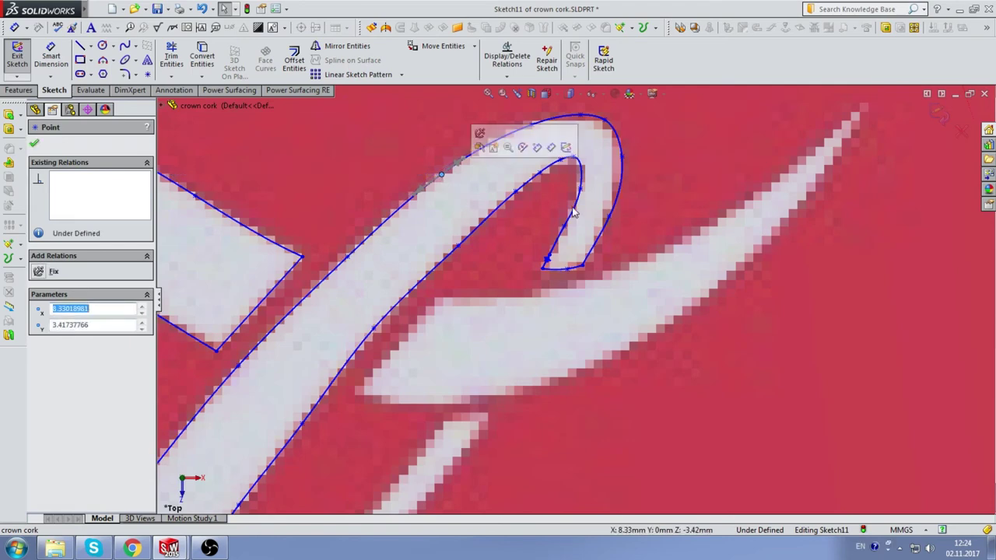
pyautogui.scroll(-5, 648, 209)
pyautogui.scroll(4, 626, 299)
pyautogui.click(625, 299)
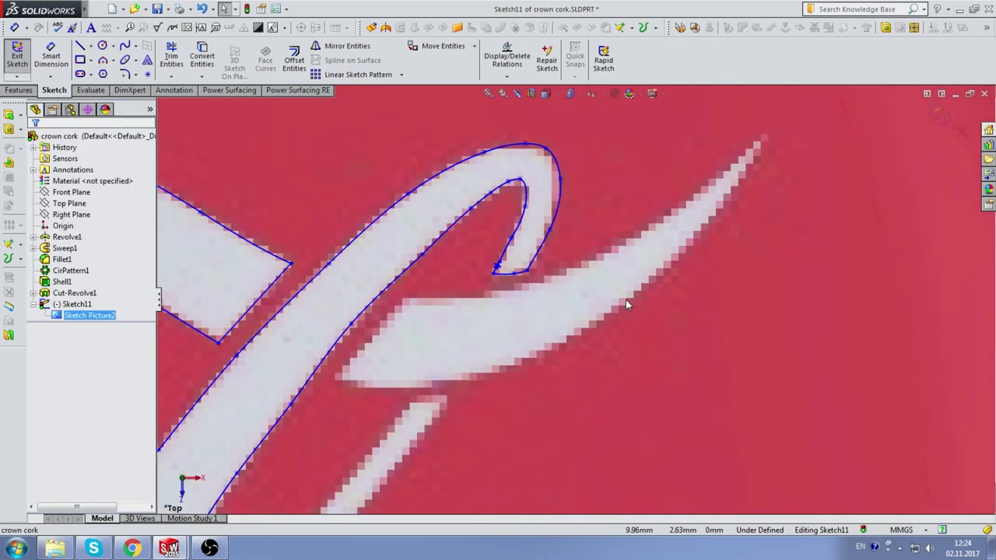
pyautogui.click(81, 48)
# Draw a straight line at the swash's end and a spline along its top edge to the tip.
pyautogui.click(402, 299)
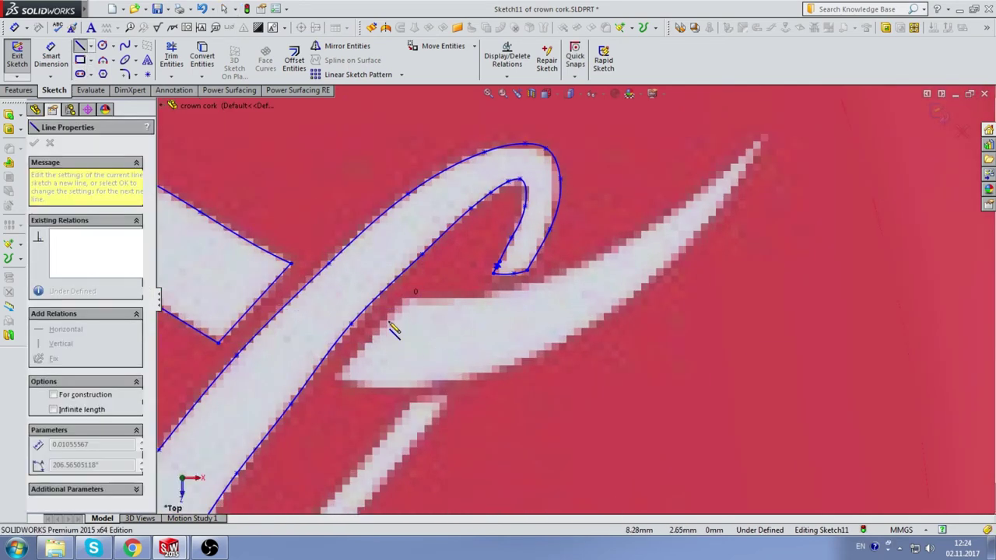
pyautogui.click(337, 379)
pyautogui.press('Escape')
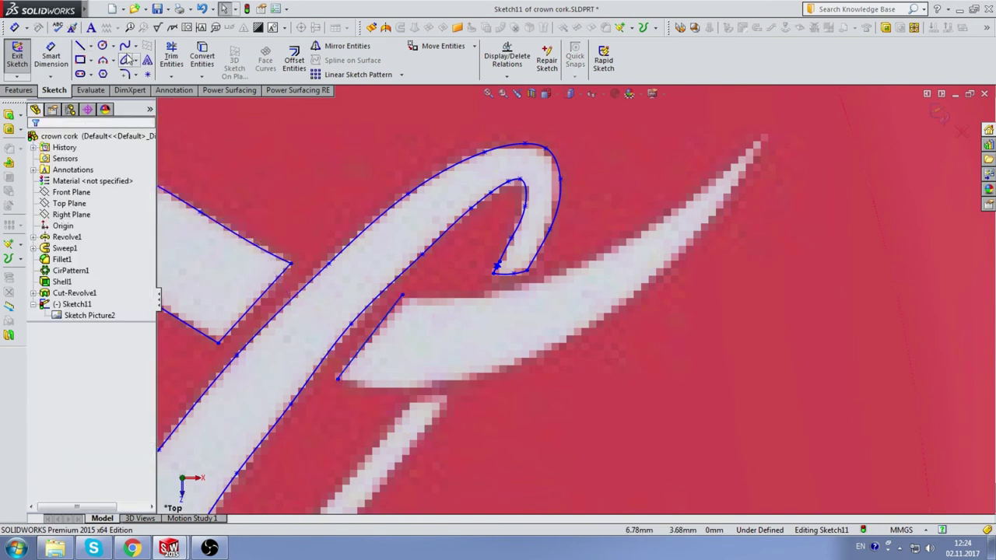
pyautogui.click(124, 45)
pyautogui.click(402, 297)
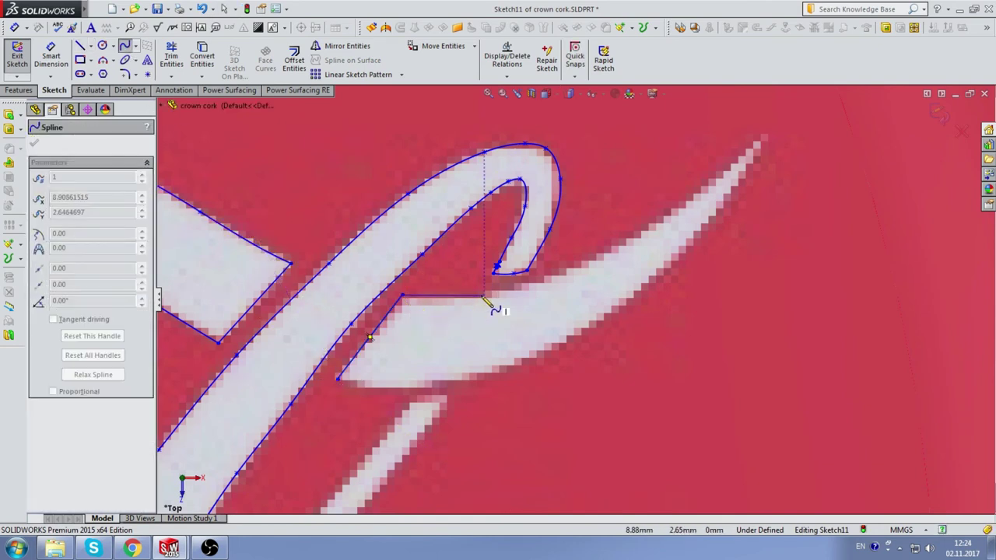
pyautogui.click(484, 295)
pyautogui.click(578, 265)
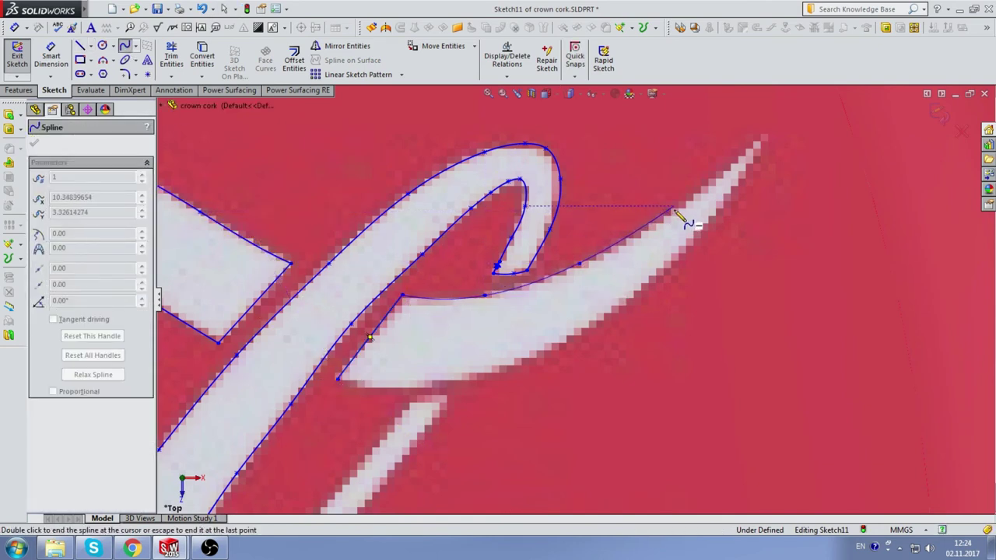
pyautogui.click(765, 135)
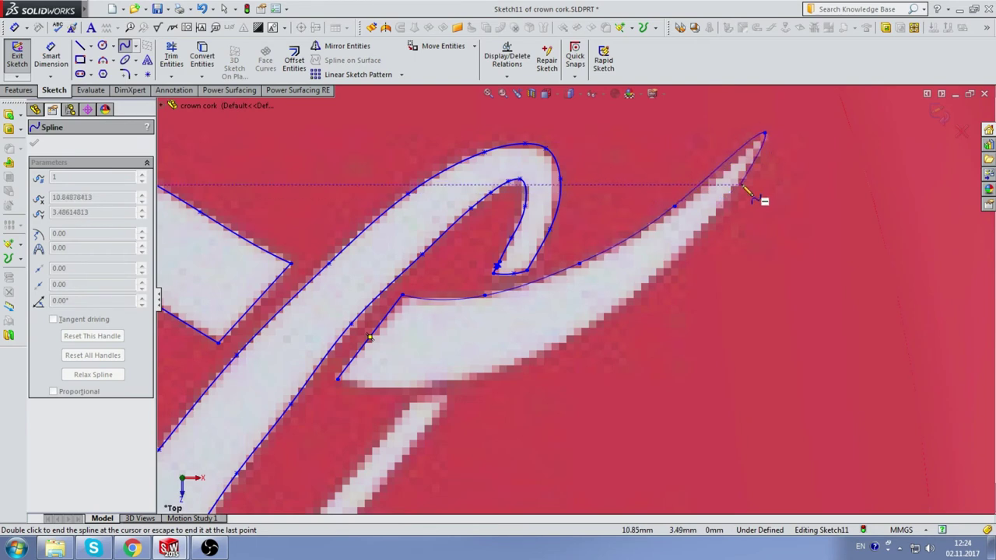
pyautogui.press('Escape')
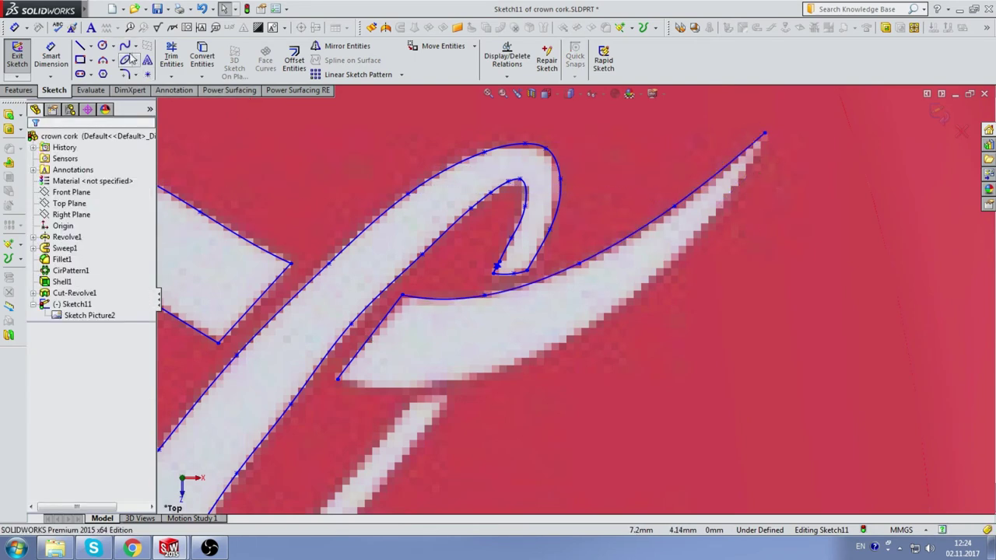
# Trace the swash's lower edge from the tip back, closing the outline at its start point.
pyautogui.click(124, 46)
pyautogui.click(765, 135)
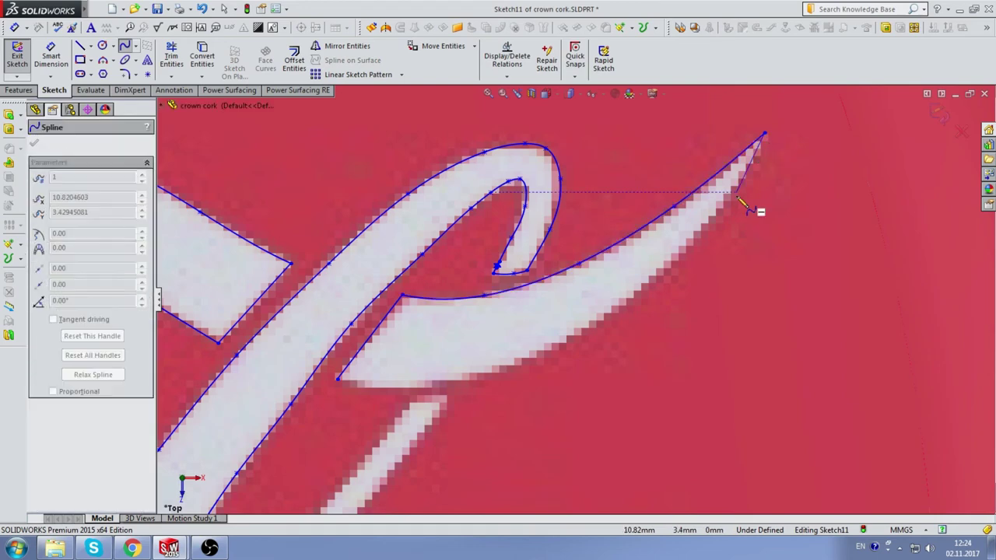
pyautogui.click(733, 192)
pyautogui.click(674, 263)
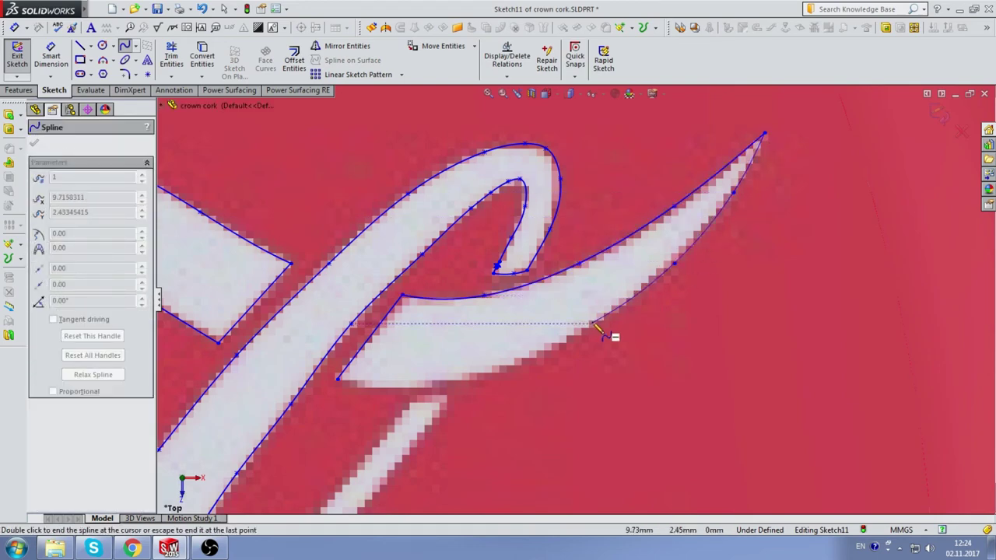
pyautogui.click(596, 324)
pyautogui.scroll(-2, 451, 386)
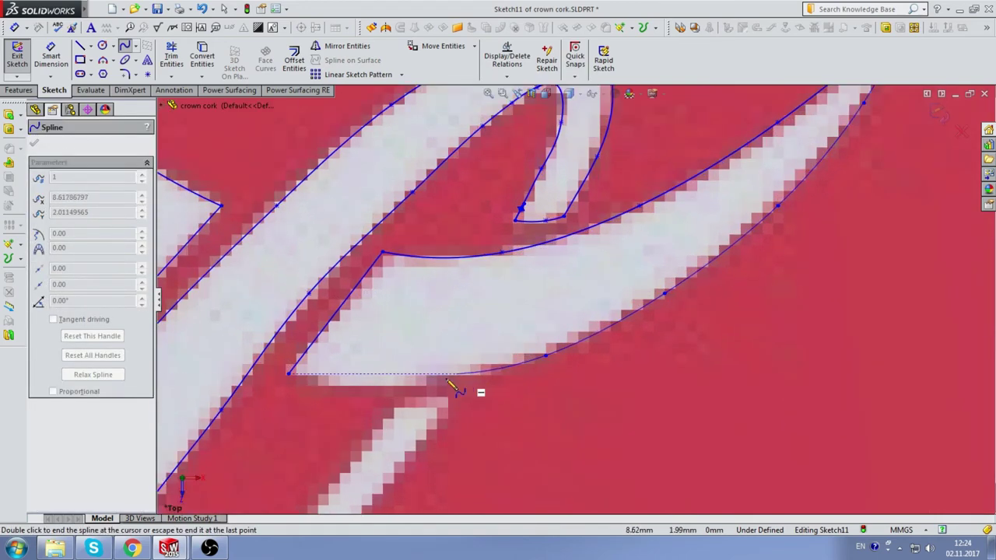
pyautogui.click(425, 381)
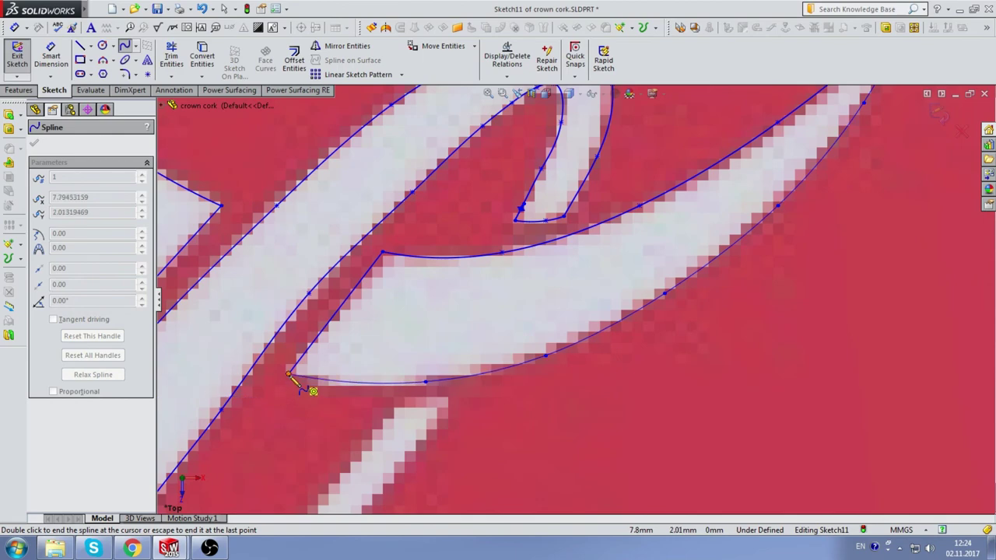
pyautogui.click(288, 375)
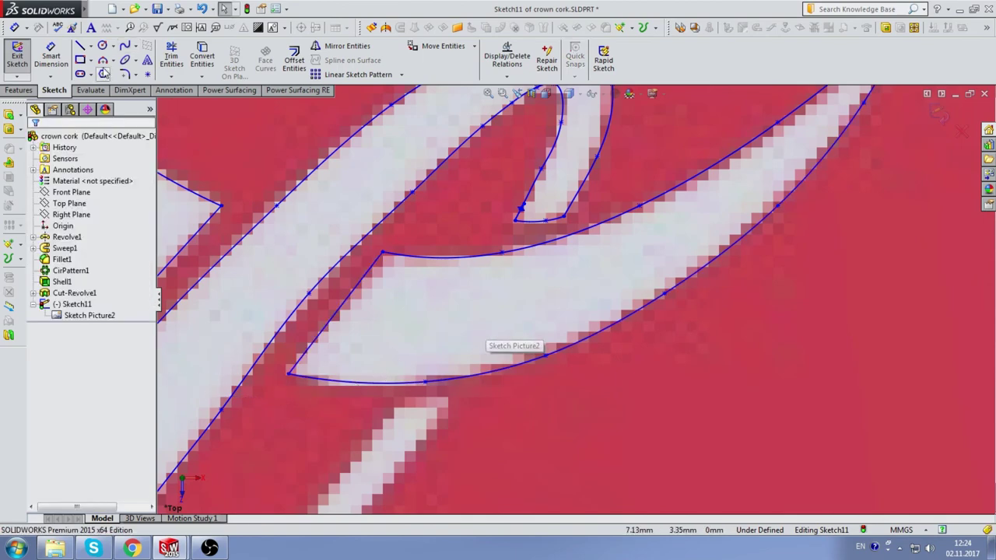
# Add a short three-point spline capping the stroke tip below.
pyautogui.click(125, 51)
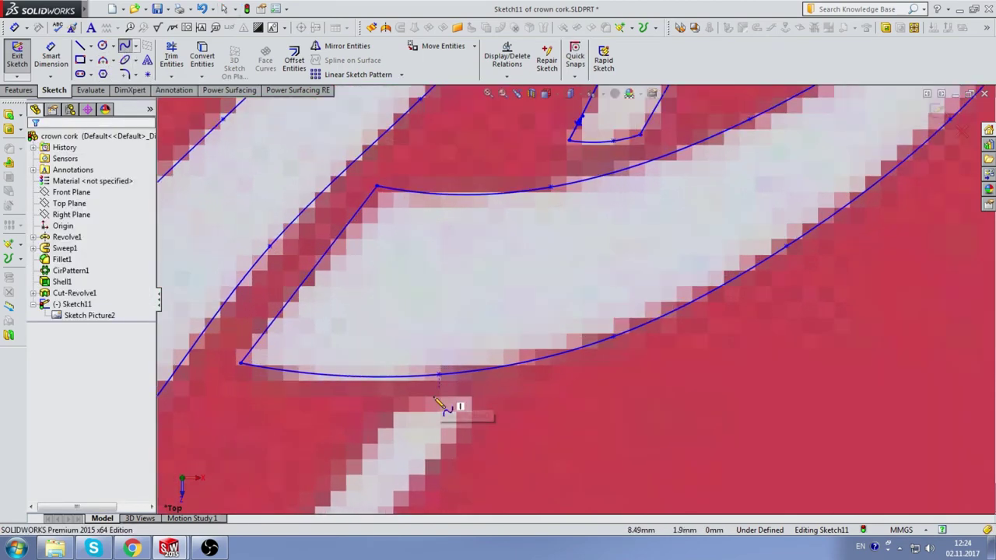
pyautogui.scroll(-2, 420, 400)
pyautogui.click(398, 406)
pyautogui.click(440, 407)
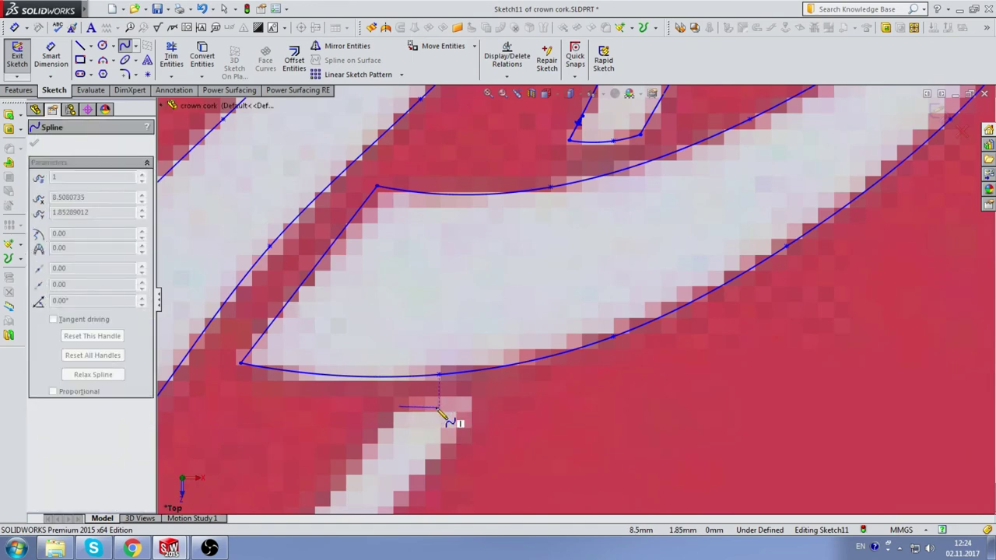
pyautogui.doubleClick(479, 403)
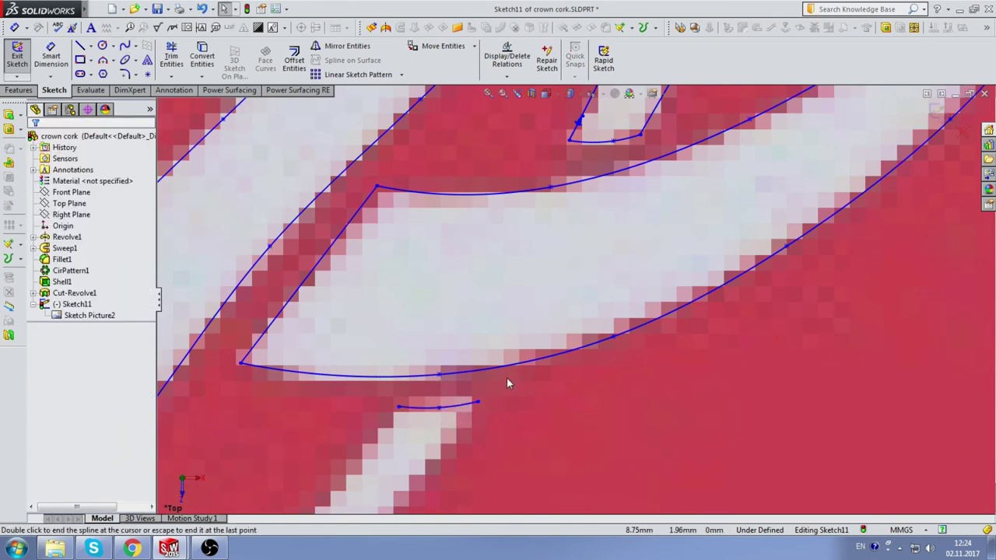
pyautogui.scroll(3, 498, 380)
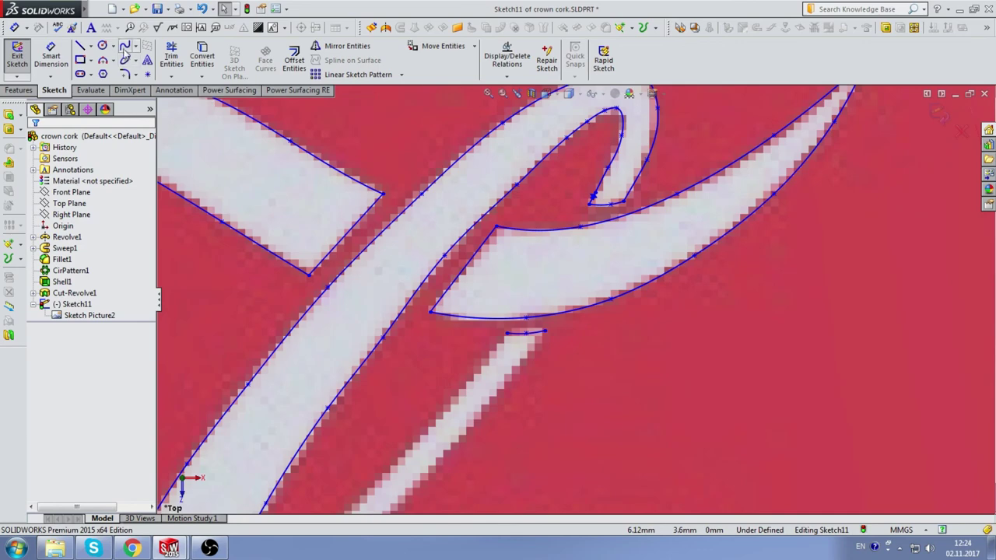
# Trace one edge of the thin diagonal stroke with a spline, from the existing endpoint to its lower tip.
pyautogui.click(125, 49)
pyautogui.scroll(1, 382, 267)
pyautogui.scroll(1, 471, 389)
pyautogui.scroll(-2, 582, 288)
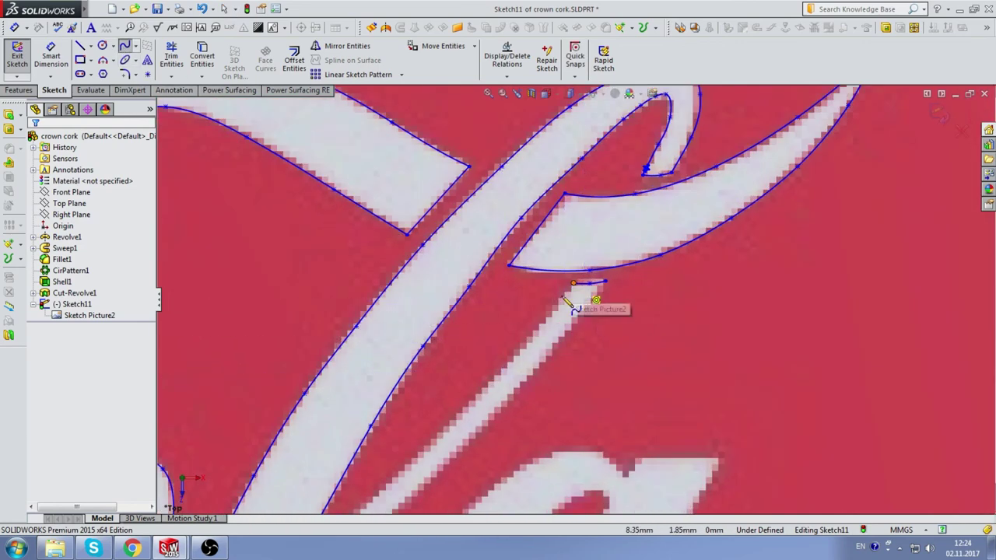
pyautogui.click(574, 283)
pyautogui.click(537, 330)
pyautogui.scroll(1, 498, 385)
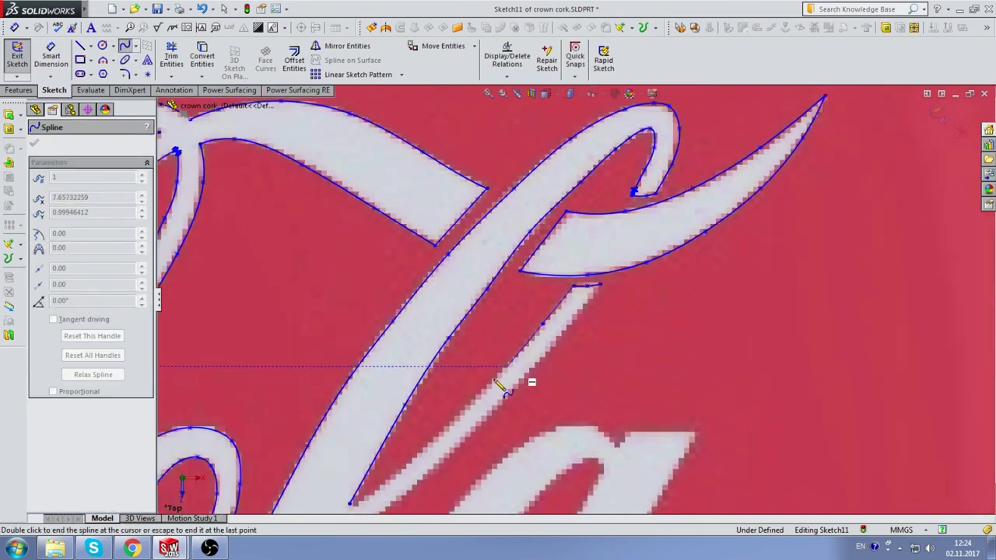
pyautogui.scroll(-1, 497, 387)
pyautogui.click(572, 306)
pyautogui.click(526, 349)
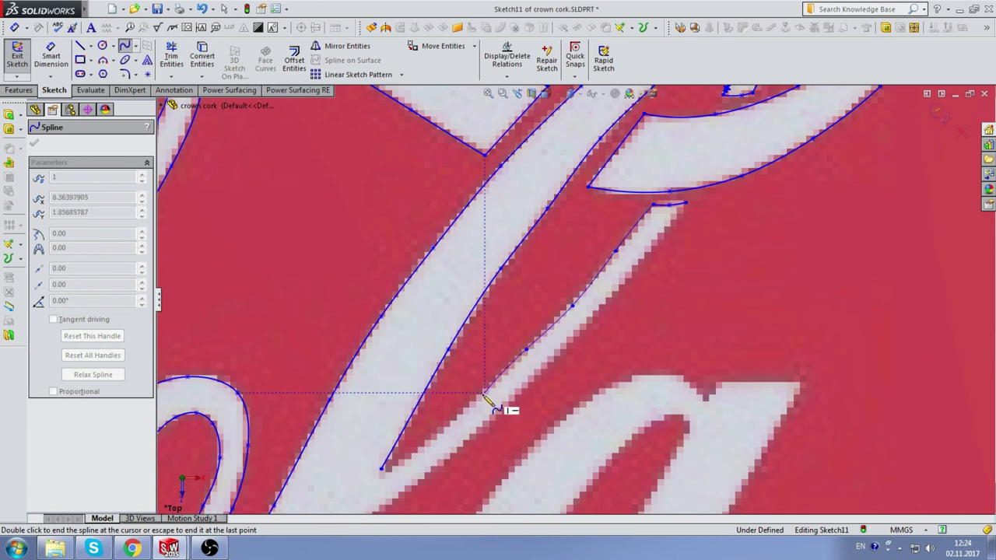
pyautogui.click(483, 392)
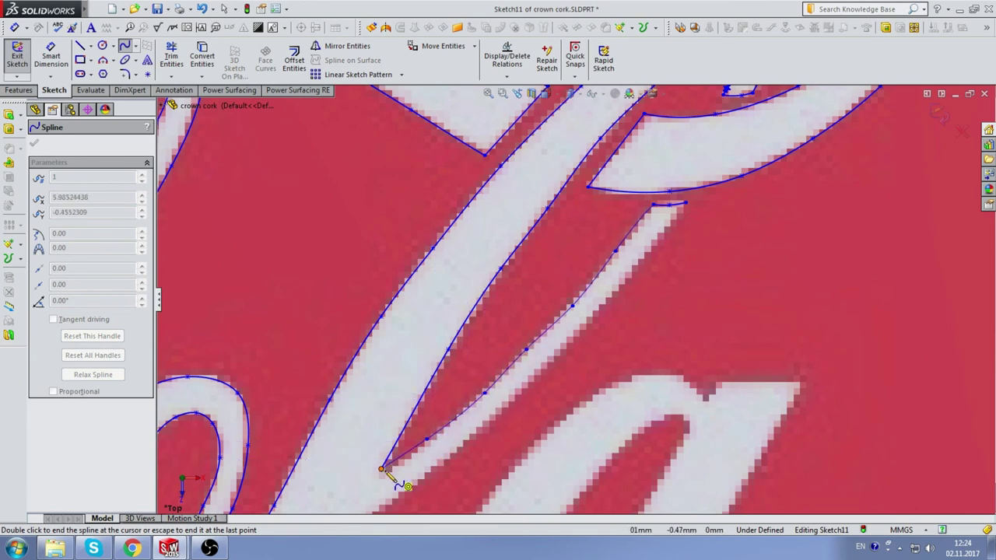
pyautogui.scroll(-2, 394, 476)
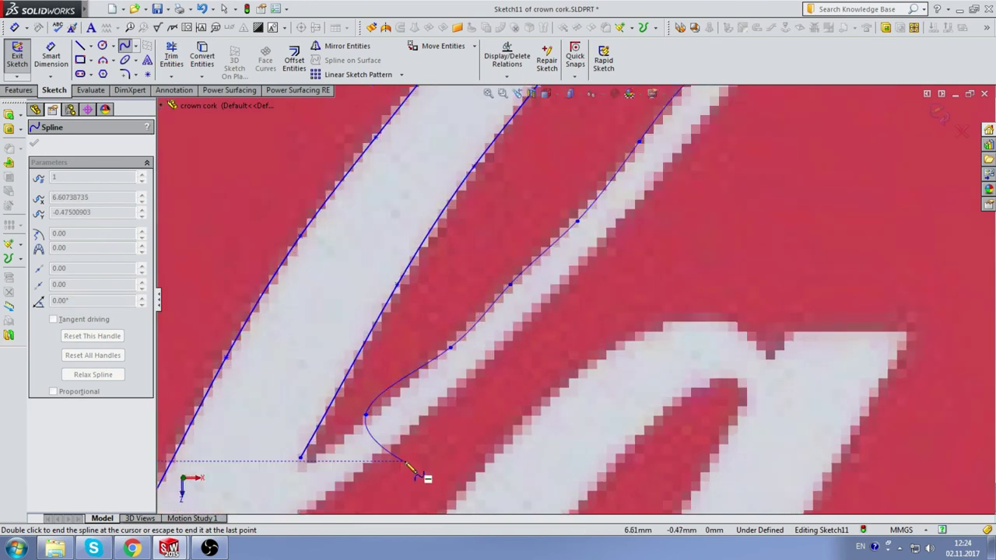
pyautogui.doubleClick(302, 458)
pyautogui.scroll(3, 301, 458)
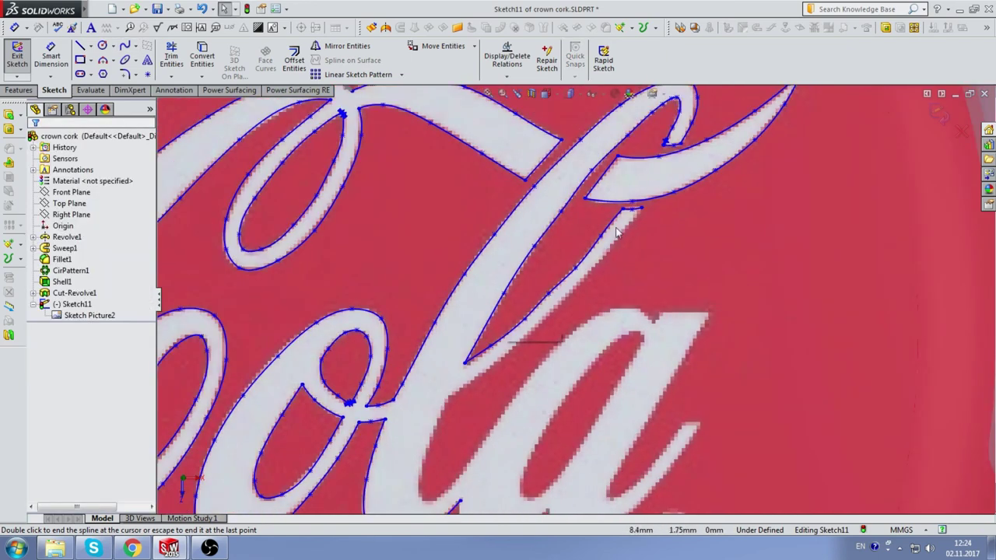
pyautogui.scroll(-3, 596, 179)
# Spline the stroke's other edge from its top corner to the base, nudging one point onto the edge.
pyautogui.click(124, 46)
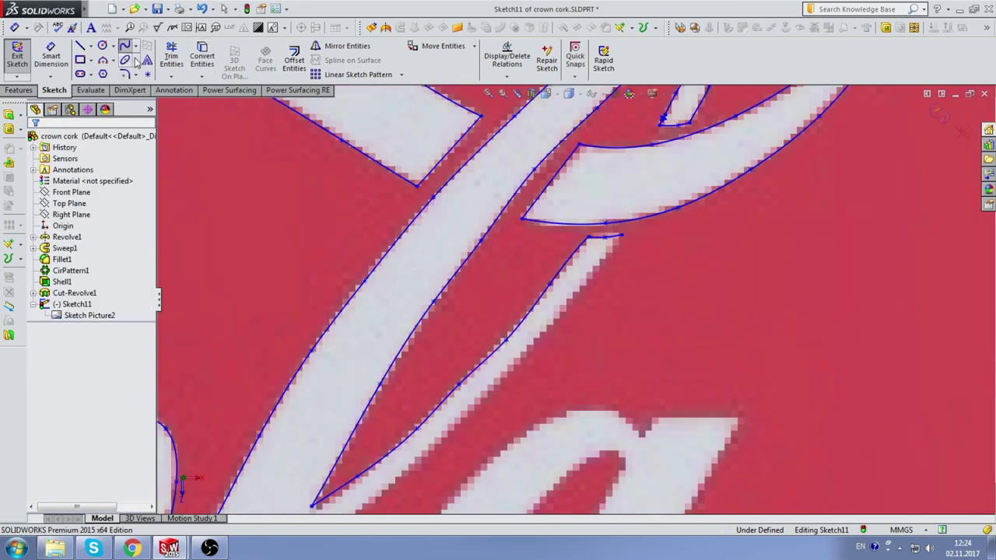
pyautogui.click(605, 236)
pyautogui.click(580, 294)
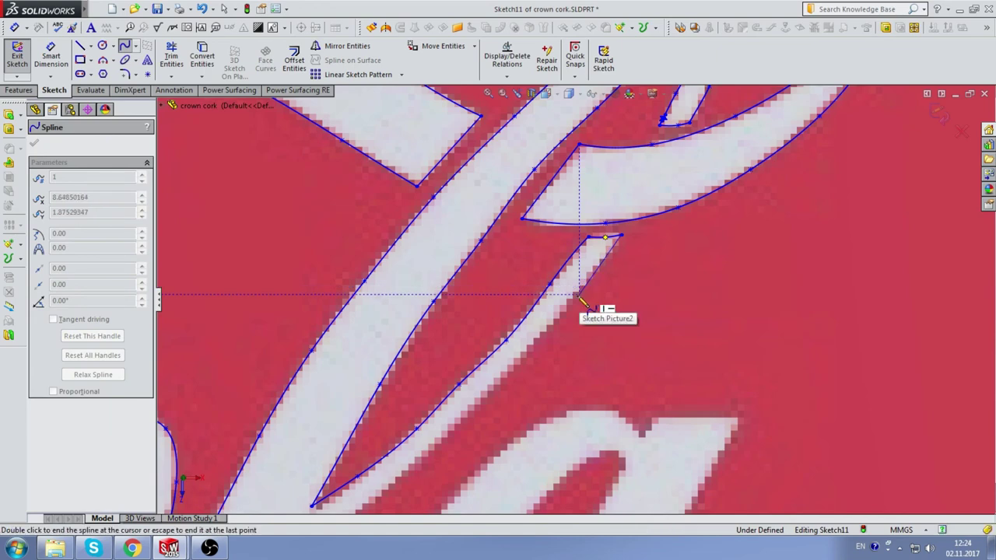
pyautogui.click(522, 364)
pyautogui.scroll(3, 523, 364)
pyautogui.scroll(-3, 531, 354)
pyautogui.click(535, 346)
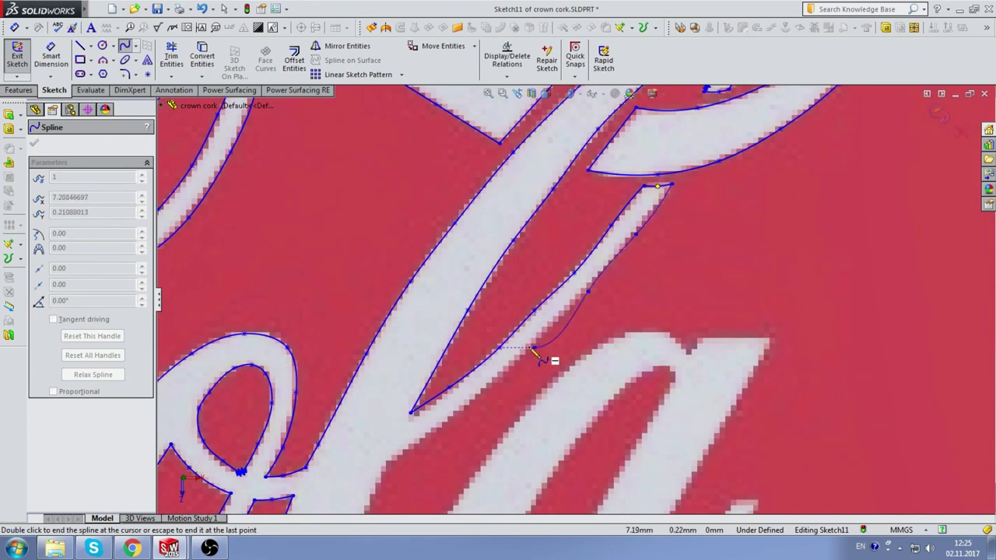
pyautogui.click(465, 405)
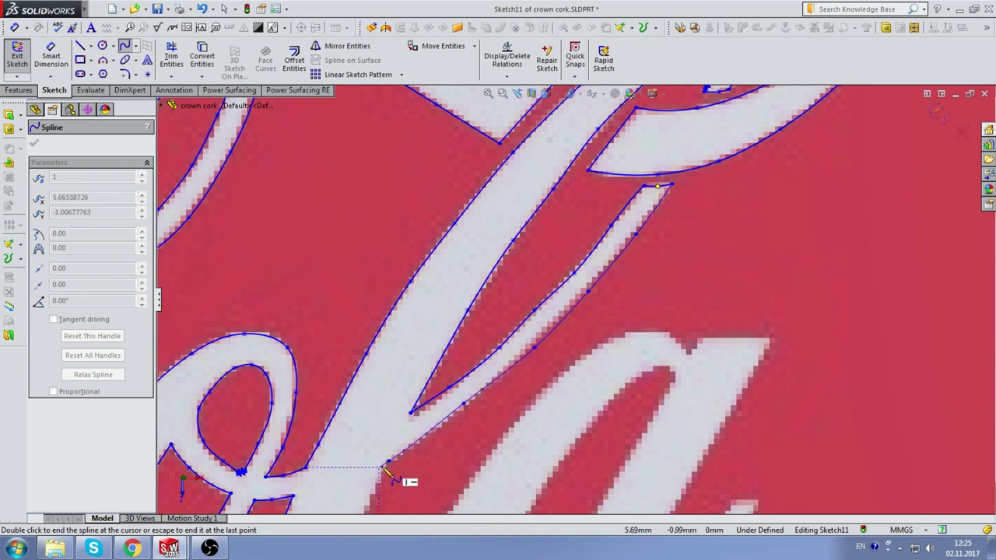
pyautogui.doubleClick(388, 464)
pyautogui.scroll(2, 462, 417)
pyautogui.scroll(-3, 551, 329)
pyautogui.scroll(-3, 550, 329)
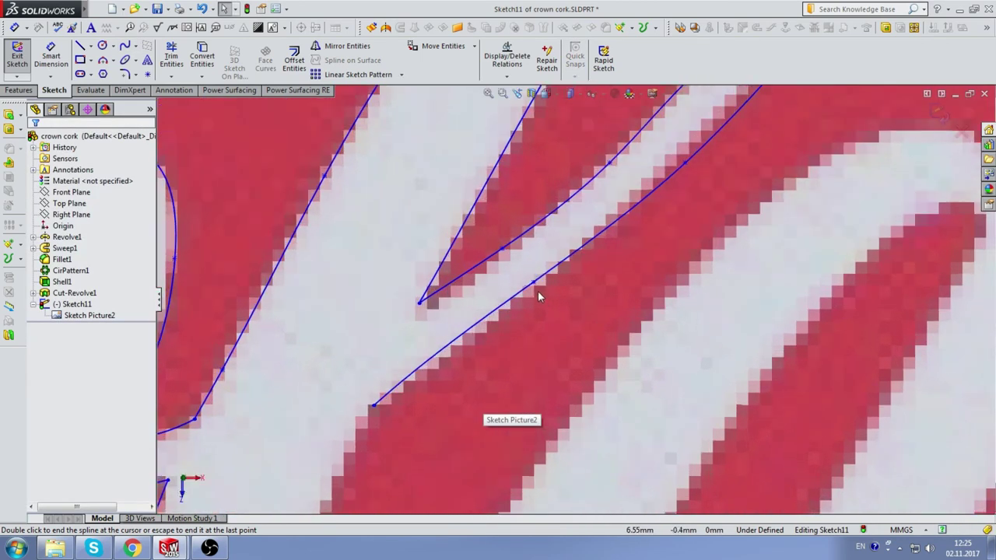
pyautogui.moveTo(538, 290); pyautogui.dragTo(529, 290)
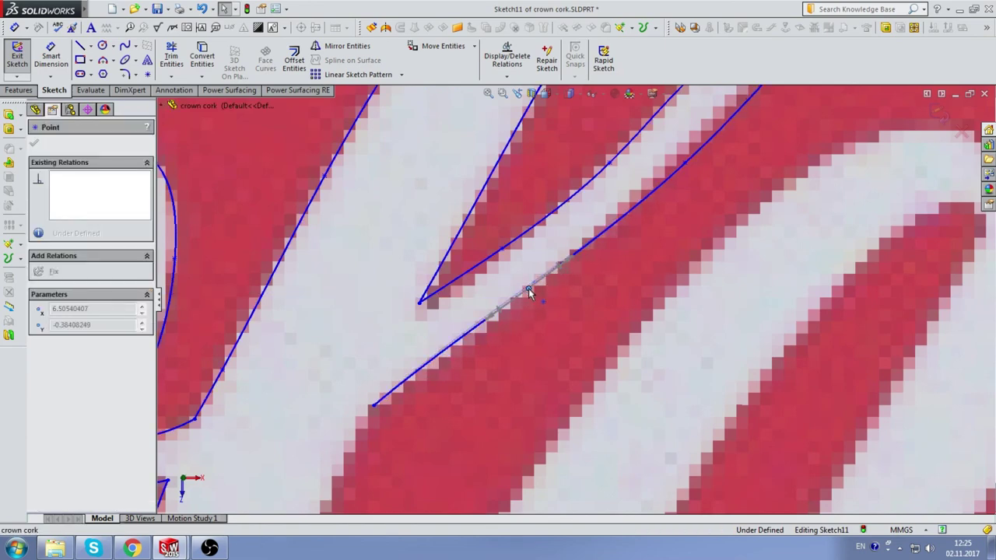
# Trace the letter's inner edge with a spline from the existing endpoint up to the hook's end.
pyautogui.scroll(3, 581, 306)
pyautogui.scroll(-2, 581, 305)
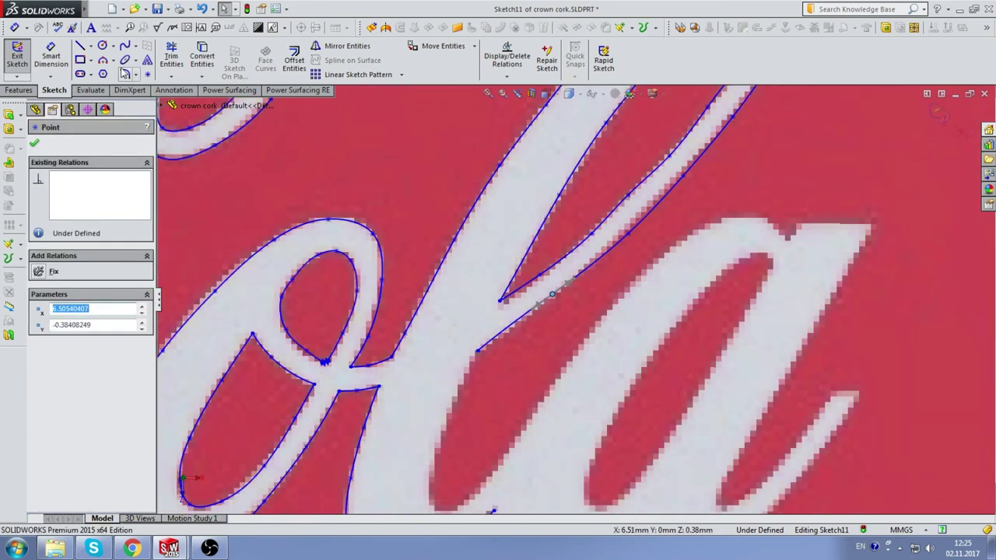
pyautogui.click(124, 46)
pyautogui.scroll(3, 501, 337)
pyautogui.scroll(-1, 574, 382)
pyautogui.scroll(-2, 528, 302)
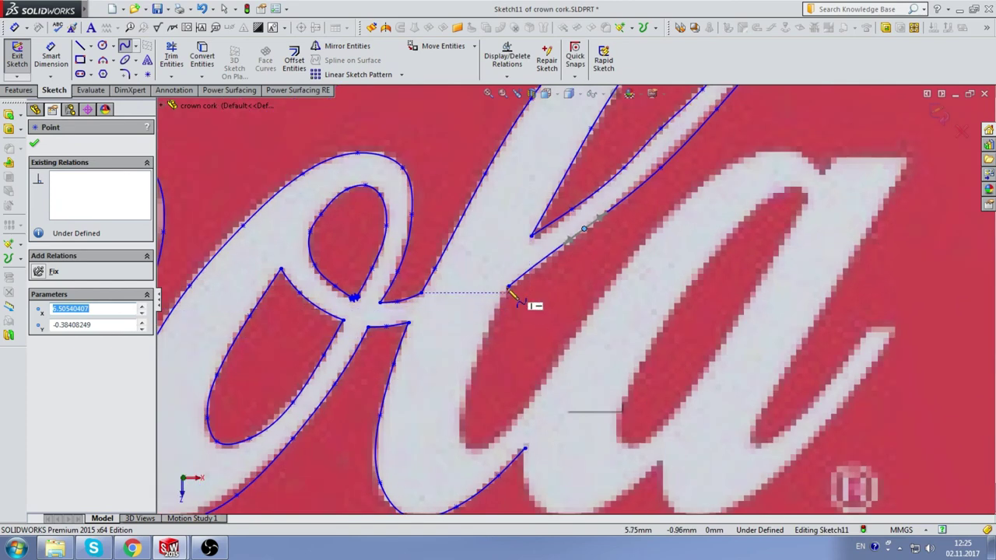
pyautogui.click(508, 286)
pyautogui.click(484, 339)
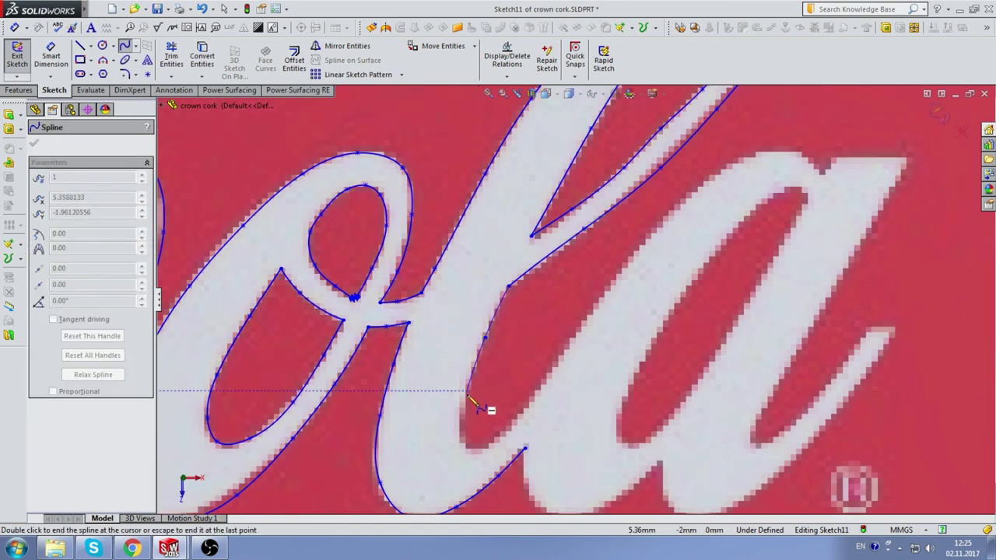
pyautogui.click(463, 439)
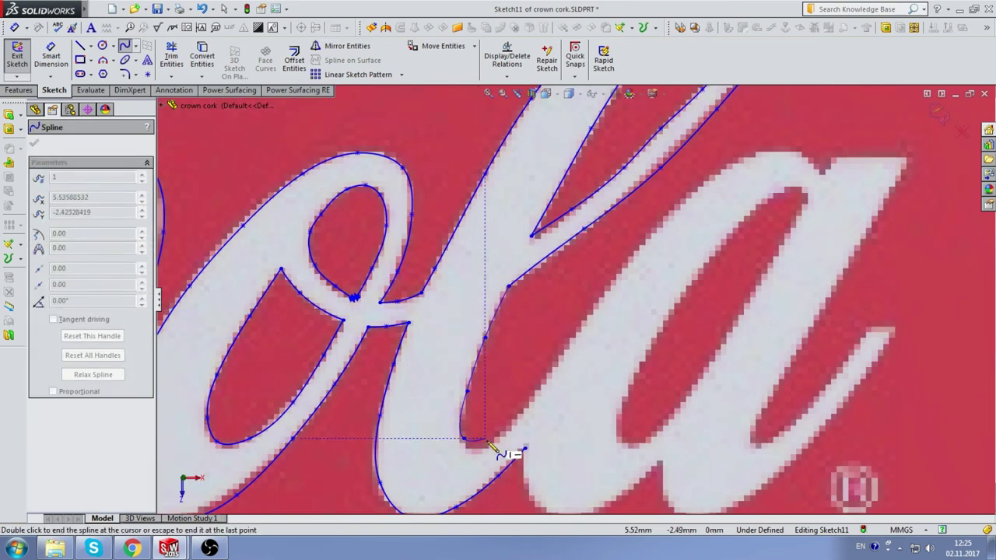
pyautogui.scroll(-2, 490, 445)
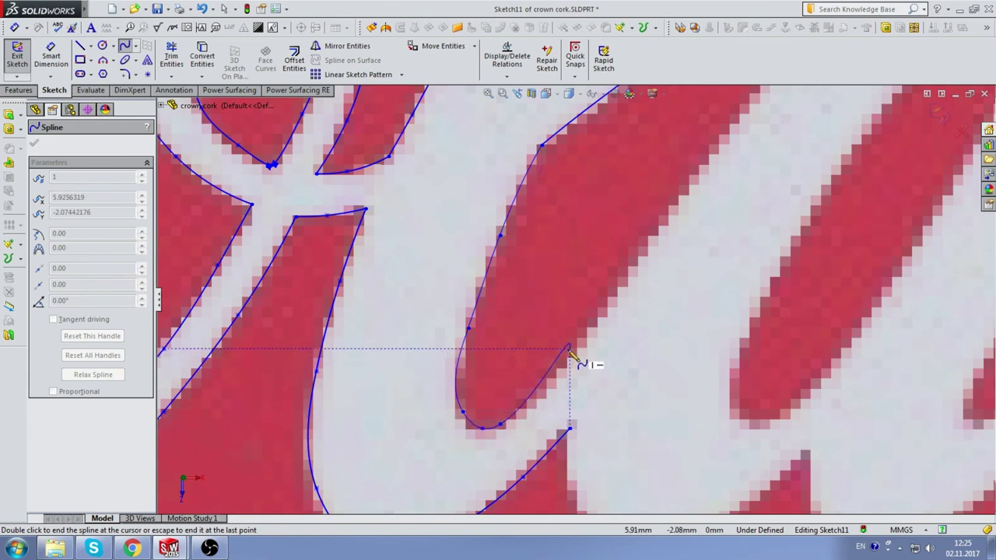
pyautogui.scroll(-1, 576, 356)
pyautogui.scroll(2, 560, 372)
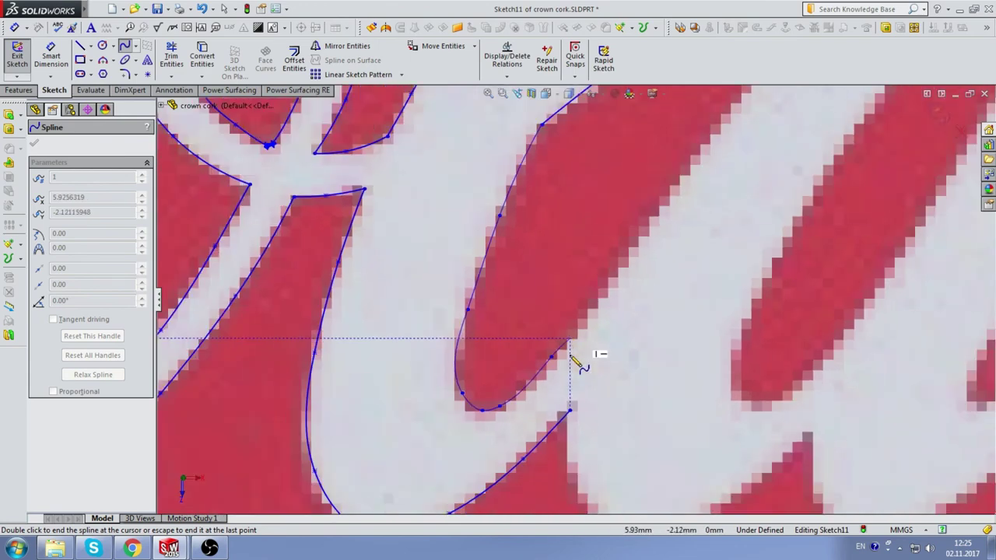
pyautogui.scroll(-1, 606, 311)
pyautogui.scroll(-1, 622, 288)
pyautogui.click(578, 311)
pyautogui.scroll(3, 591, 318)
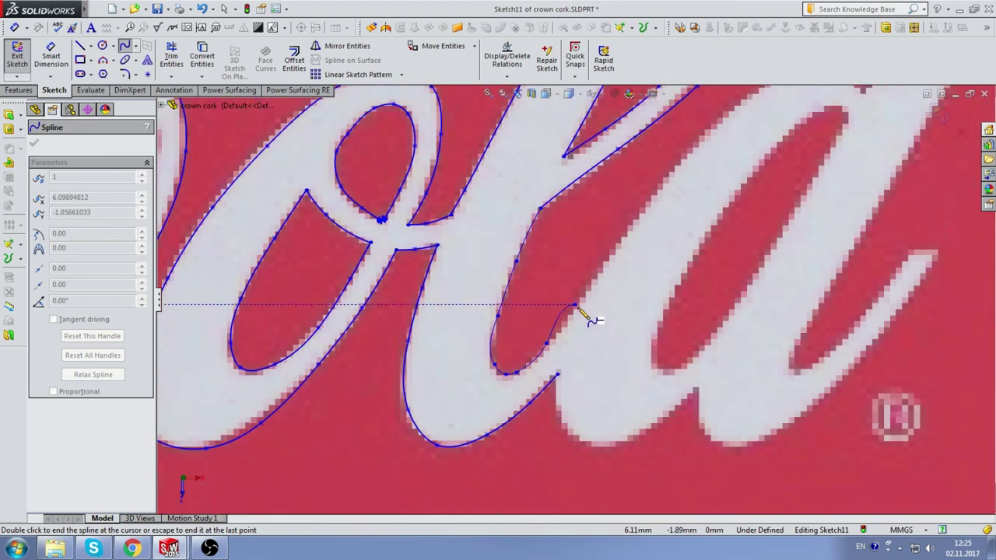
pyautogui.scroll(-3, 614, 249)
pyautogui.scroll(1, 611, 264)
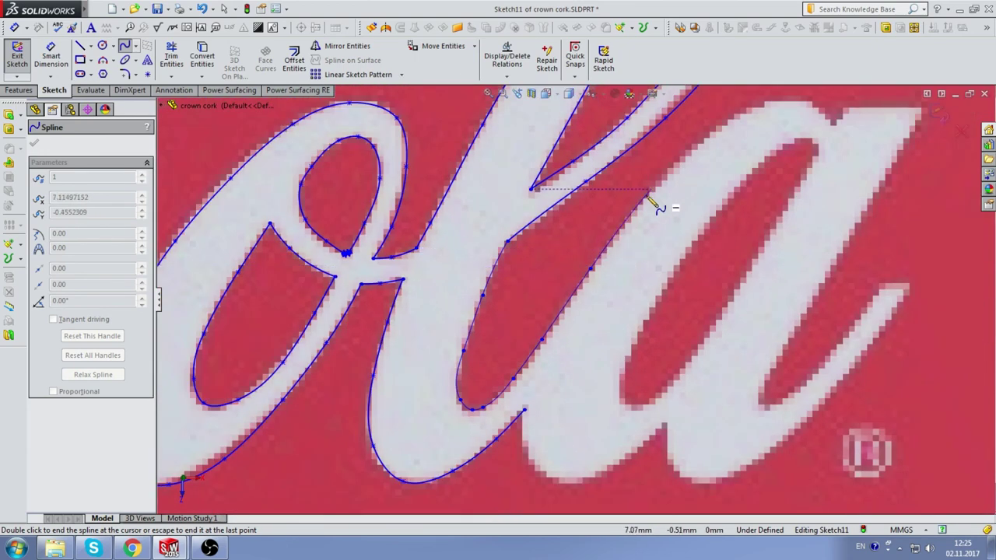
pyautogui.scroll(2, 658, 202)
pyautogui.scroll(-4, 653, 217)
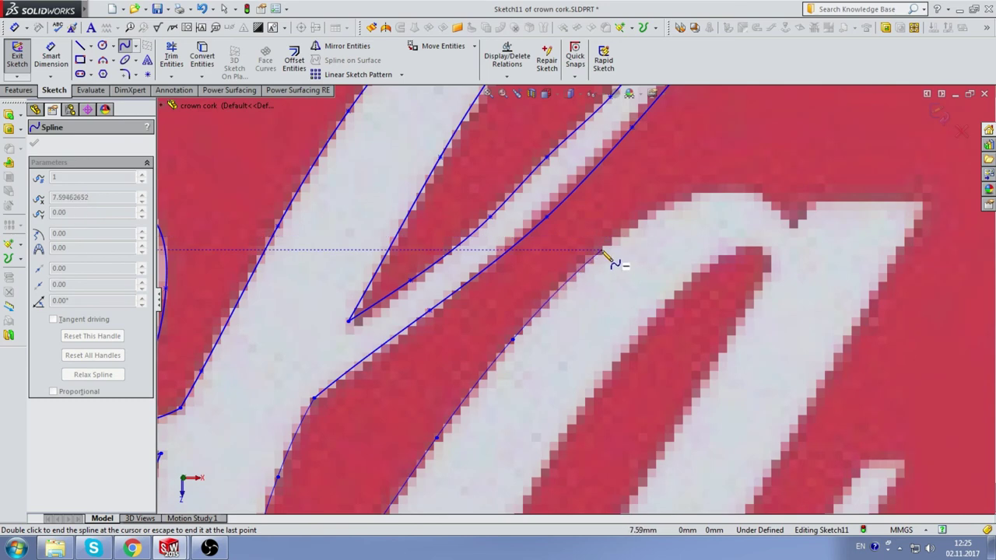
pyautogui.click(599, 251)
pyautogui.click(669, 206)
pyautogui.click(725, 187)
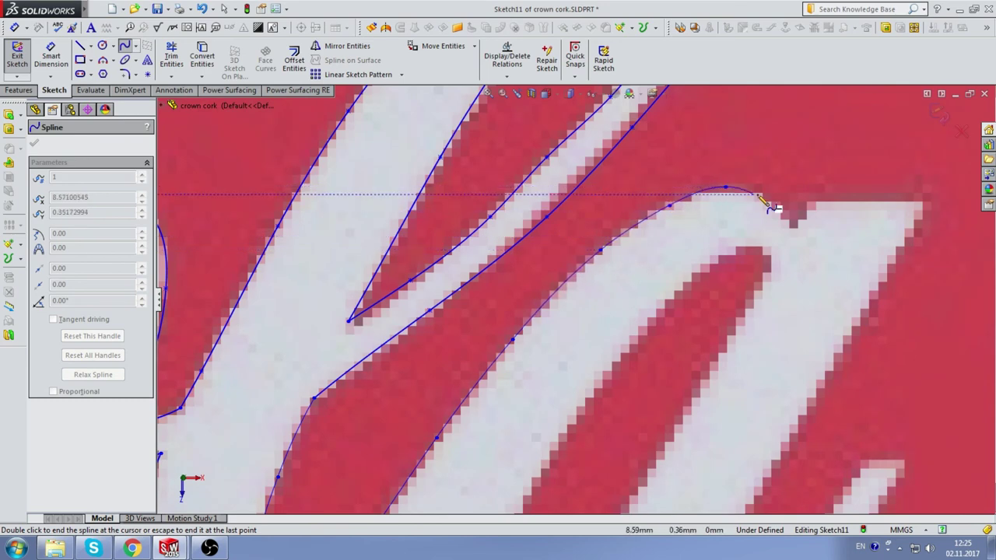
pyautogui.doubleClick(793, 227)
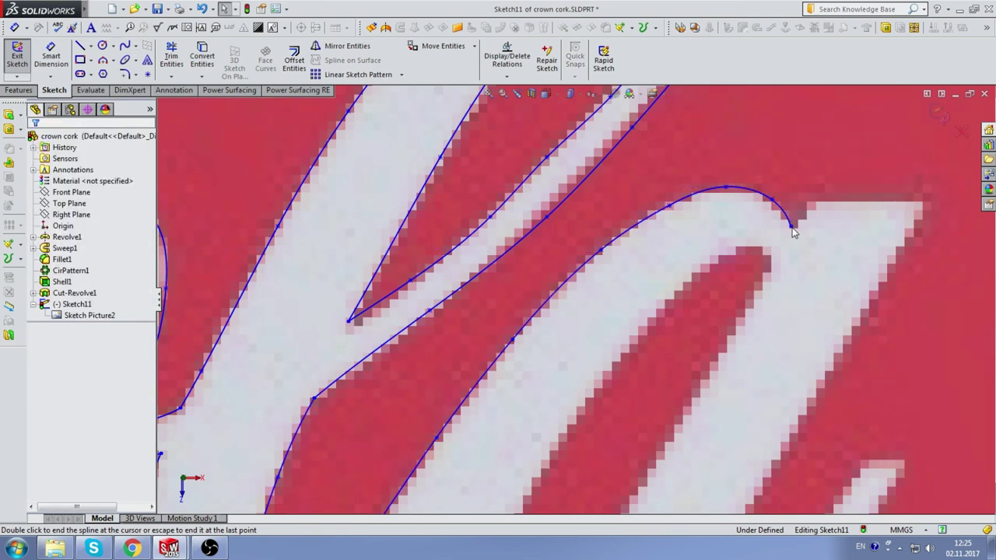
pyautogui.scroll(-1, 691, 265)
# Wrap a second spline around the next diagonal stroke: down one edge, round the base, back up.
pyautogui.click(124, 45)
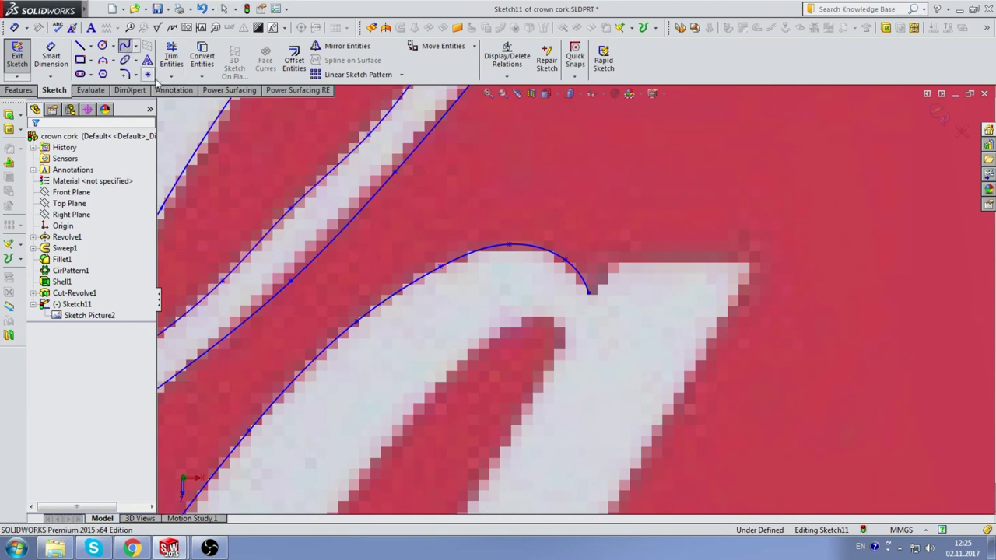
pyautogui.scroll(1, 695, 297)
pyautogui.scroll(-1, 537, 373)
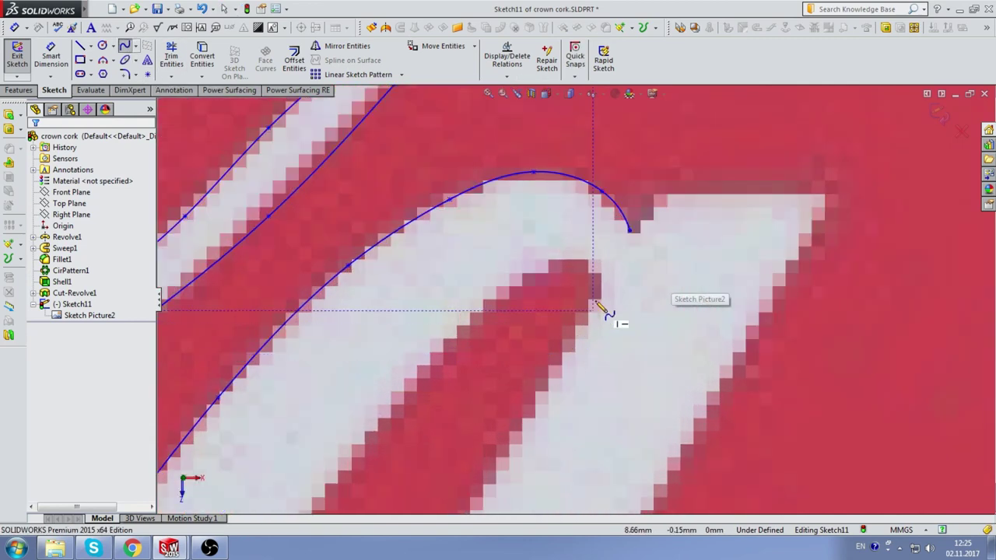
pyautogui.click(602, 287)
pyautogui.click(580, 265)
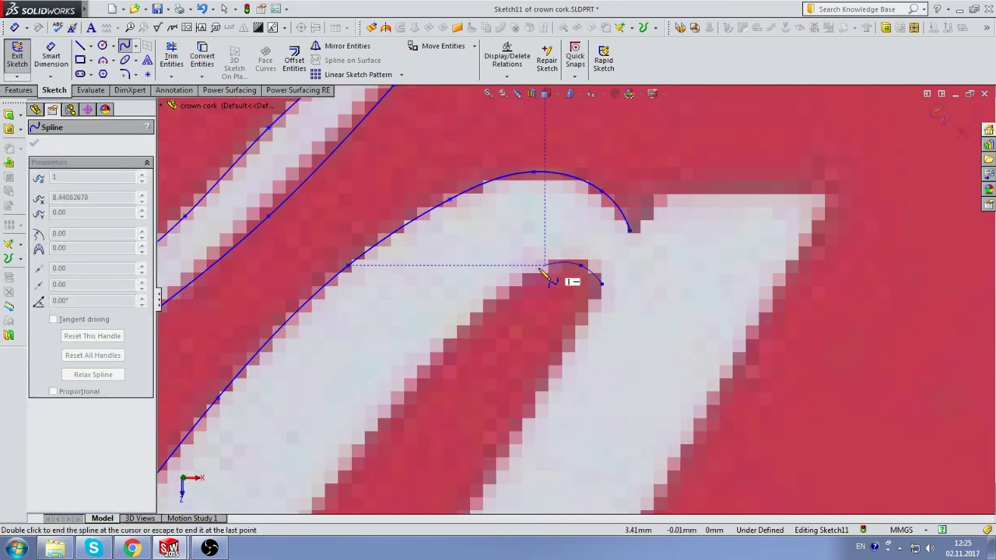
pyautogui.scroll(1, 465, 343)
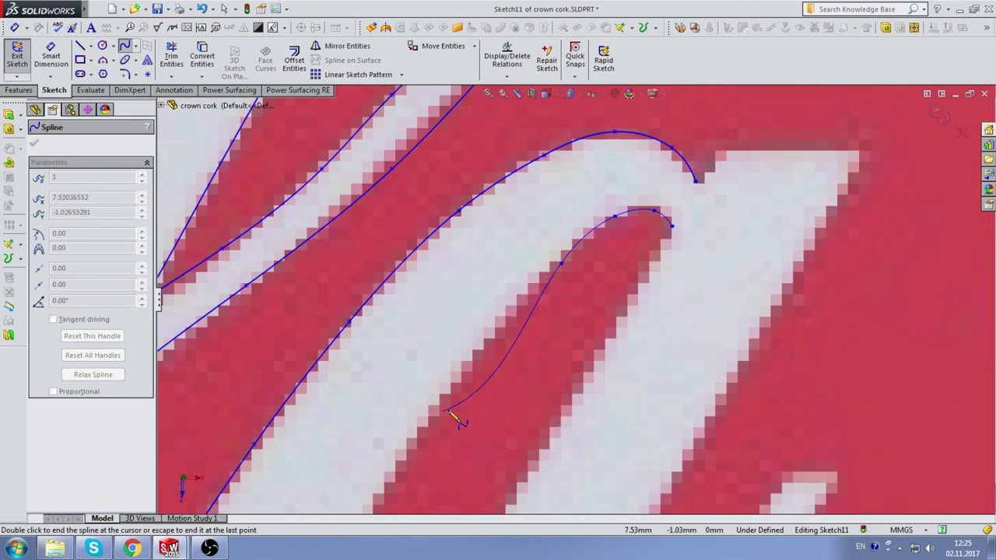
pyautogui.click(519, 299)
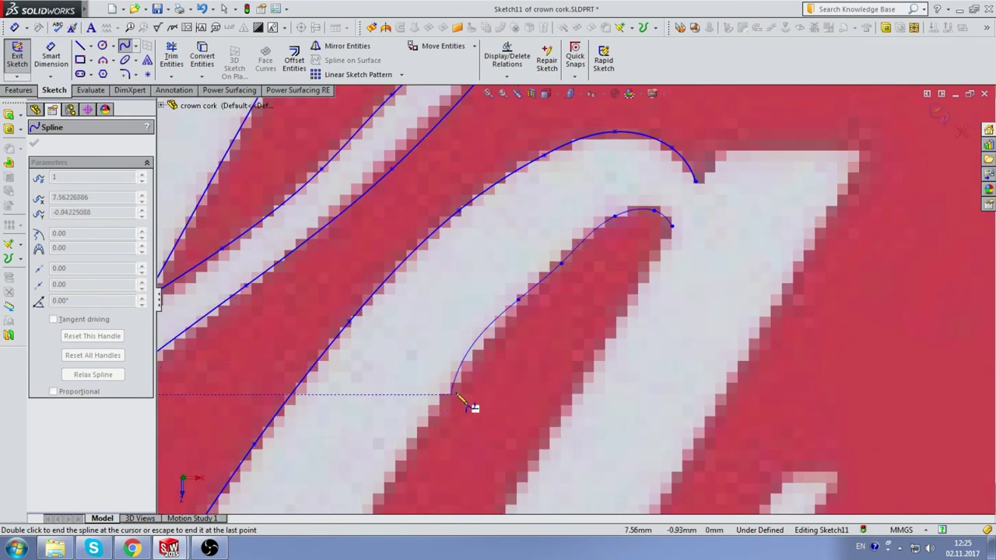
pyautogui.click(432, 416)
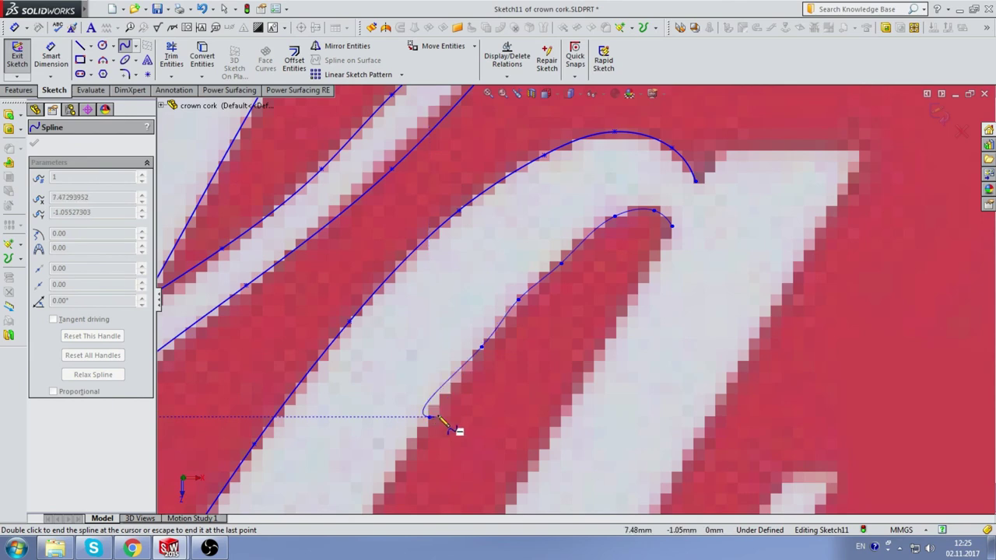
pyautogui.scroll(1, 483, 428)
pyautogui.scroll(-1, 478, 412)
pyautogui.scroll(1, 476, 393)
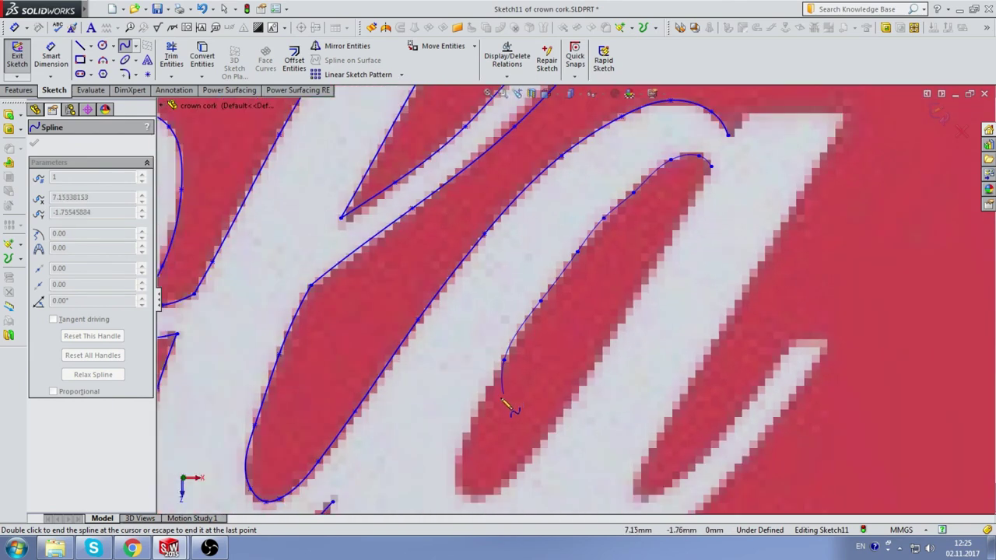
pyautogui.scroll(-1, 473, 420)
pyautogui.click(456, 484)
pyautogui.scroll(1, 482, 466)
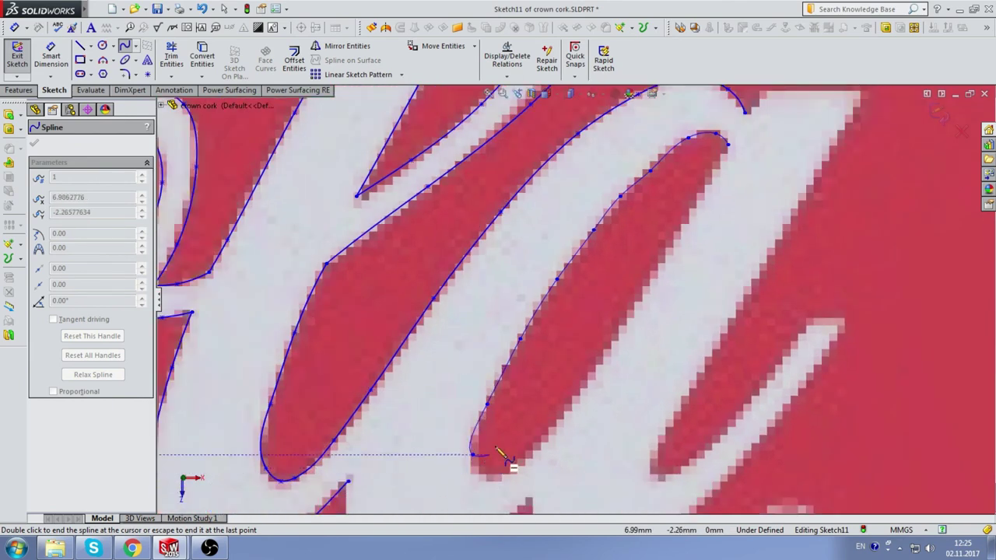
pyautogui.scroll(-1, 493, 471)
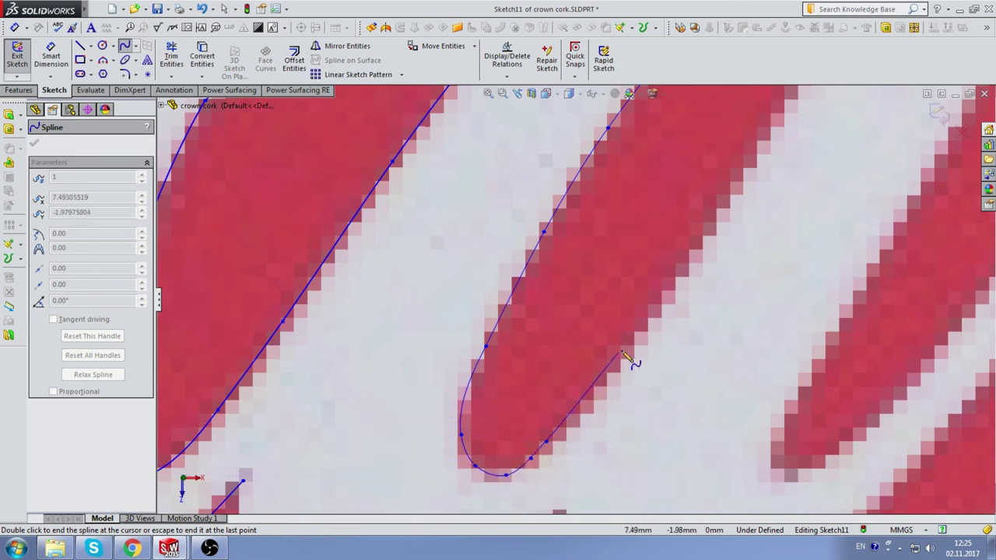
pyautogui.click(623, 348)
pyautogui.scroll(1, 633, 311)
pyautogui.scroll(-1, 623, 280)
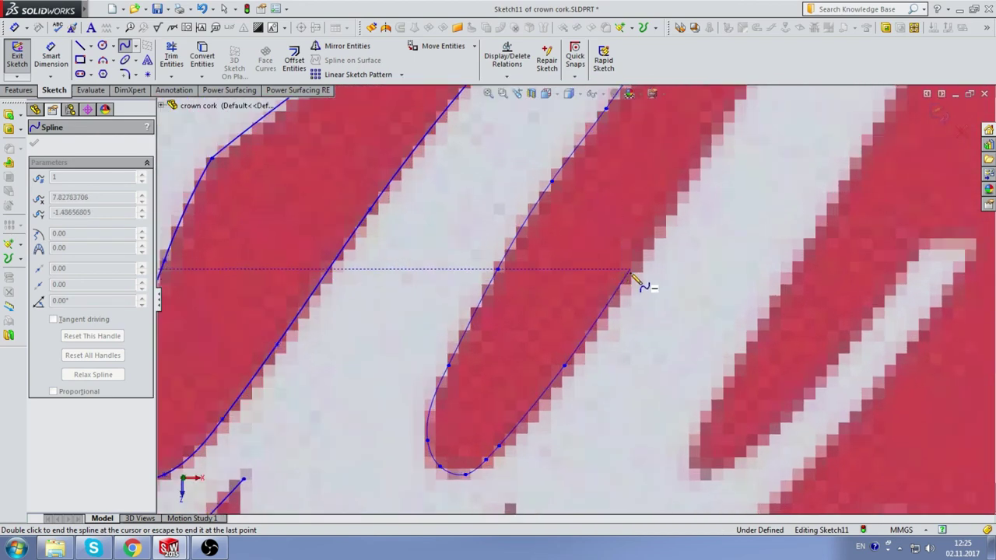
pyautogui.click(630, 271)
pyautogui.scroll(1, 631, 233)
pyautogui.scroll(-1, 631, 228)
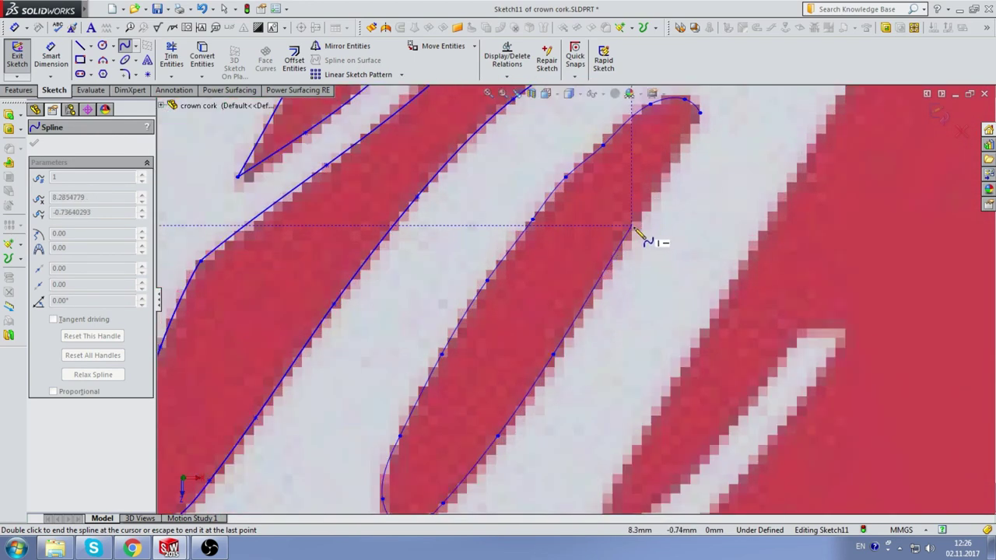
pyautogui.doubleClick(633, 230)
pyautogui.scroll(1, 657, 216)
pyautogui.scroll(-1, 662, 200)
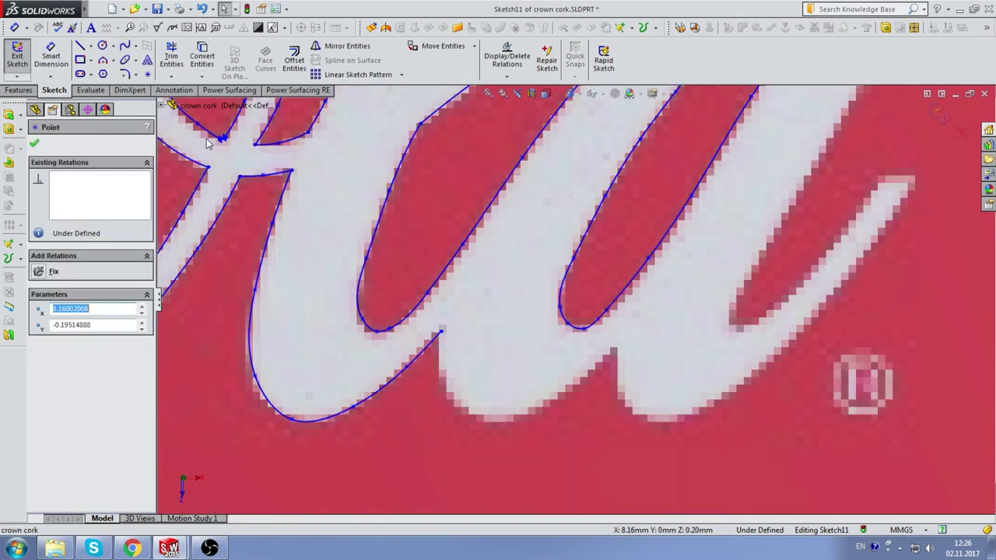
# Draw a spline from the previous endpoint around the letter's bottom curve to the next corner.
pyautogui.click(124, 45)
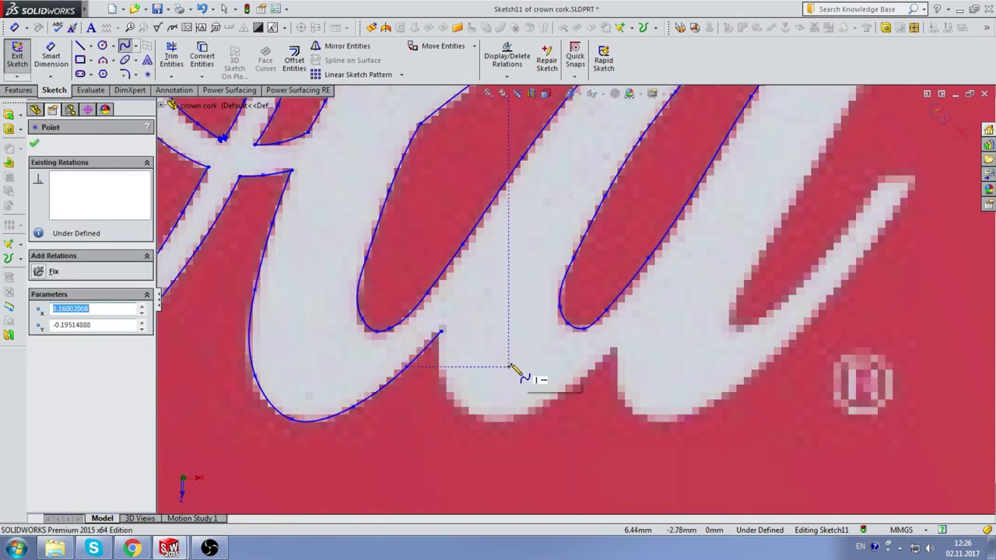
pyautogui.scroll(-1, 432, 325)
pyautogui.scroll(-1, 437, 328)
pyautogui.click(438, 324)
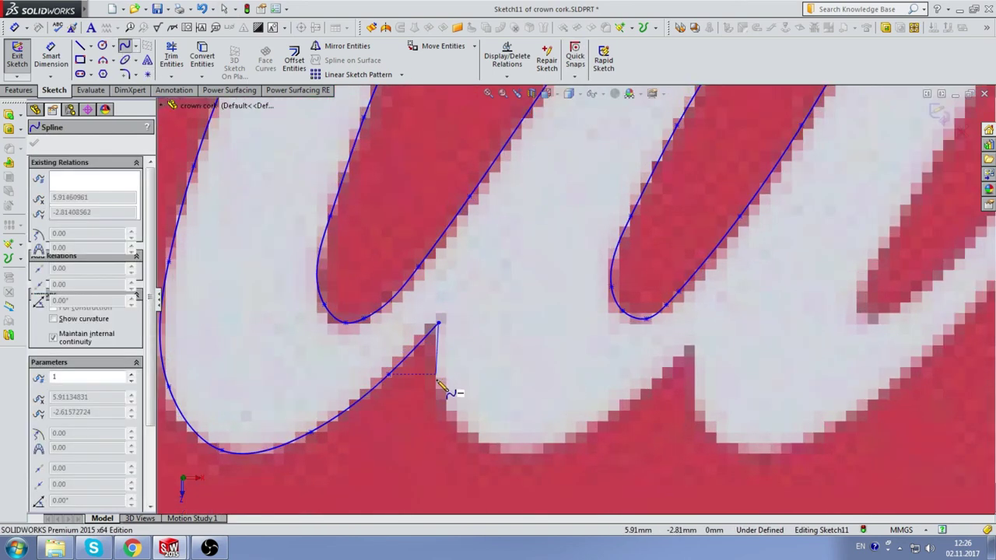
pyautogui.click(436, 381)
pyautogui.click(457, 441)
pyautogui.click(537, 449)
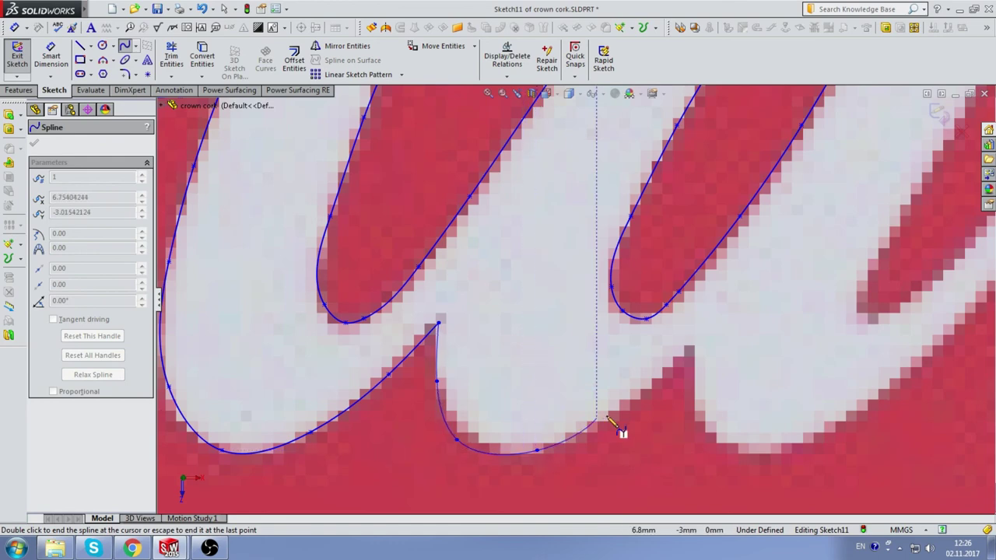
pyautogui.click(611, 409)
pyautogui.doubleClick(692, 348)
pyautogui.scroll(2, 413, 318)
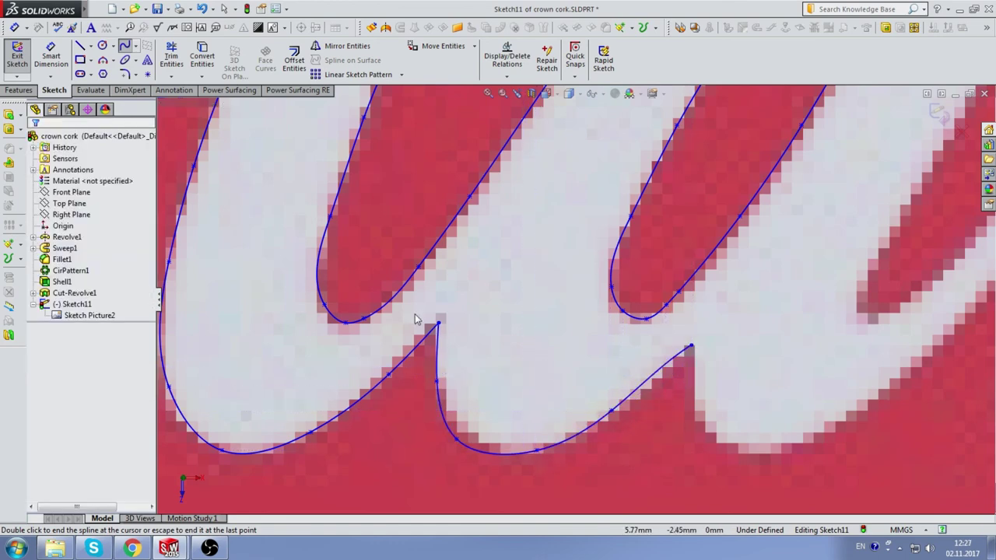
pyautogui.scroll(-3, 339, 252)
# Drag a spline point and its tangent handle so the curve matches the picture's outline.
pyautogui.moveTo(342, 320); pyautogui.dragTo(336, 280)
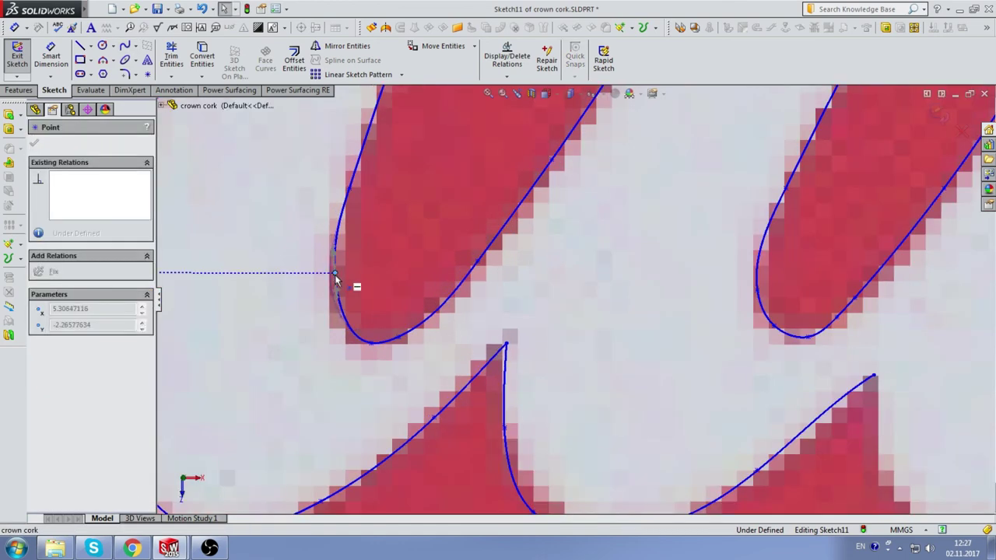
pyautogui.scroll(2, 404, 295)
pyautogui.scroll(1, 702, 275)
pyautogui.scroll(-2, 493, 295)
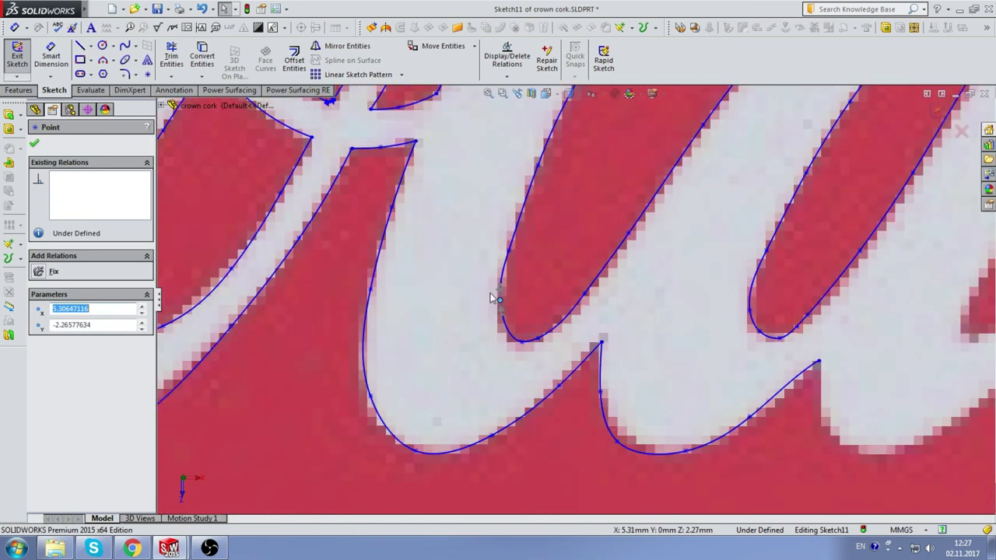
pyautogui.scroll(-1, 521, 287)
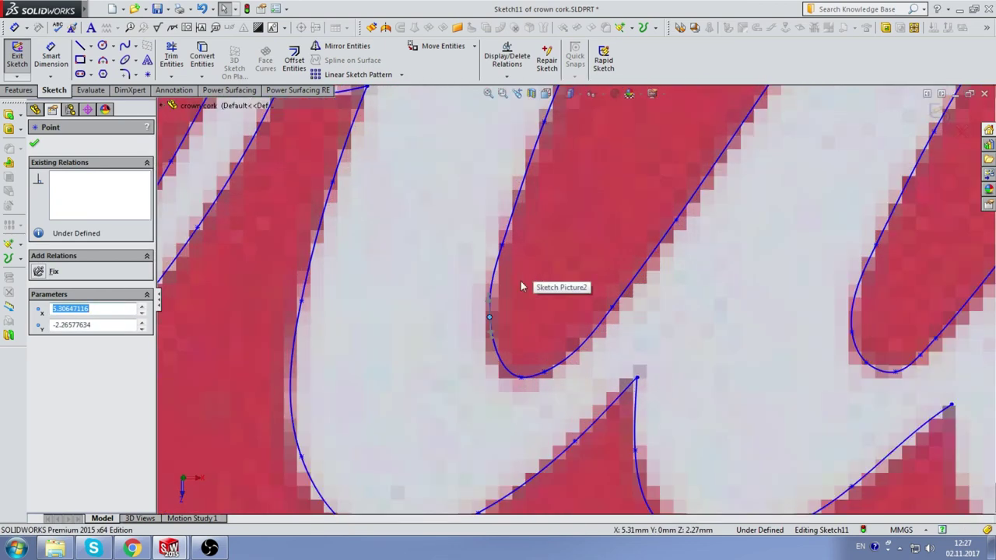
pyautogui.click(489, 305)
pyautogui.scroll(-2, 491, 307)
pyautogui.moveTo(495, 309); pyautogui.dragTo(504, 311)
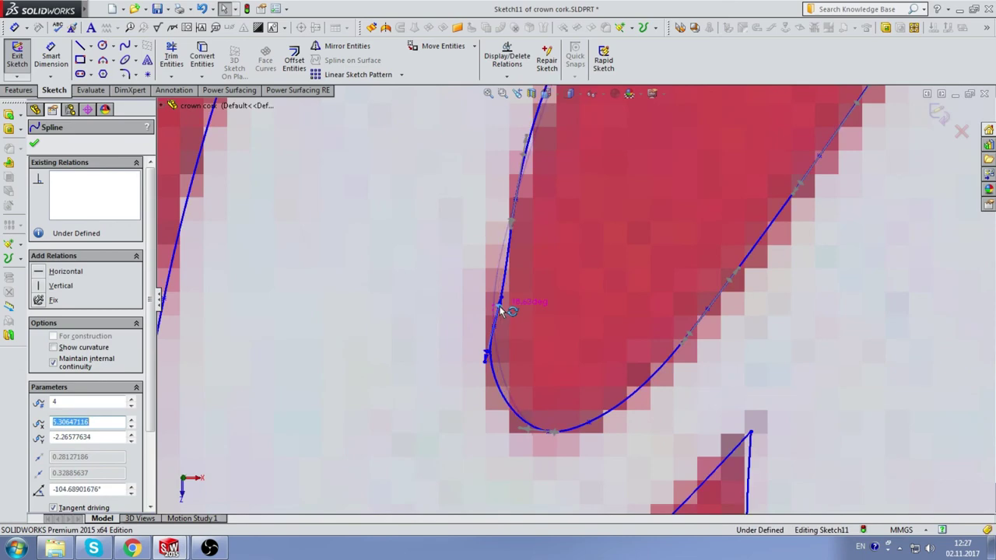
pyautogui.scroll(2, 607, 286)
# Draw a spline from the existing endpoint along the underside of the final 'a' to its tail tip.
pyautogui.scroll(3, 703, 260)
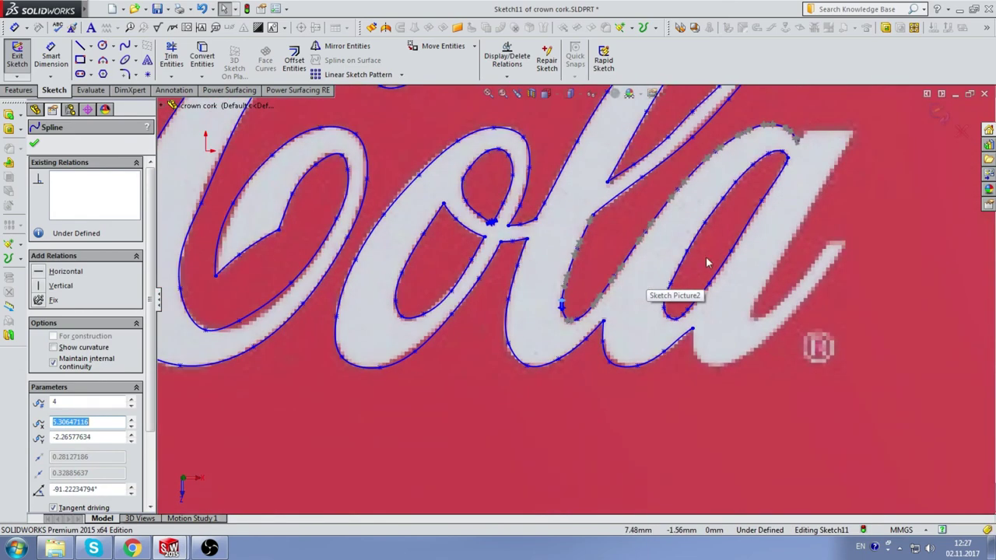
pyautogui.scroll(-3, 666, 376)
pyautogui.scroll(-1, 675, 392)
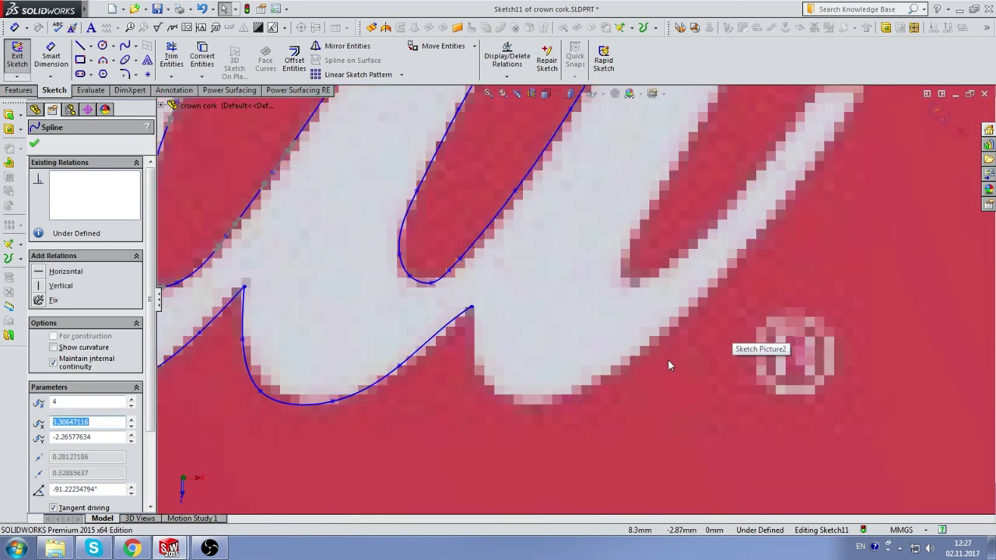
pyautogui.click(124, 48)
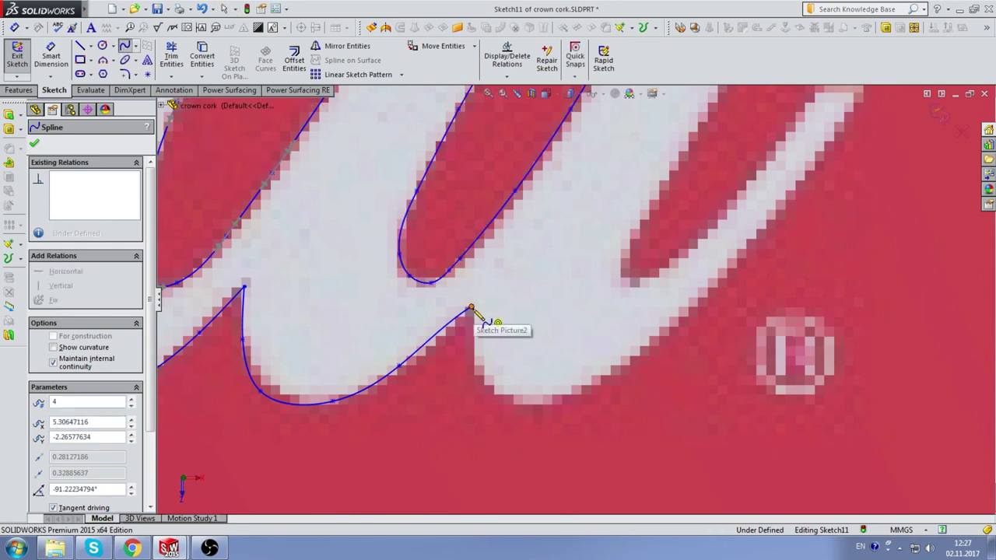
pyautogui.click(470, 309)
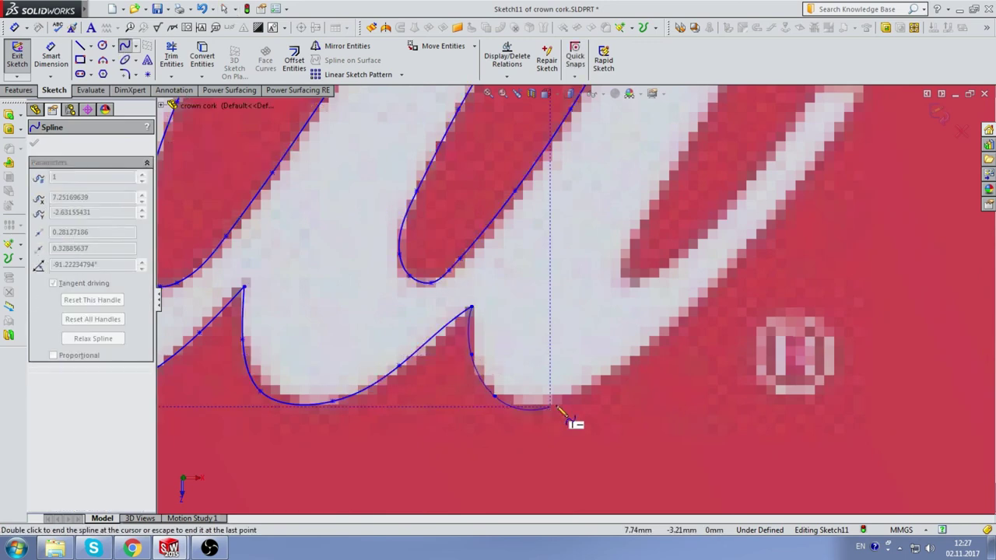
pyautogui.click(550, 406)
pyautogui.scroll(1, 669, 295)
pyautogui.scroll(-2, 623, 338)
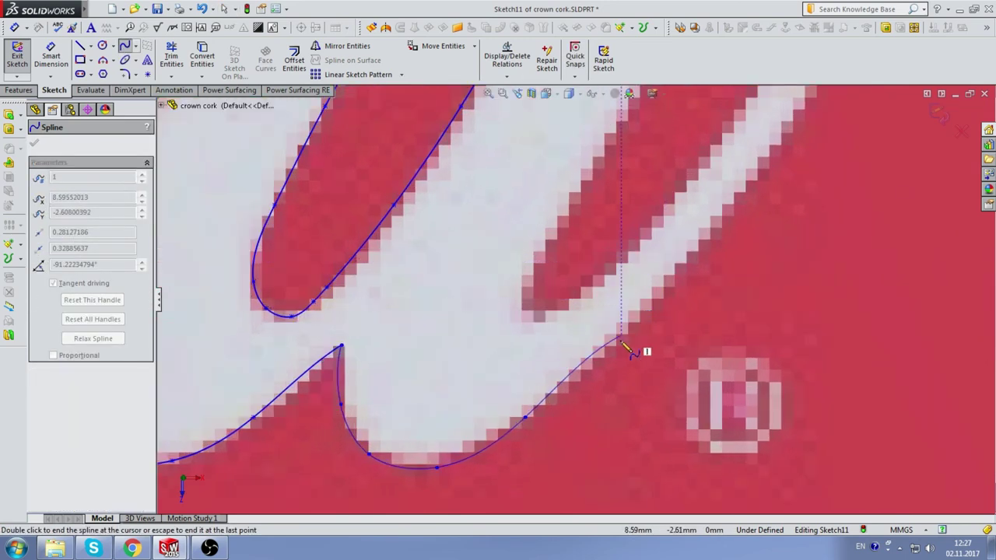
pyautogui.click(621, 344)
pyautogui.click(704, 245)
pyautogui.scroll(2, 706, 249)
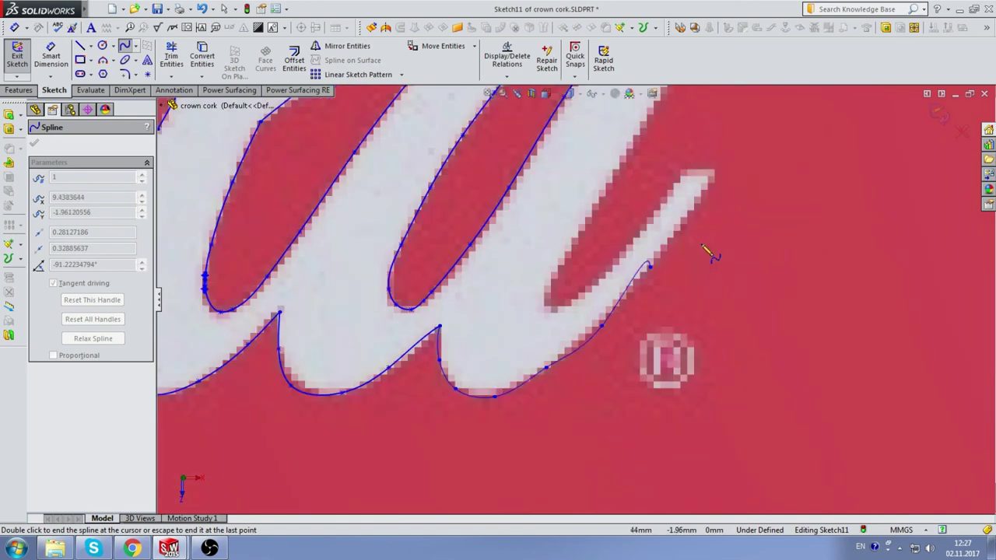
pyautogui.scroll(-1, 684, 230)
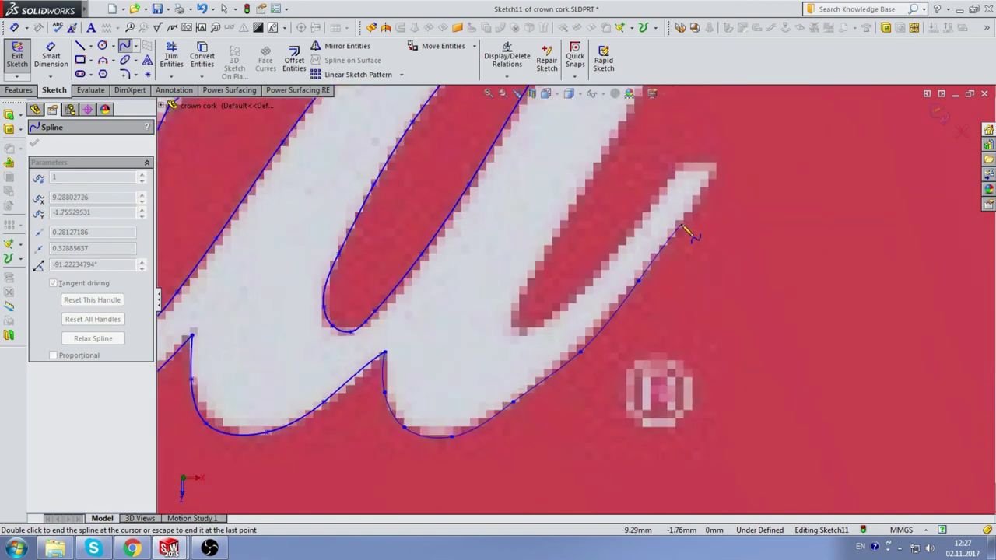
pyautogui.doubleClick(719, 165)
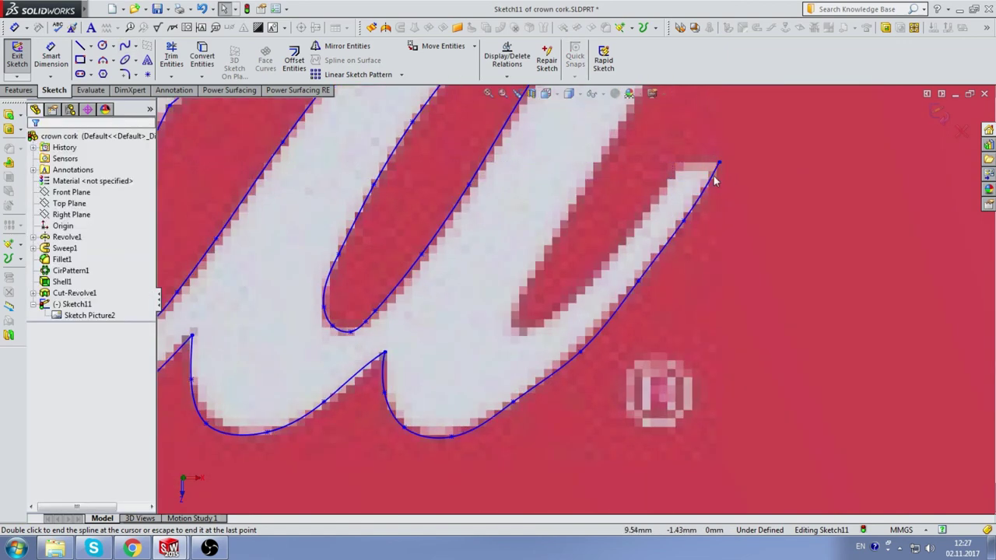
# Cap the tail tip, the top of the final a's stem and its right edge with short straight lines.
pyautogui.click(81, 46)
pyautogui.scroll(-2, 739, 179)
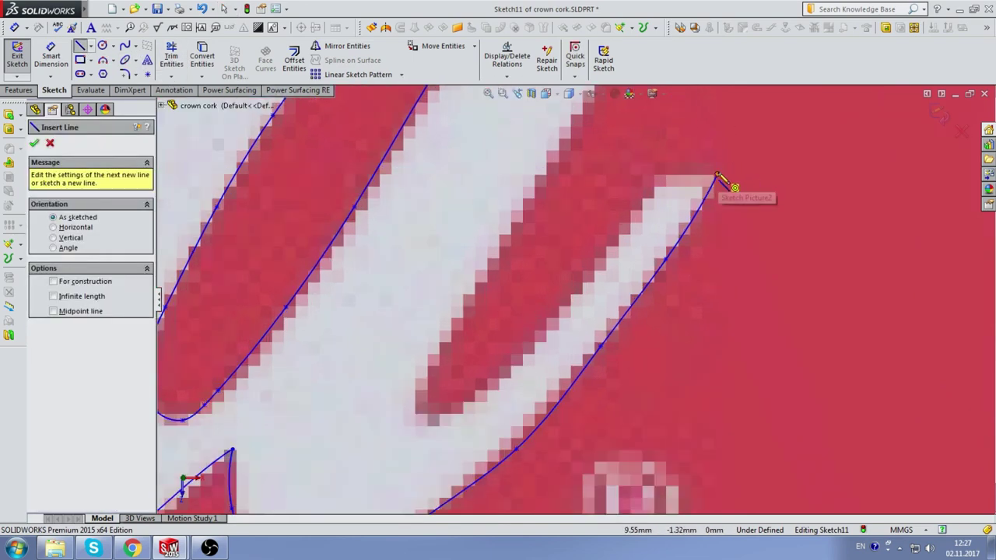
pyautogui.click(718, 173)
pyautogui.doubleClick(669, 181)
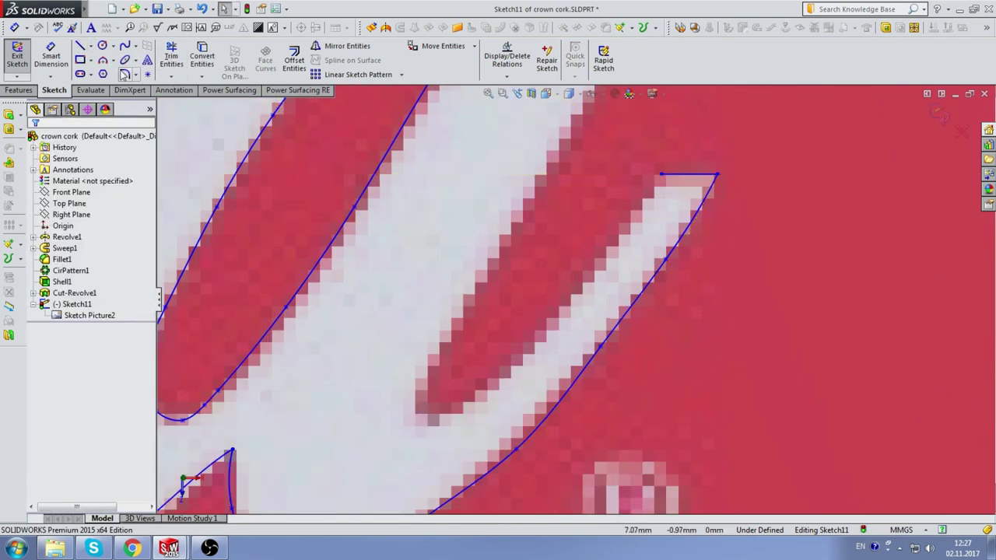
pyautogui.scroll(3, 619, 184)
pyautogui.click(620, 183)
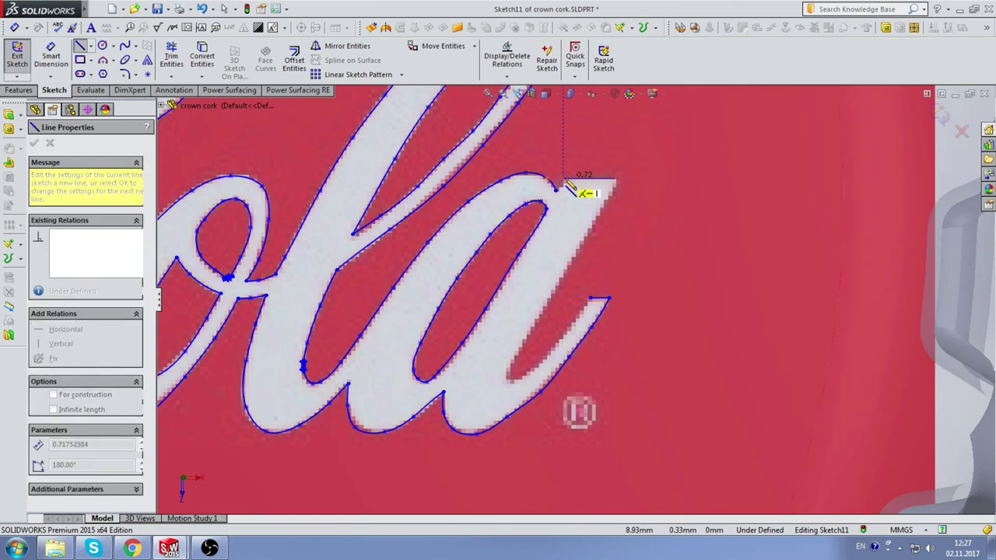
pyautogui.click(566, 184)
pyautogui.scroll(-2, 571, 184)
pyautogui.scroll(-1, 560, 202)
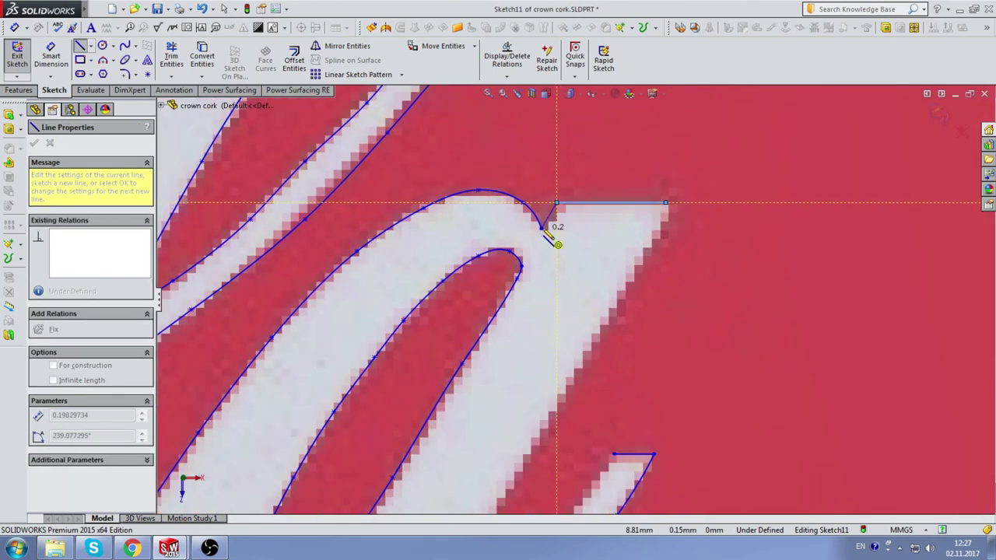
pyautogui.doubleClick(542, 228)
pyautogui.scroll(2, 689, 238)
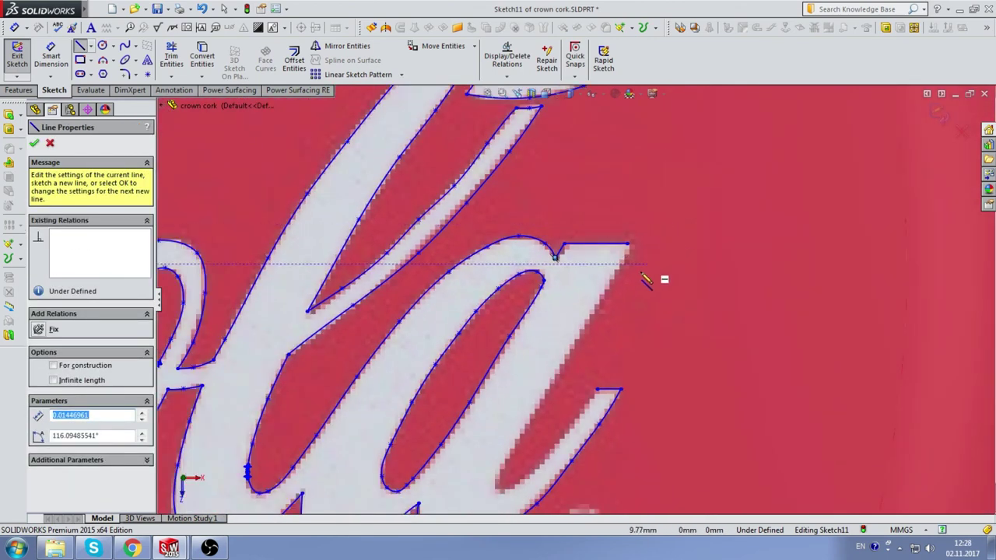
pyautogui.scroll(-2, 648, 277)
pyautogui.click(619, 231)
pyautogui.scroll(2, 575, 301)
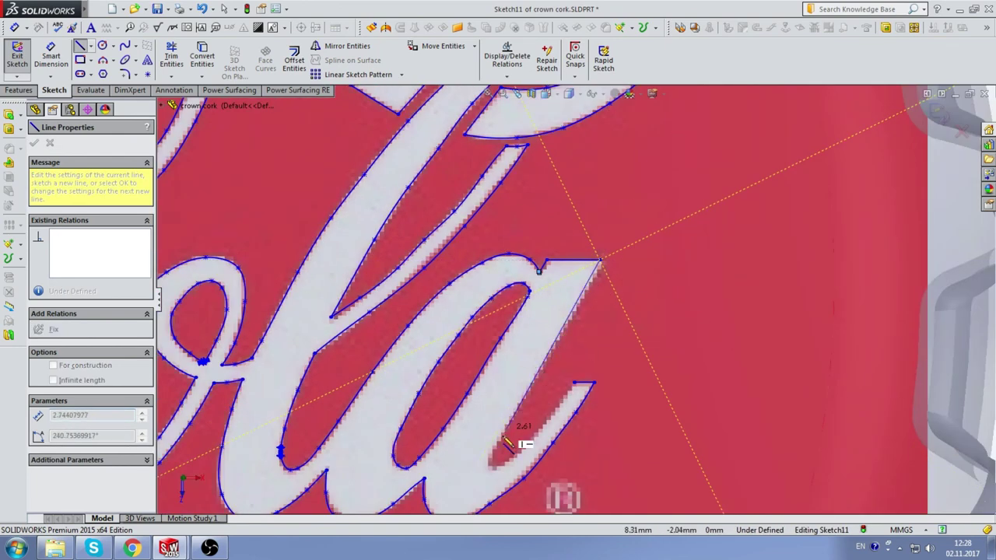
pyautogui.doubleClick(496, 461)
pyautogui.press('Escape')
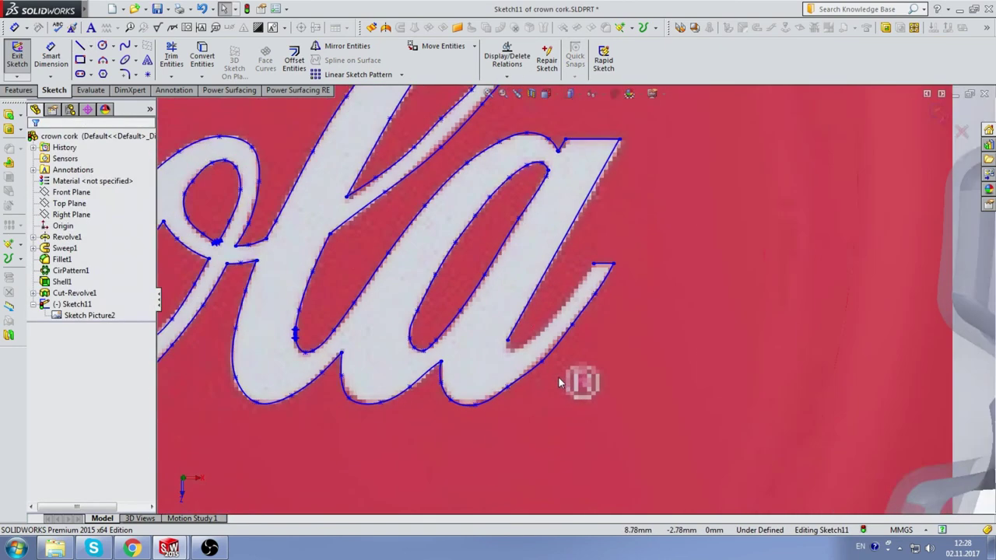
pyautogui.scroll(-2, 528, 315)
# Trace the a's final stroke inner edge with a spline ending at the top line's endpoint.
pyautogui.click(125, 46)
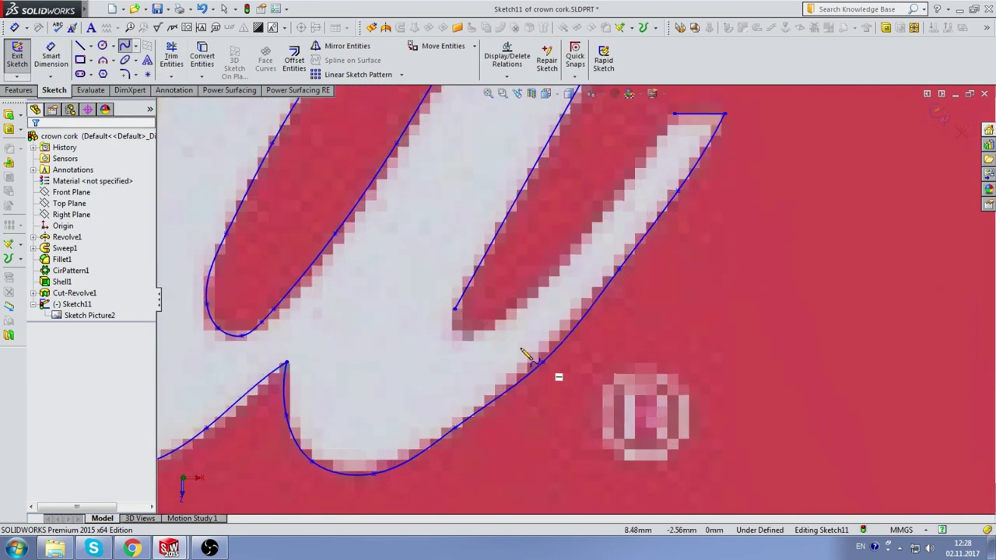
pyautogui.scroll(-2, 524, 350)
pyautogui.click(453, 328)
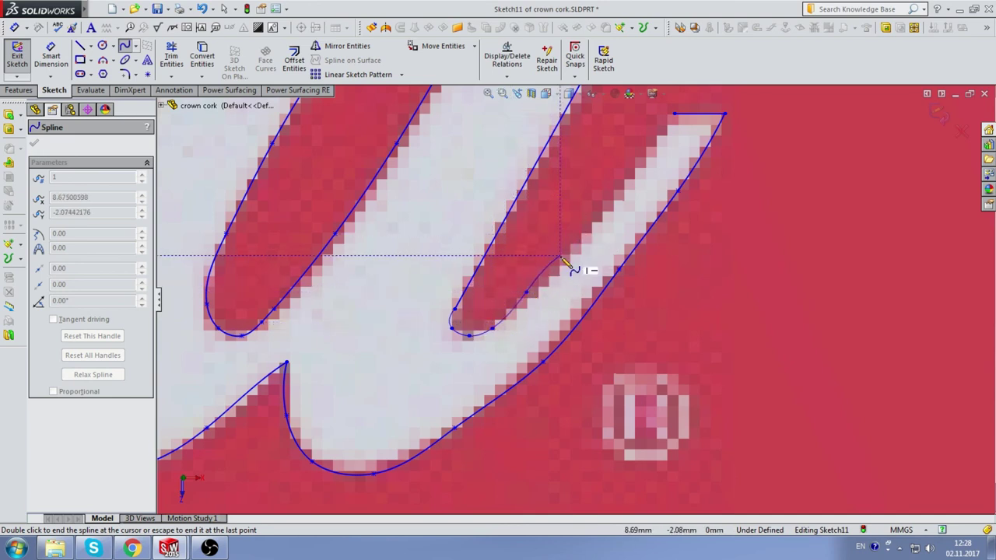
pyautogui.click(553, 265)
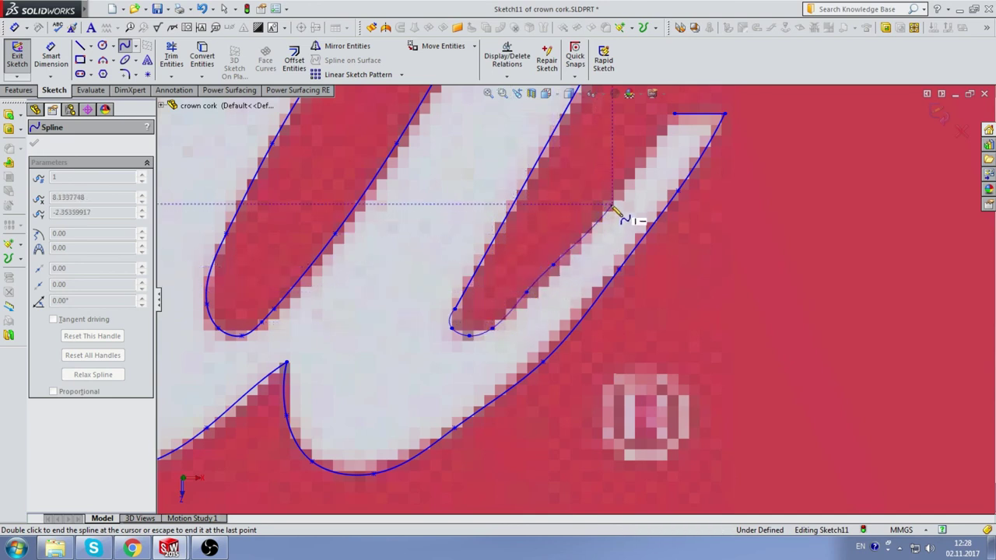
pyautogui.click(613, 205)
pyautogui.doubleClick(675, 116)
pyautogui.scroll(2, 646, 226)
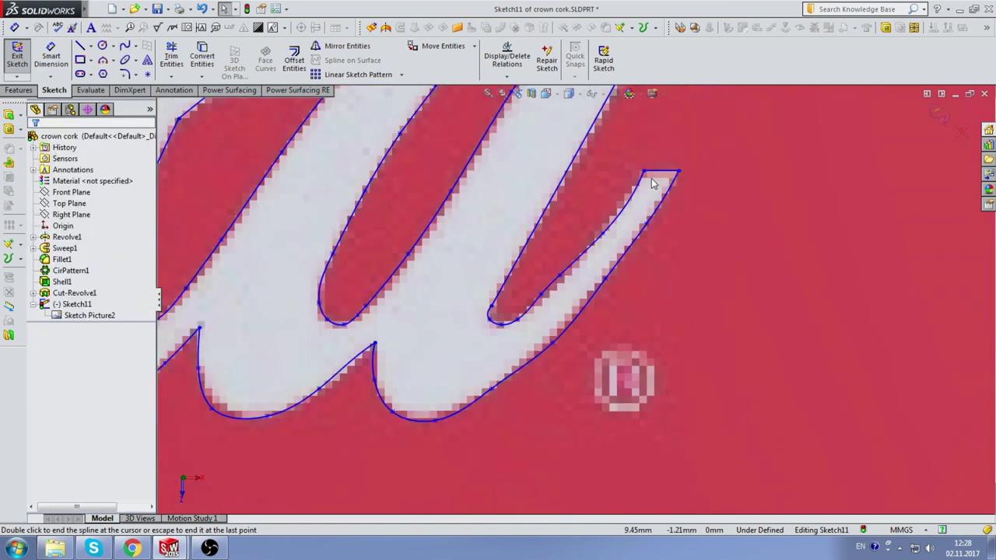
pyautogui.scroll(-2, 645, 222)
# Drag two spline points so the curve follows the letter's edge.
pyautogui.moveTo(573, 276); pyautogui.dragTo(585, 252)
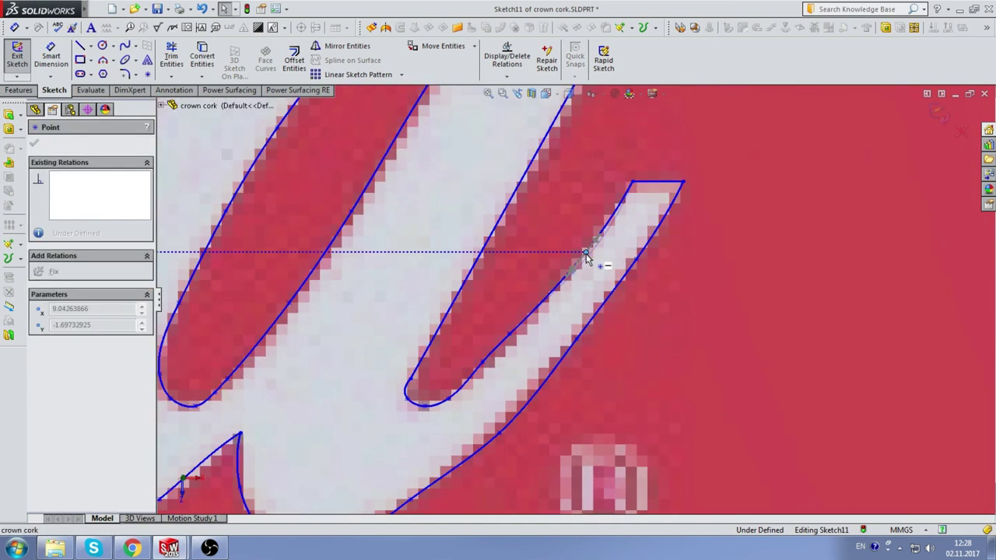
pyautogui.click(483, 363)
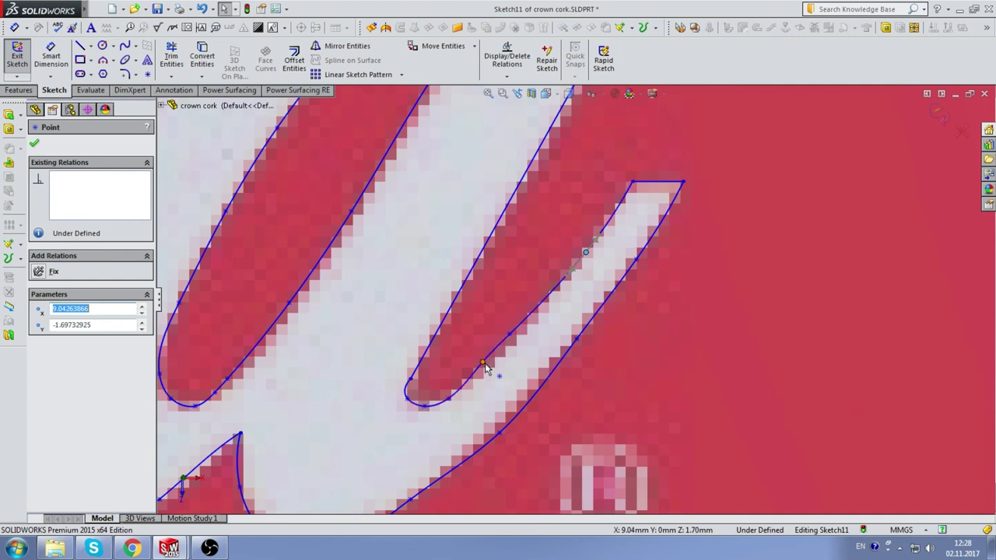
pyautogui.moveTo(496, 374)
pyautogui.mouseDown()
pyautogui.moveTo(483, 371)
pyautogui.moveTo(534, 310)
pyautogui.moveTo(538, 319)
pyautogui.mouseUp()
# Exit the Coca-Cola logo sketch, zoom to fit the whole cap, and select Sketch11.
pyautogui.scroll(2, 645, 319)
pyautogui.hotkey('ctrl', 'b')
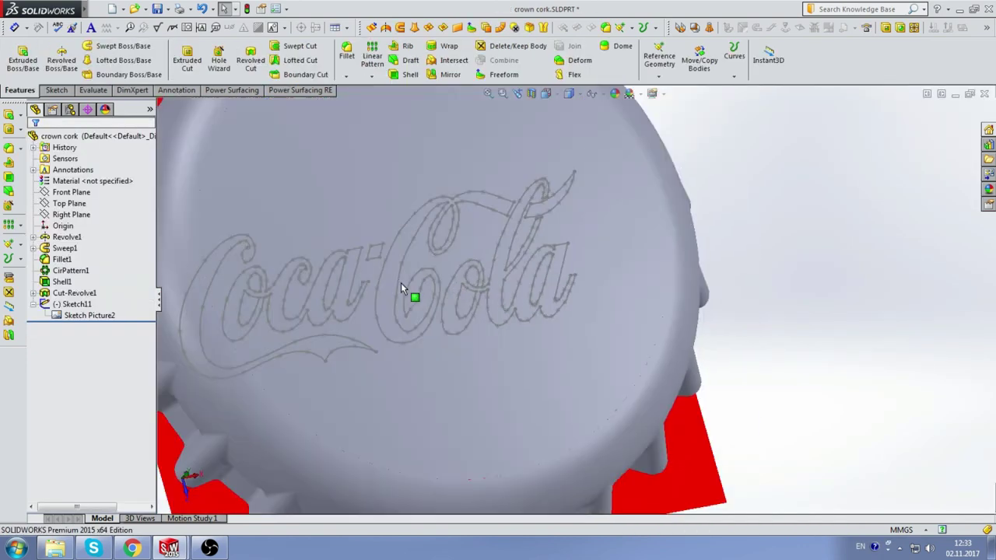
pyautogui.scroll(-2, 295, 213)
pyautogui.scroll(1, 414, 309)
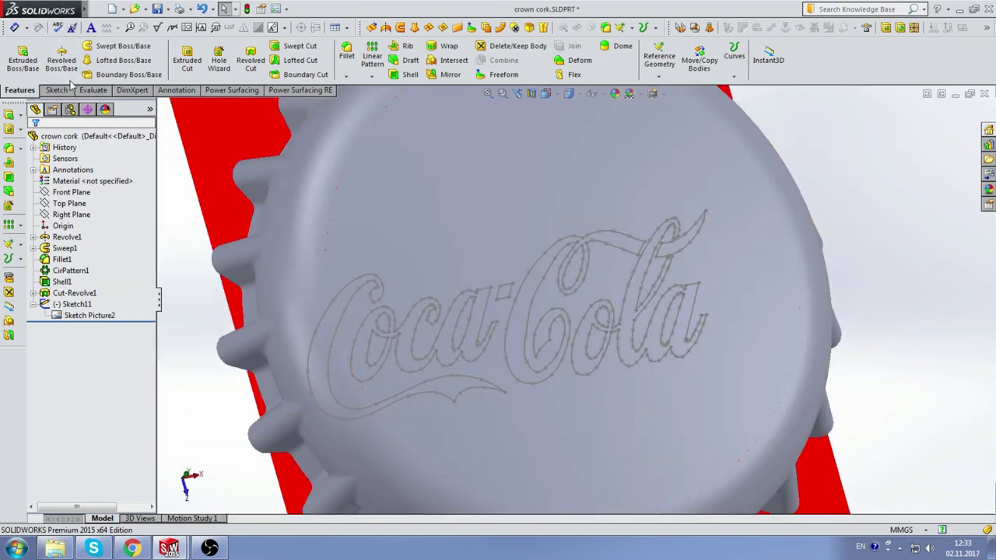
pyautogui.press('f')
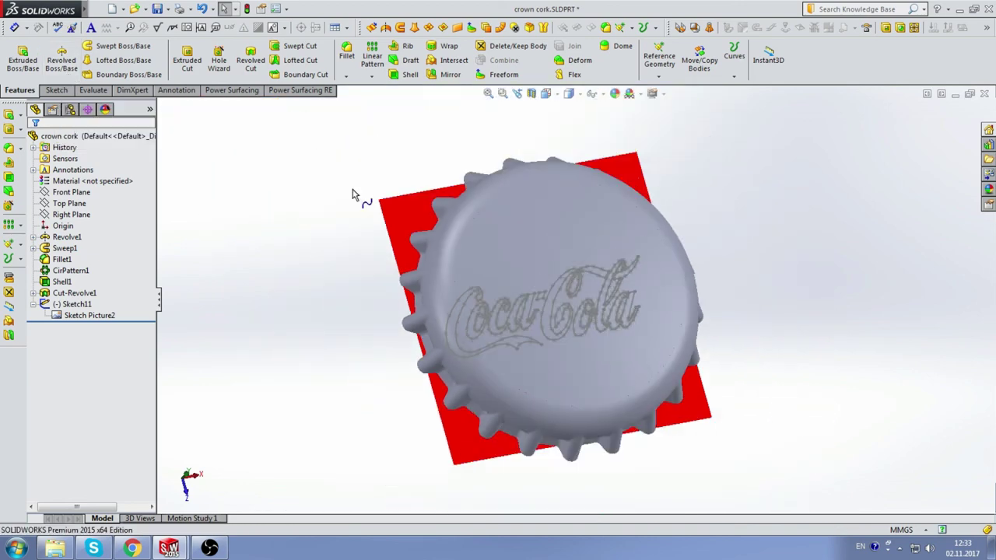
pyautogui.click(78, 305)
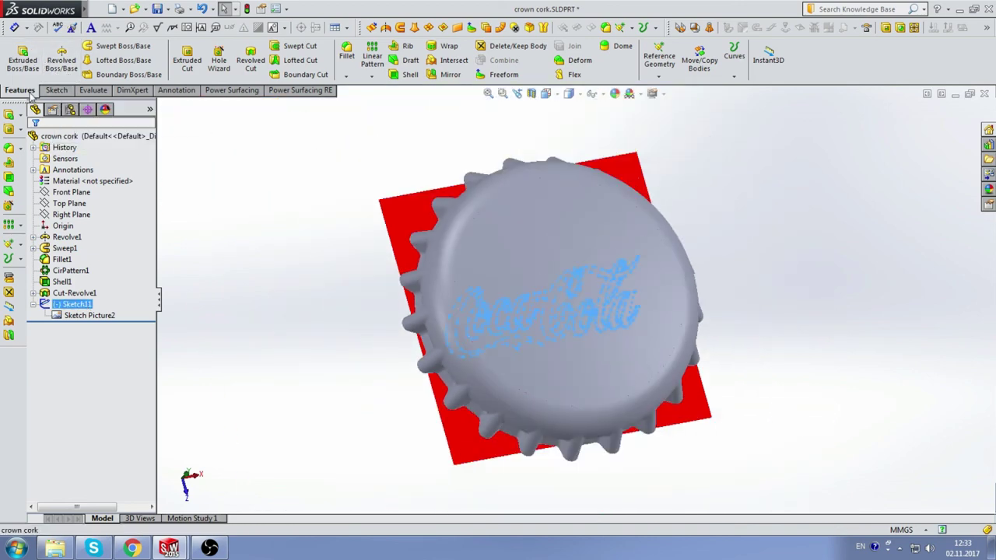
# Extrude the logo sketch Blind 0.05mm, starting from the cap's top face.
pyautogui.click(22, 59)
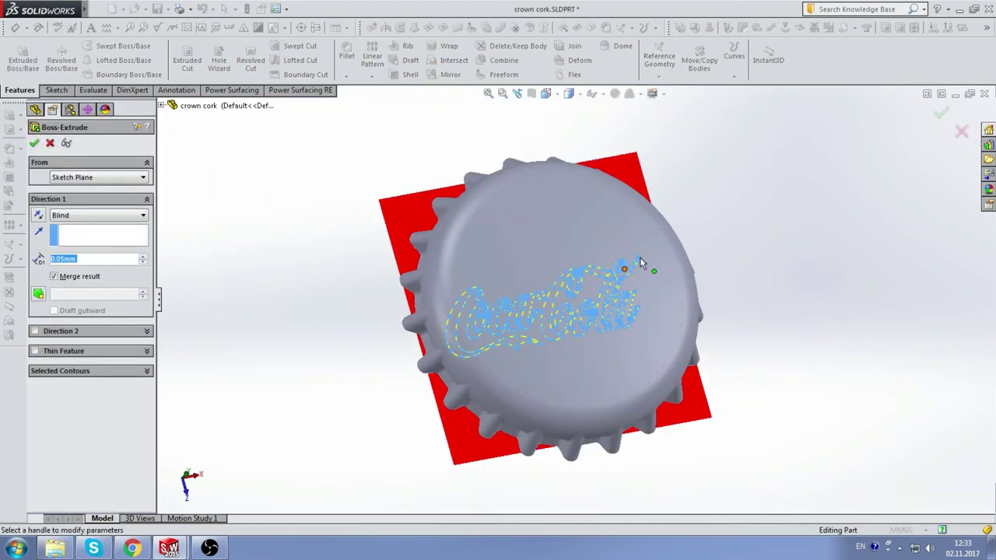
pyautogui.scroll(-3, 569, 255)
pyautogui.scroll(3, 569, 255)
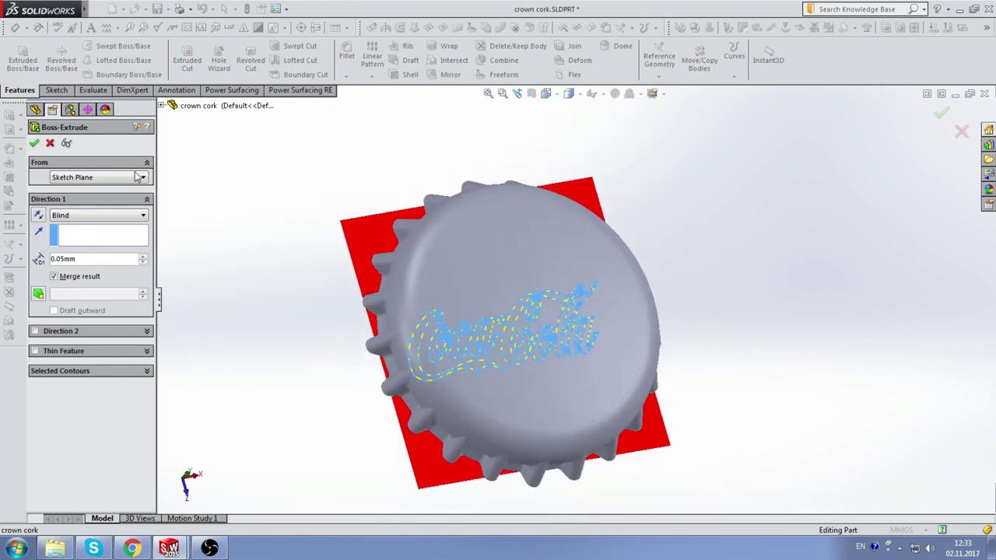
pyautogui.click(143, 177)
pyautogui.click(85, 198)
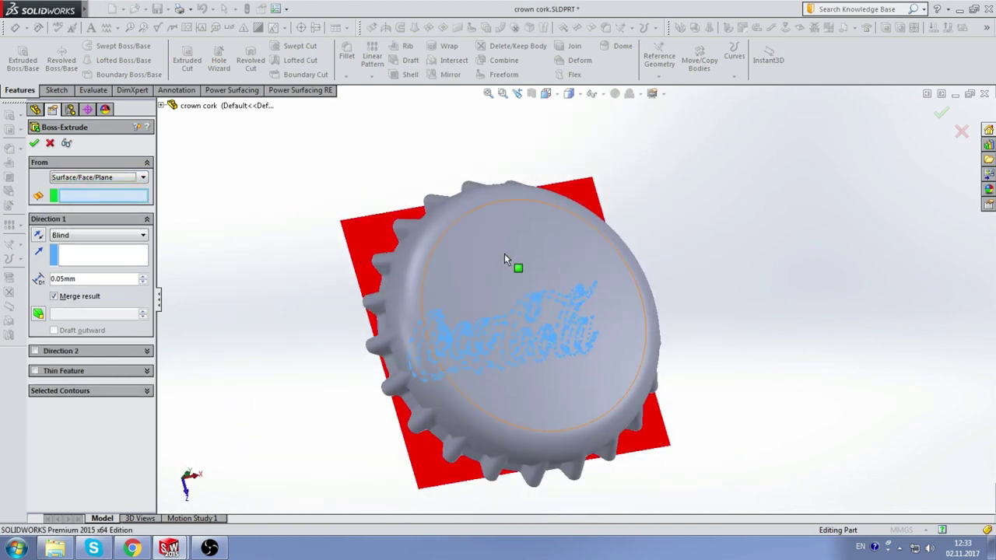
pyautogui.click(525, 257)
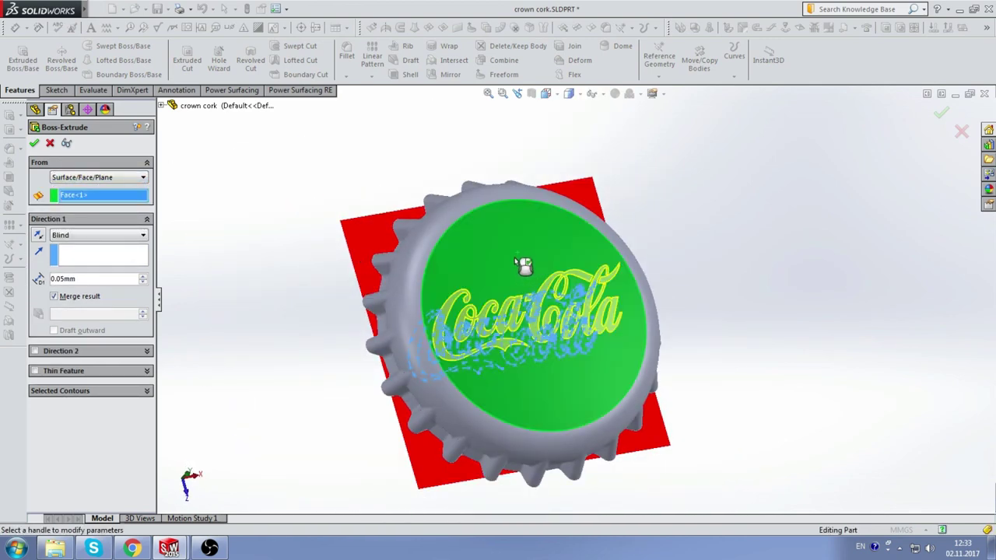
pyautogui.moveTo(525, 259)
pyautogui.mouseDown(button='middle')
pyautogui.moveTo(610, 155)
pyautogui.moveTo(344, 166)
pyautogui.mouseUp(button='middle')
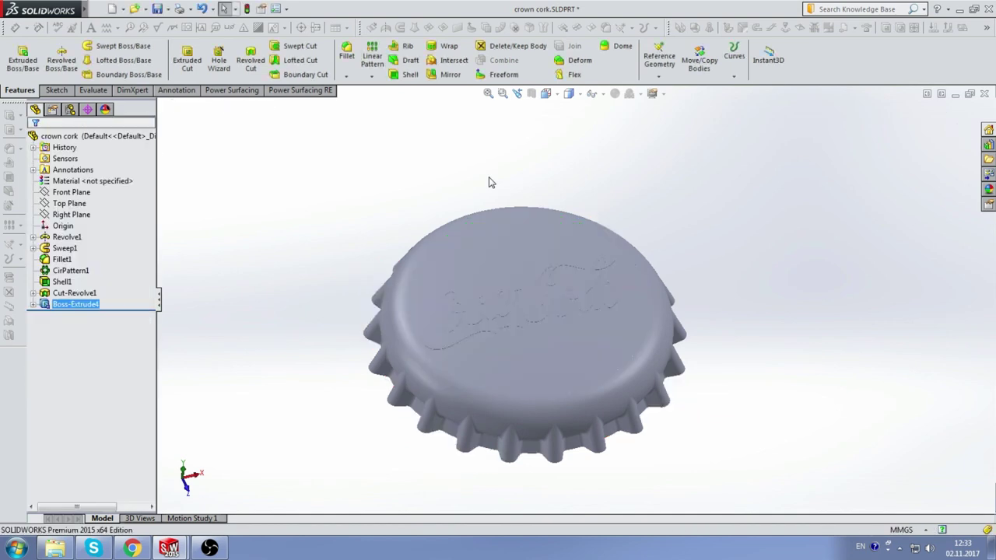
pyautogui.scroll(-3, 520, 323)
pyautogui.scroll(3, 520, 321)
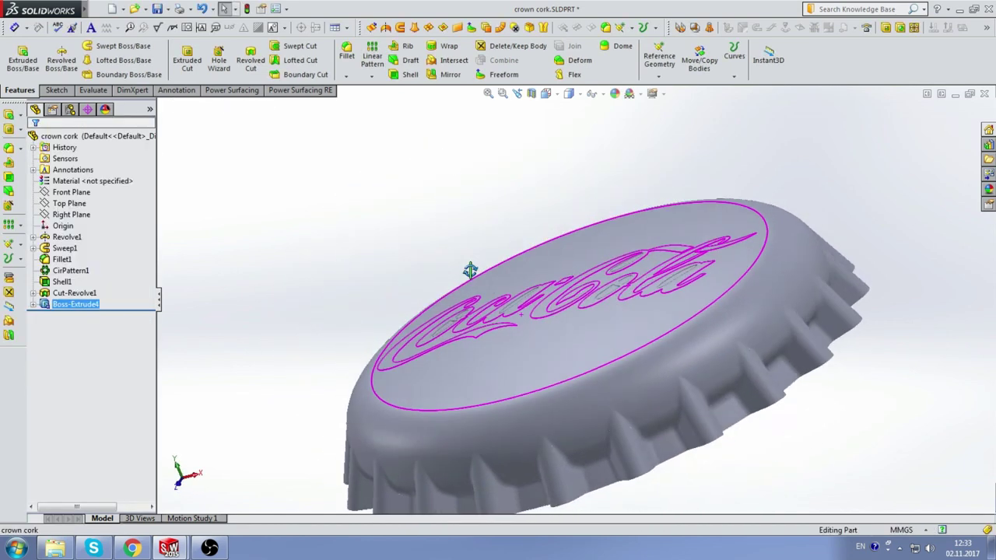
pyautogui.moveTo(469, 266); pyautogui.dragTo(555, 340, button='middle')
pyautogui.scroll(1, 687, 240)
pyautogui.moveTo(687, 241)
pyautogui.mouseDown(button='middle')
pyautogui.moveTo(615, 331)
pyautogui.moveTo(576, 311)
pyautogui.mouseUp(button='middle')
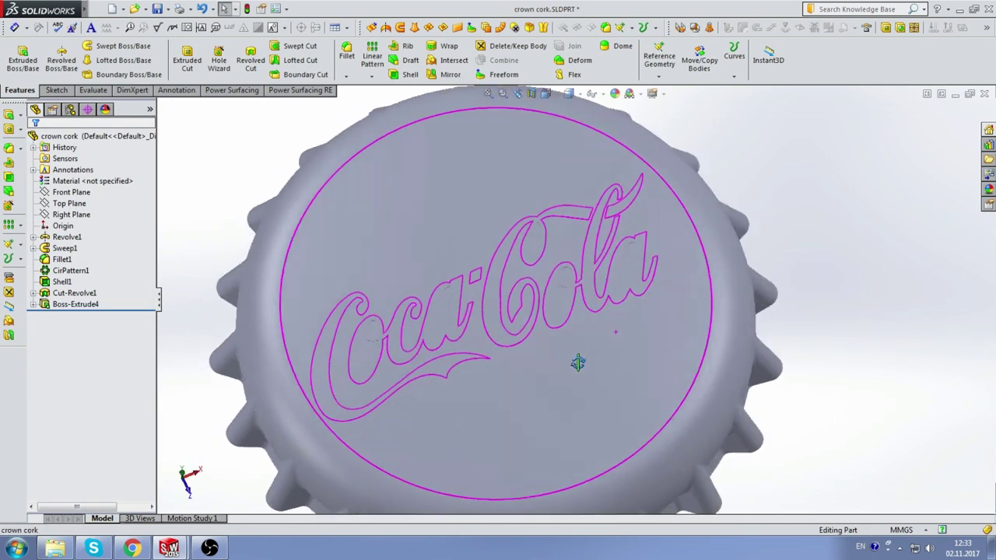
pyautogui.scroll(-3, 571, 300)
pyautogui.scroll(-2, 572, 292)
pyautogui.scroll(5, 567, 281)
pyautogui.scroll(-3, 500, 296)
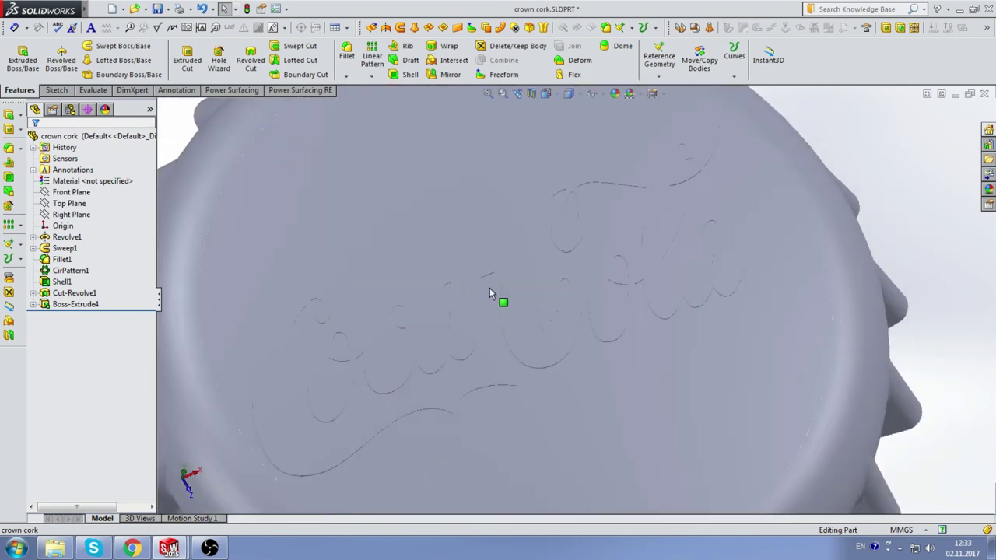
pyautogui.scroll(4, 589, 313)
pyautogui.scroll(-2, 568, 276)
pyautogui.click(552, 94)
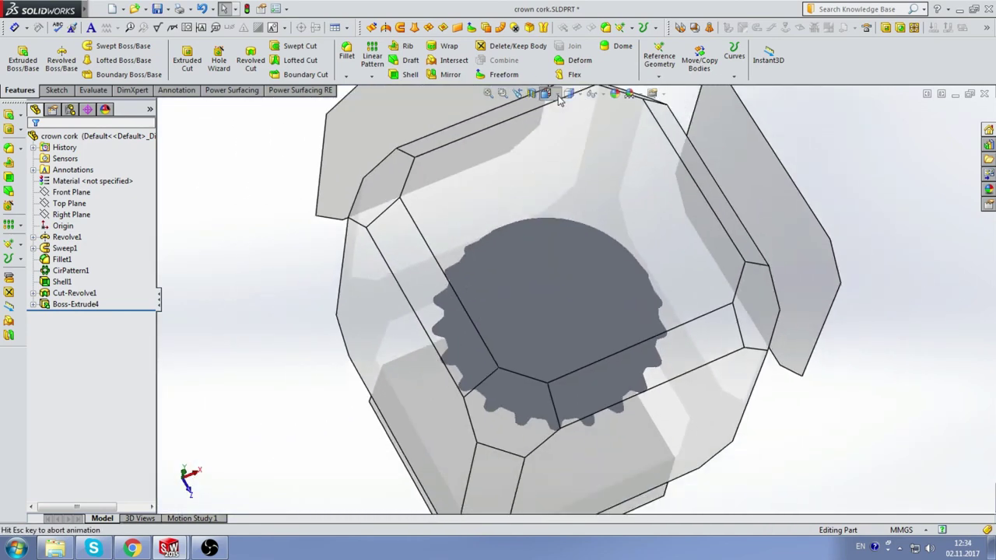
pyautogui.click(642, 152)
pyautogui.click(568, 93)
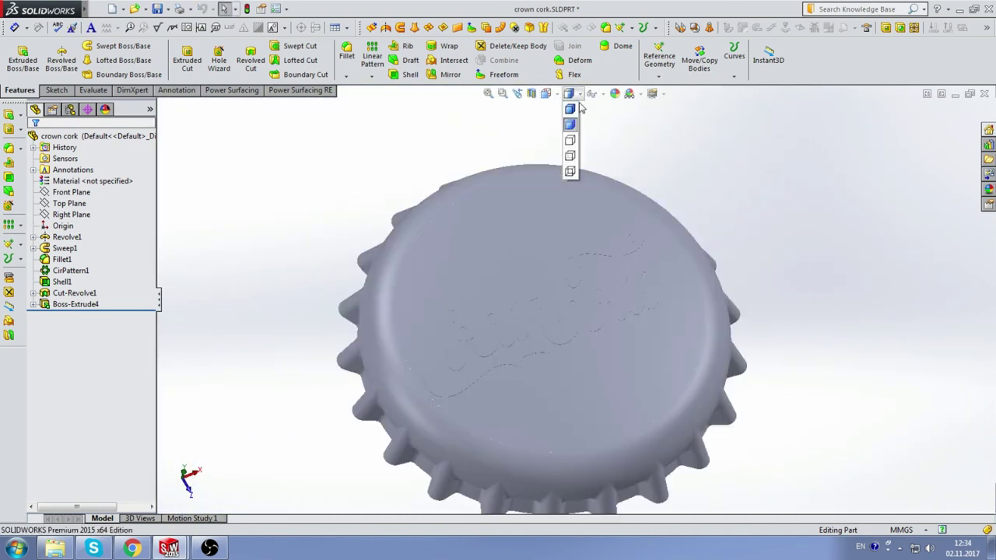
pyautogui.click(570, 156)
pyautogui.scroll(3, 669, 218)
pyautogui.moveTo(669, 218)
pyautogui.mouseDown(button='middle')
pyautogui.moveTo(715, 231)
pyautogui.moveTo(690, 253)
pyautogui.mouseUp(button='middle')
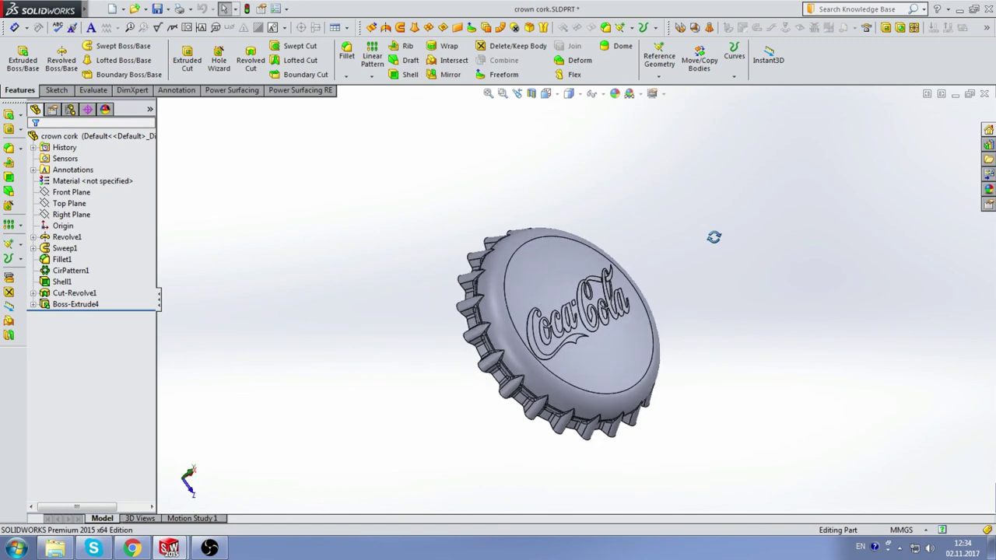
pyautogui.moveTo(691, 253)
pyautogui.mouseDown(button='middle')
pyautogui.moveTo(675, 241)
pyautogui.moveTo(627, 262)
pyautogui.mouseUp(button='middle')
pyautogui.scroll(-3, 623, 265)
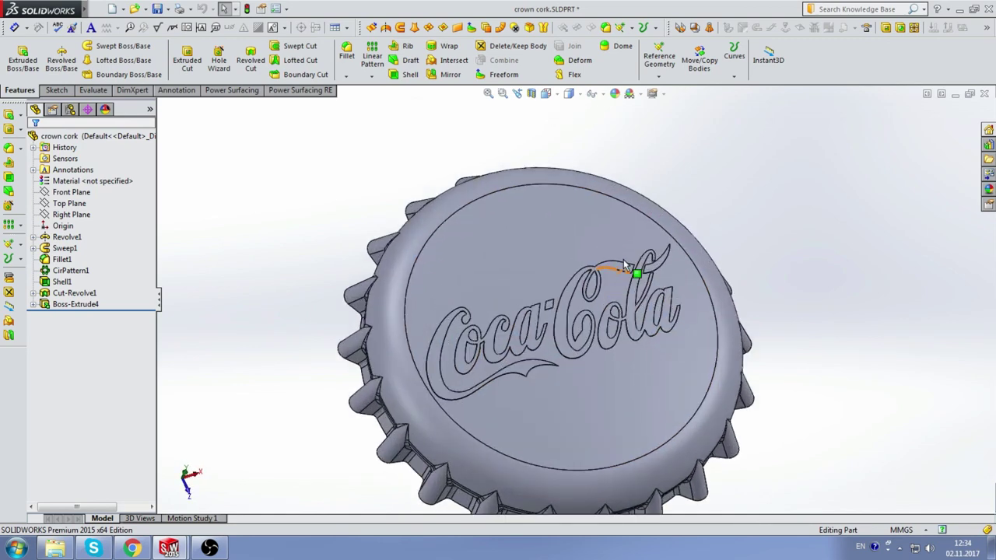
pyautogui.scroll(2, 623, 265)
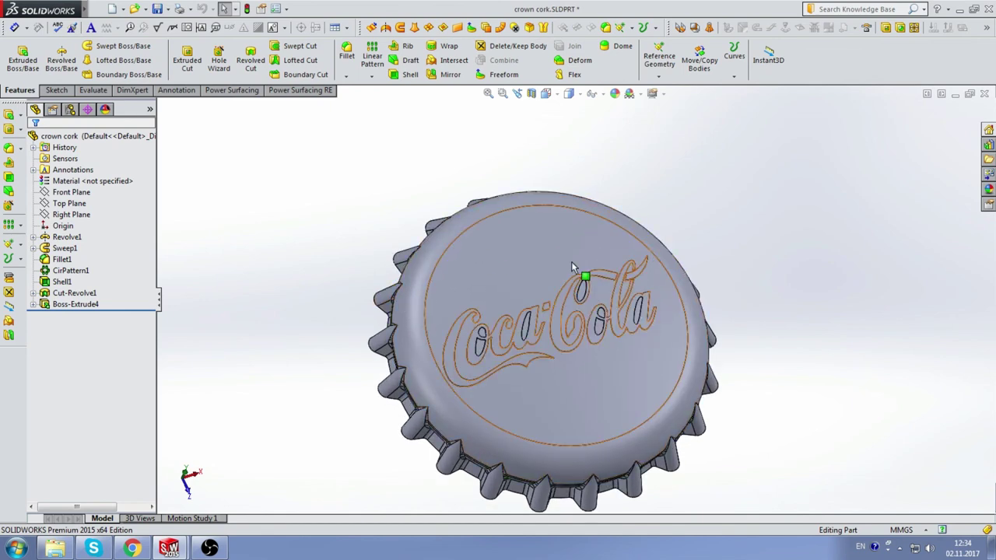
pyautogui.scroll(2, 572, 266)
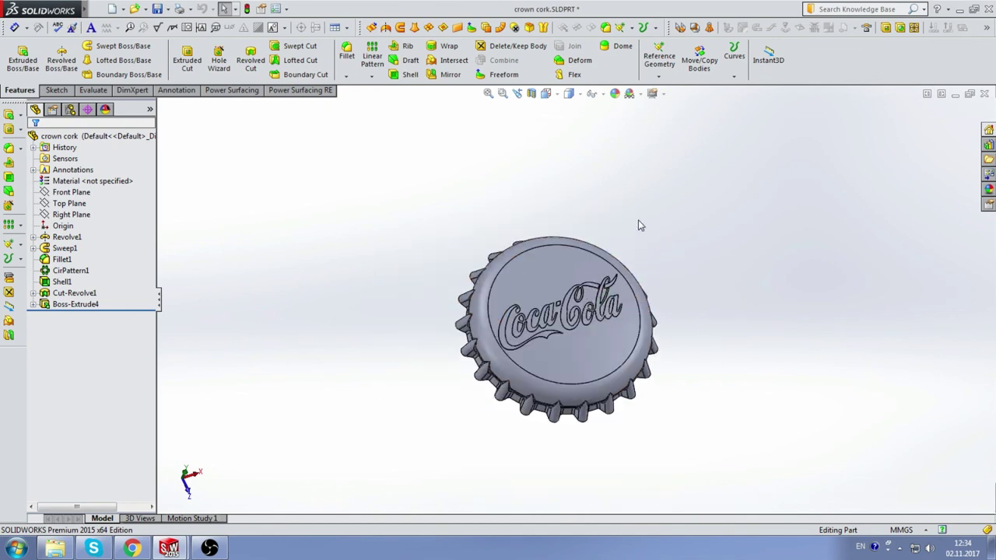
# Look through the crown cork part's appearance options and the DisplayManager appearances list.
pyautogui.rightClick(72, 136)
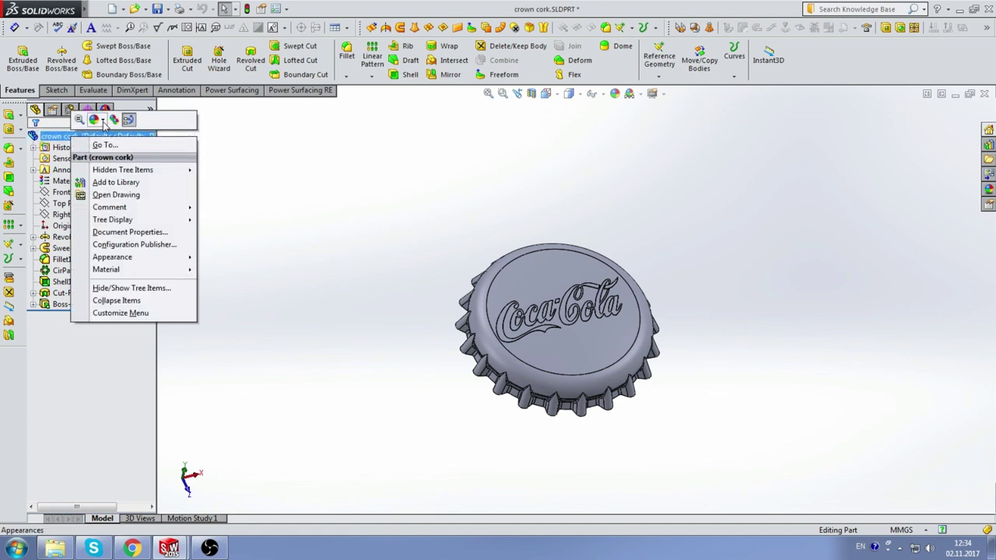
pyautogui.click(103, 123)
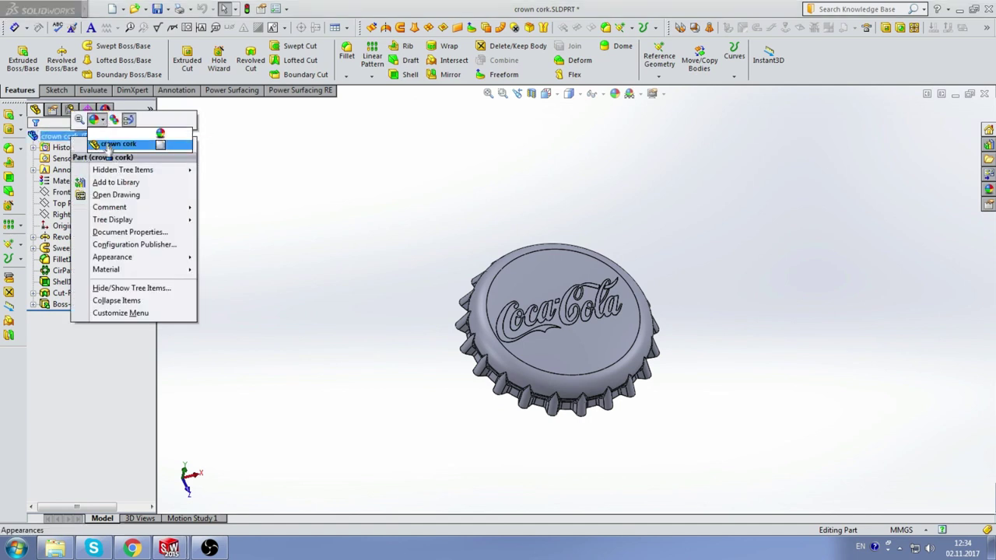
pyautogui.press('Escape')
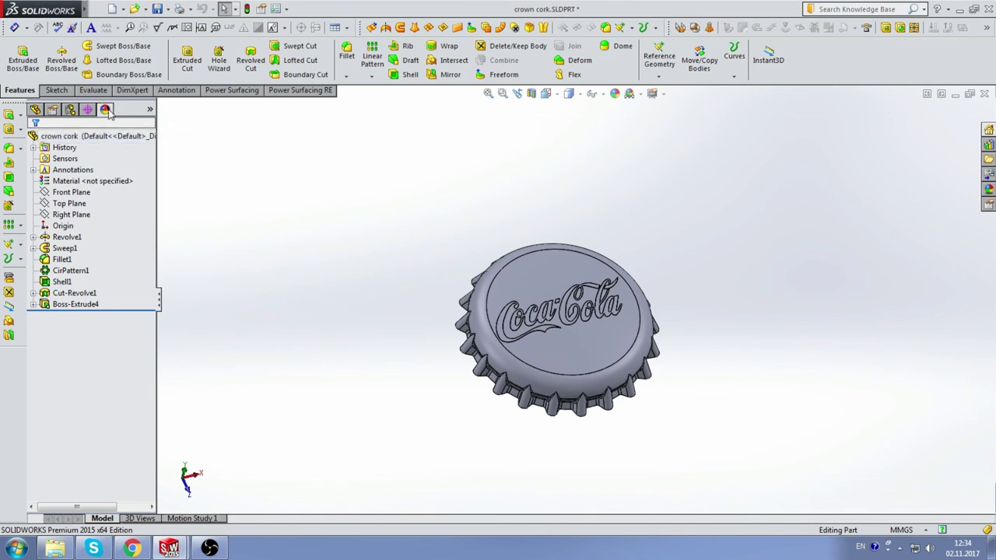
pyautogui.click(105, 109)
pyautogui.click(35, 110)
pyautogui.rightClick(64, 137)
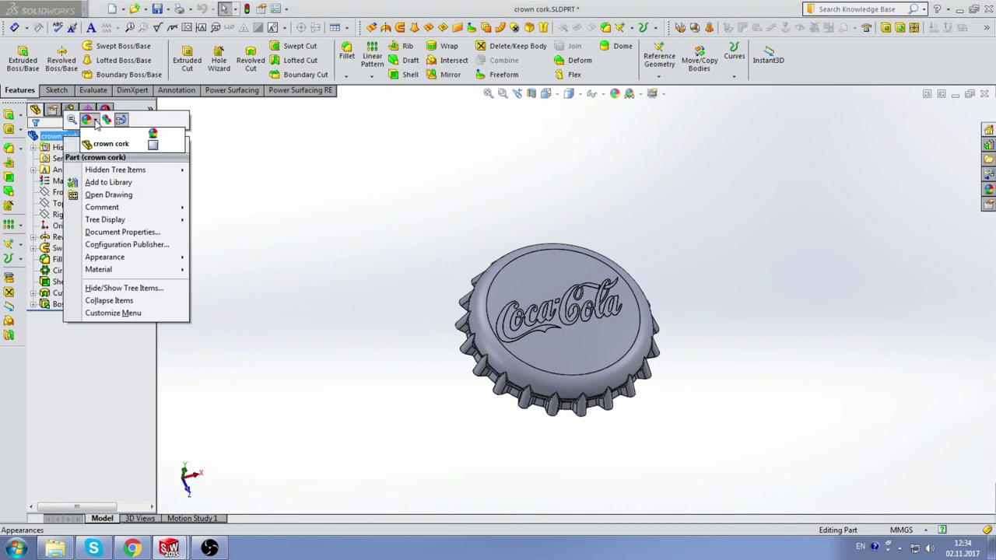
pyautogui.click(296, 153)
# In the appearances library, expand Appearances(color) and choose the plain 'color' appearance.
pyautogui.scroll(-3, 669, 323)
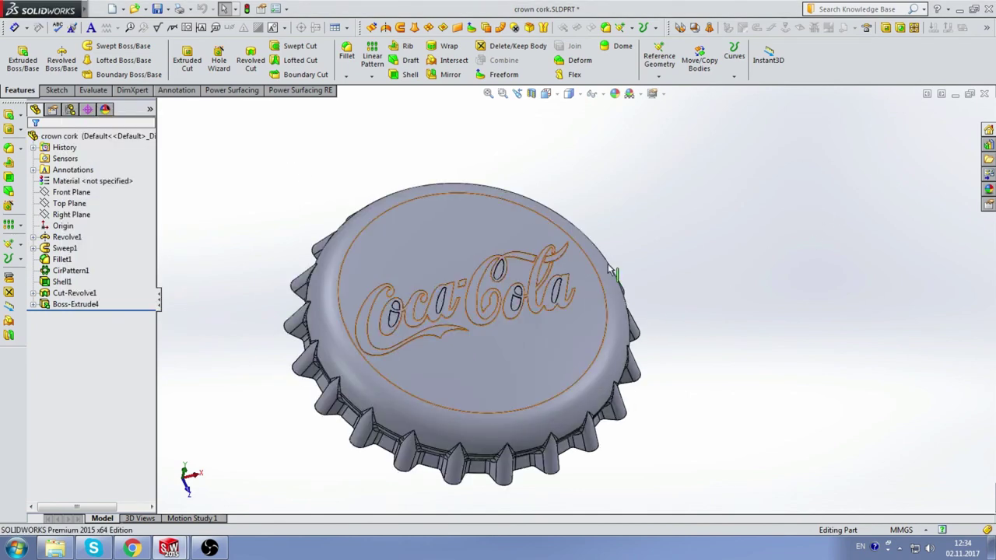
pyautogui.click(981, 188)
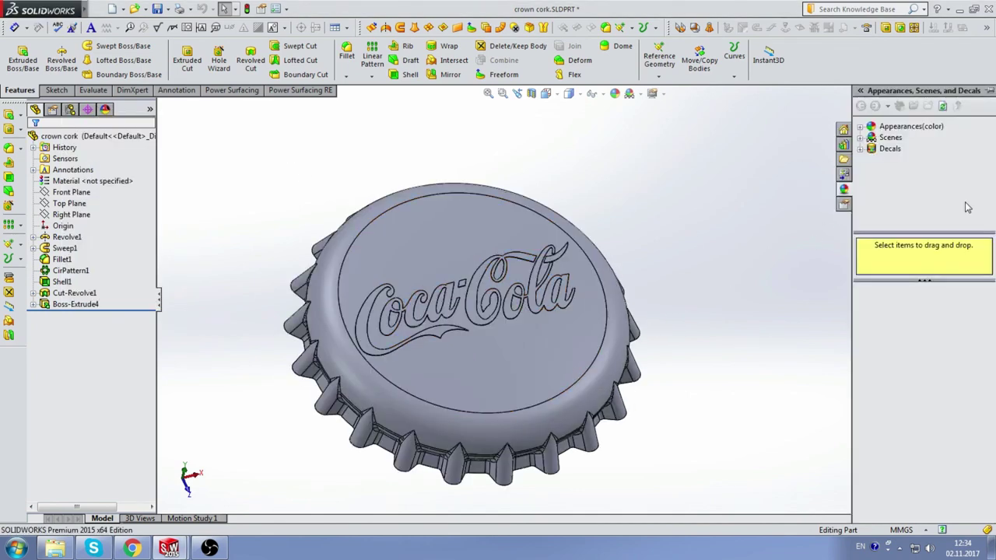
pyautogui.click(881, 134)
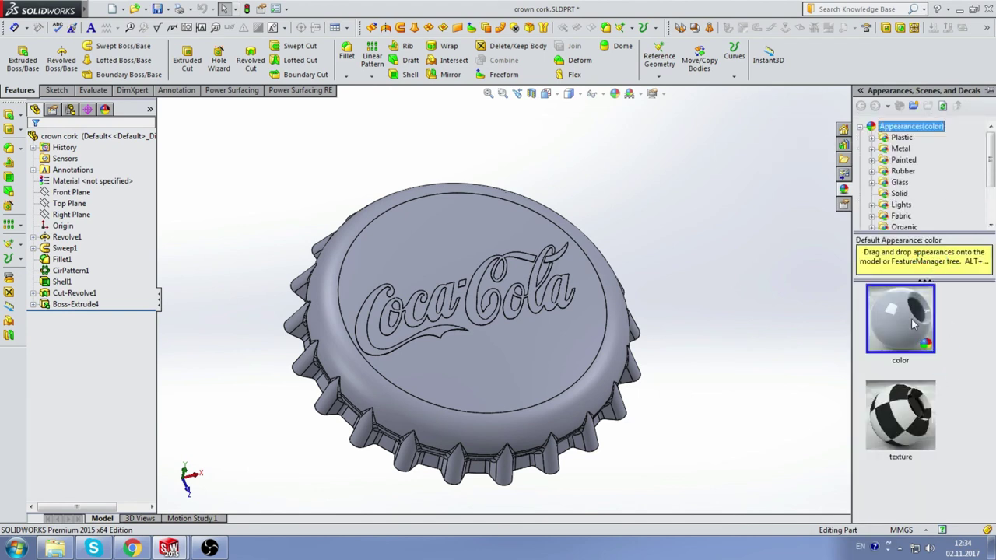
pyautogui.click(913, 324)
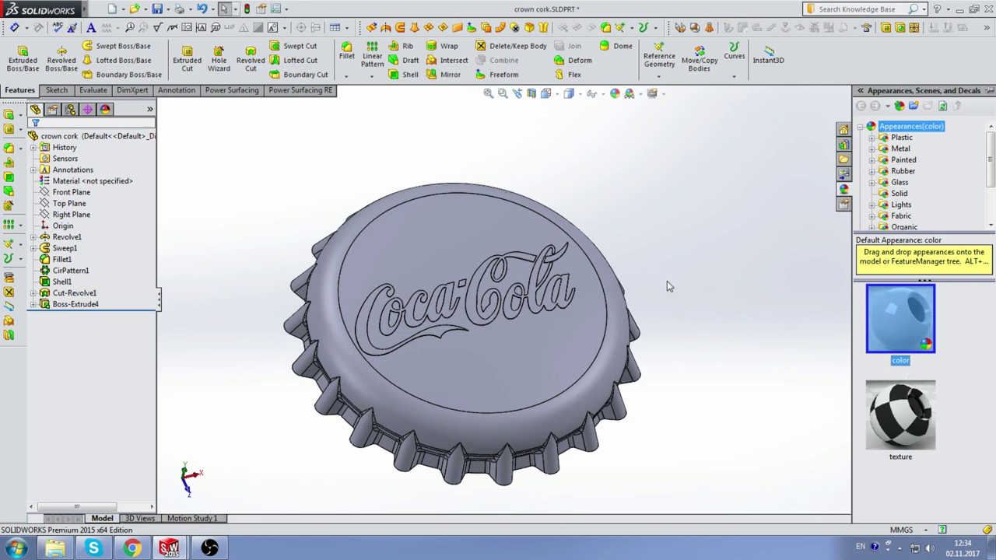
# Edit the part's 'color' appearance to the red swatch so the whole cap turns red.
pyautogui.click(105, 109)
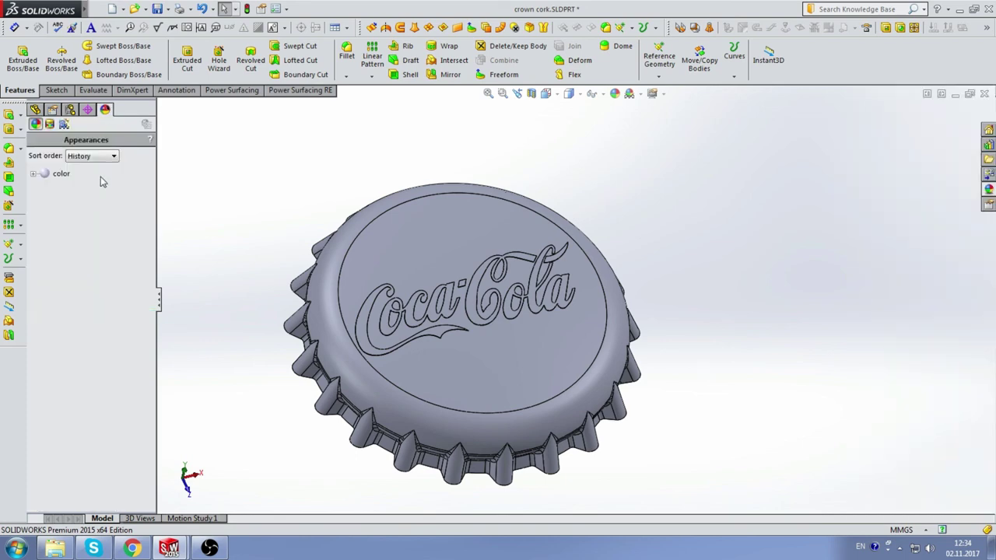
pyautogui.click(58, 176)
pyautogui.rightClick(61, 179)
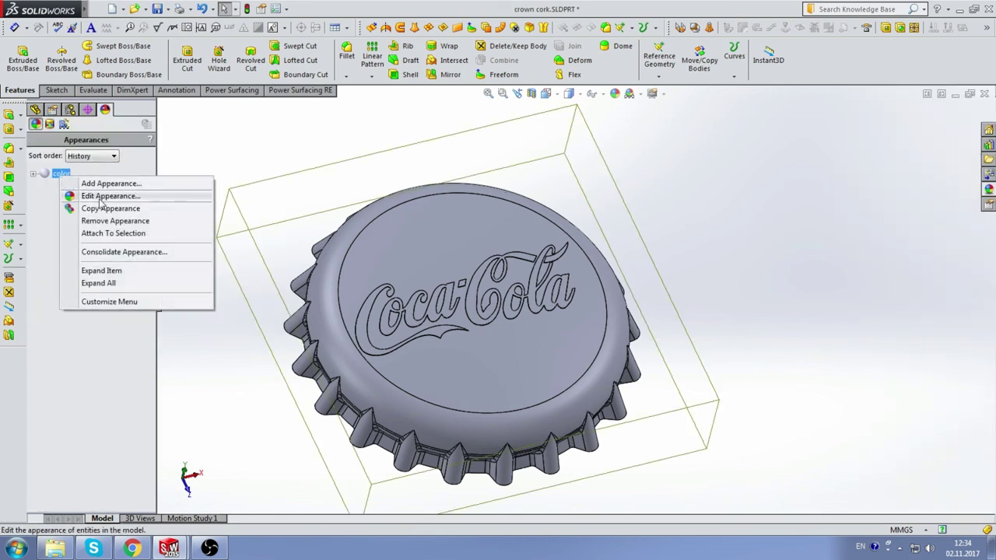
pyautogui.click(129, 195)
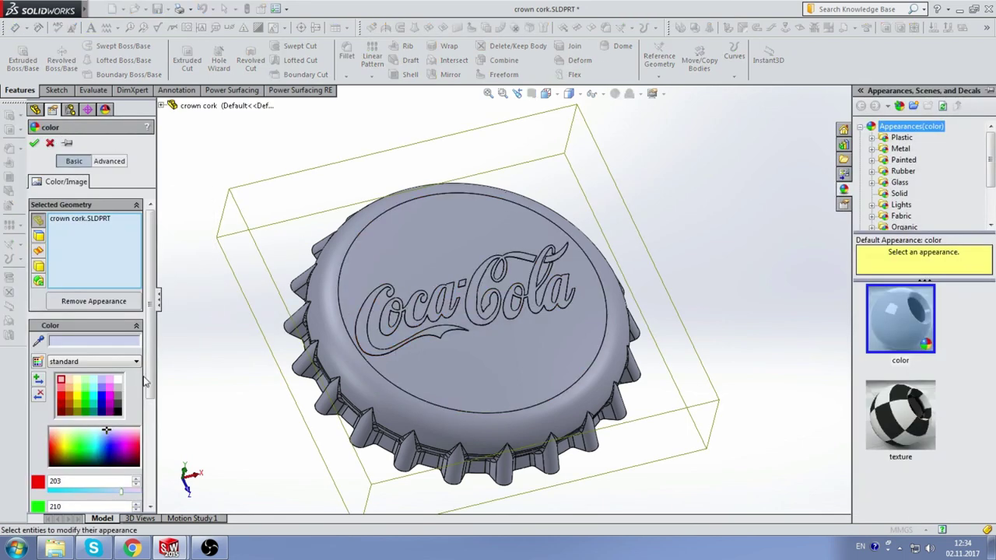
pyautogui.click(63, 398)
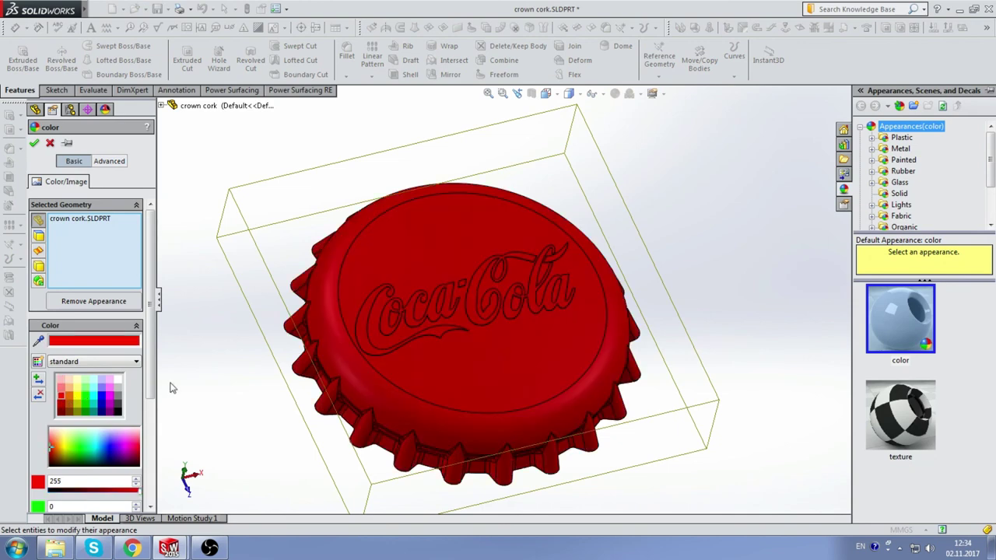
pyautogui.click(33, 143)
pyautogui.scroll(3, 497, 256)
pyautogui.moveTo(497, 256); pyautogui.dragTo(354, 229, button='middle')
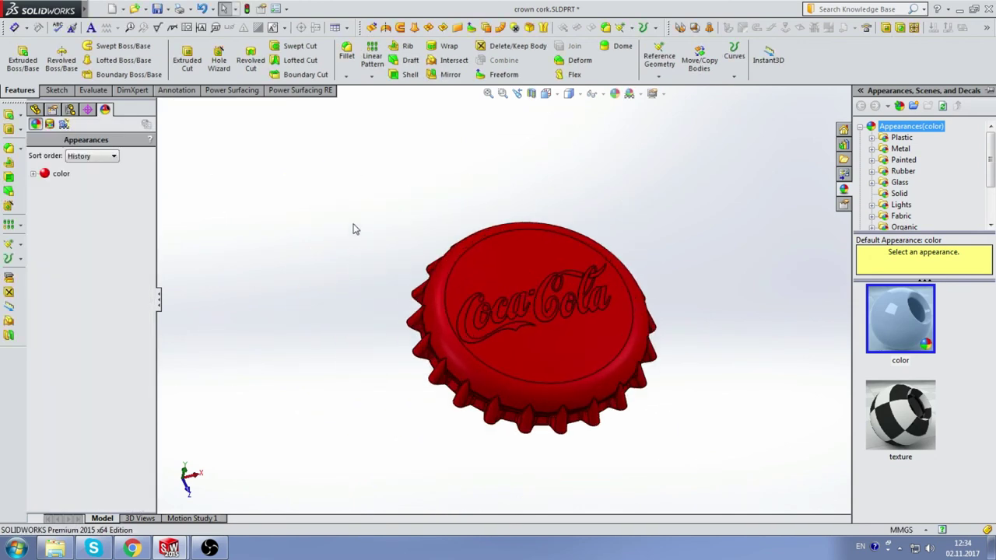
pyautogui.click(35, 109)
pyautogui.scroll(-3, 565, 226)
# Give the Boss-Extrude4 logo body its own white 'color' appearance.
pyautogui.rightClick(71, 304)
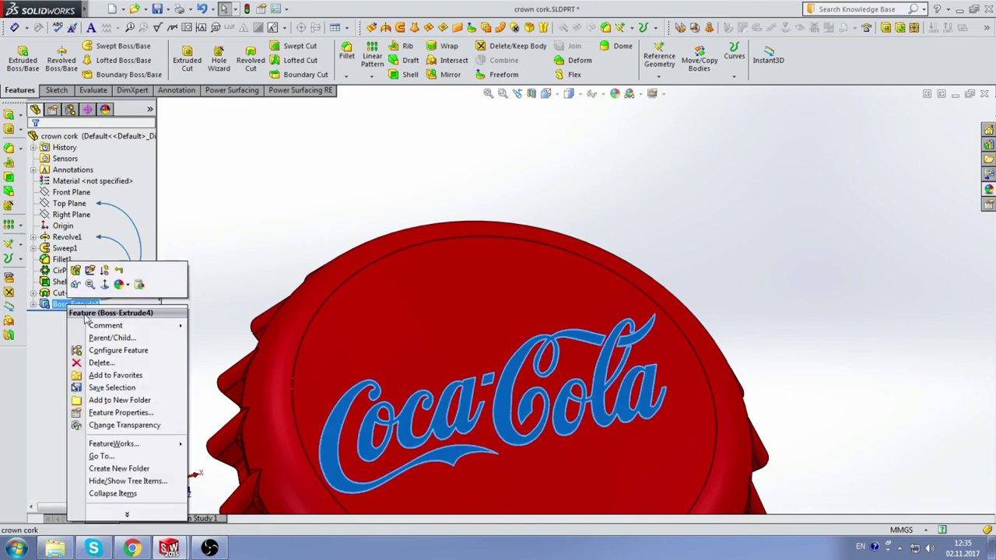
pyautogui.click(120, 285)
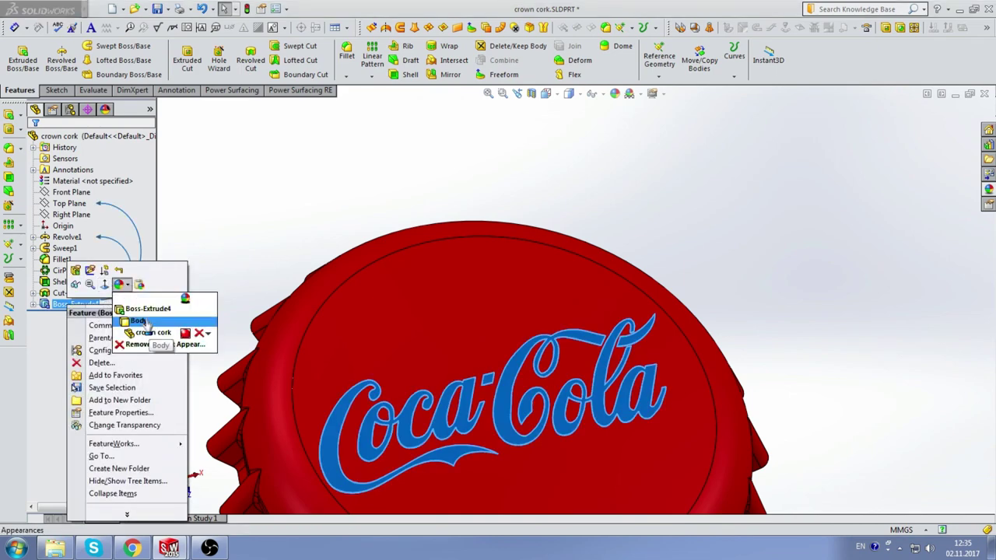
pyautogui.click(146, 309)
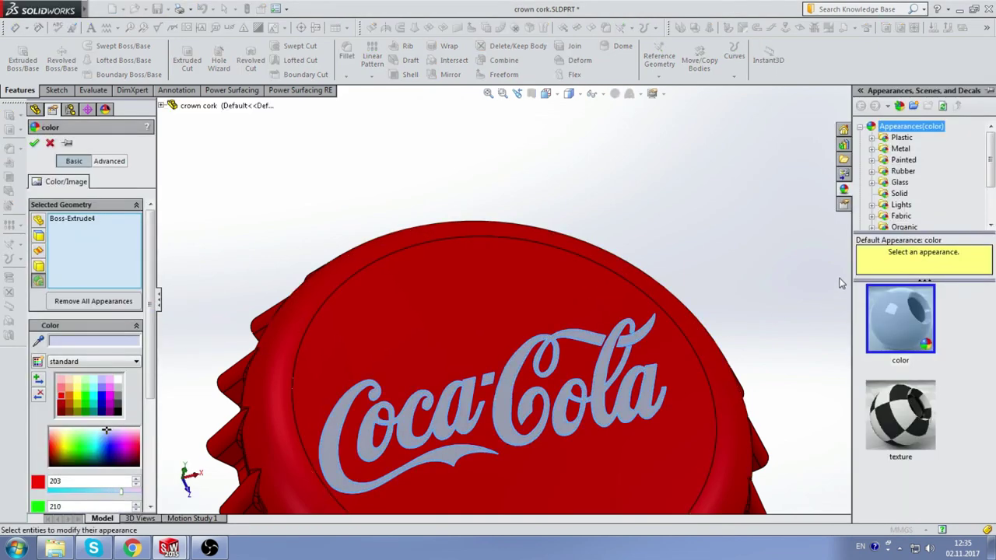
pyautogui.click(900, 323)
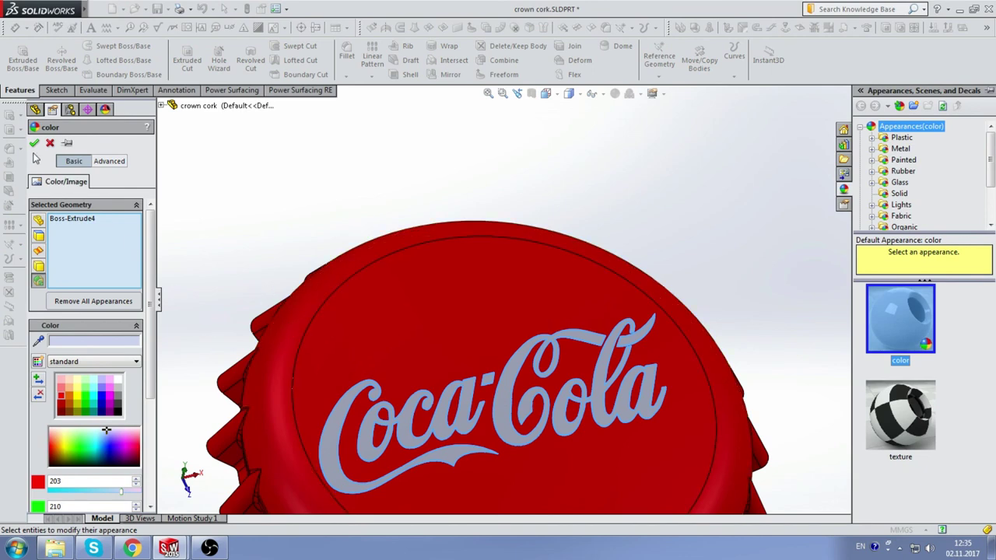
pyautogui.click(119, 380)
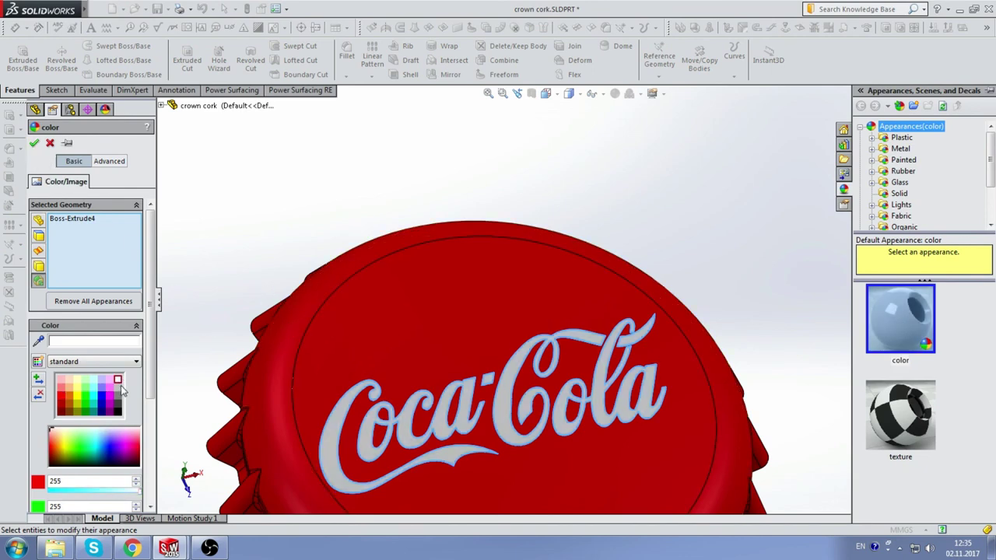
pyautogui.click(34, 144)
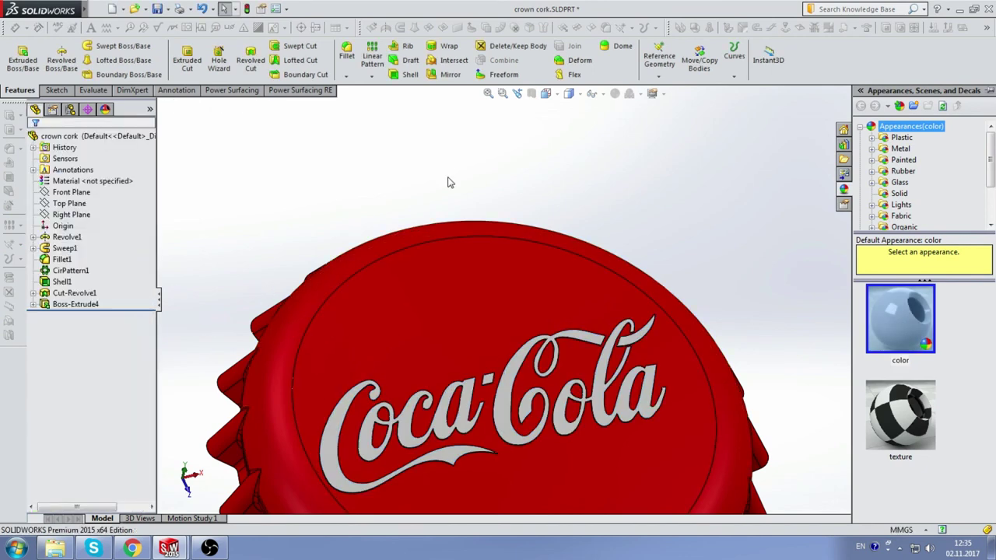
# Orbit around the finished cap and switch the display style to Shaded without edges.
pyautogui.scroll(3, 527, 126)
pyautogui.moveTo(665, 256)
pyautogui.mouseDown(button='middle')
pyautogui.moveTo(602, 218)
pyautogui.moveTo(679, 249)
pyautogui.moveTo(705, 222)
pyautogui.moveTo(658, 231)
pyautogui.moveTo(668, 224)
pyautogui.moveTo(629, 269)
pyautogui.moveTo(602, 264)
pyautogui.moveTo(628, 257)
pyautogui.moveTo(639, 349)
pyautogui.mouseUp(button='middle')
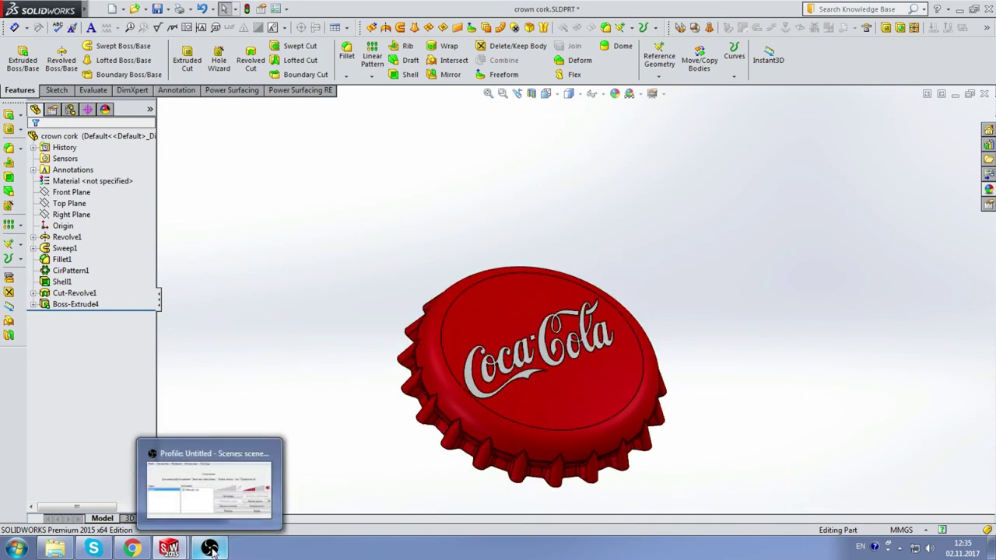
pyautogui.moveTo(568, 222)
pyautogui.mouseDown(button='middle')
pyautogui.moveTo(566, 262)
pyautogui.moveTo(583, 191)
pyautogui.moveTo(550, 398)
pyautogui.moveTo(726, 396)
pyautogui.moveTo(718, 361)
pyautogui.moveTo(669, 311)
pyautogui.moveTo(595, 367)
pyautogui.moveTo(705, 444)
pyautogui.moveTo(675, 464)
pyautogui.mouseUp(button='middle')
pyautogui.scroll(3, 520, 194)
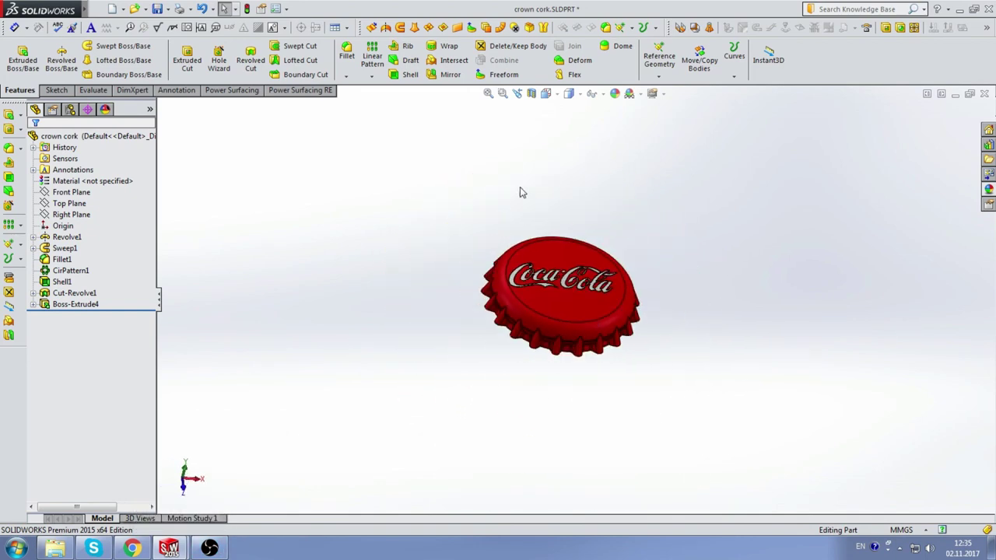
pyautogui.moveTo(520, 194); pyautogui.dragTo(602, 273, button='middle')
pyautogui.scroll(-2, 602, 273)
pyautogui.scroll(-2, 612, 278)
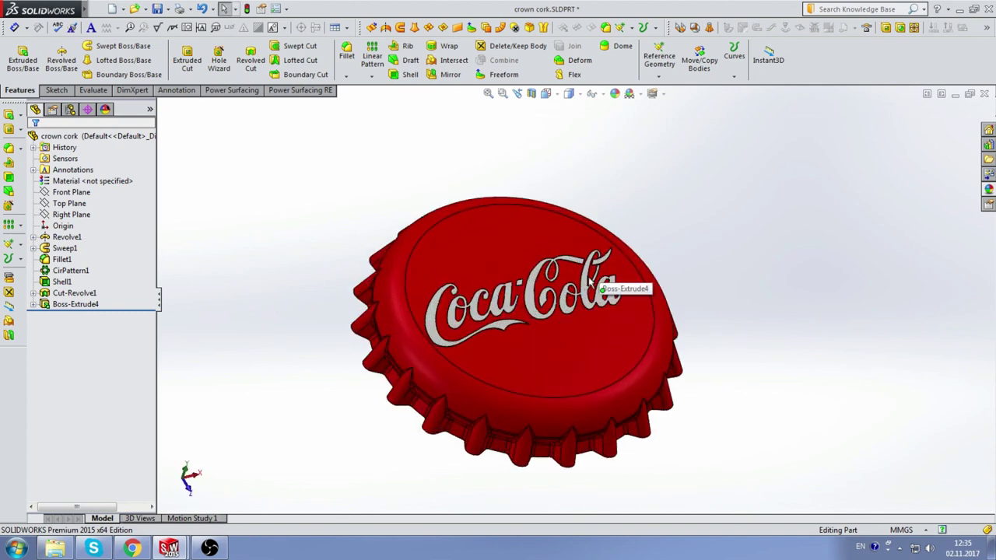
pyautogui.click(580, 94)
pyautogui.click(570, 124)
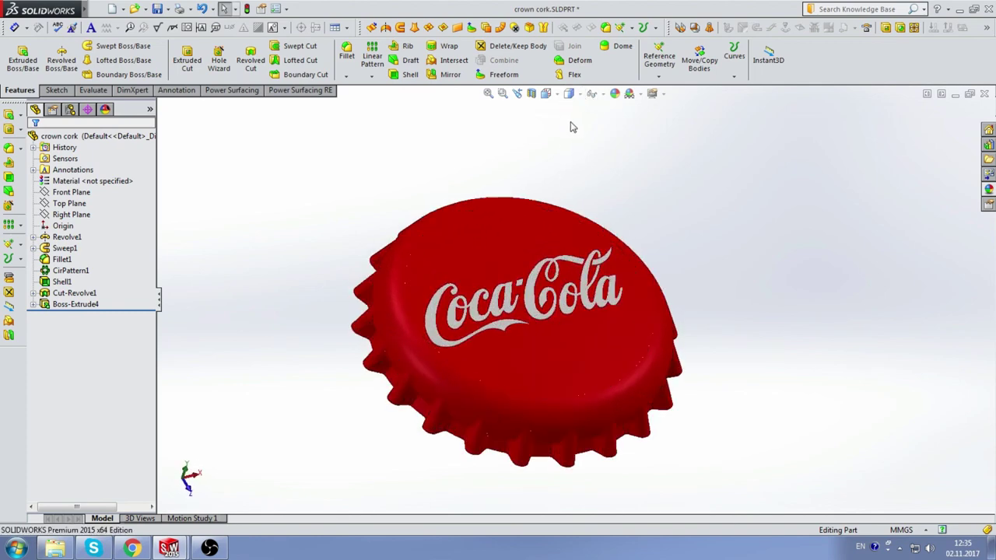
pyautogui.moveTo(679, 200)
pyautogui.mouseDown(button='middle')
pyautogui.moveTo(600, 202)
pyautogui.moveTo(673, 187)
pyautogui.moveTo(684, 164)
pyautogui.moveTo(662, 189)
pyautogui.mouseUp(button='middle')
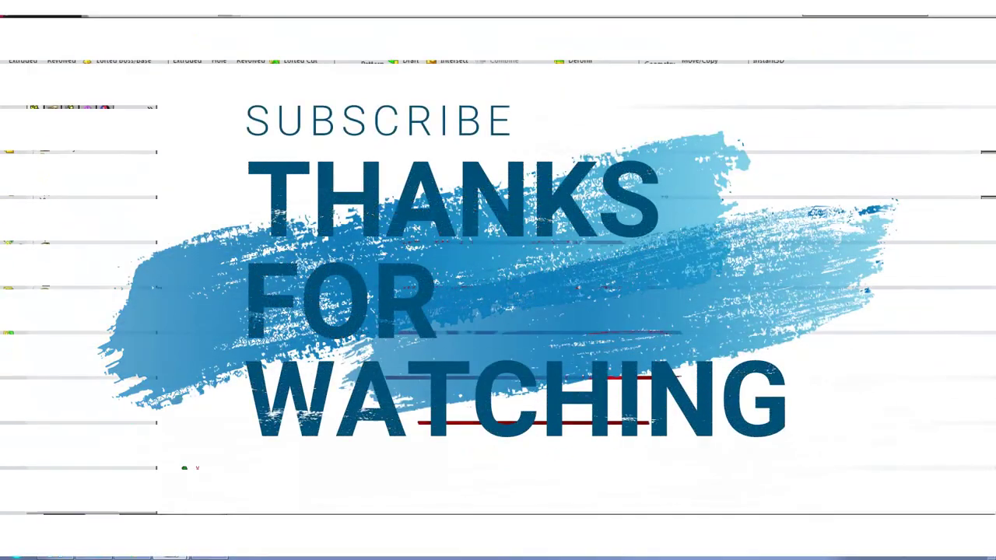